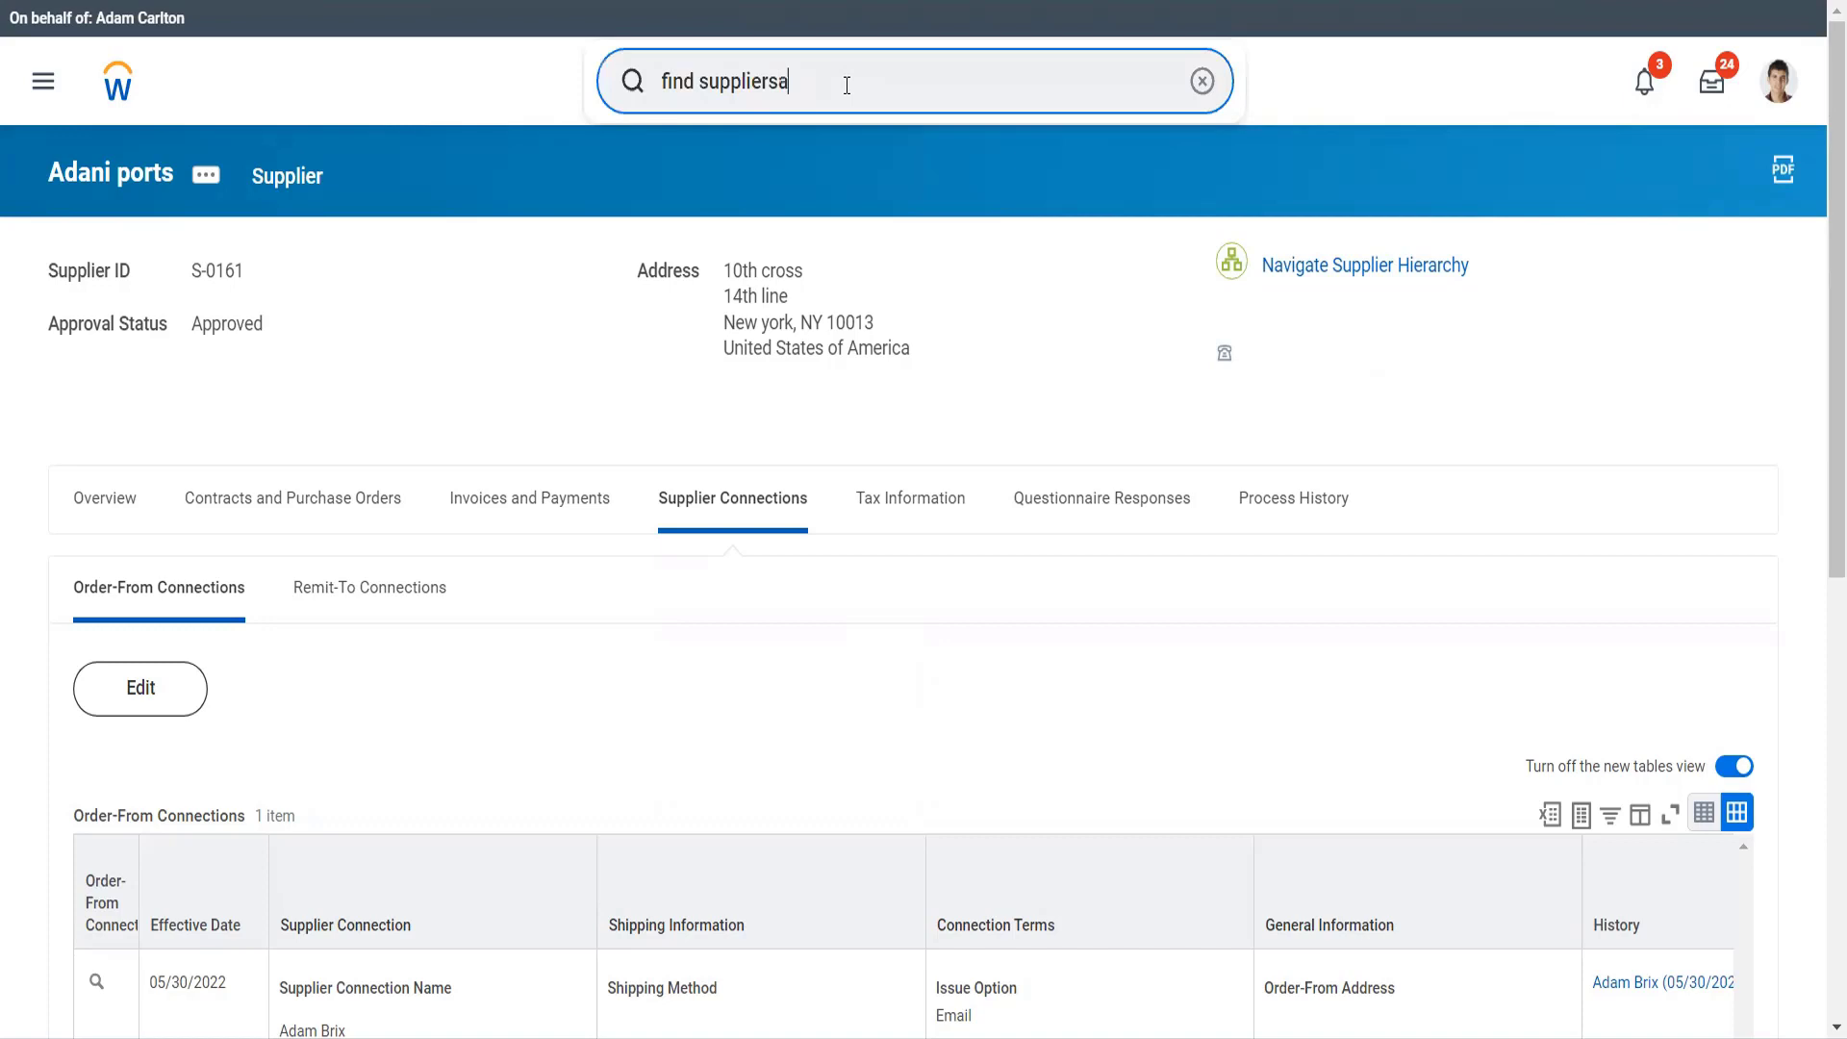
Open the Maintain Spend Categories task for maintaining spend categories without hierarchy
text(a)
key(ctrl+a)
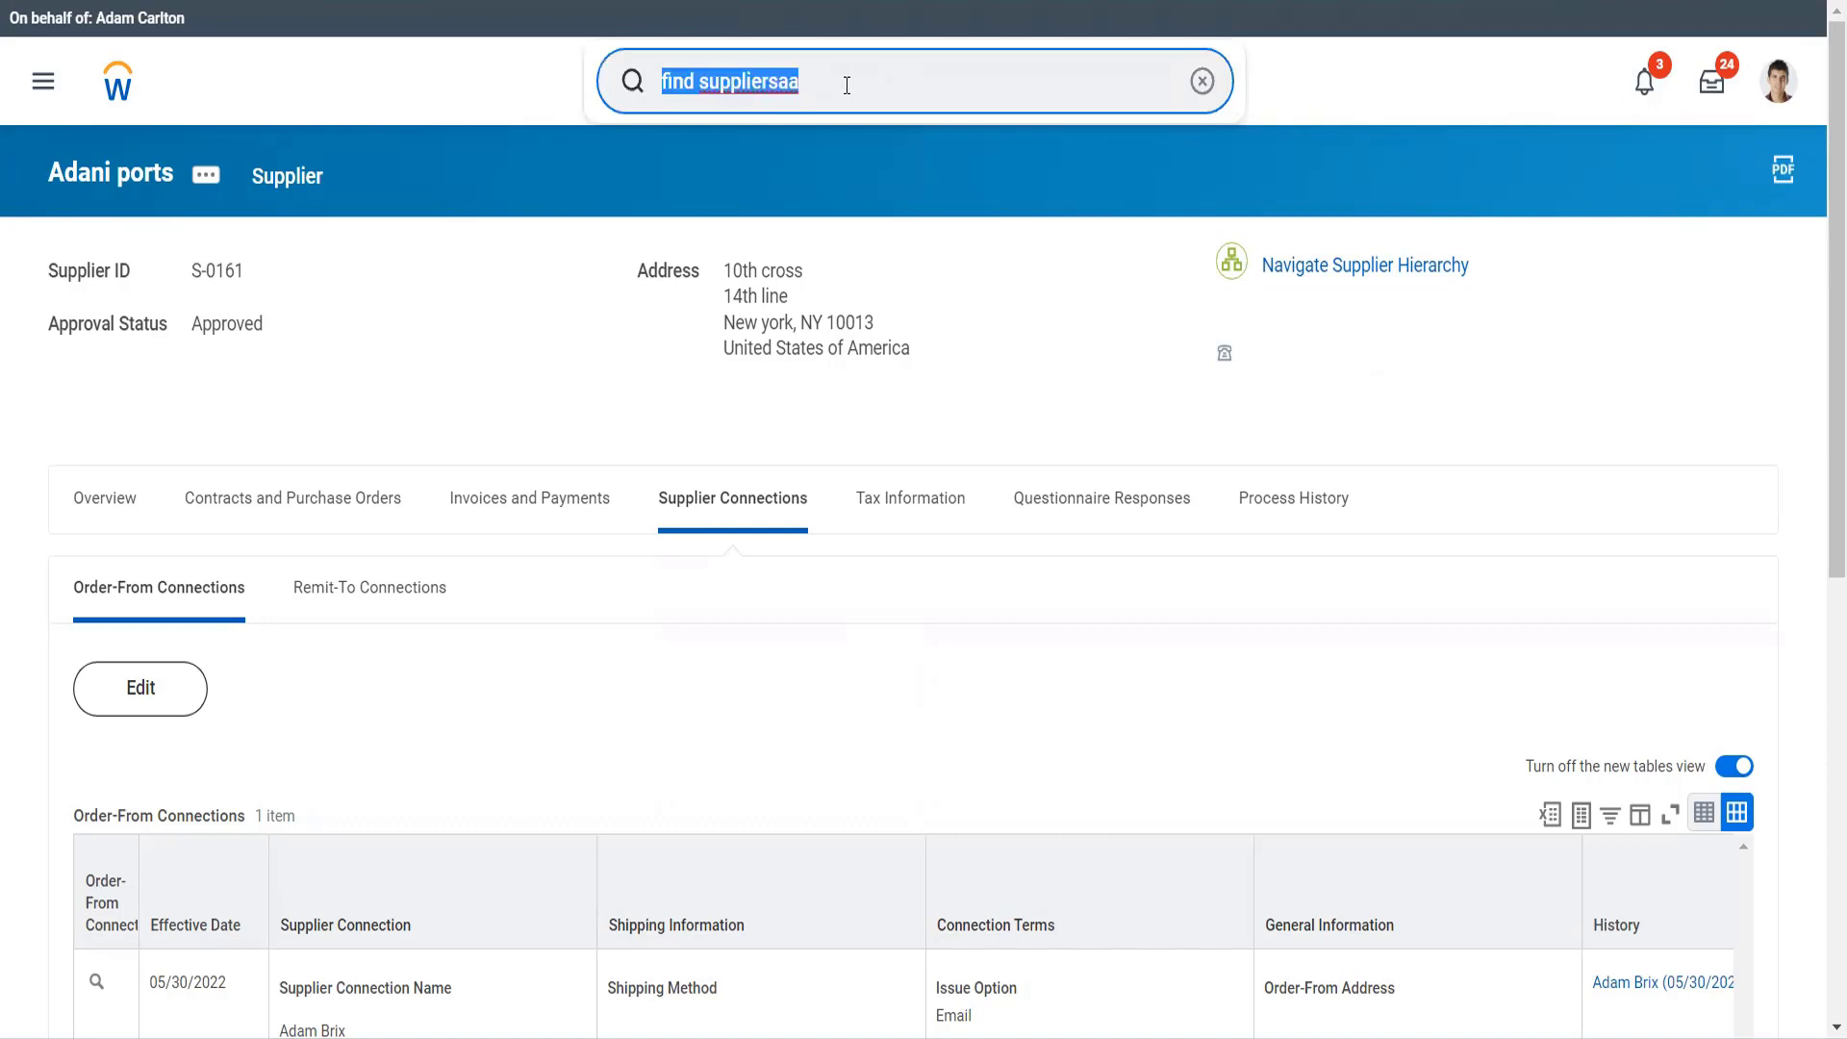
key(BackSpace)
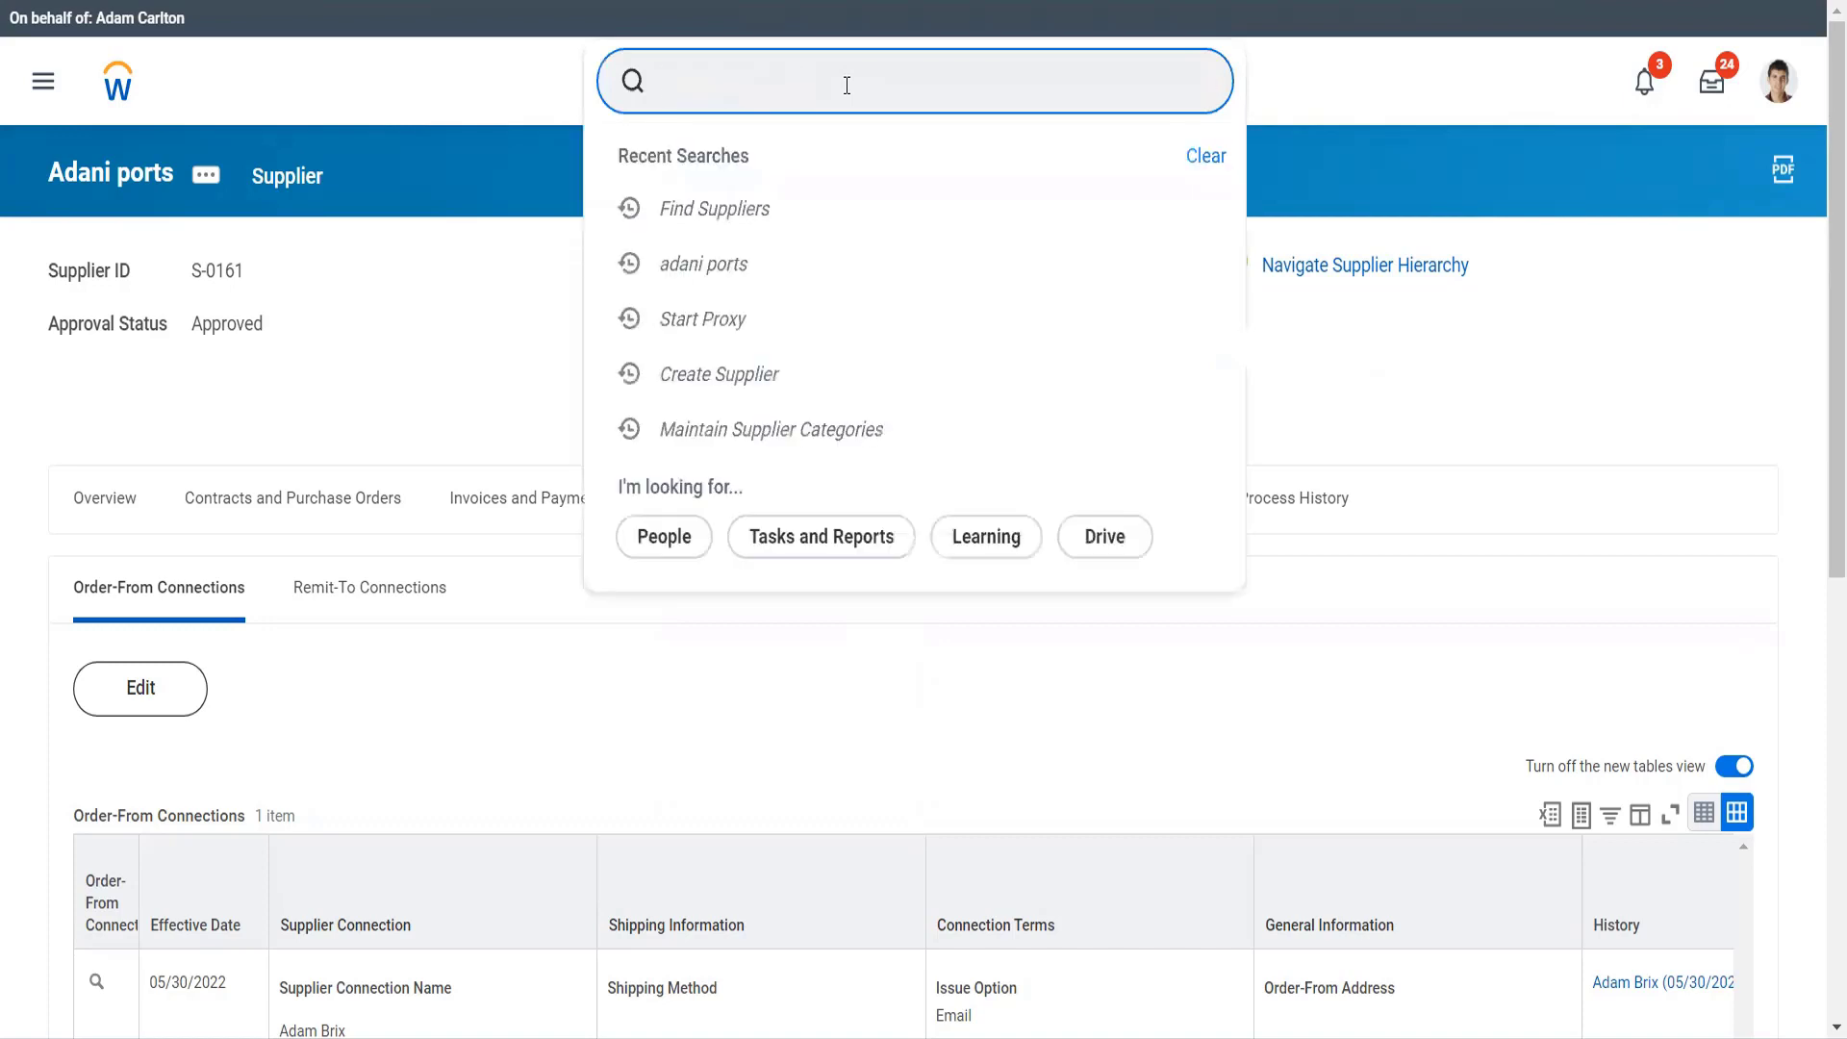
text(mai spend cate)
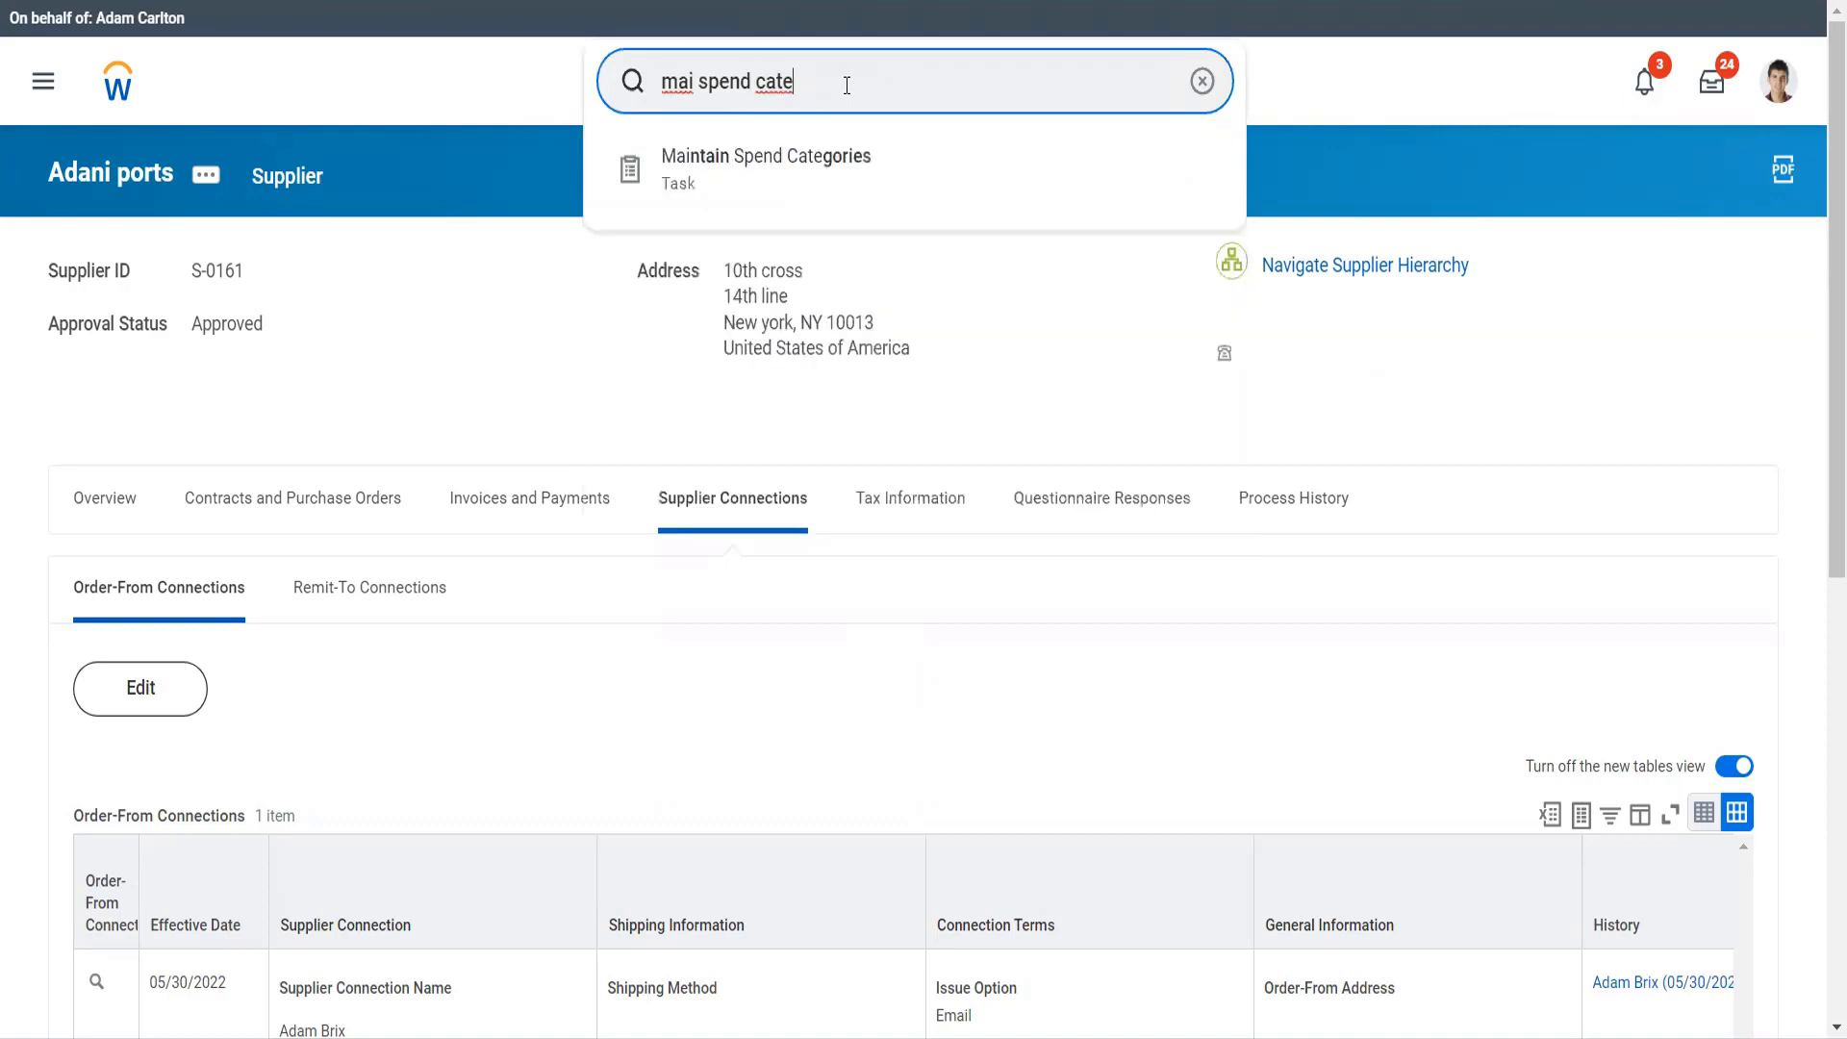
key(Down)
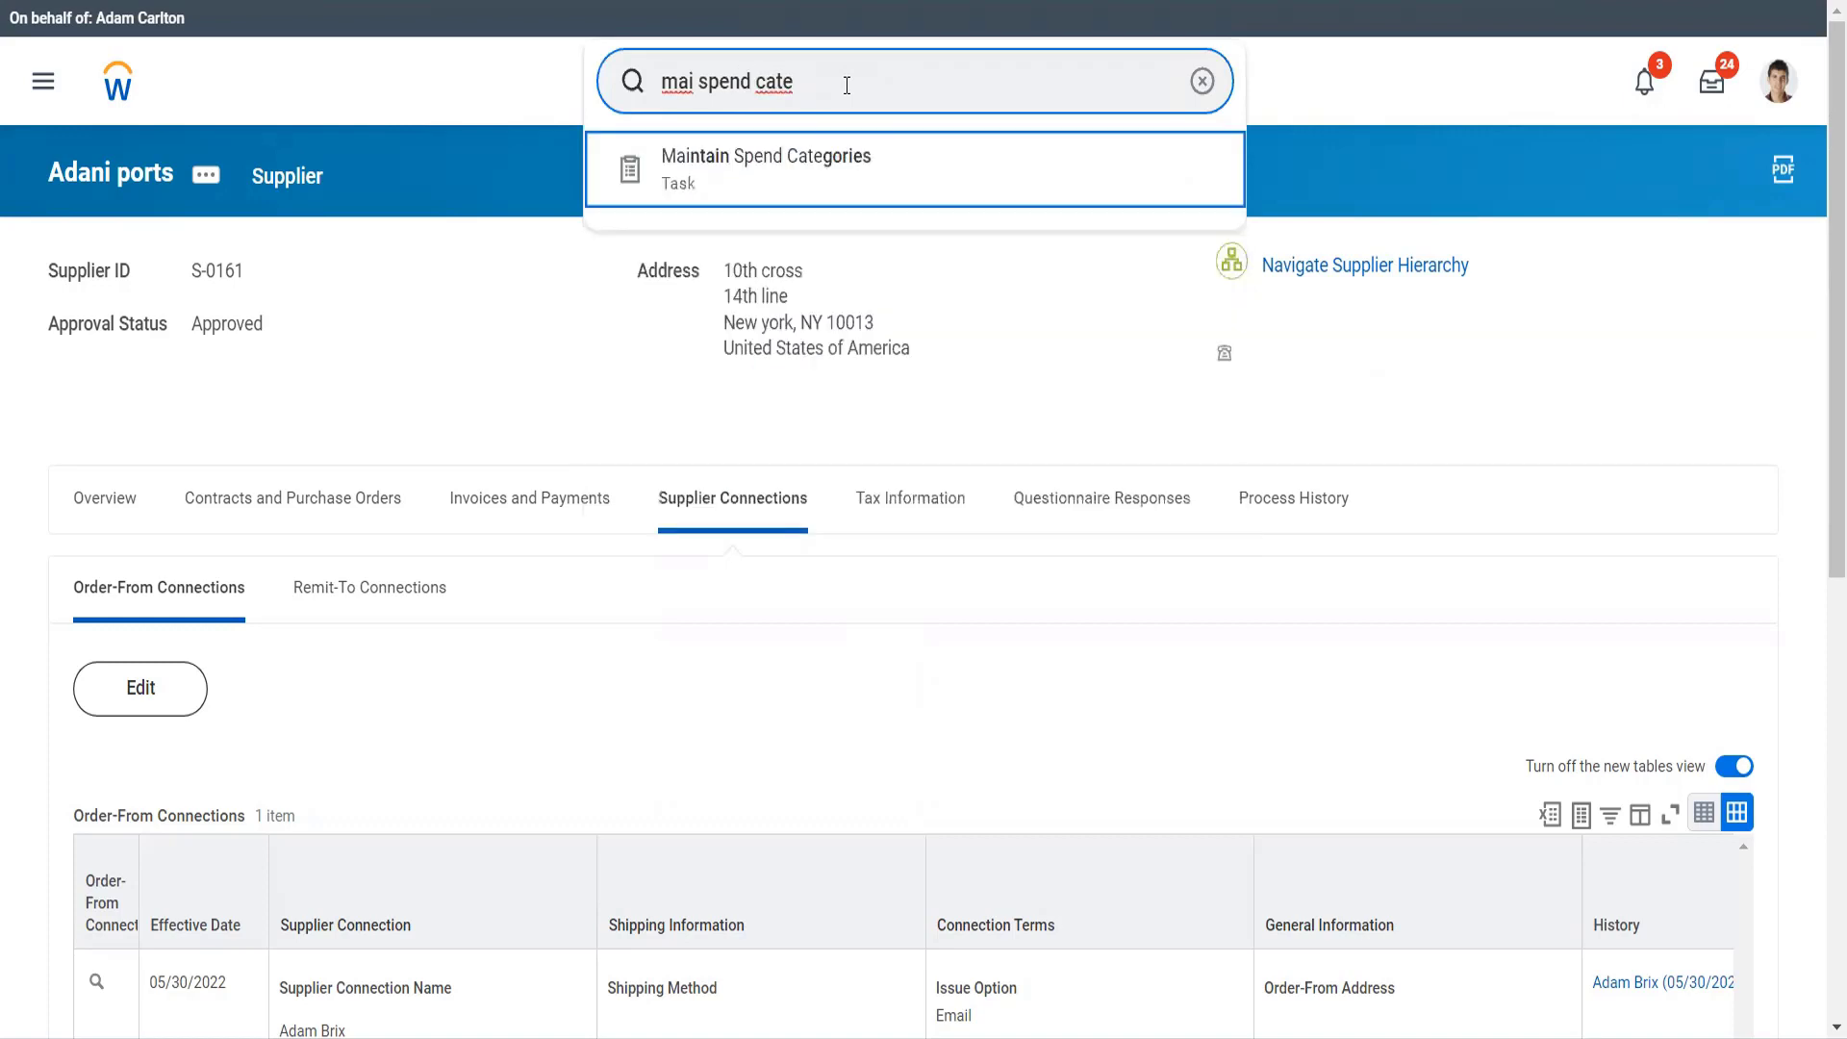
key(Return)
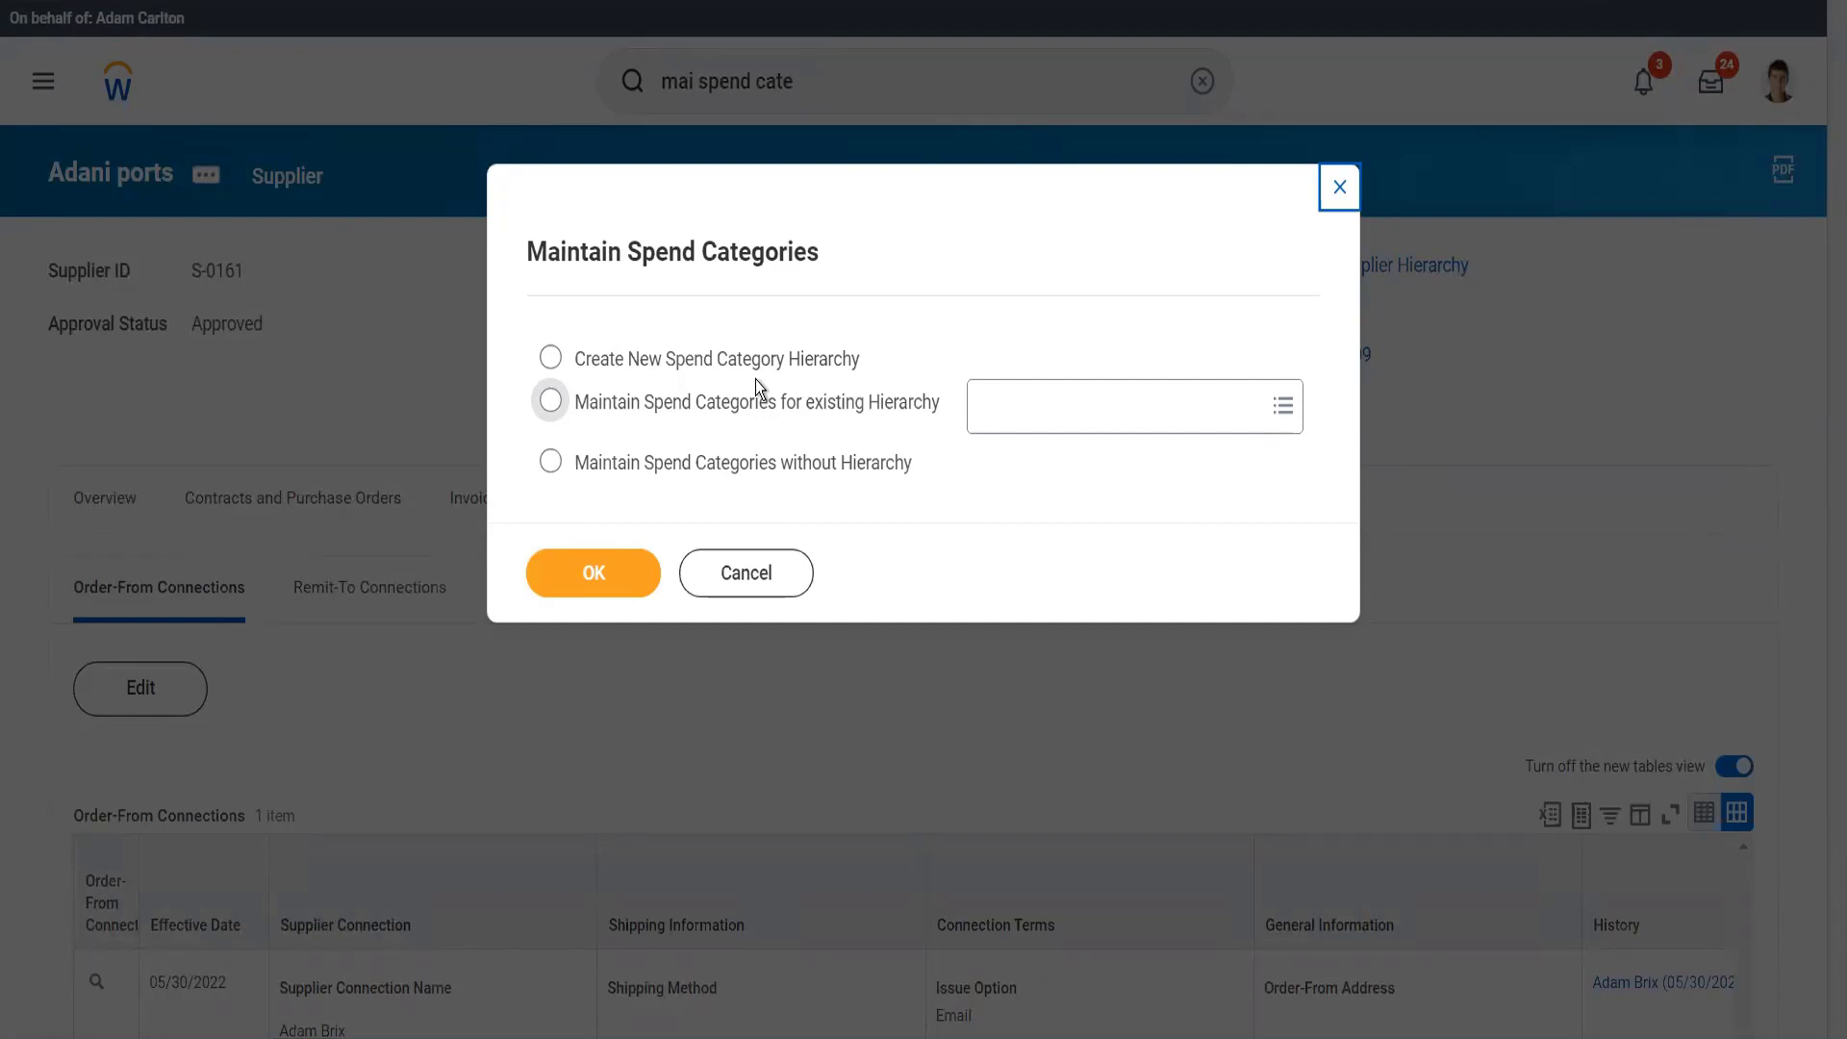
click(752, 466)
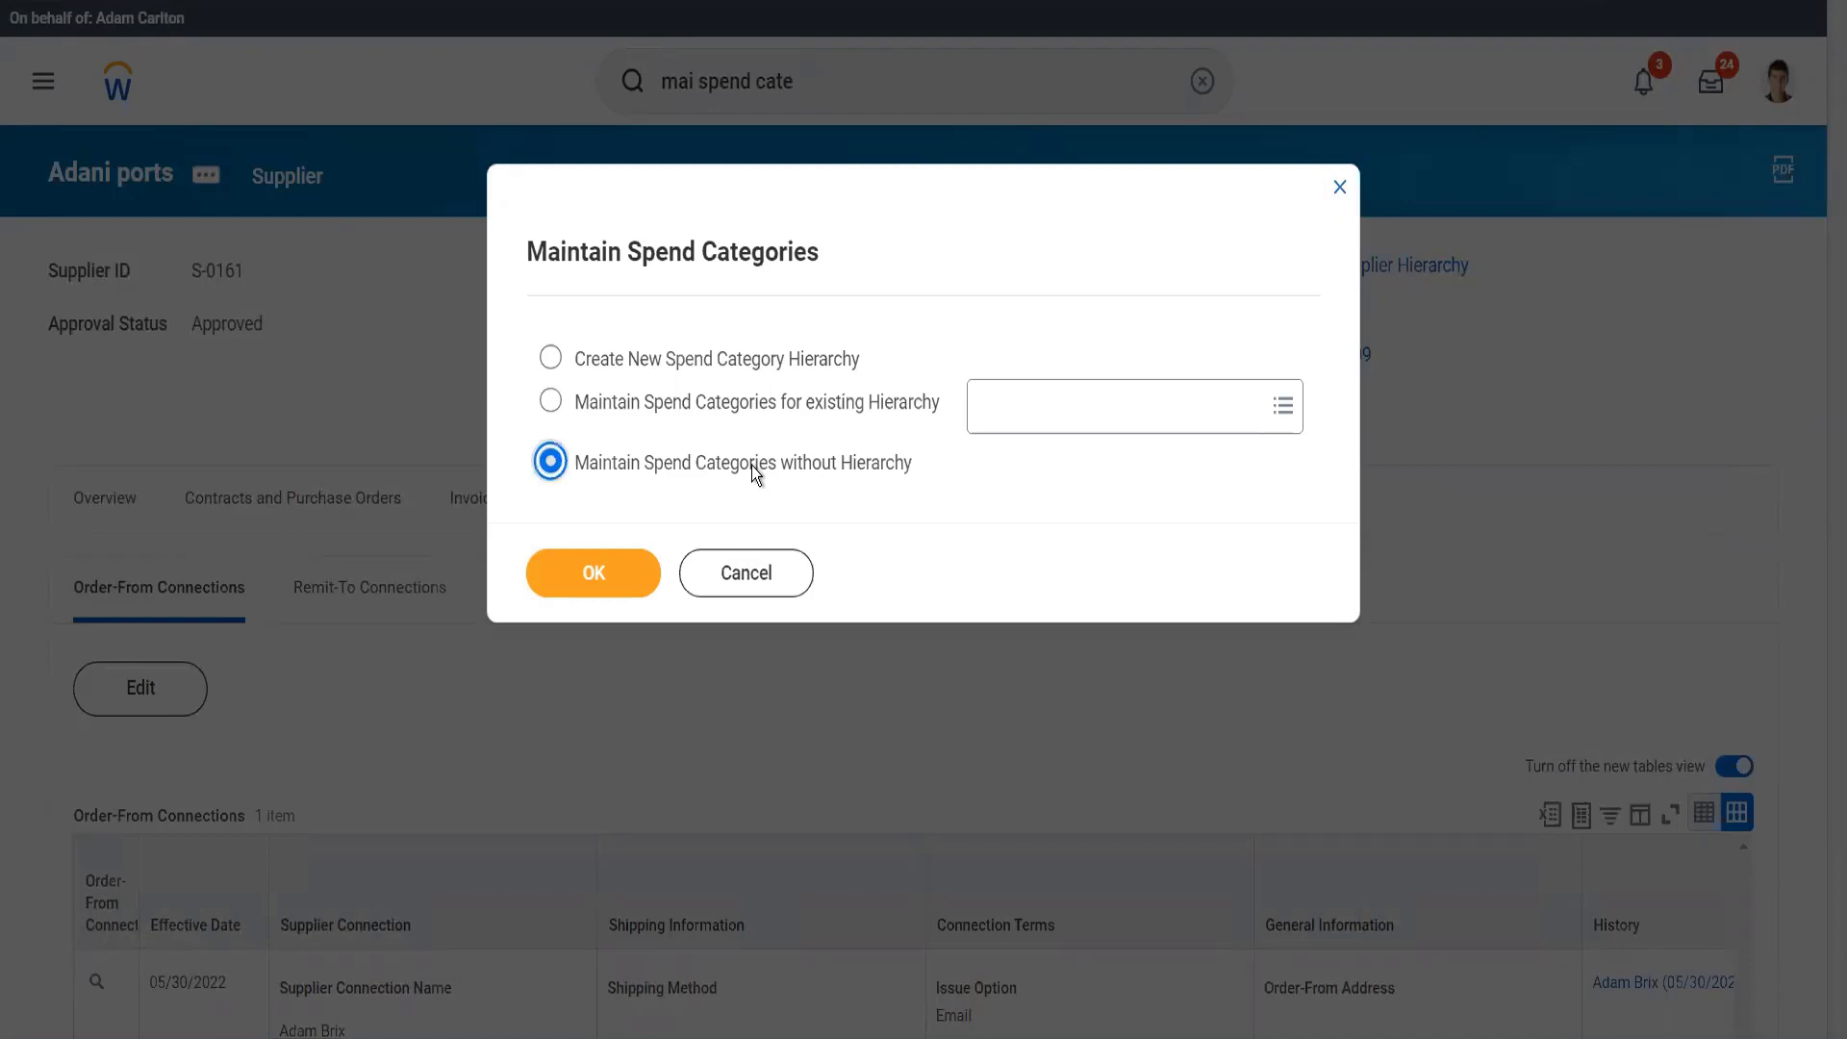
click(600, 577)
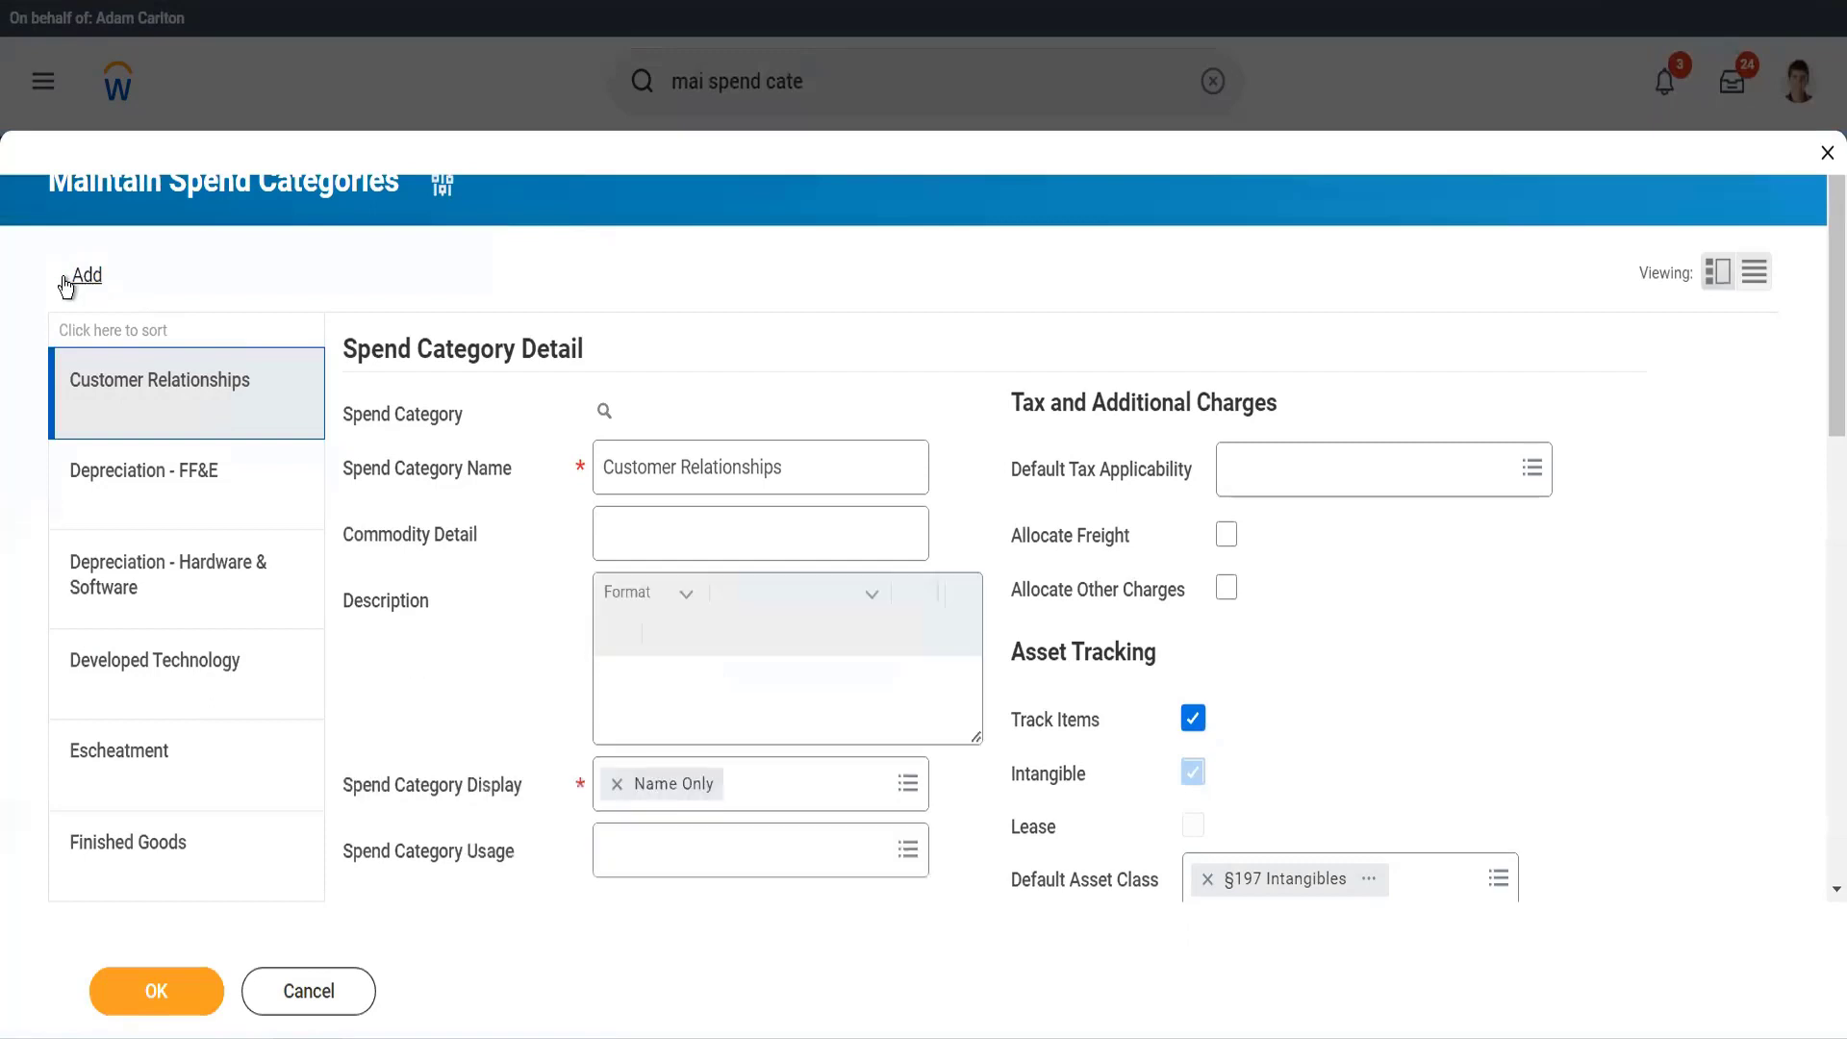
Add a spend category named "Luxury Cars adn Ships" with Name Only as its display
click(67, 285)
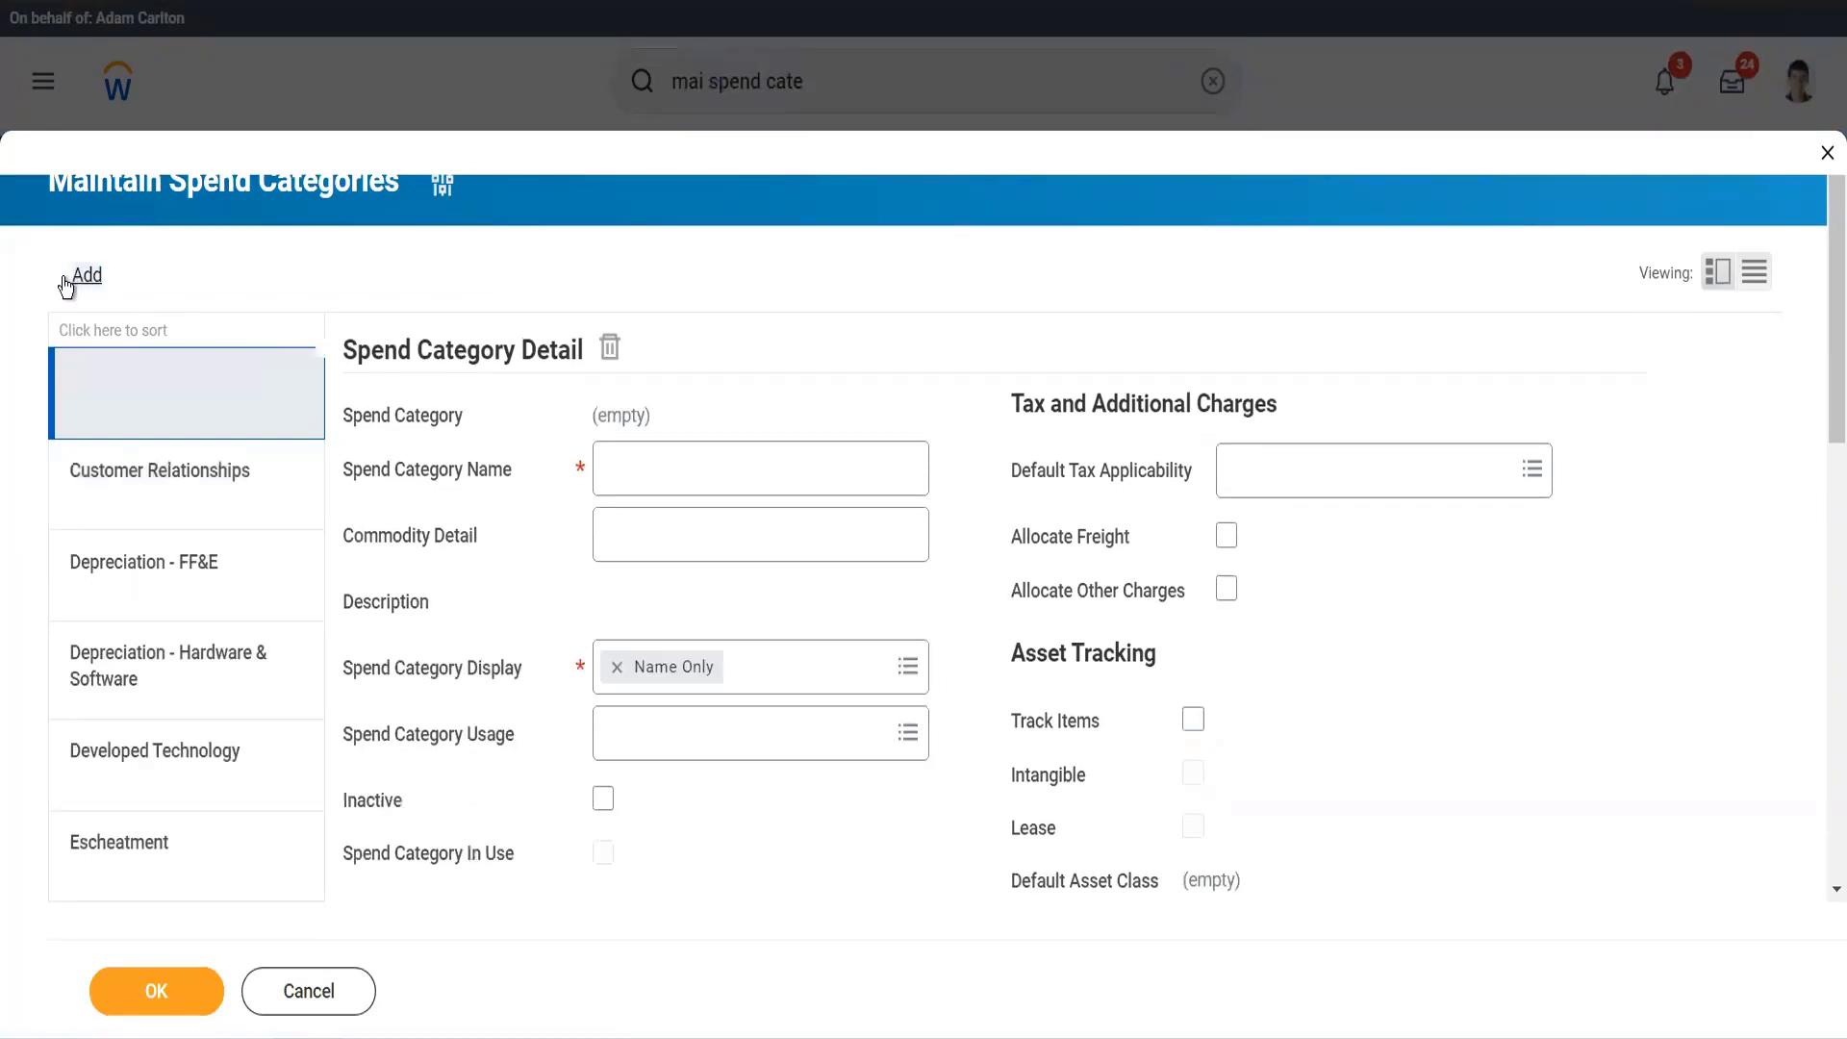
click(643, 453)
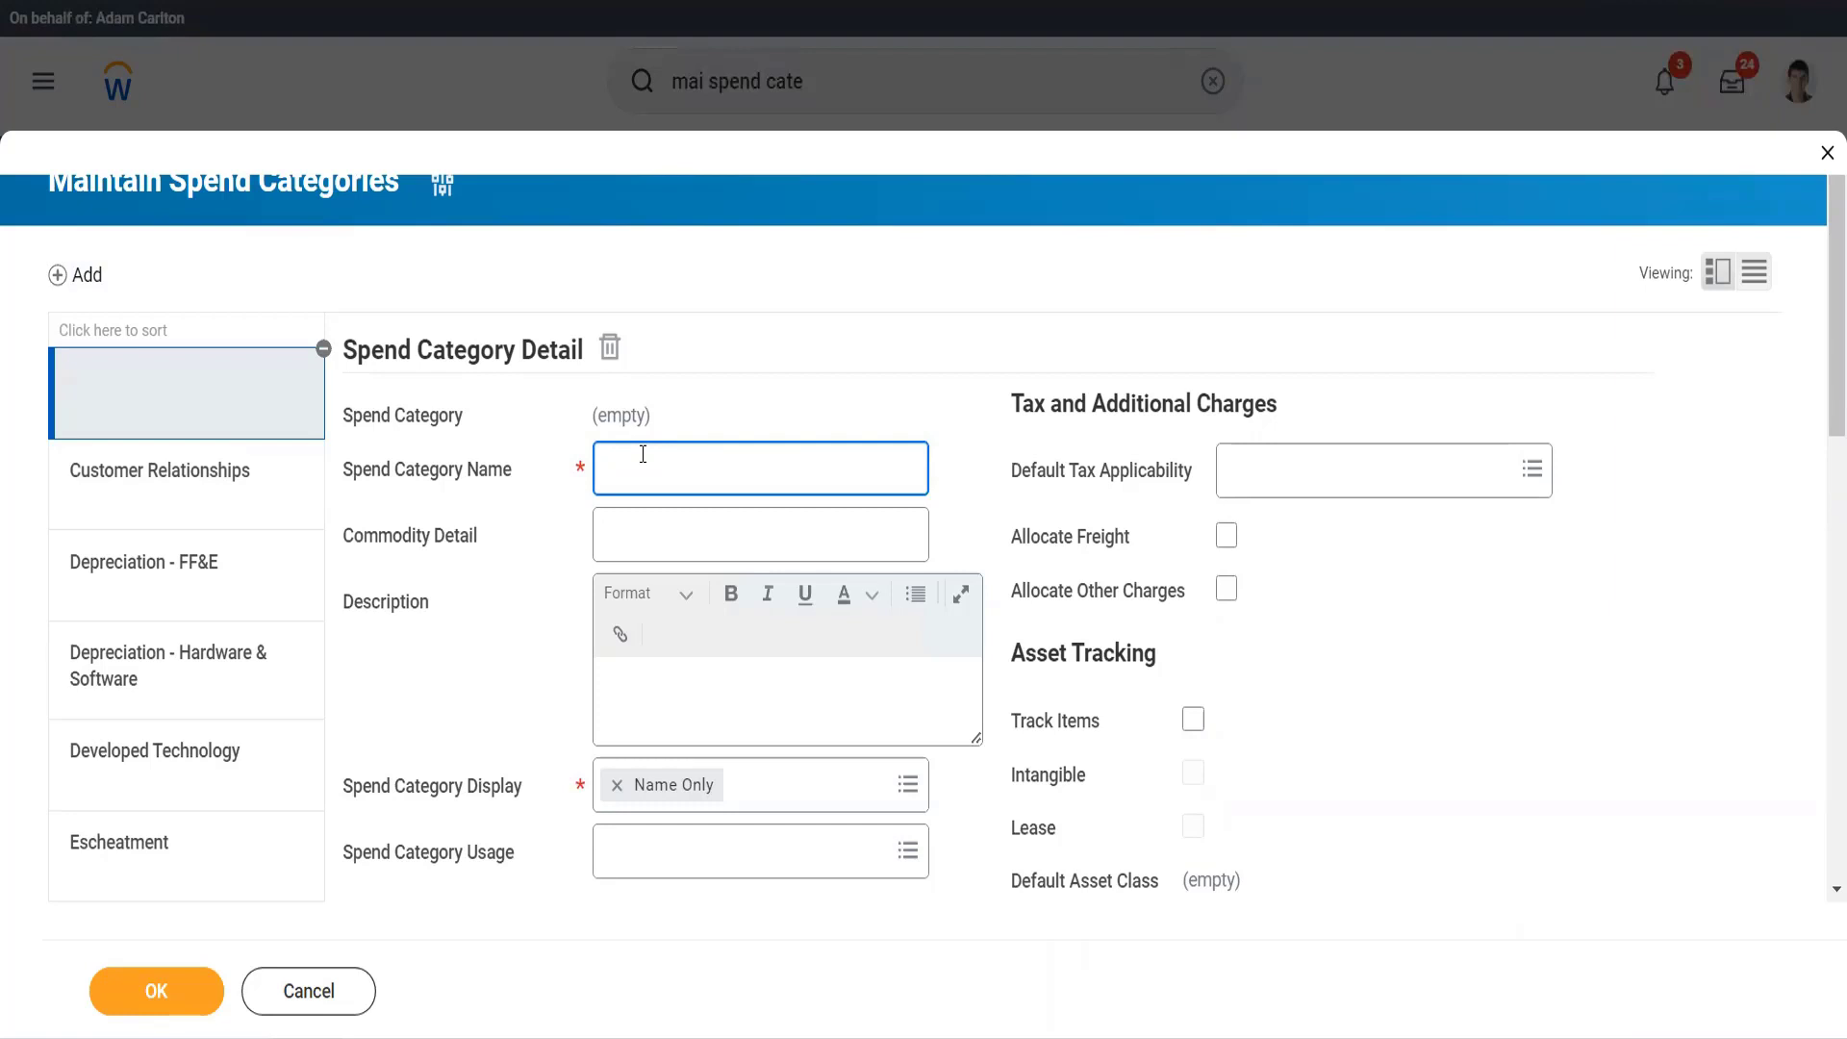
text(Luxury Cars adn Ships)
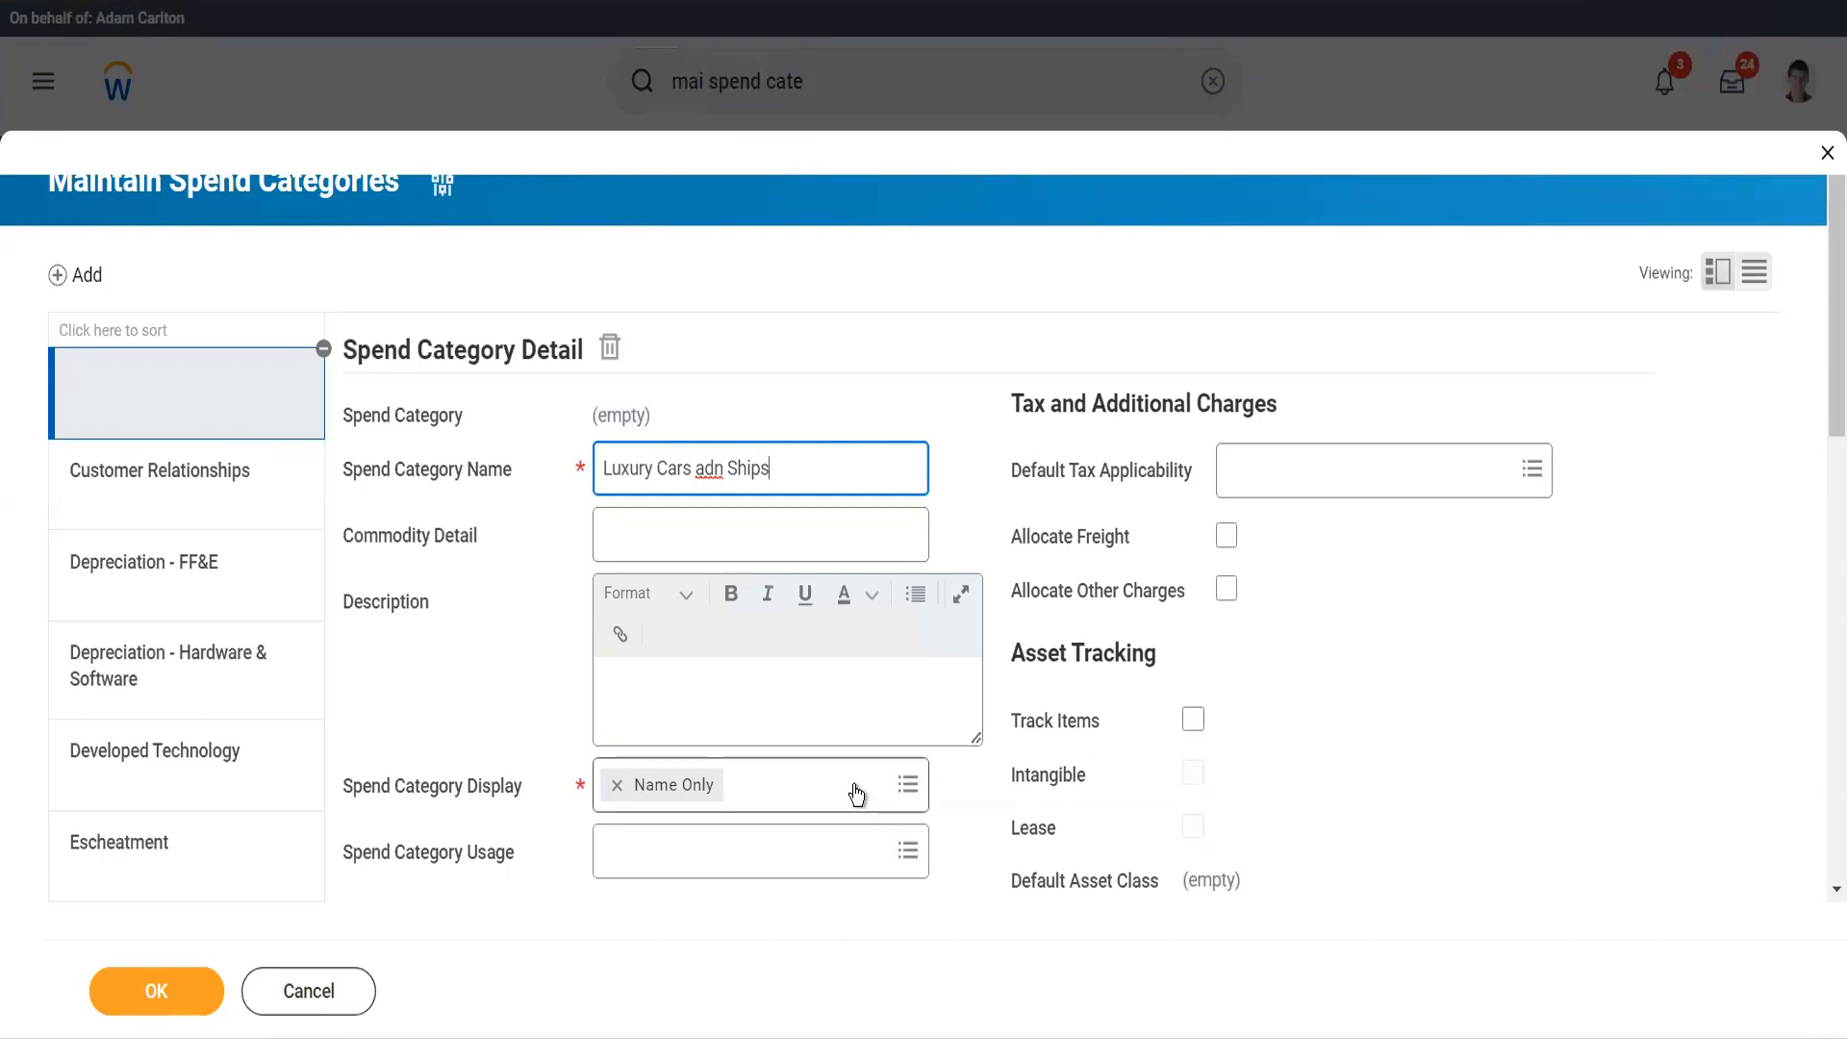
click(856, 793)
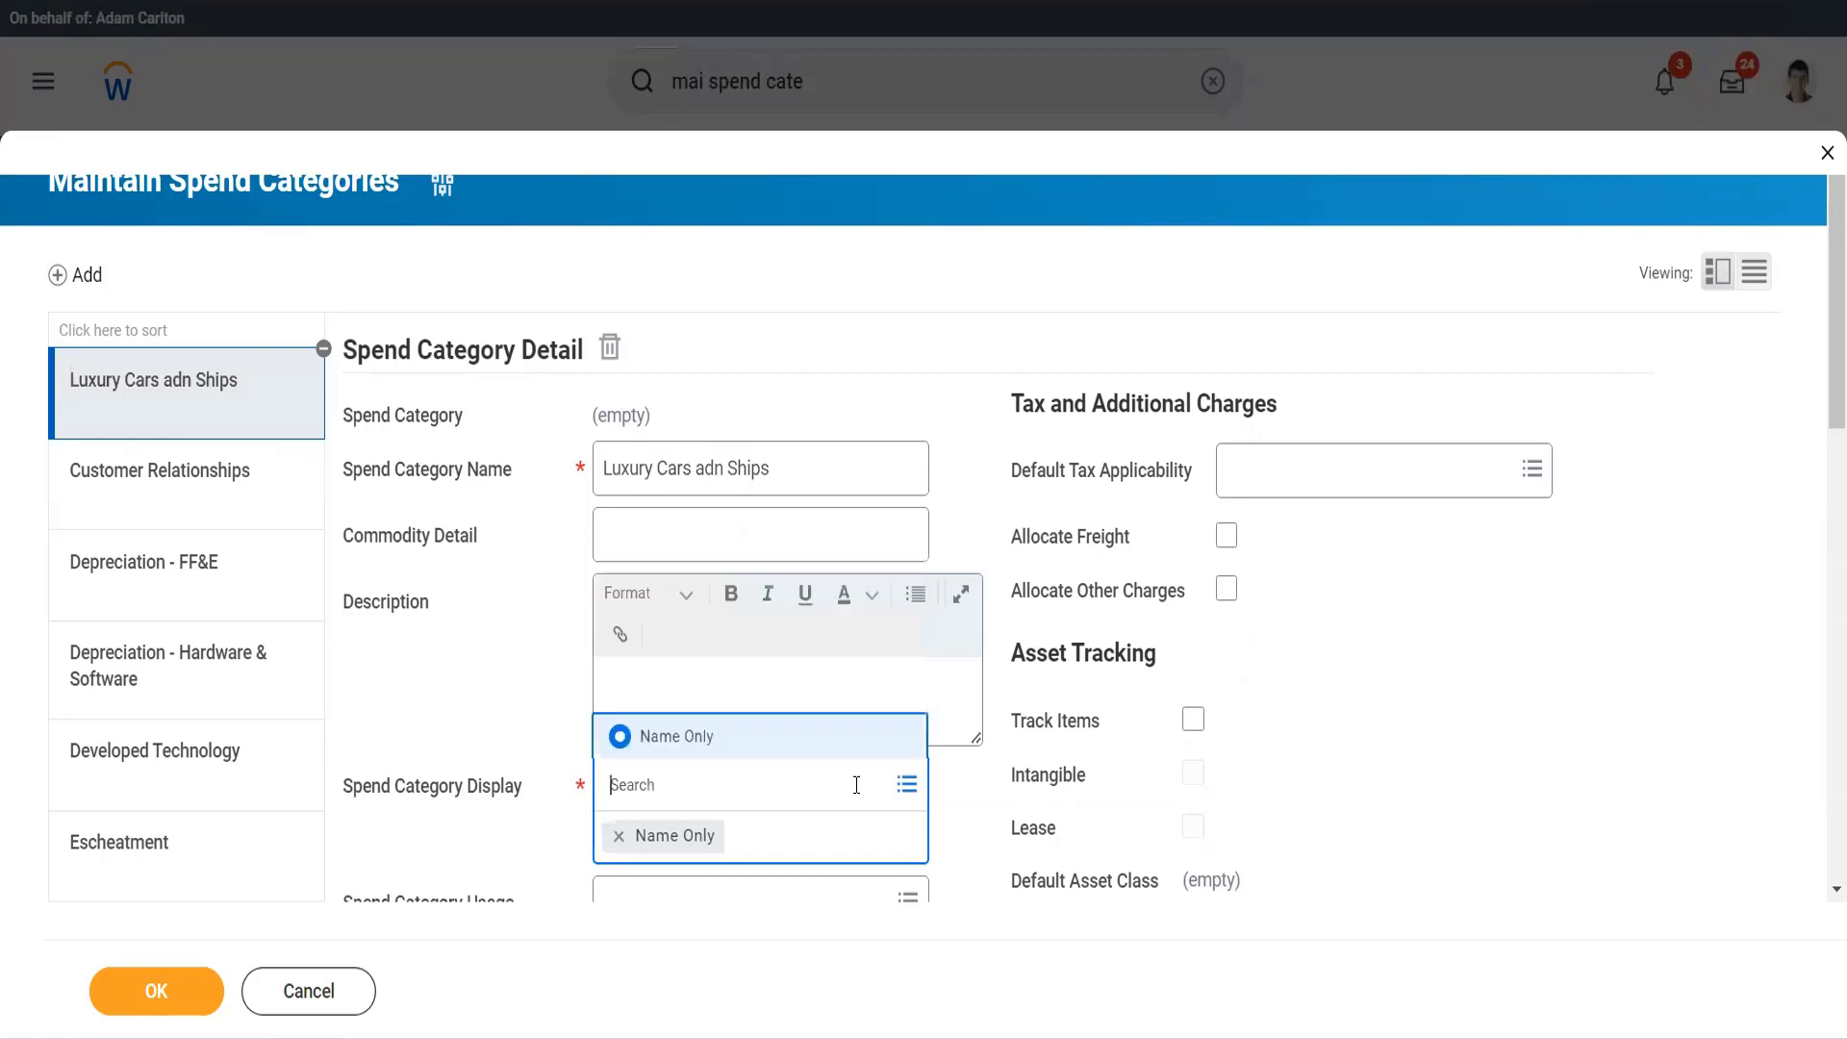
click(534, 679)
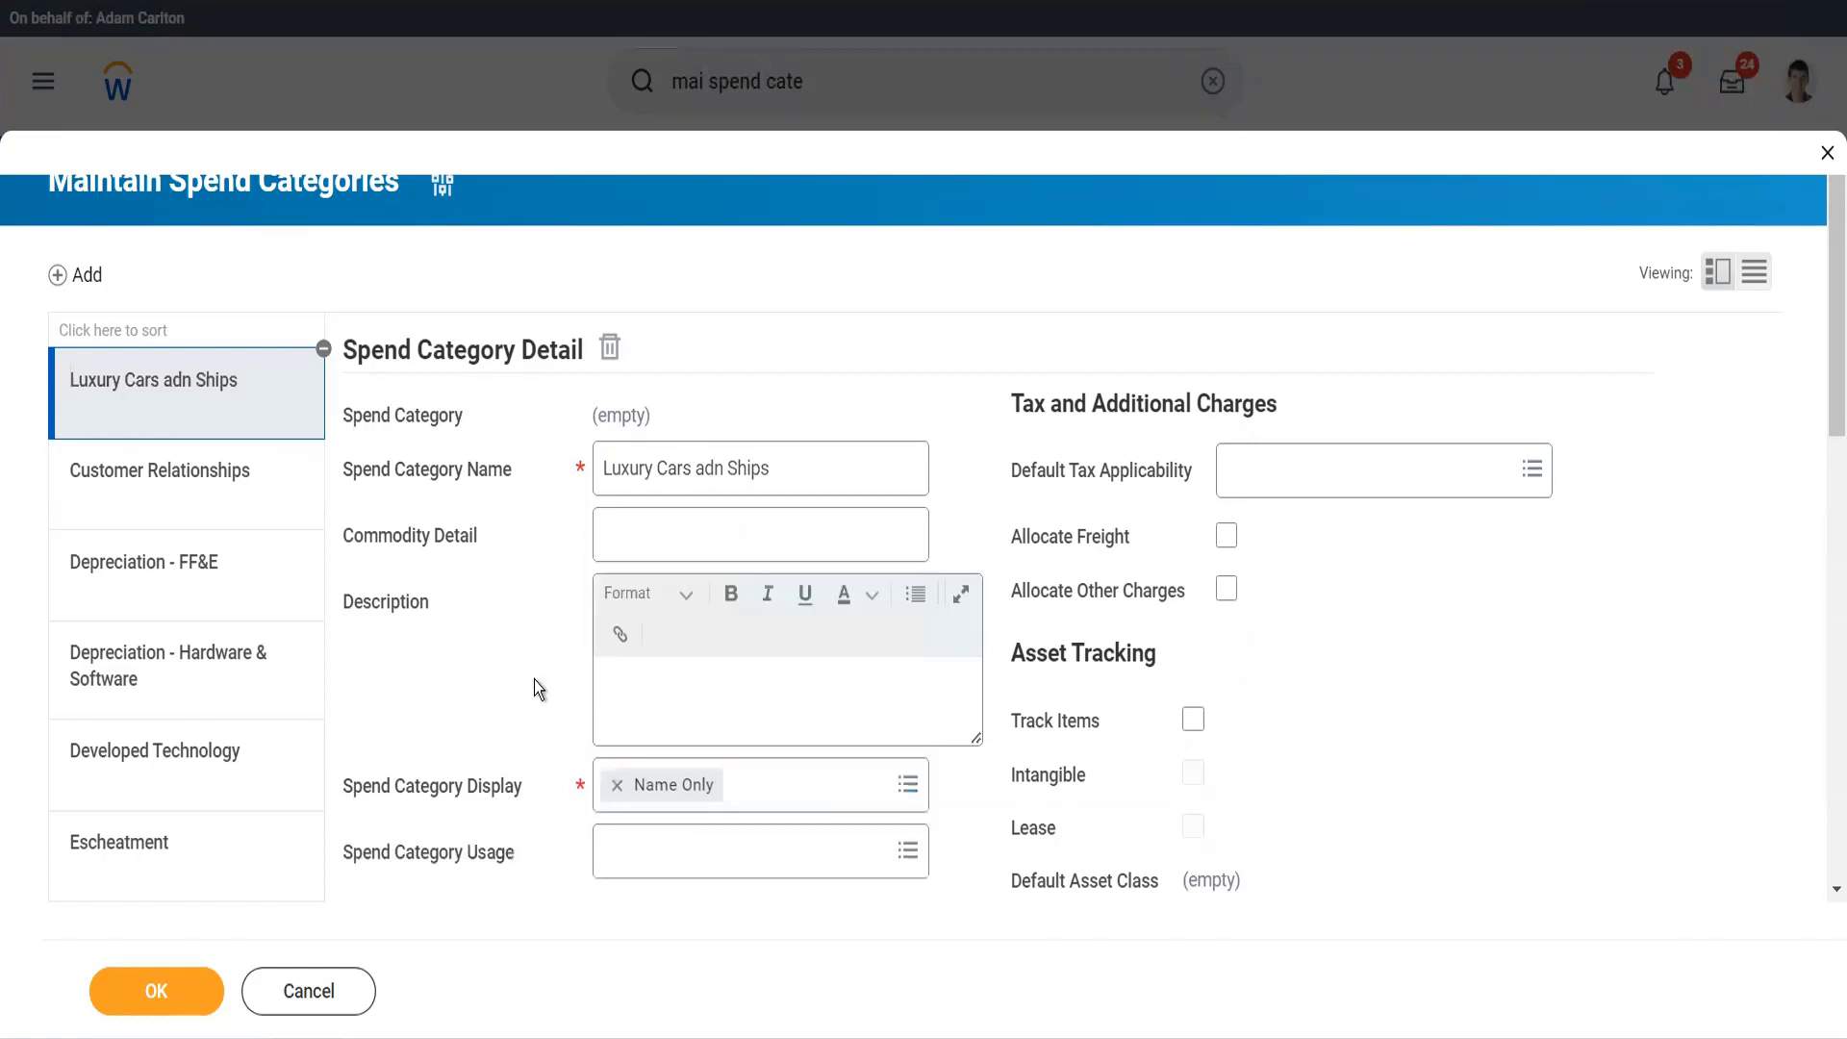
Set the new spend category's usage to Expense, Procurement and Supplier Invoice
scroll(672, 573, down, 4)
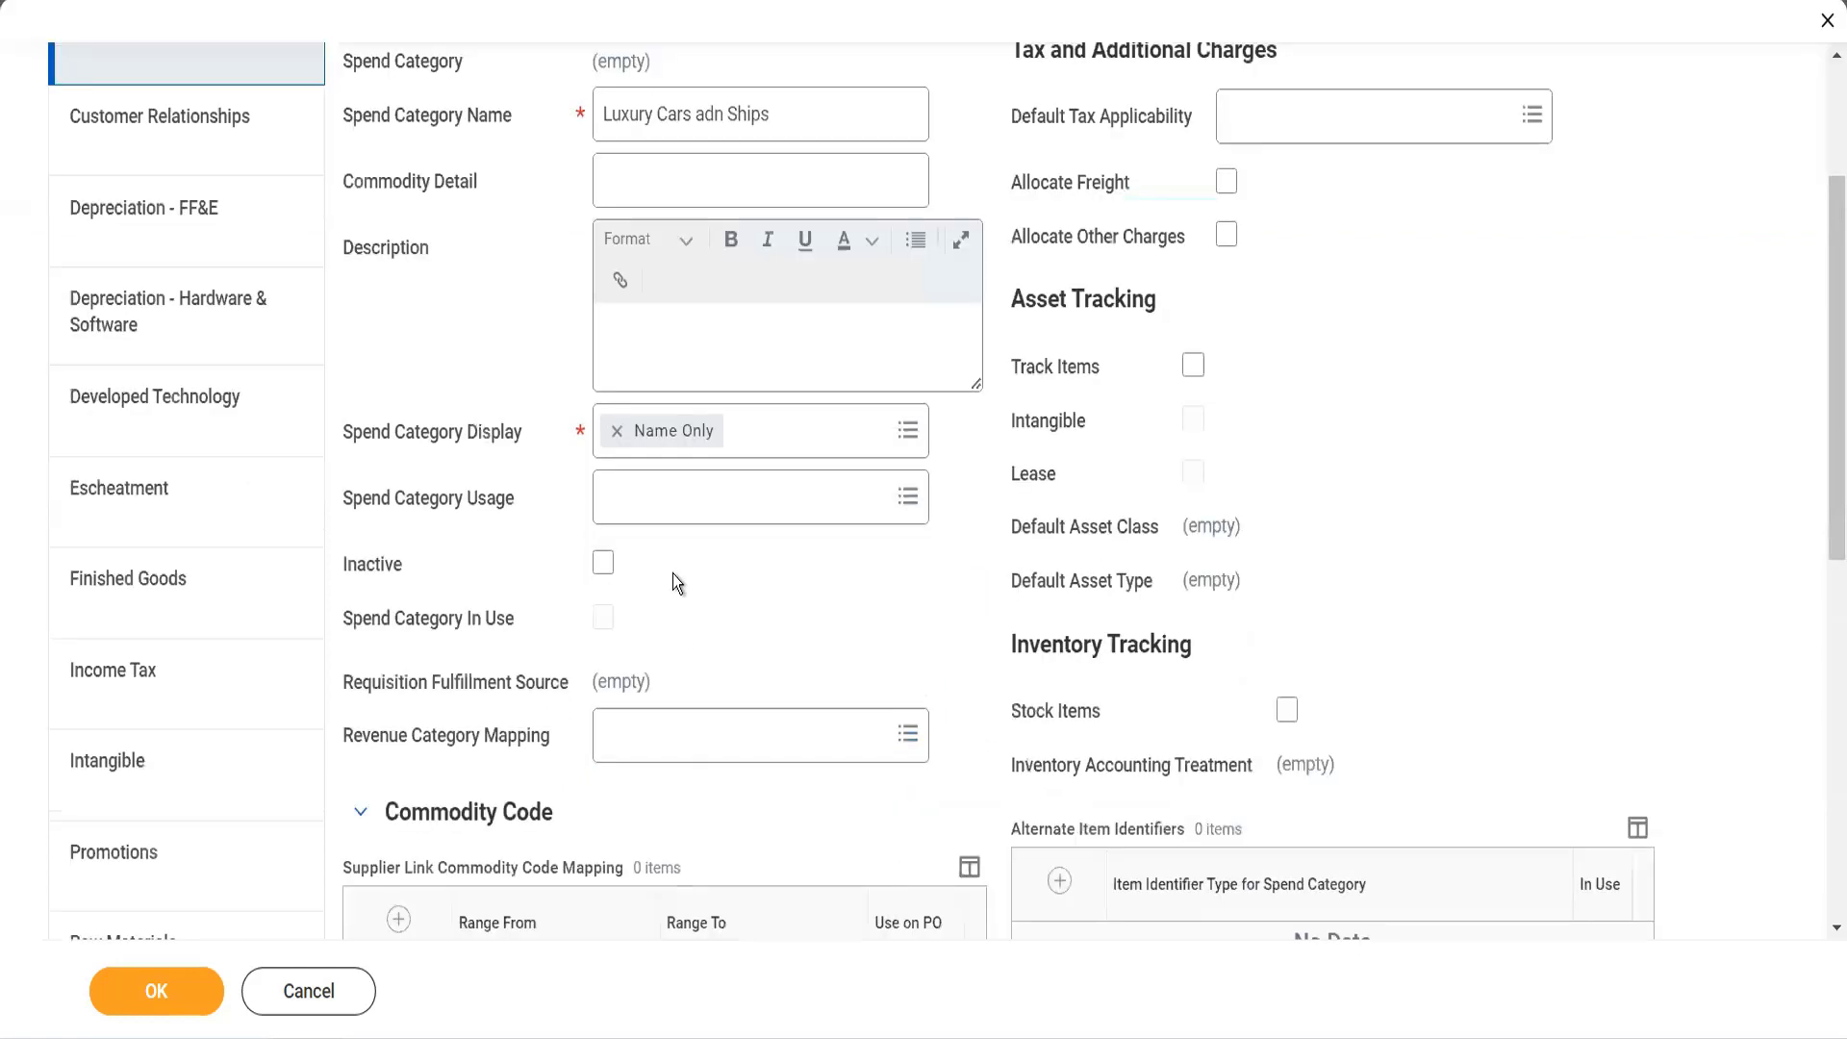
click(679, 510)
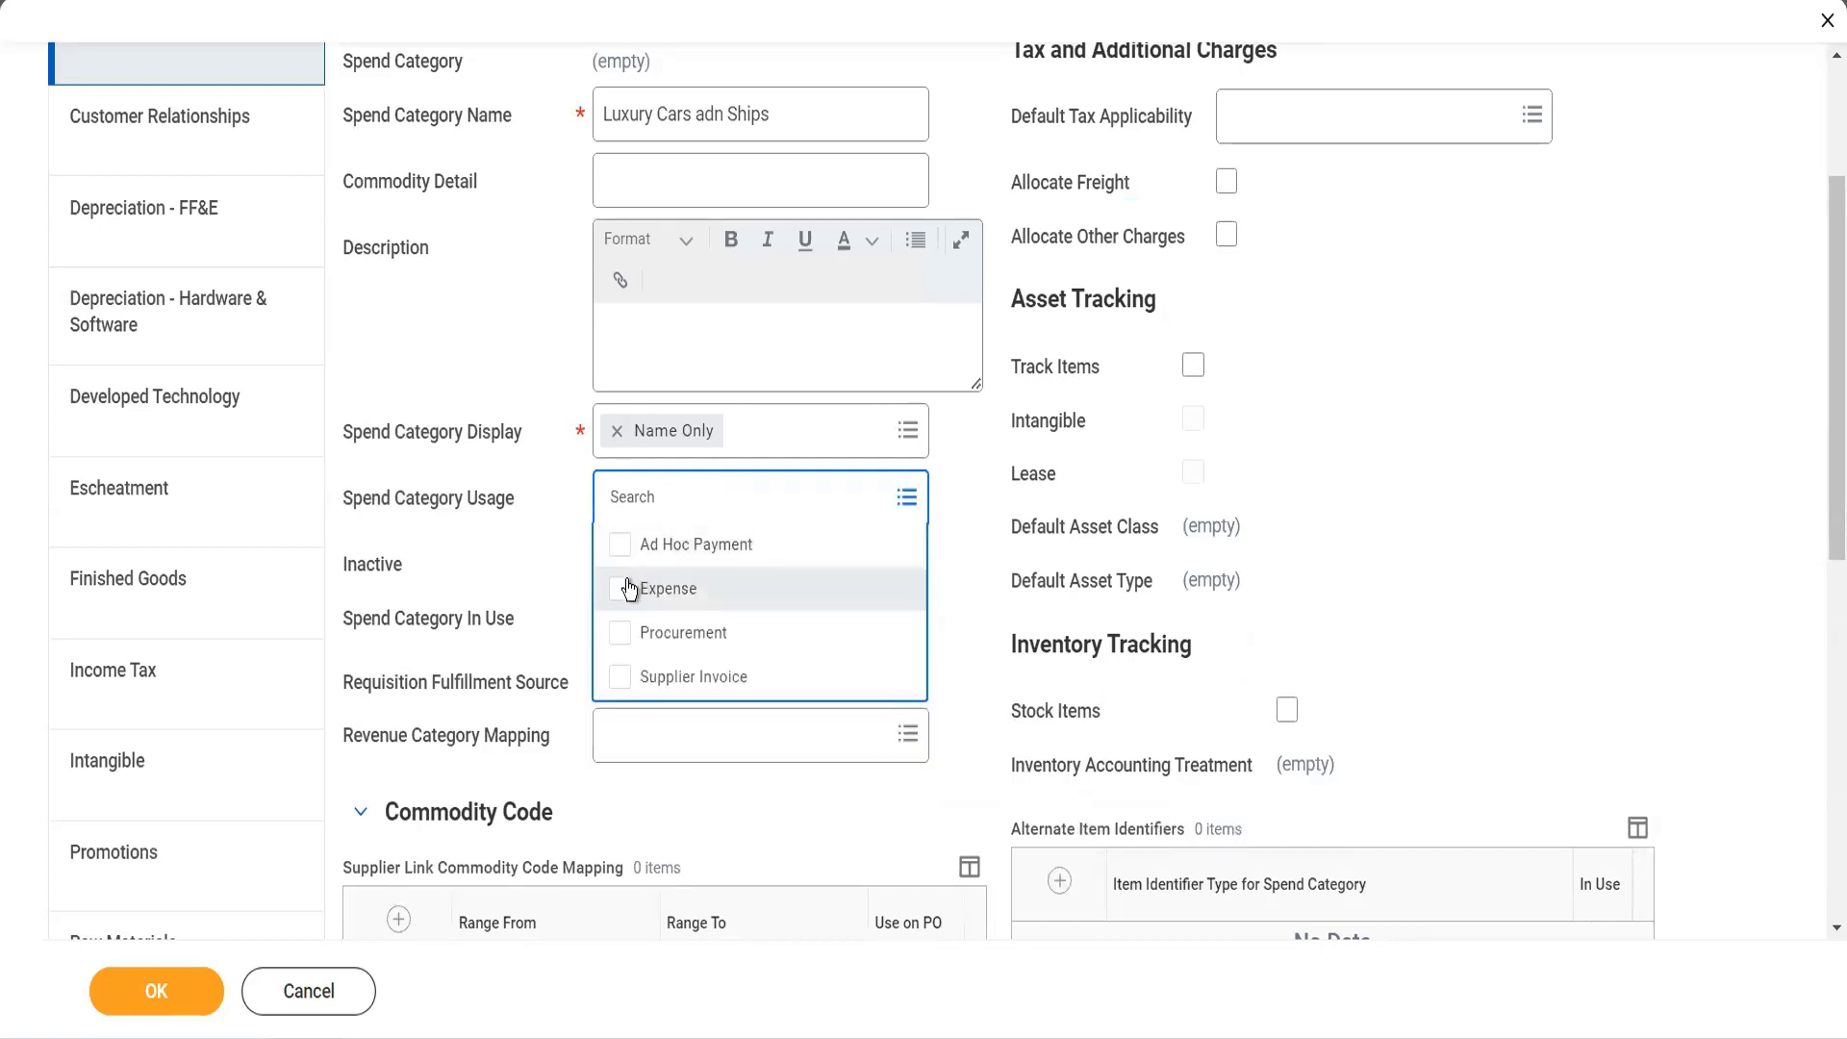
click(620, 588)
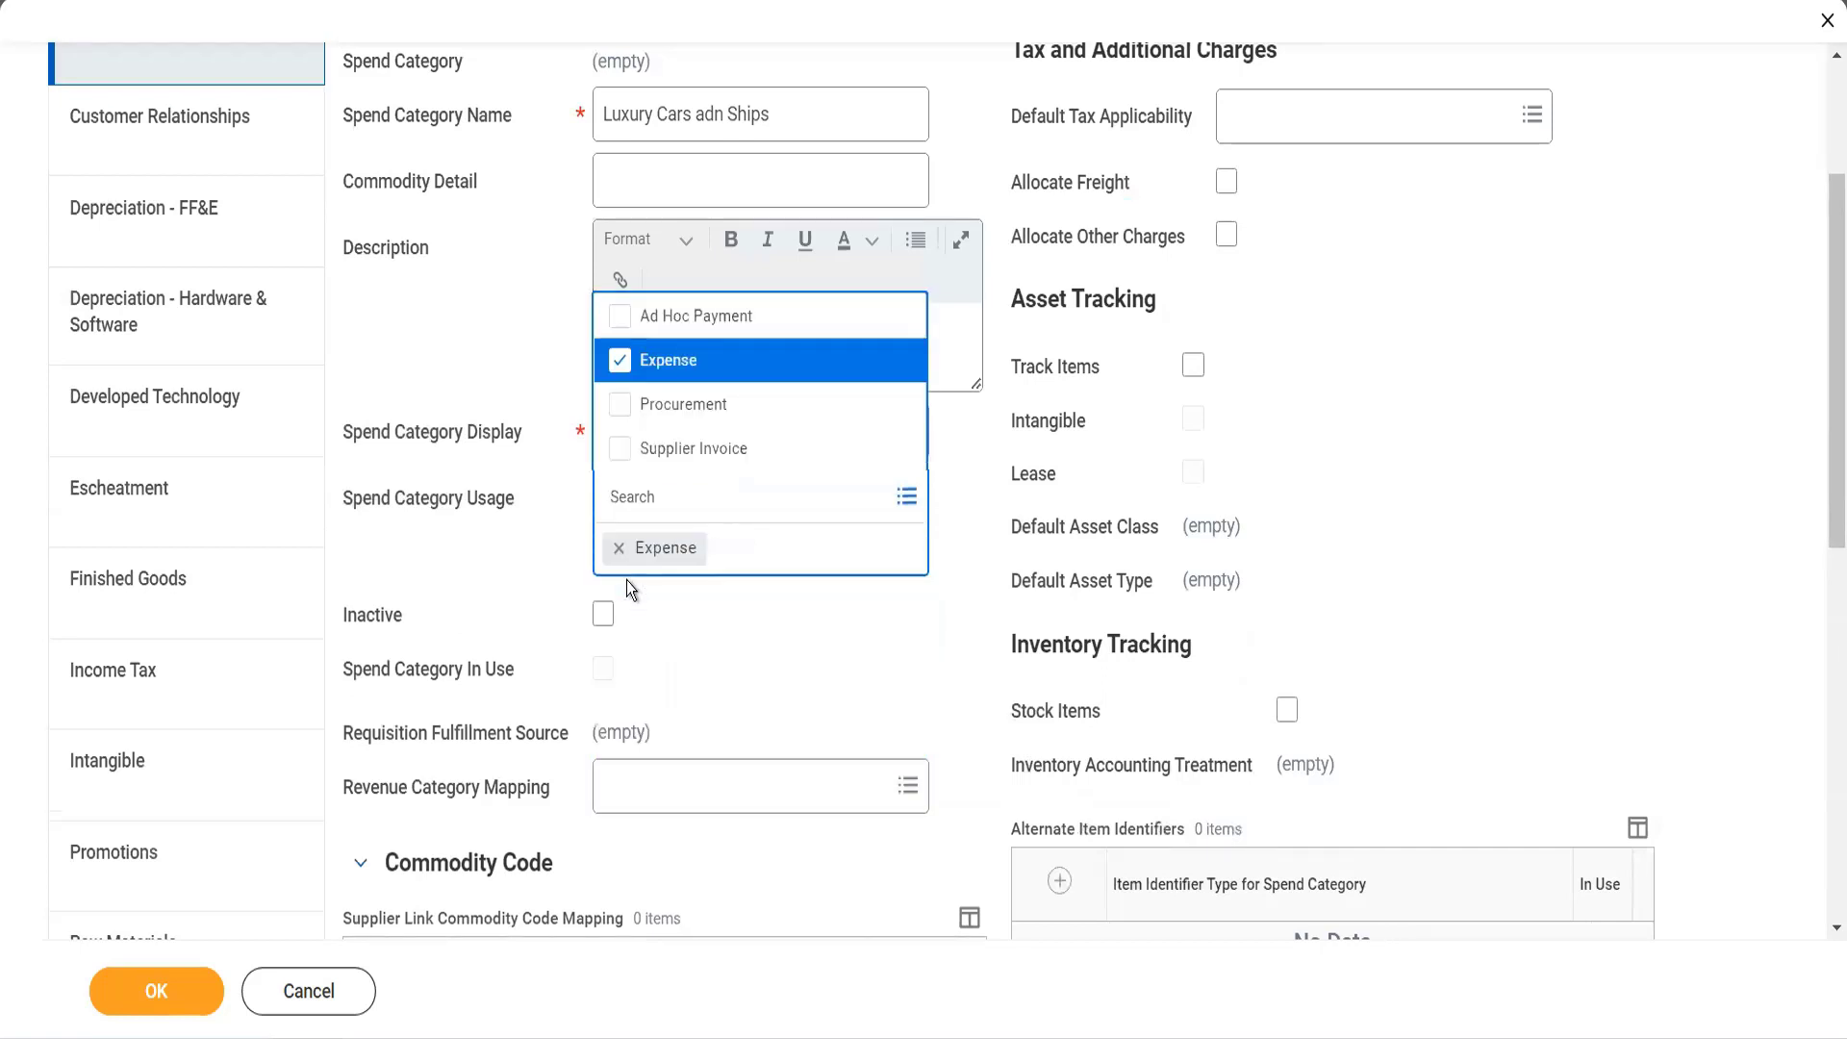
click(623, 421)
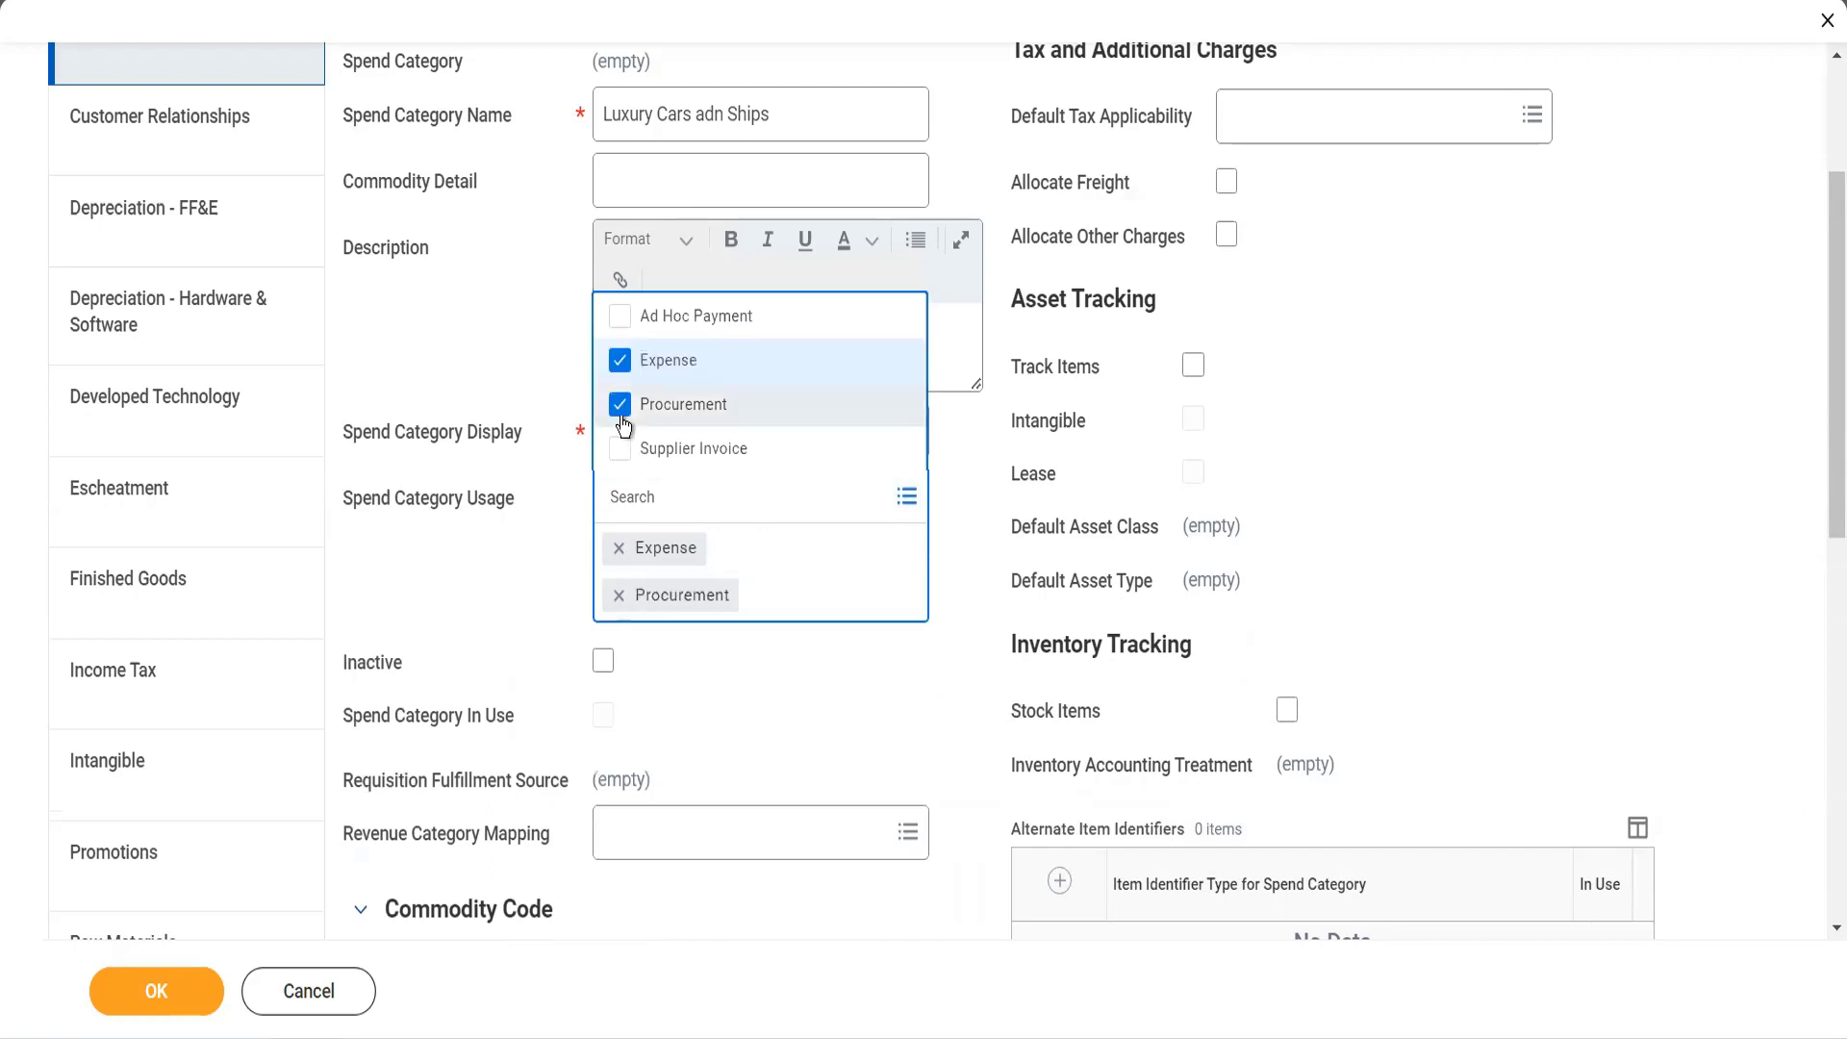
click(620, 450)
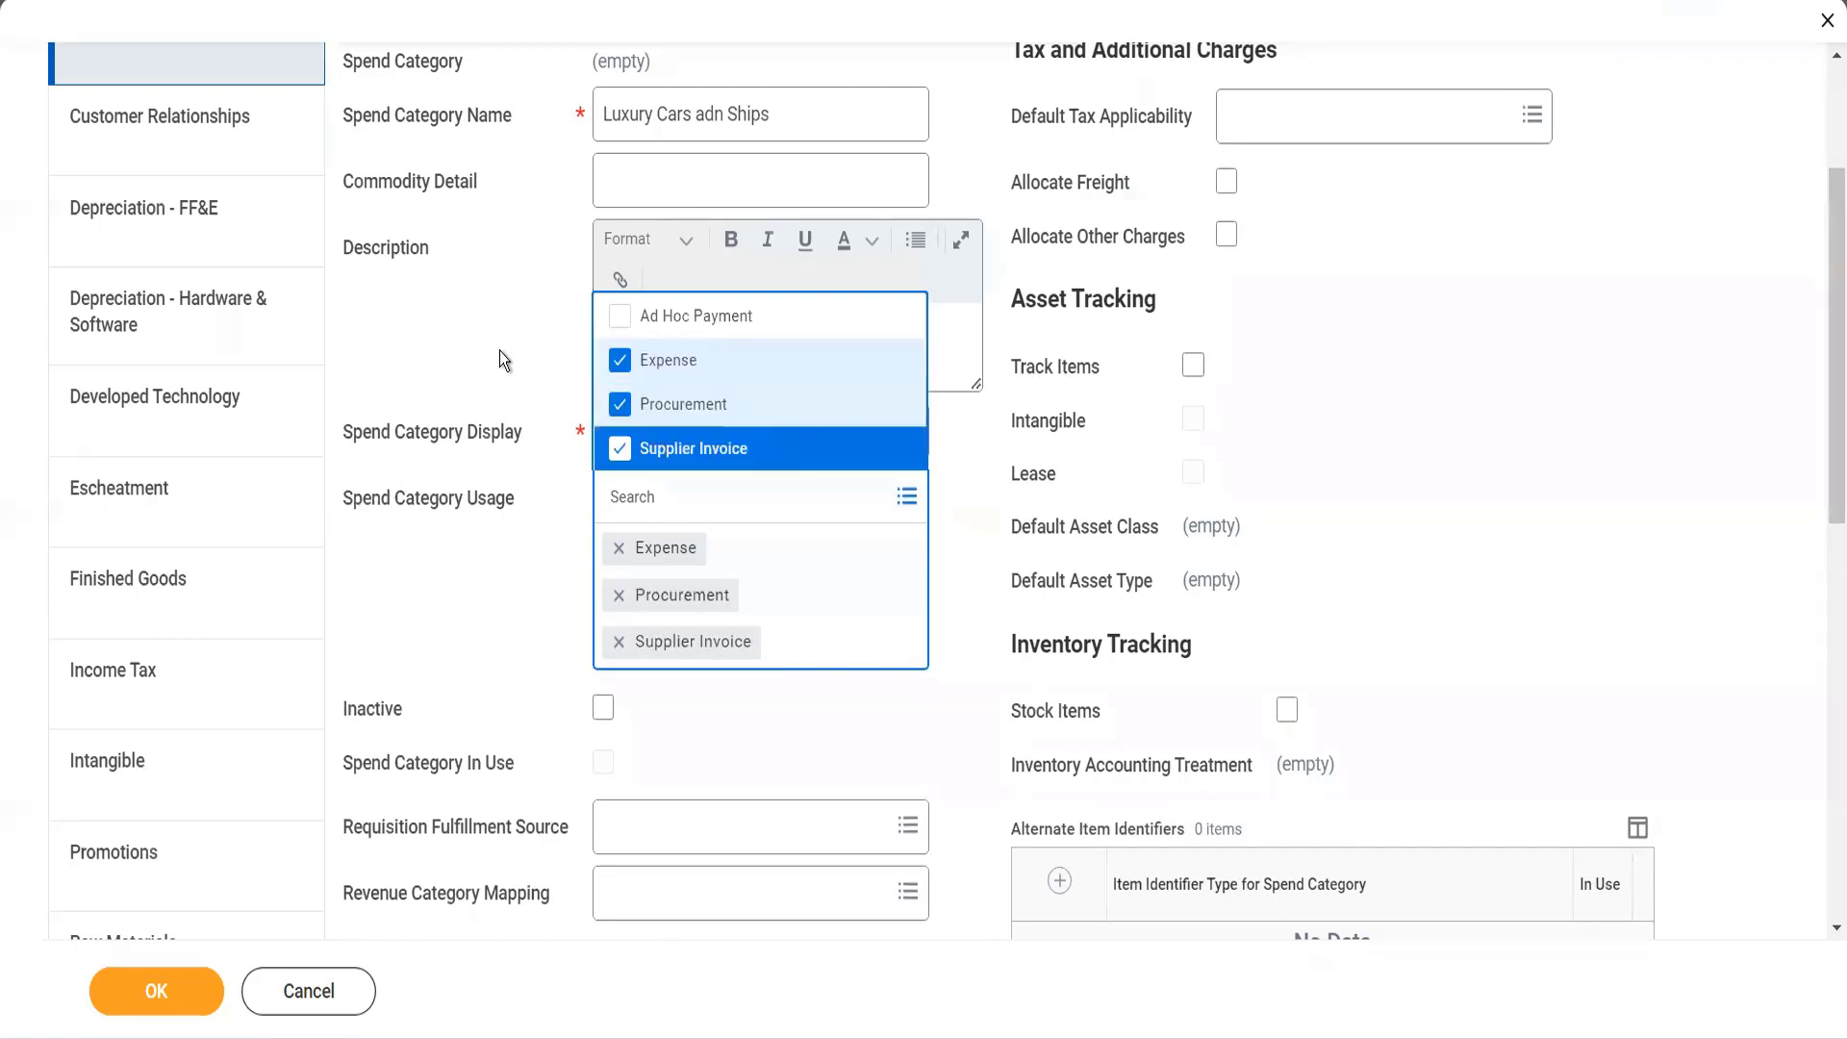
click(518, 610)
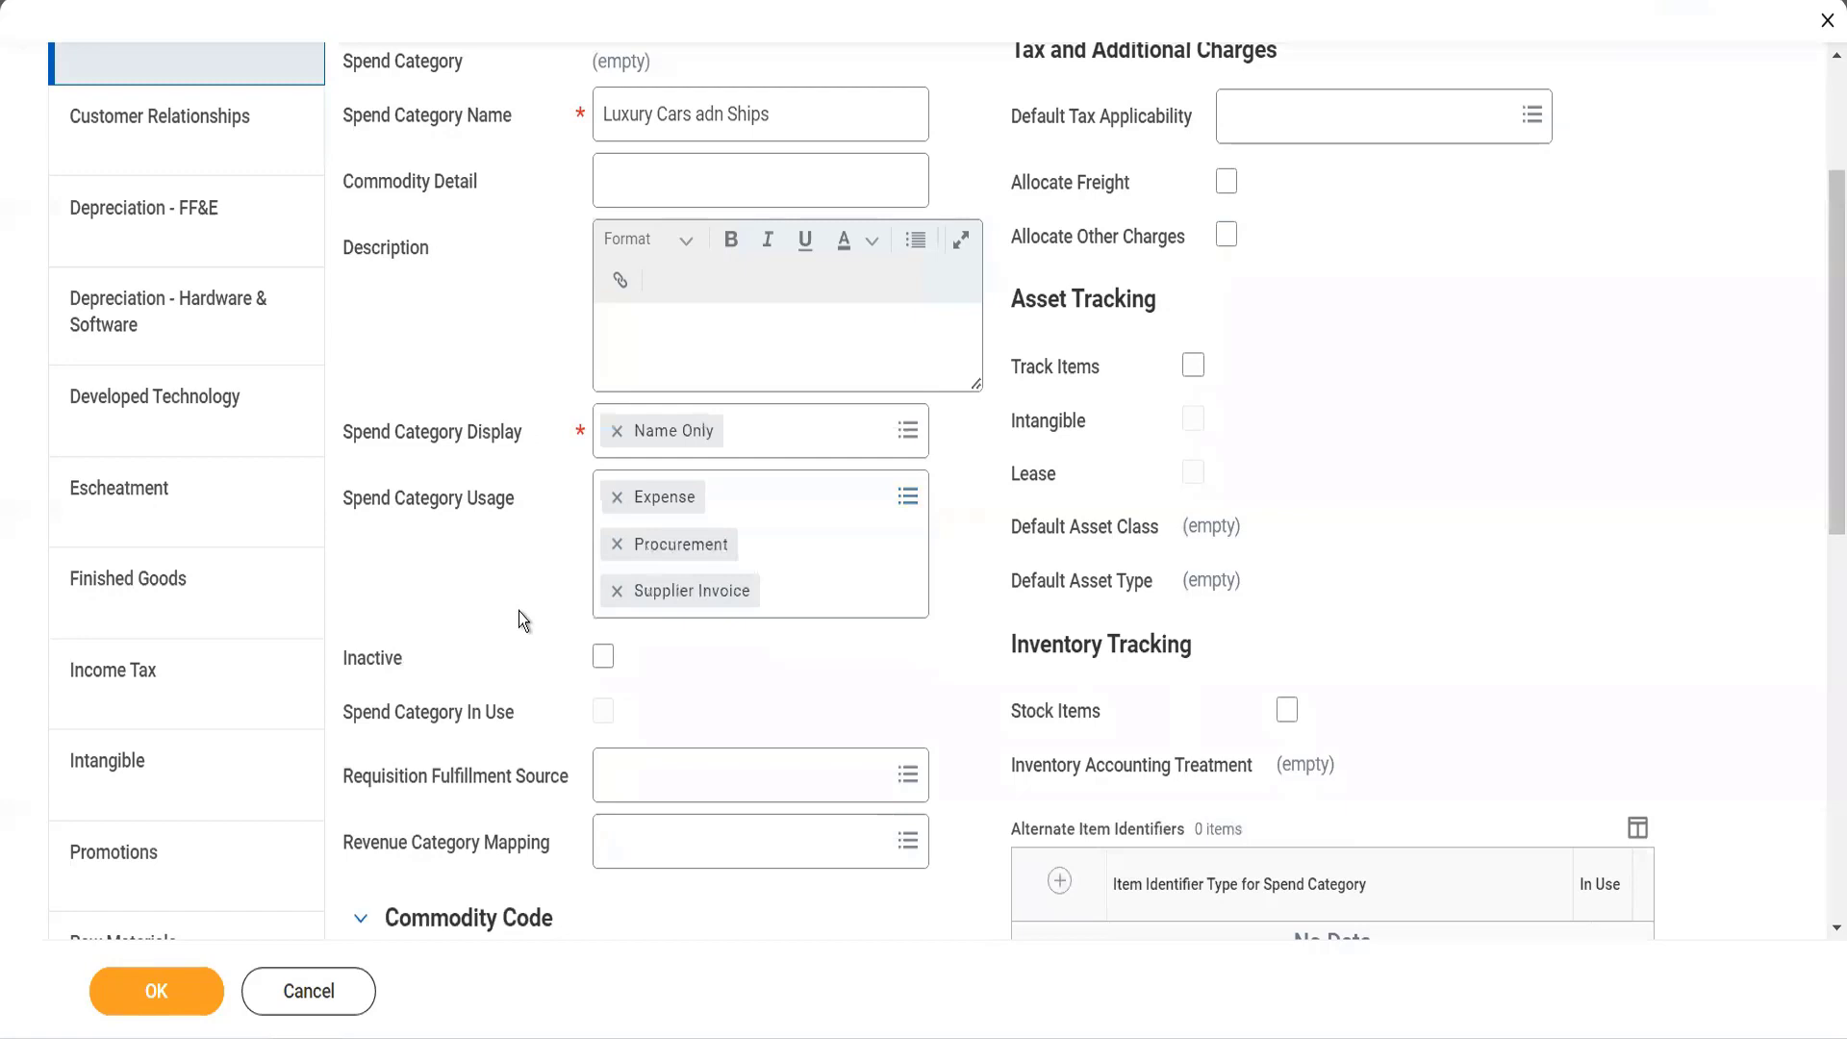
Set the requisition fulfillment source of the new spend category to Purchase Order
scroll(520, 612, down, 1)
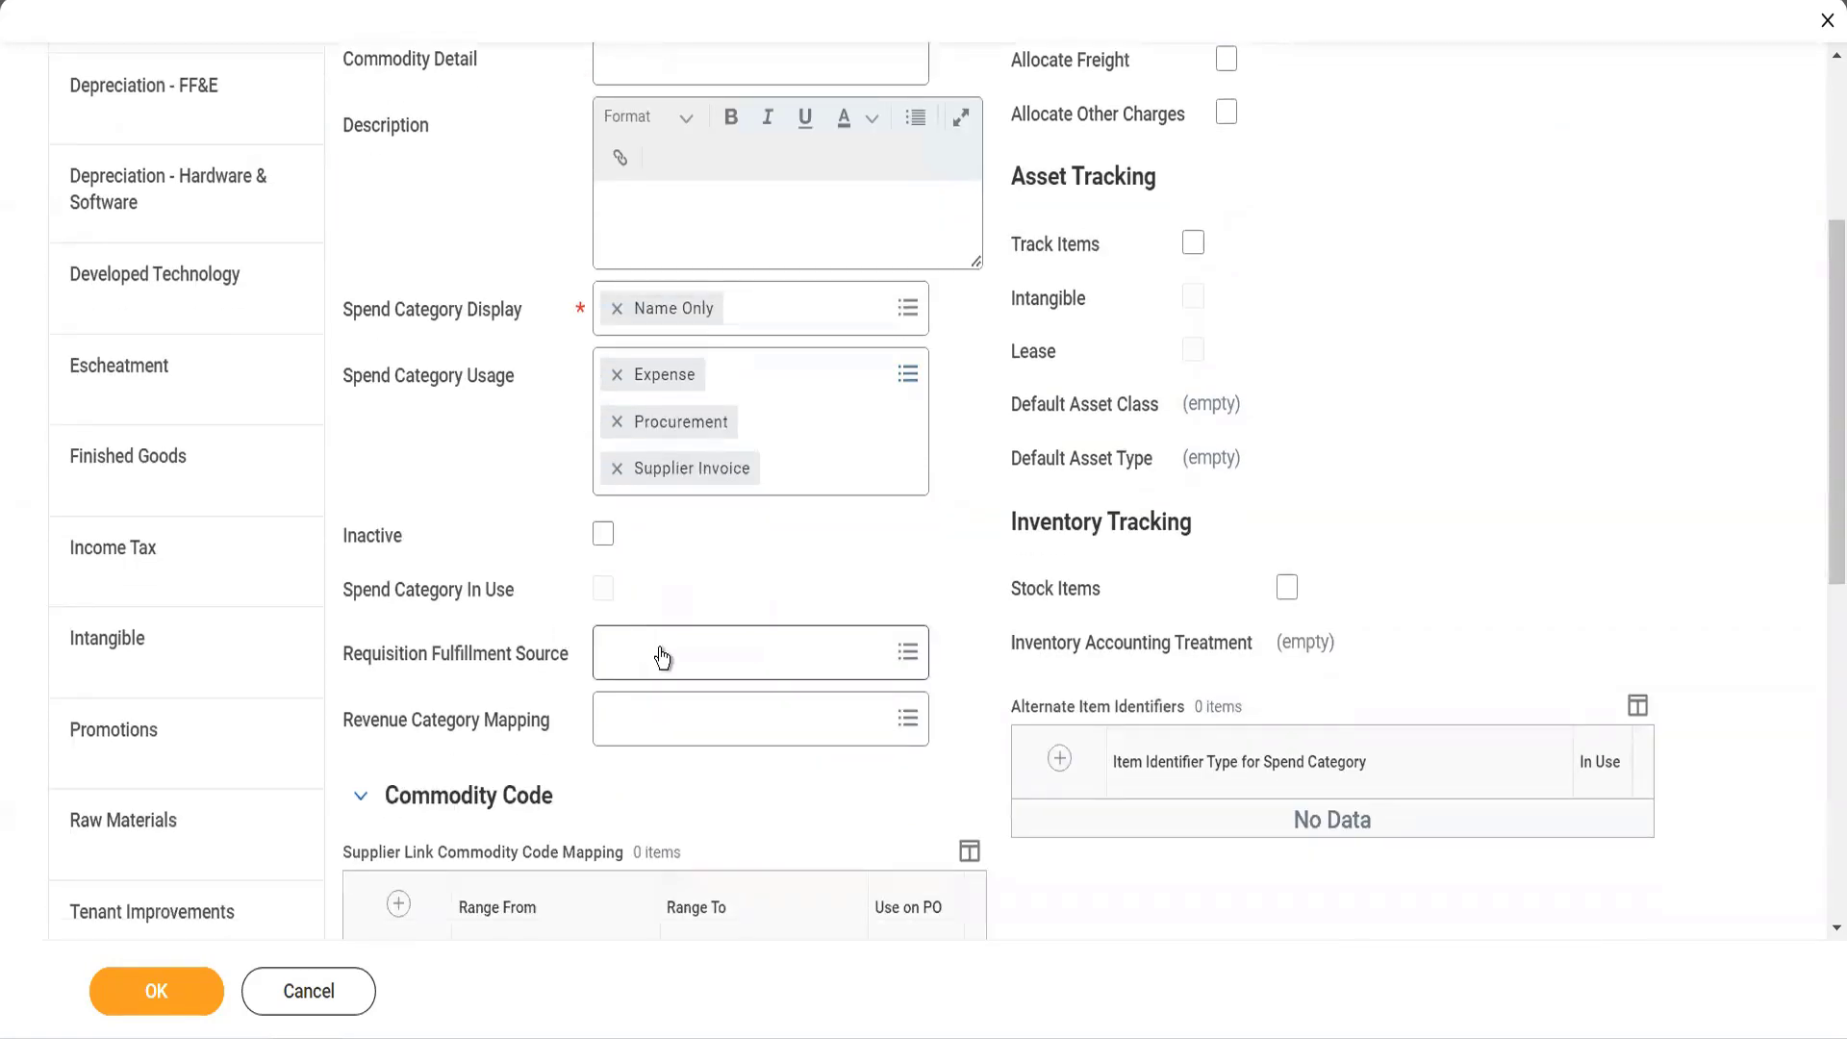
click(662, 657)
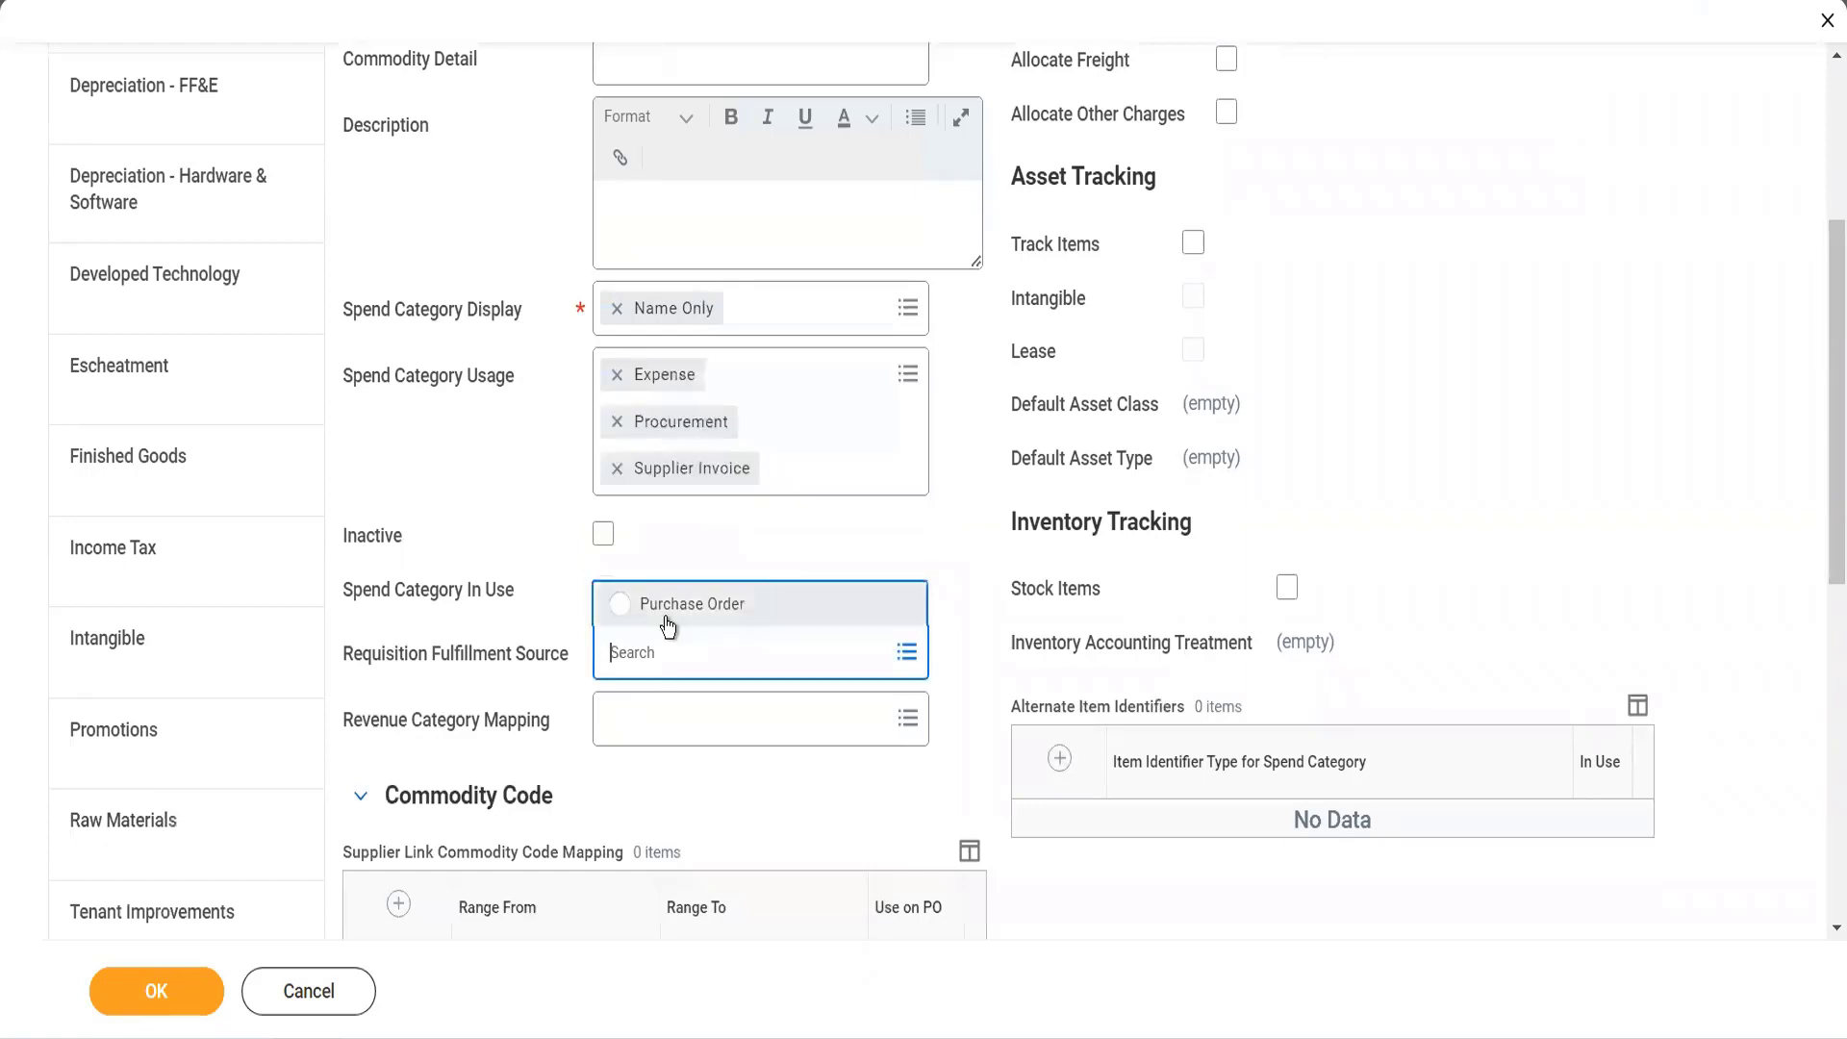
click(667, 606)
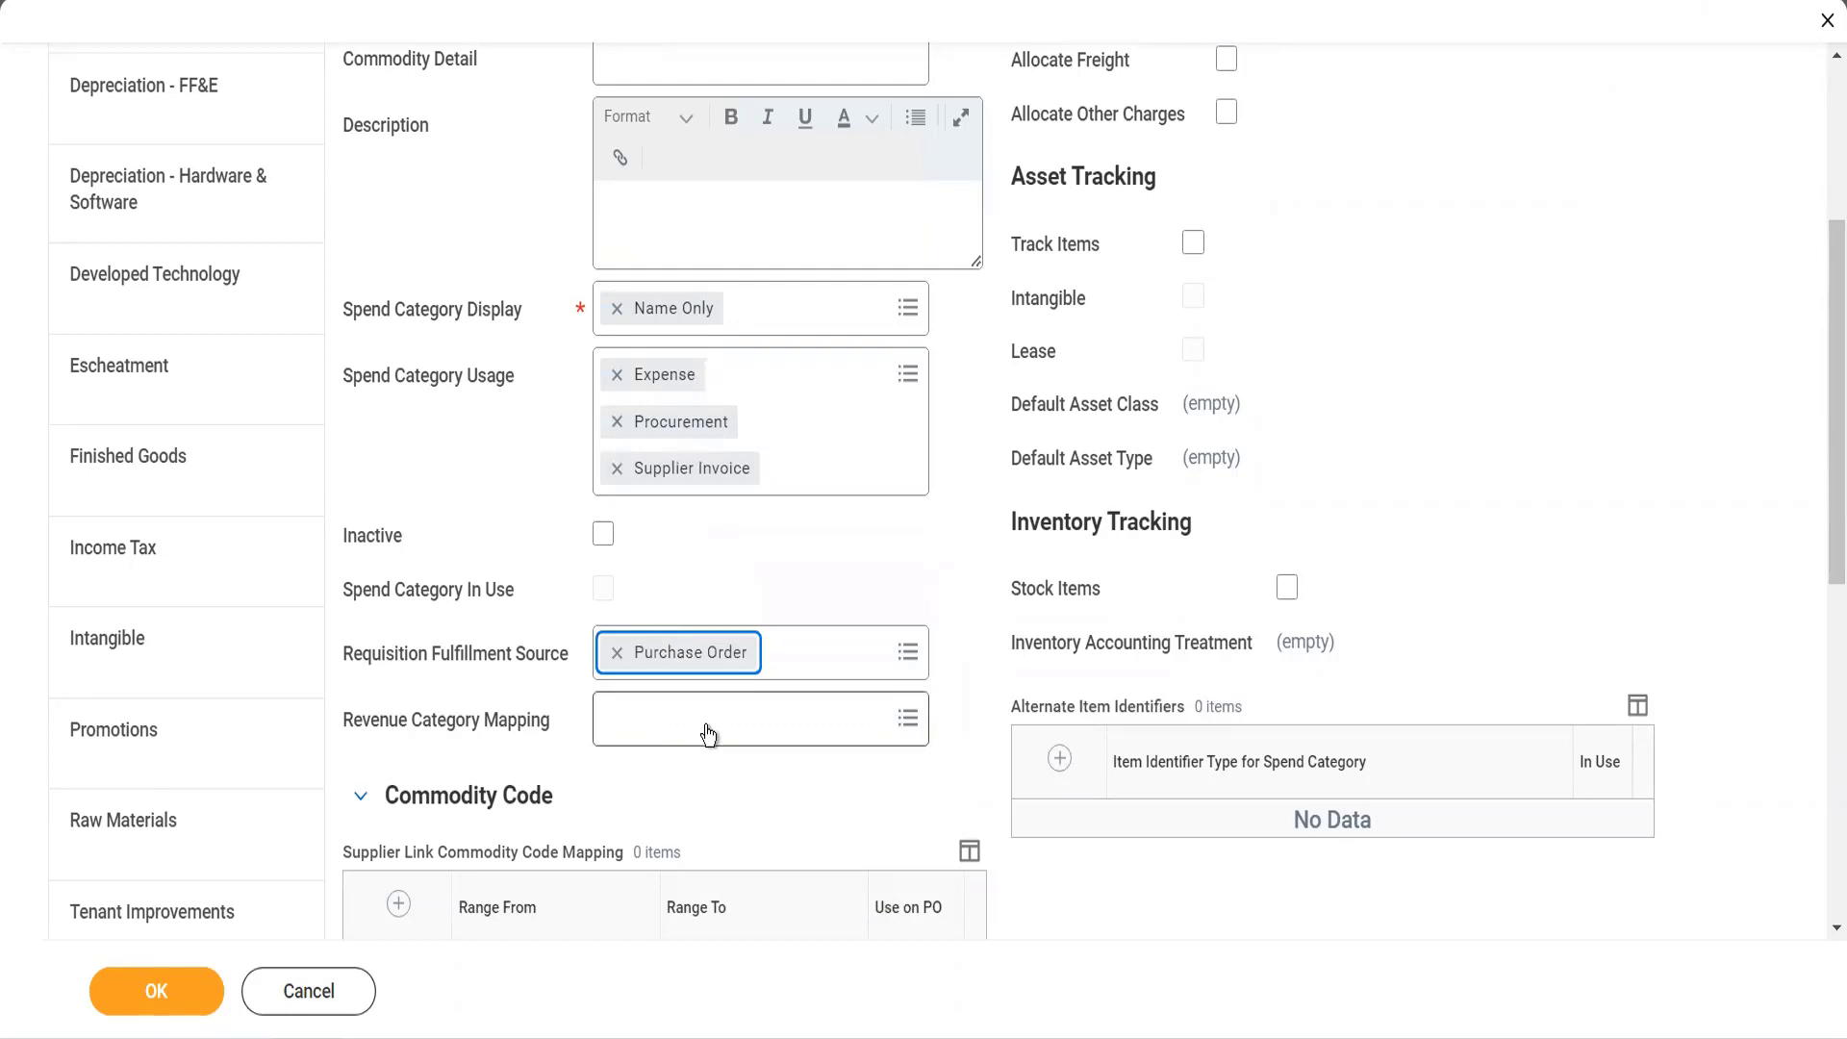
Review the related worktags of the new spend category and submit it
scroll(708, 733, down, 4)
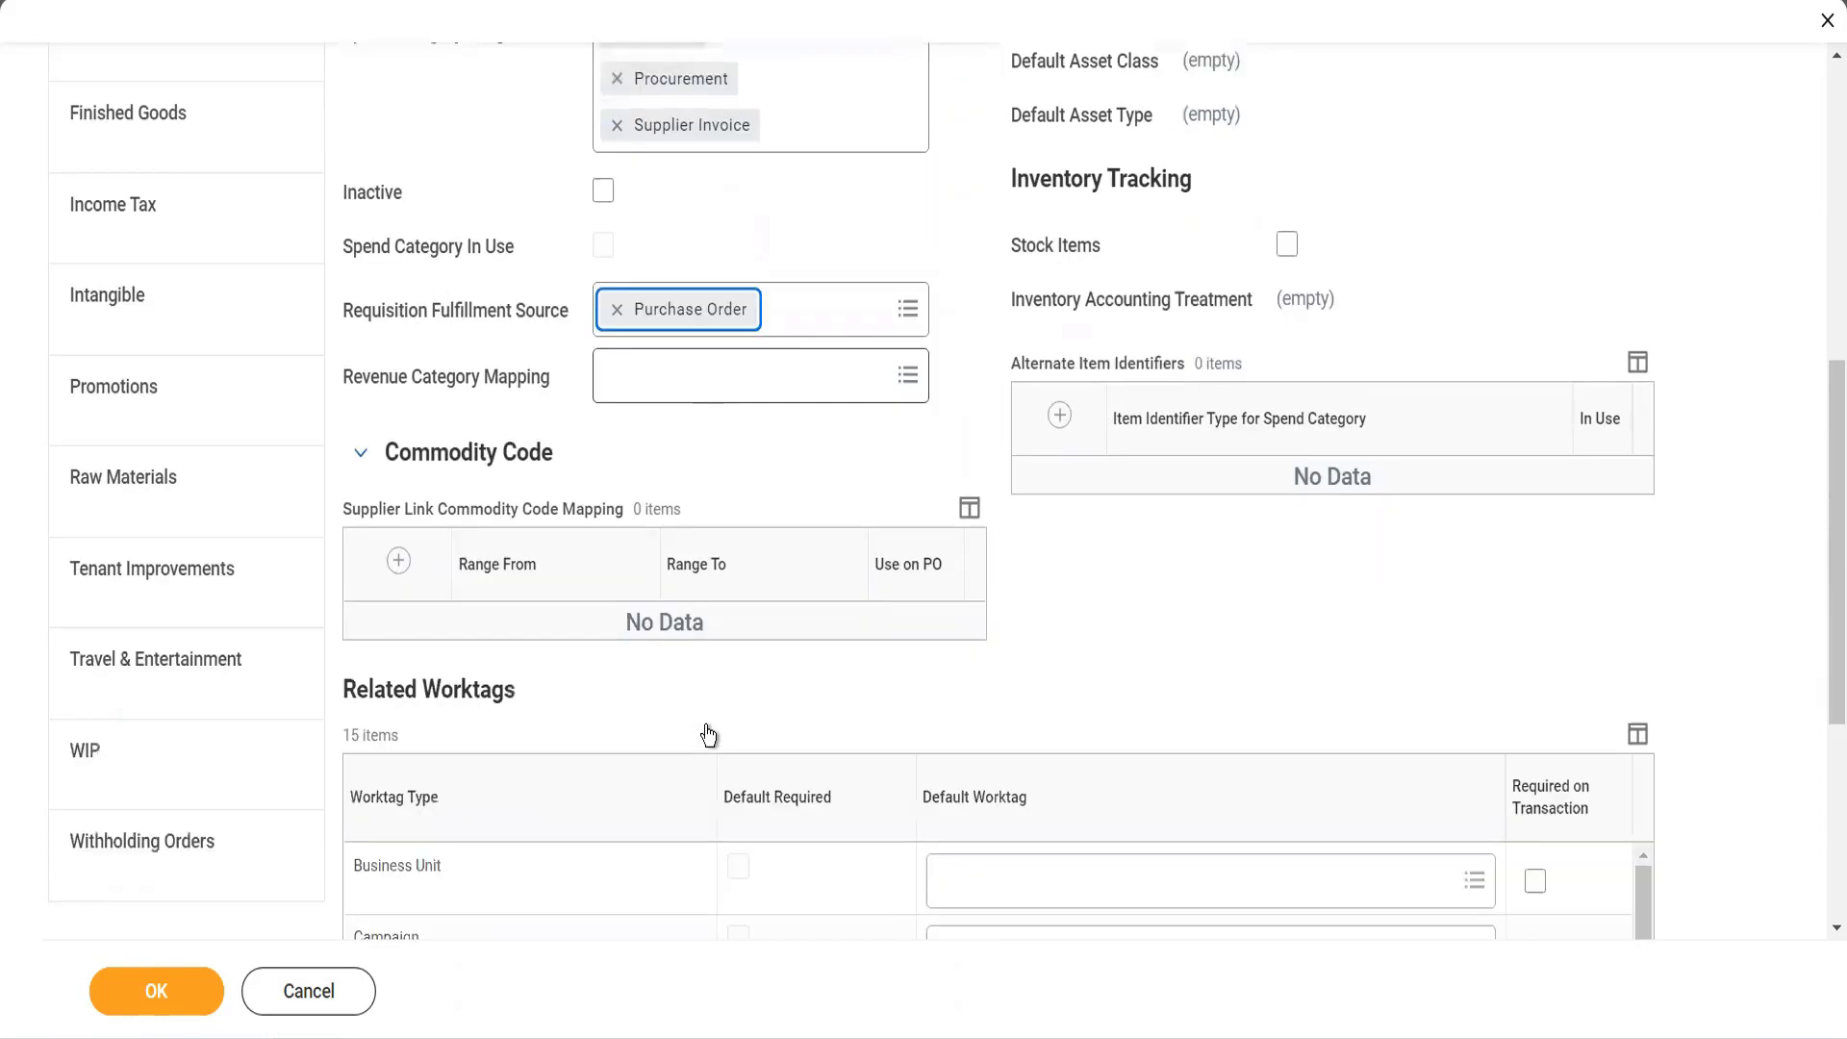
scroll(811, 832, down, 2)
scroll(811, 830, down, 5)
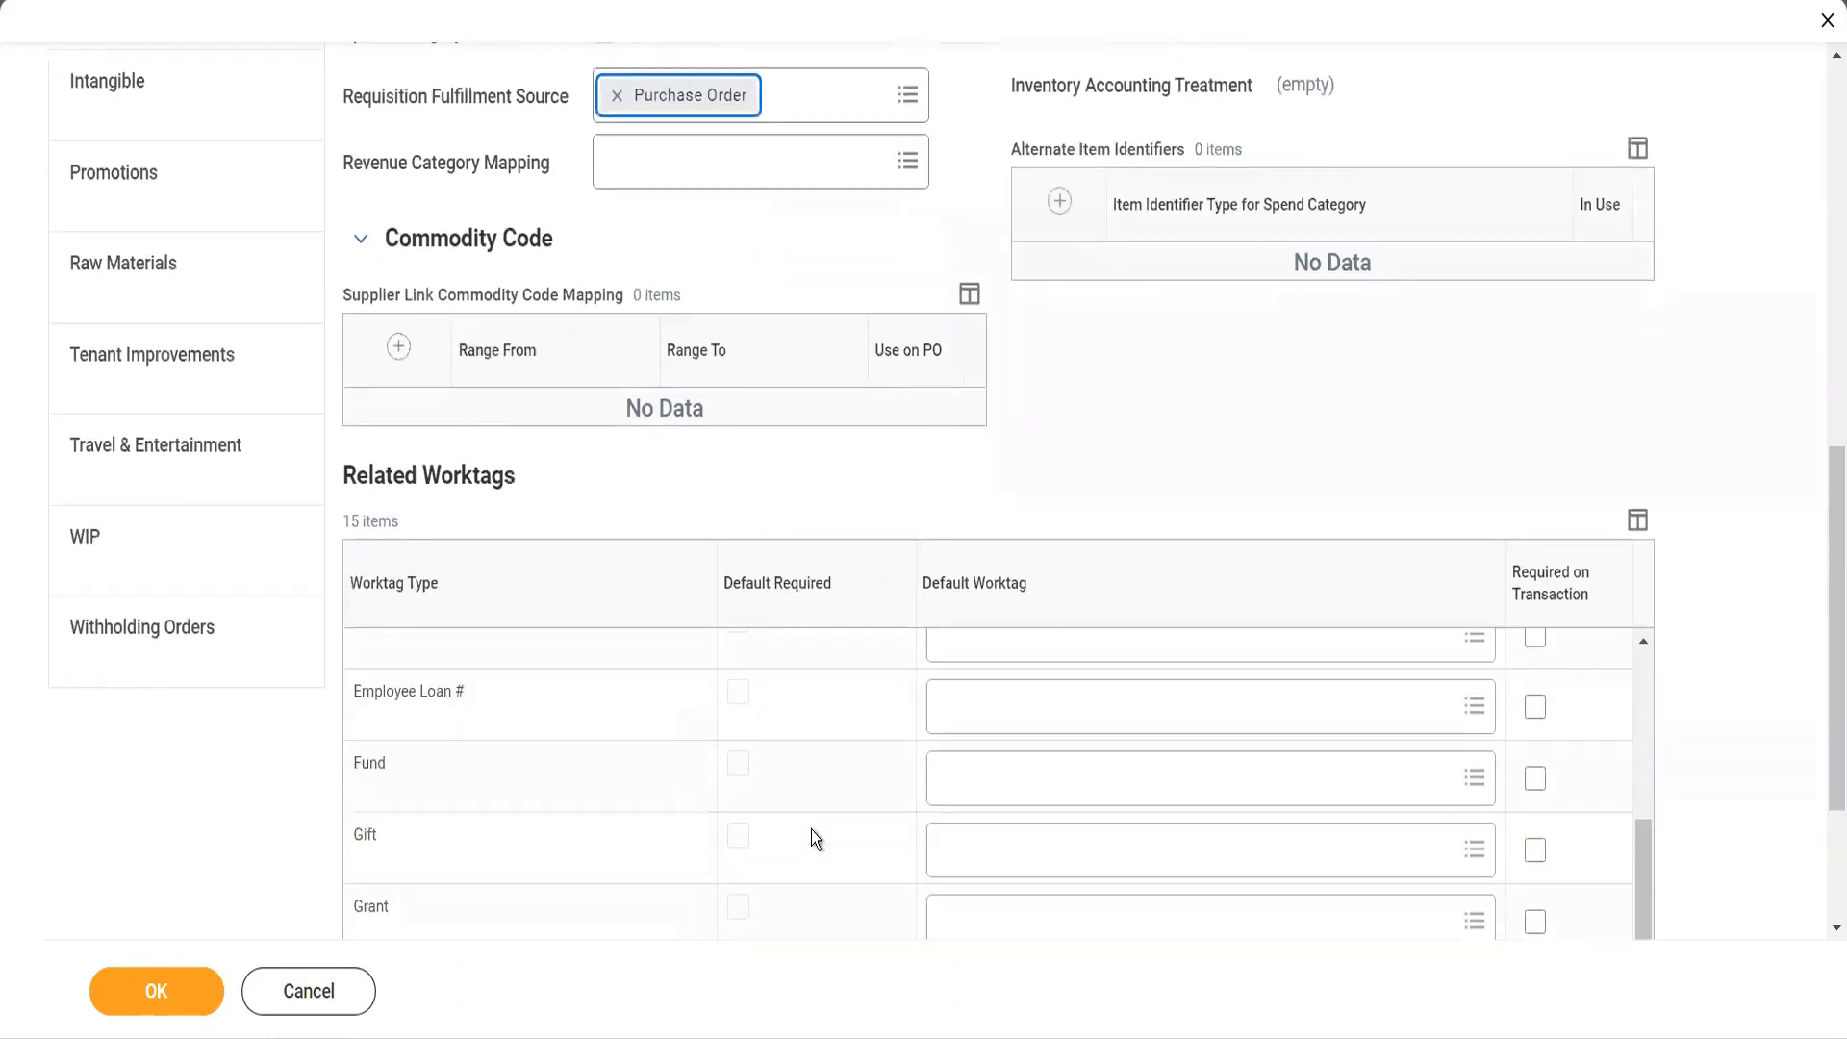
scroll(811, 829, down, 2)
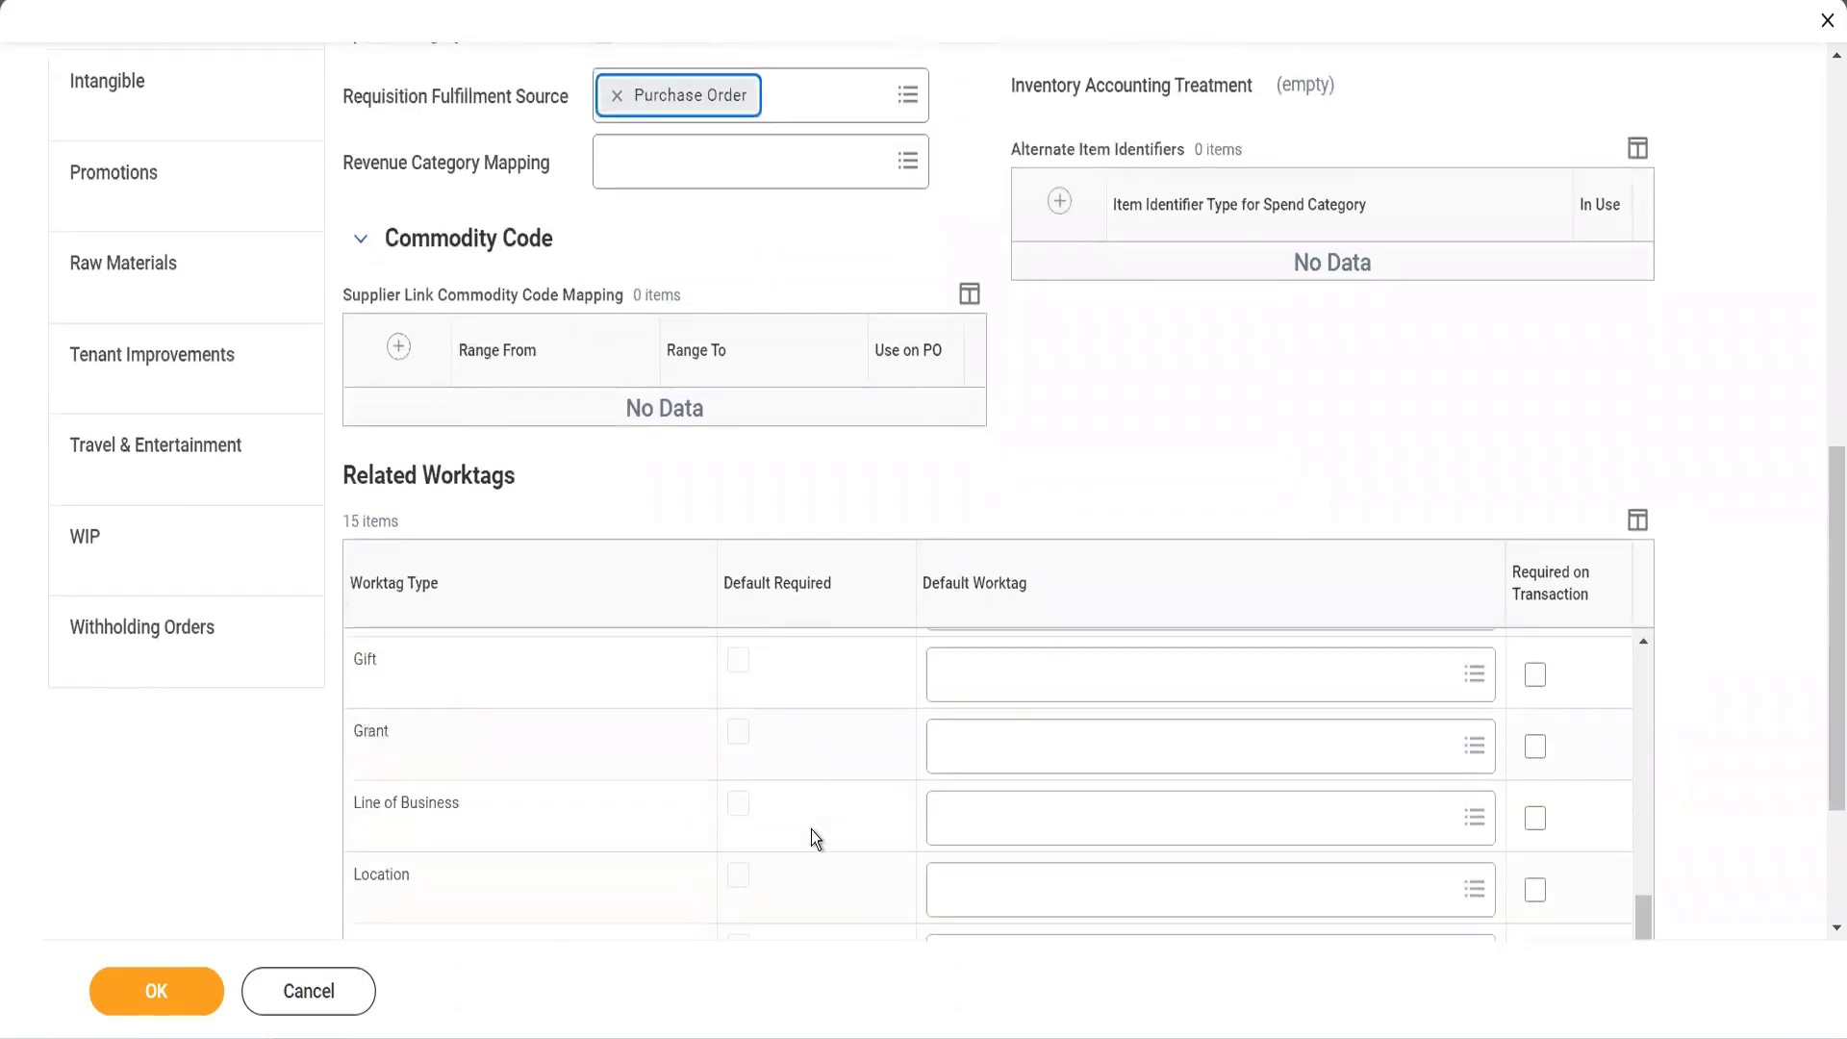
scroll(811, 829, down, 3)
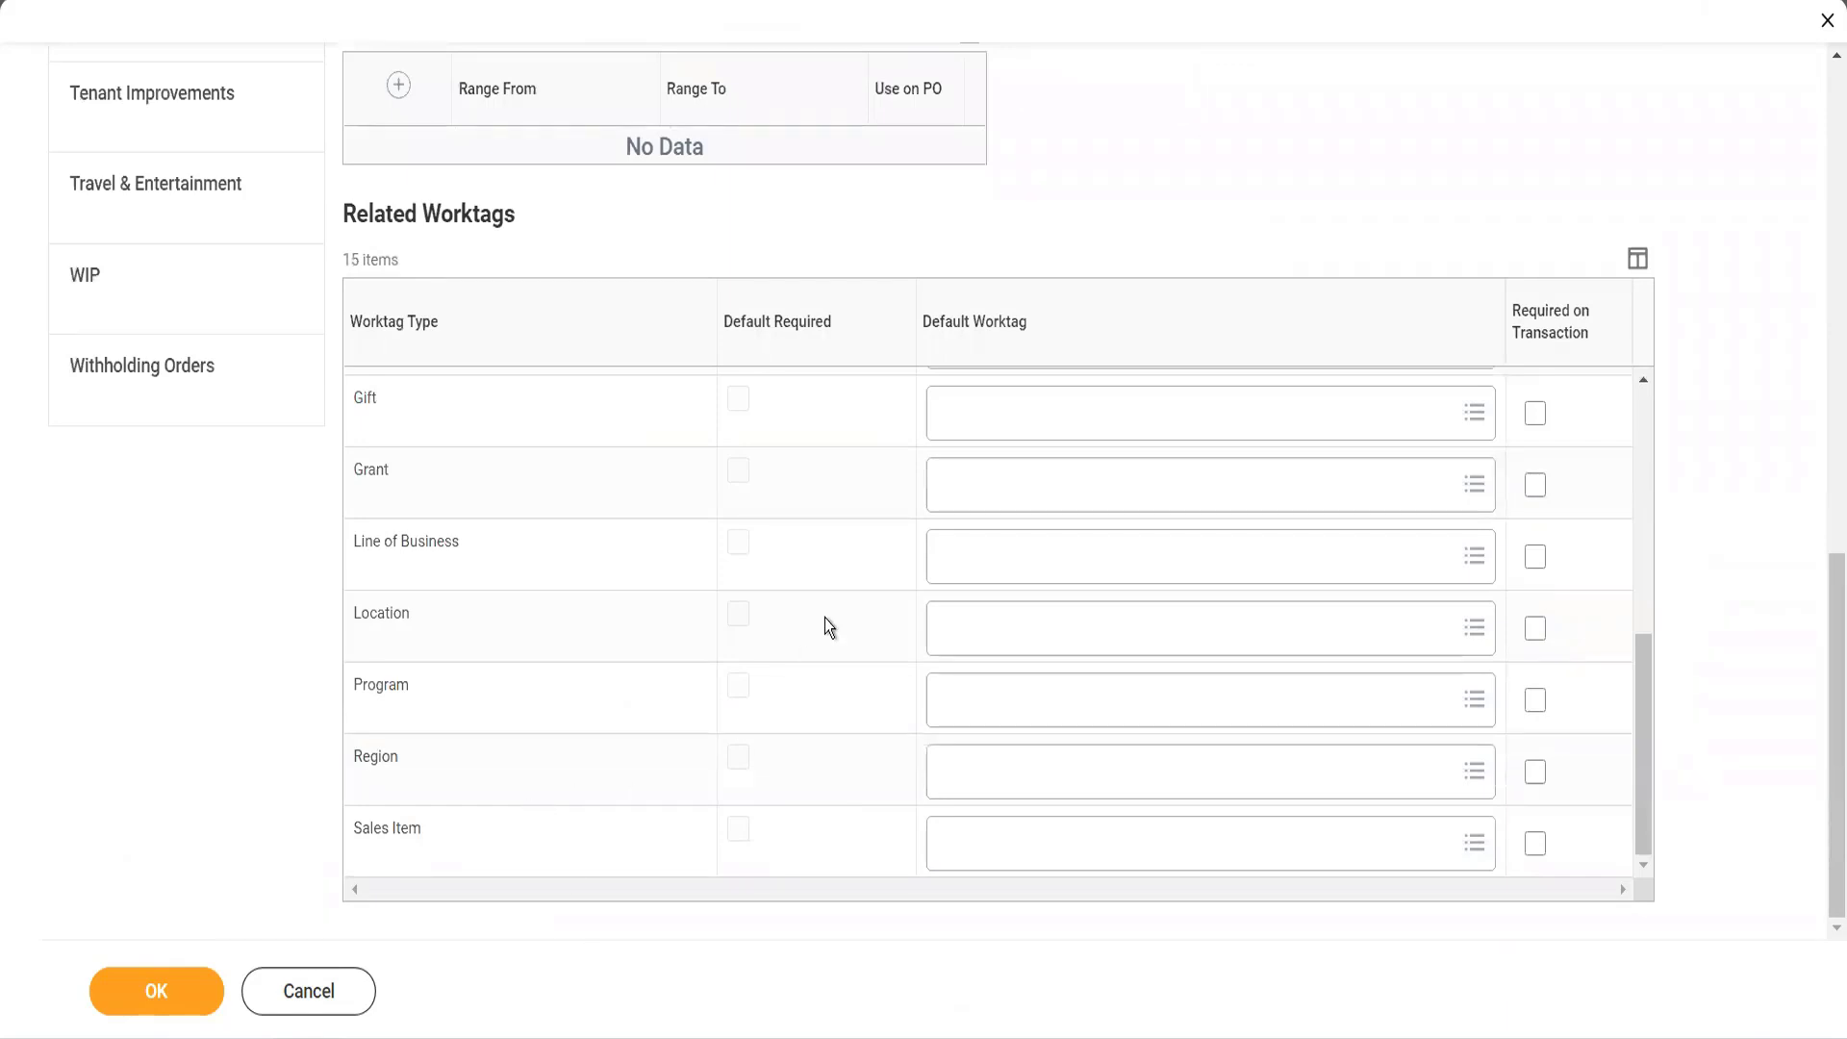
click(175, 973)
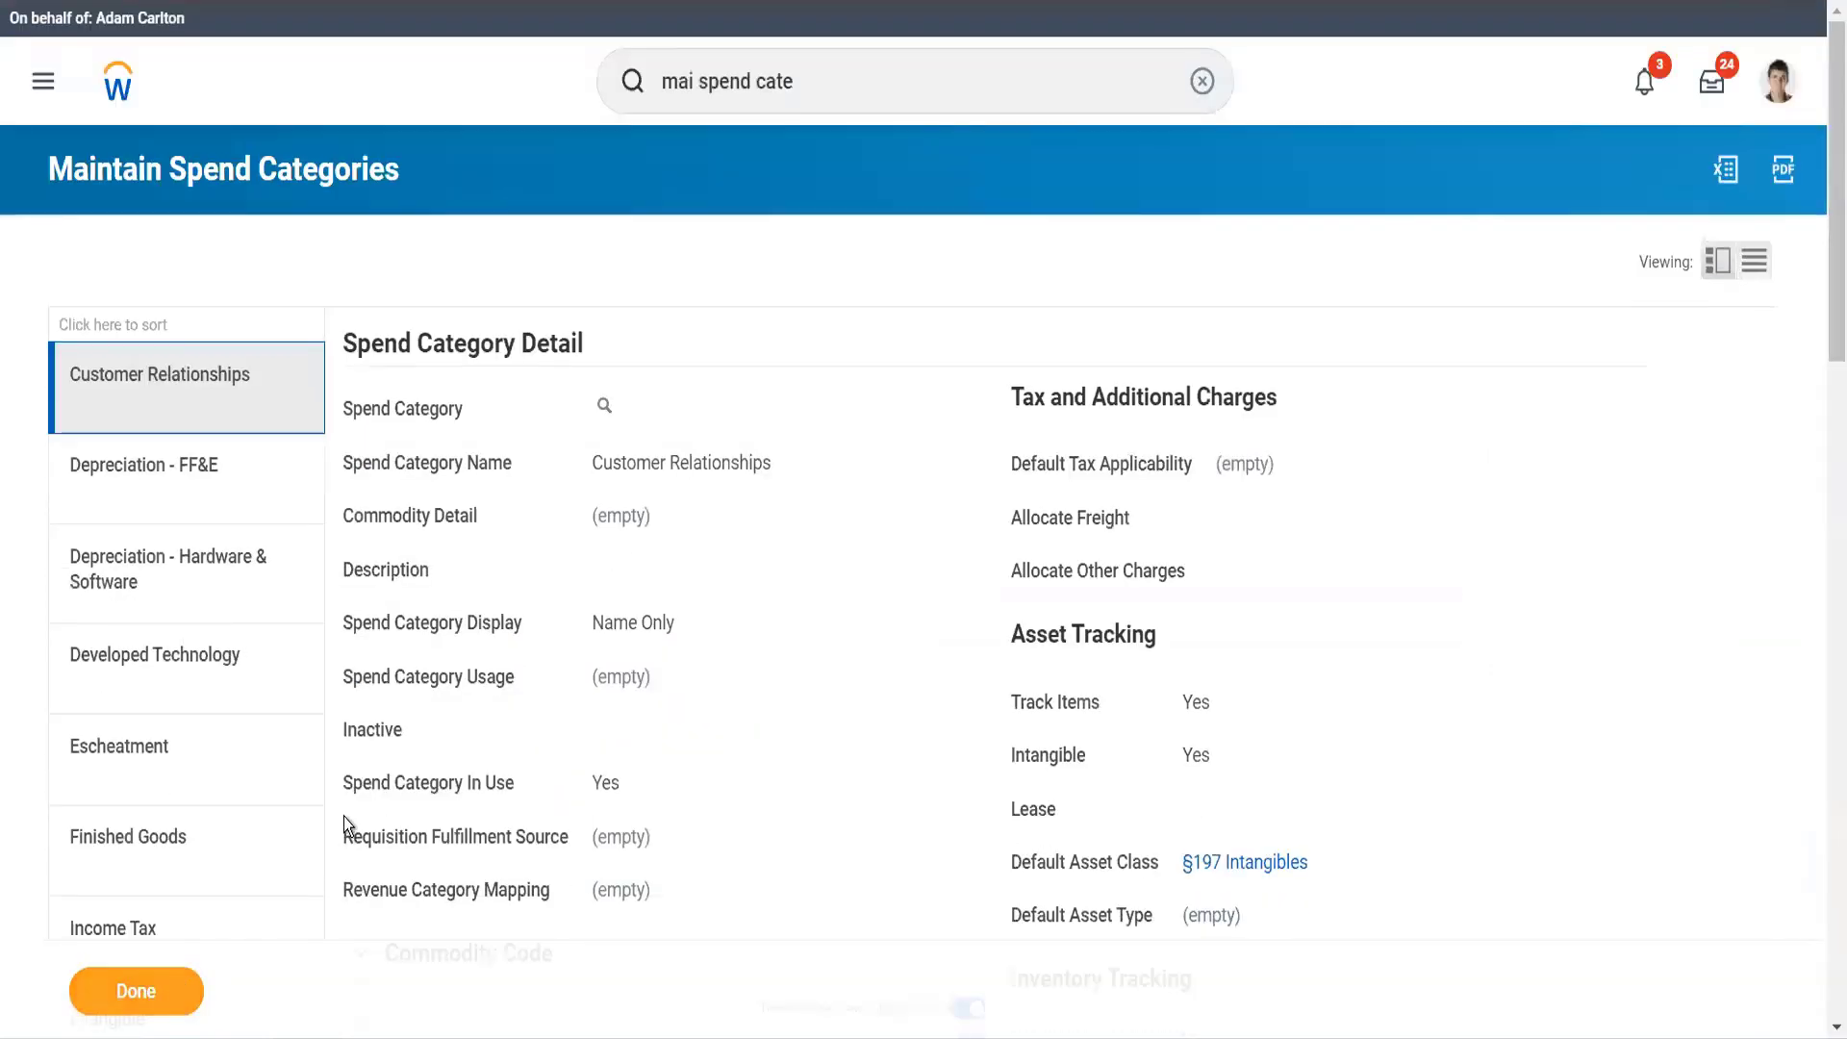
Search for "cr purch item" and open the Create Purchase Item task
click(811, 85)
key(ctrl+a)
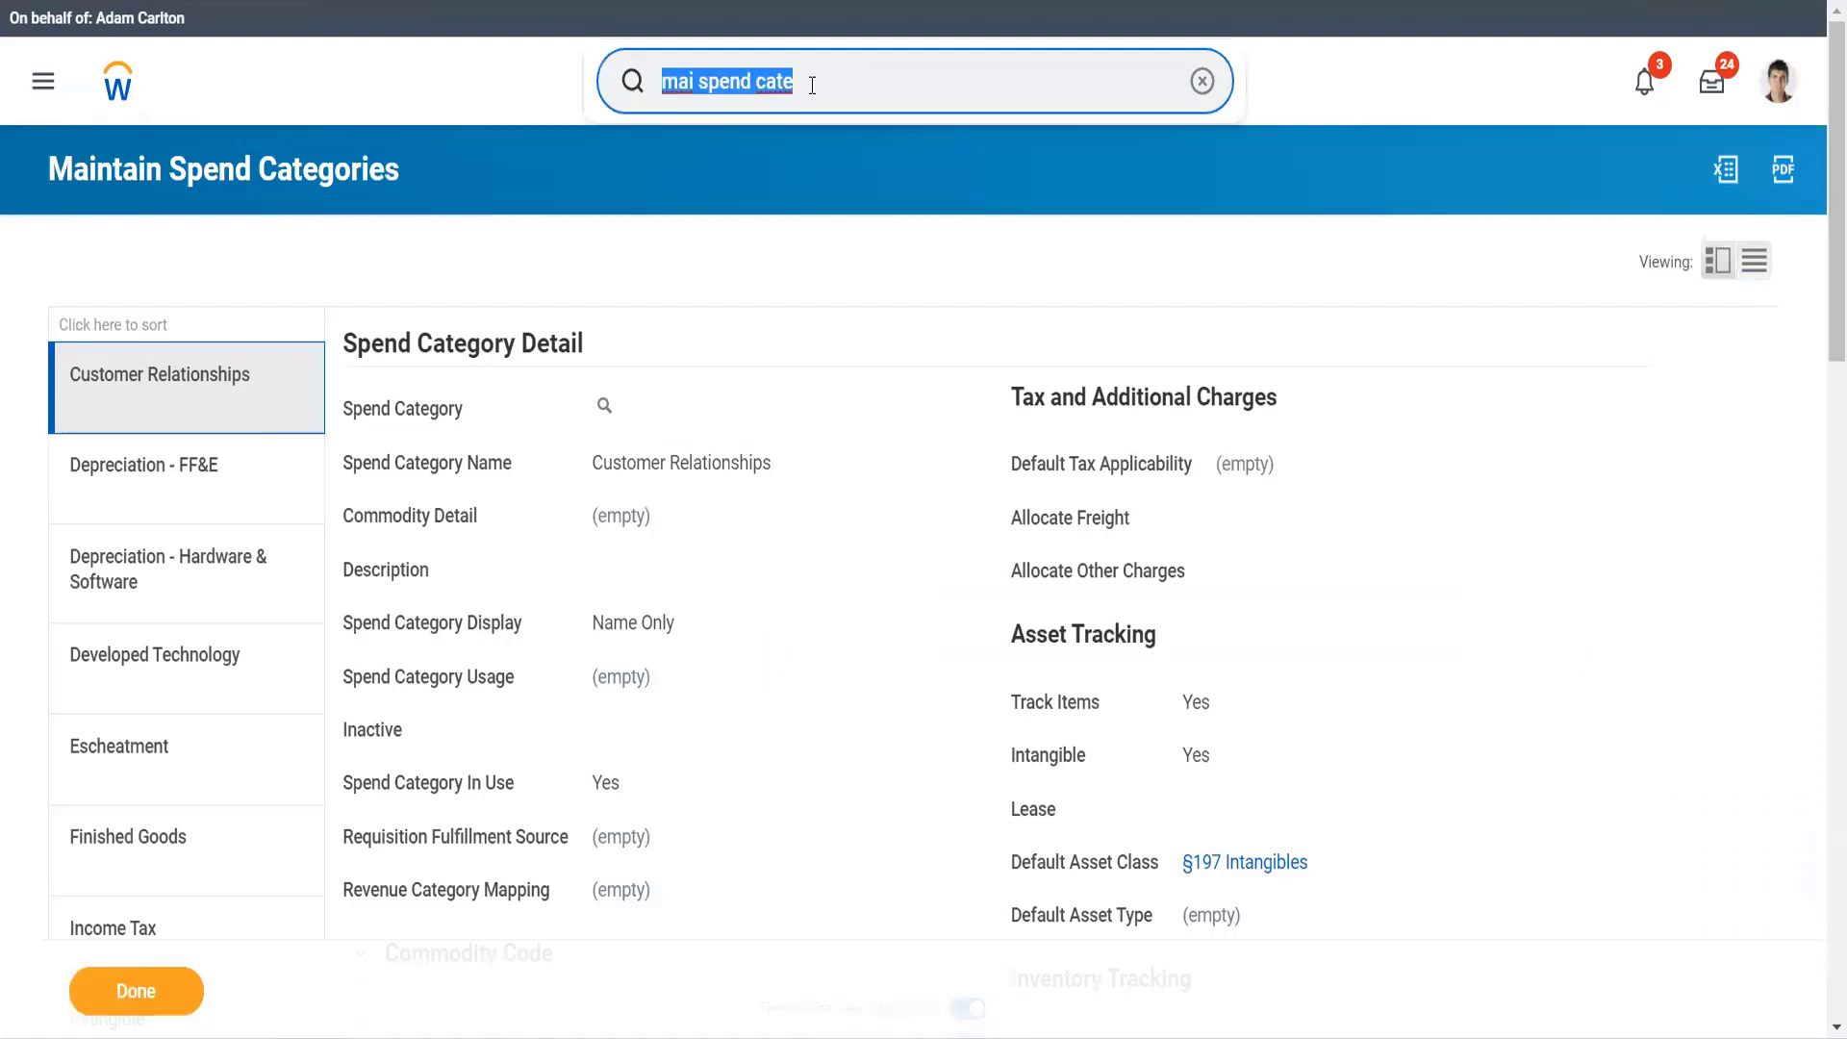
click(812, 84)
text(crpu)
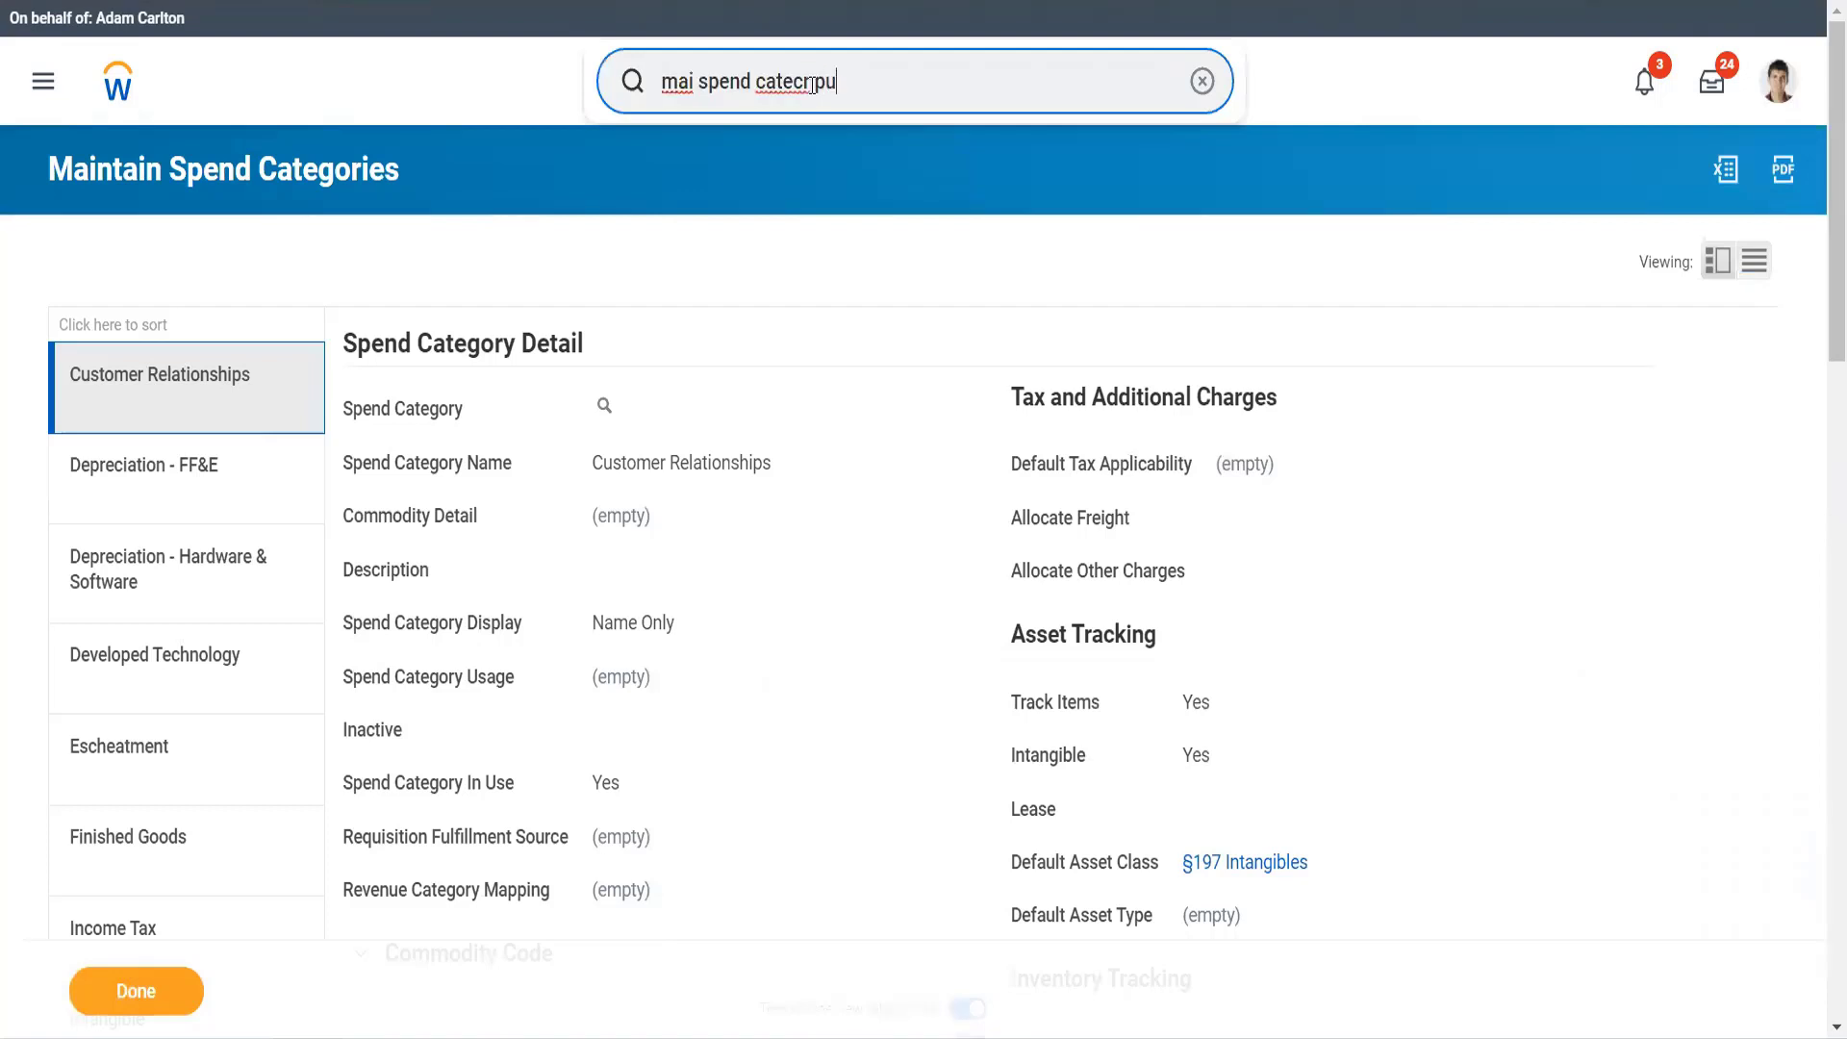
text(rch item)
key(BackSpace)
key(BackSpace)
key(ctrl+a)
key(BackSpace)
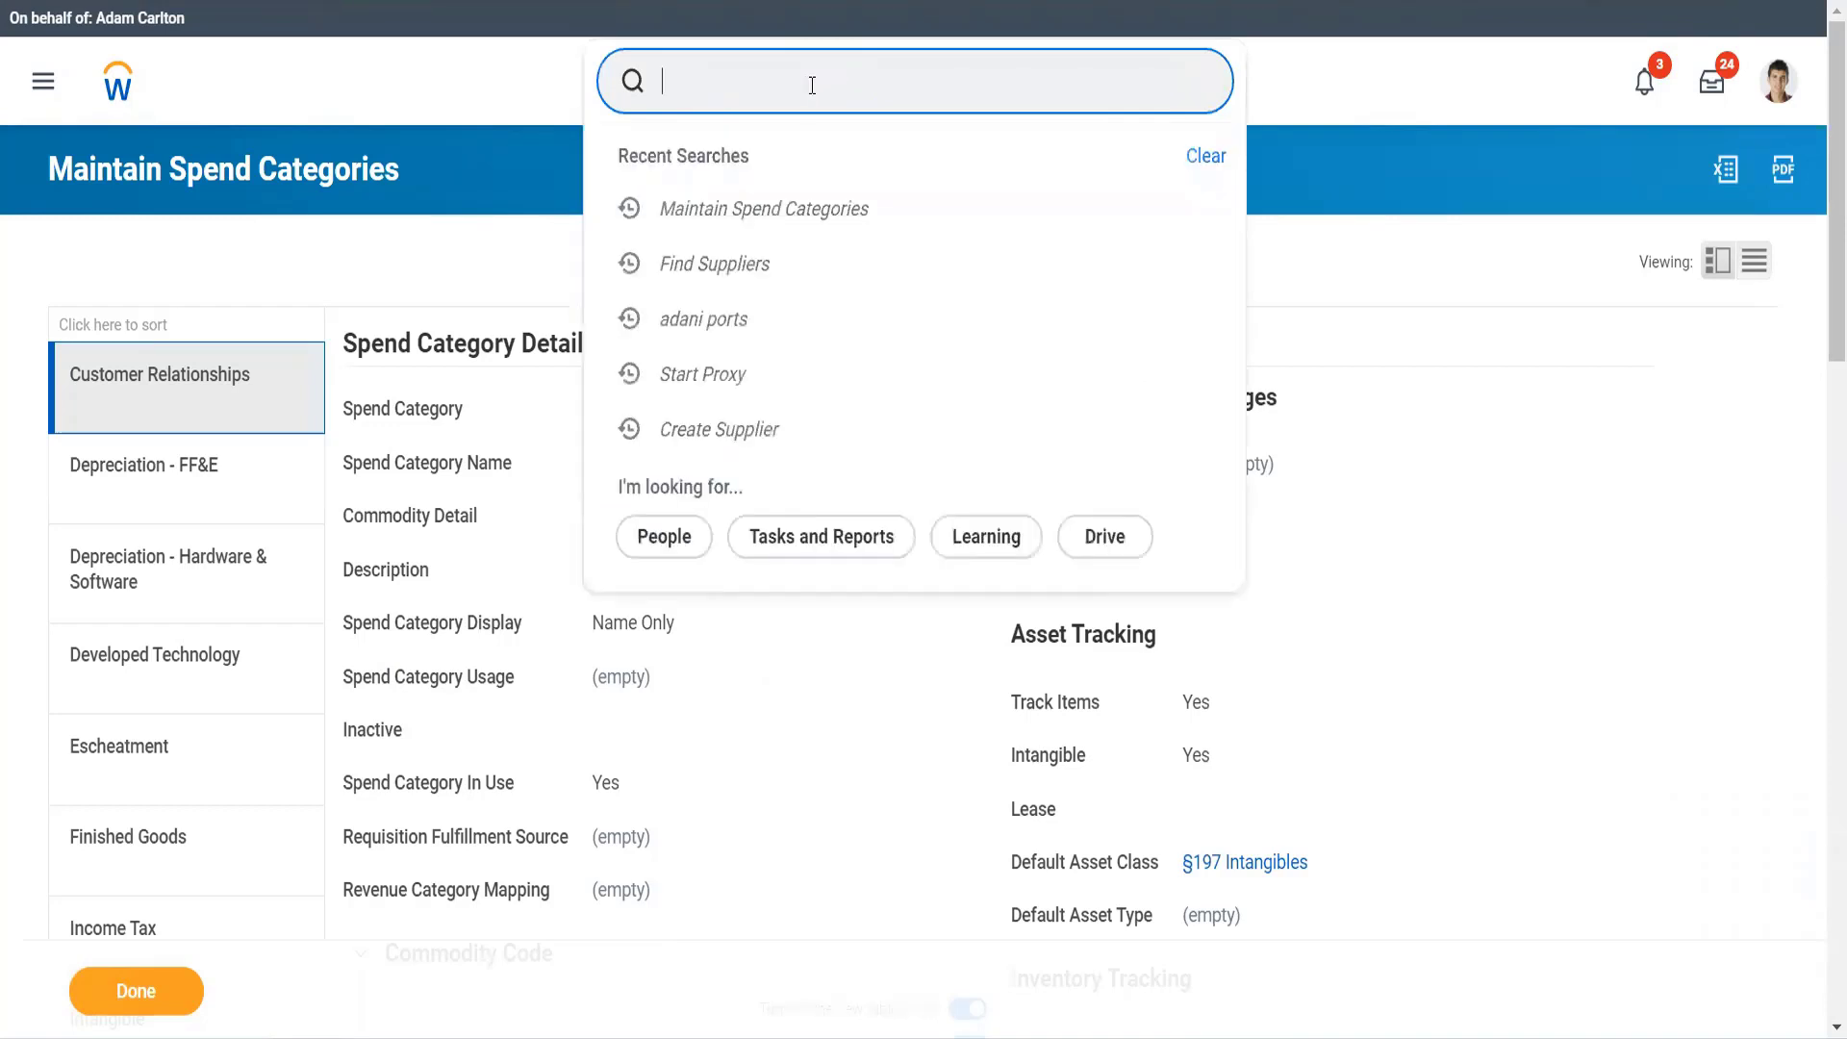
text(cr purch item)
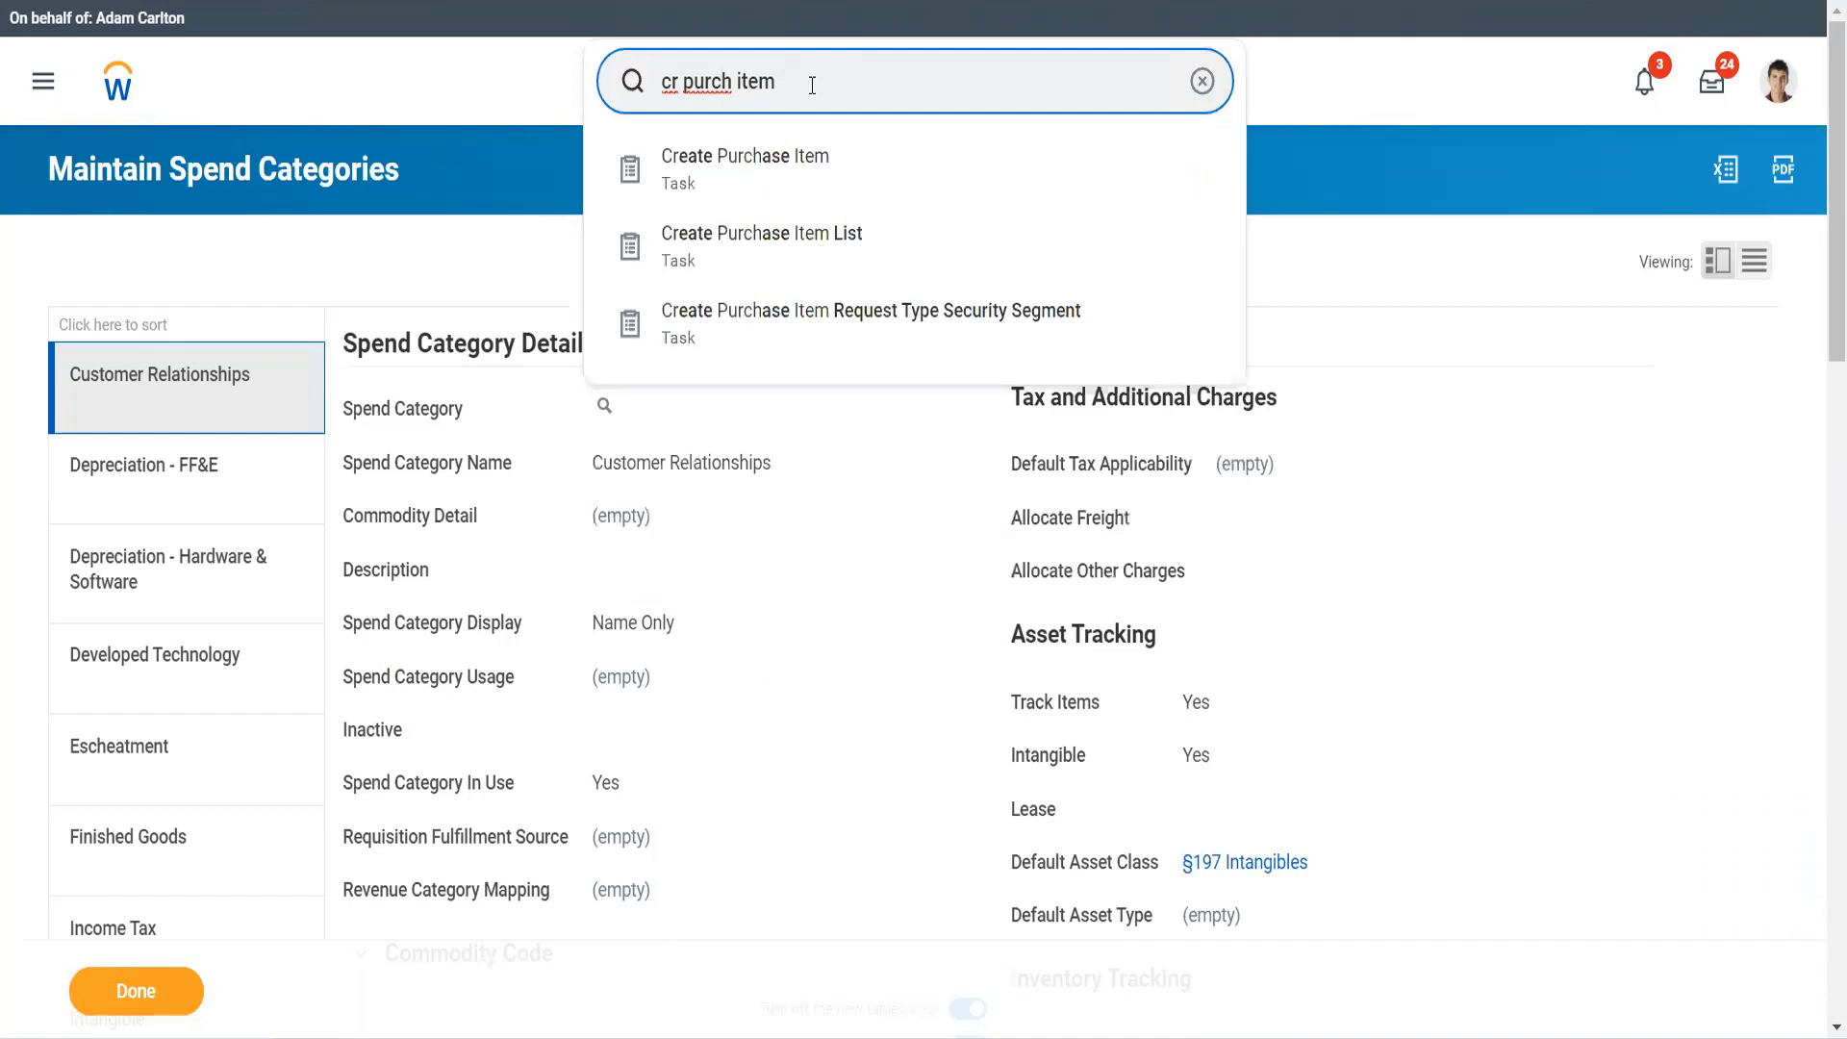
key(Down)
key(Return)
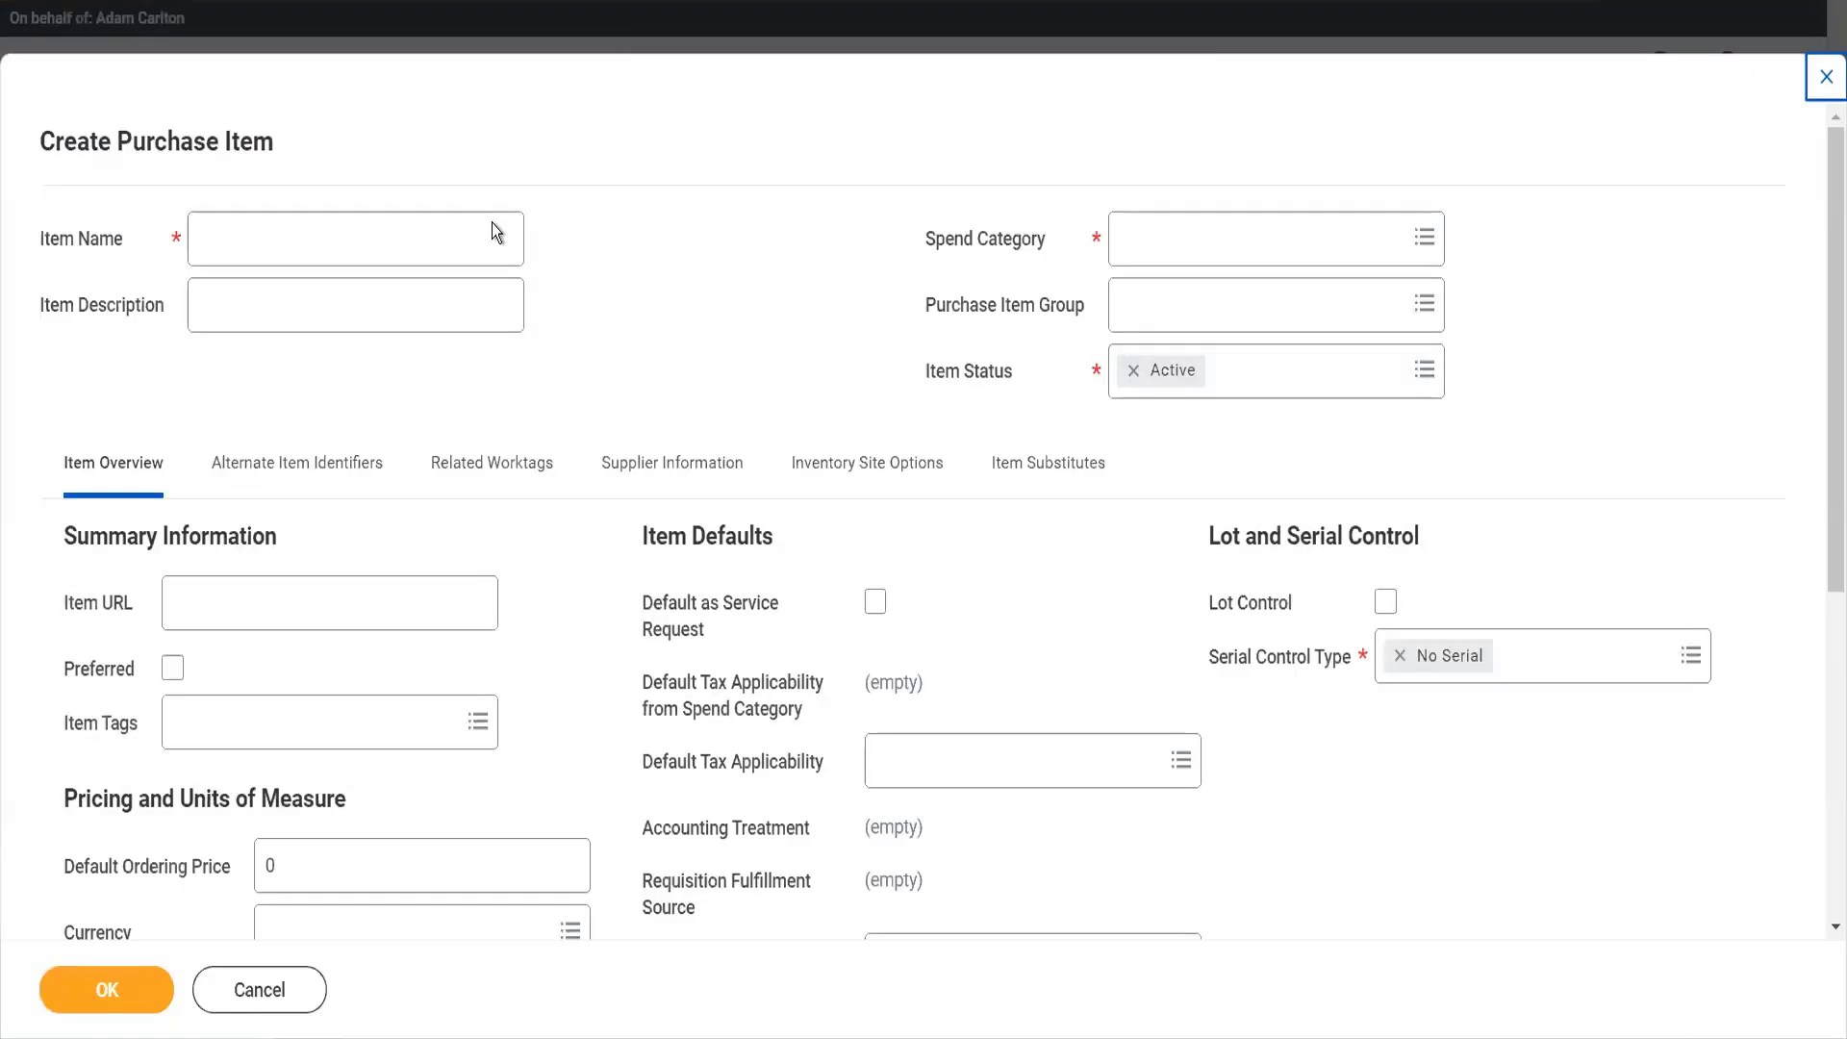
Name the purchase item "Sporty Lambo" and enter the description "A fastest and dream car for boys"
click(433, 229)
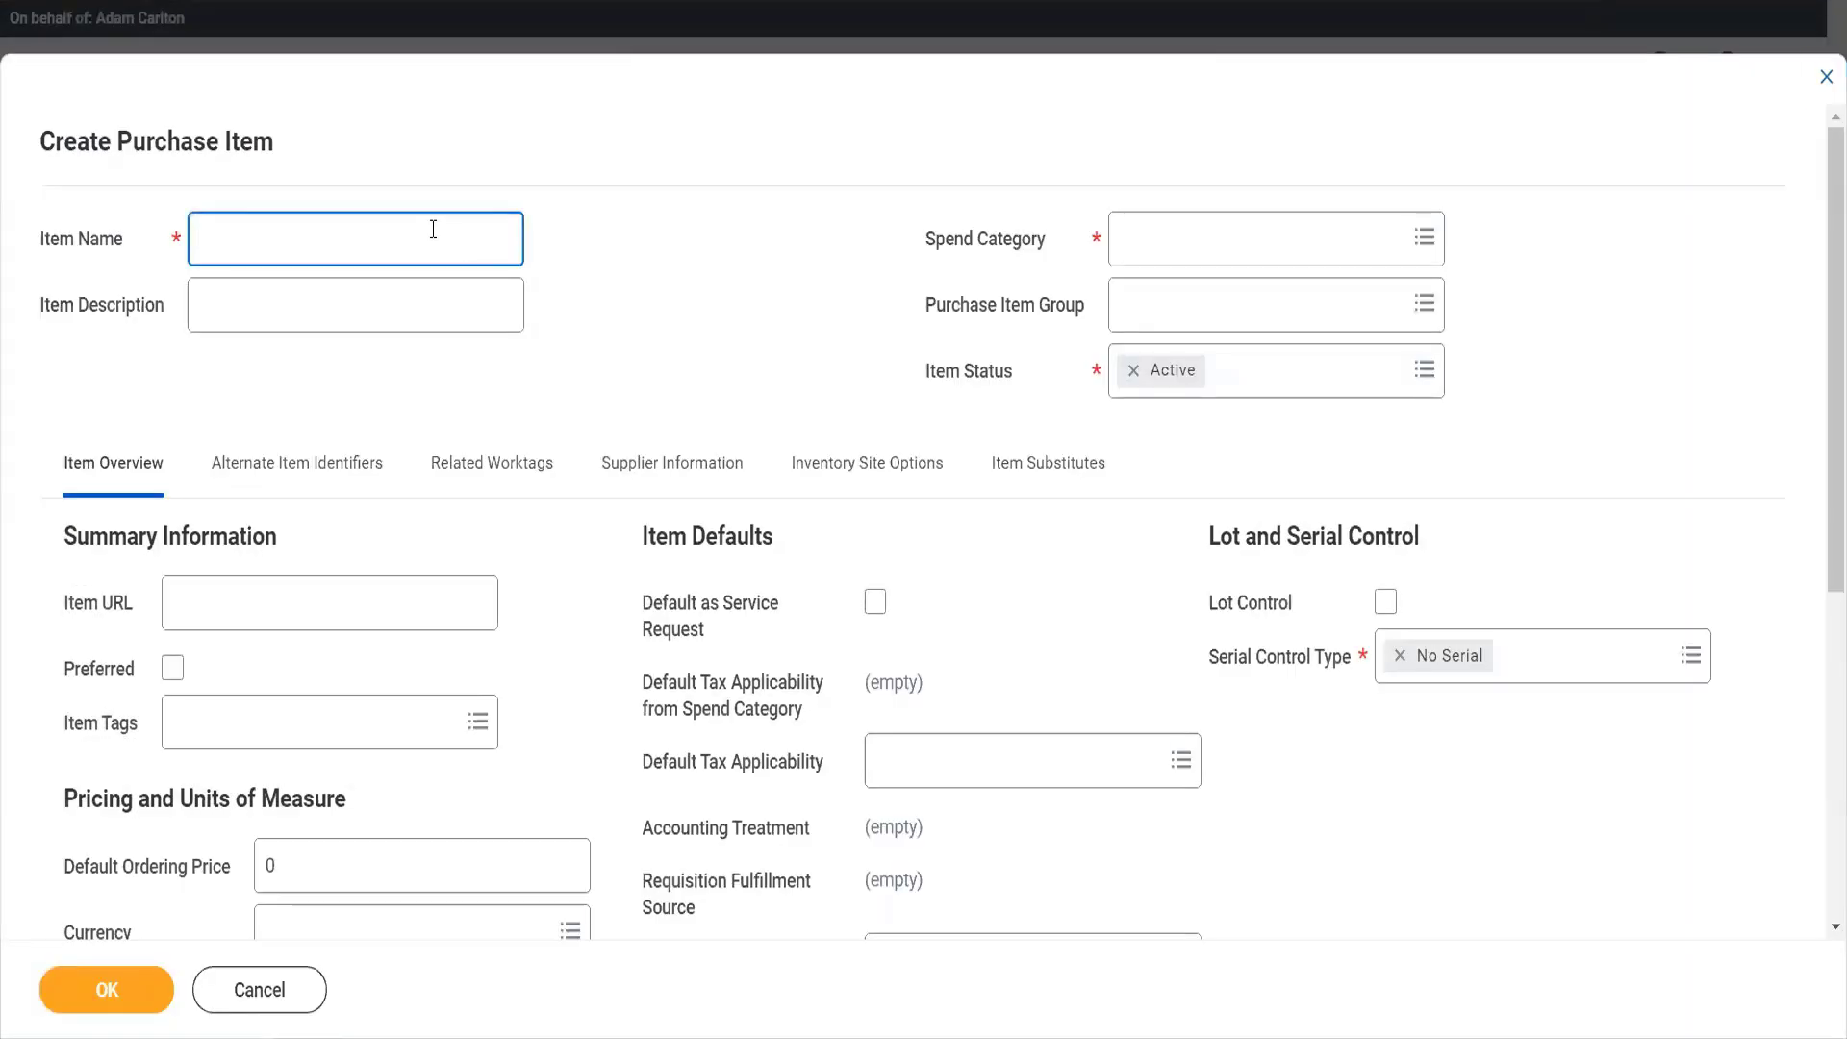
text(Sporty lambo)
key(BackSpace)
key(BackSpace)
key(BackSpace)
key(BackSpace)
key(BackSpace)
text(Lambo)
key(Tab)
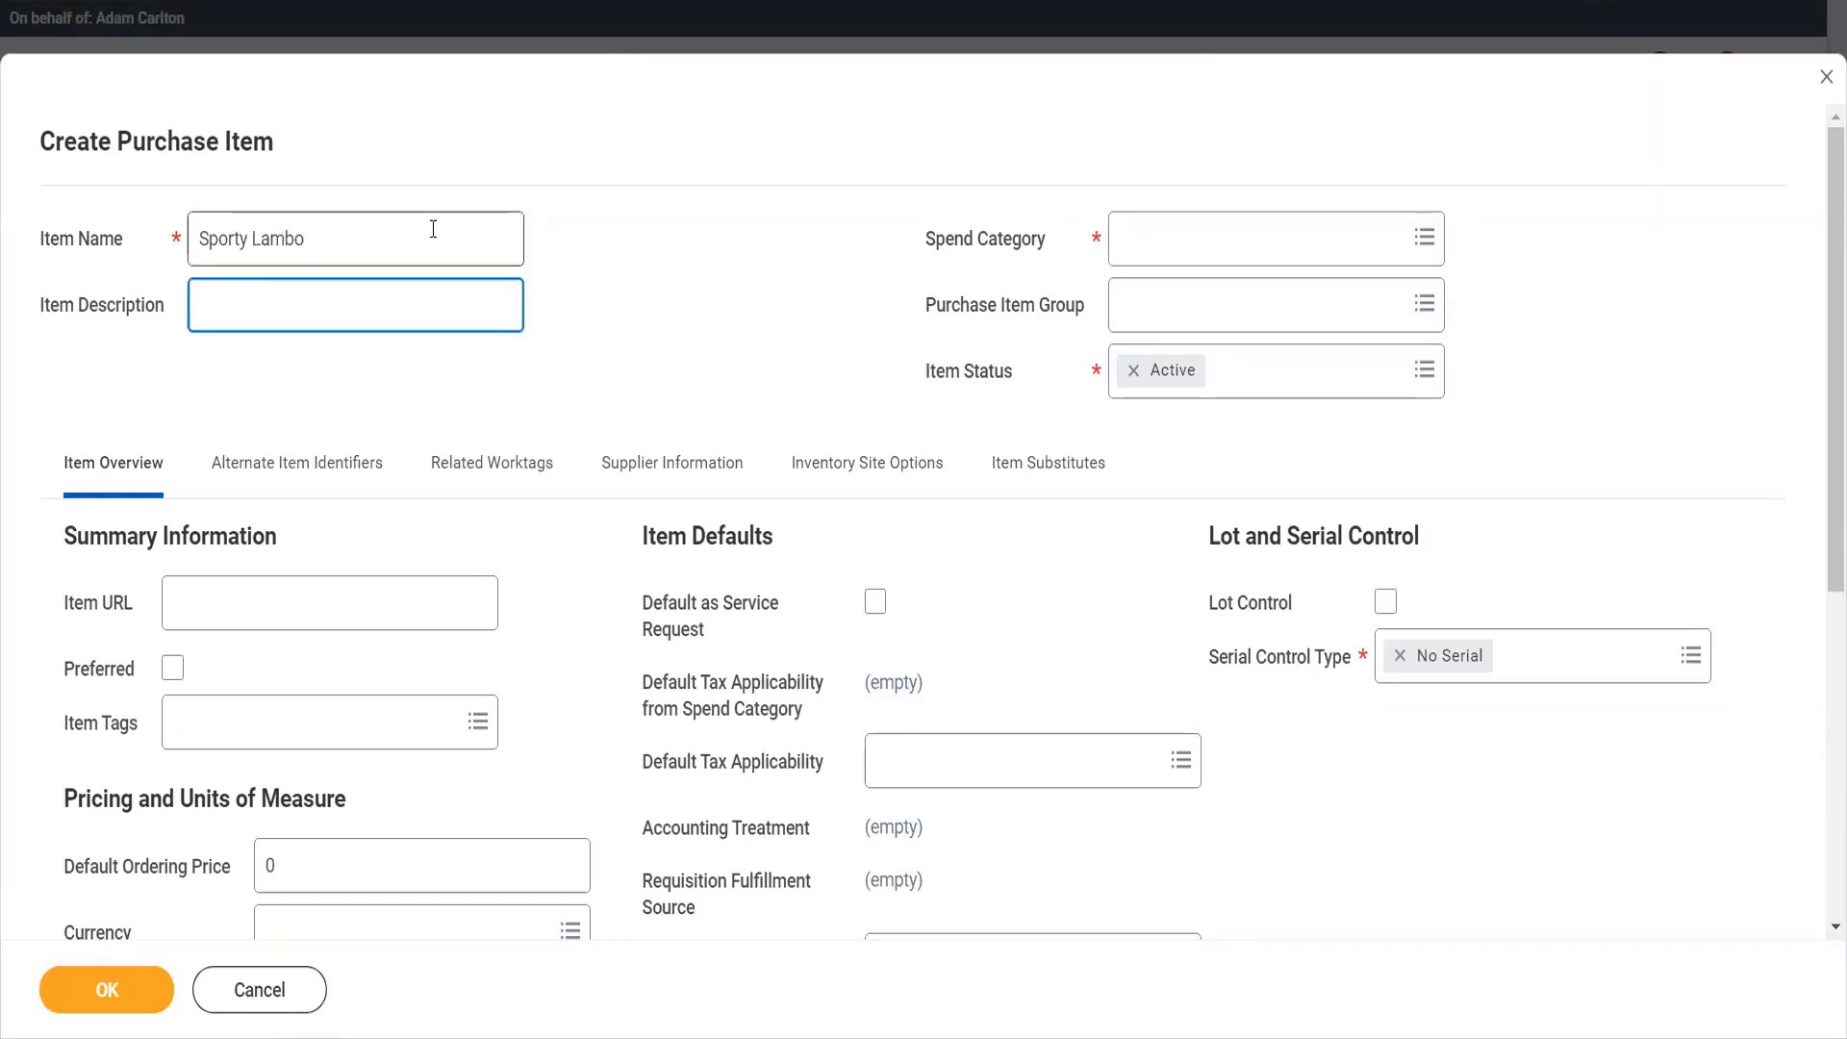
text(A fastest and dream car)
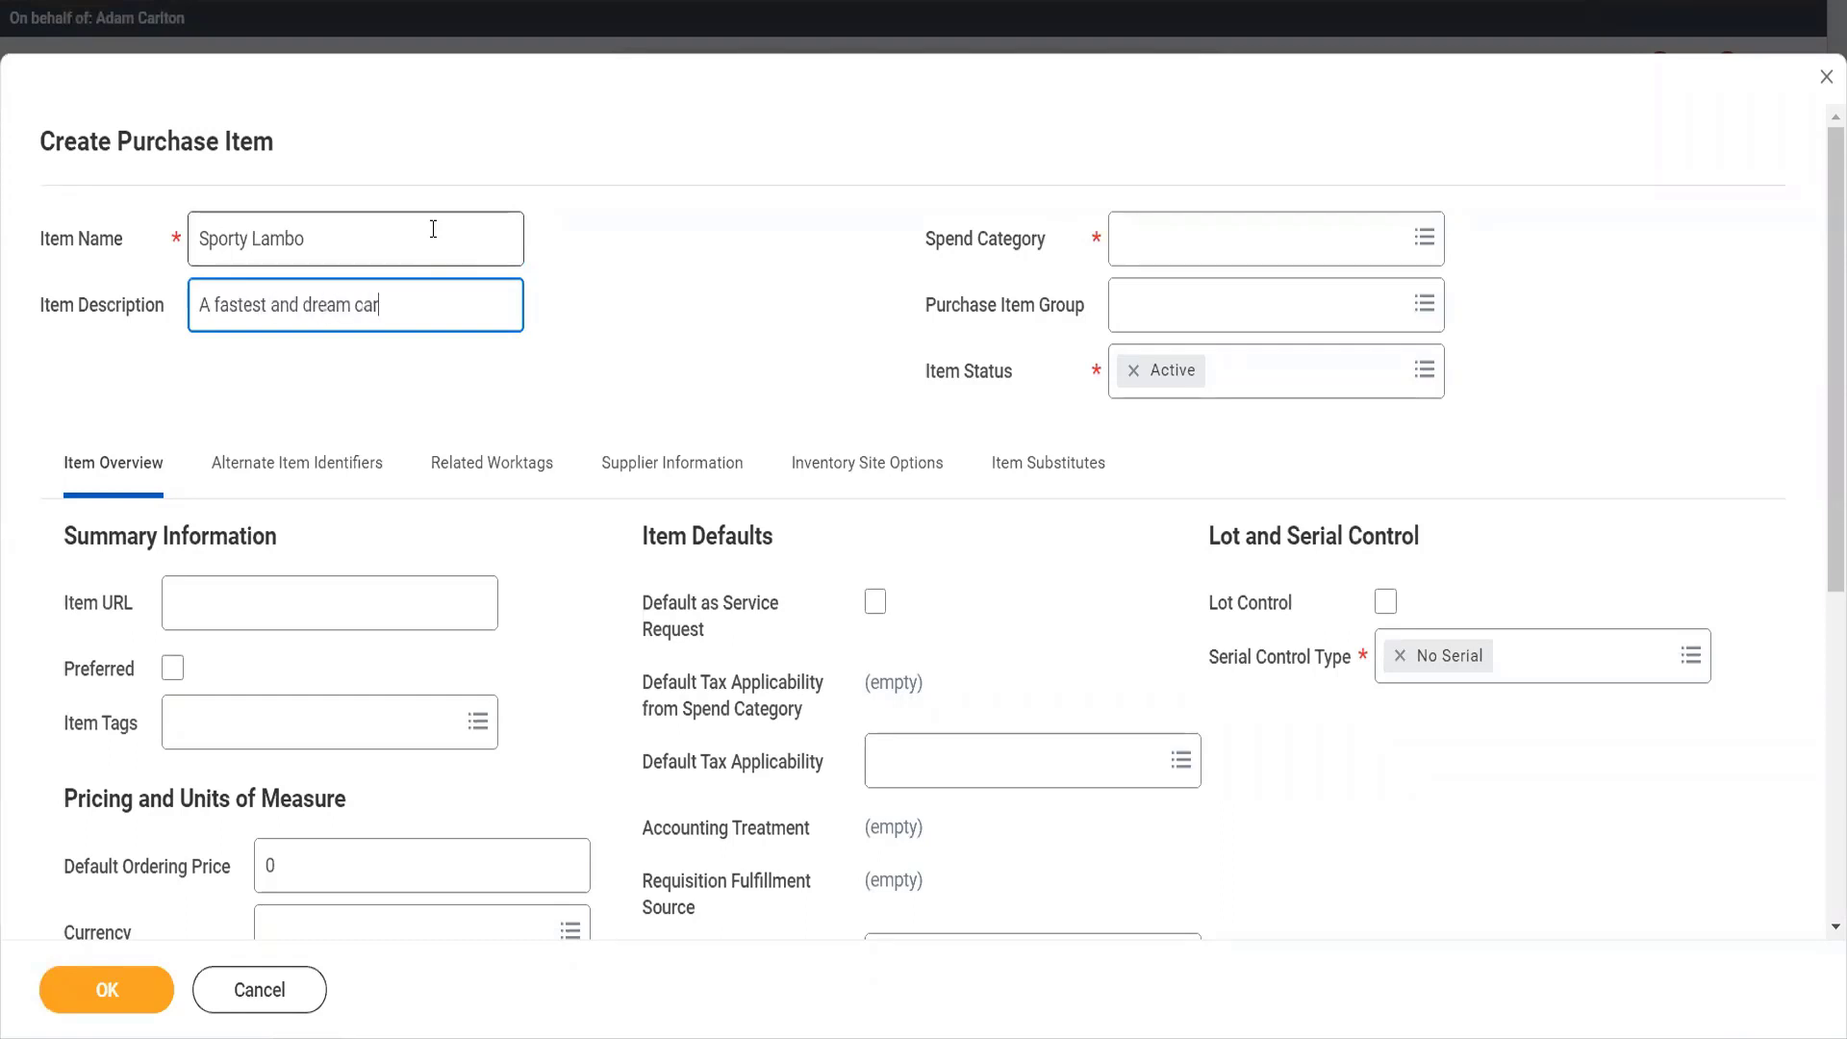
text( for boys)
Rename the purchase item as "Spider Lambo"
click(1182, 260)
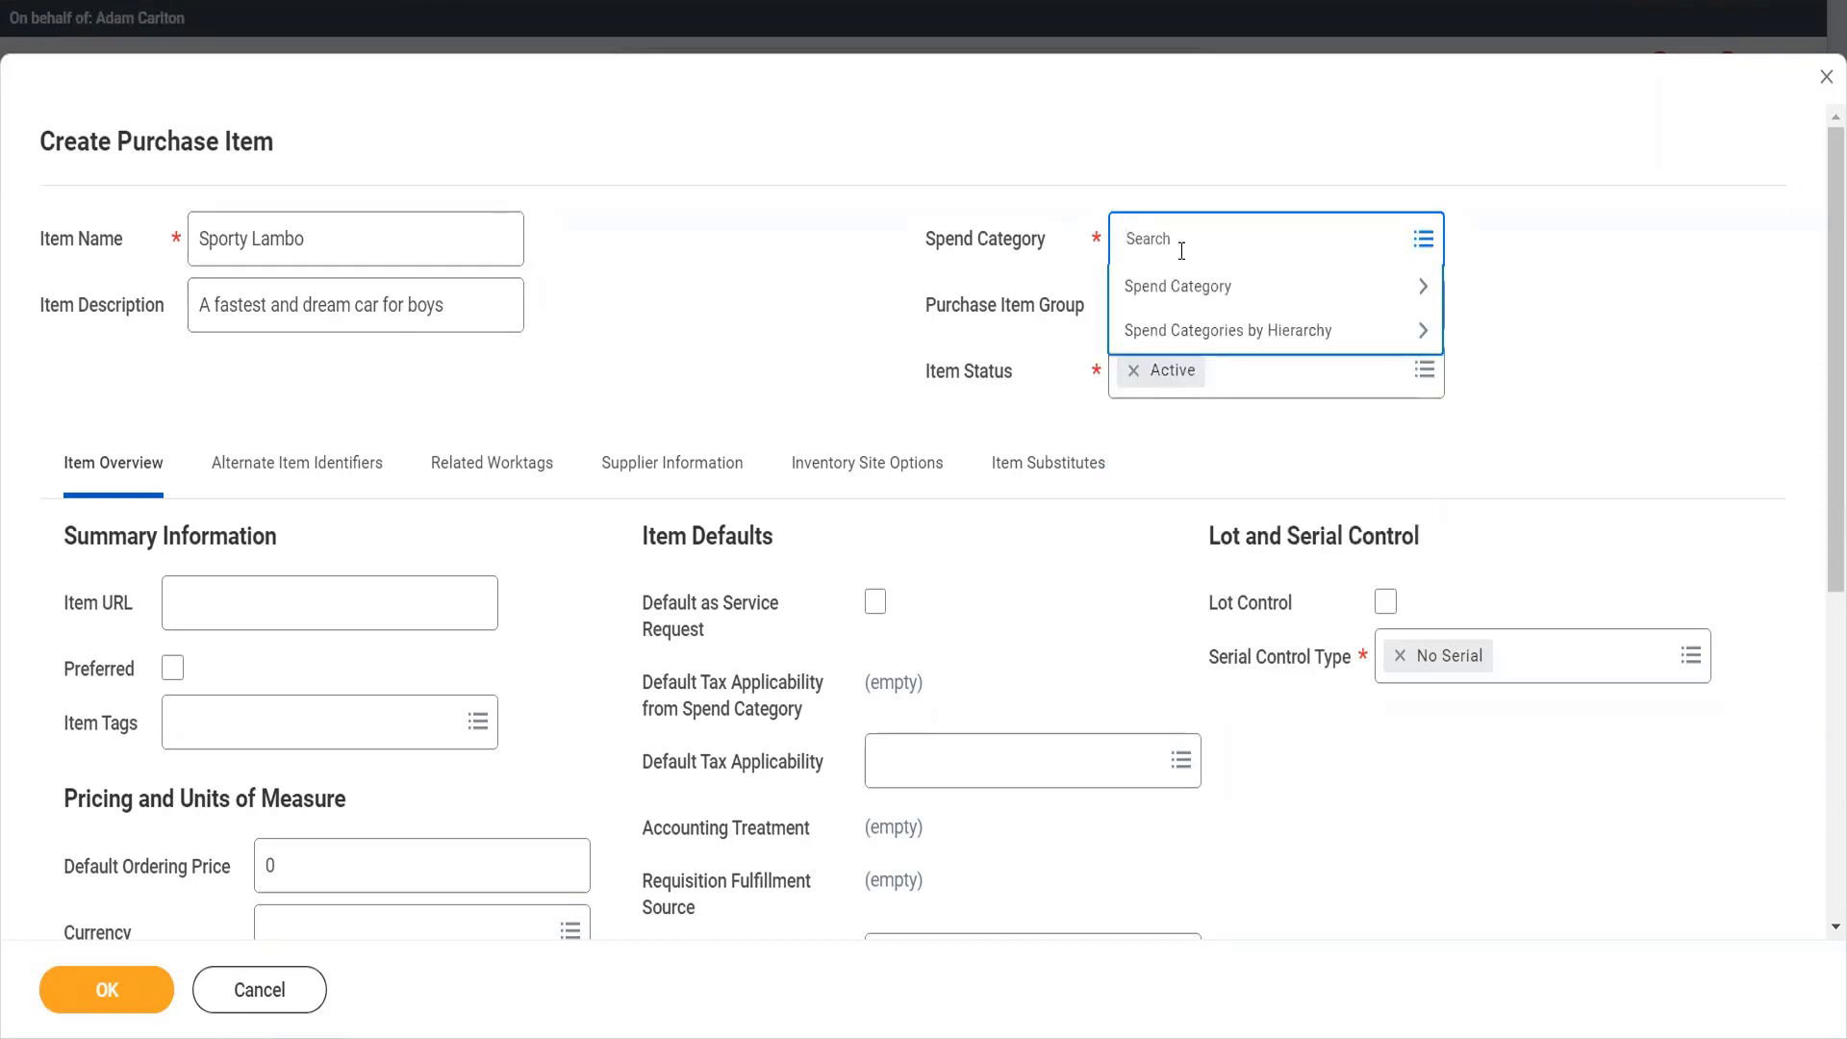
click(253, 237)
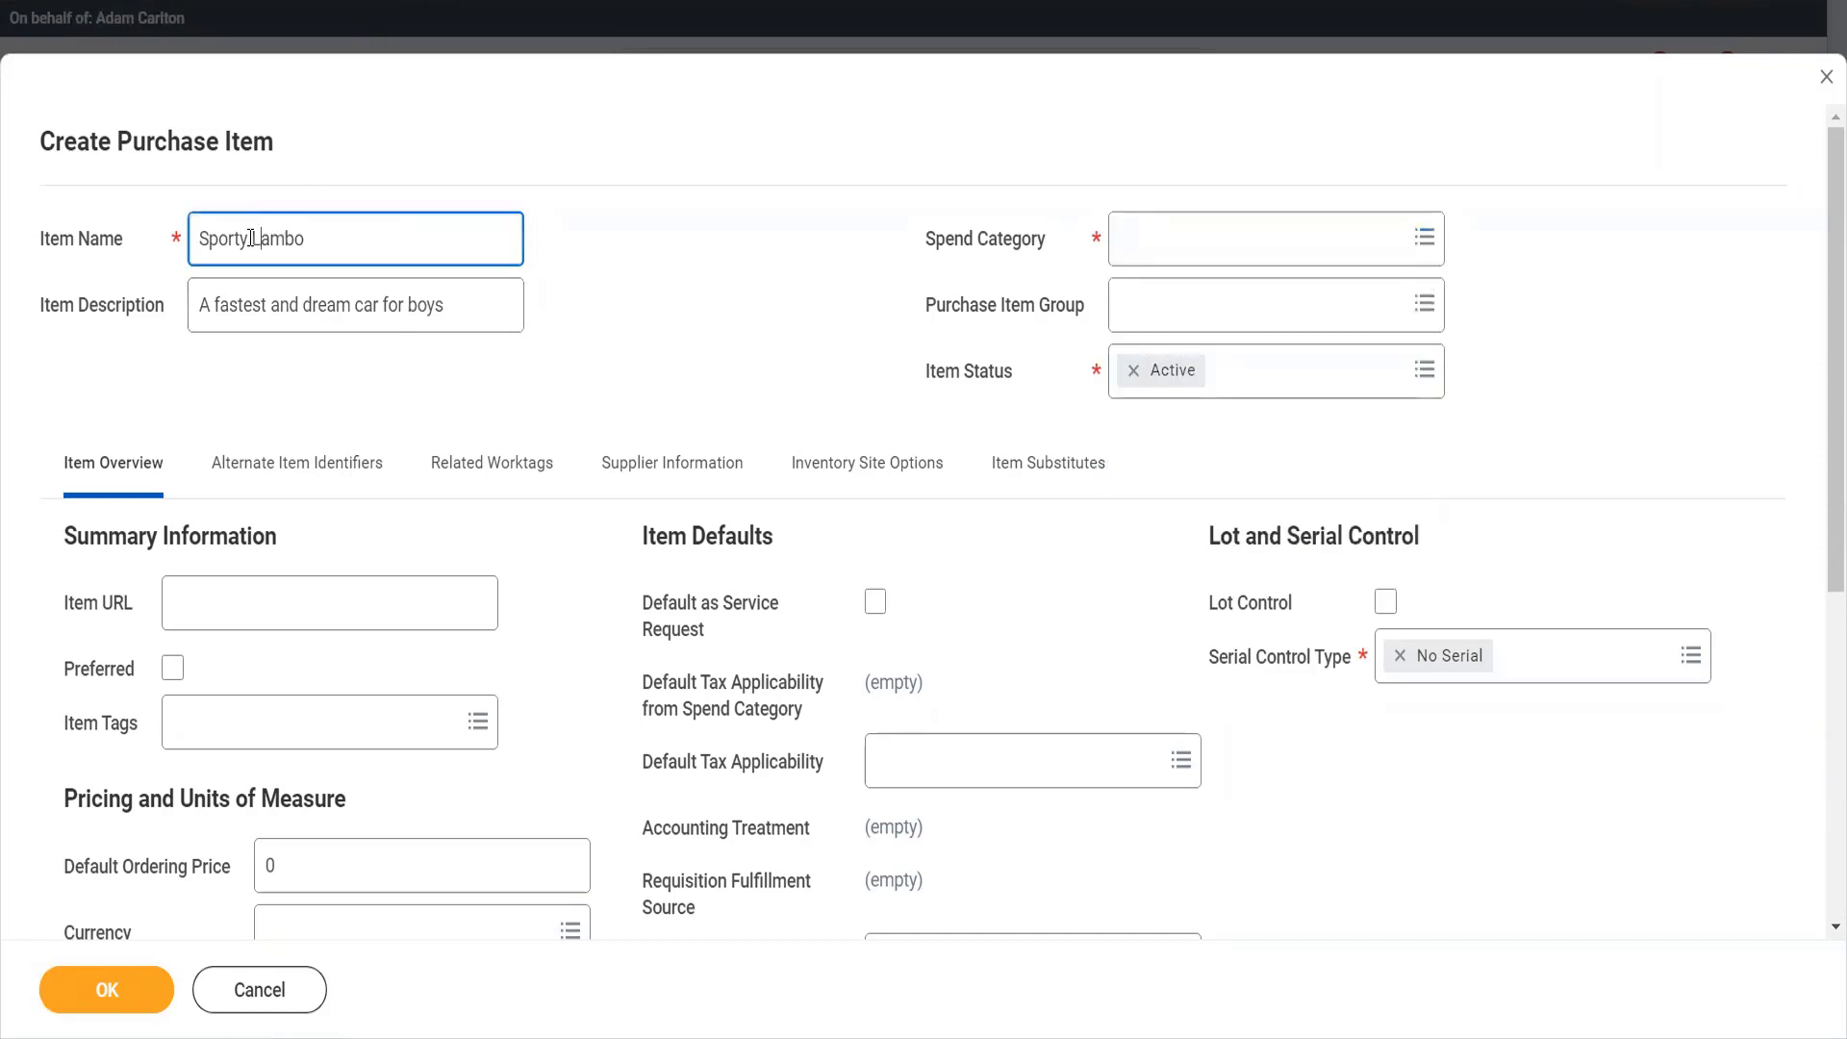
key(BackSpace)
key(BackSpace)
key(BackSpace)
key(BackSpace)
text(ider)
click(577, 293)
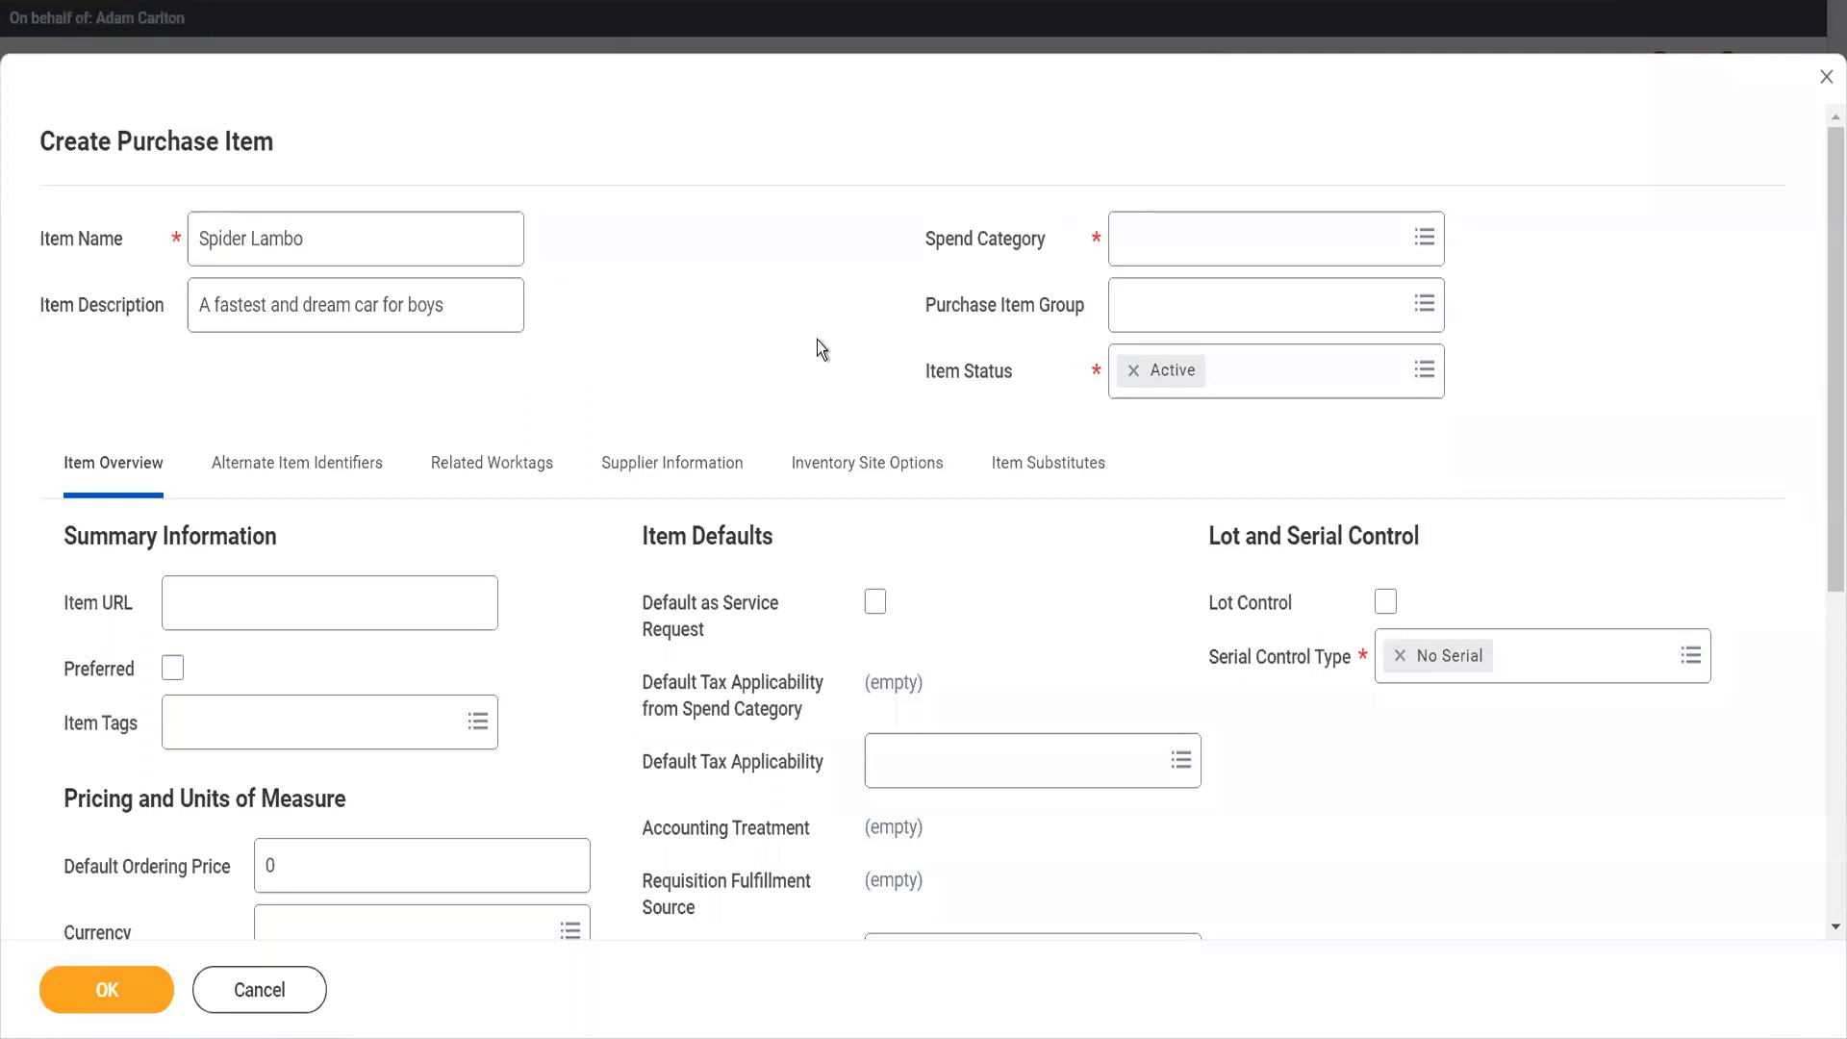
Search the spend categories for "car" and assign "Luxury Cars adn Ships" to the purchase item
click(1150, 249)
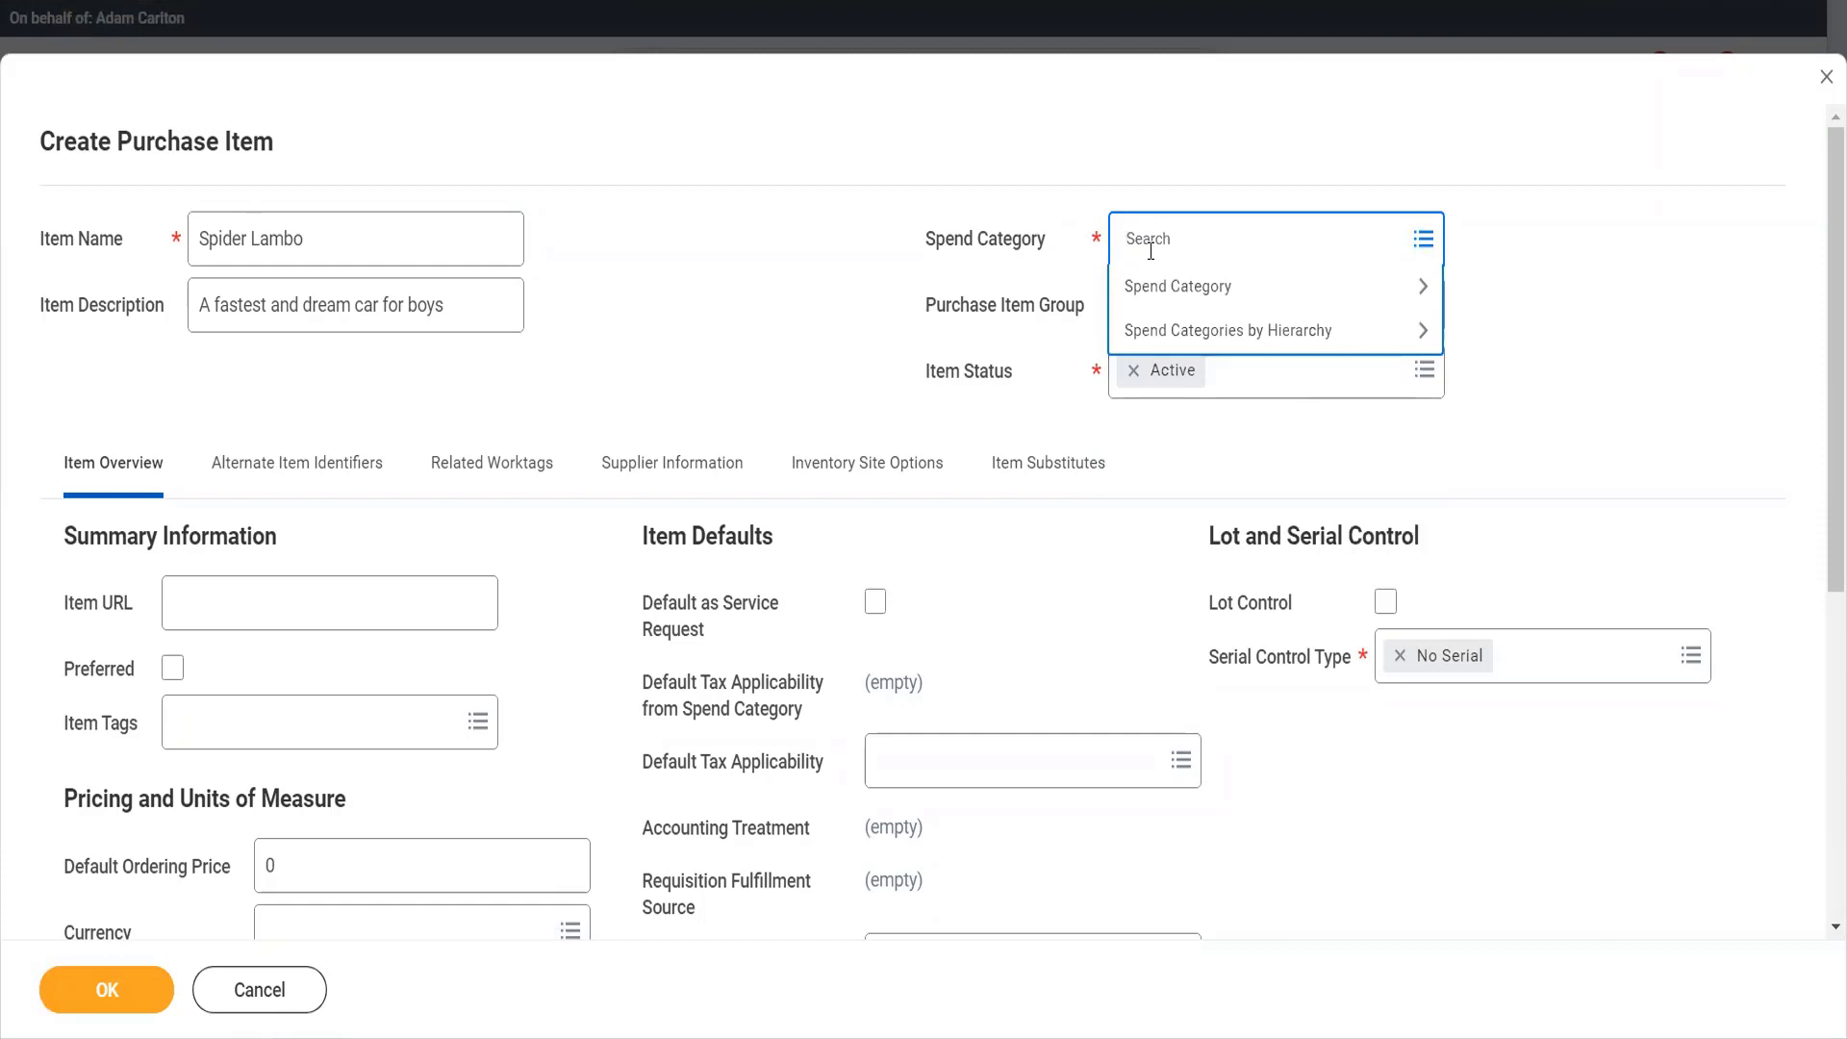
text(car)
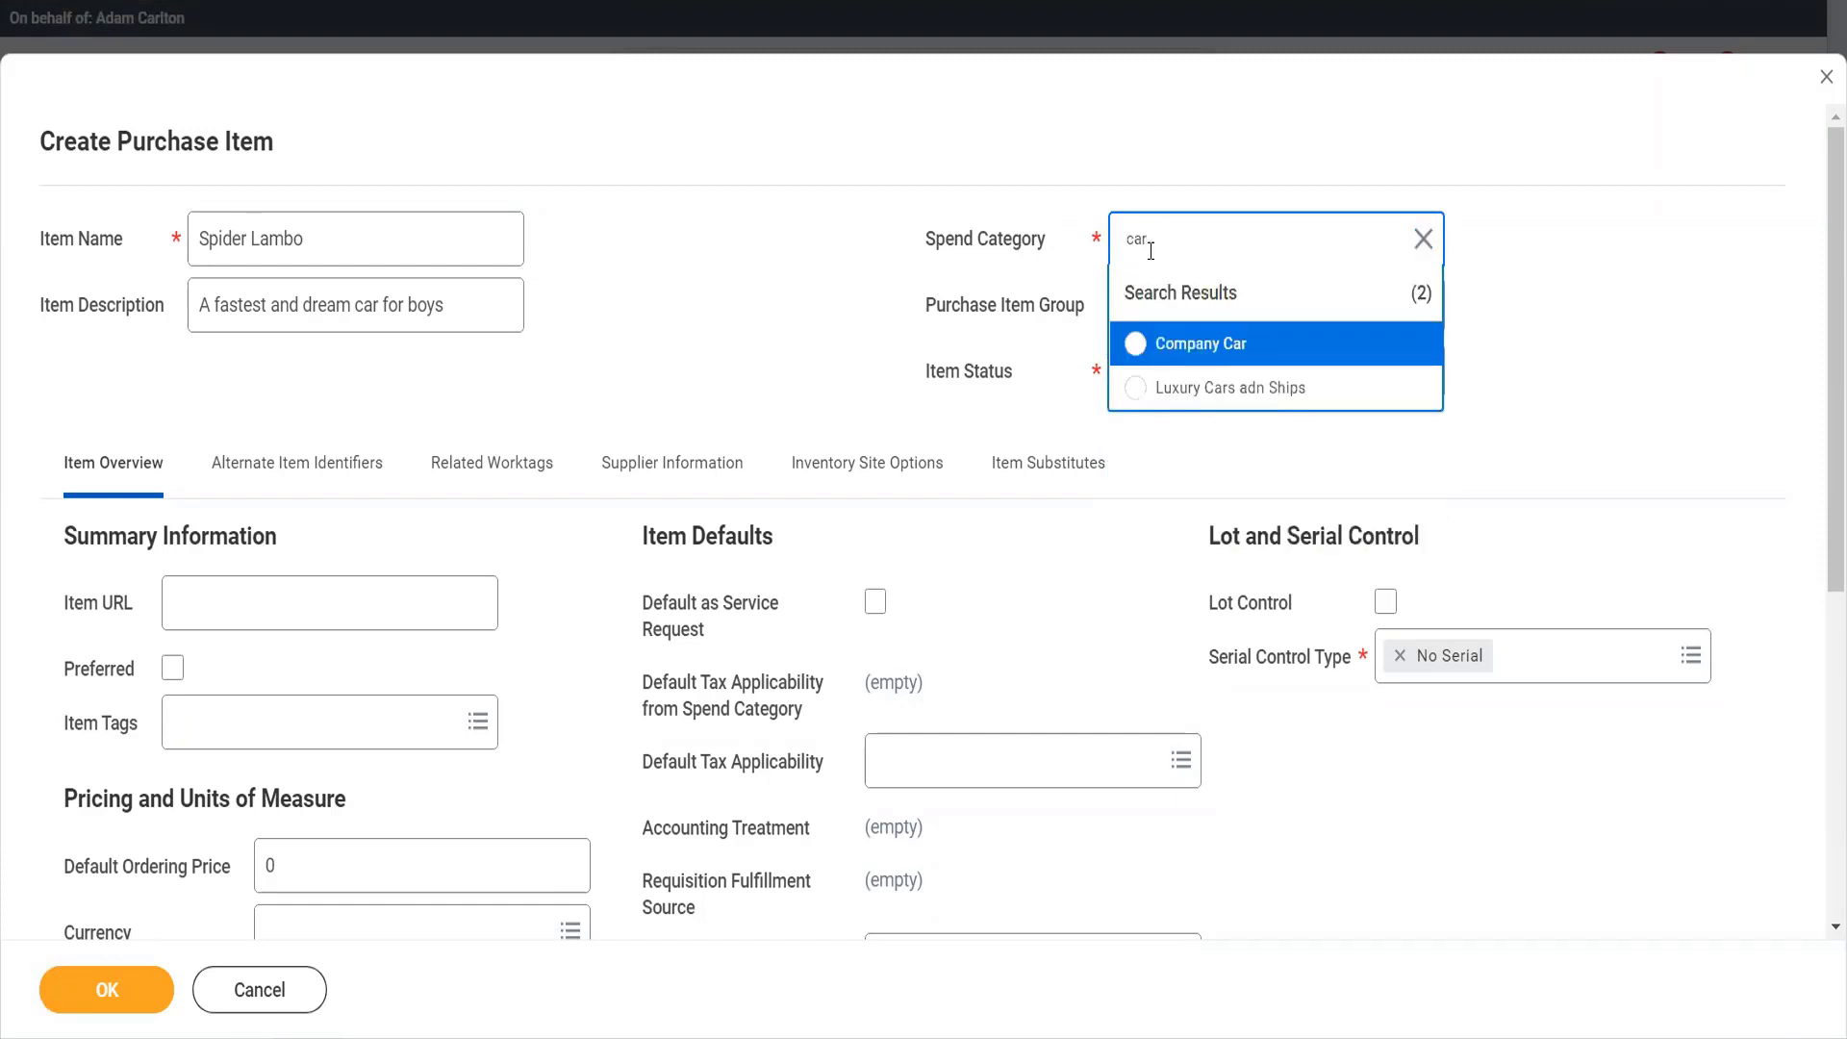
click(1244, 408)
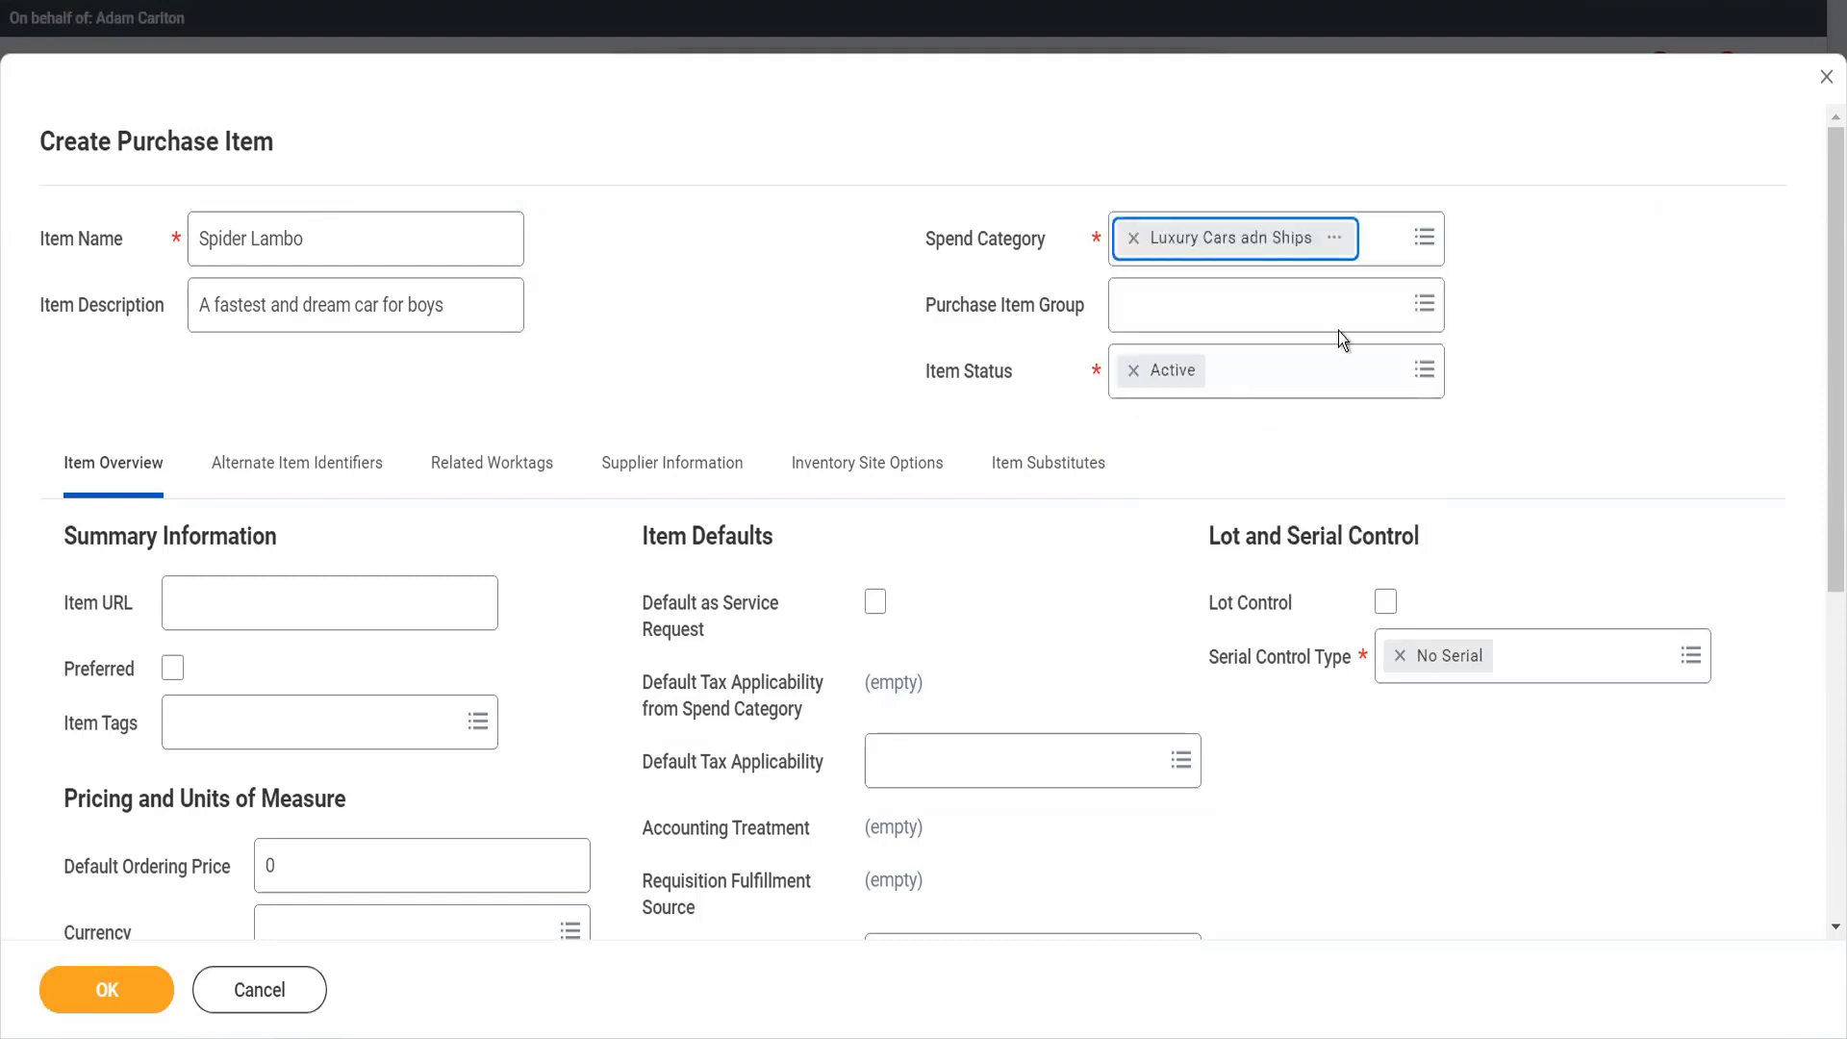
View the "Luxury Cars adn Ships" spend category in a new tab without restoring the last session, and check its available actions
click(1352, 250)
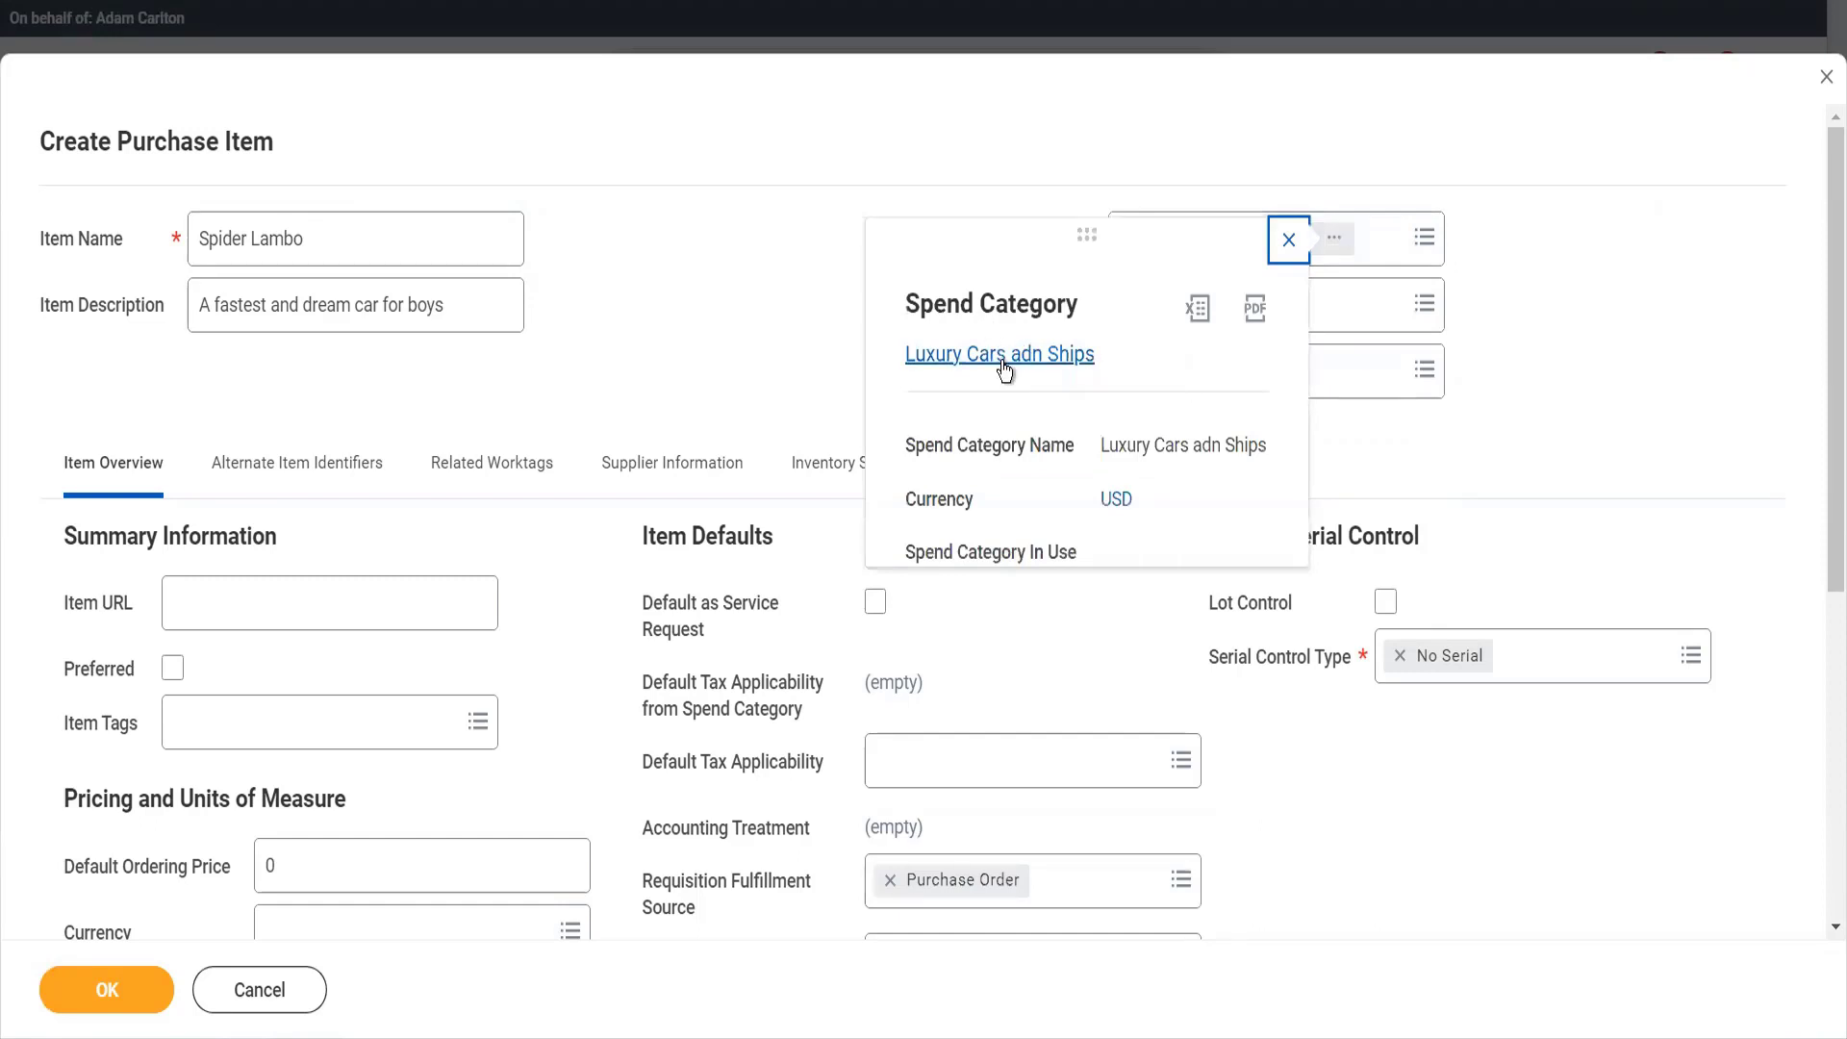
right_click(1004, 366)
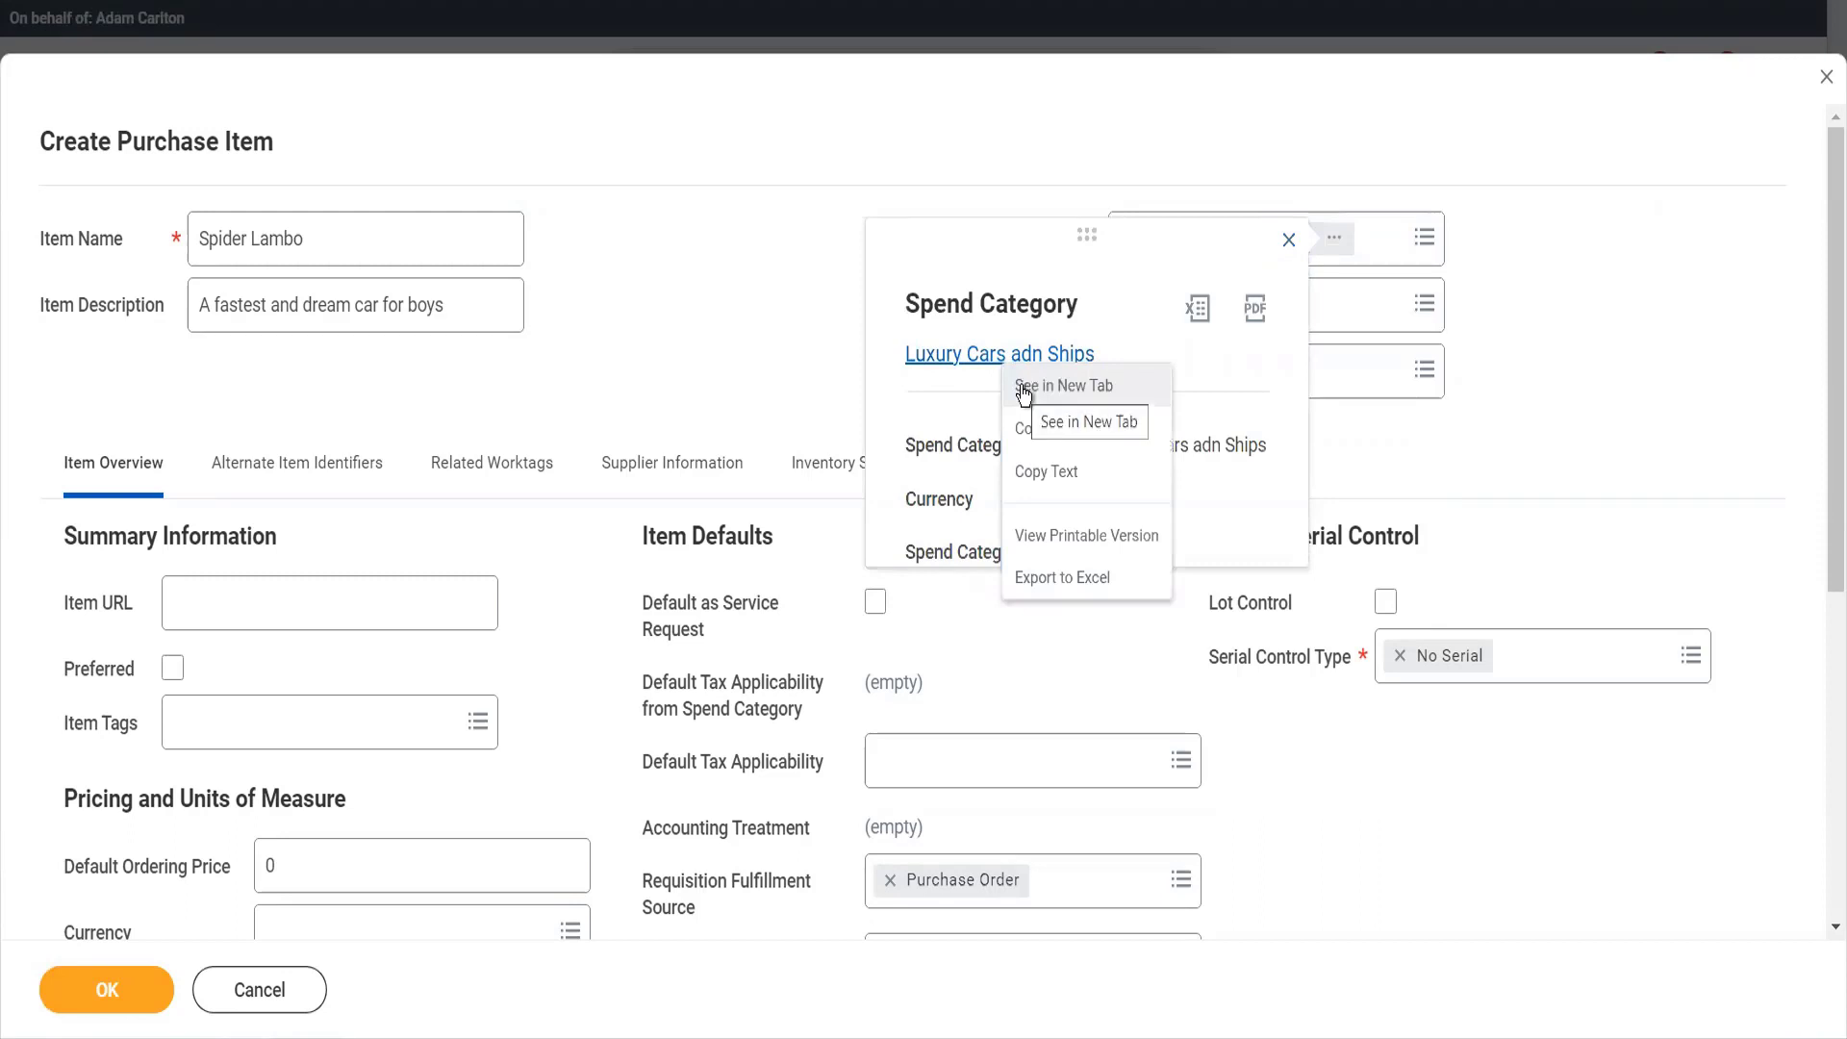
click(1023, 386)
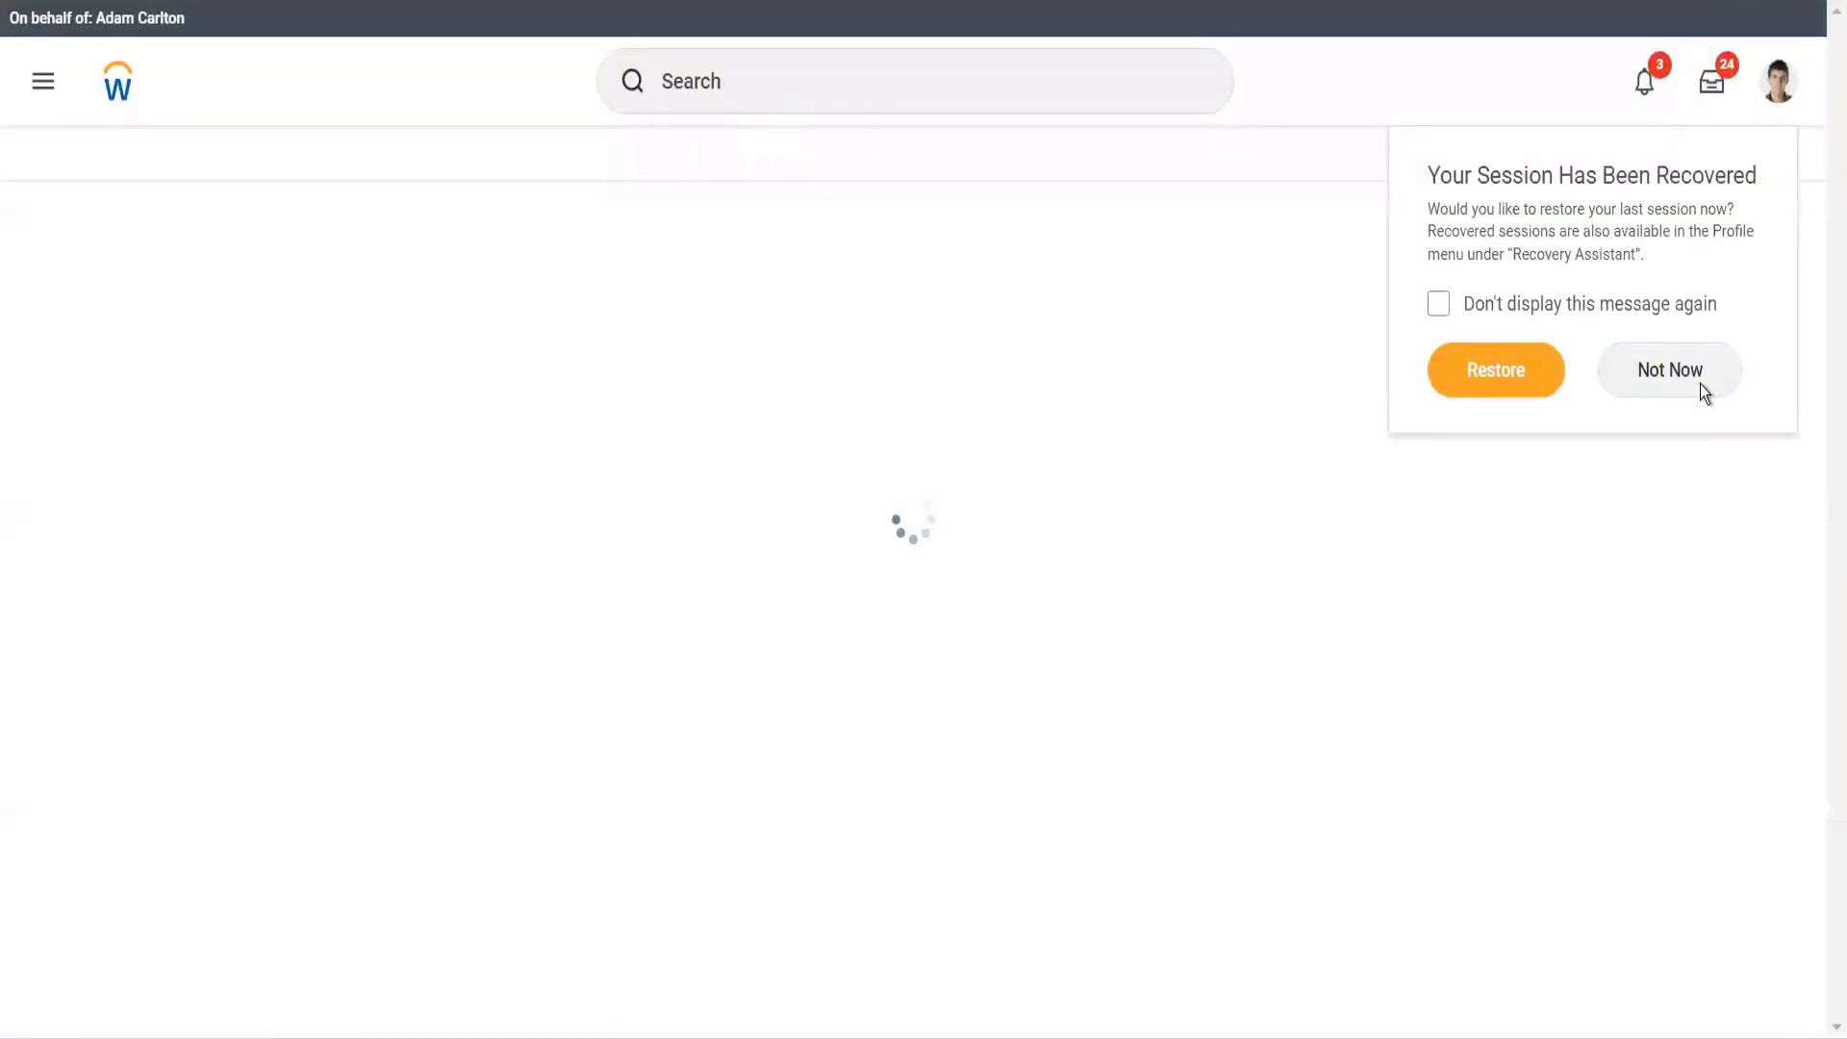
click(1669, 370)
click(1059, 233)
click(808, 87)
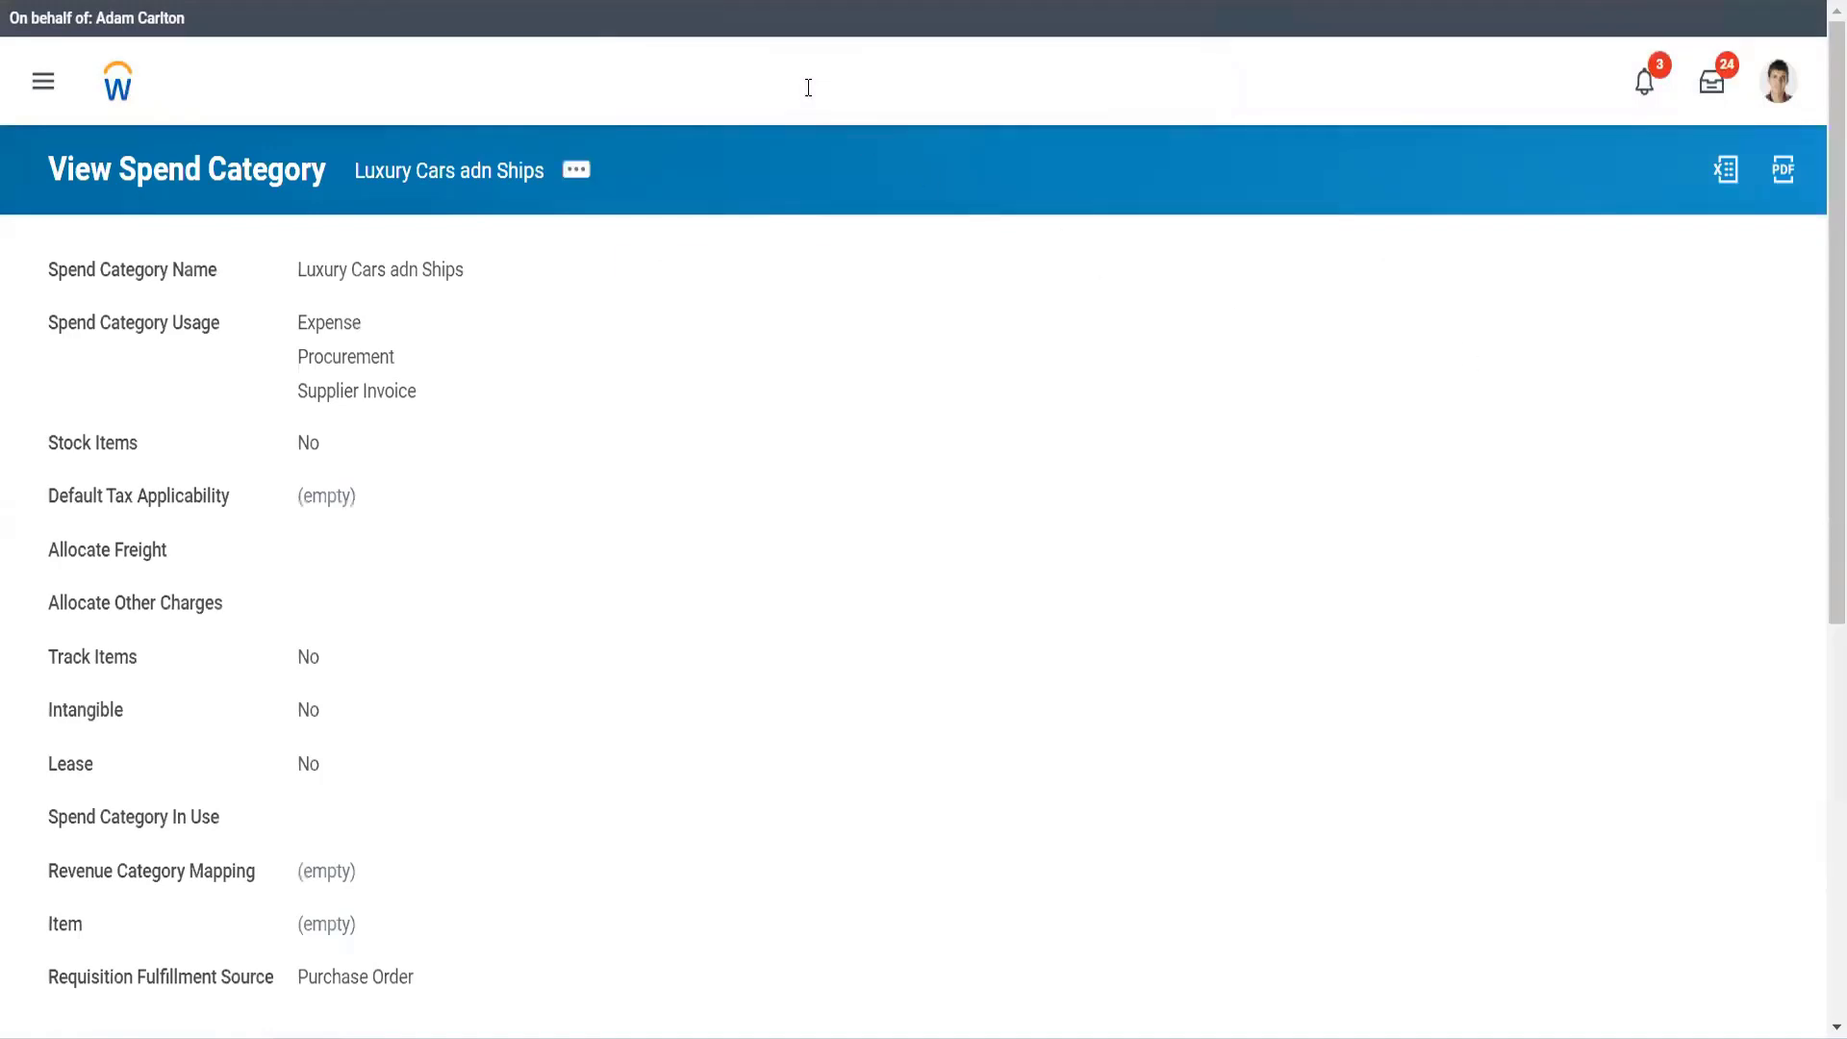
click(575, 174)
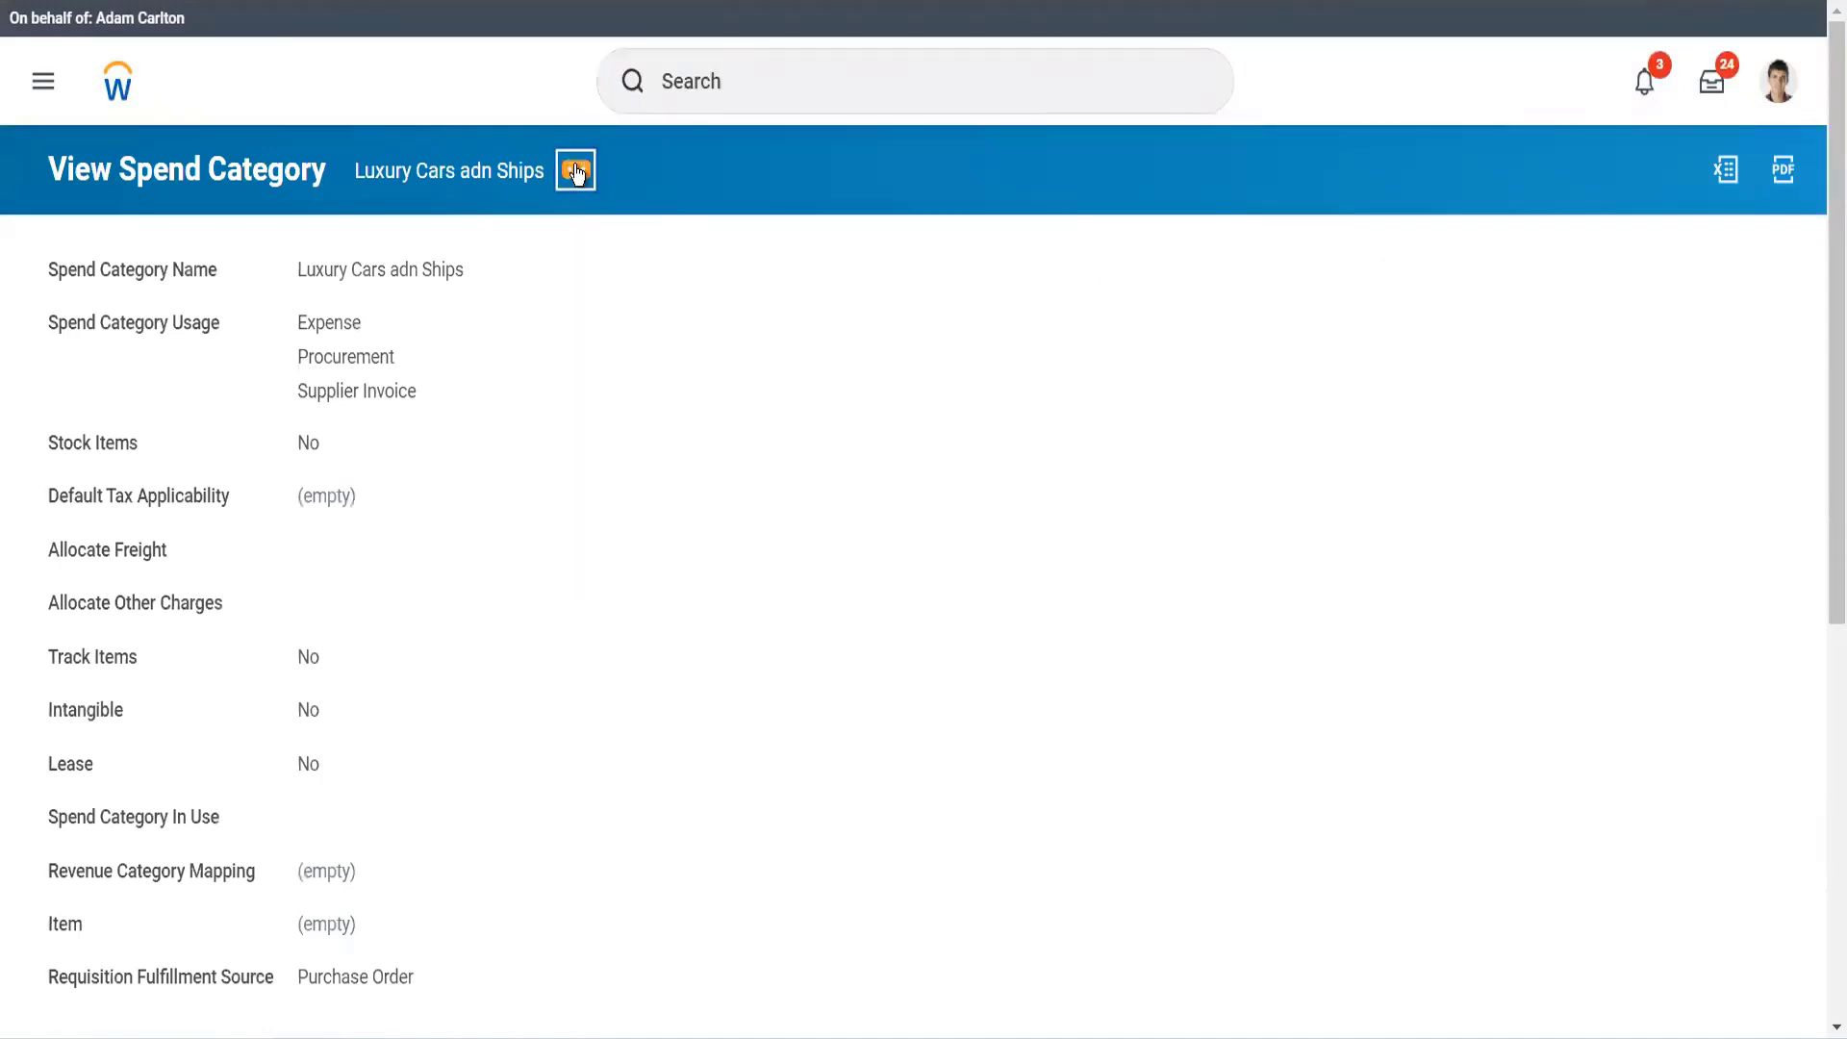
mouse_move(650, 279)
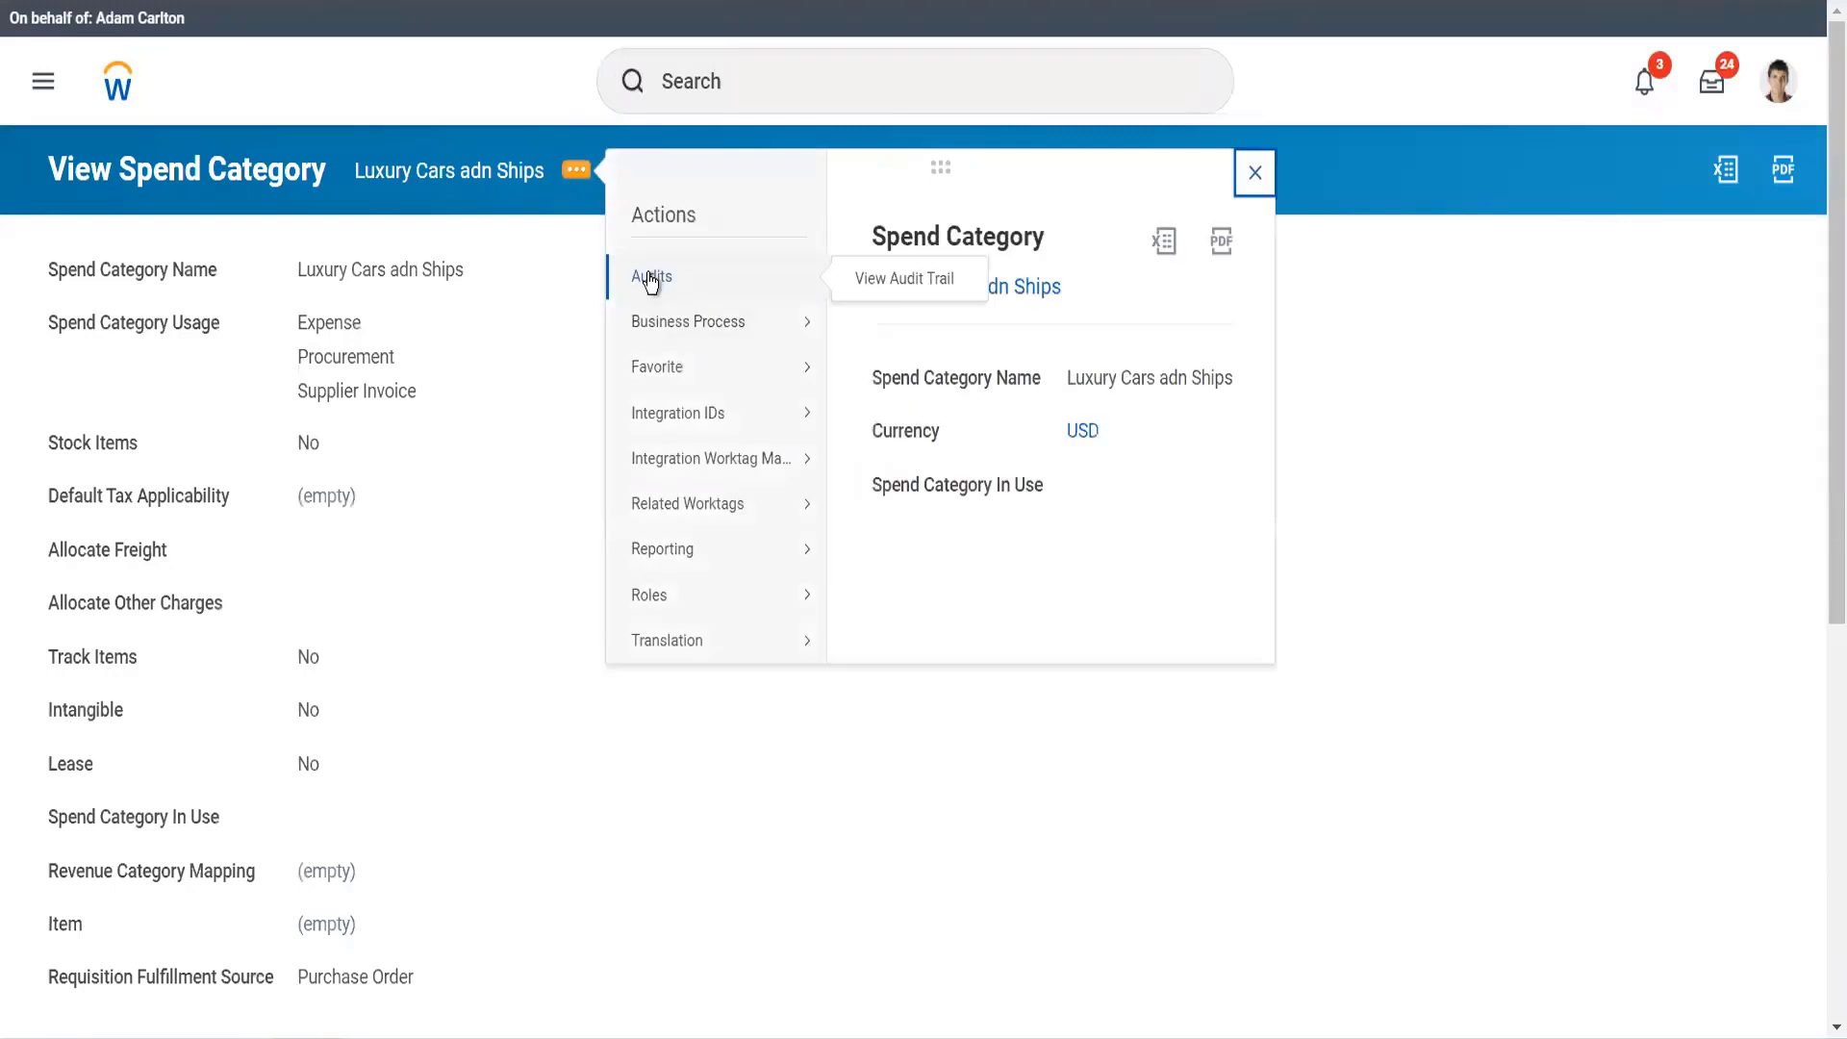
mouse_move(731, 452)
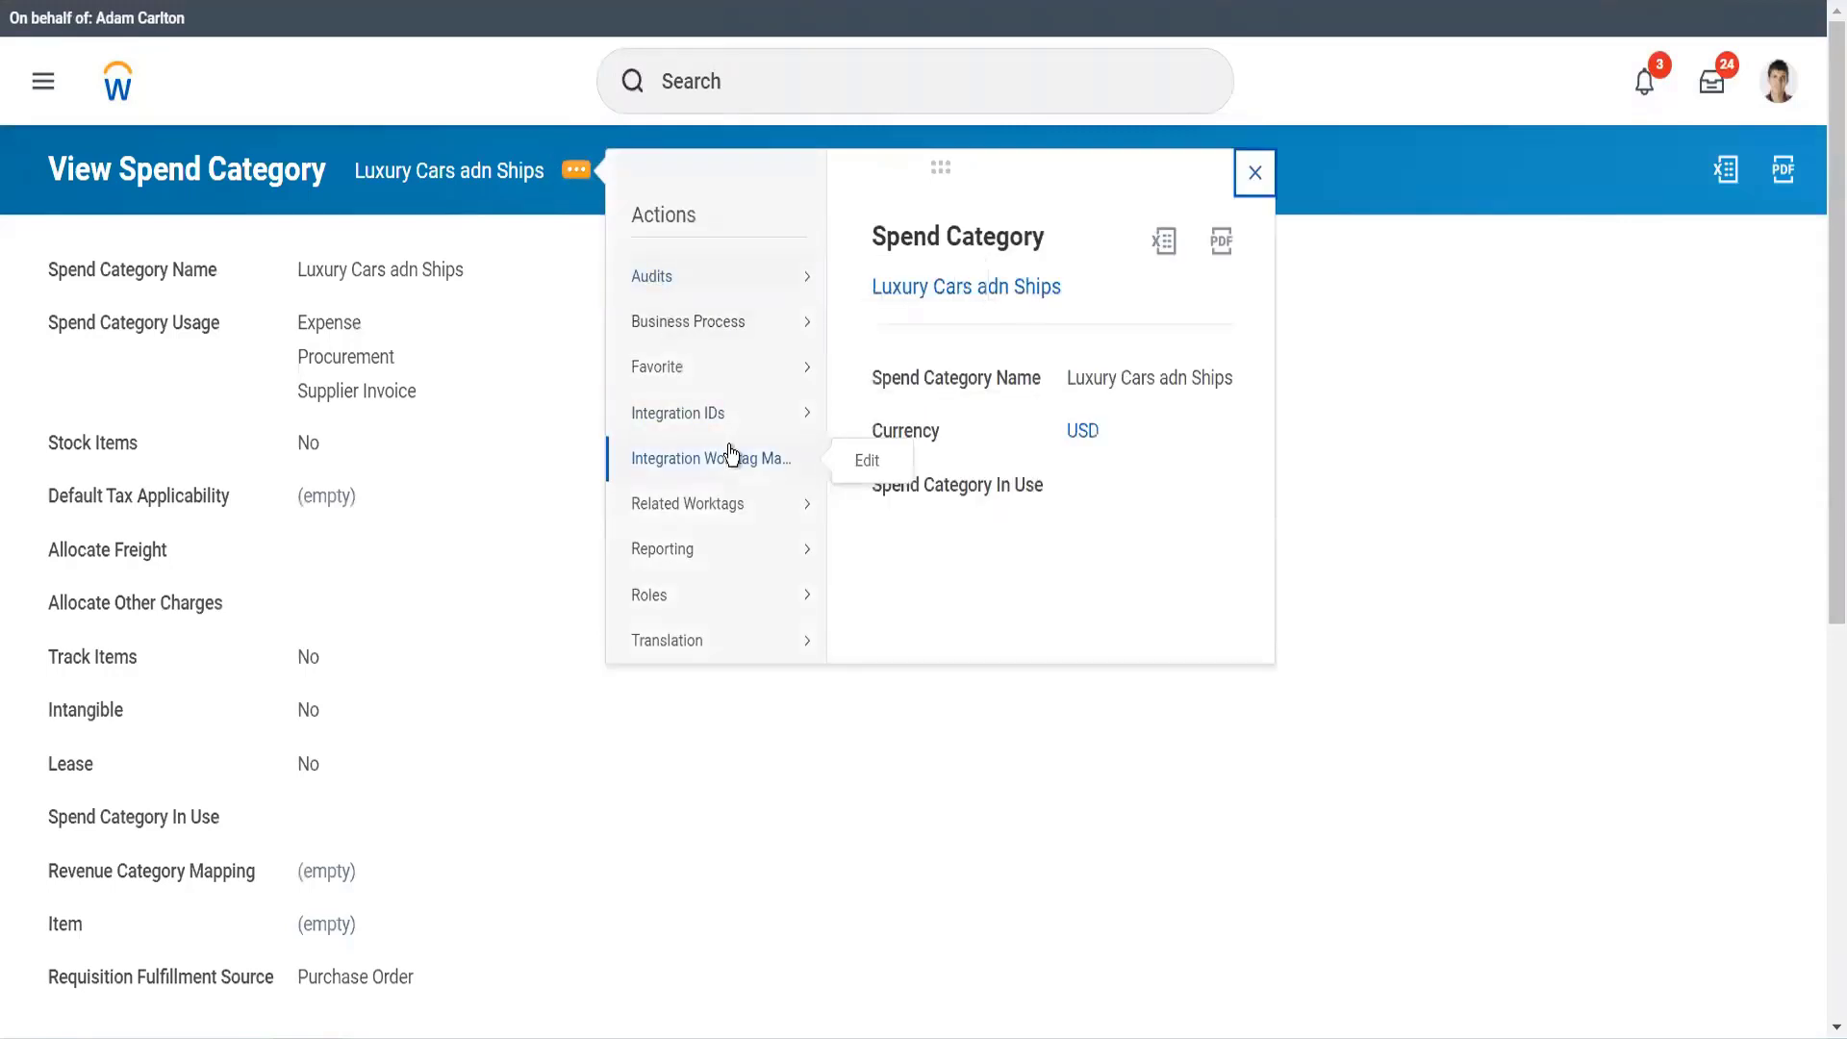
Search for "mai spend cate" and open Maintain Spend Categories for the categories without hierarchy
click(806, 88)
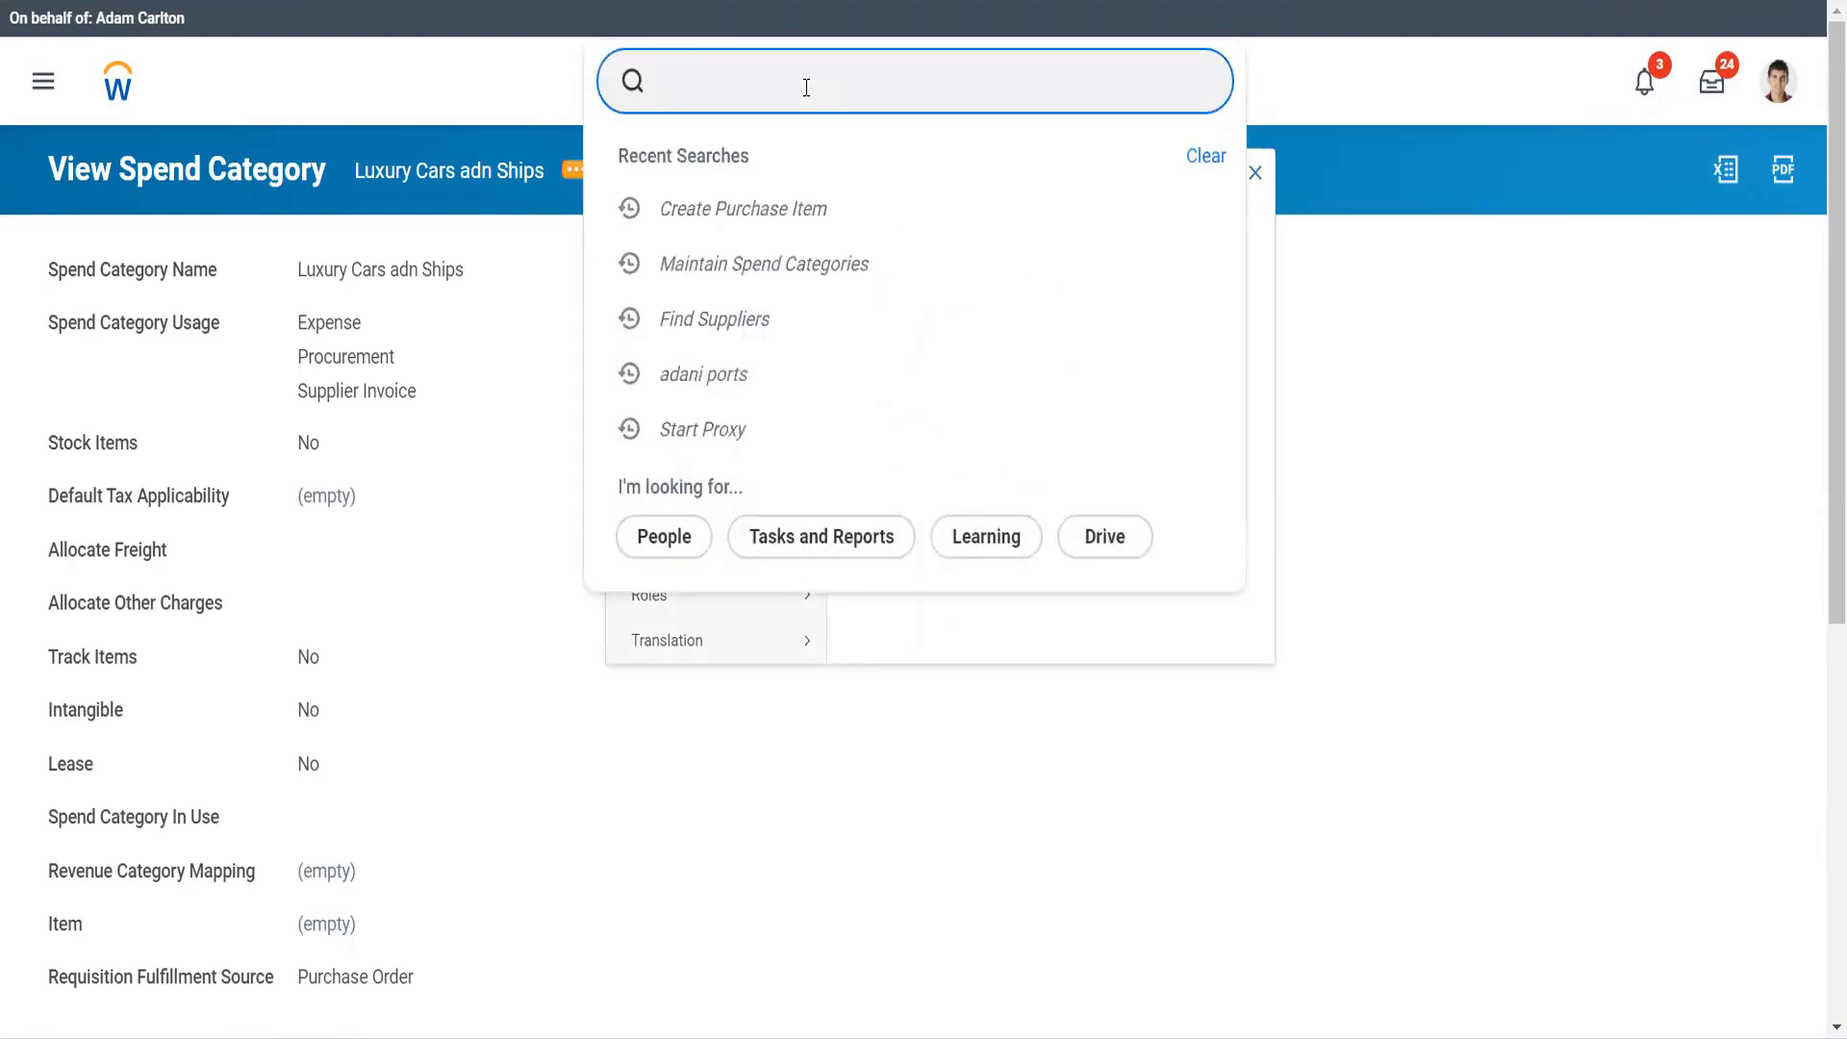
text(mai spend cate)
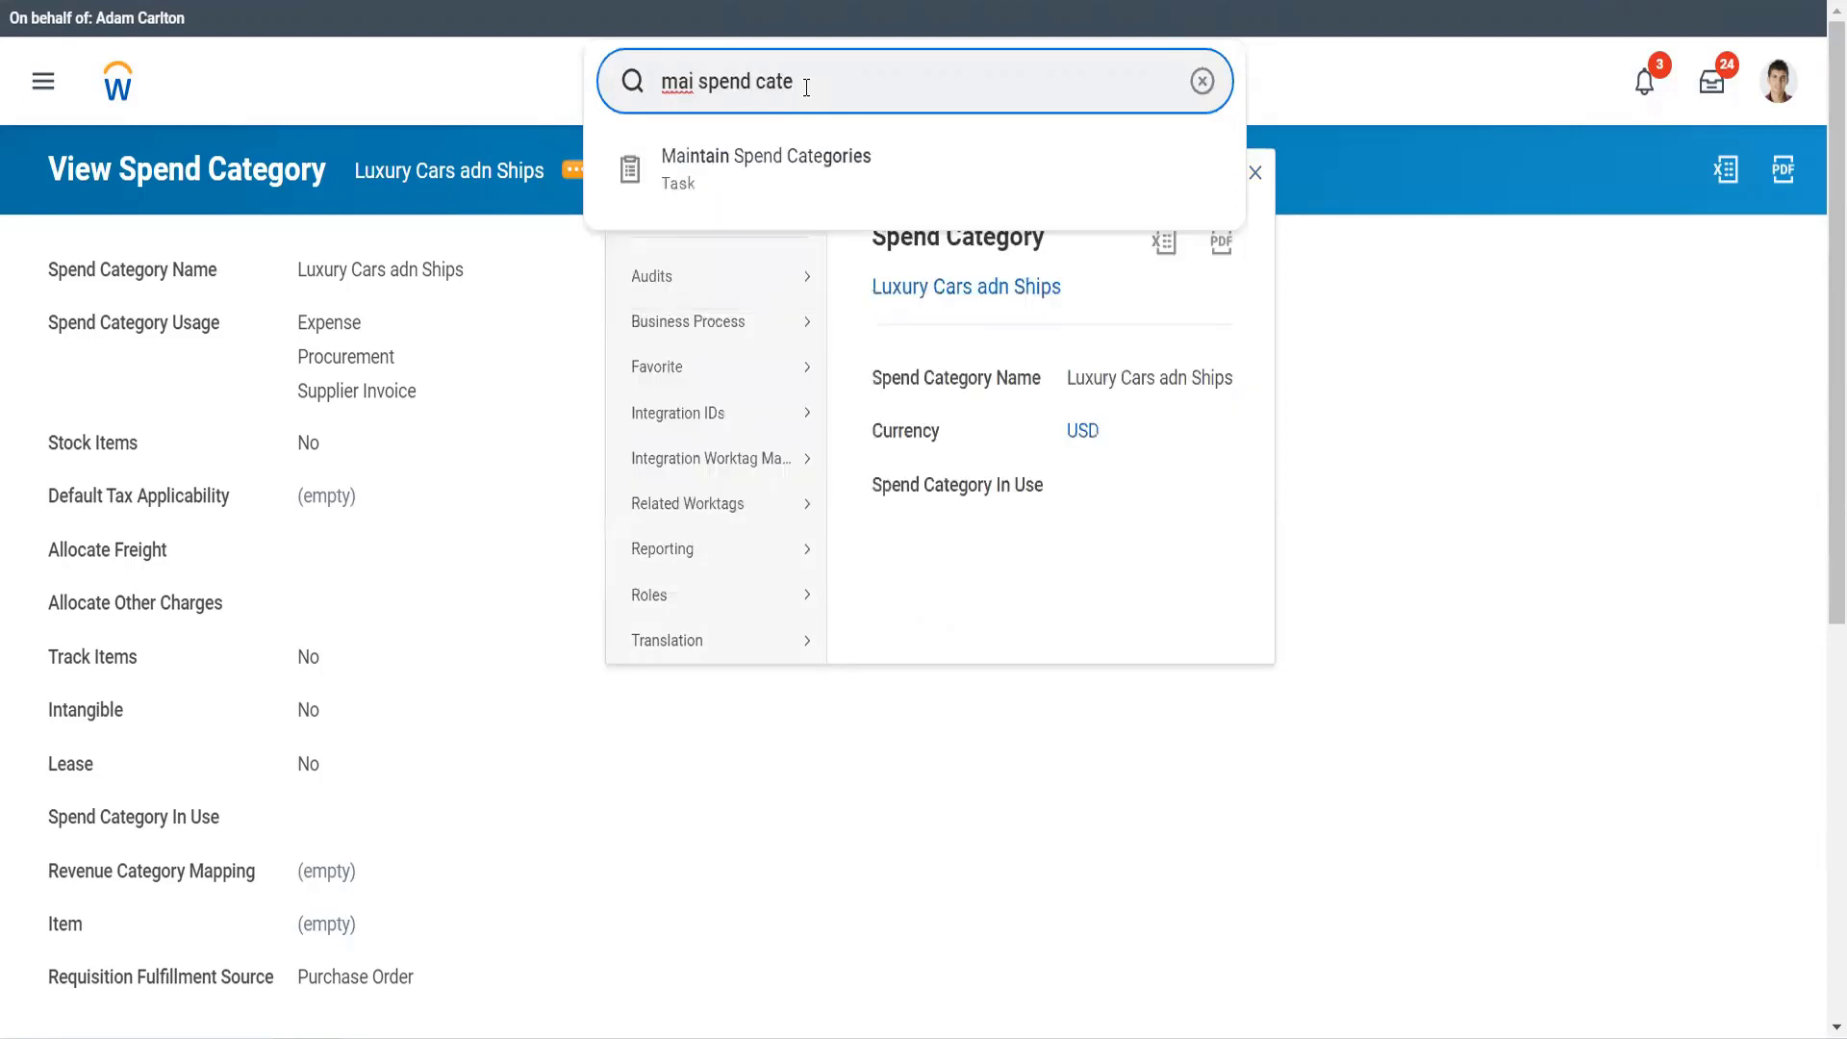
key(Down)
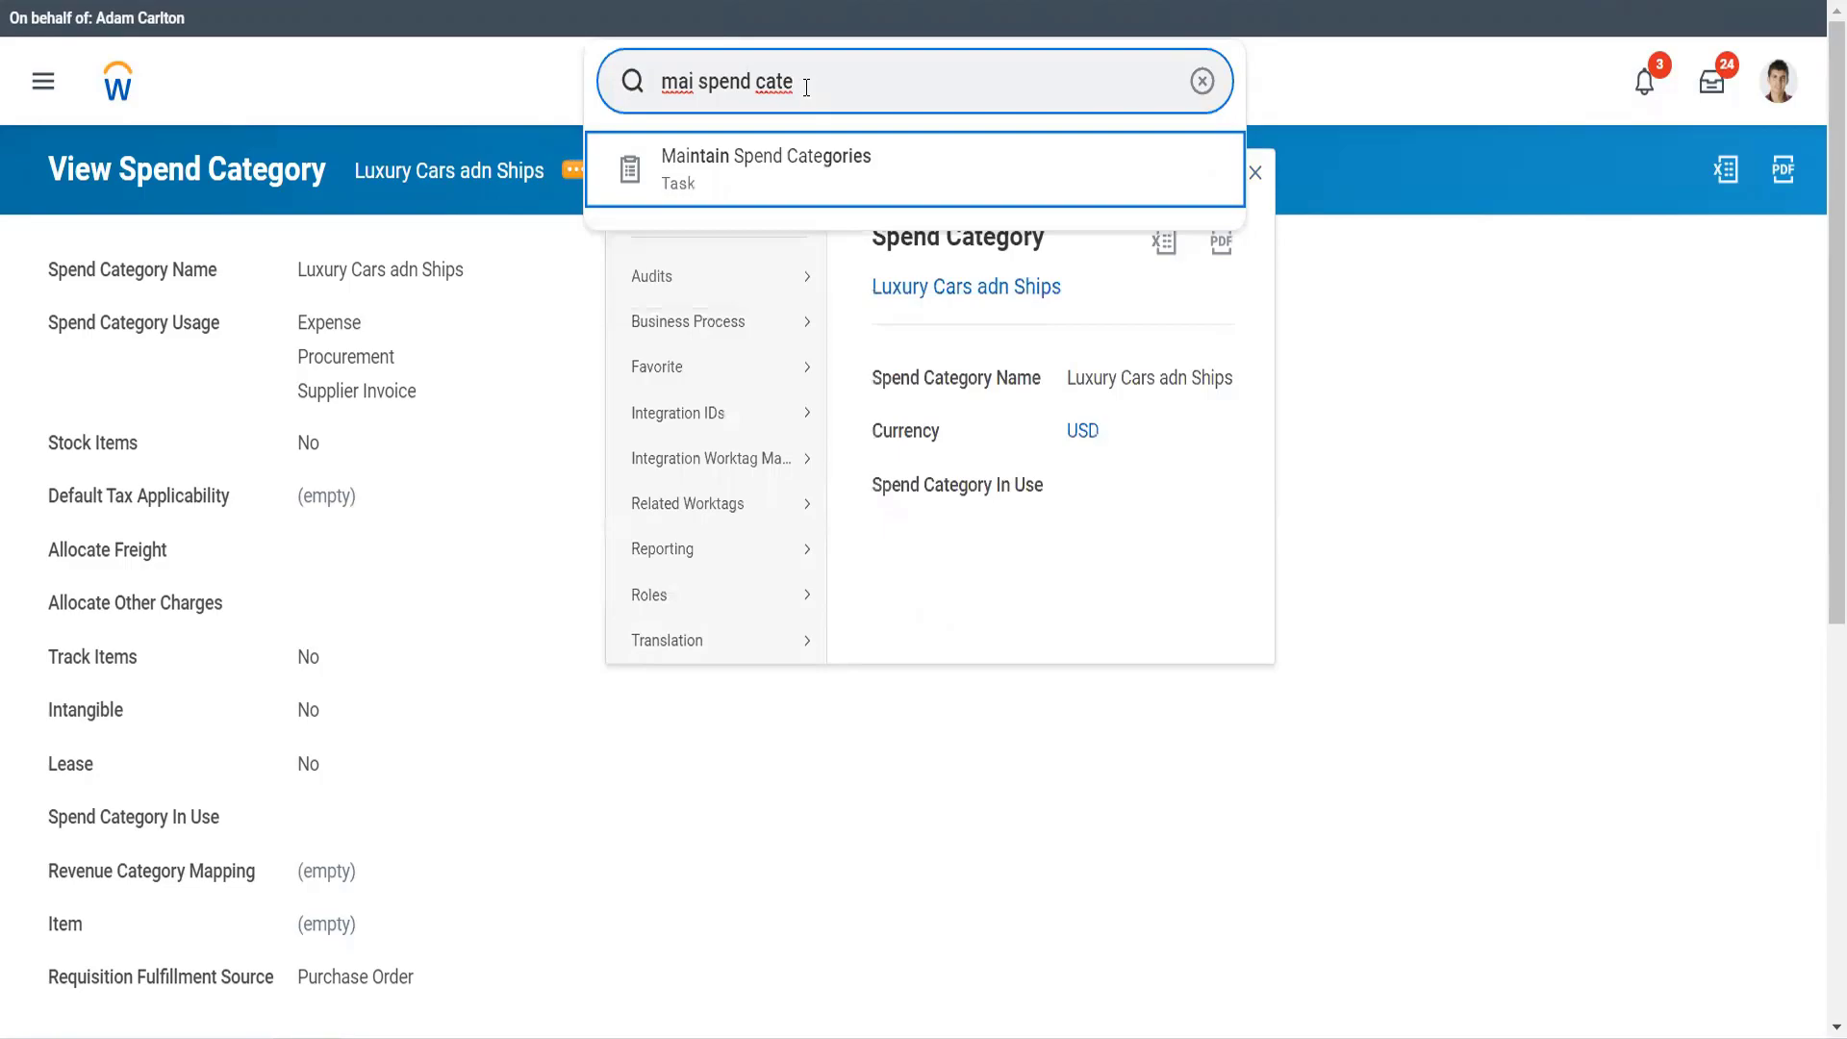
key(Return)
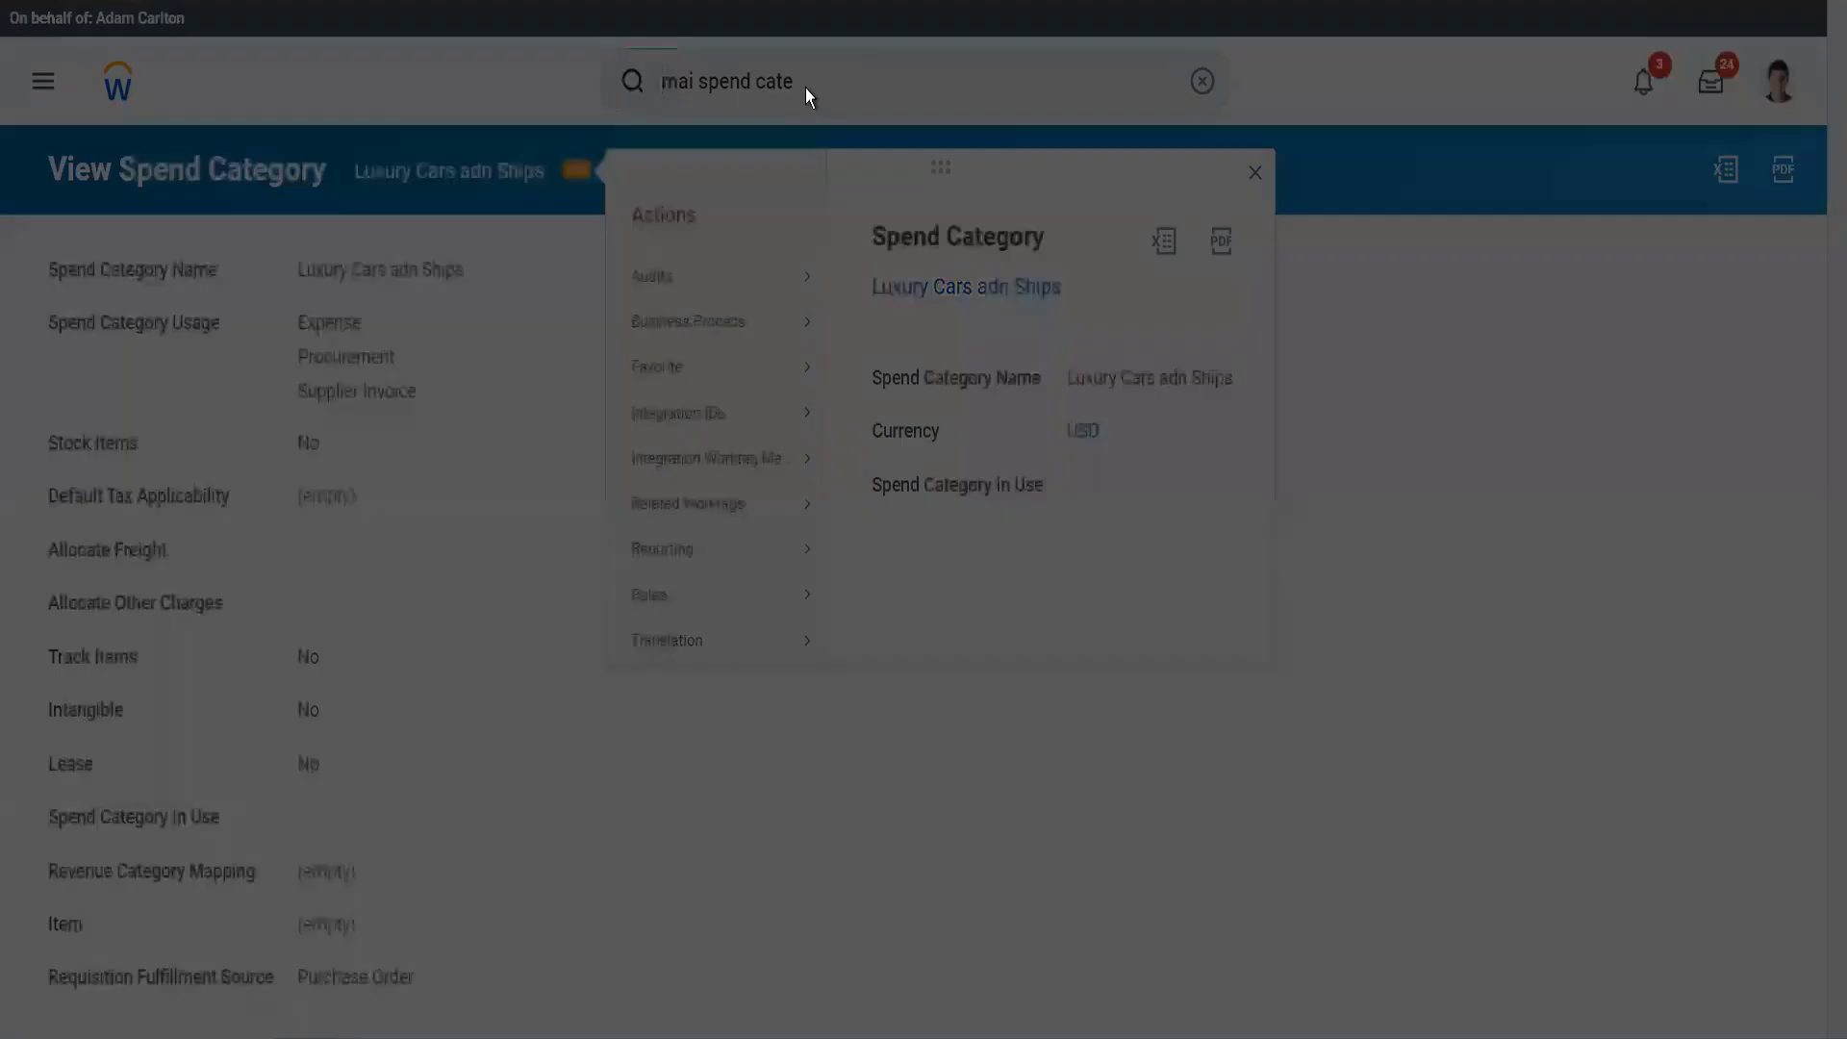
click(672, 452)
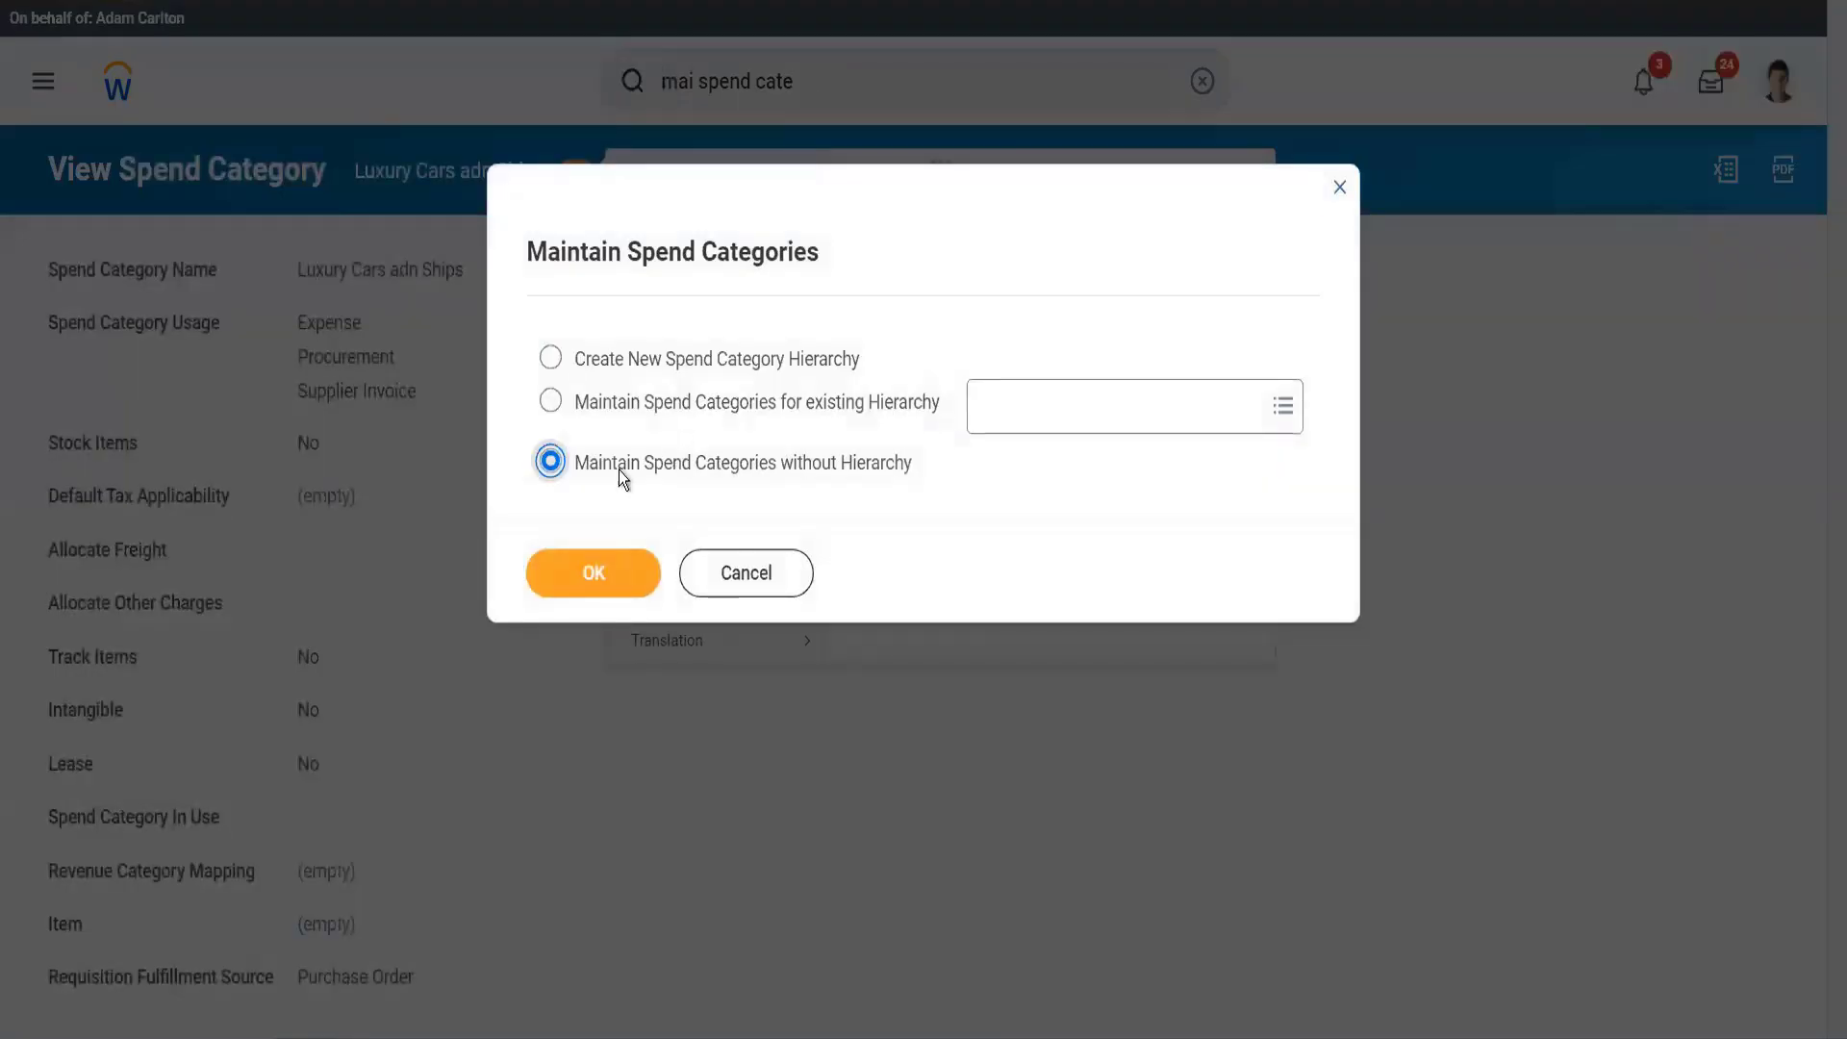
click(580, 579)
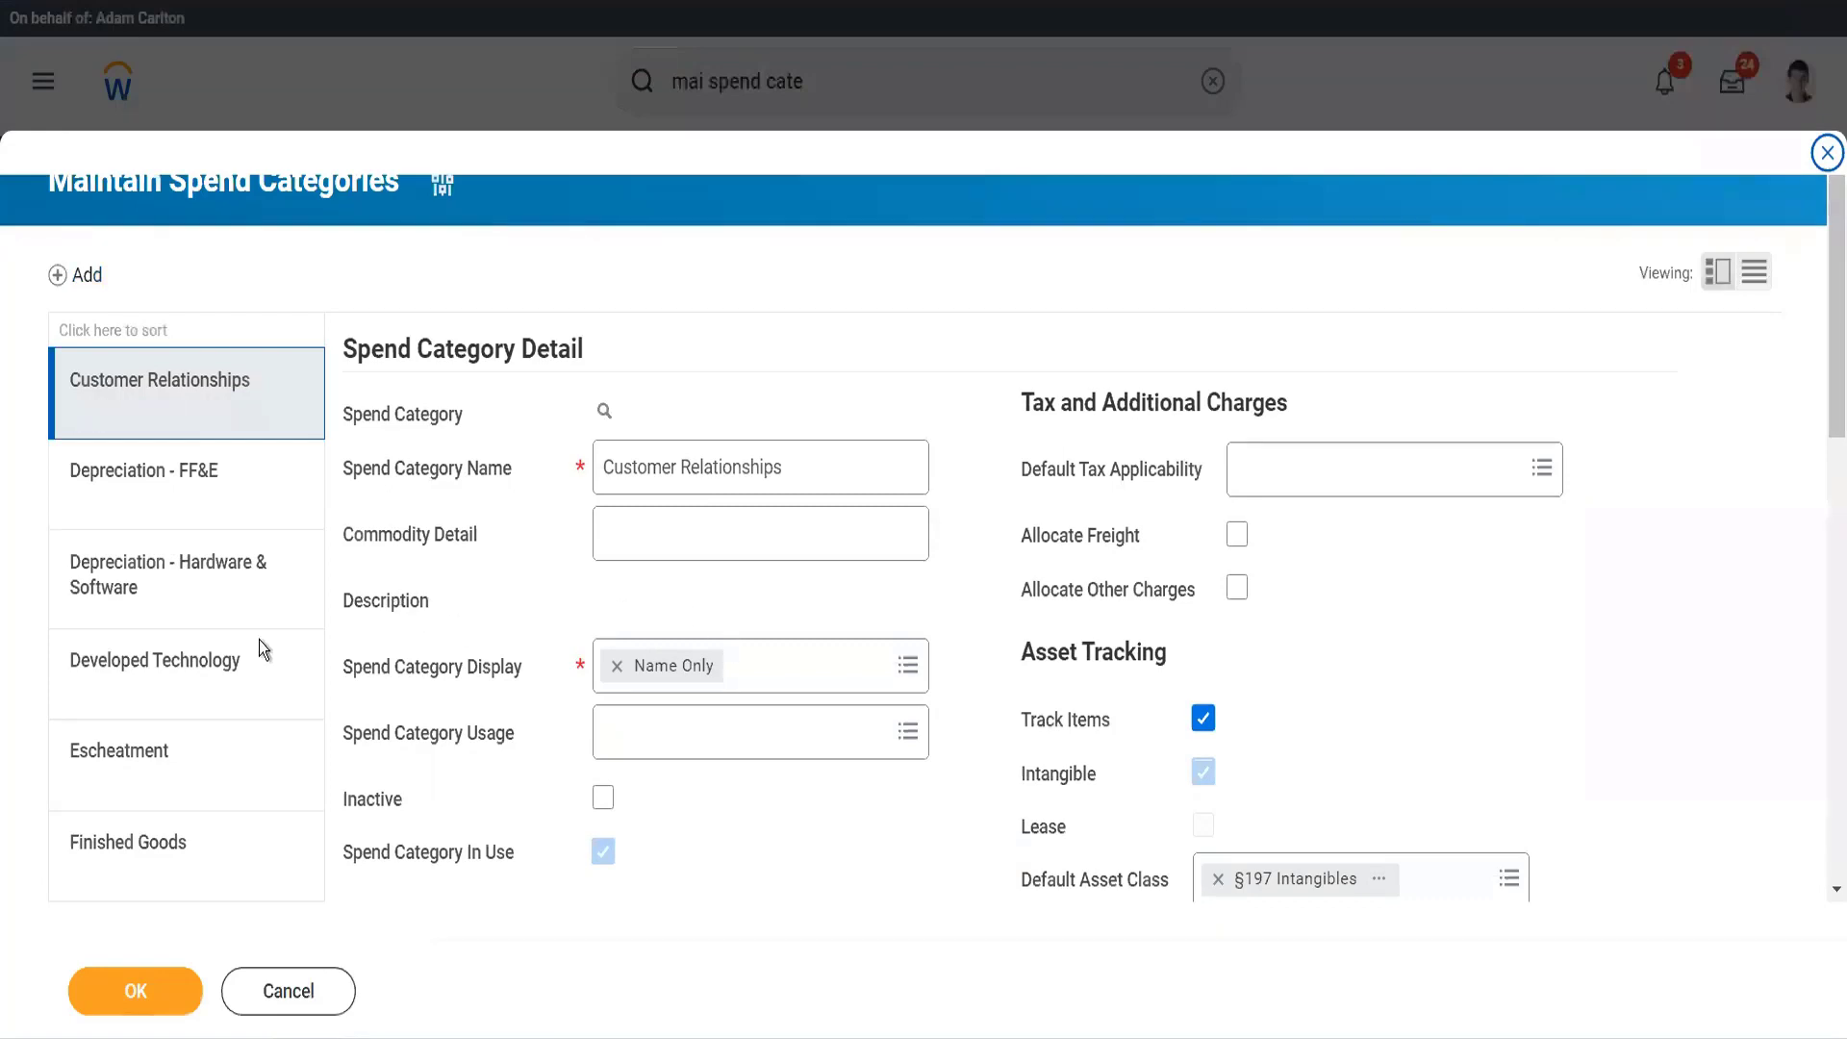
Correct the spend category name to "Luxury Cars and Ships" and submit the change
scroll(135, 691, down, 5)
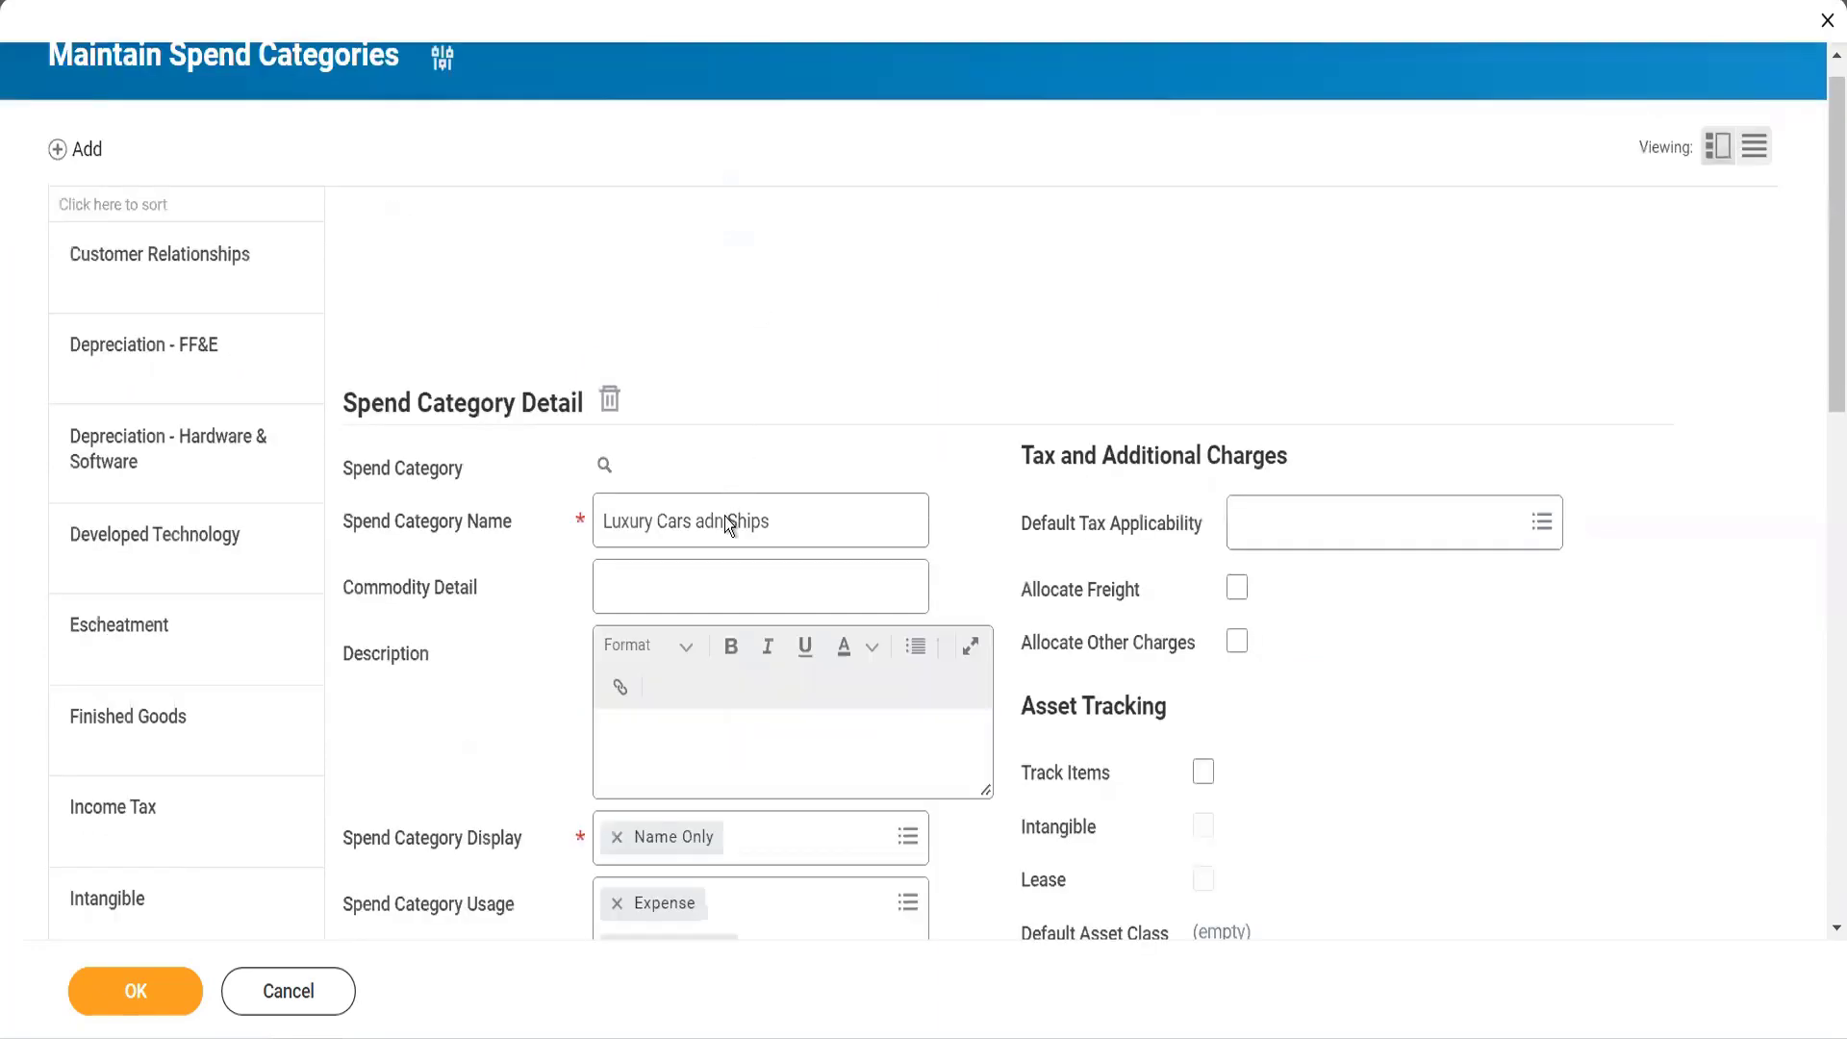
click(719, 521)
click(720, 520)
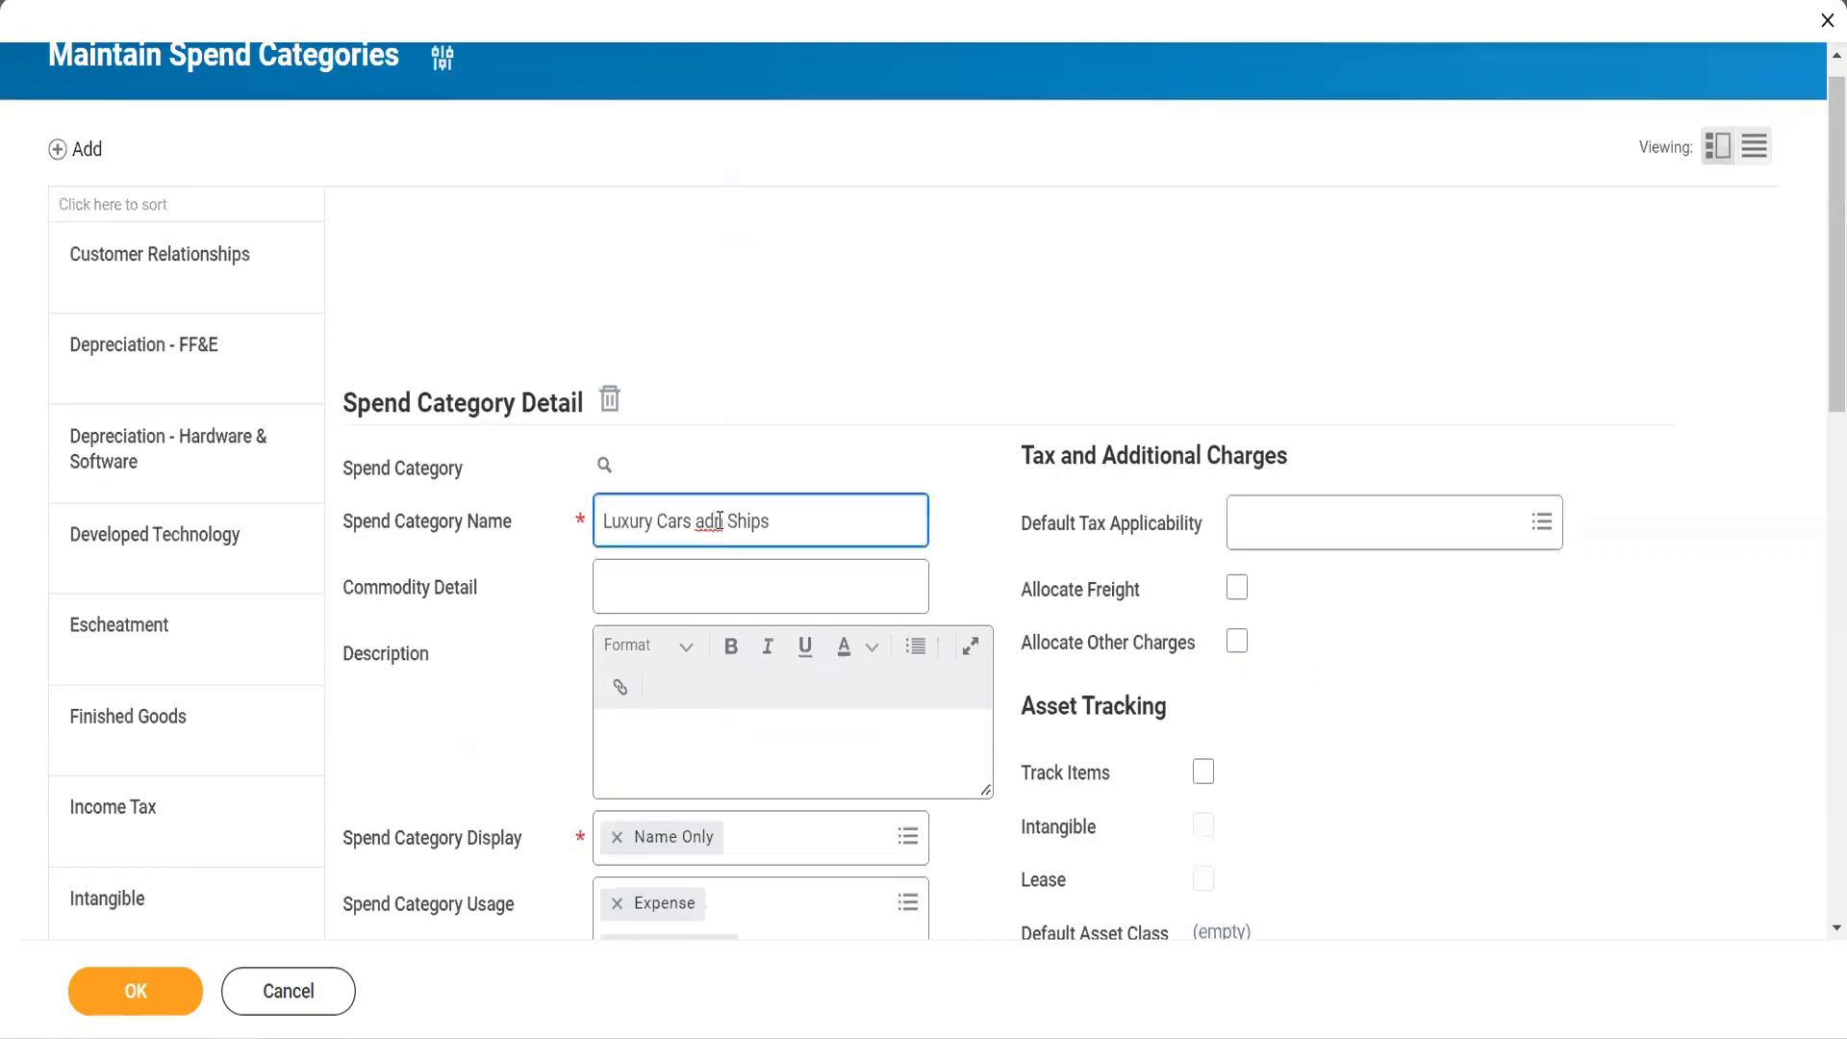
key(BackSpace)
text(d)
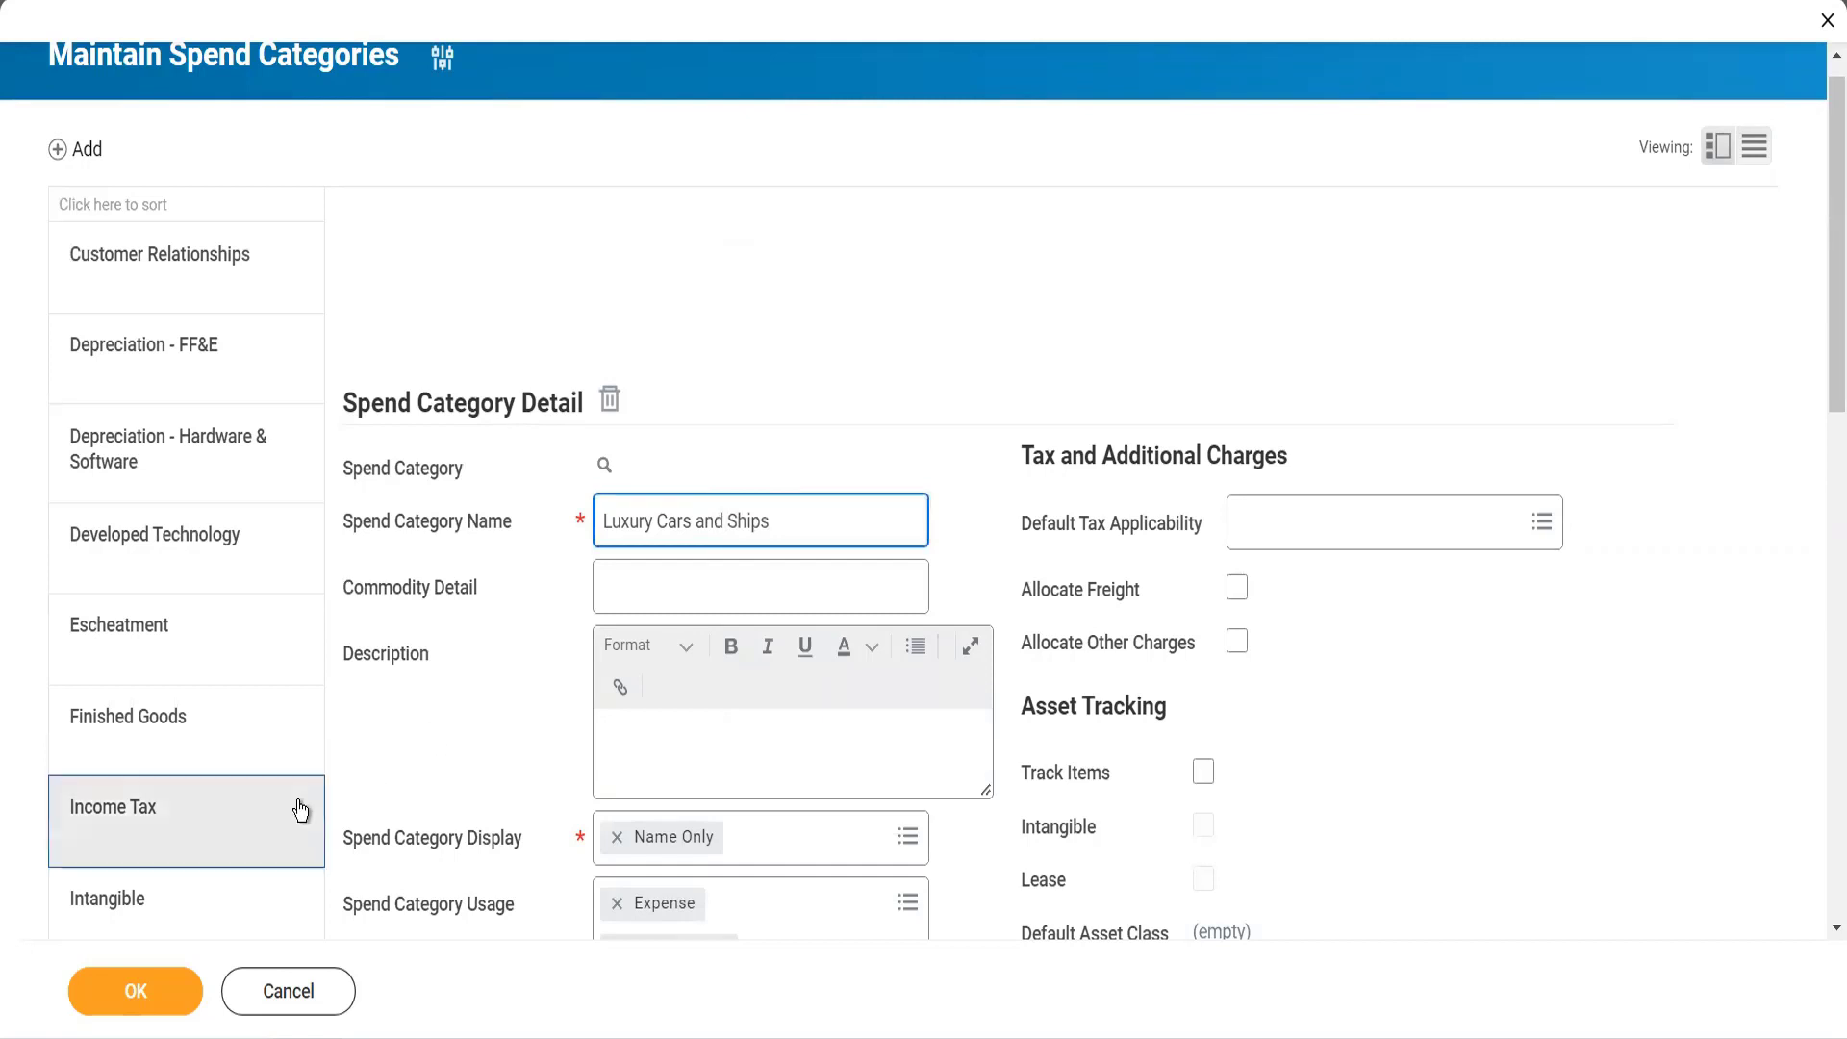
click(137, 991)
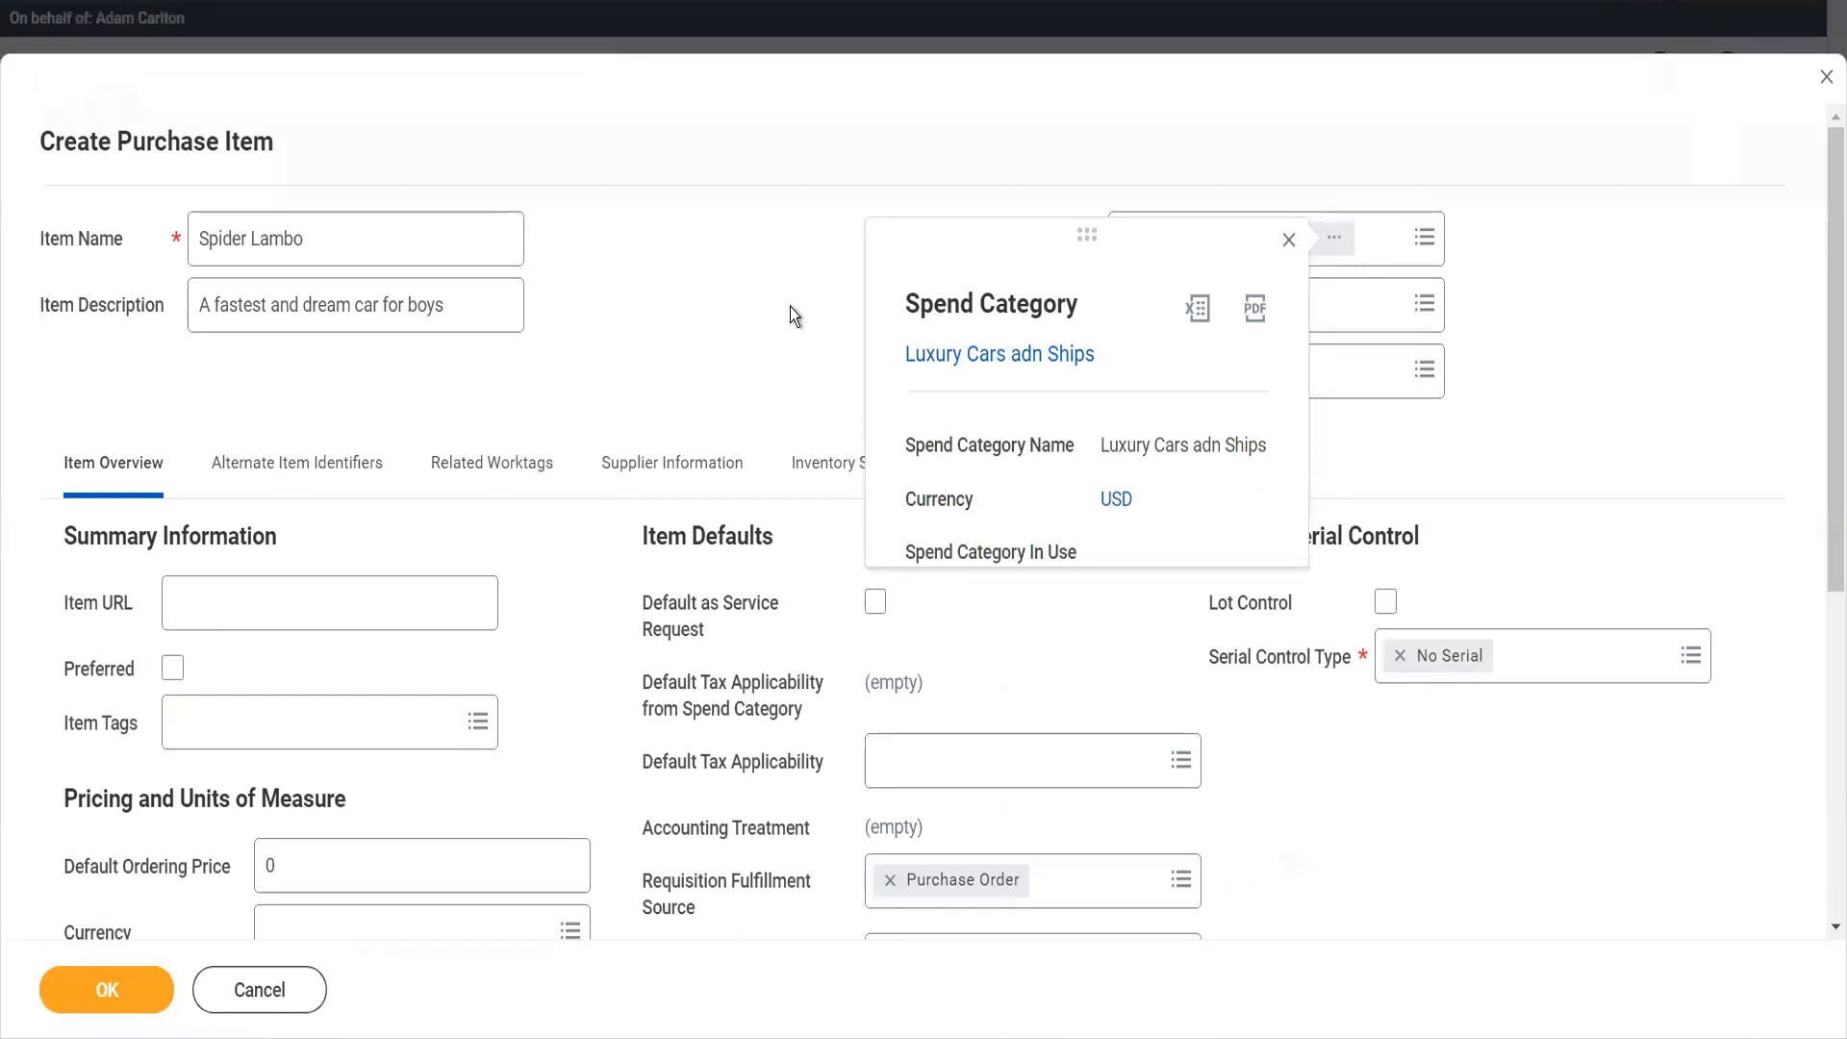
Back in the purchase item, close the spend category preview and set the default ordering price to 1 and the currency to USD
click(789, 308)
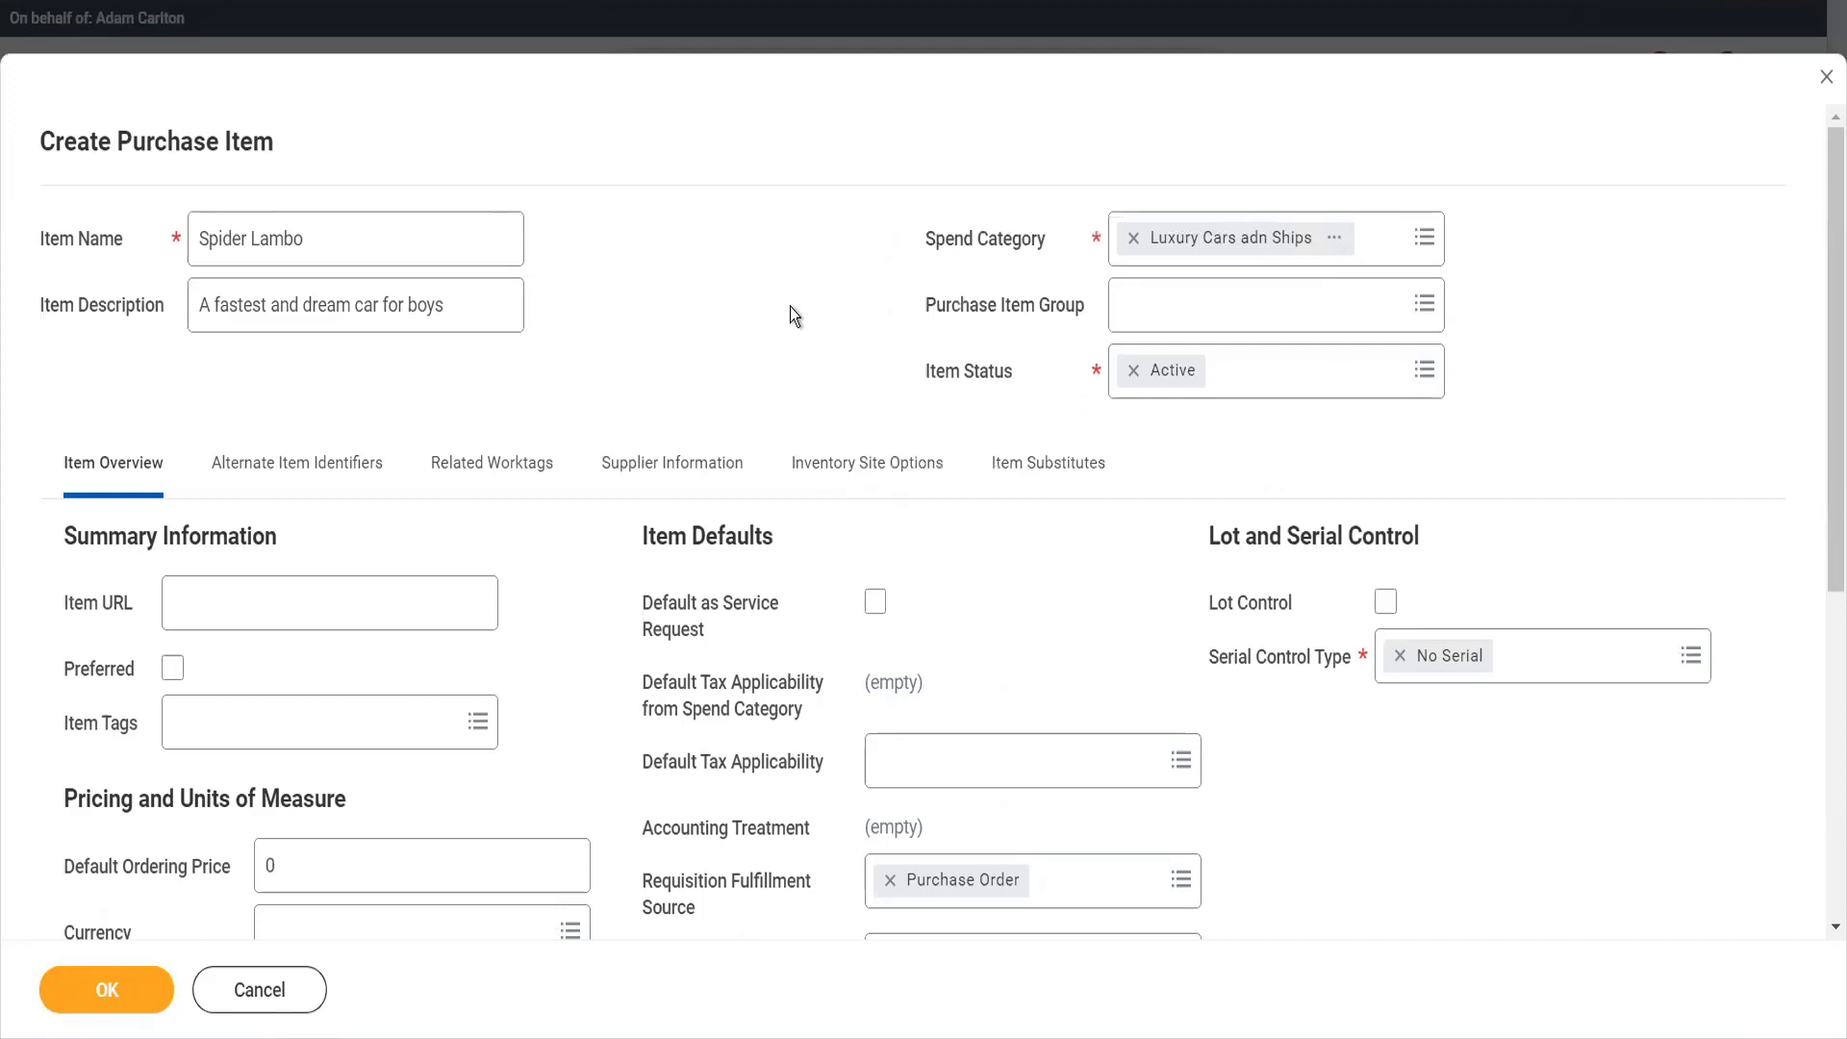
scroll(788, 308, down, 1)
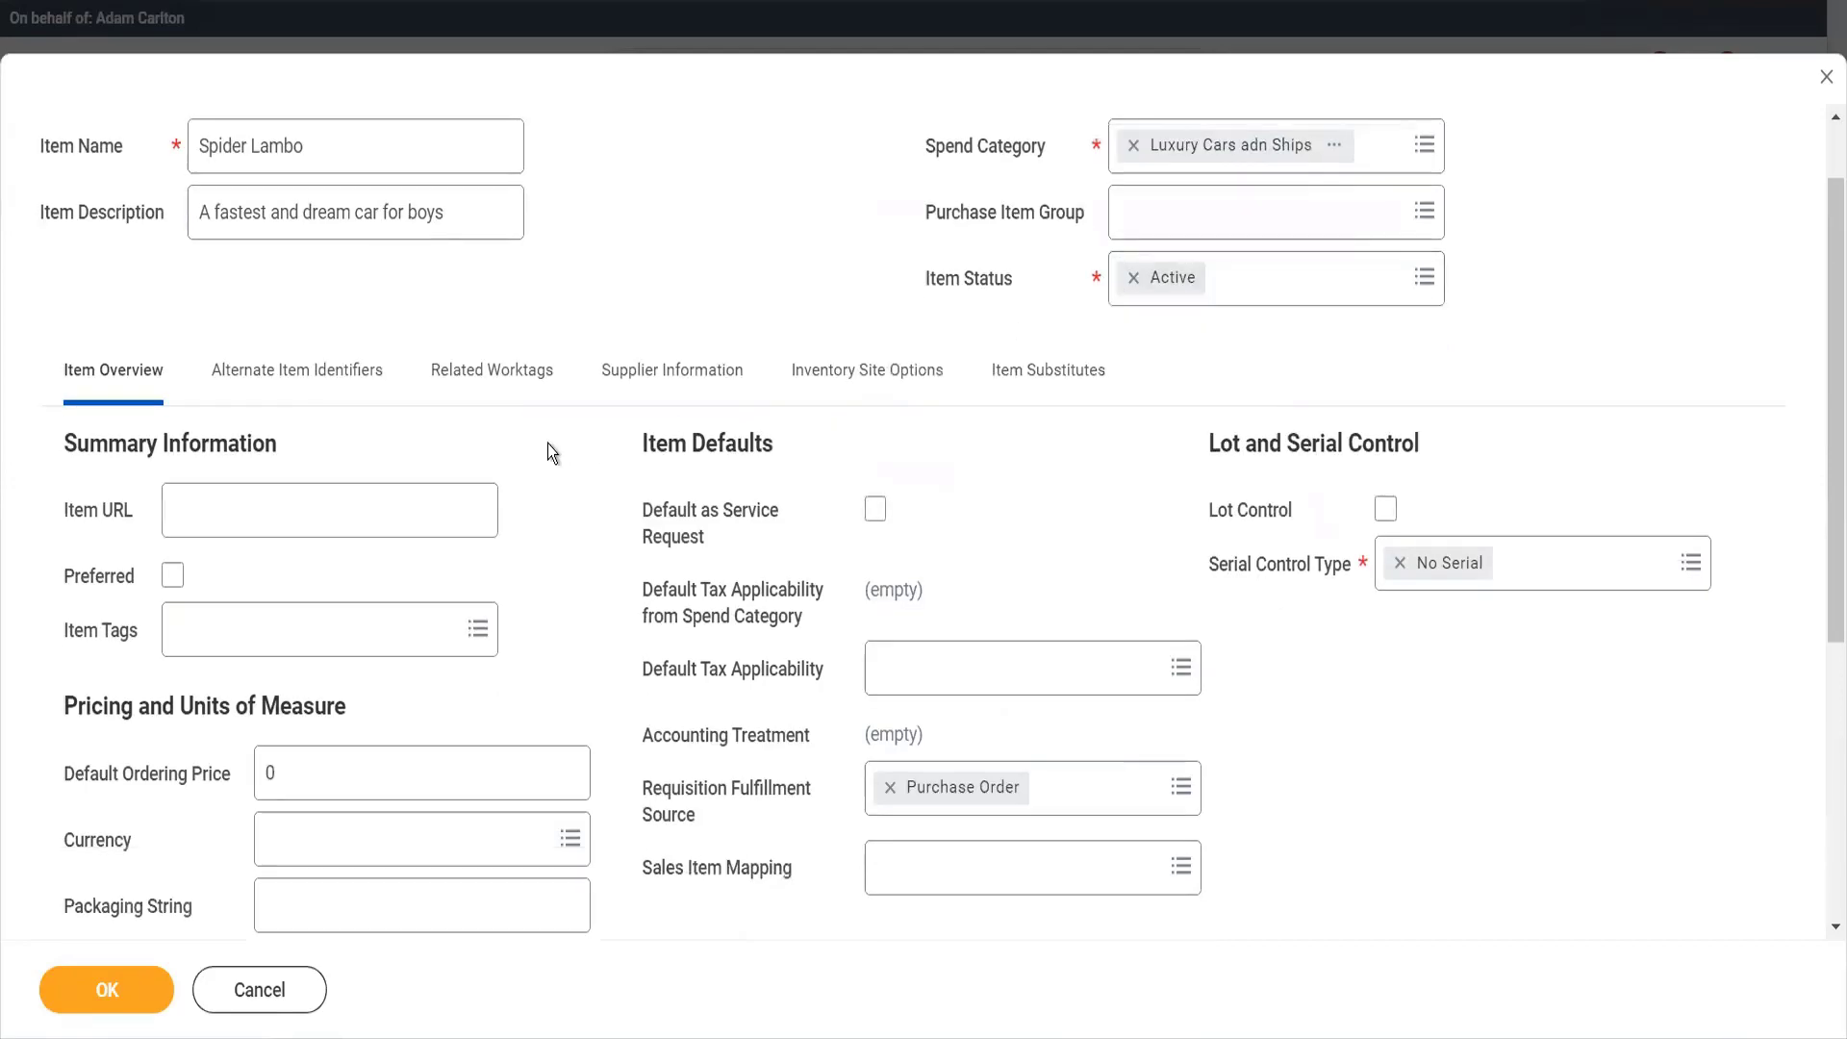
scroll(573, 610, down, 3)
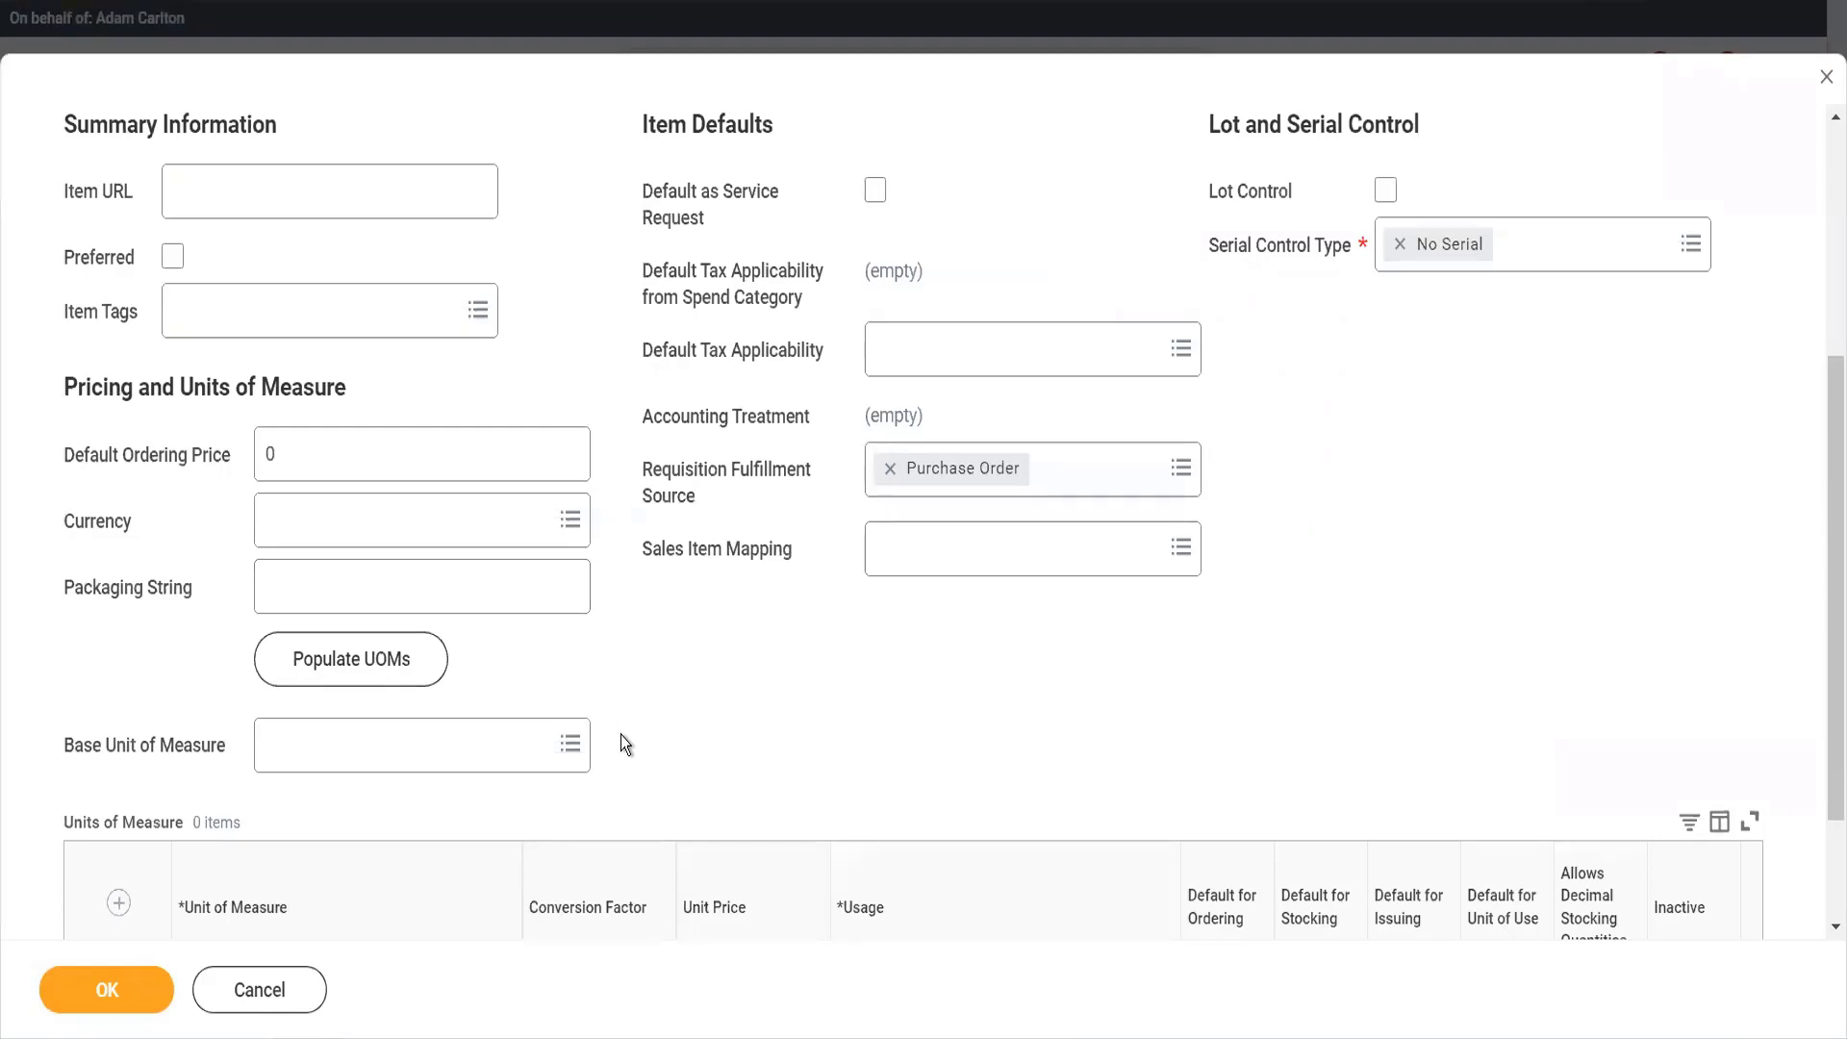
drag(348, 447, 251, 438)
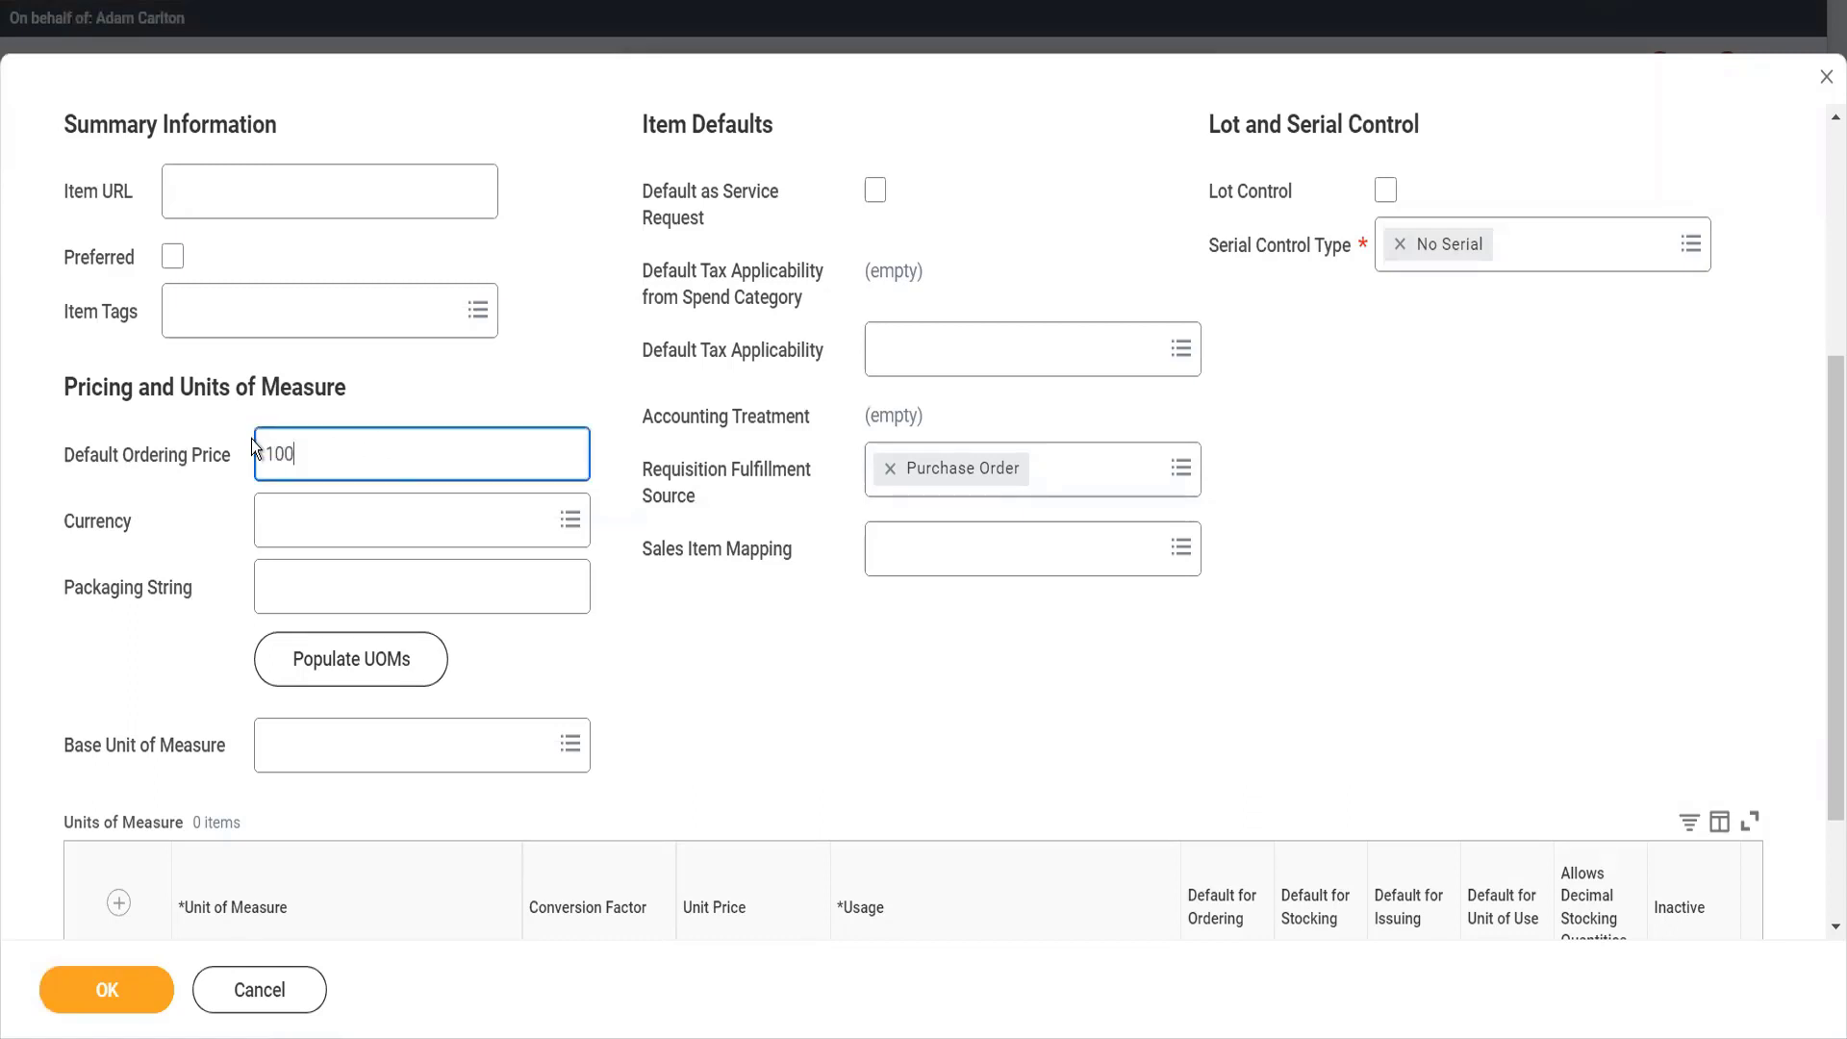
key(Tab)
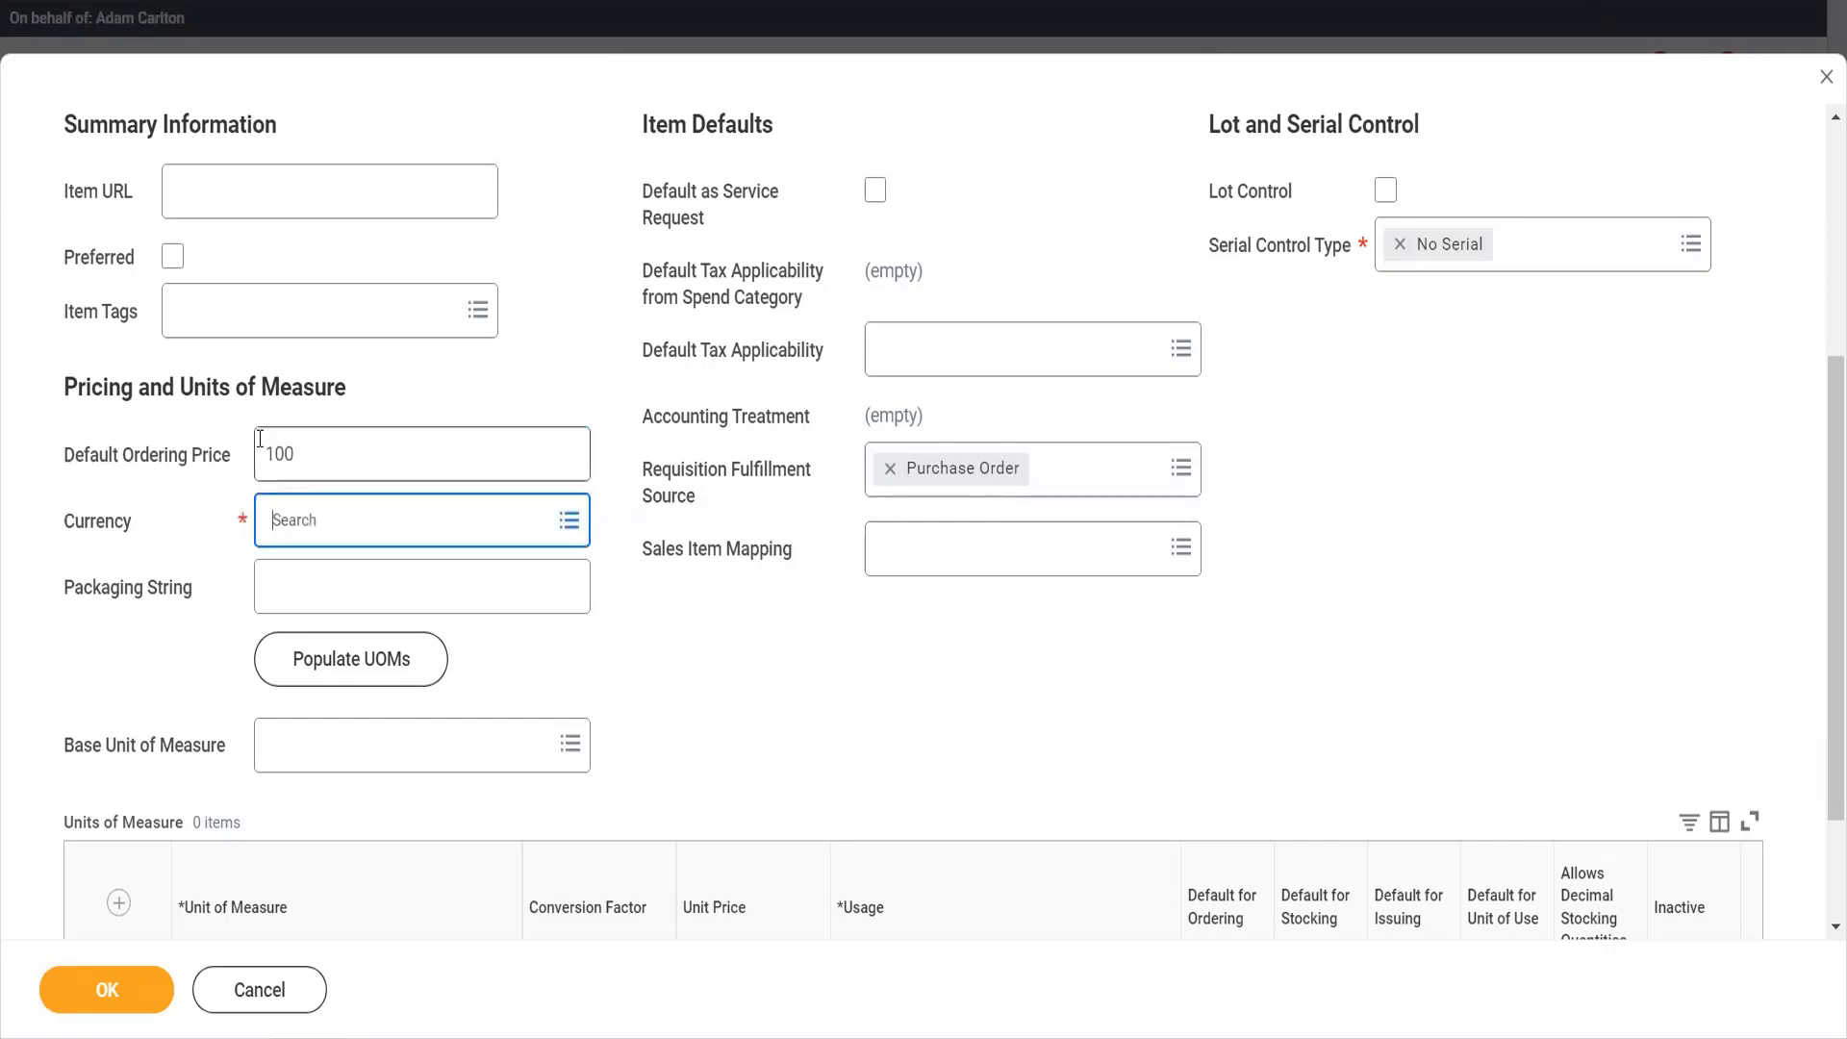
click(260, 440)
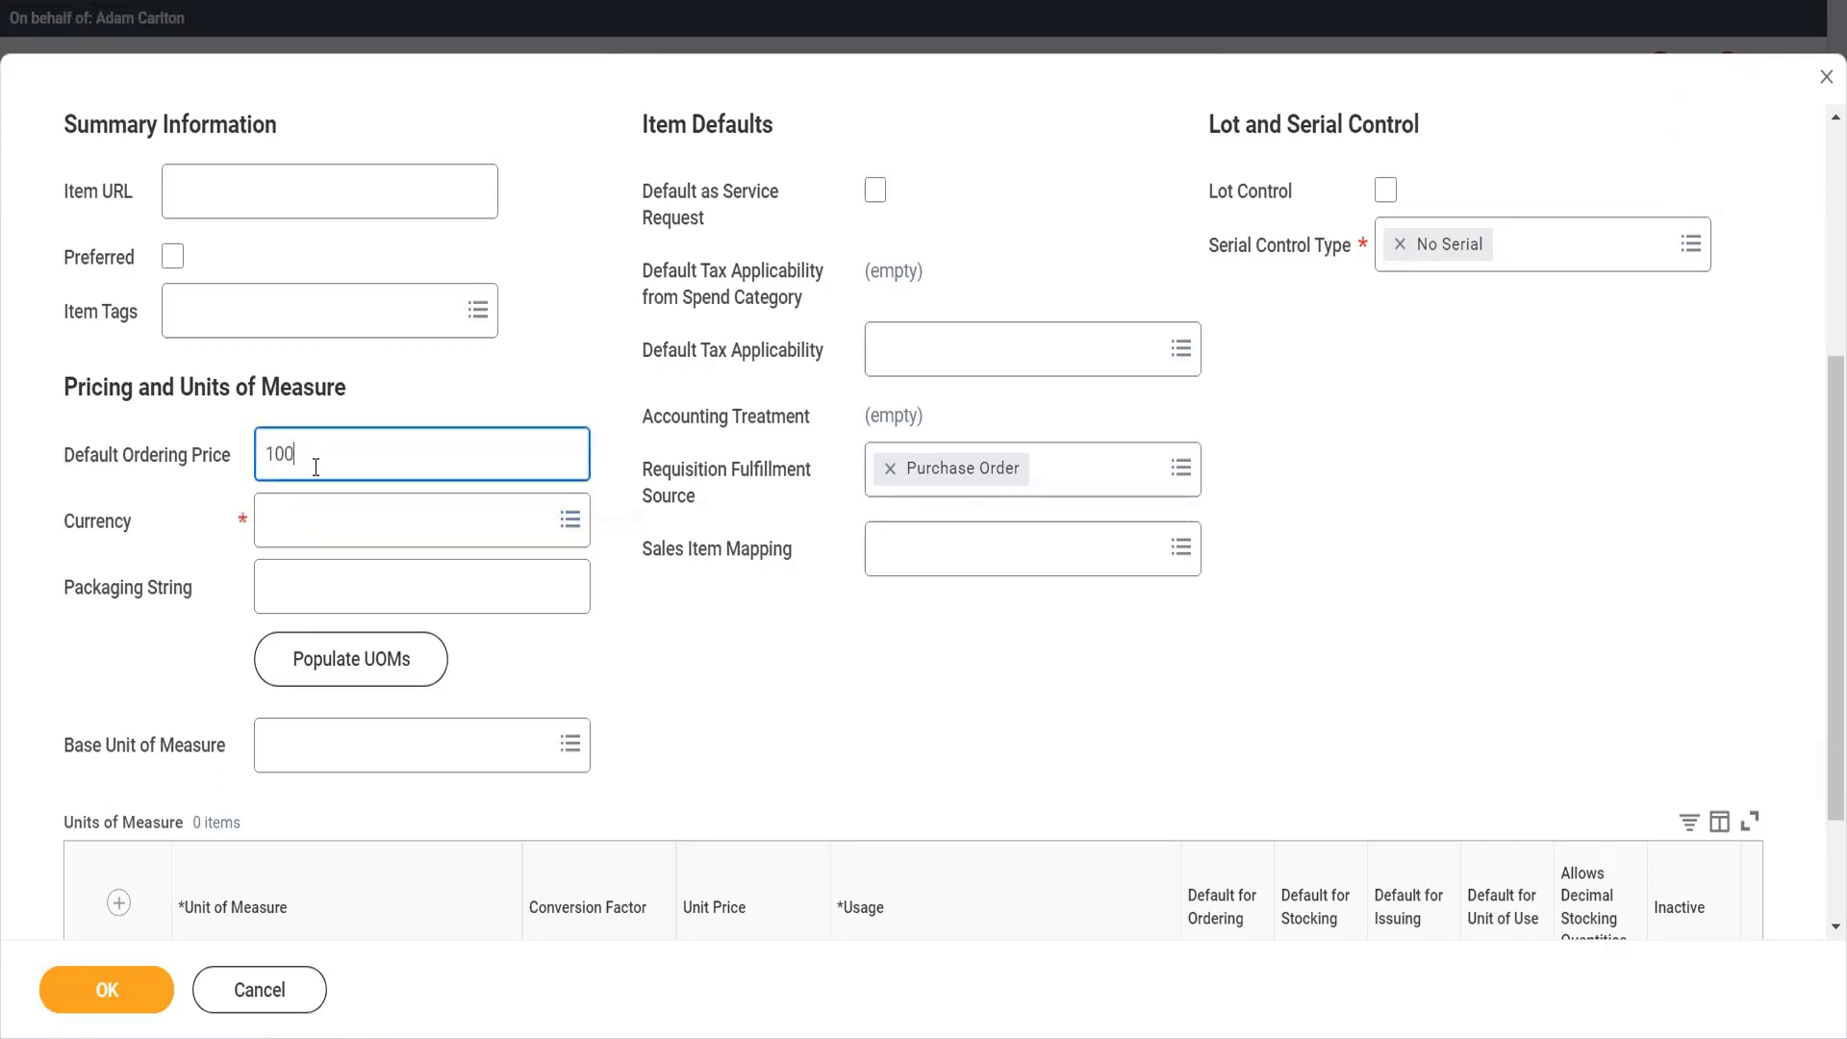
key(BackSpace)
key(BackSpace)
key(Tab)
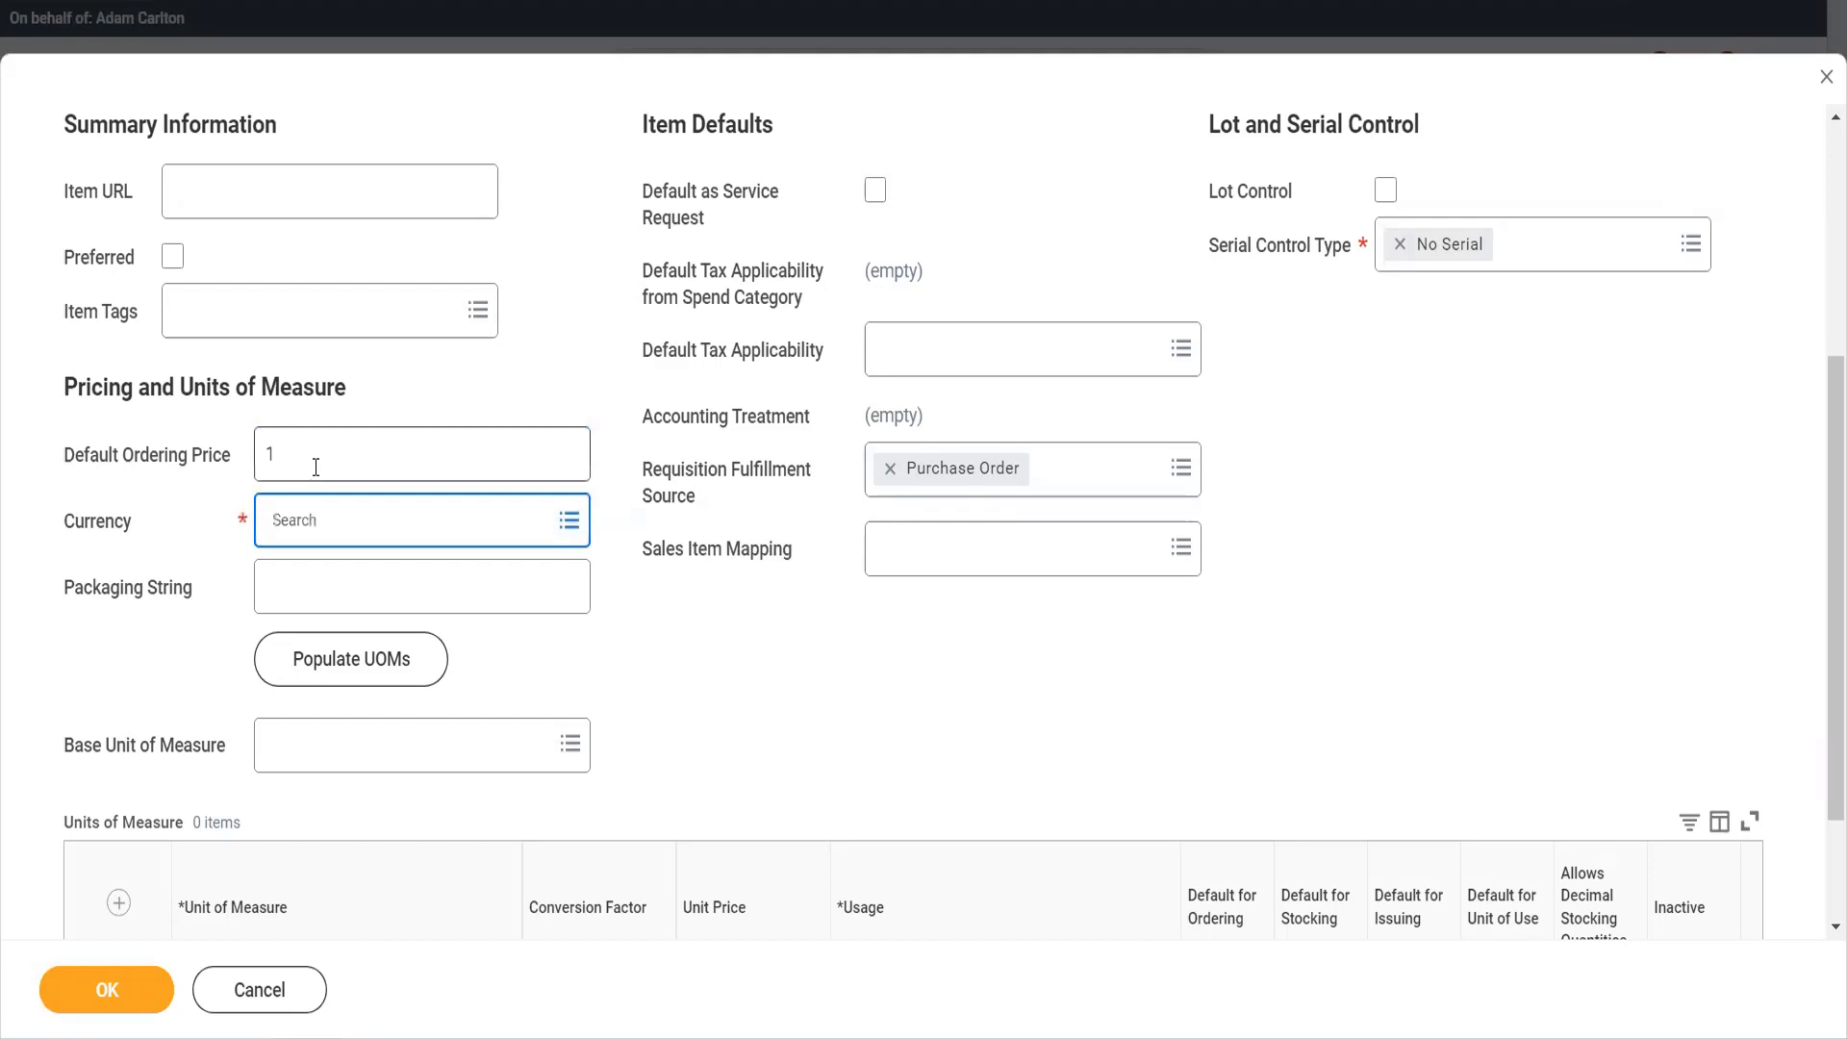
text(usd)
key(Return)
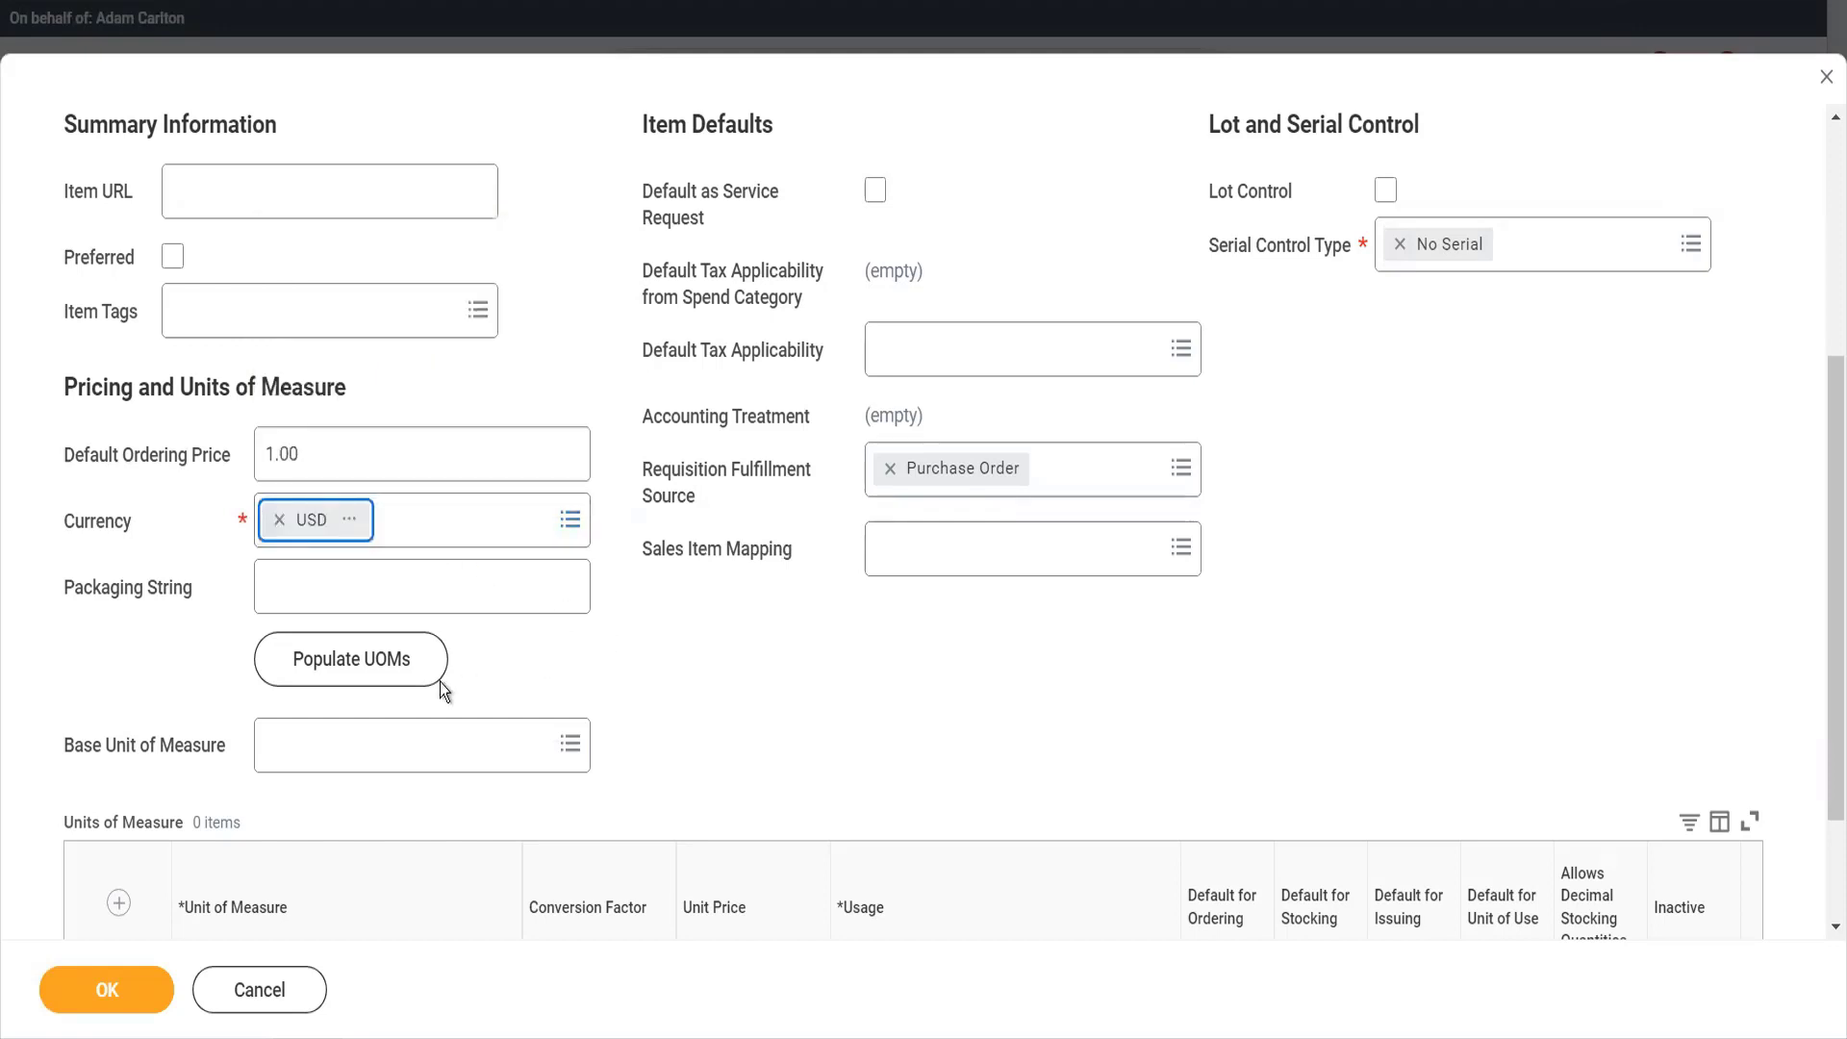
Set the purchase item's base unit of measure to Each
click(407, 741)
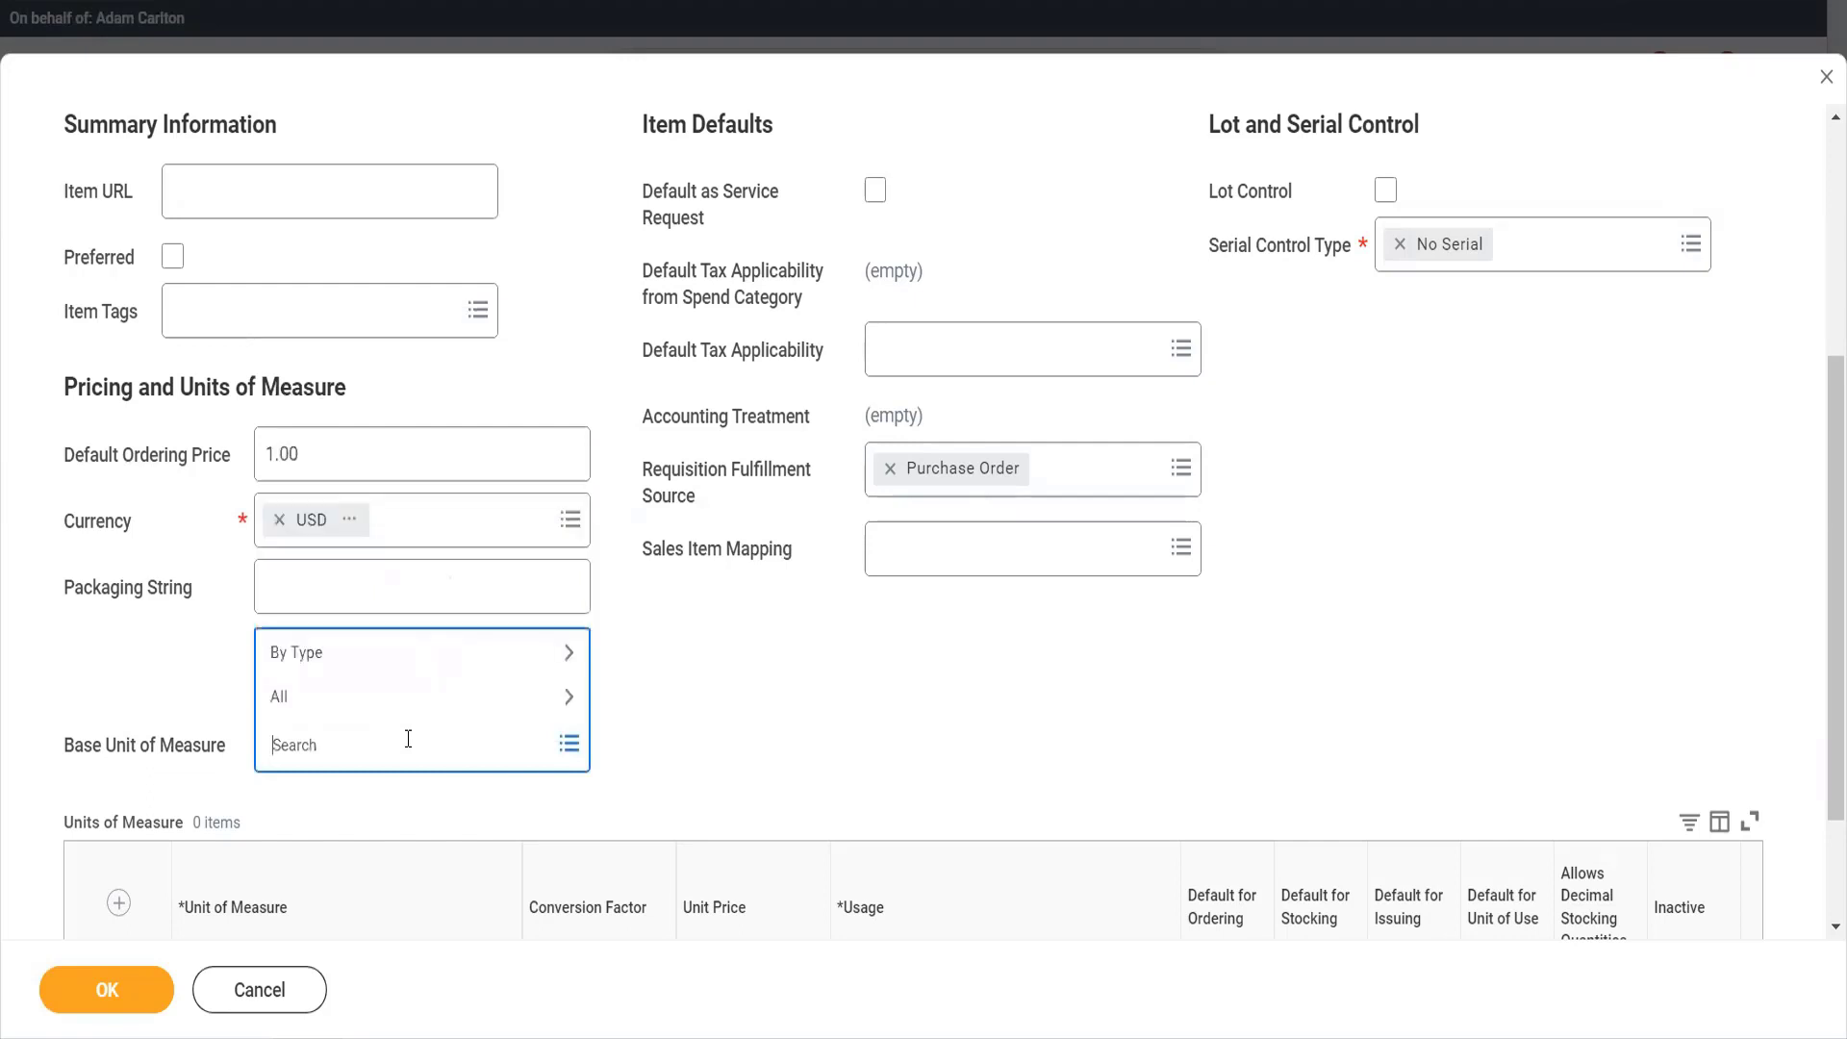
text(each)
key(Return)
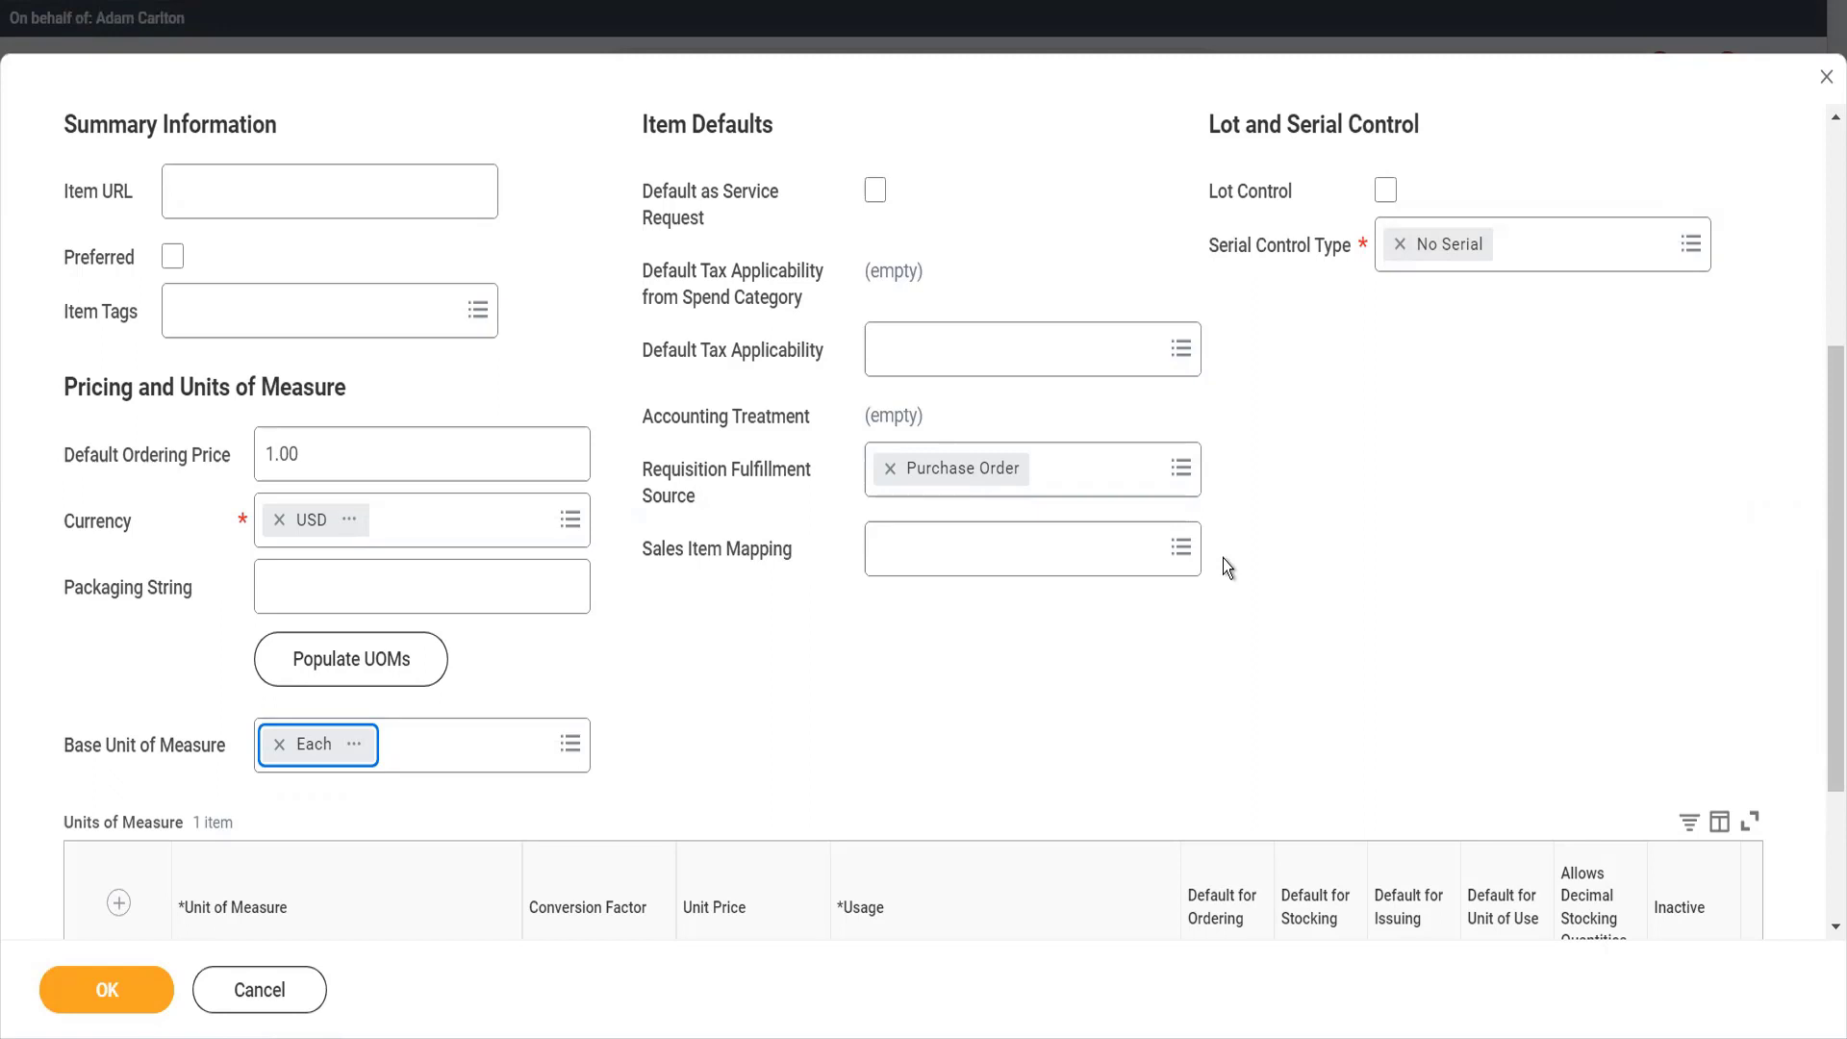
Set the unit price of the Each unit of measure to 100 and submit the purchase item
scroll(1222, 557, down, 3)
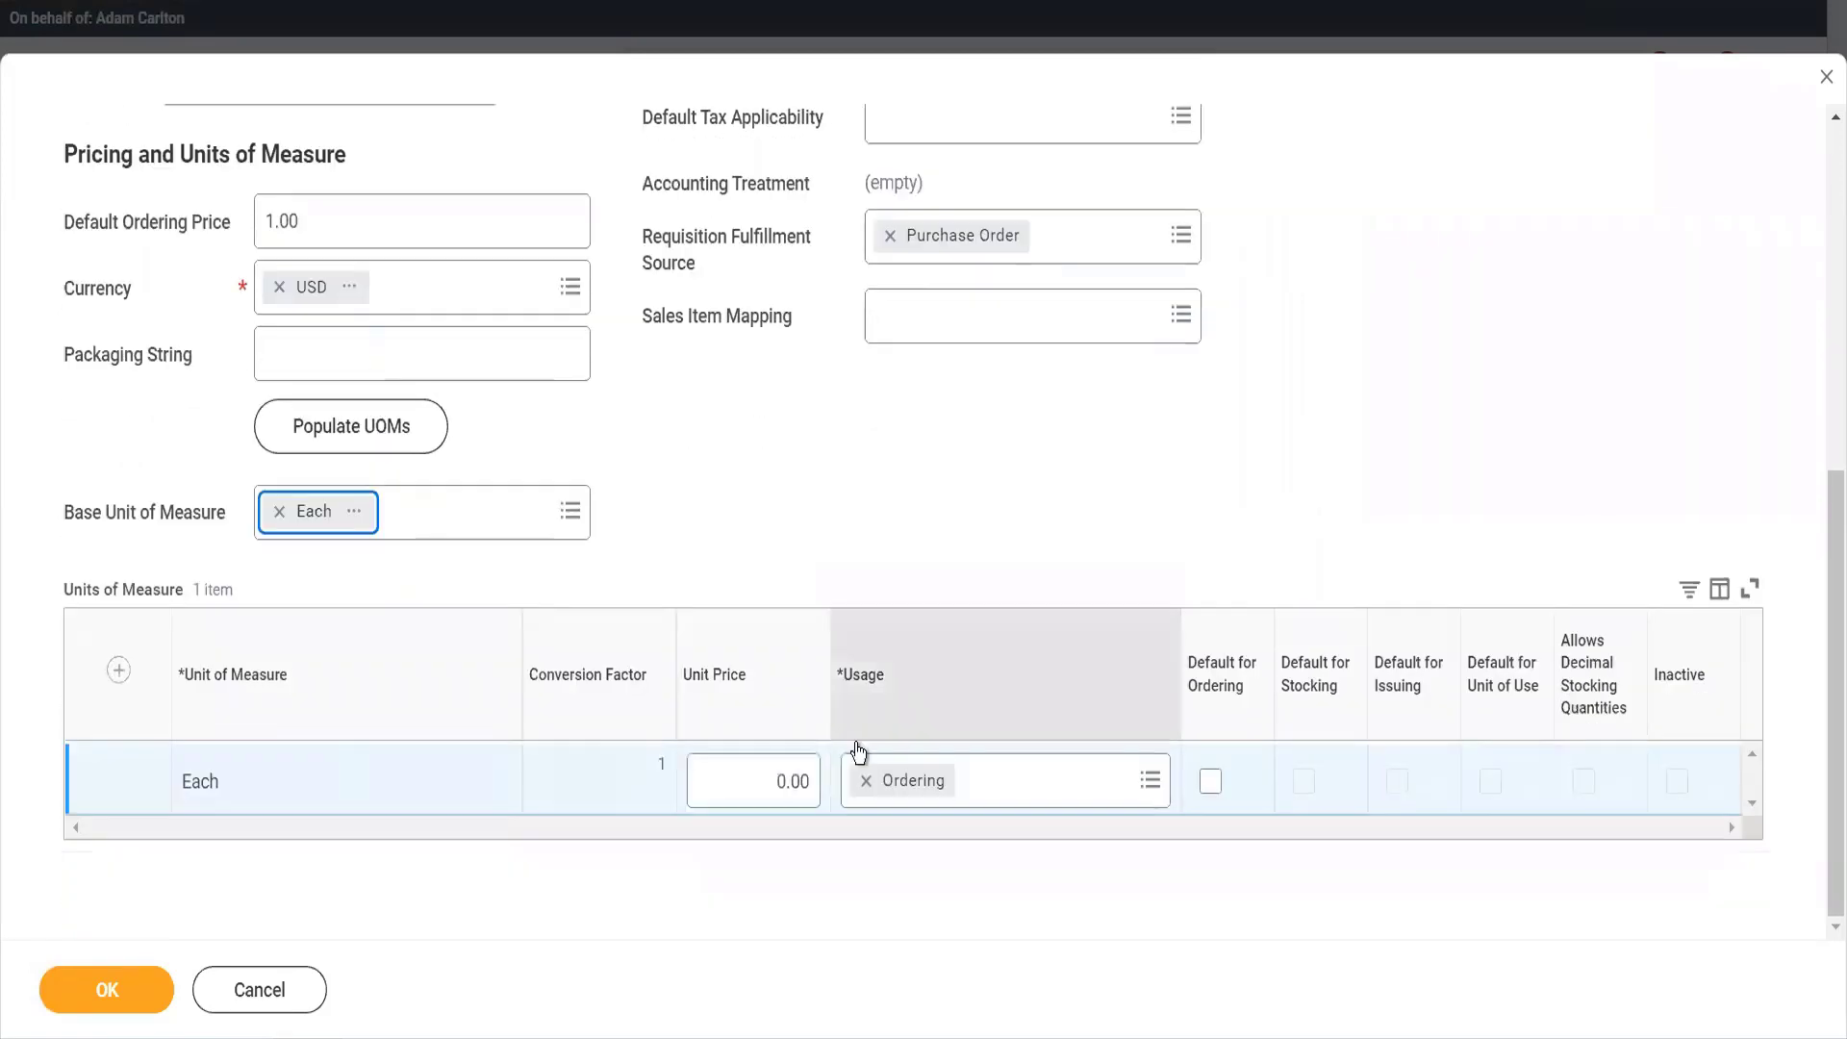
click(779, 779)
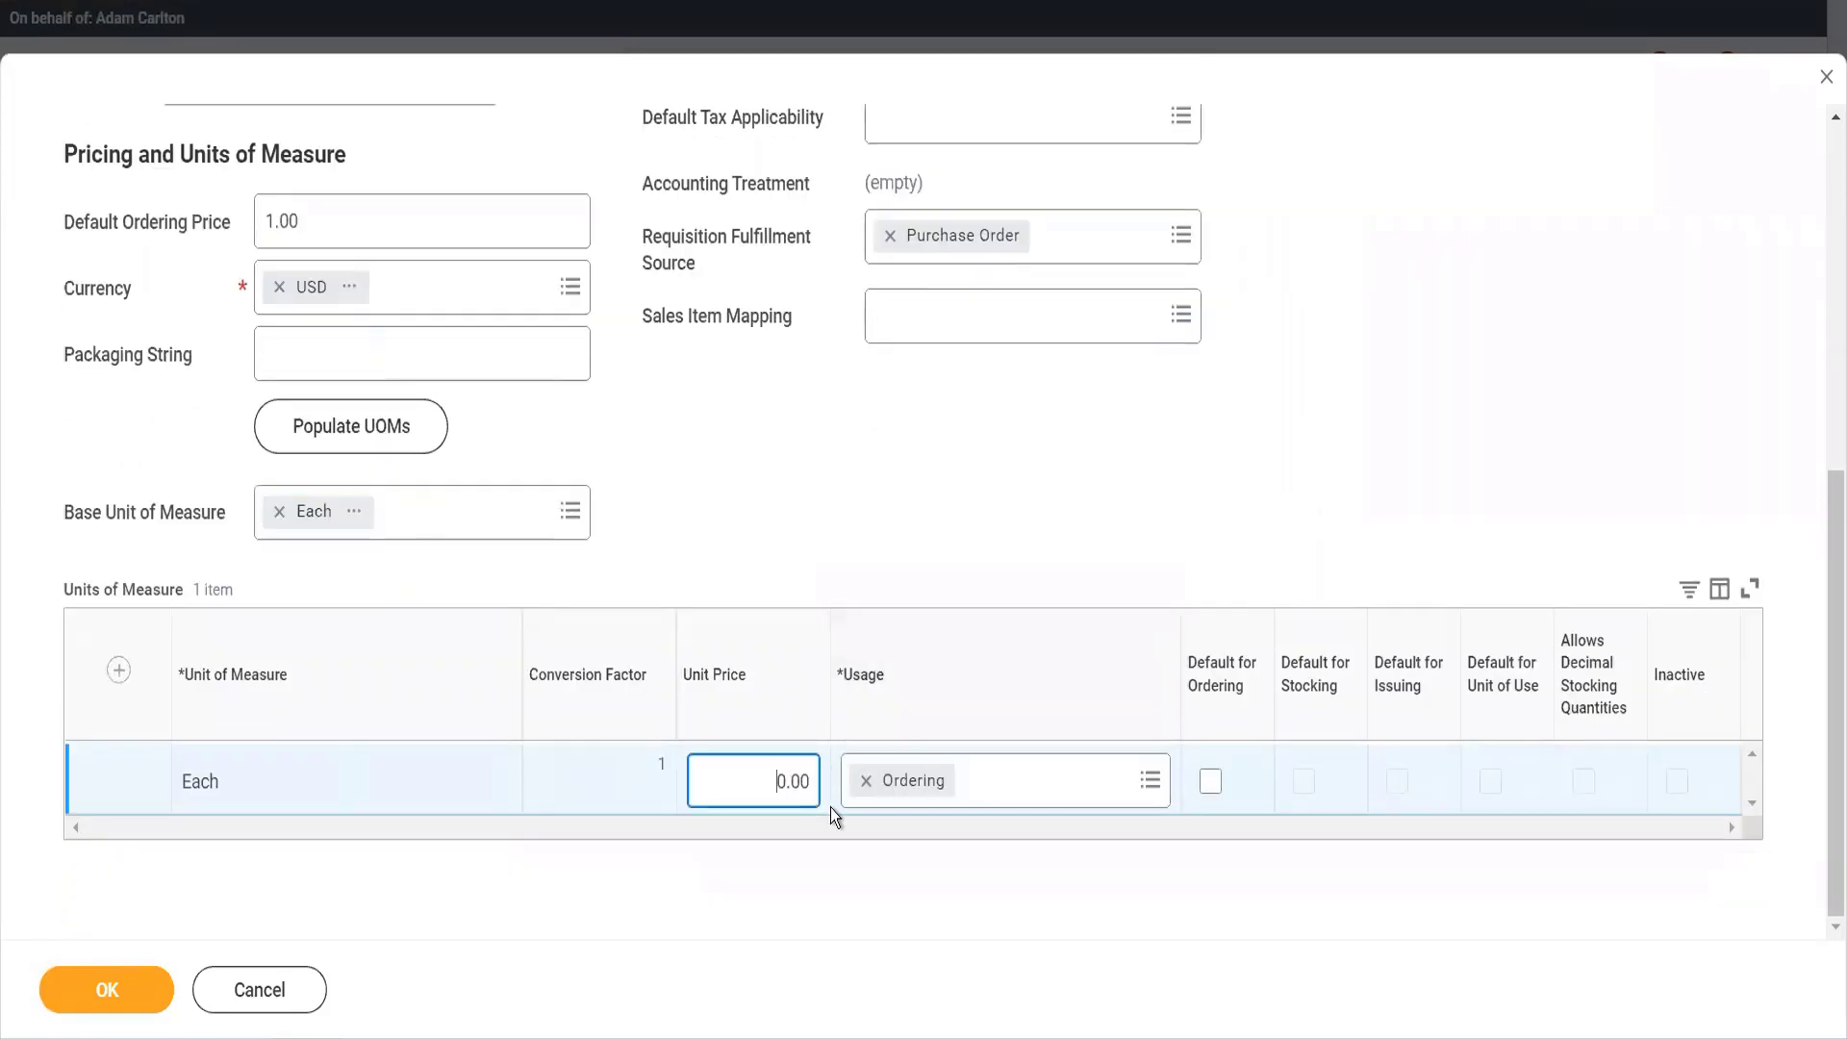
text(100)
key(Tab)
click(829, 806)
key(Tab)
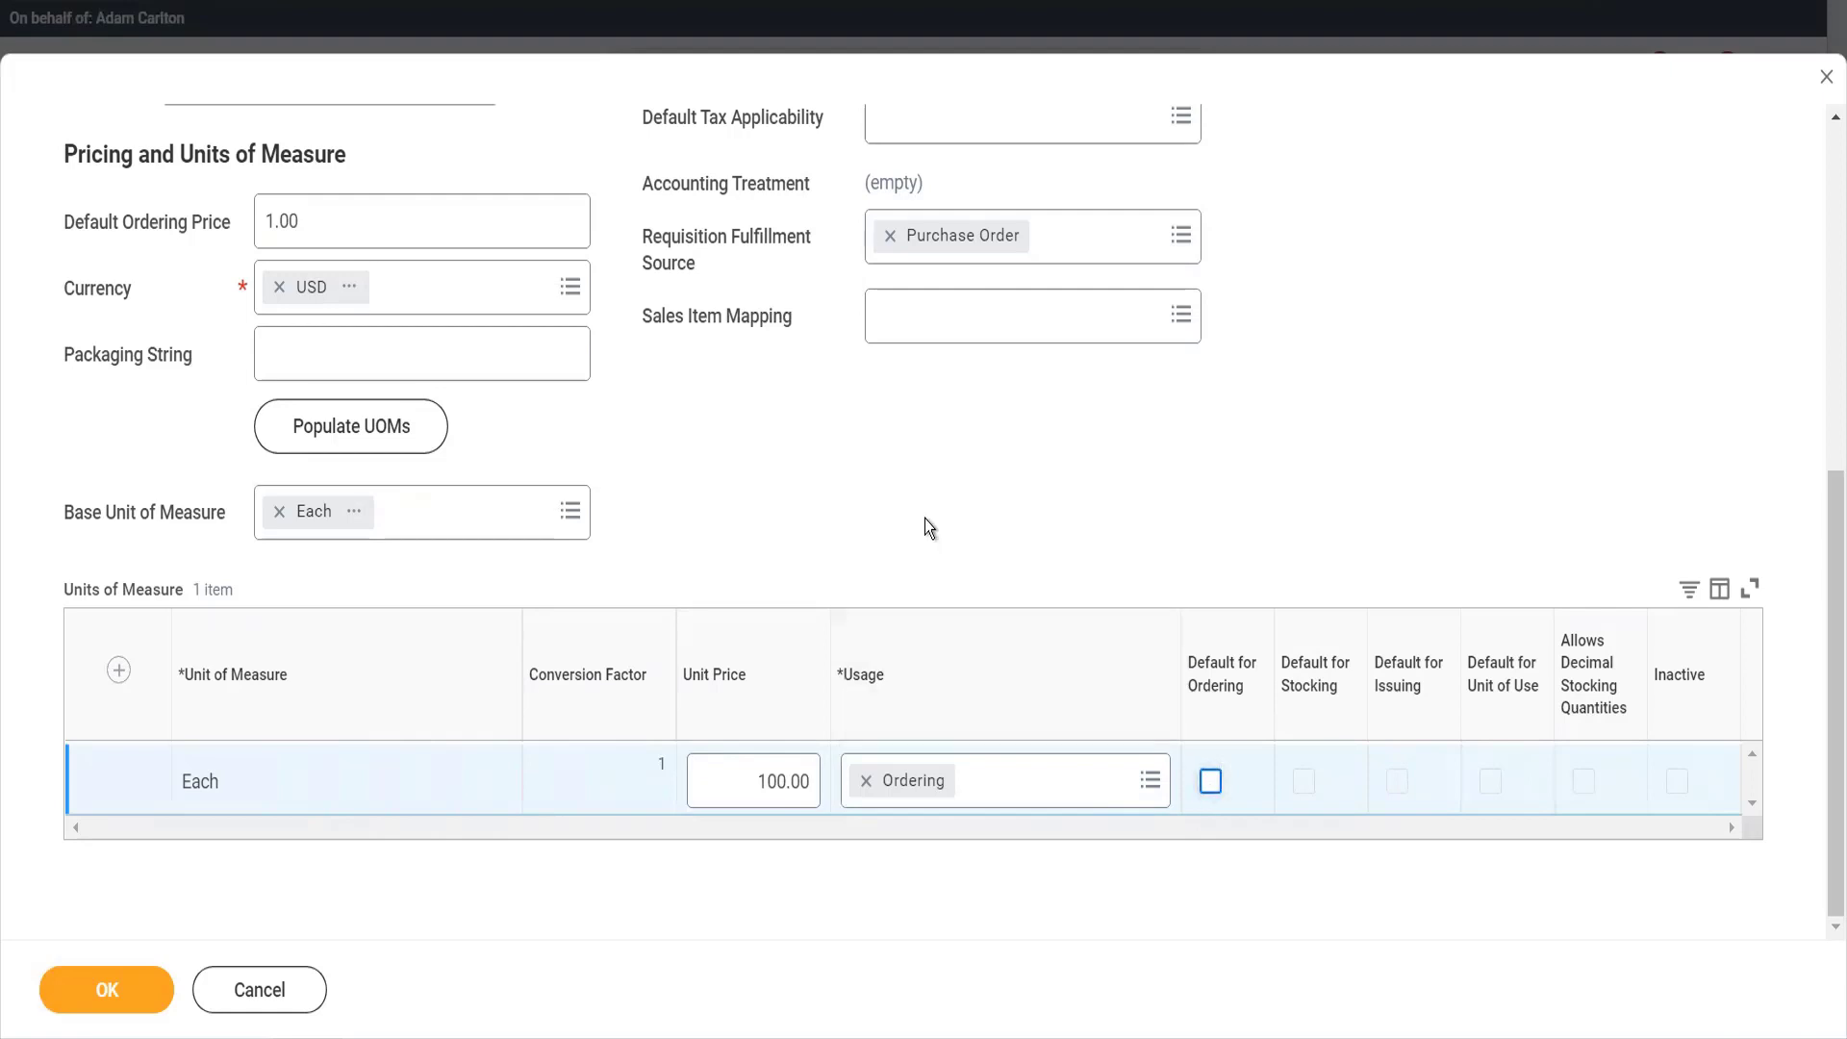
scroll(925, 520, up, 4)
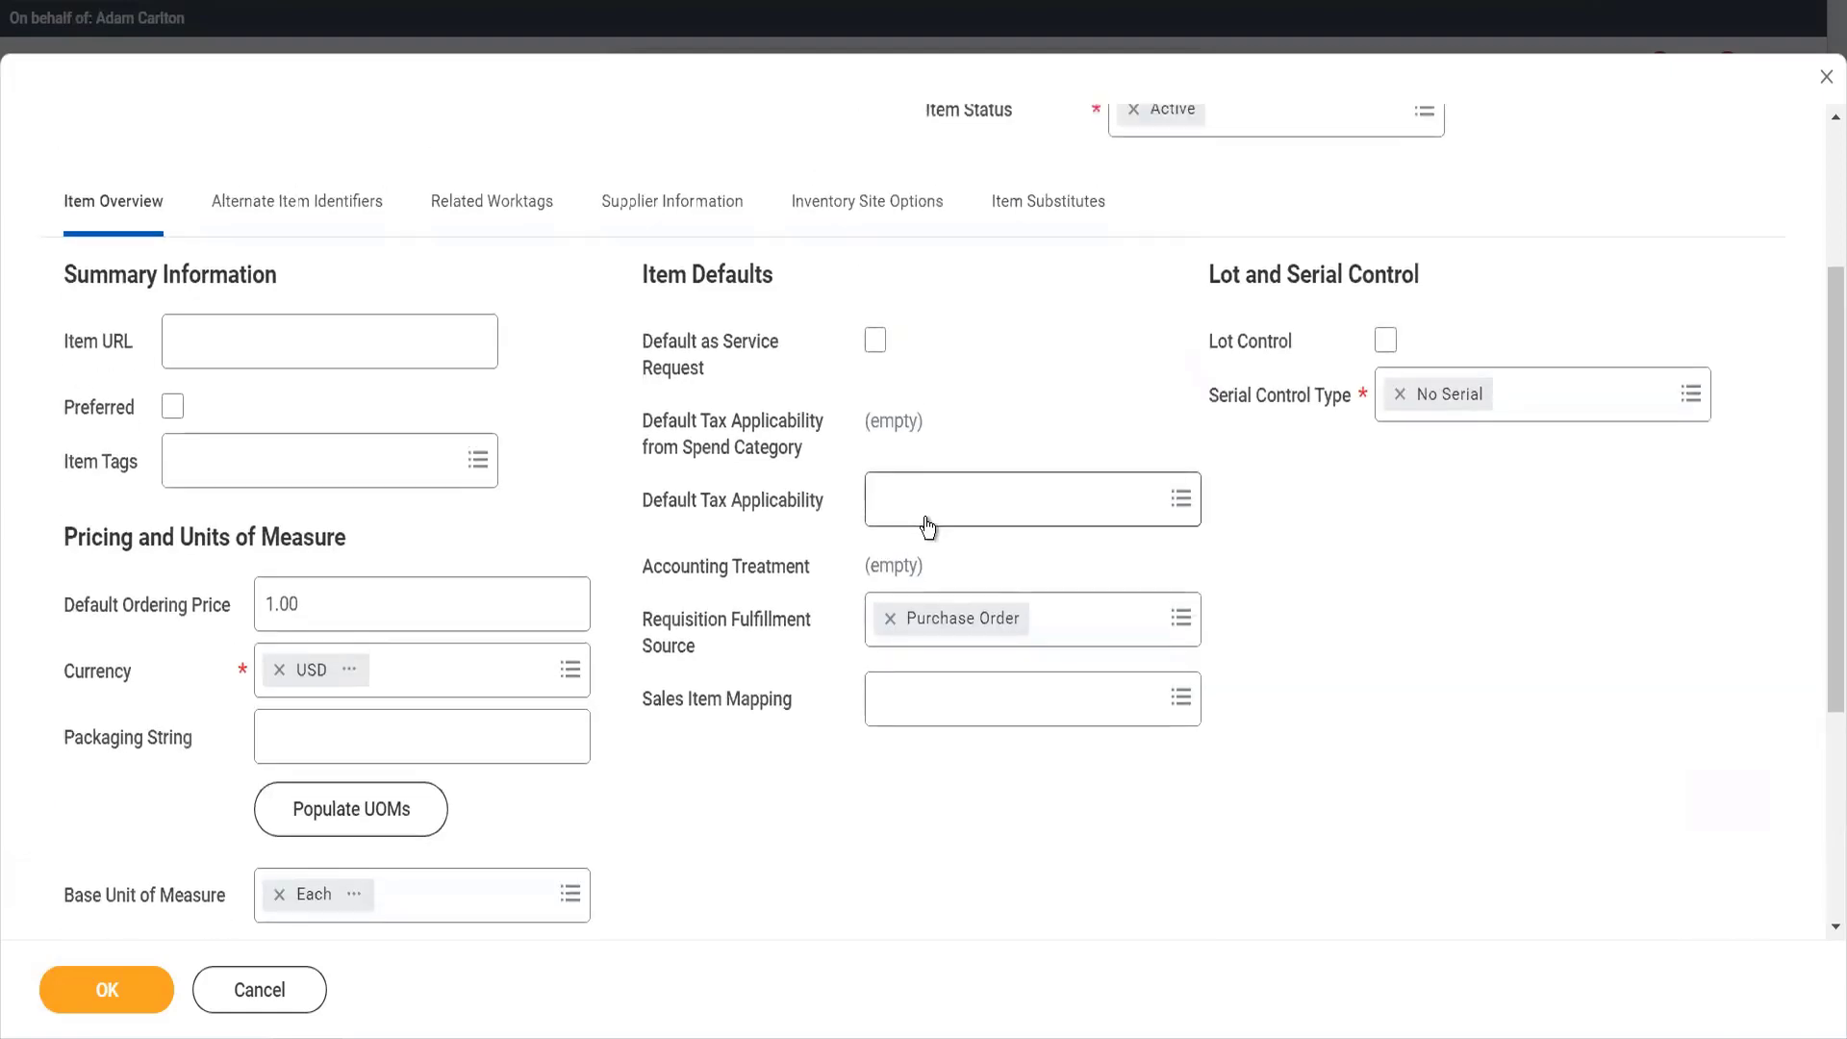
scroll(925, 525, down, 2)
scroll(939, 635, down, 3)
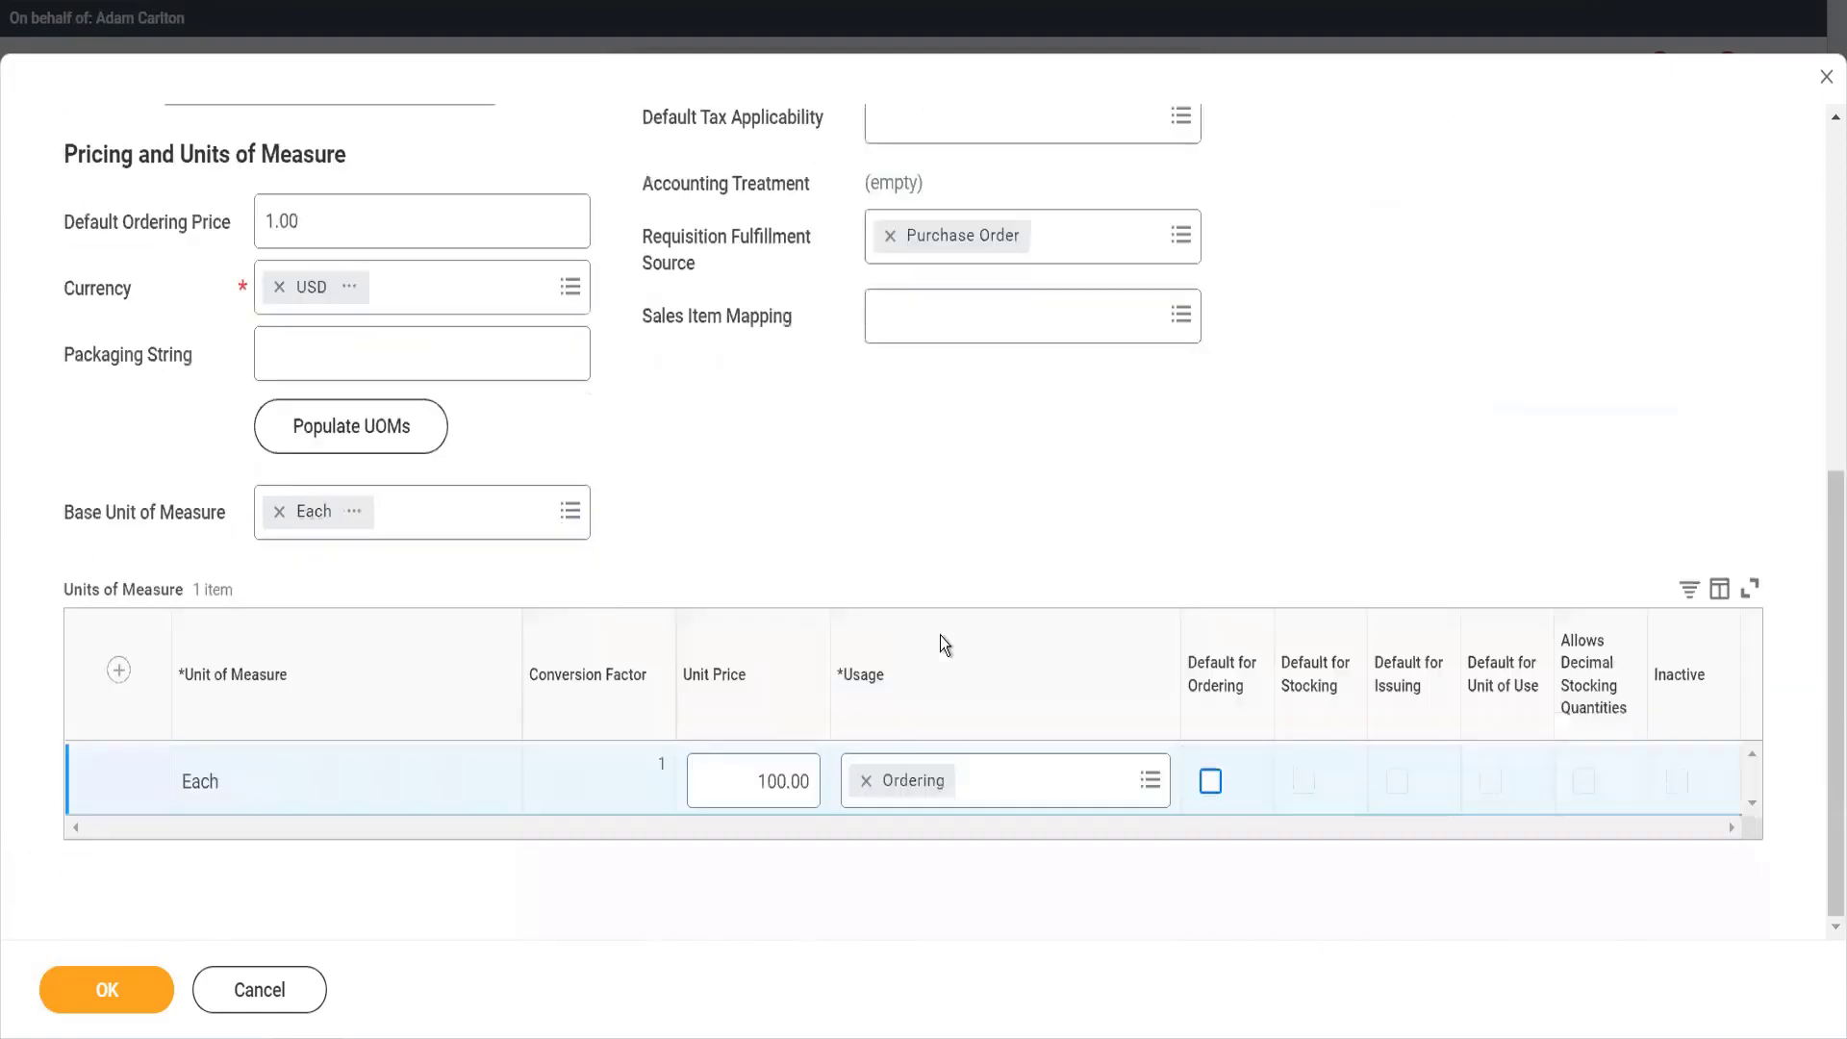
click(132, 992)
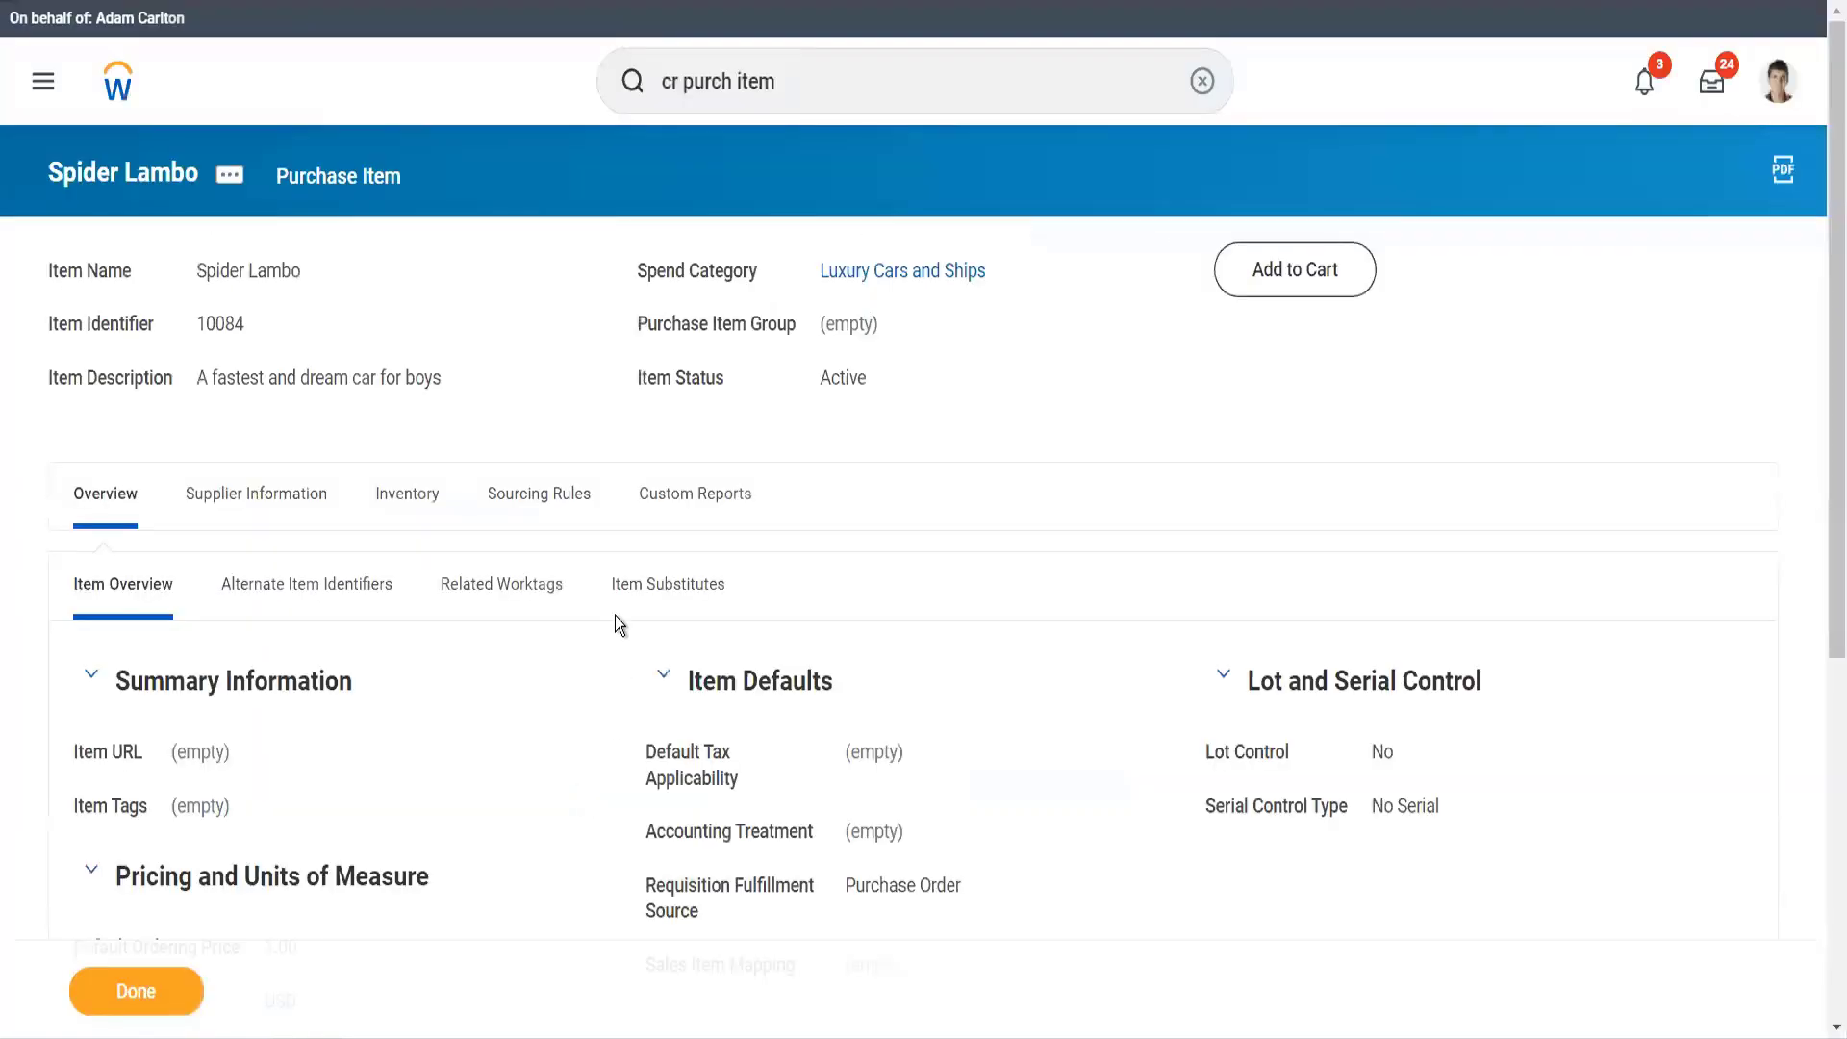
Search for "view acc post rule" and open the View Account Posting Rule Set report
click(858, 76)
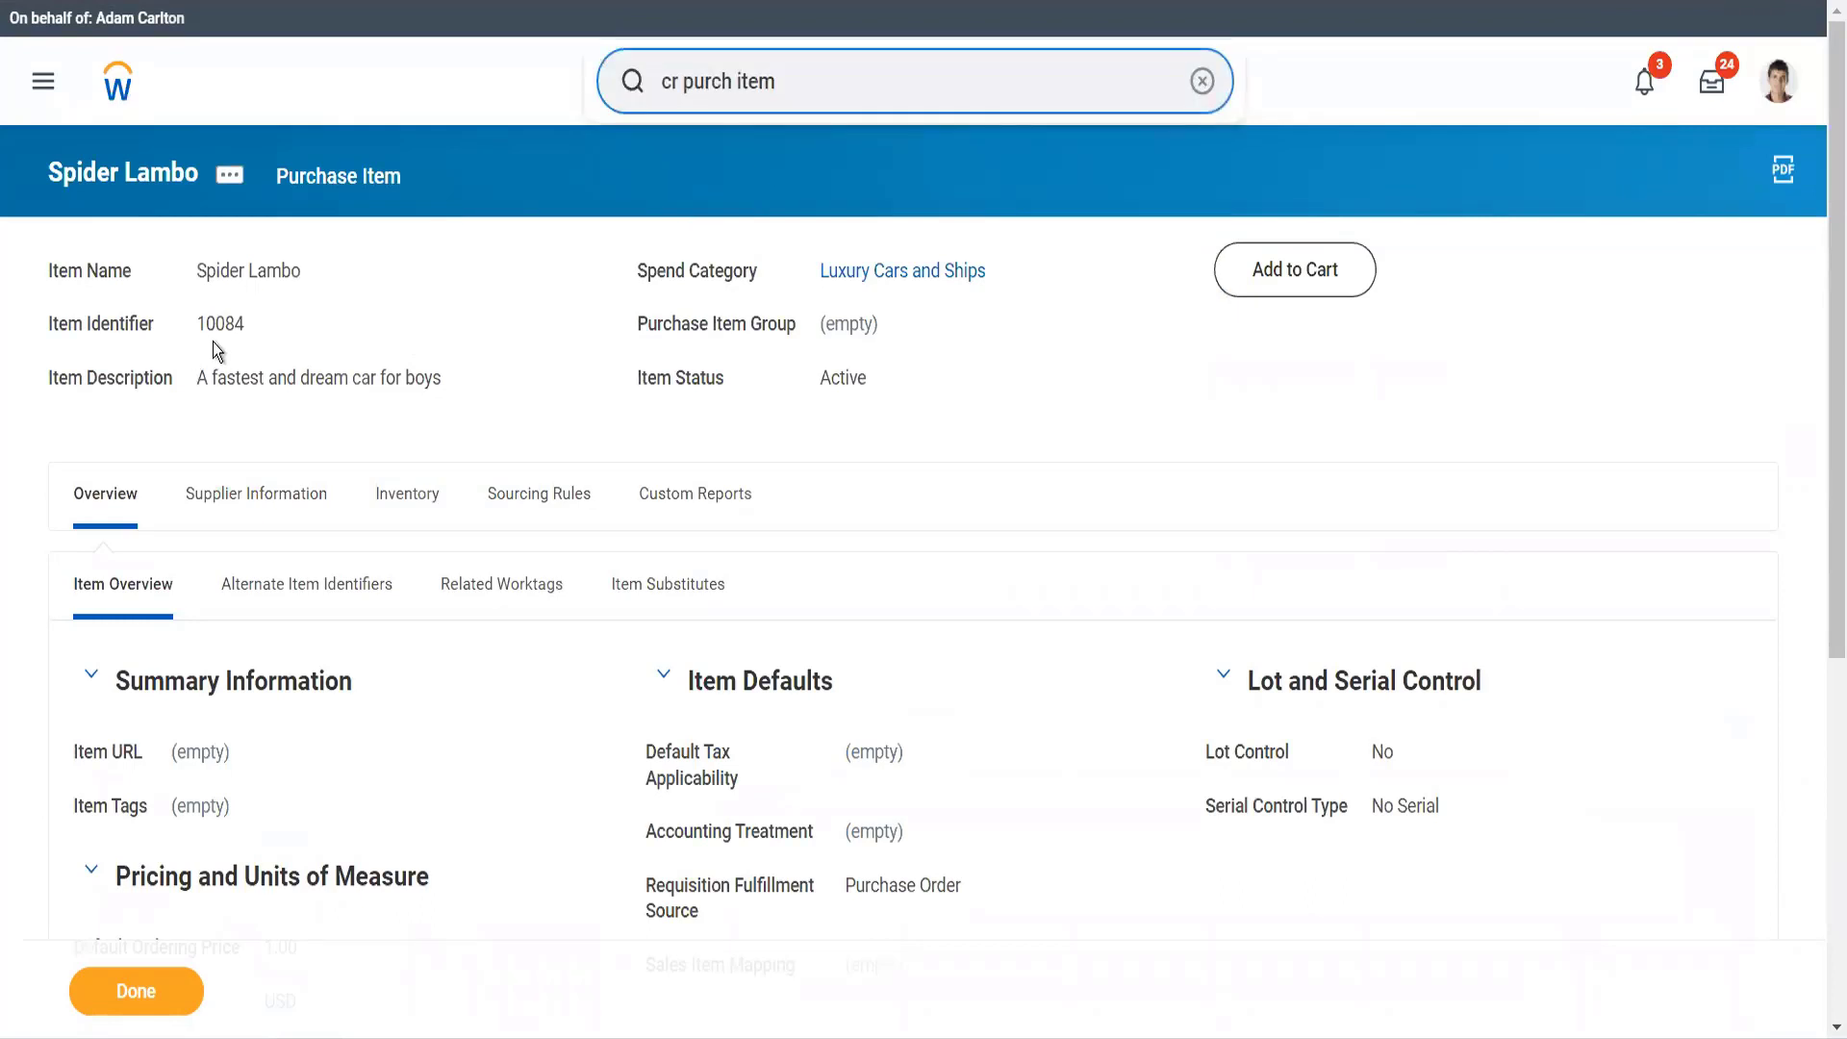
drag(811, 88, 668, 88)
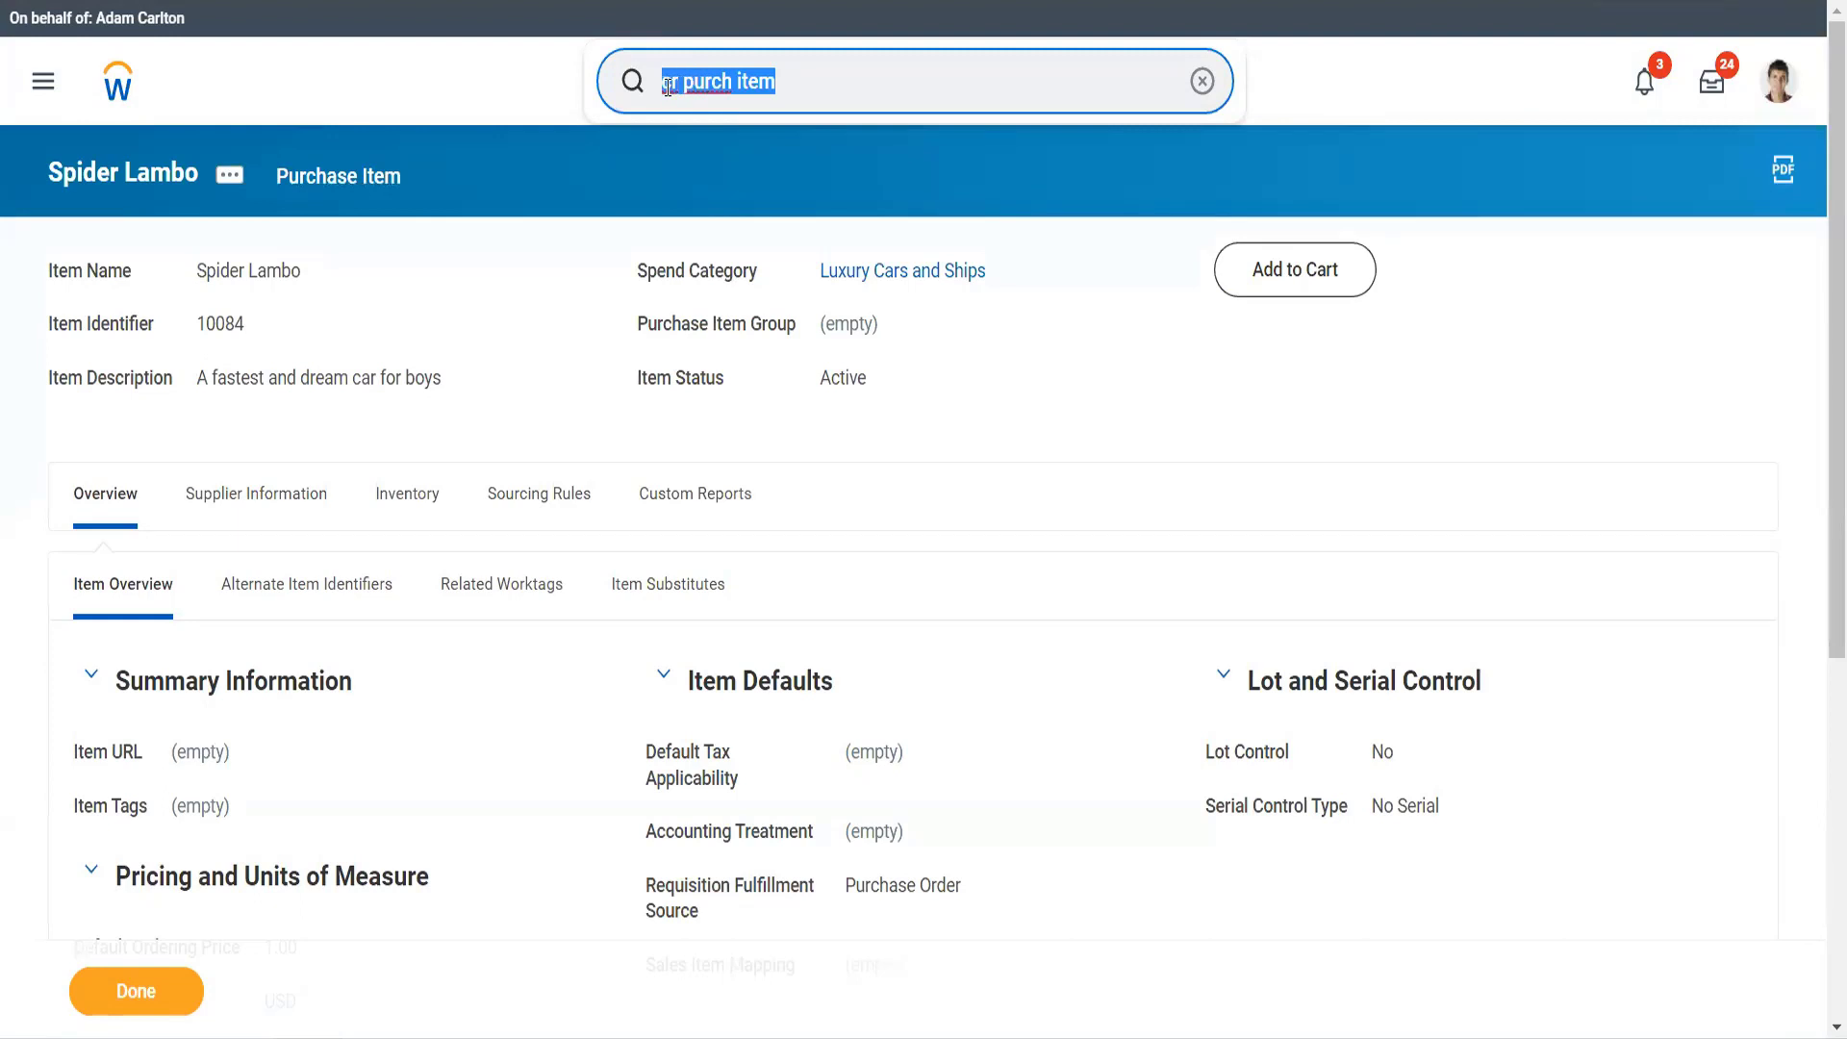
key(BackSpace)
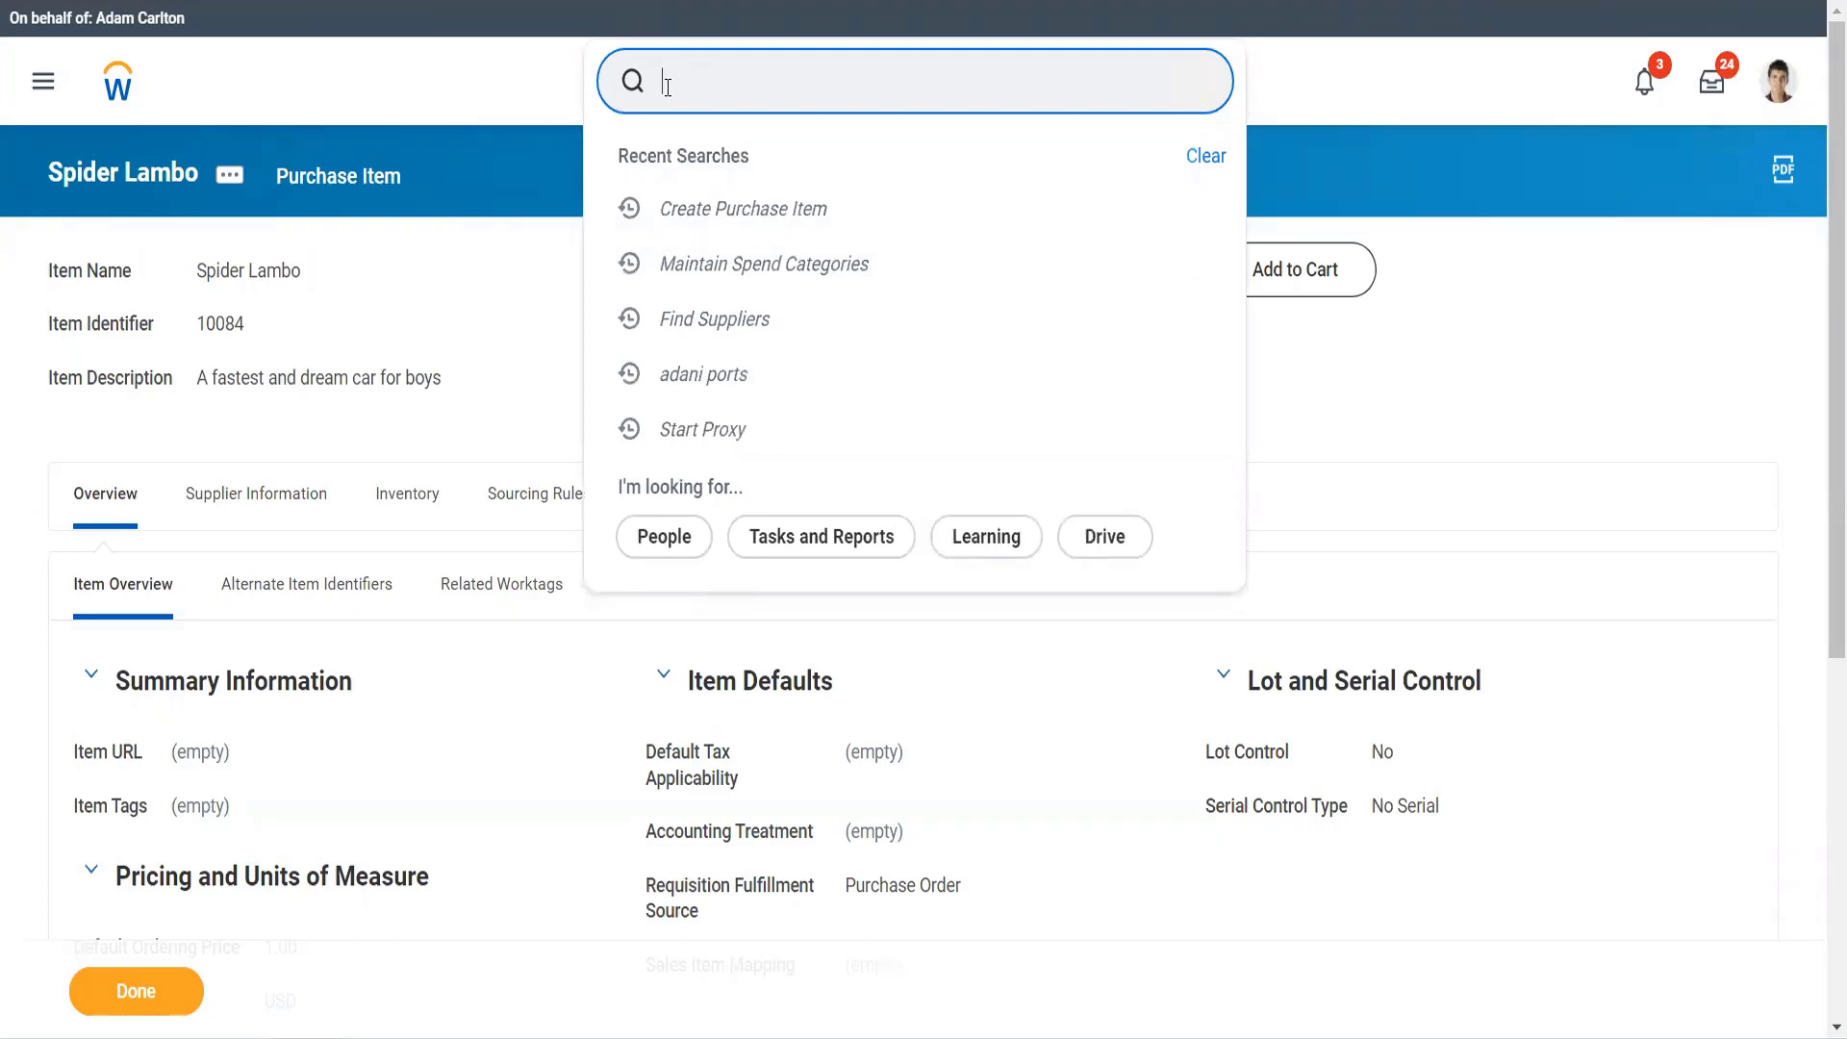
text(view acc p)
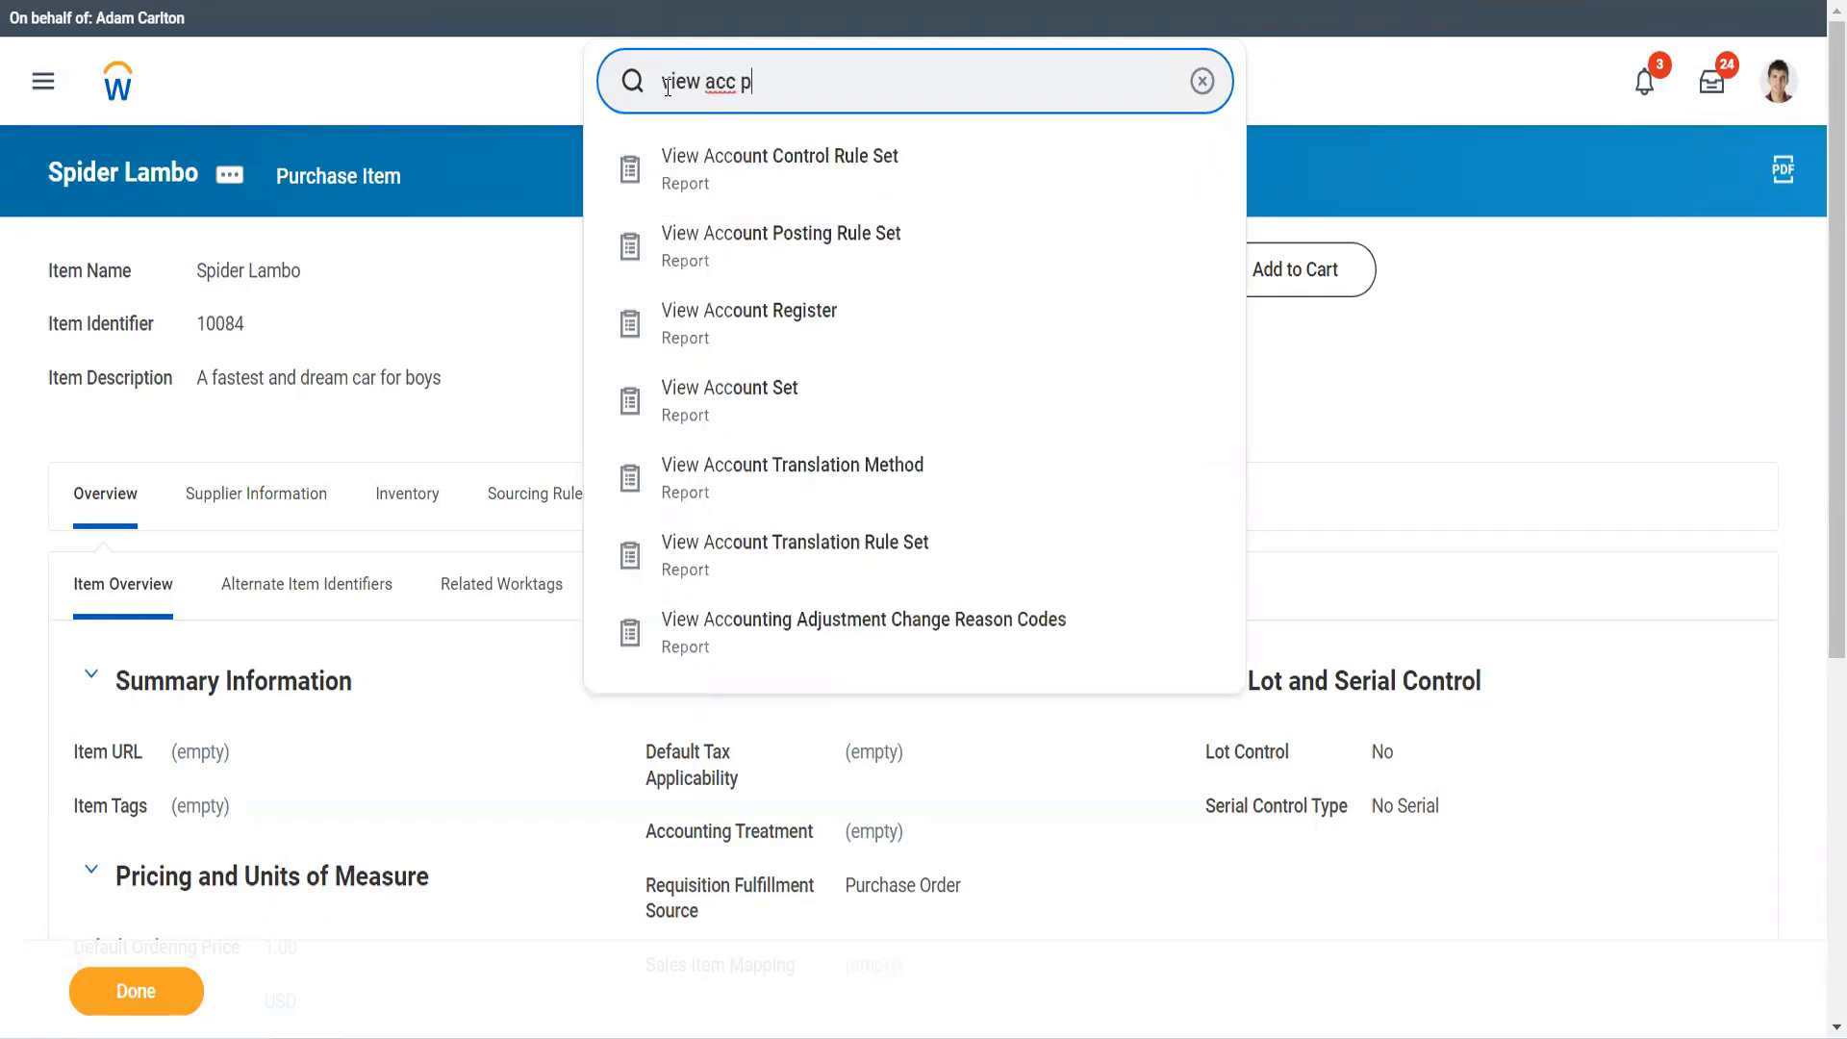
text(ost rule)
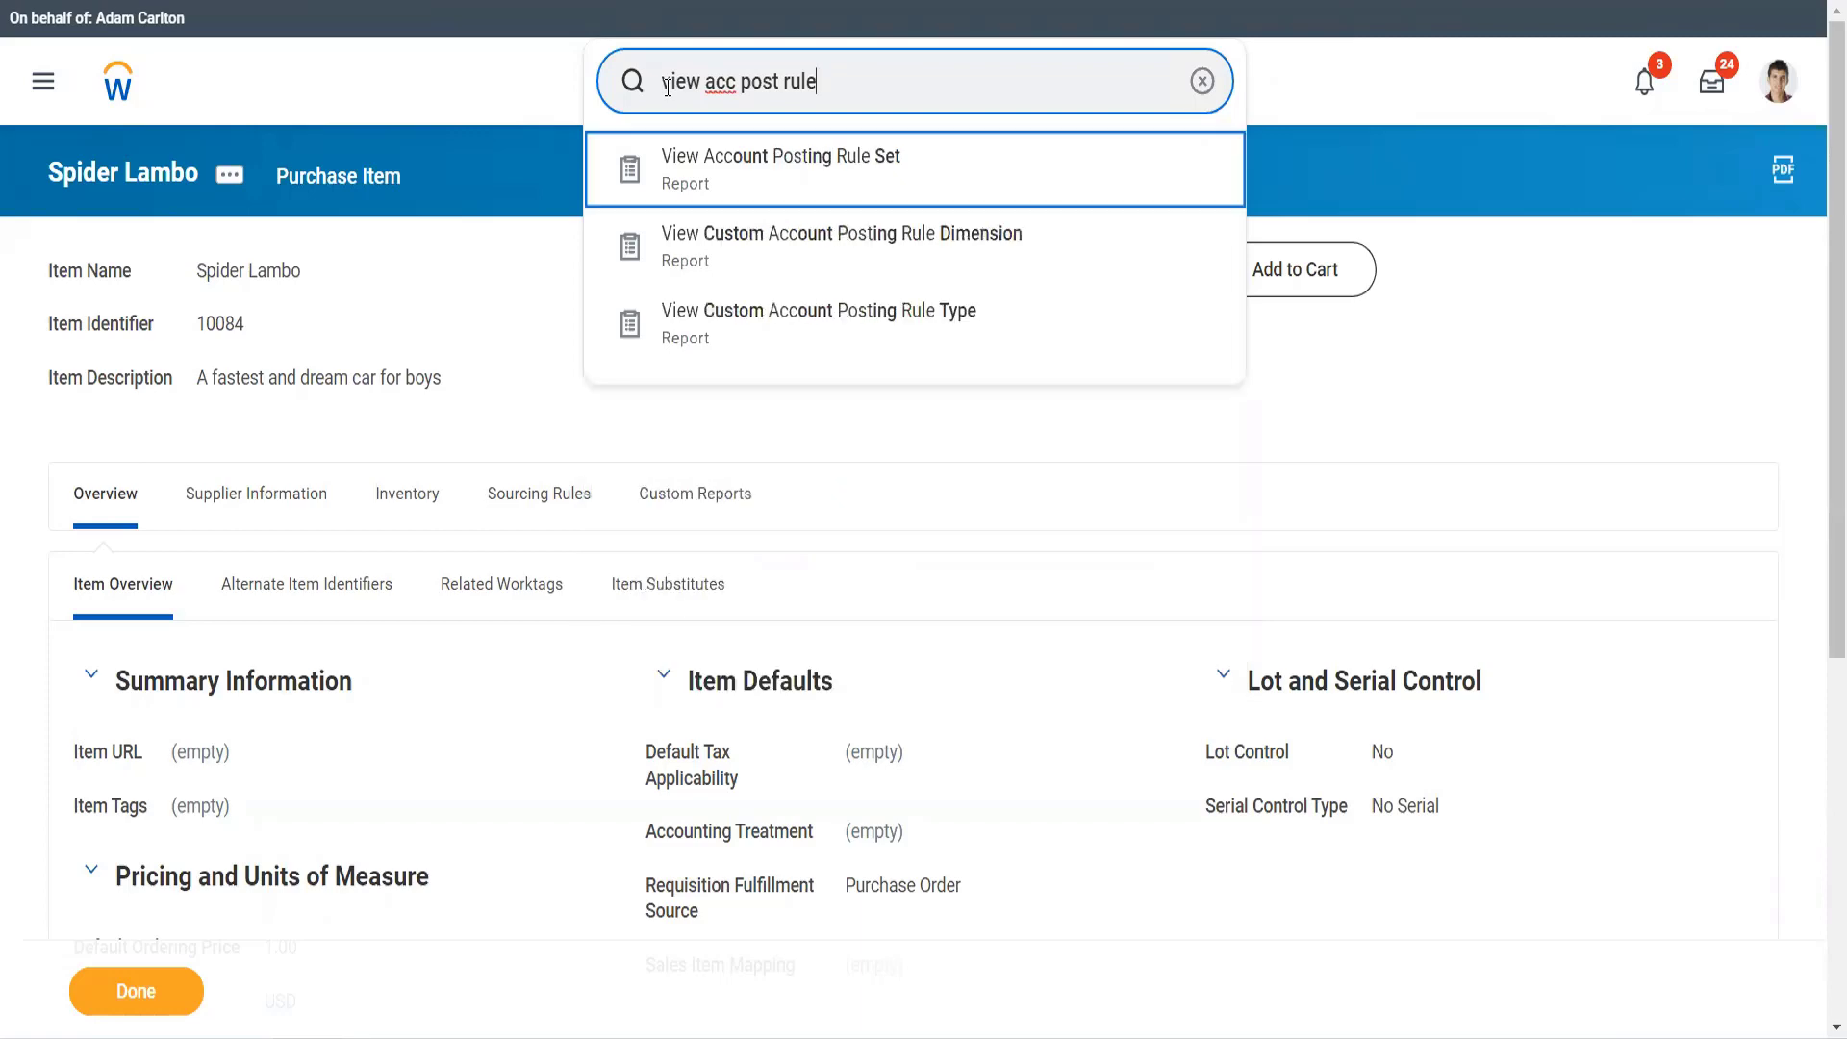
key(Return)
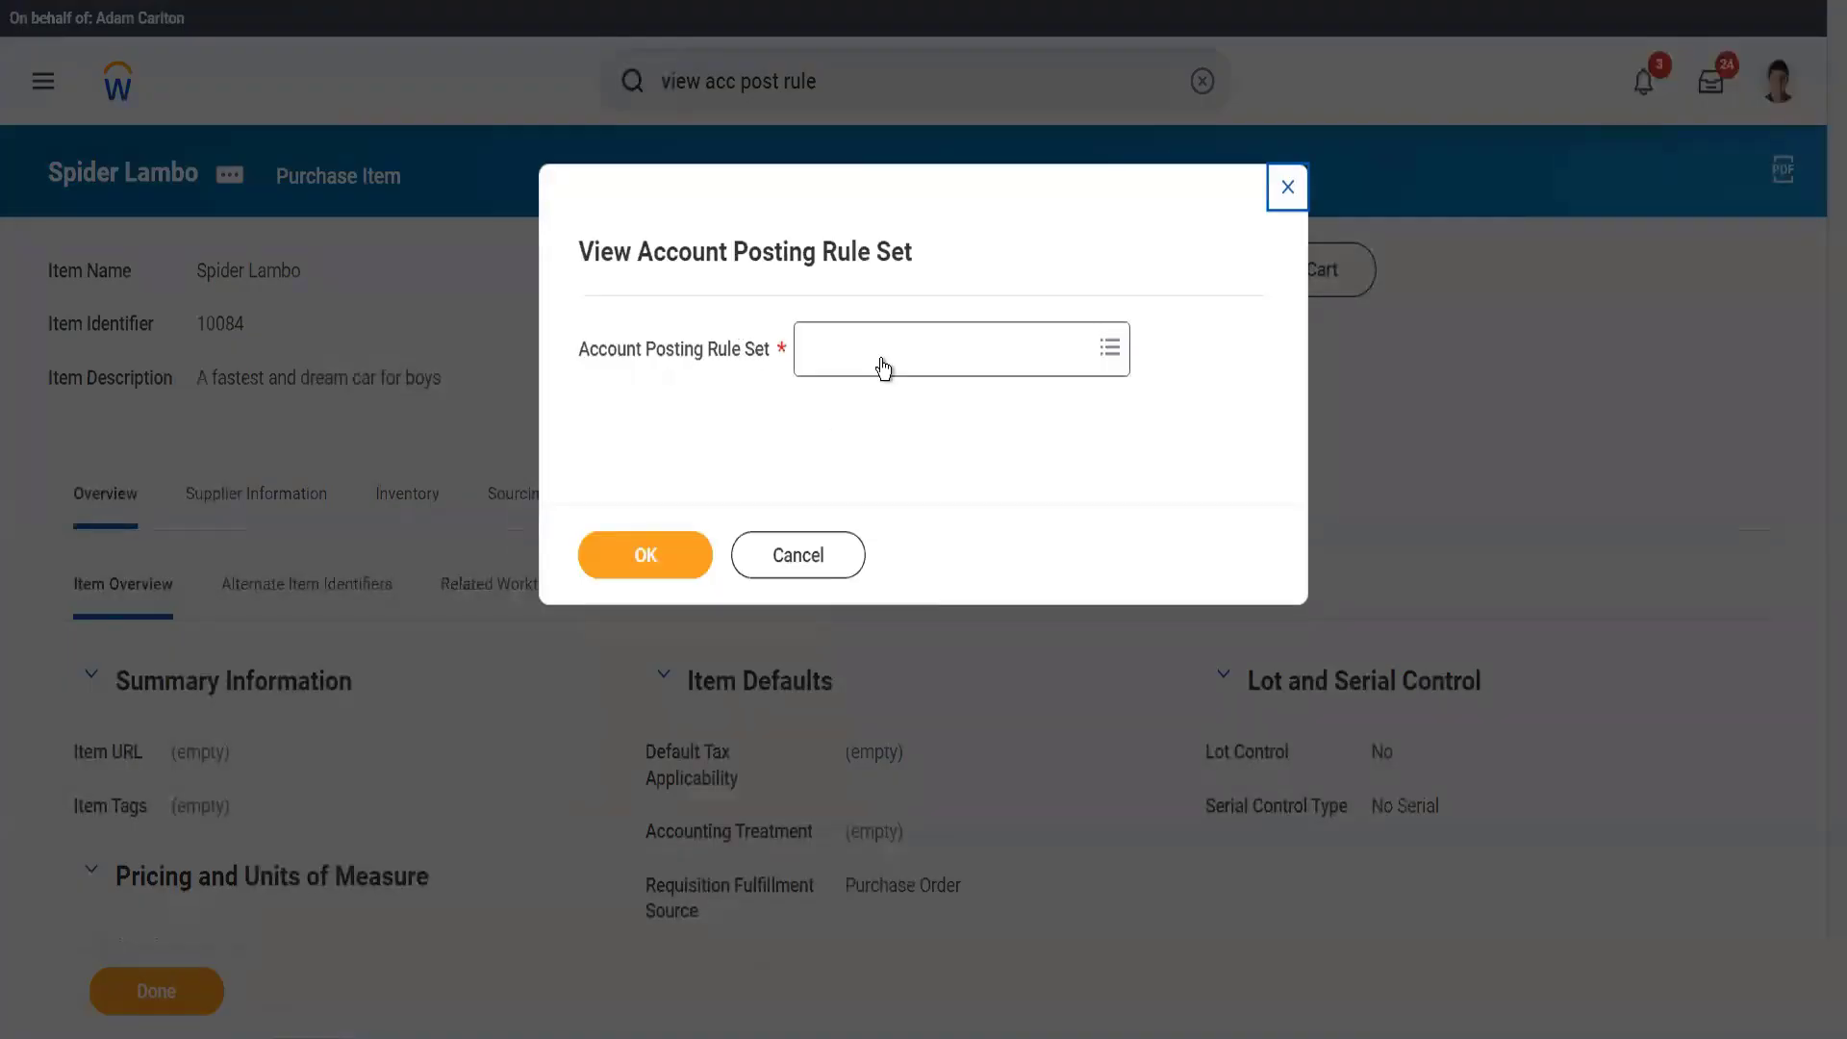
Choose Standard Corporate Account Posting Rule as the account posting rule set and view it
click(883, 366)
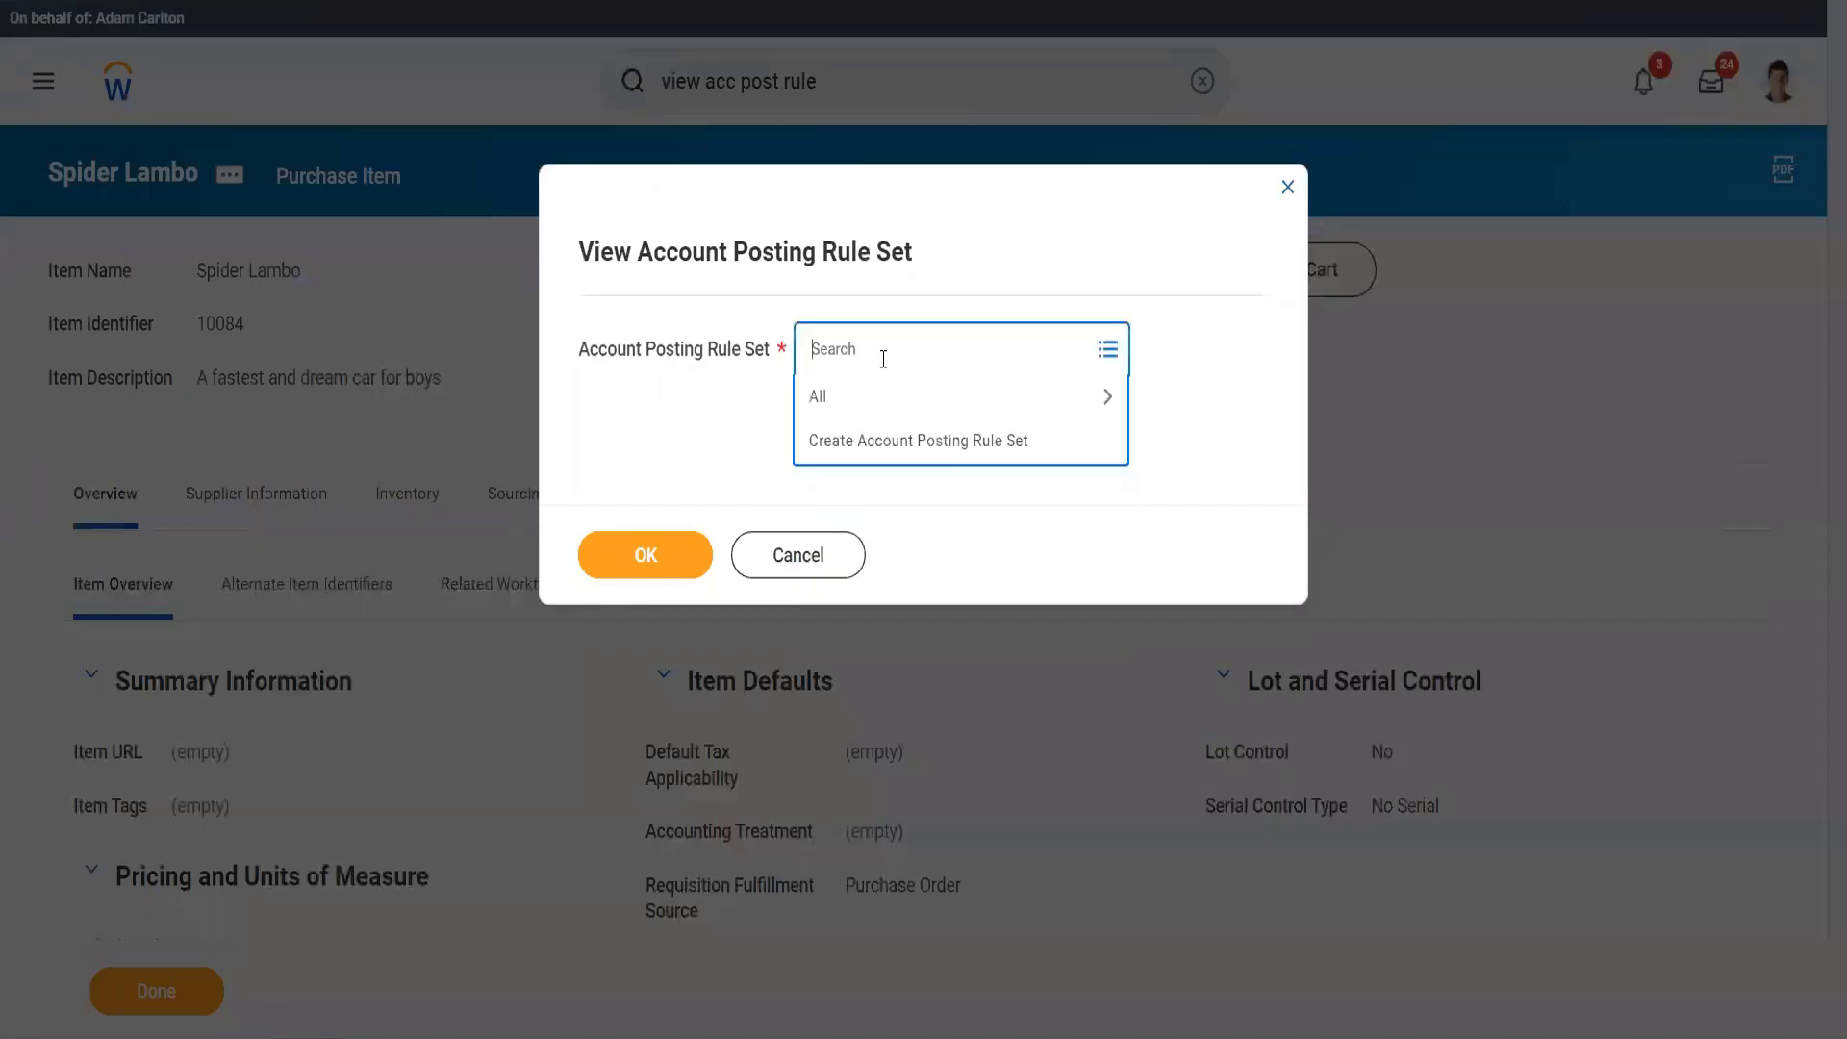
text(st)
key(BackSpace)
key(BackSpace)
click(875, 394)
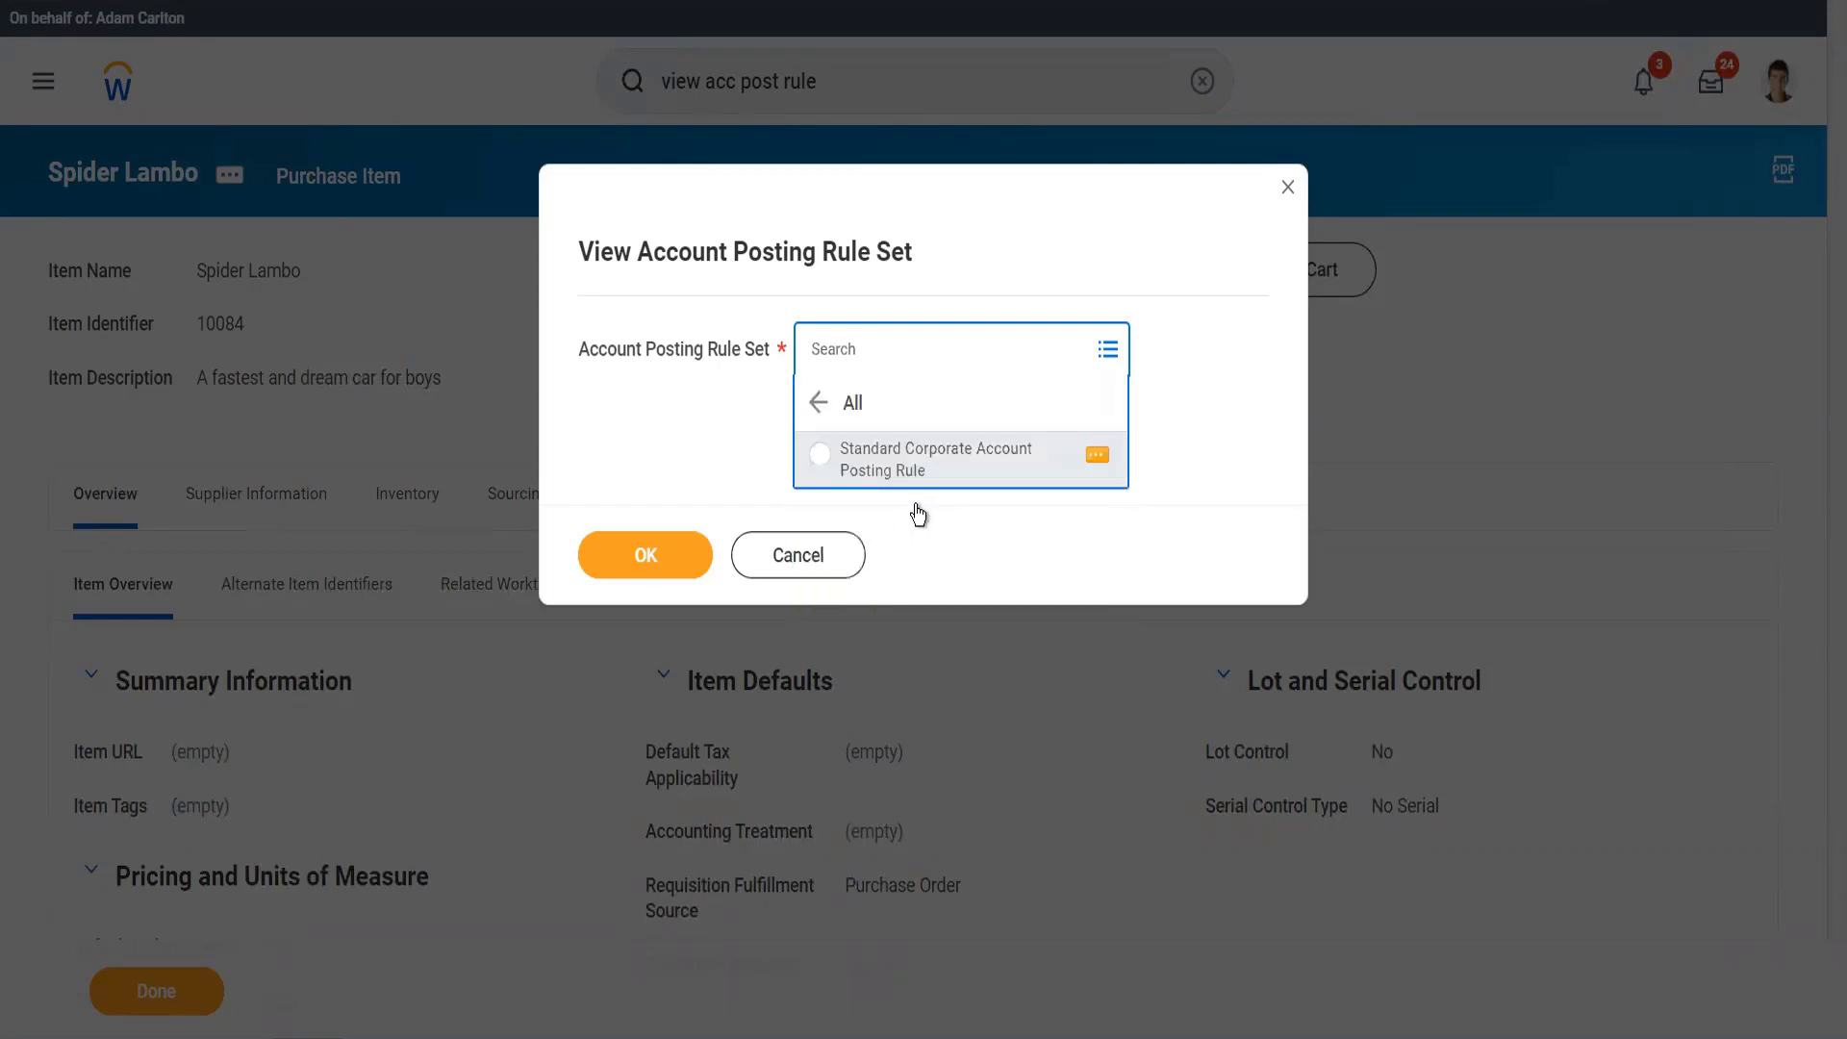
click(904, 481)
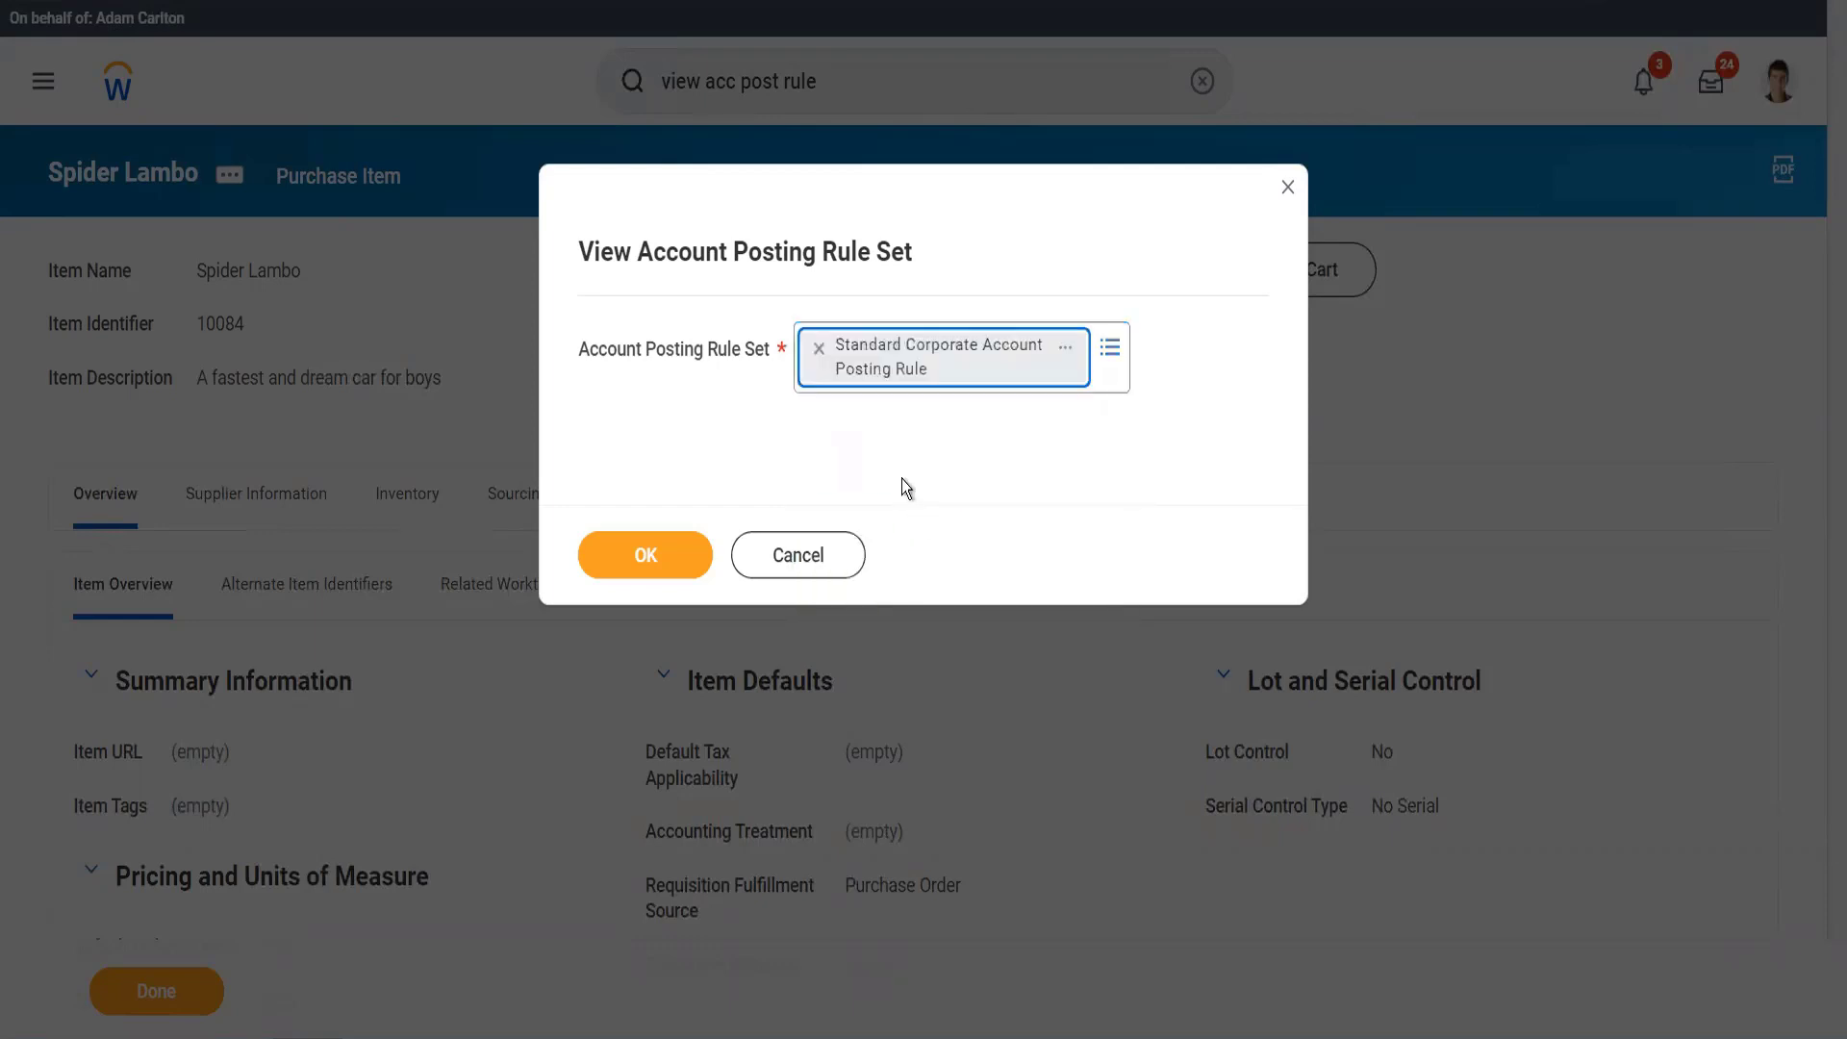
click(656, 555)
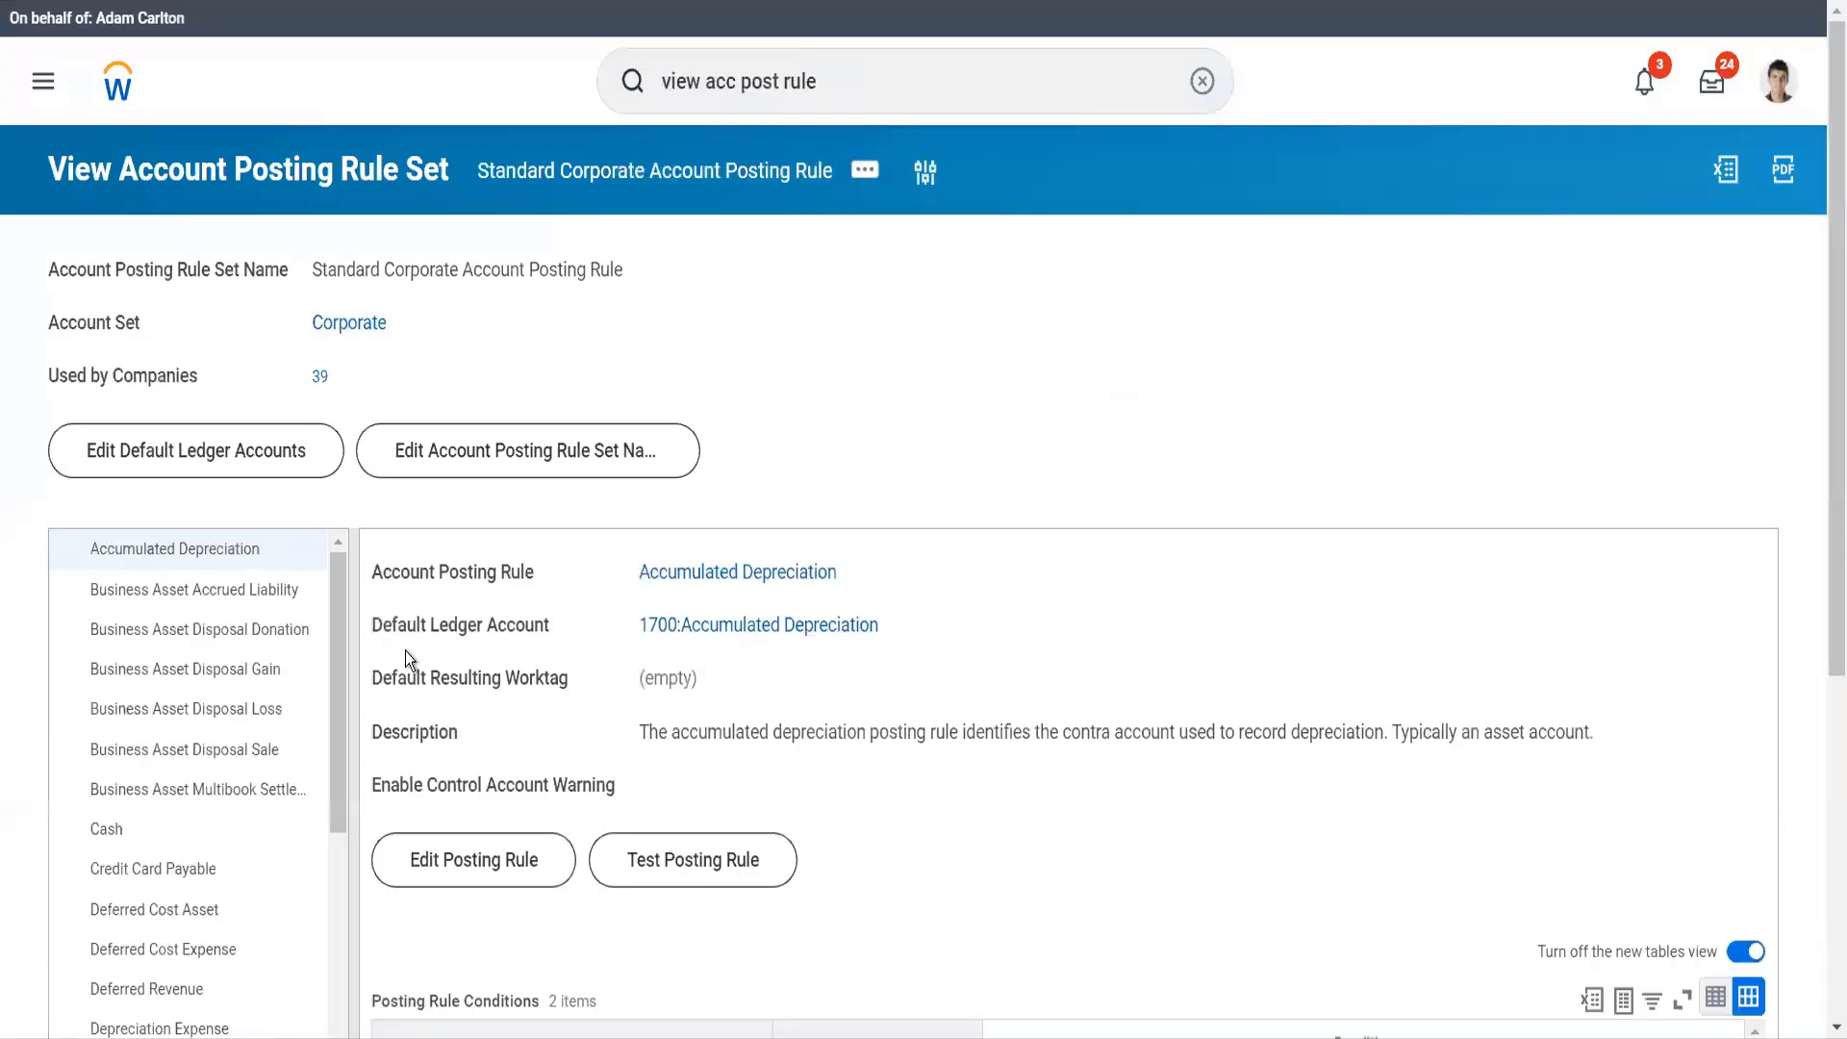
Examine the Spend posting rule's conditions and preview the details of the 7999:Management Fee Expense ledger account
scroll(224, 814, down, 10)
scroll(223, 813, down, 5)
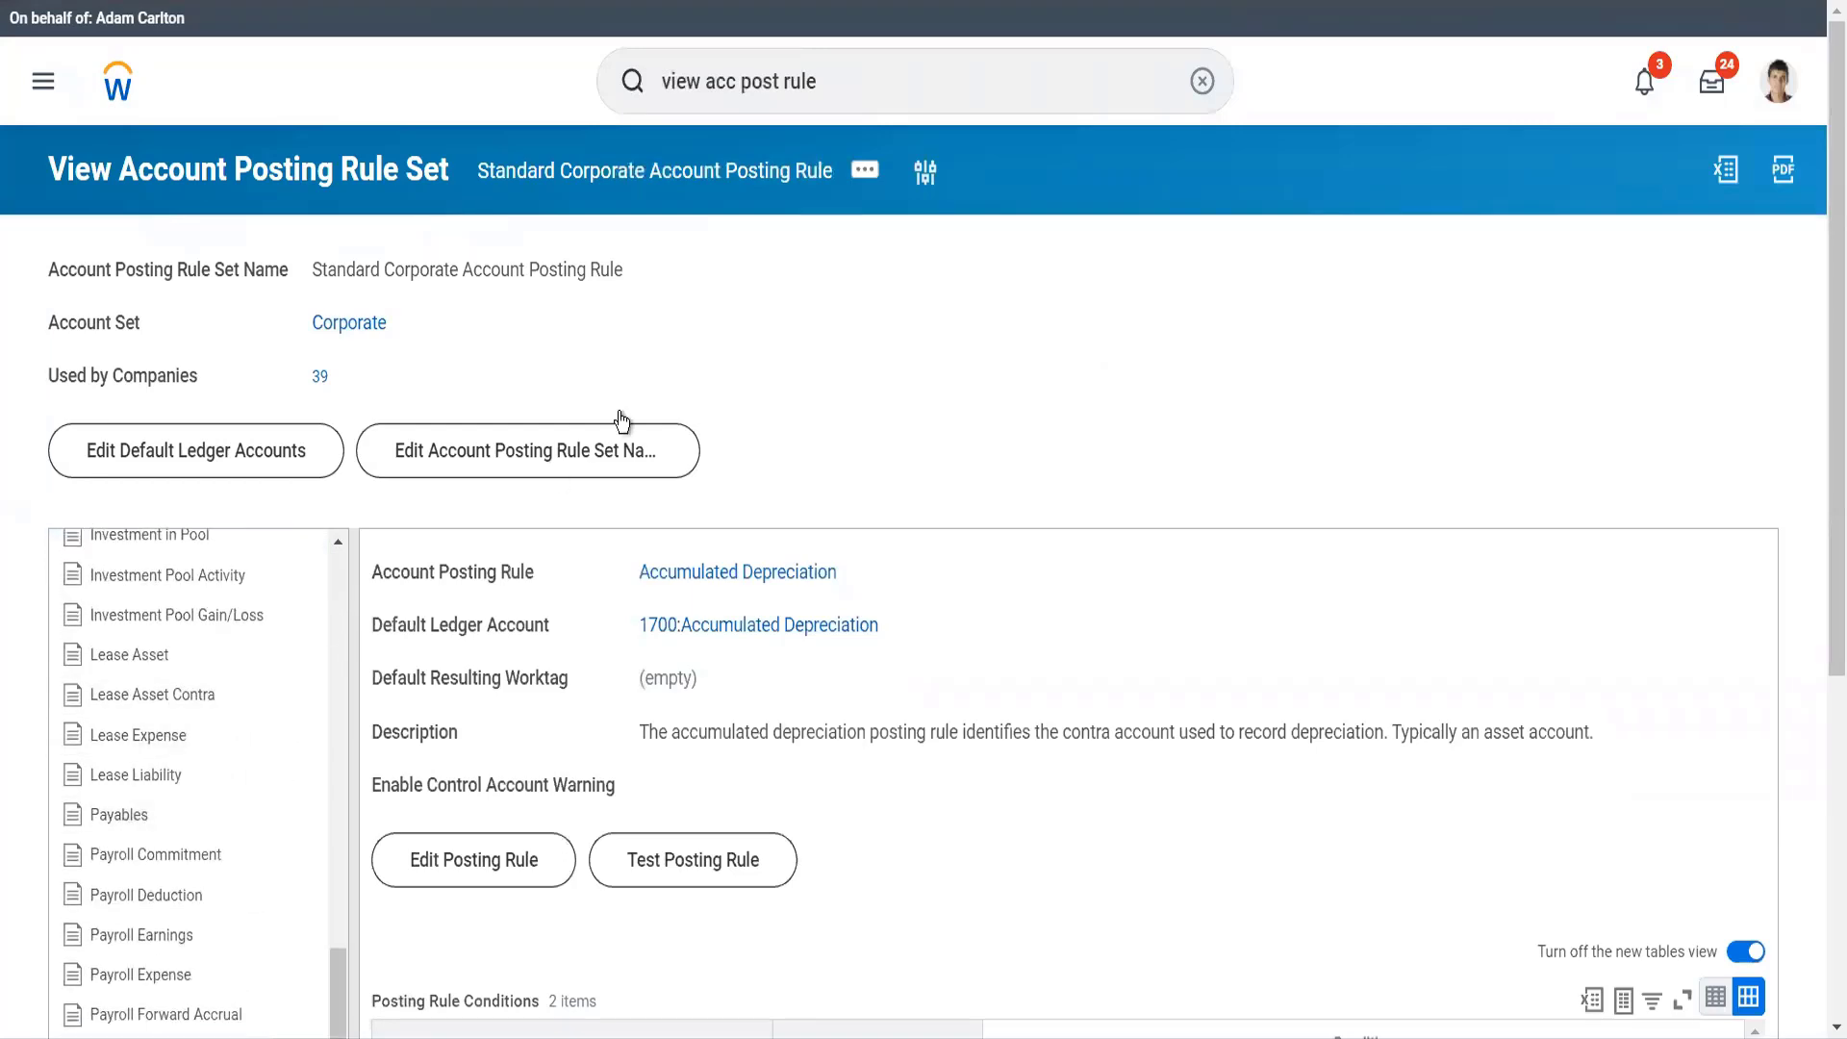
scroll(638, 348, down, 5)
scroll(639, 348, down, 1)
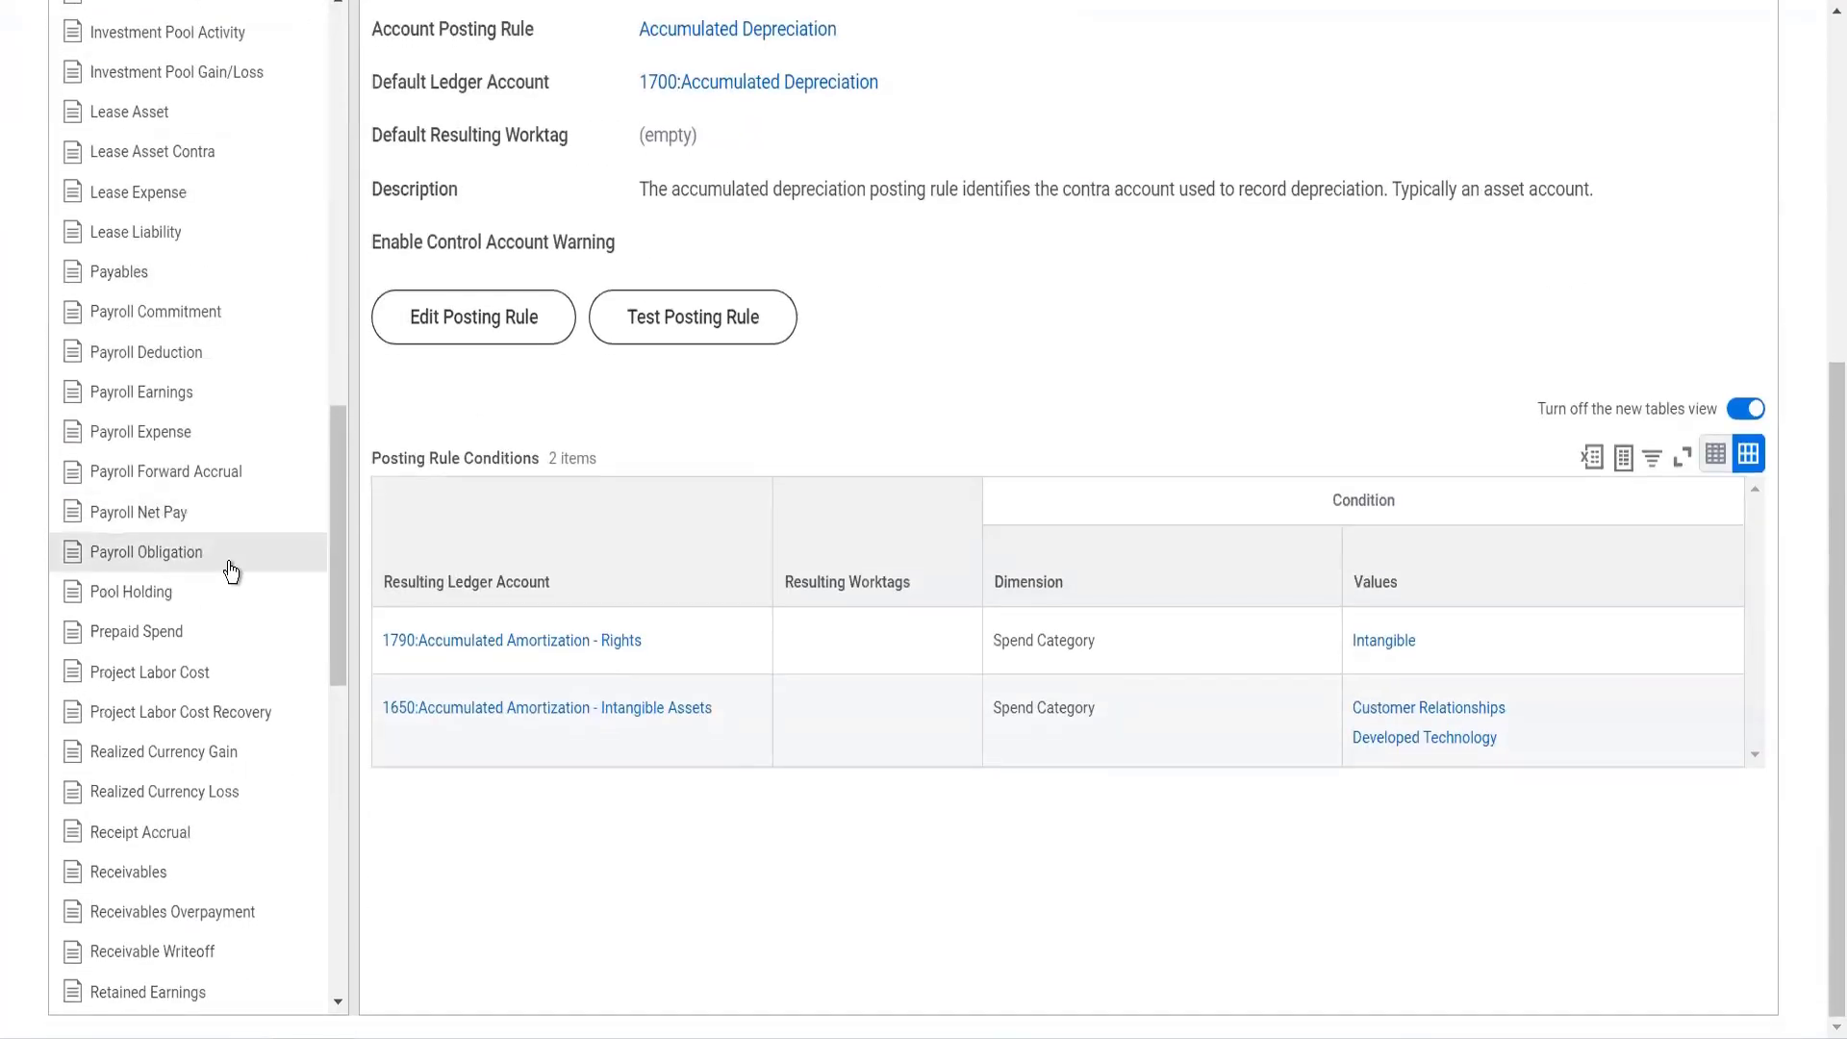
scroll(231, 571, down, 5)
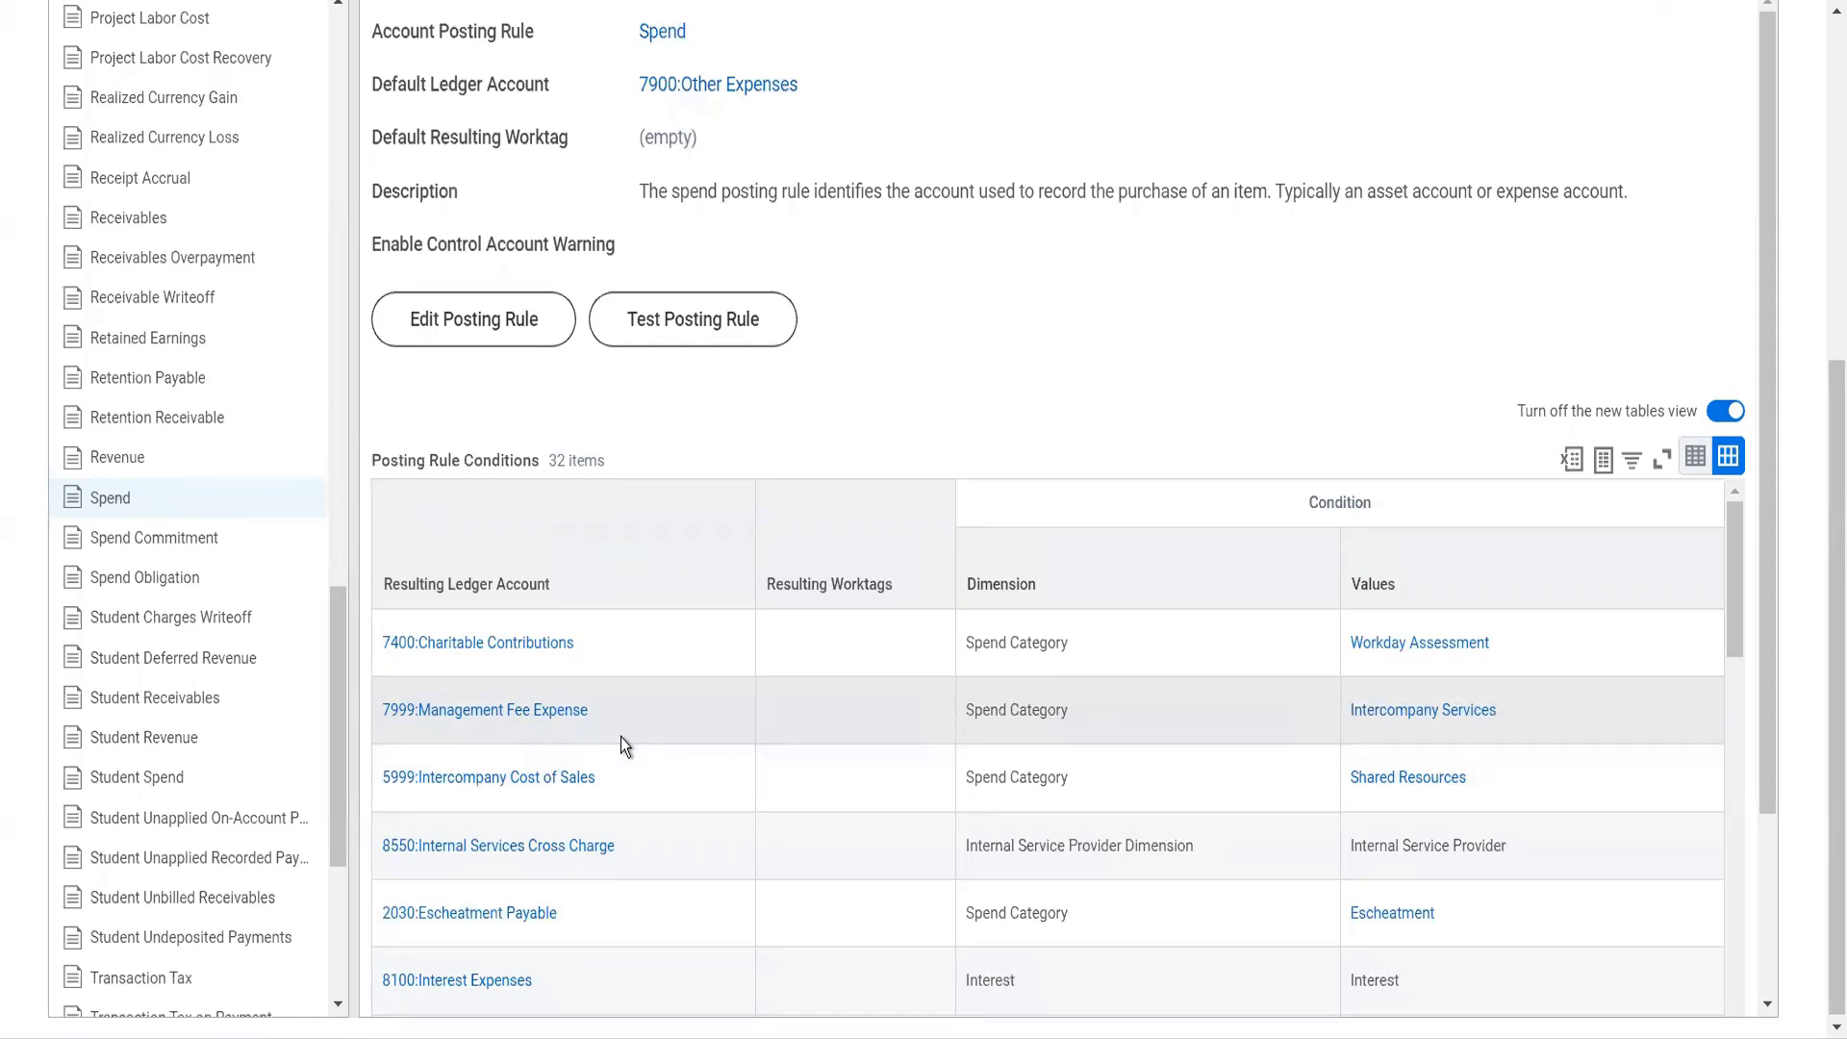
click(605, 712)
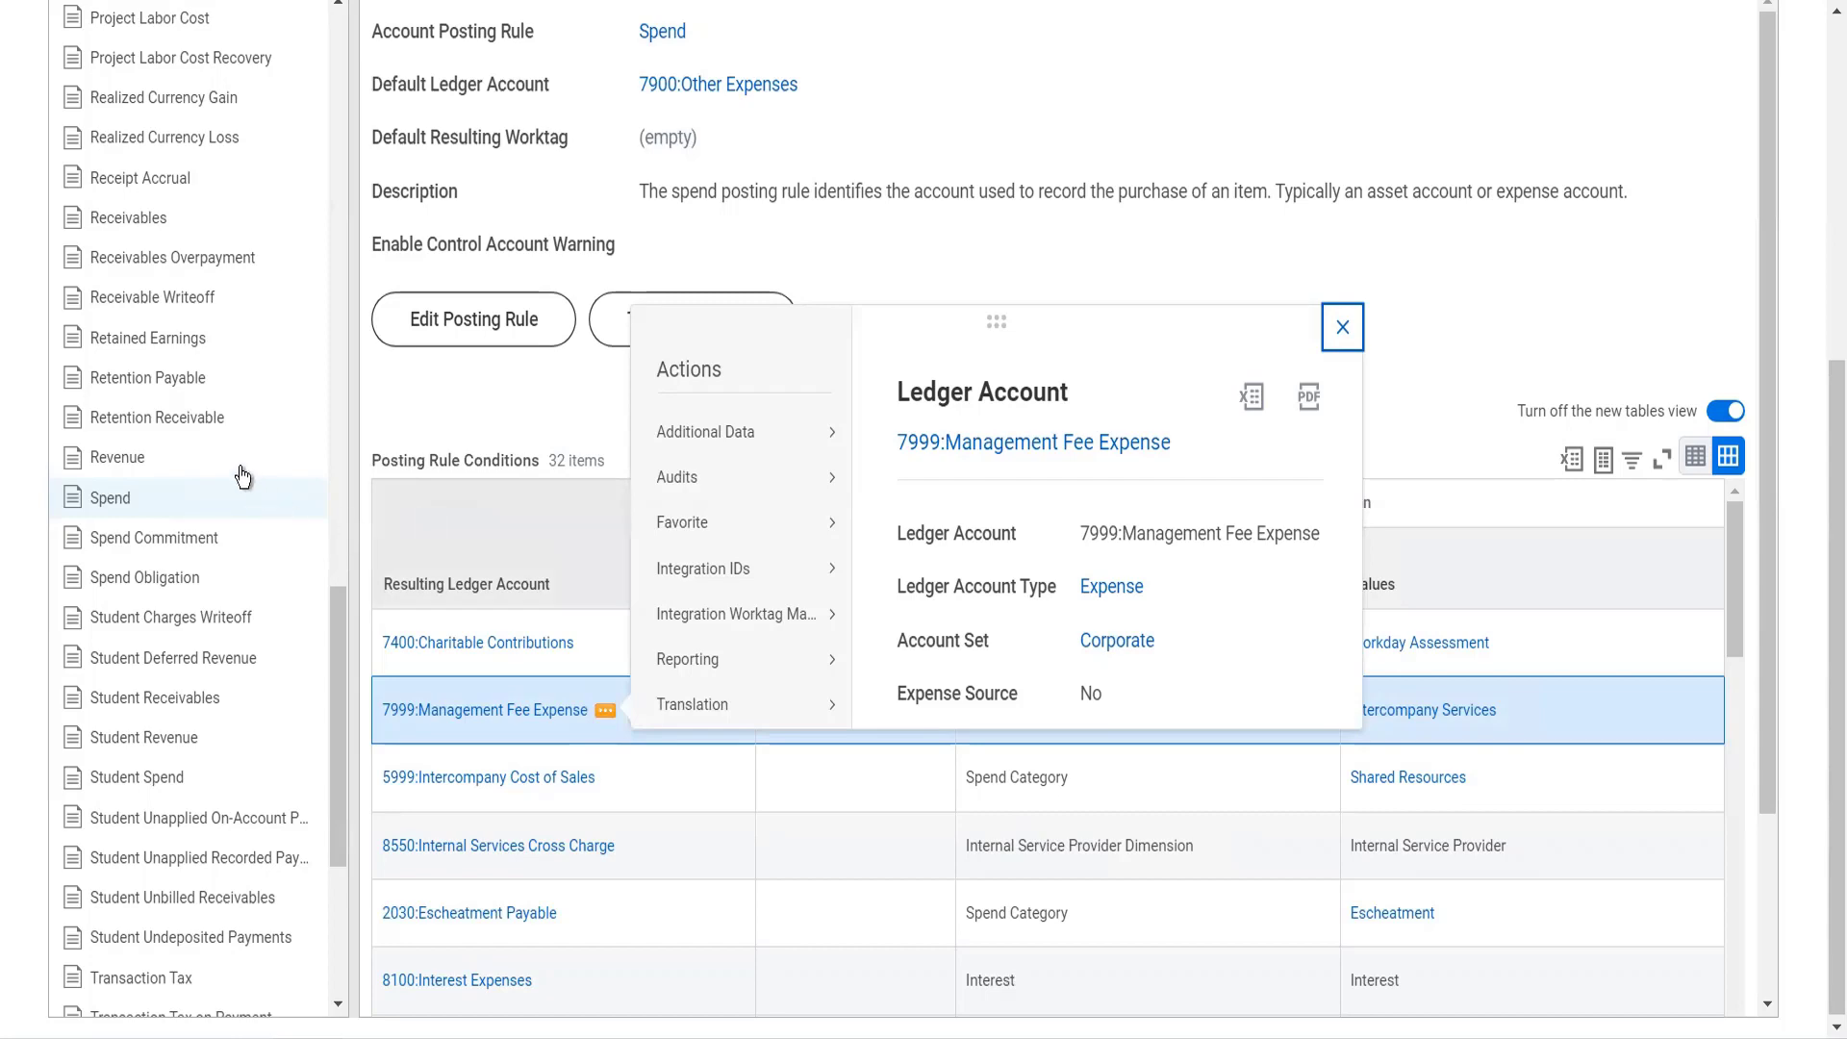
click(998, 147)
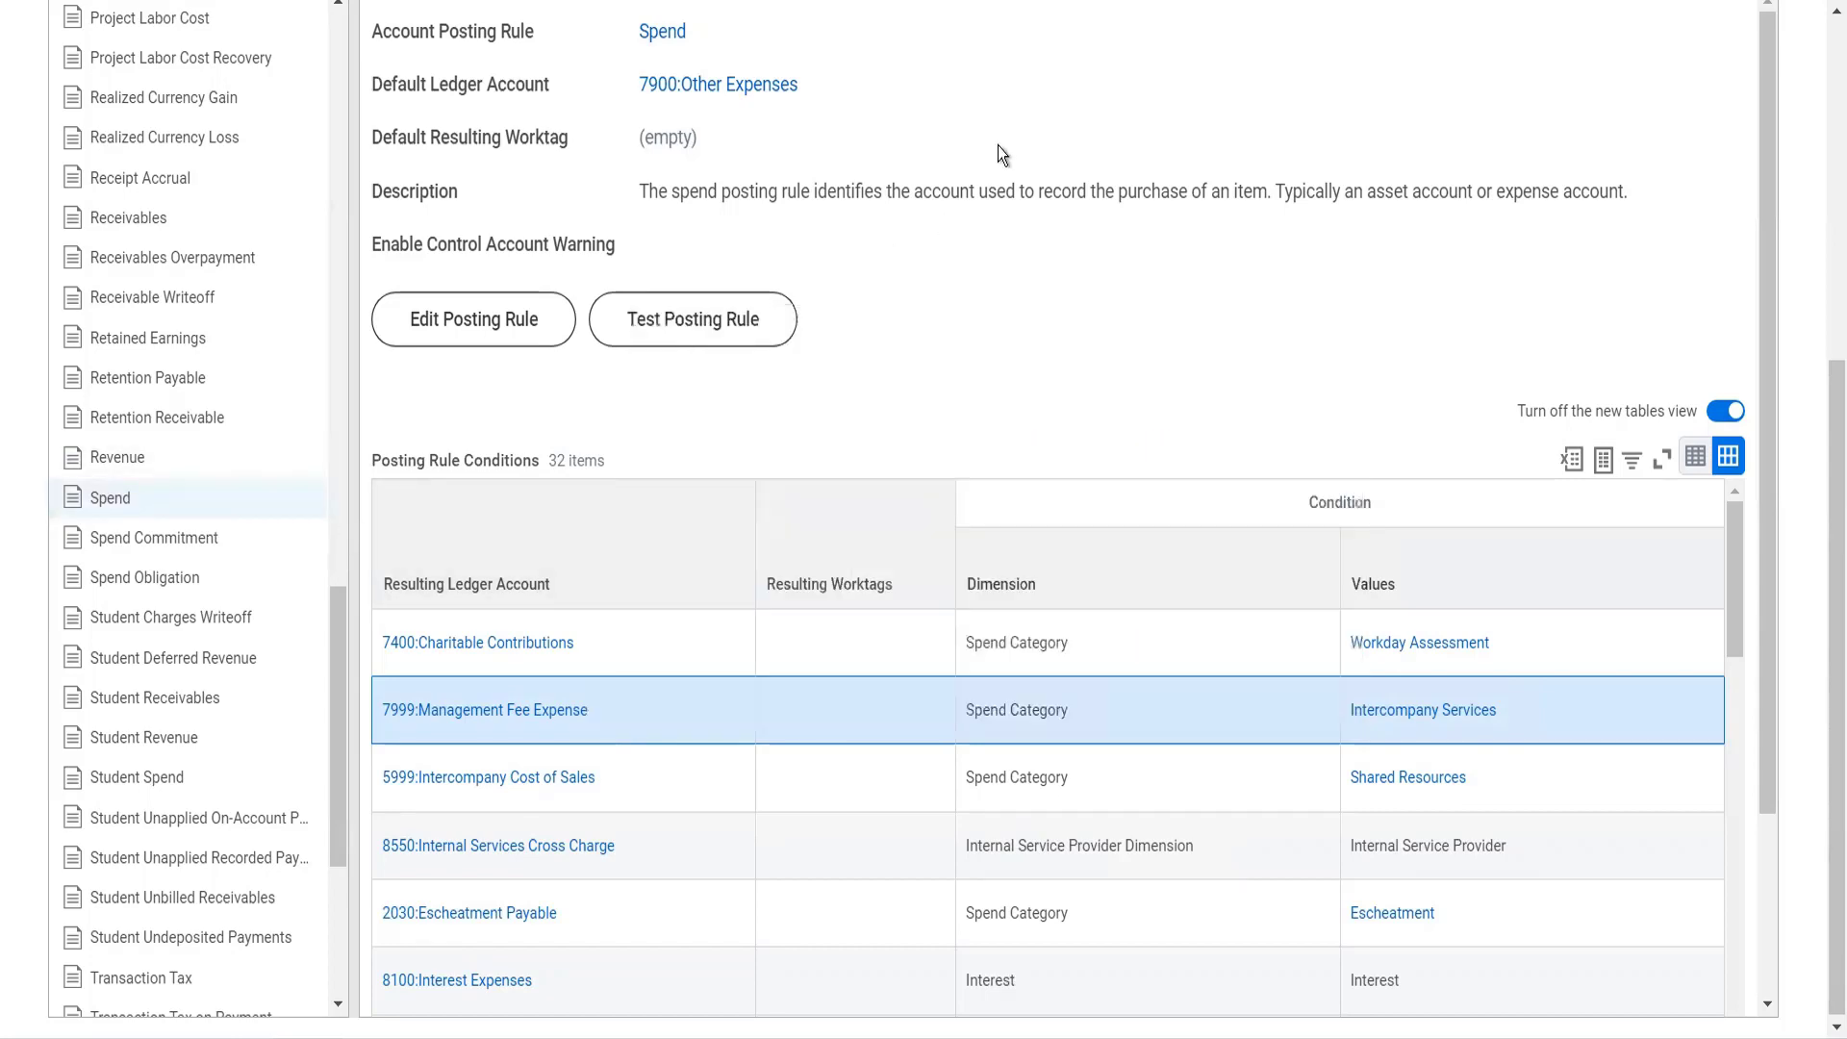
Open the Corporate account set linked to the posting rule set, edit it and start a new ledger account row
scroll(997, 146, up, 5)
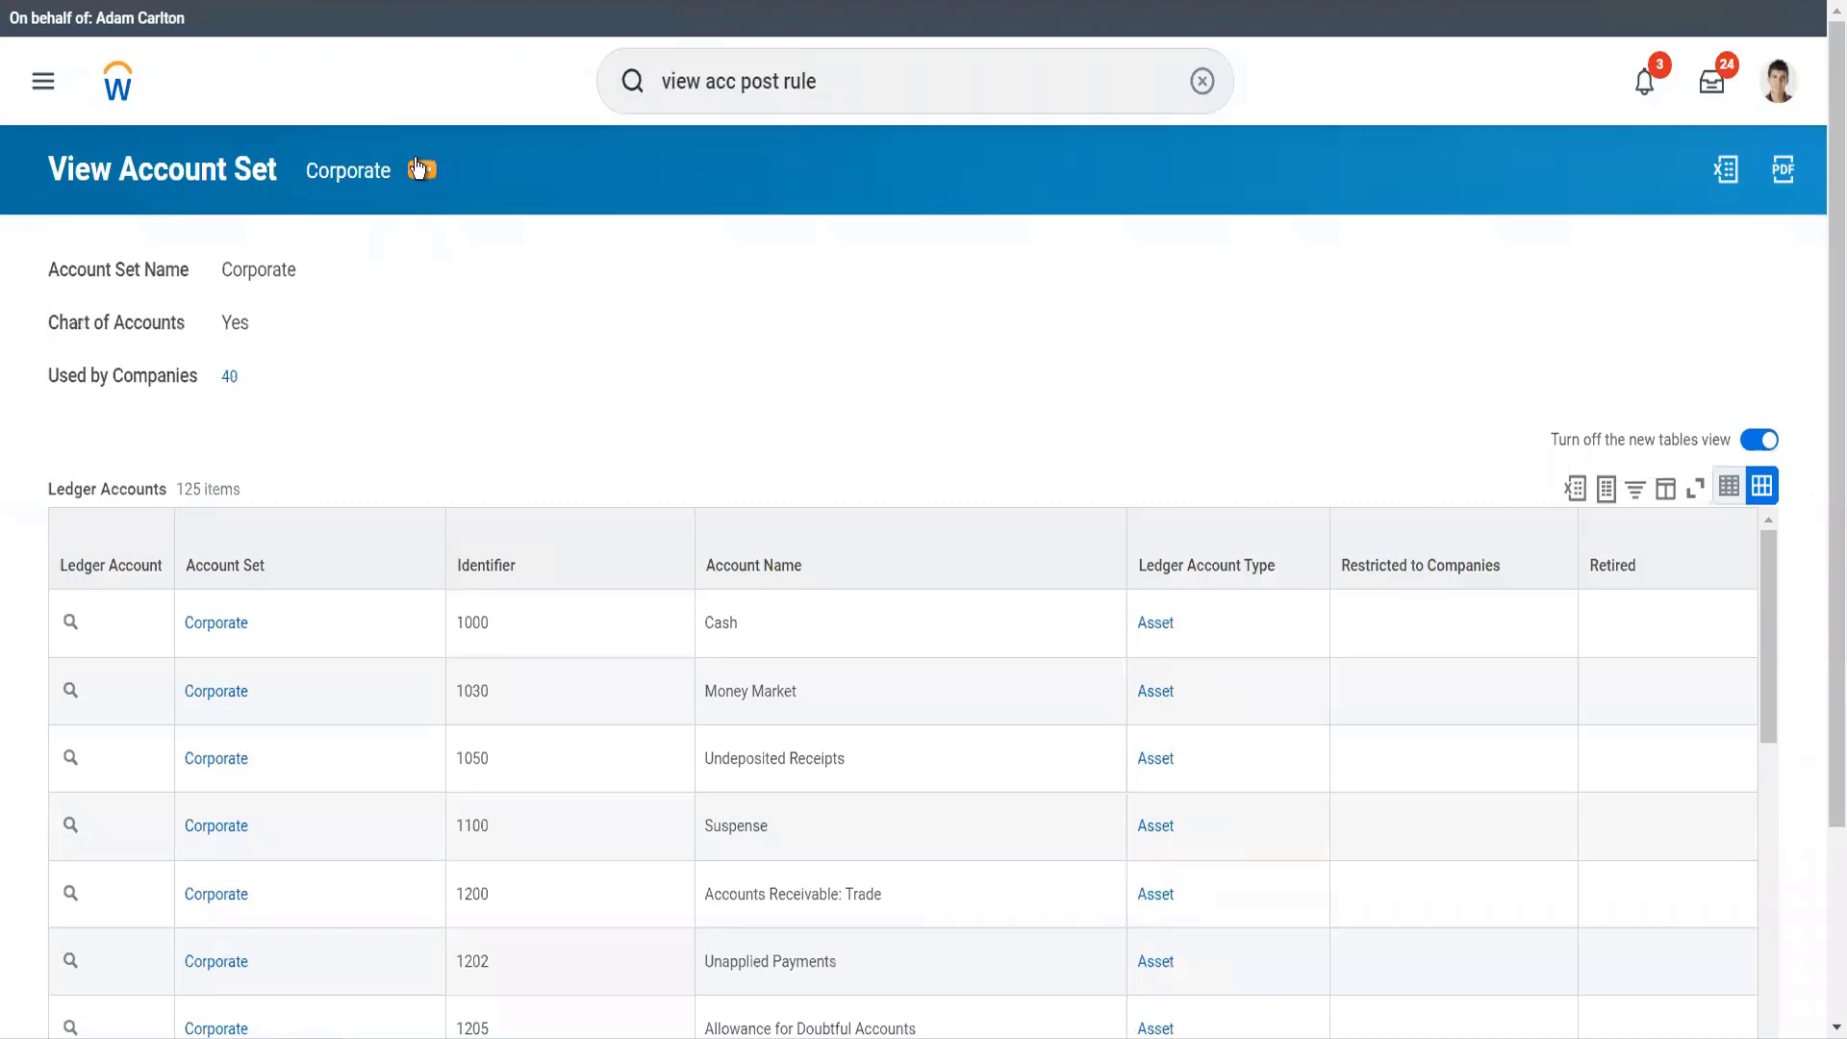
click(421, 169)
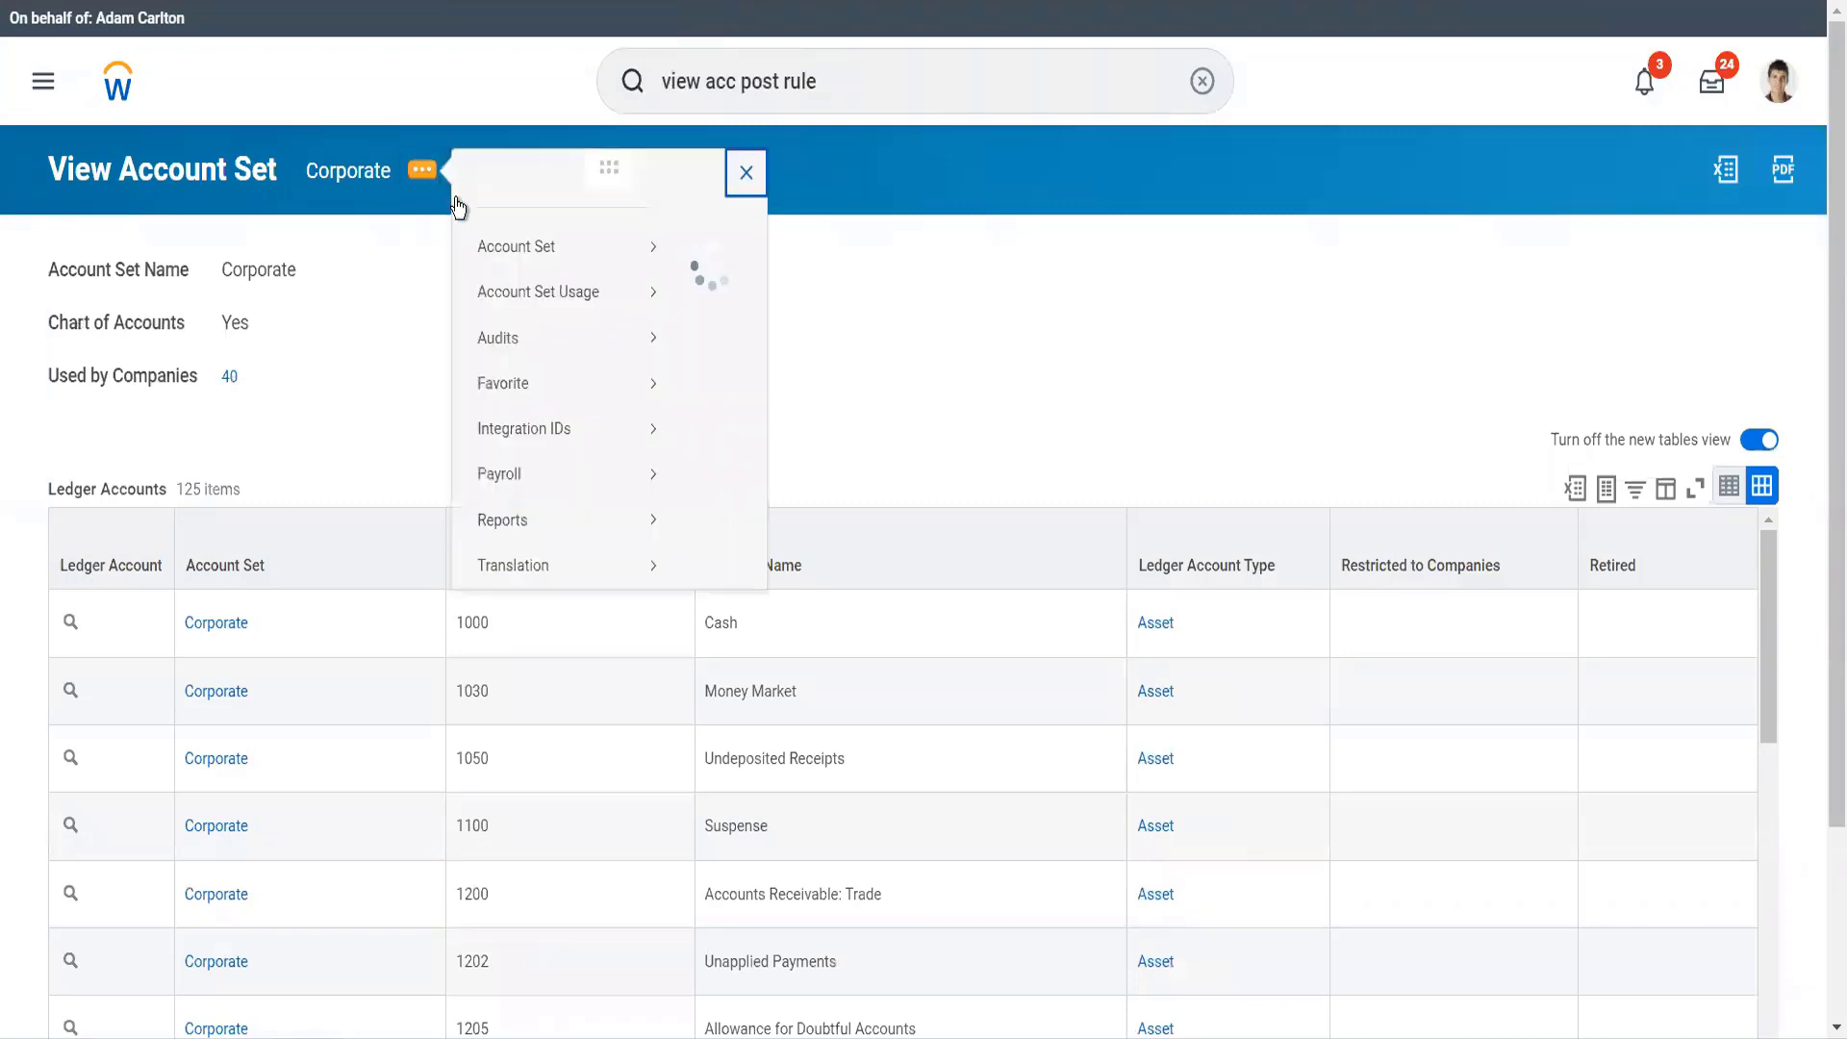
mouse_move(639, 278)
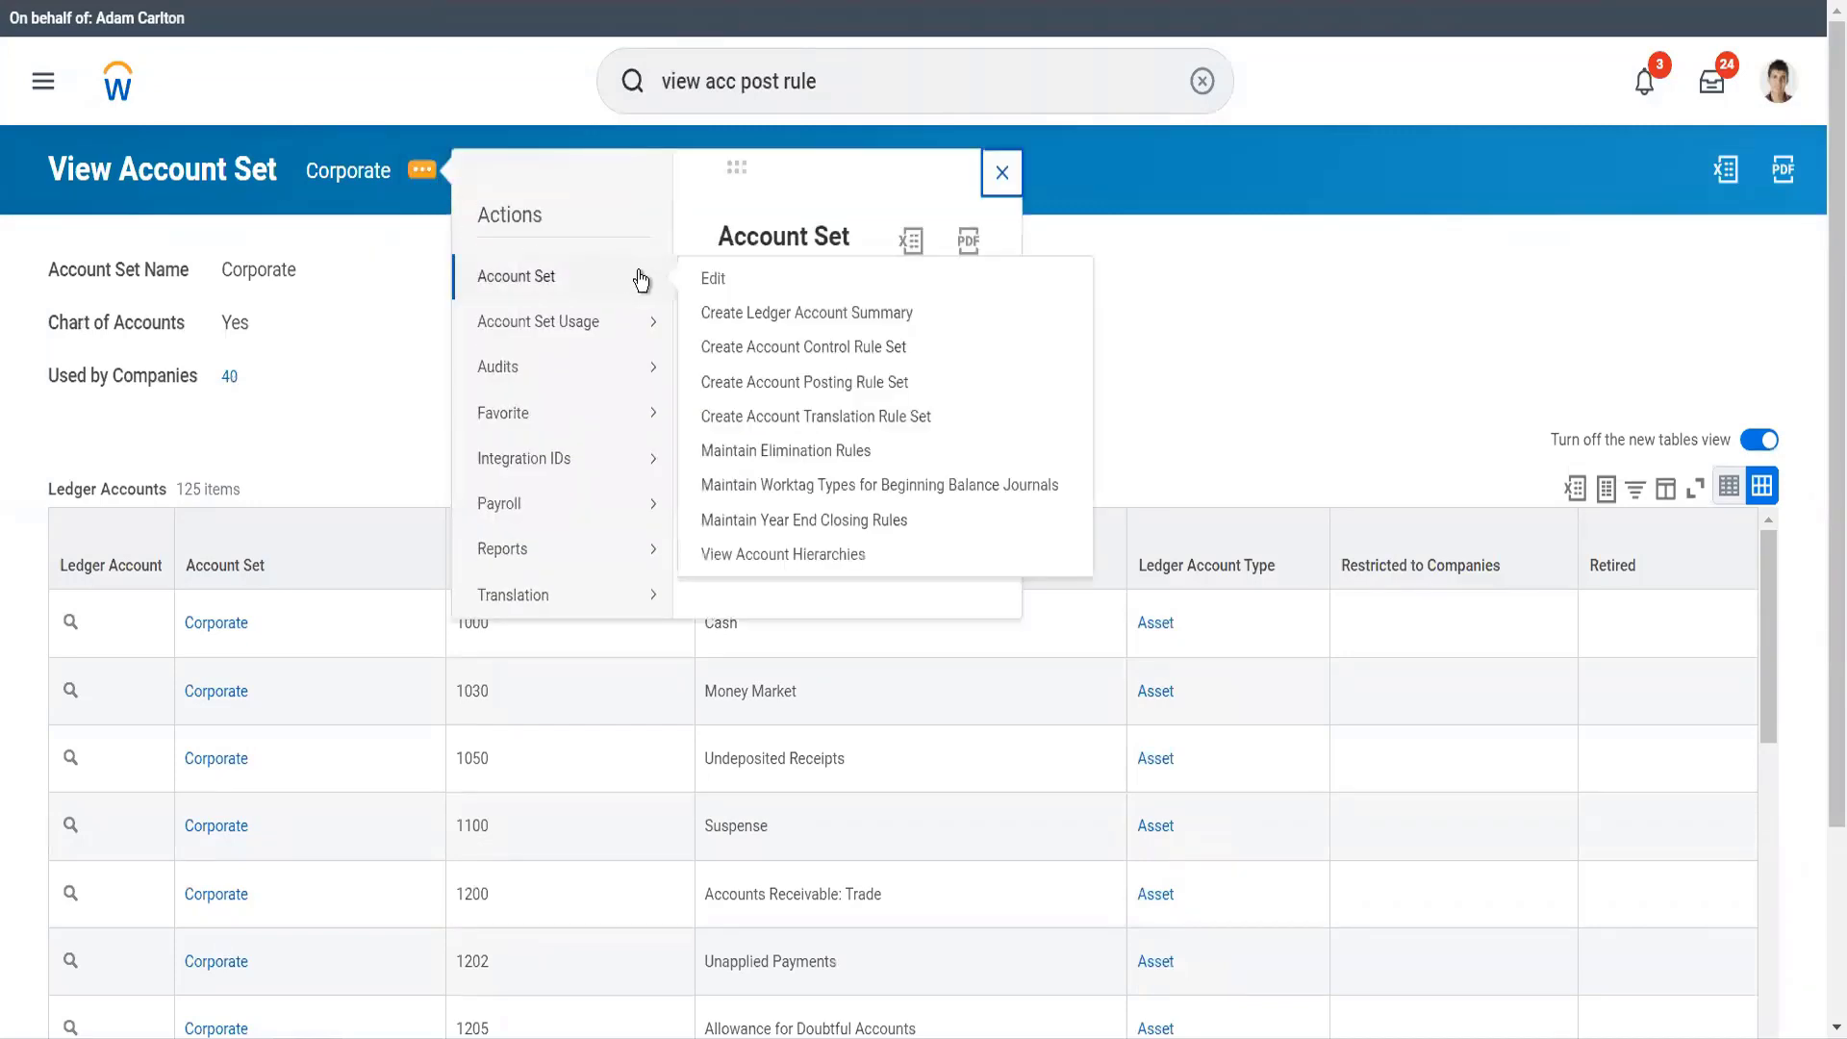
click(709, 287)
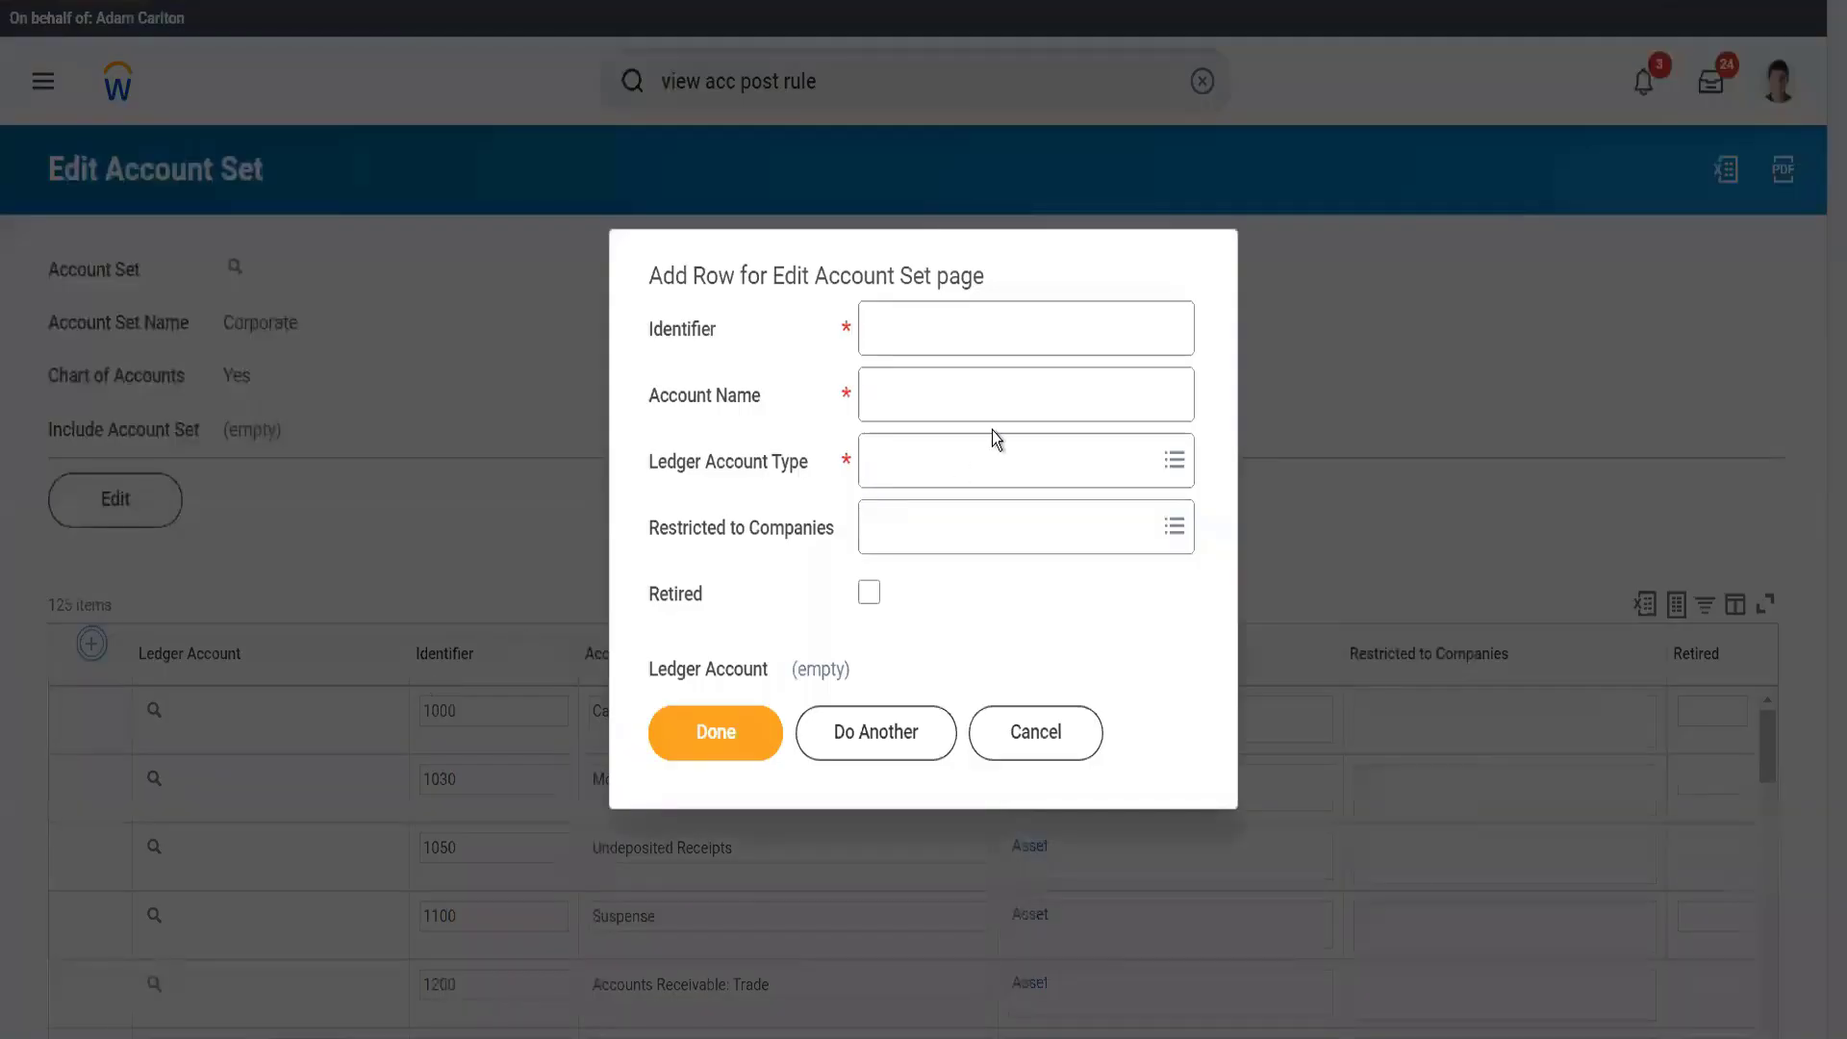
Add a ledger account with identifier 9999999, account name "Luxury Cars" and ledger account type Expense
click(952, 336)
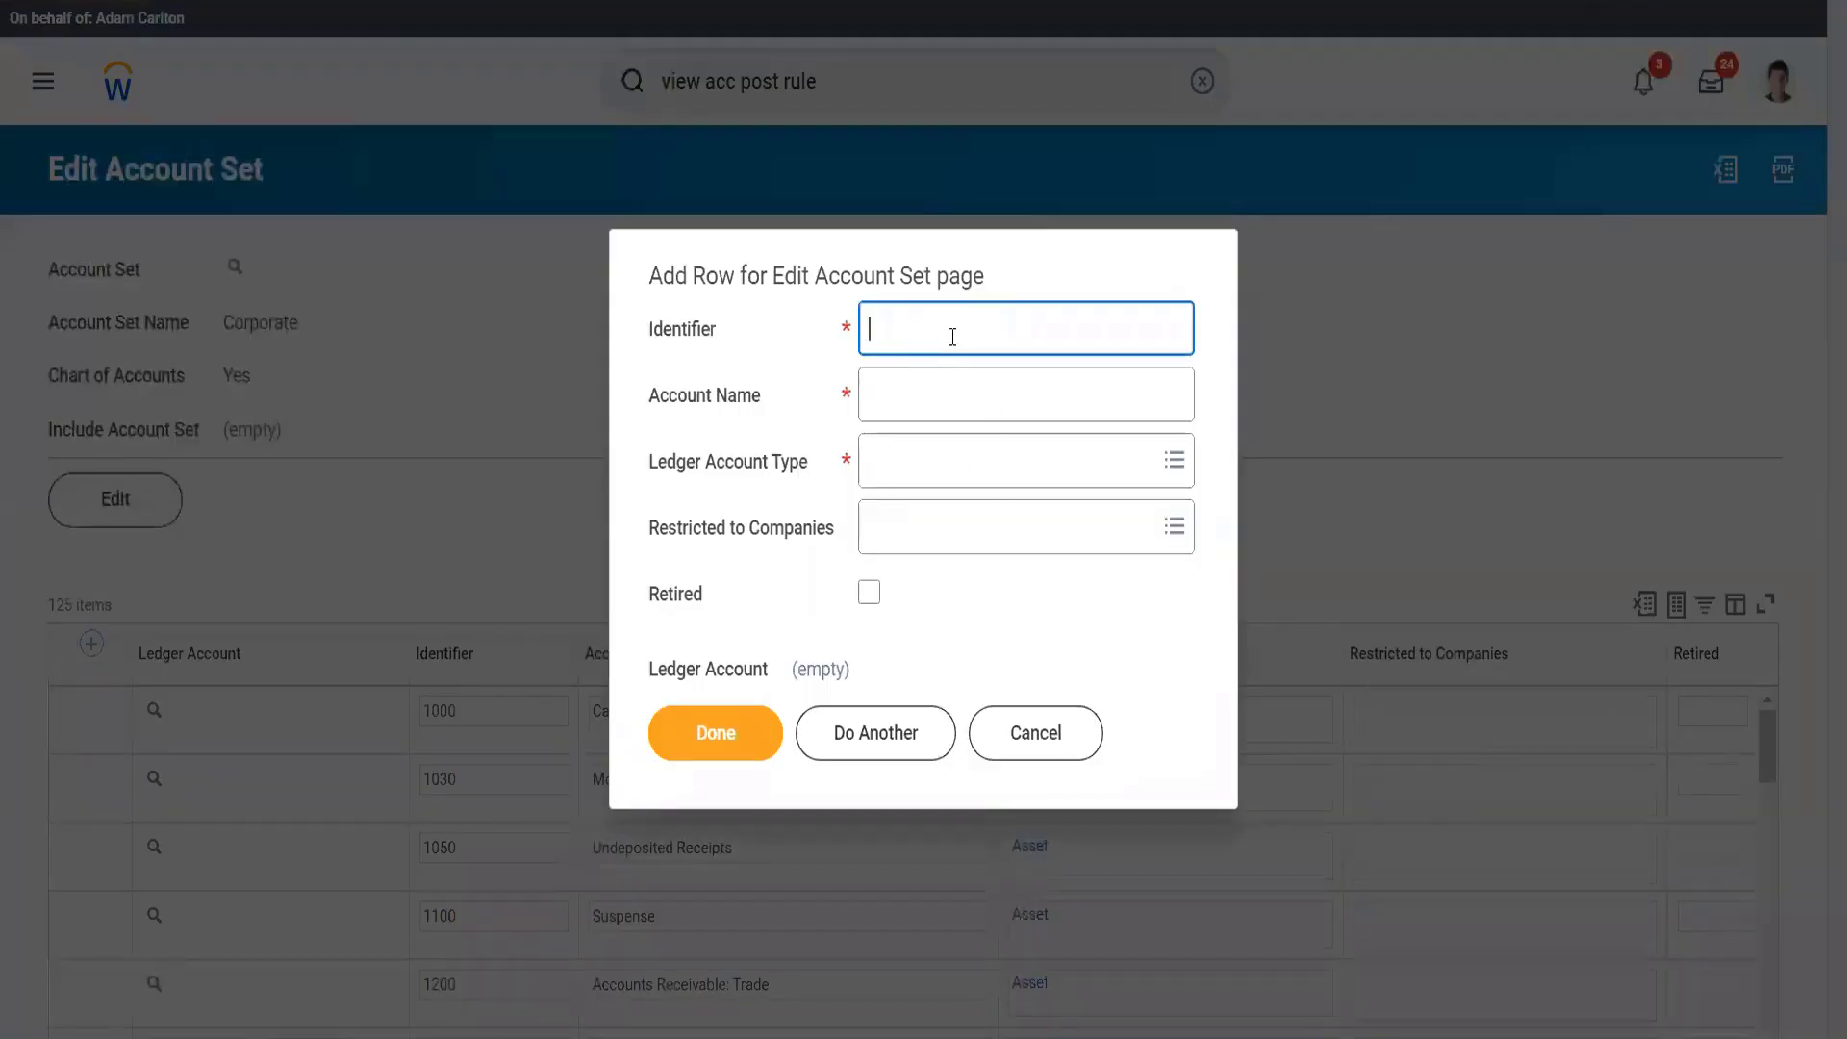
text(9999999)
click(937, 396)
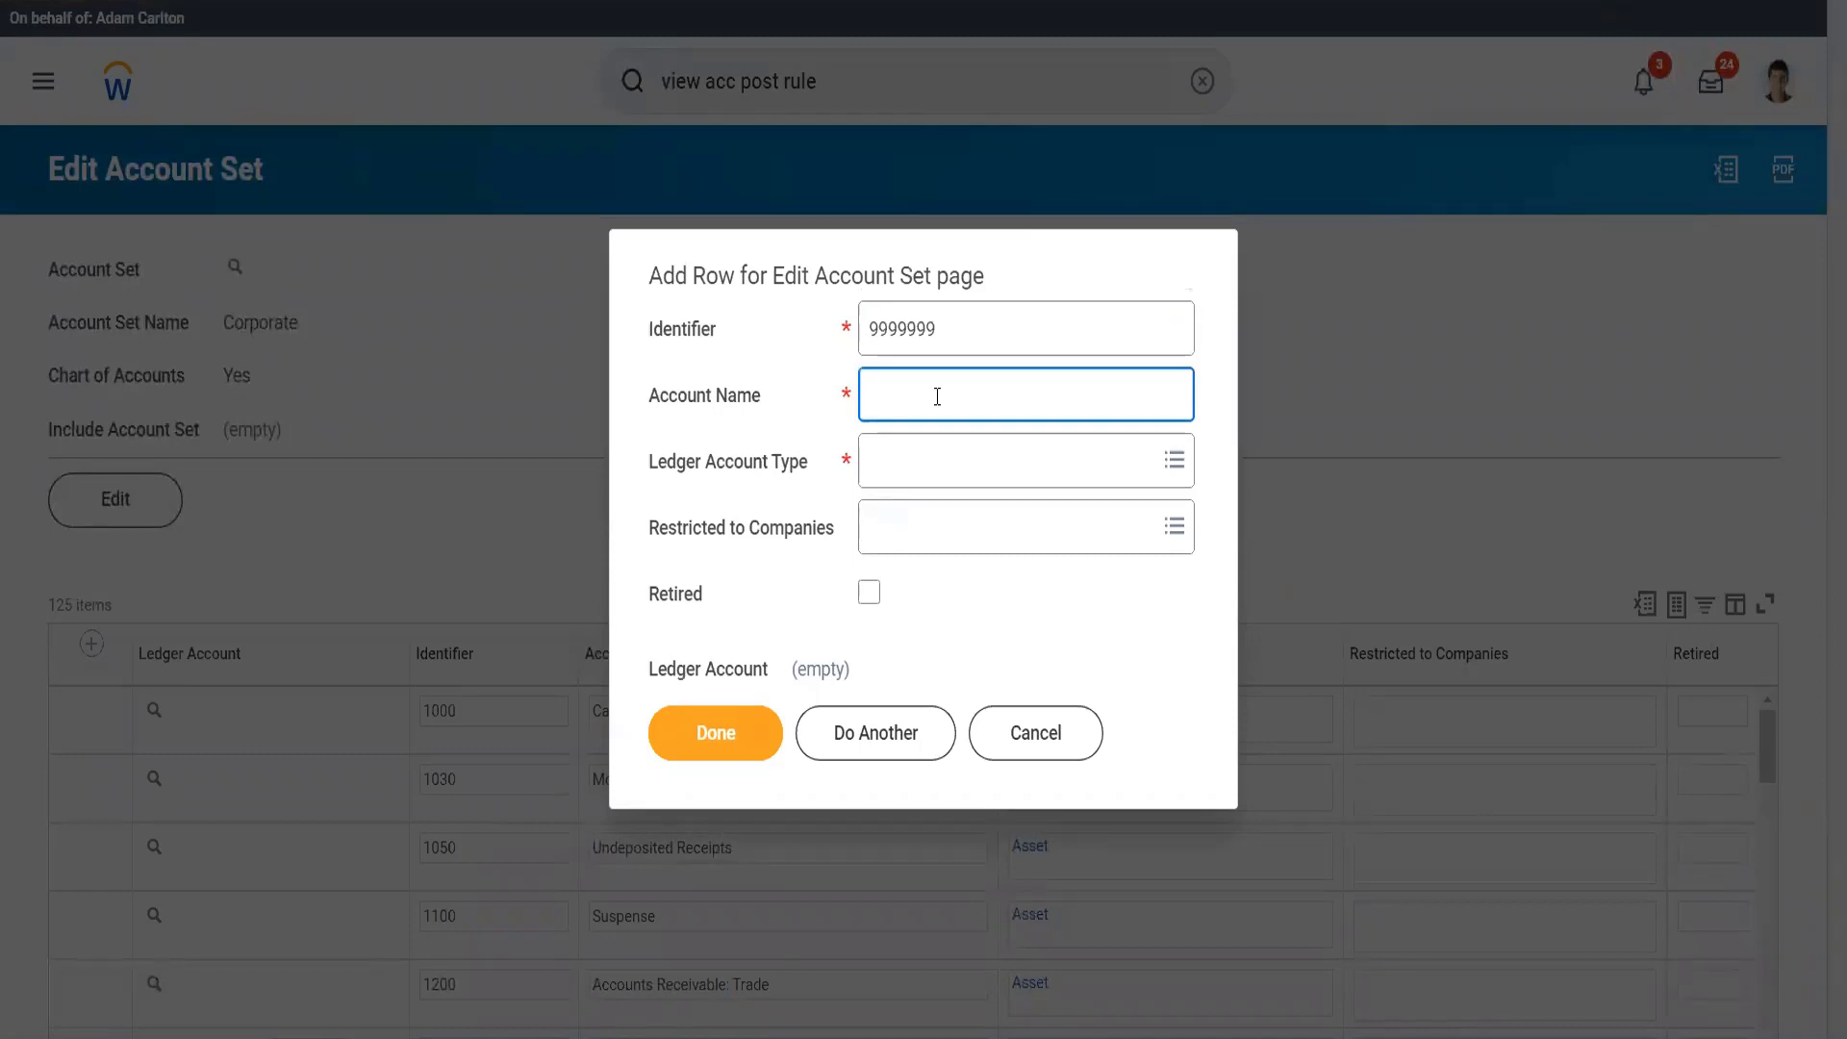
text(Luxury Cars)
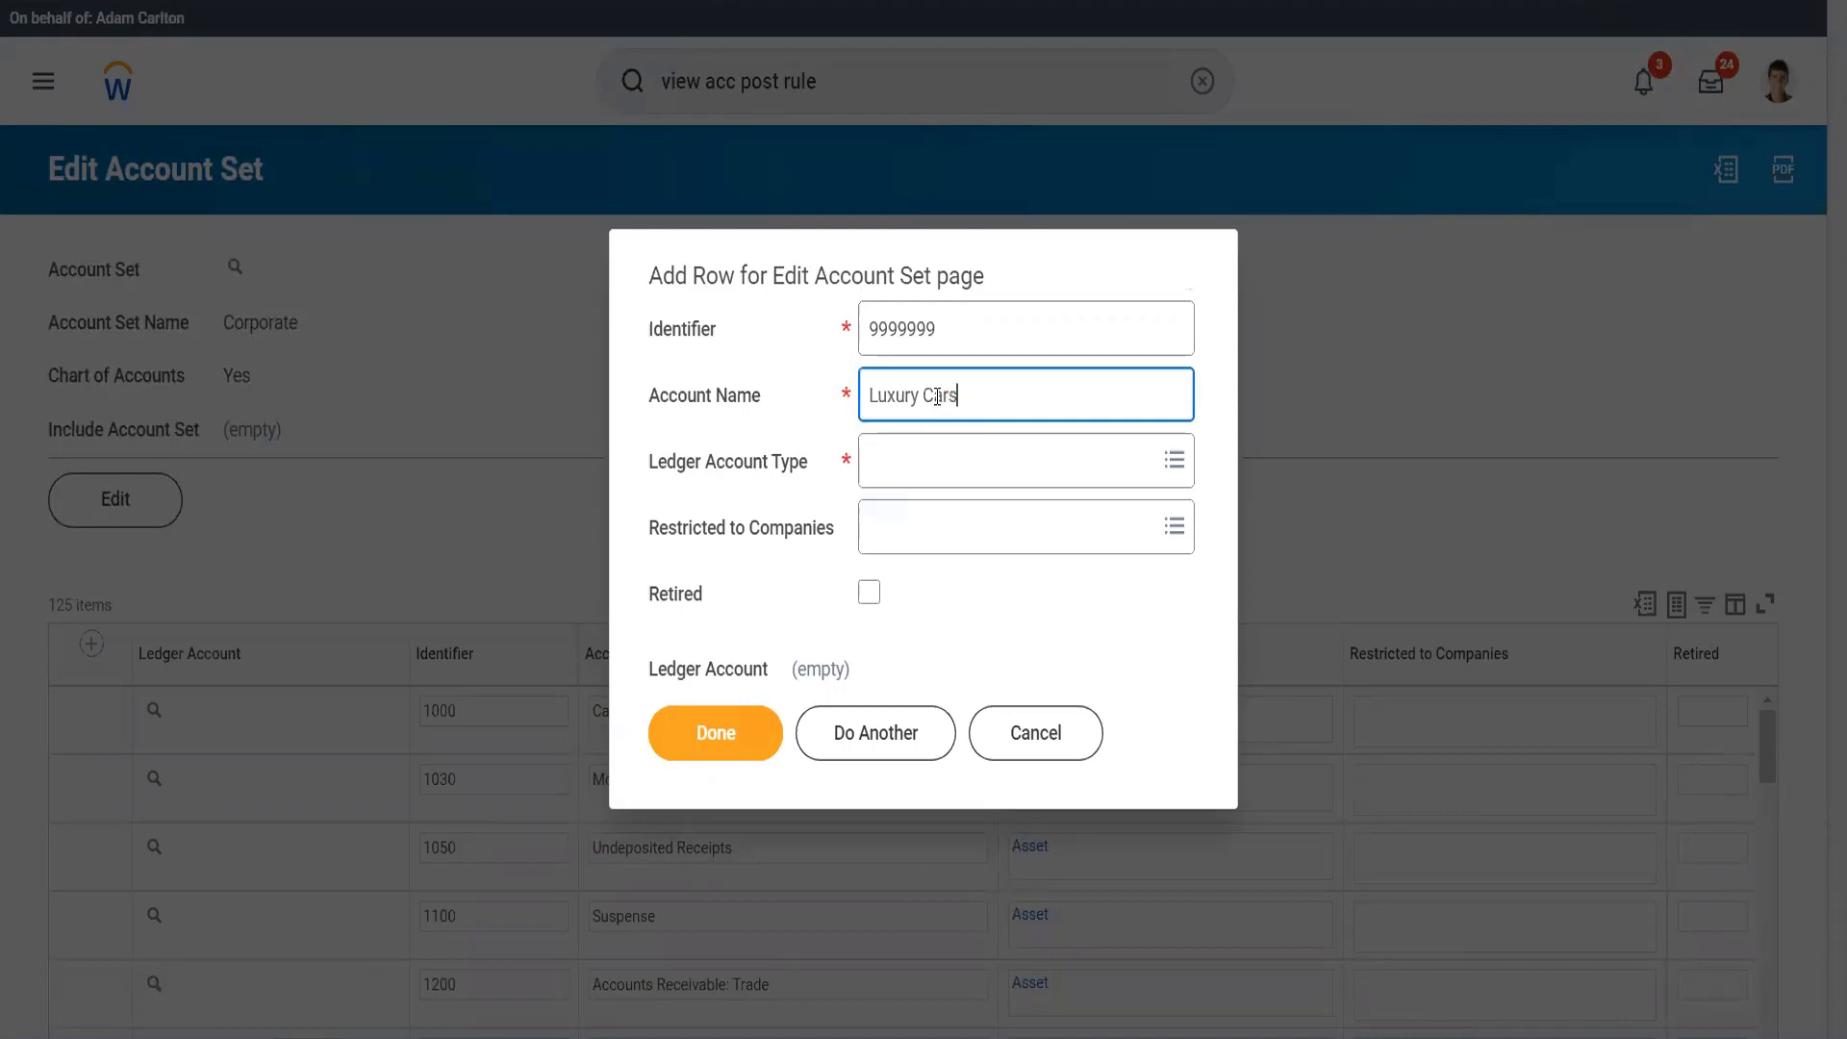
click(926, 481)
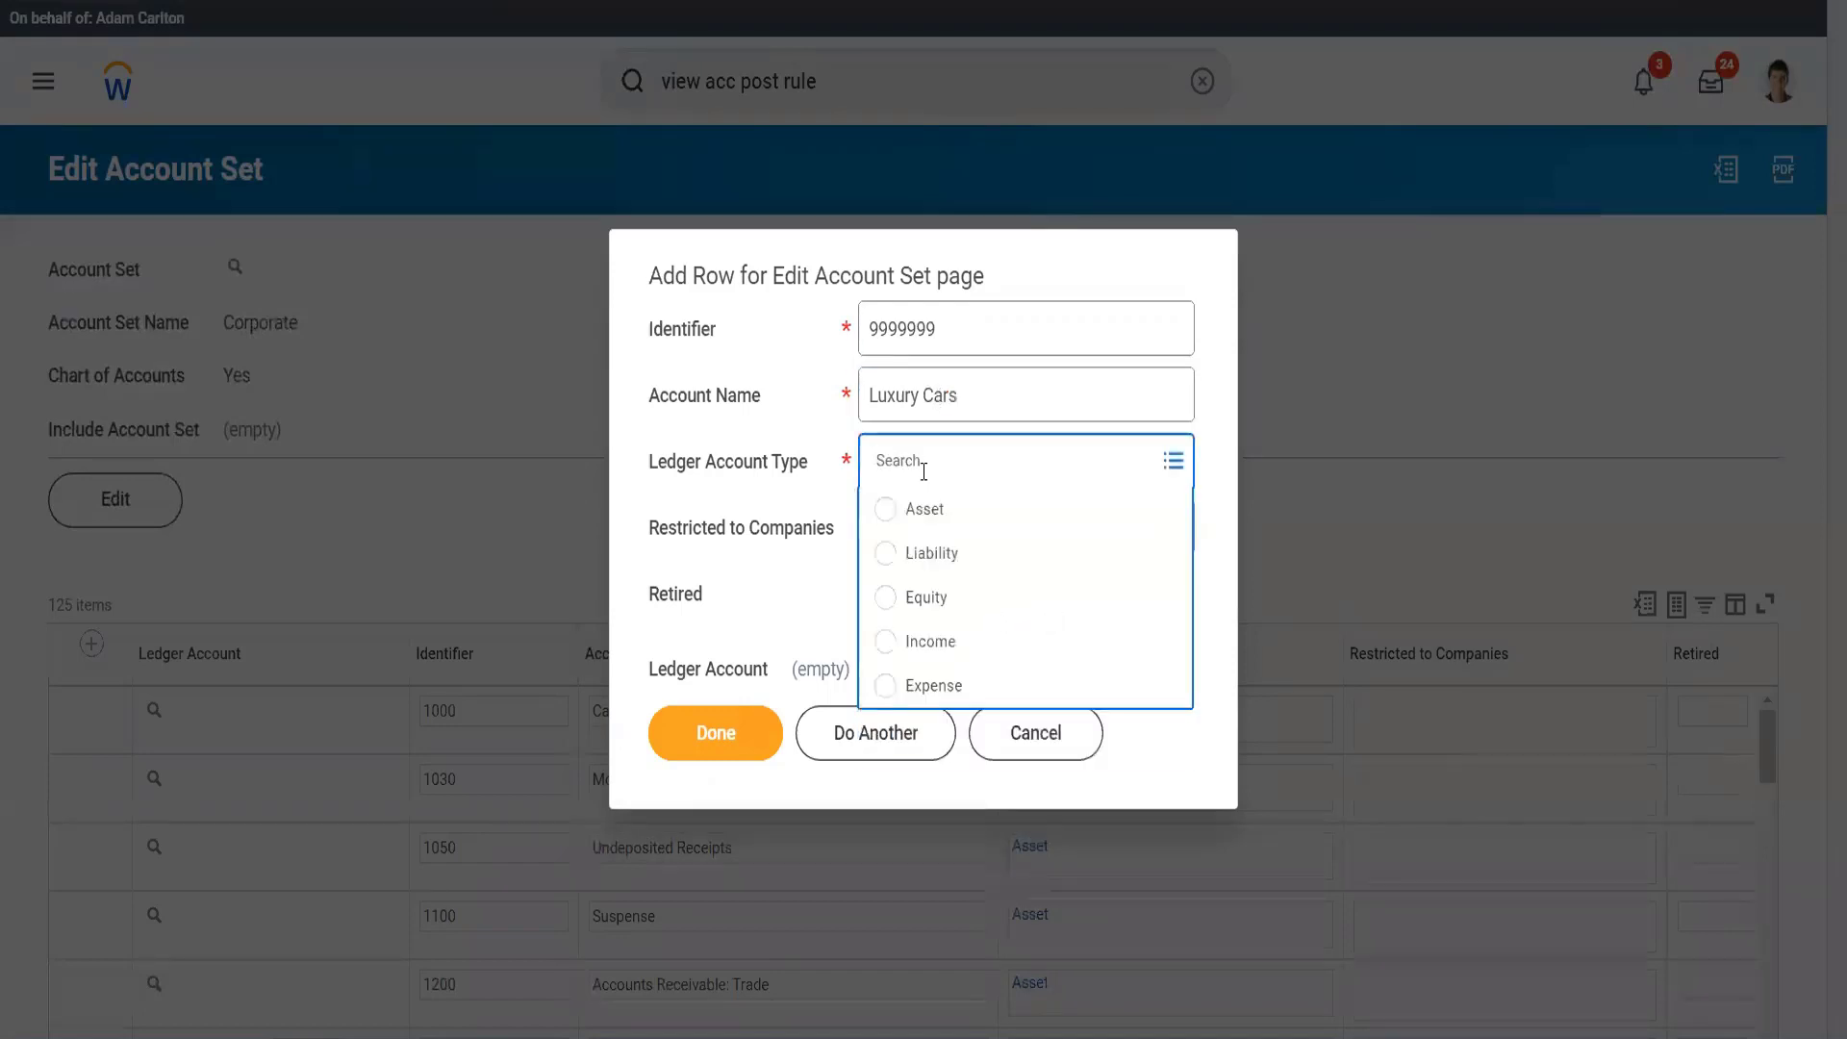
click(938, 685)
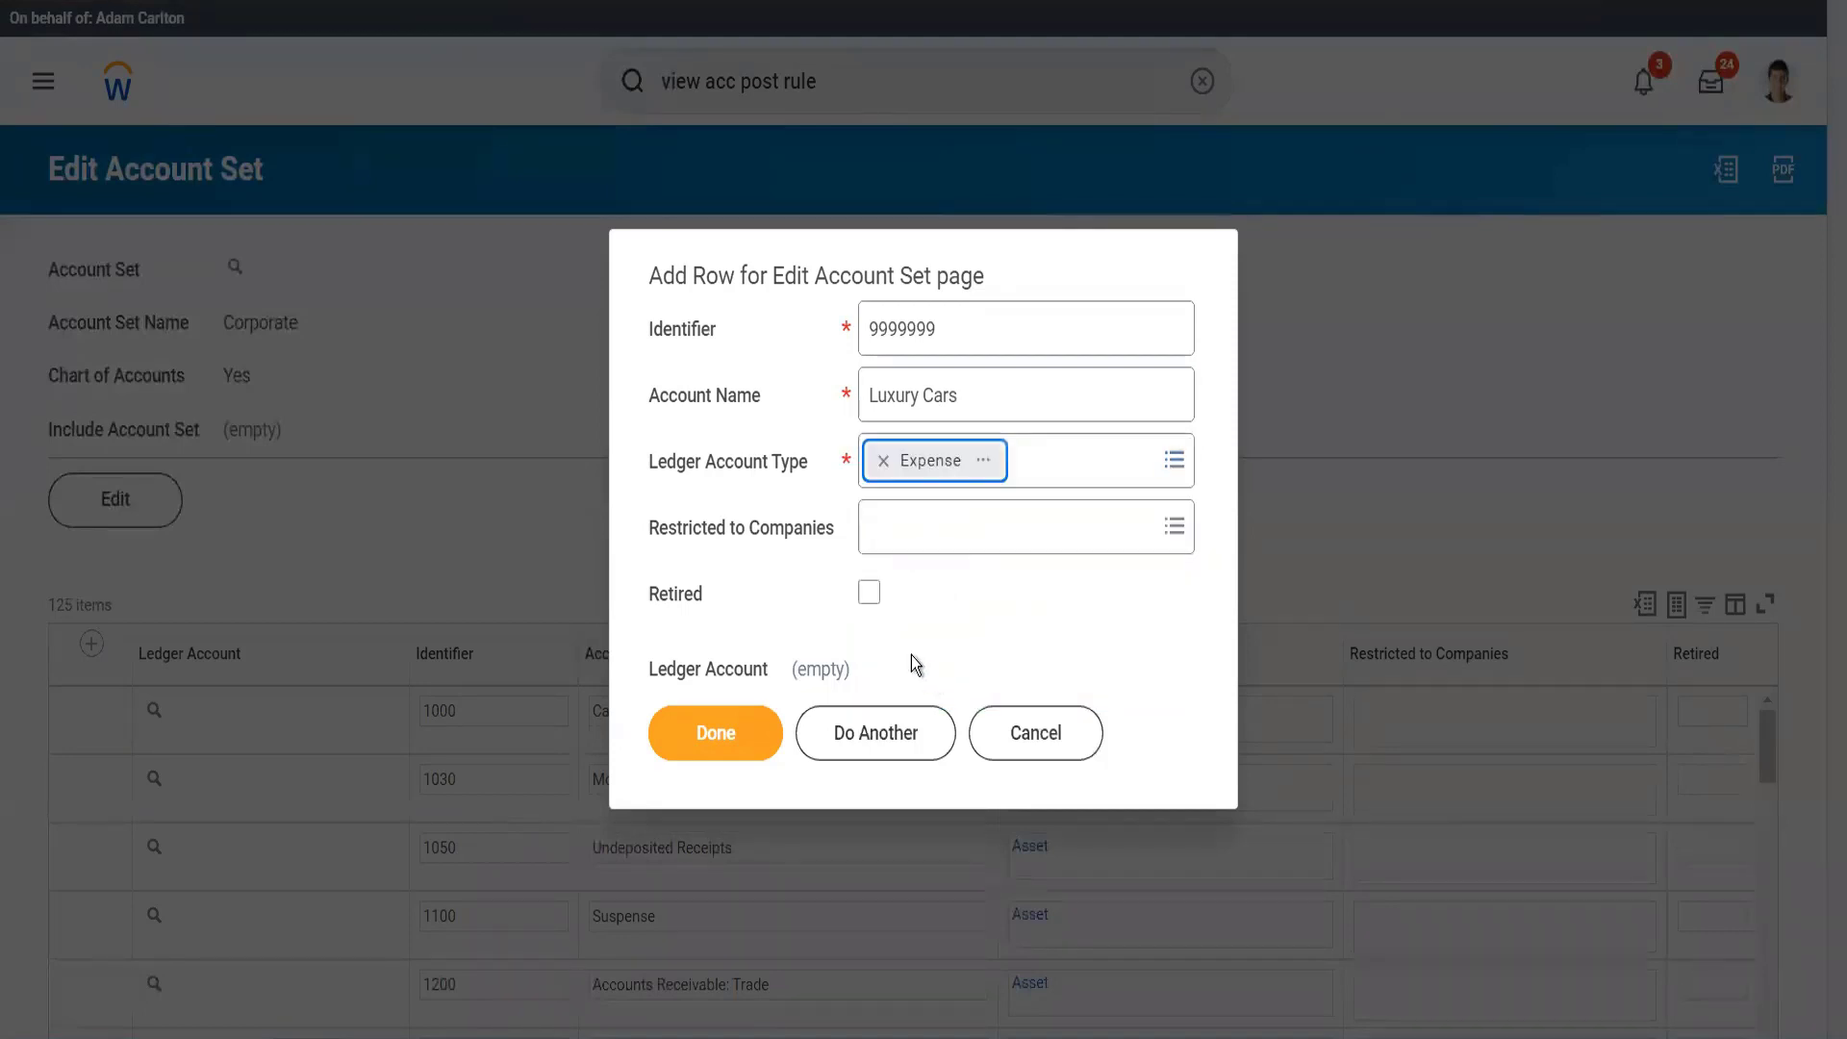
click(748, 751)
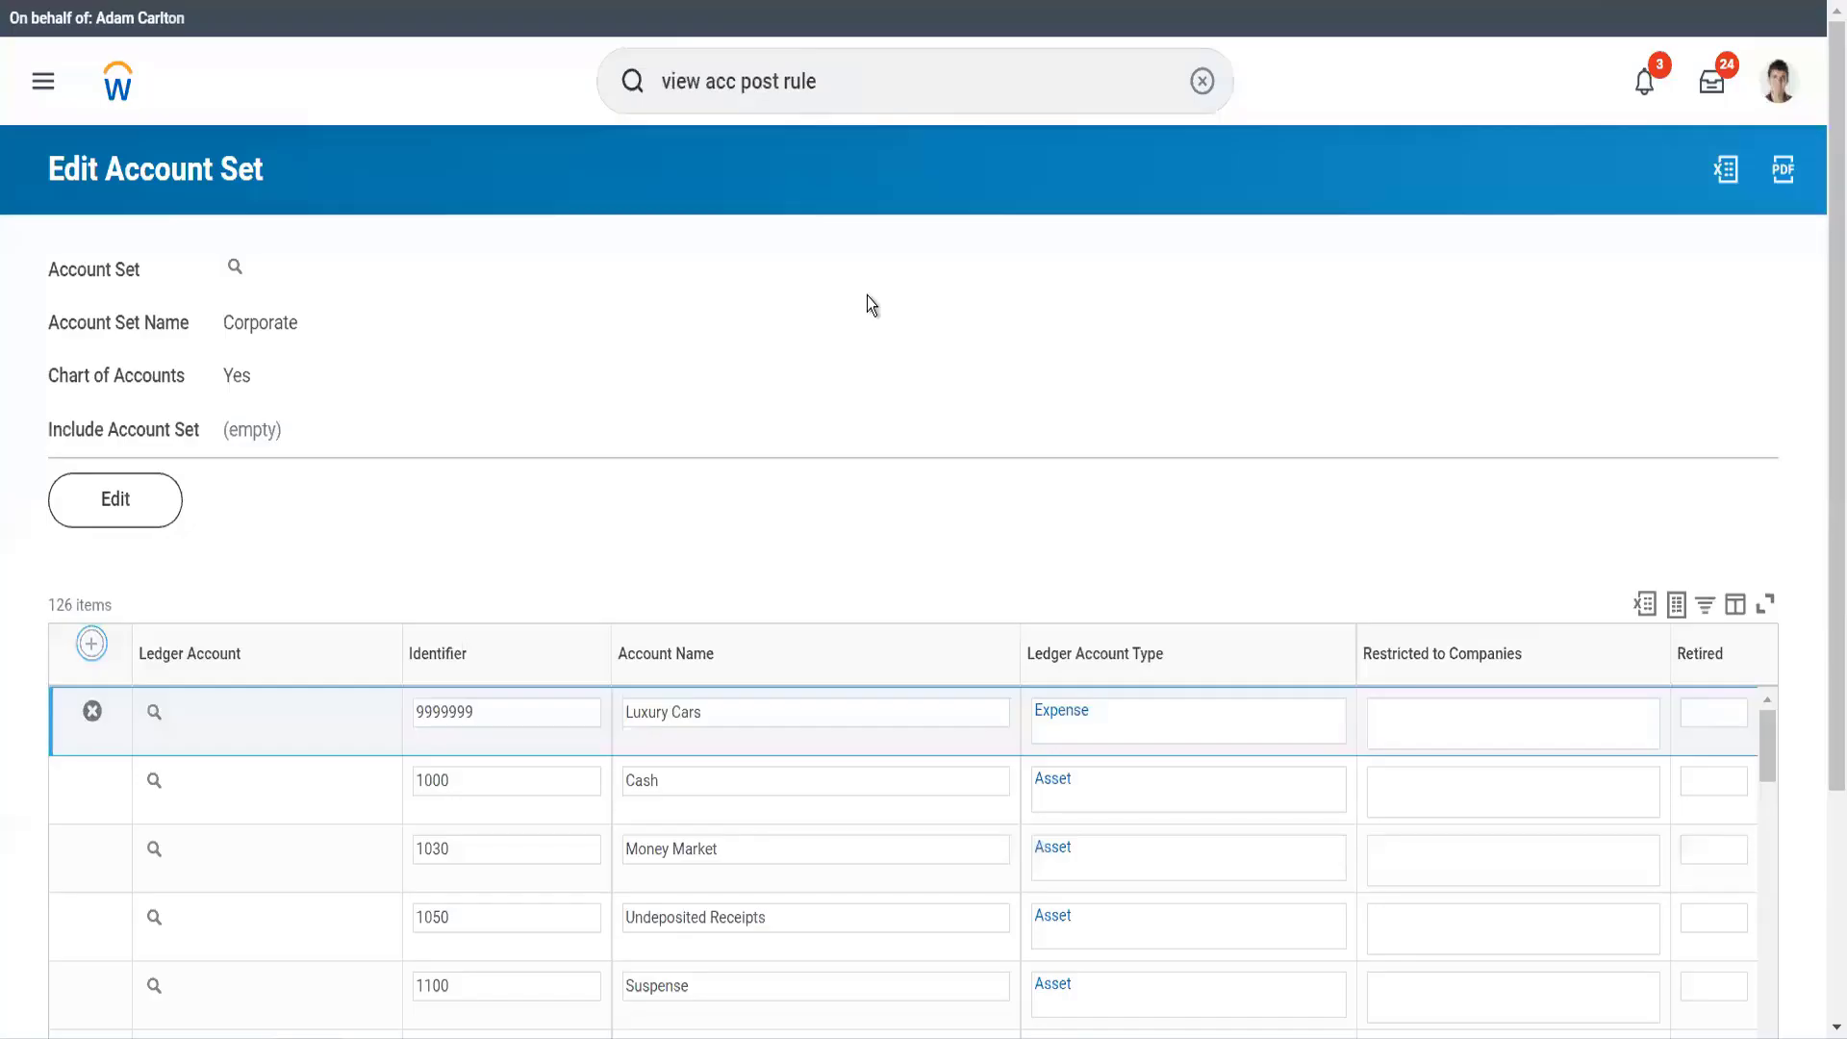
Run the View Account Posting Rule Set report for Standard Corporate Account Posting Rule
click(858, 69)
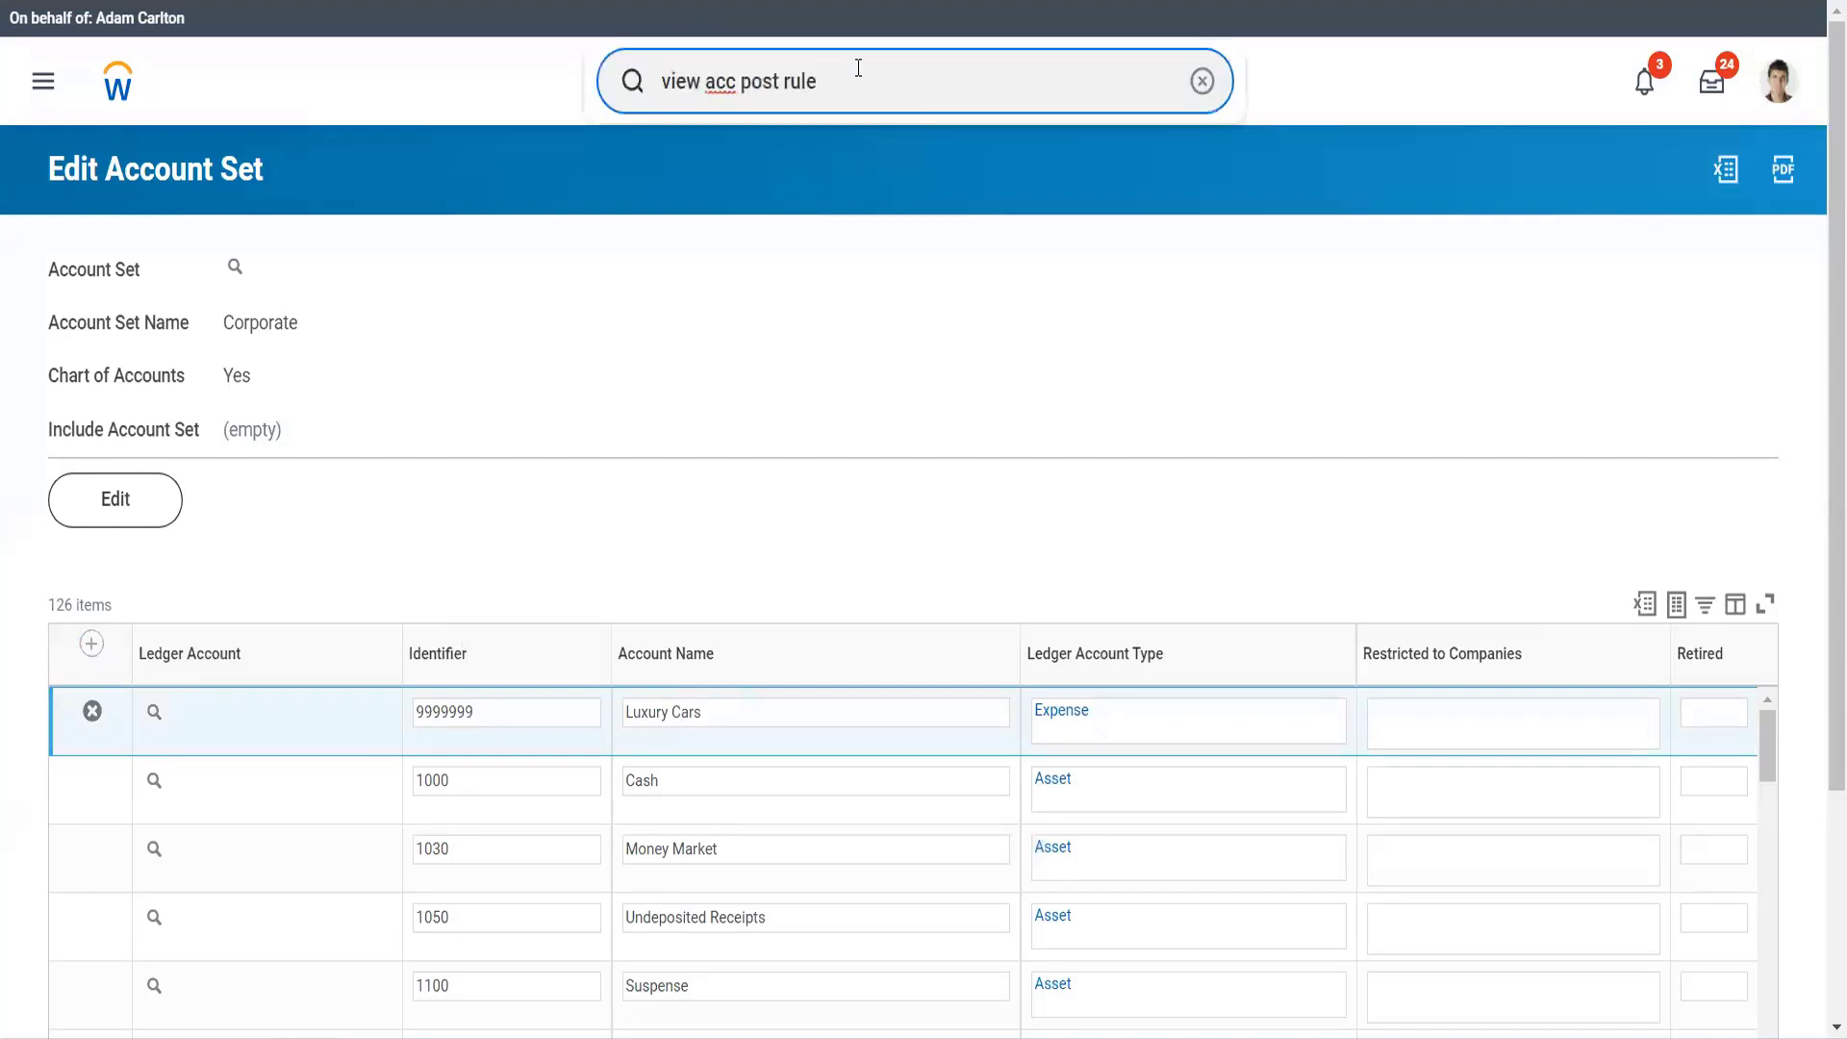
text(set)
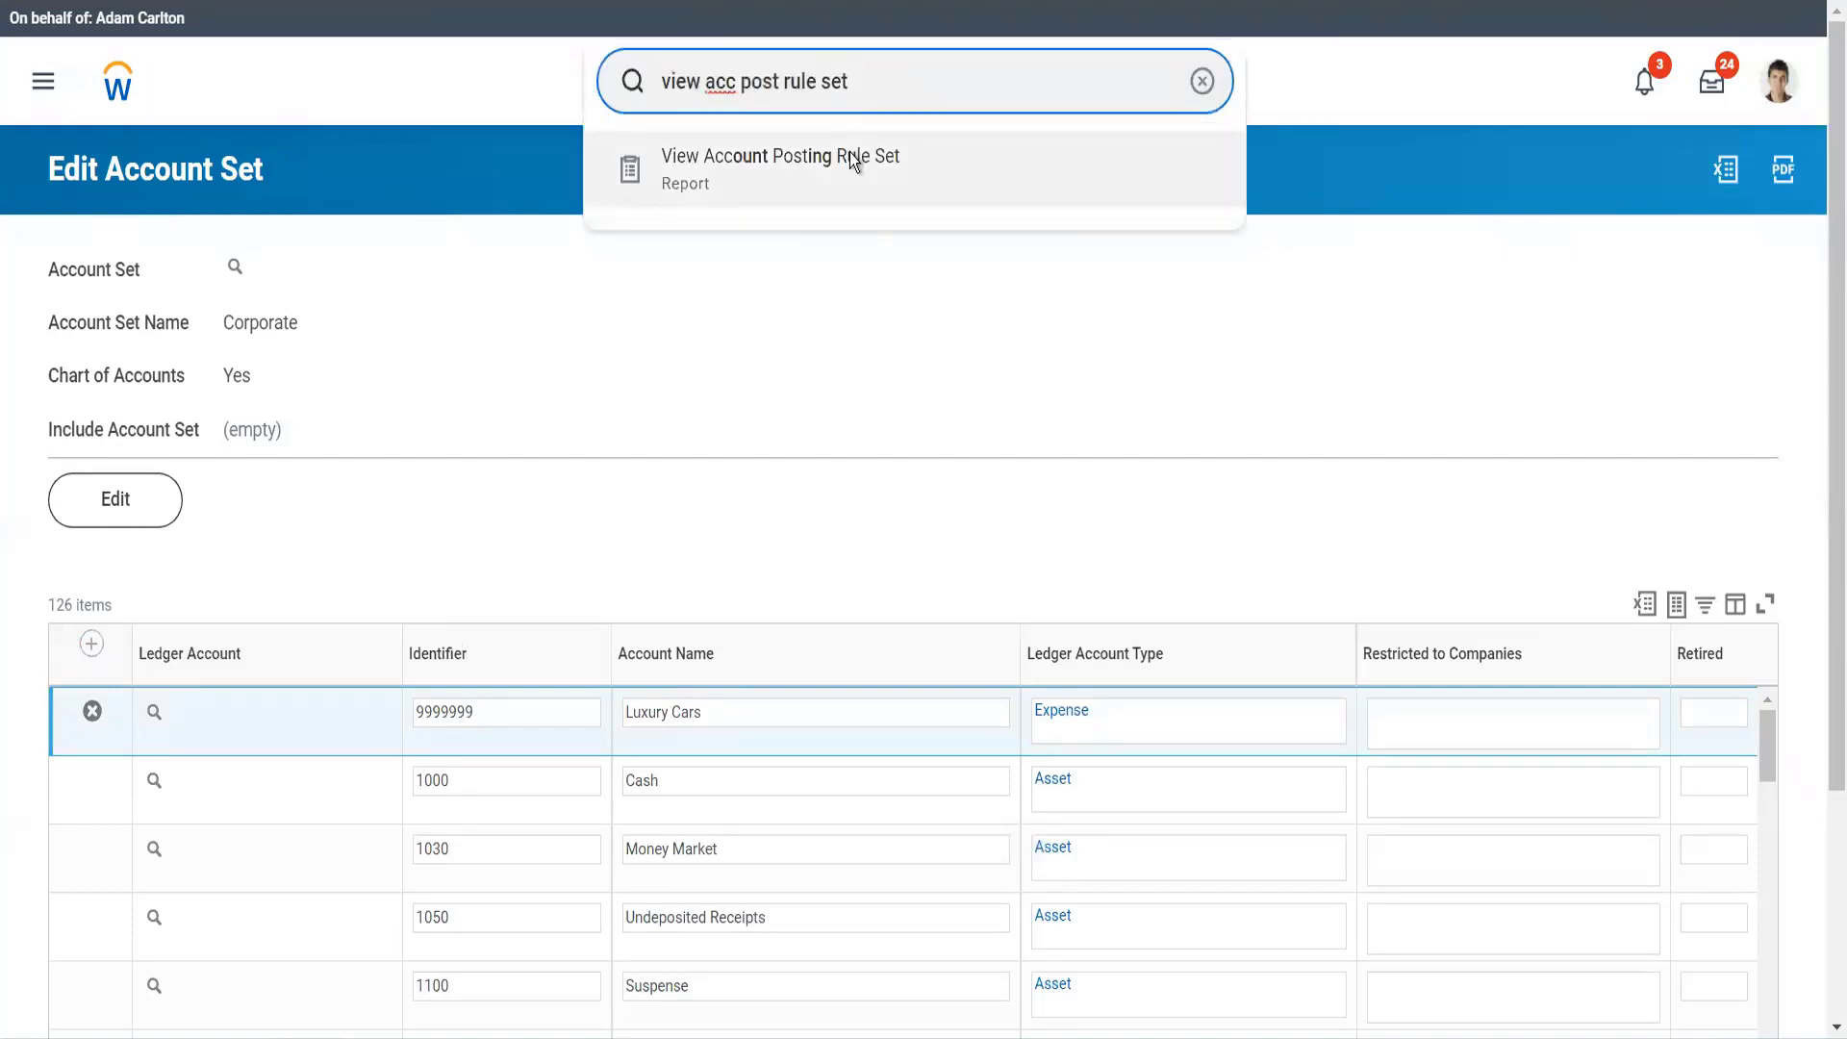
click(851, 160)
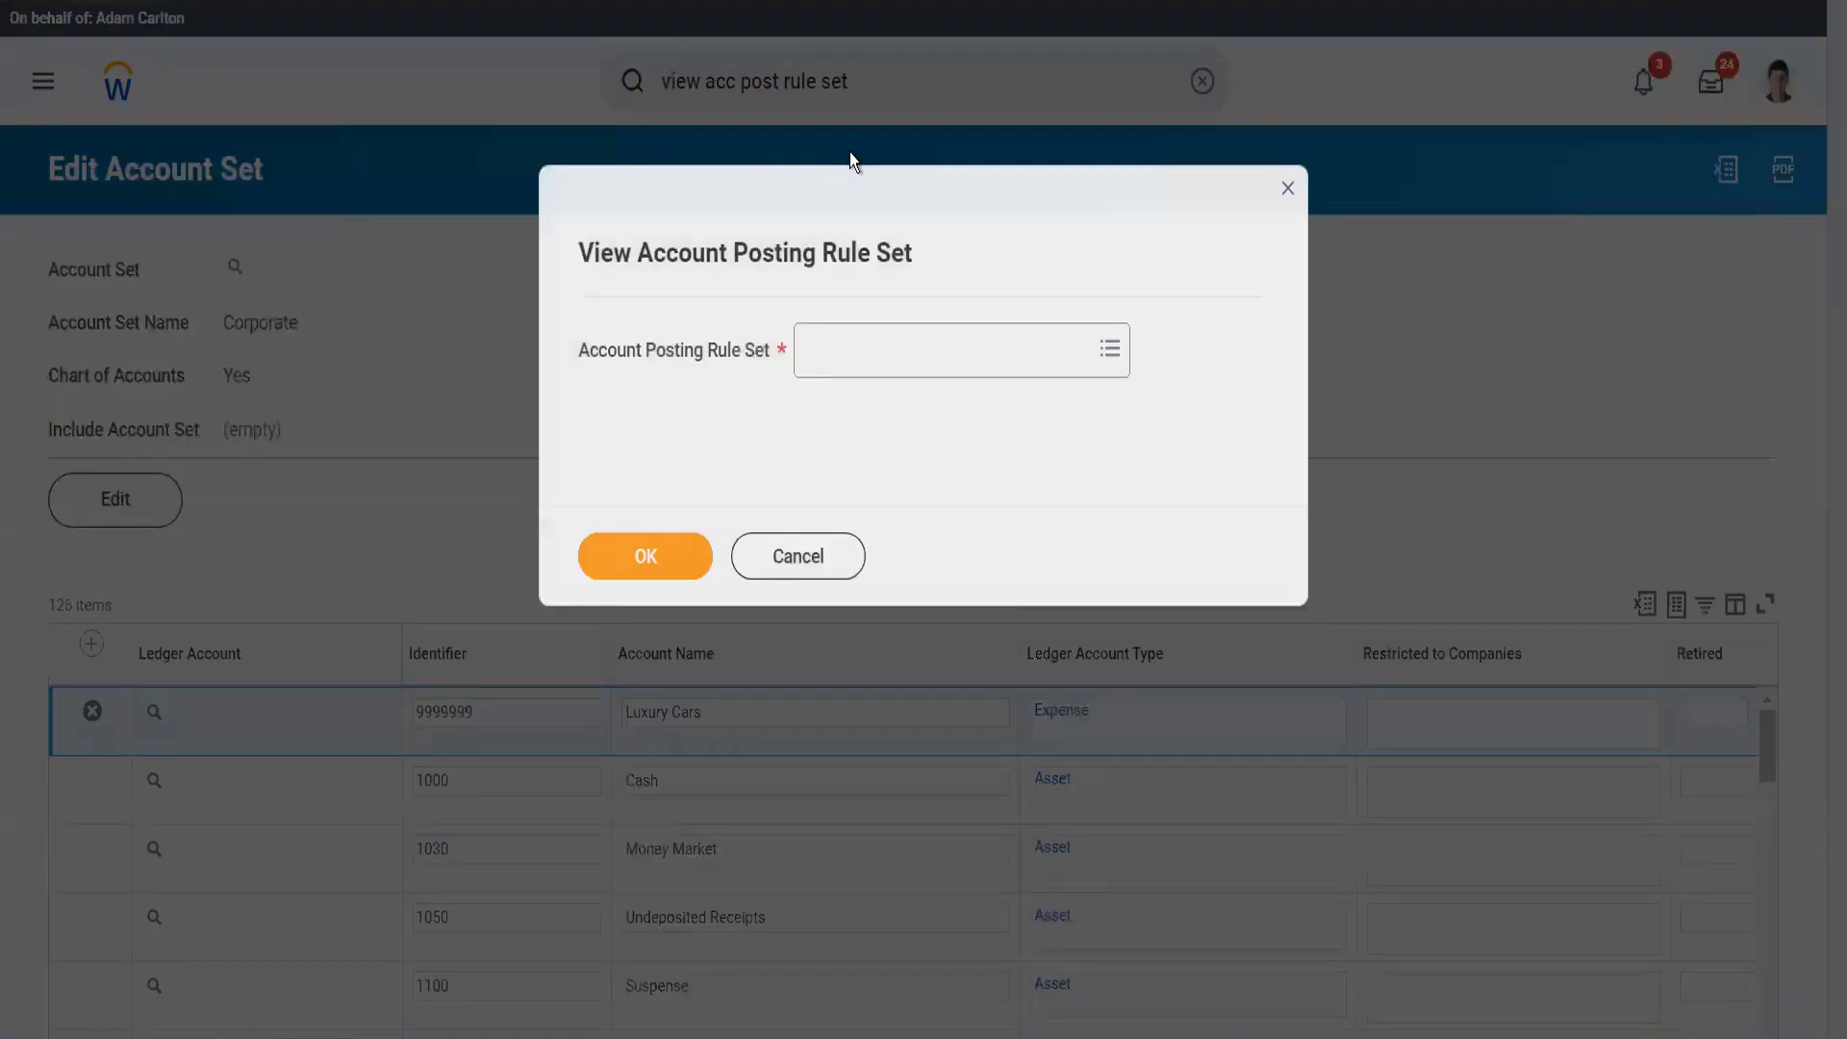
click(895, 375)
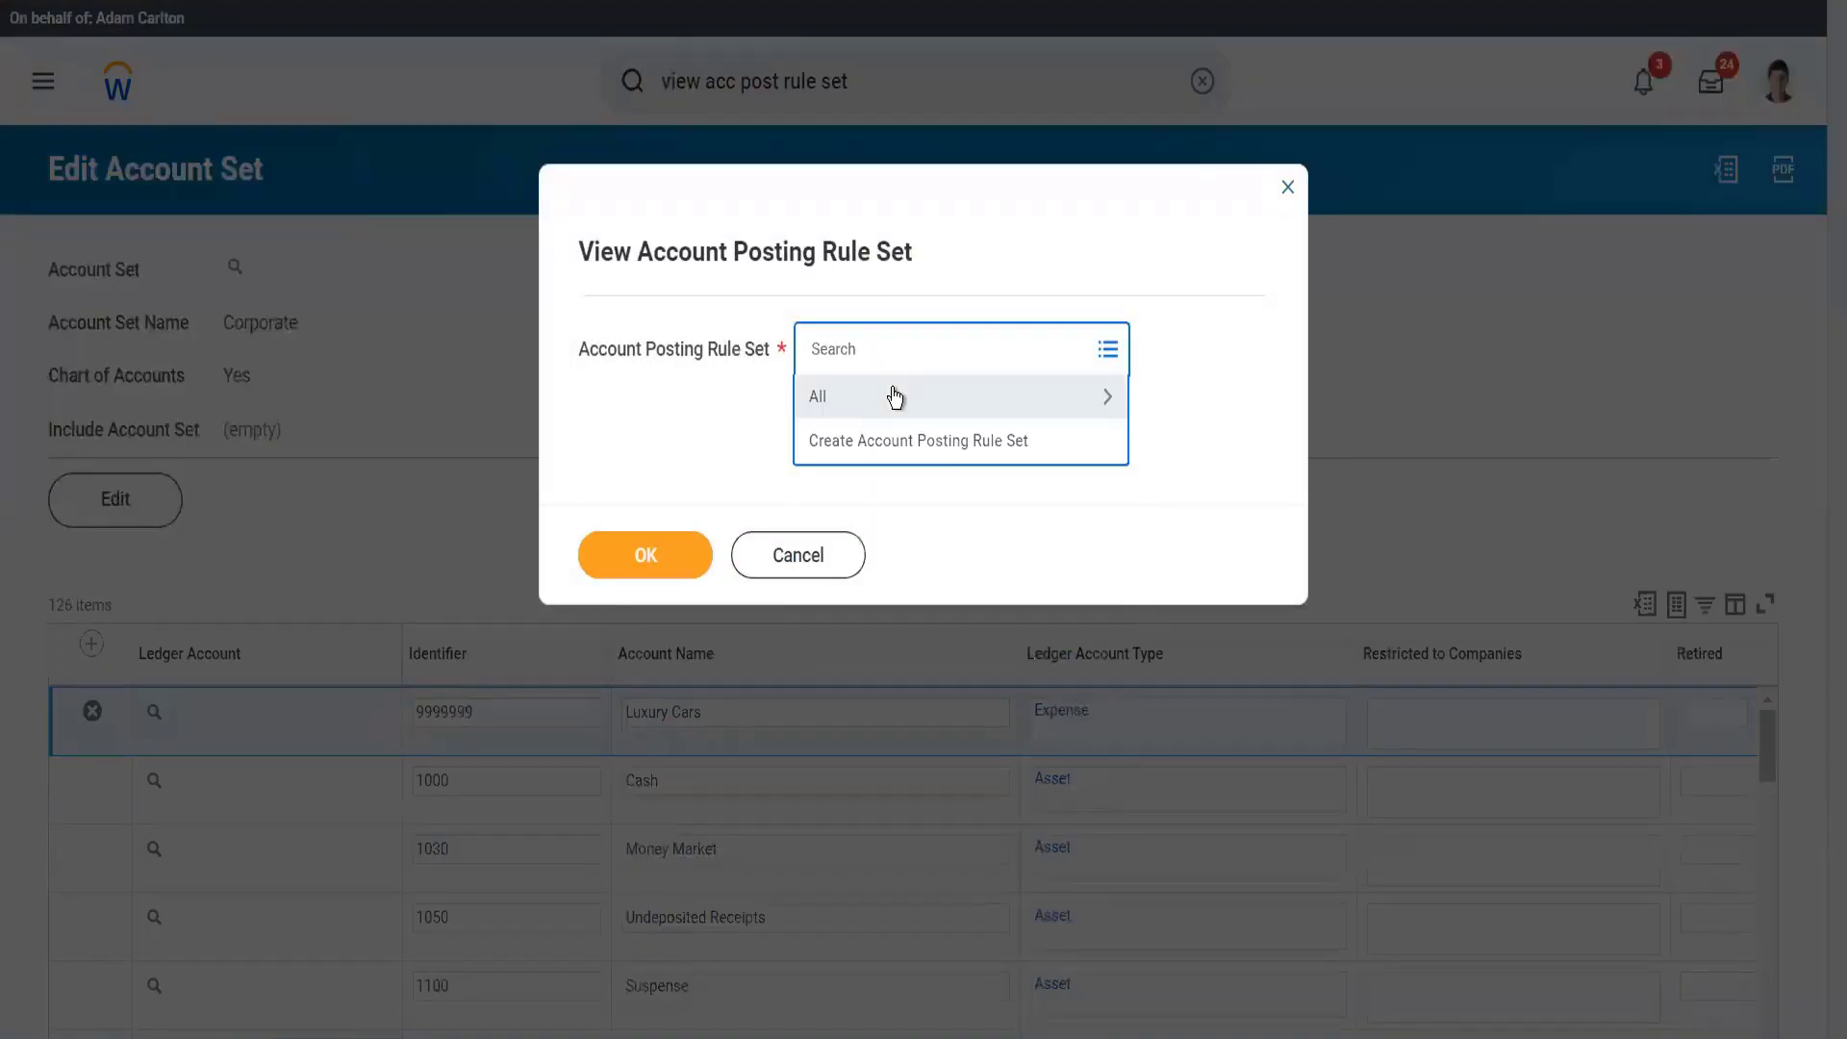
click(895, 396)
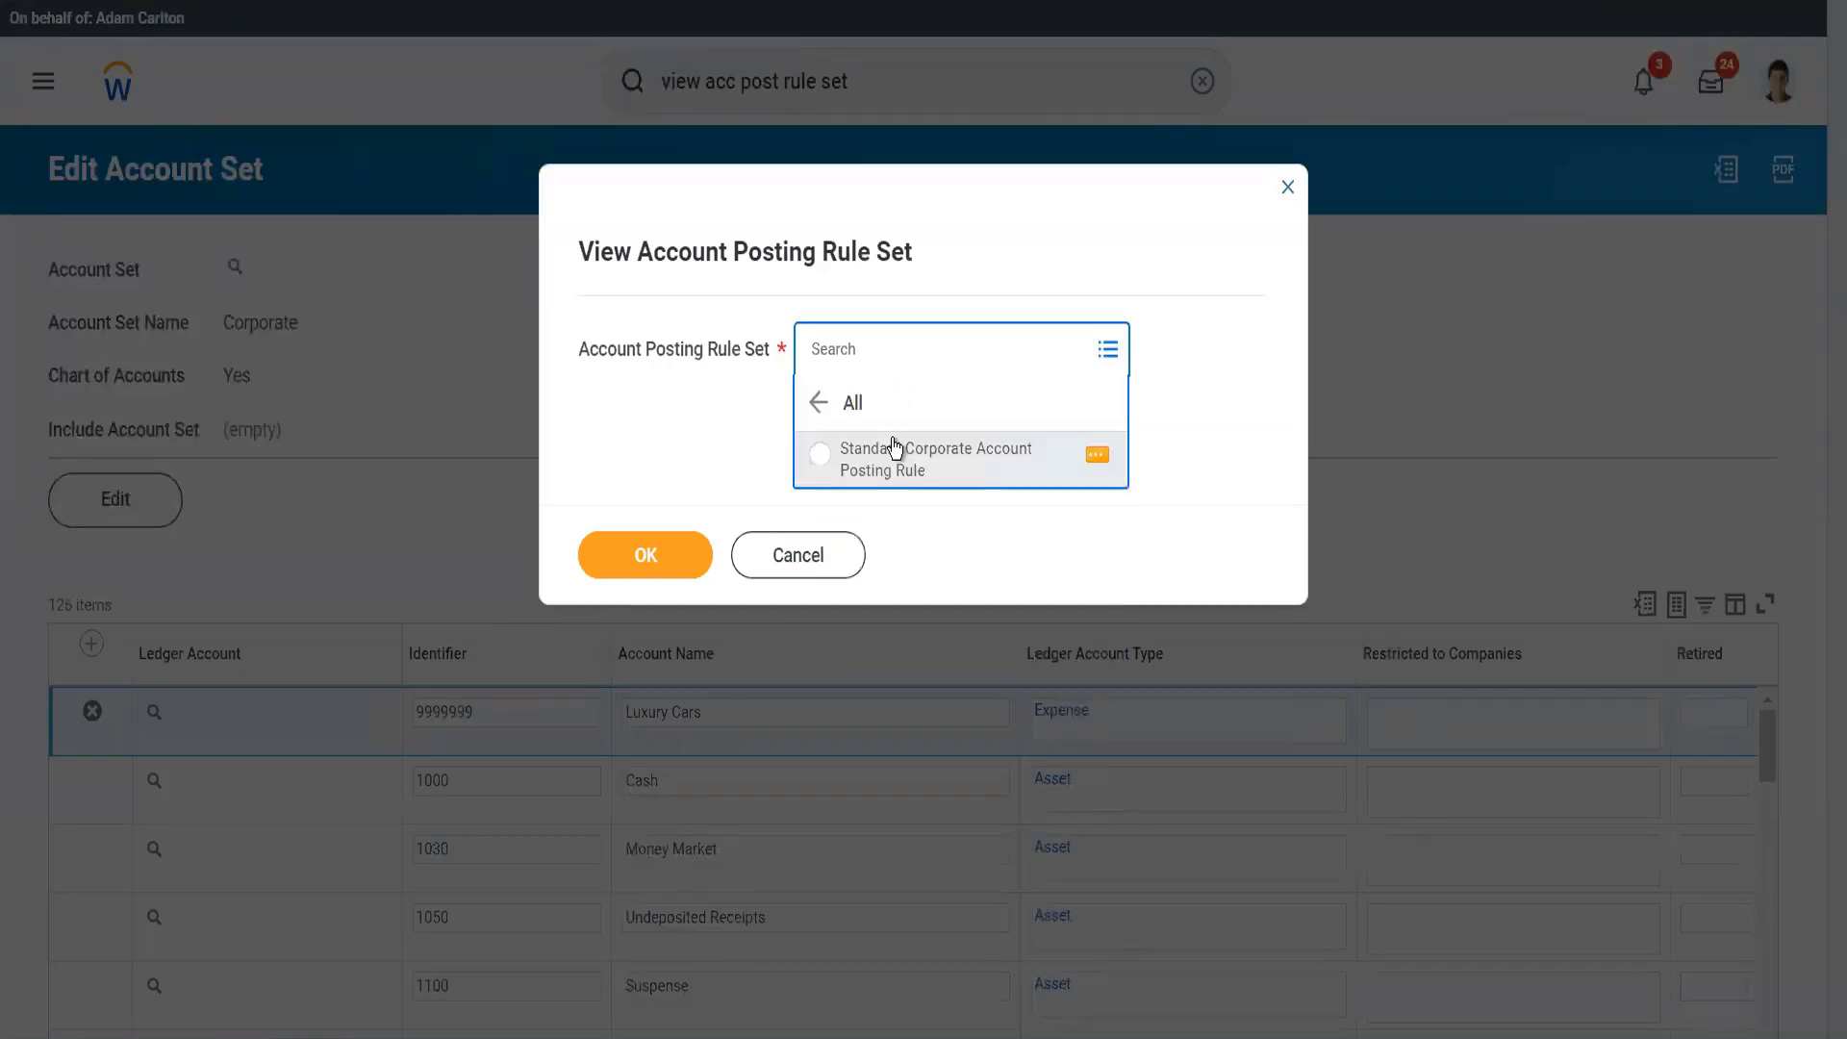
click(895, 448)
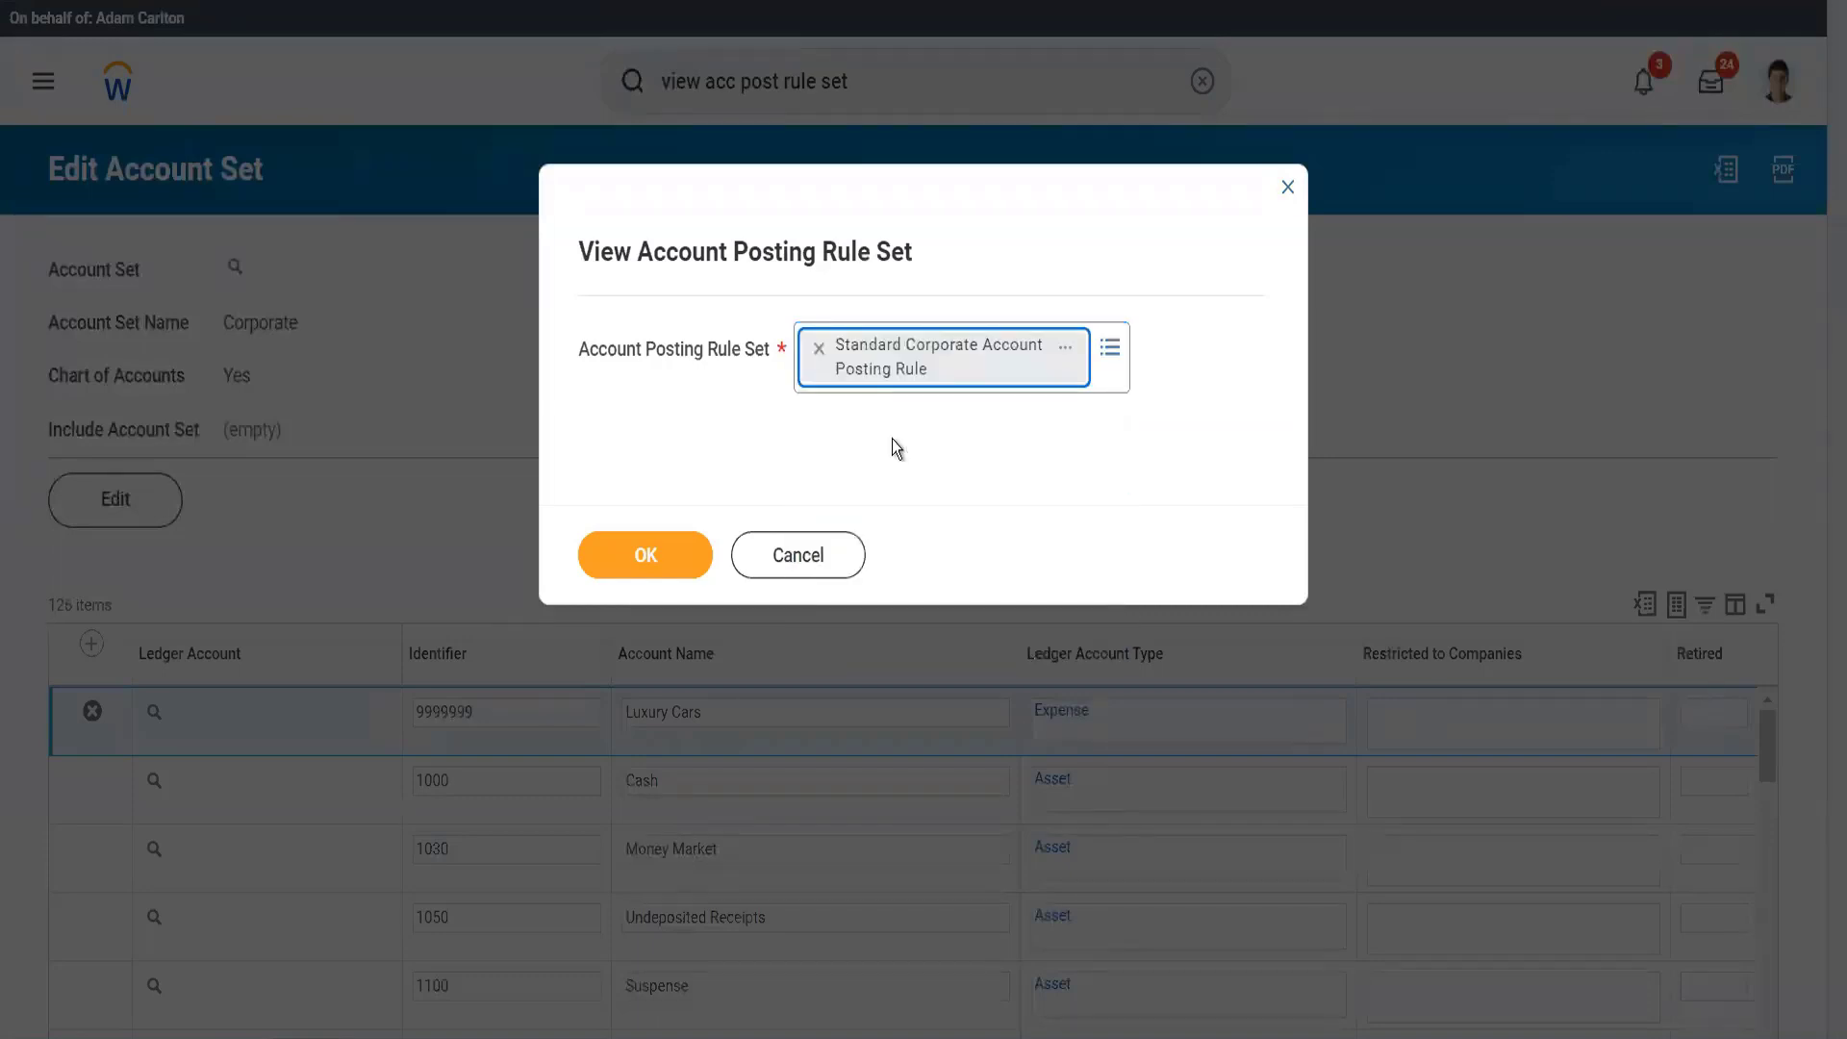
click(680, 568)
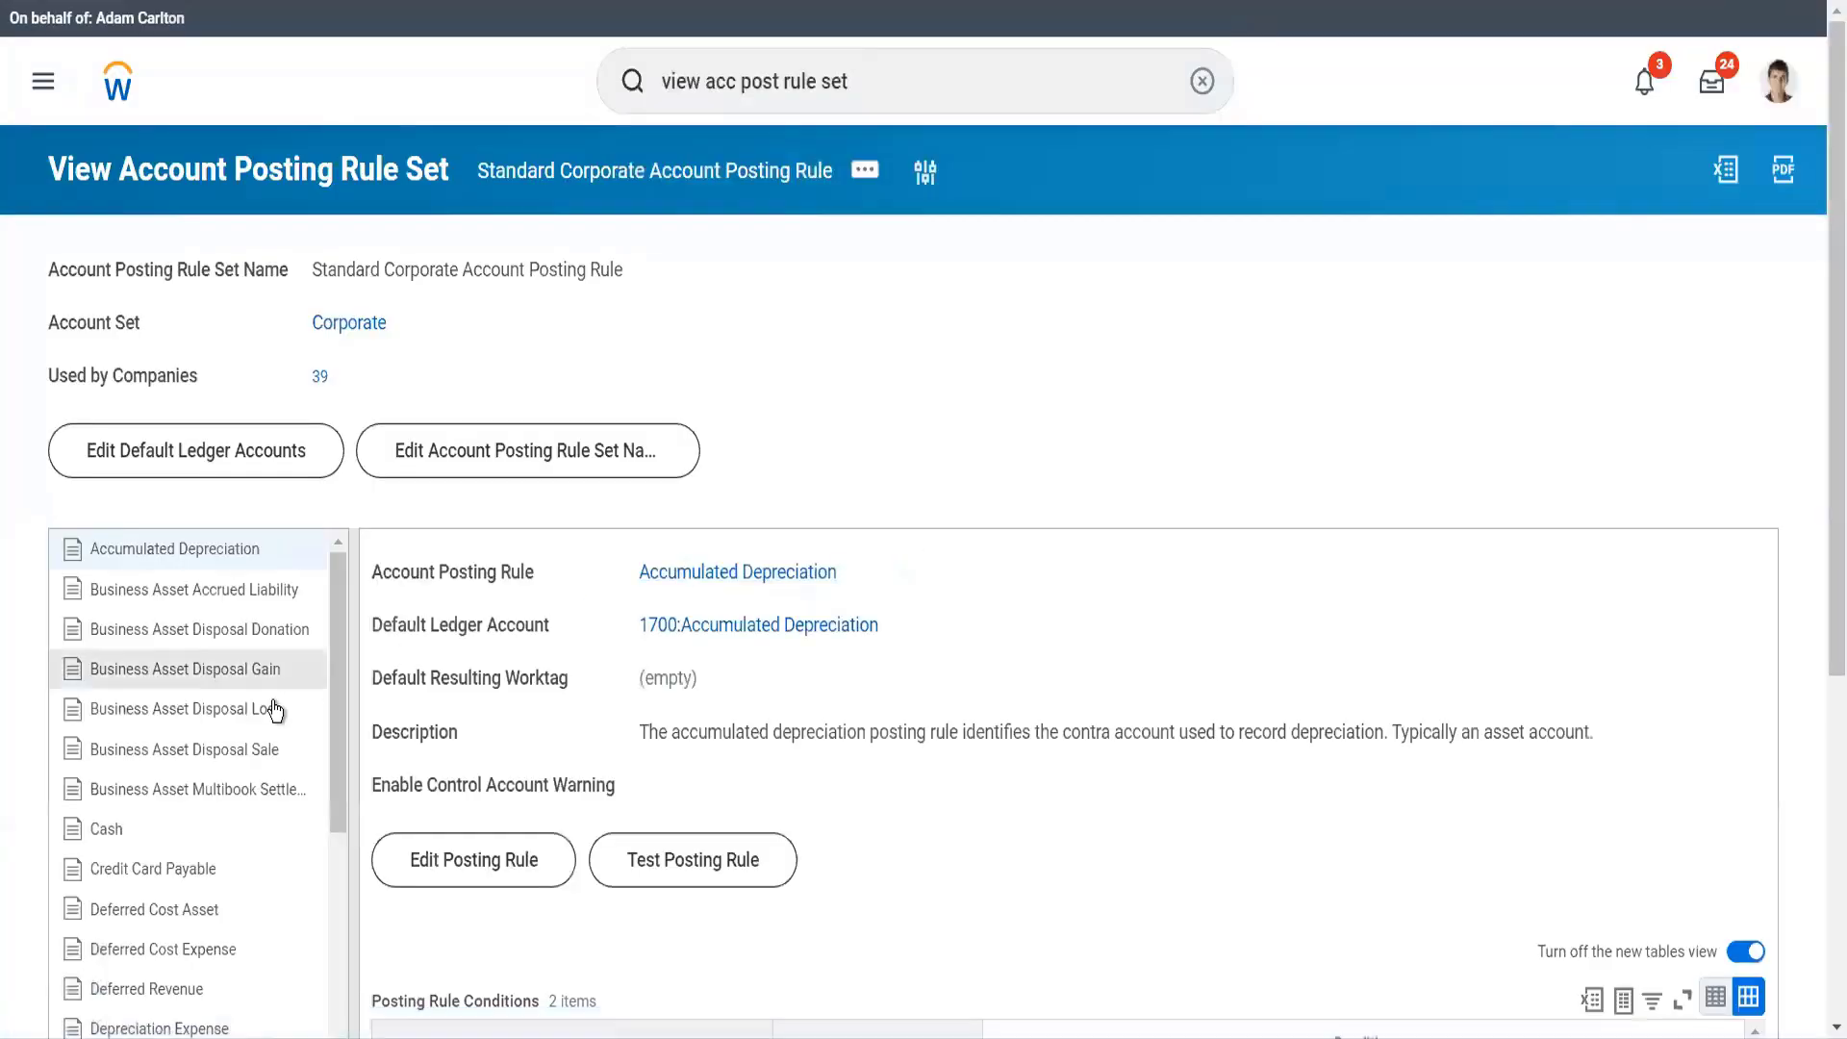
Select the Spend posting rule in the rule set and open it for editing
scroll(272, 710, down, 5)
scroll(274, 710, down, 10)
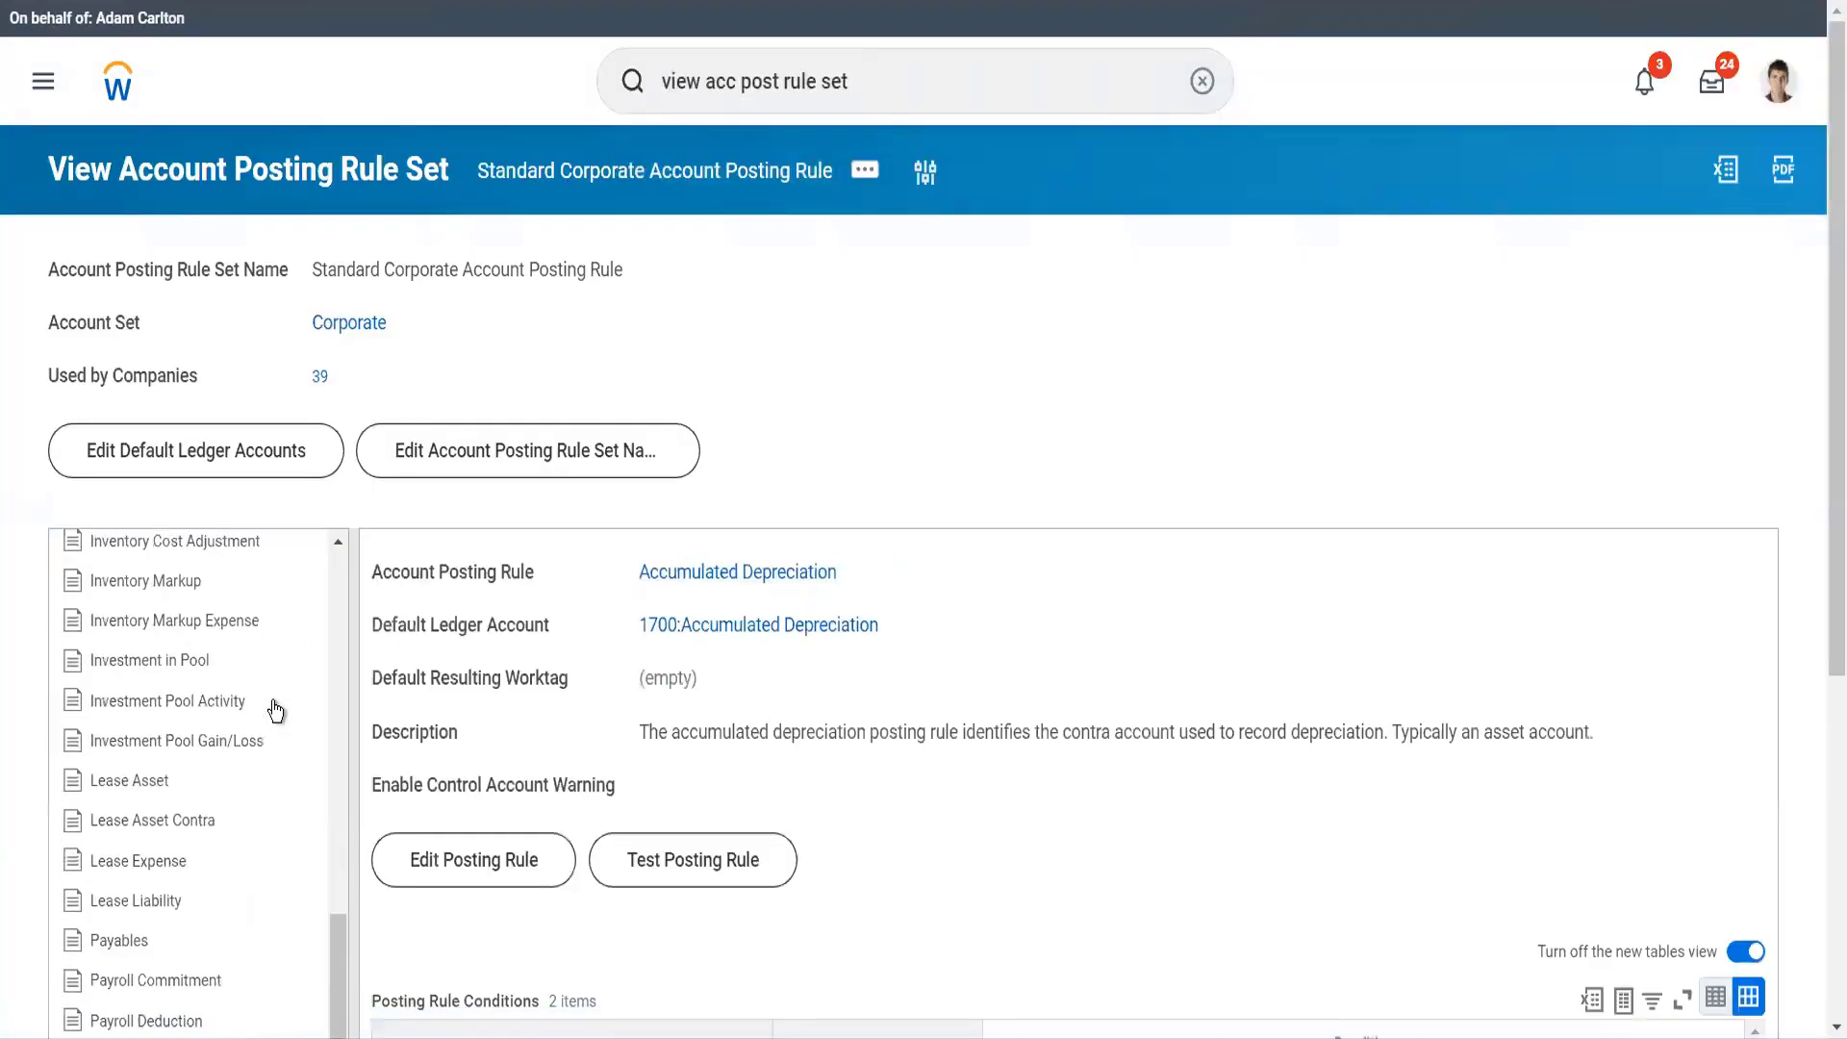
scroll(276, 710, down, 5)
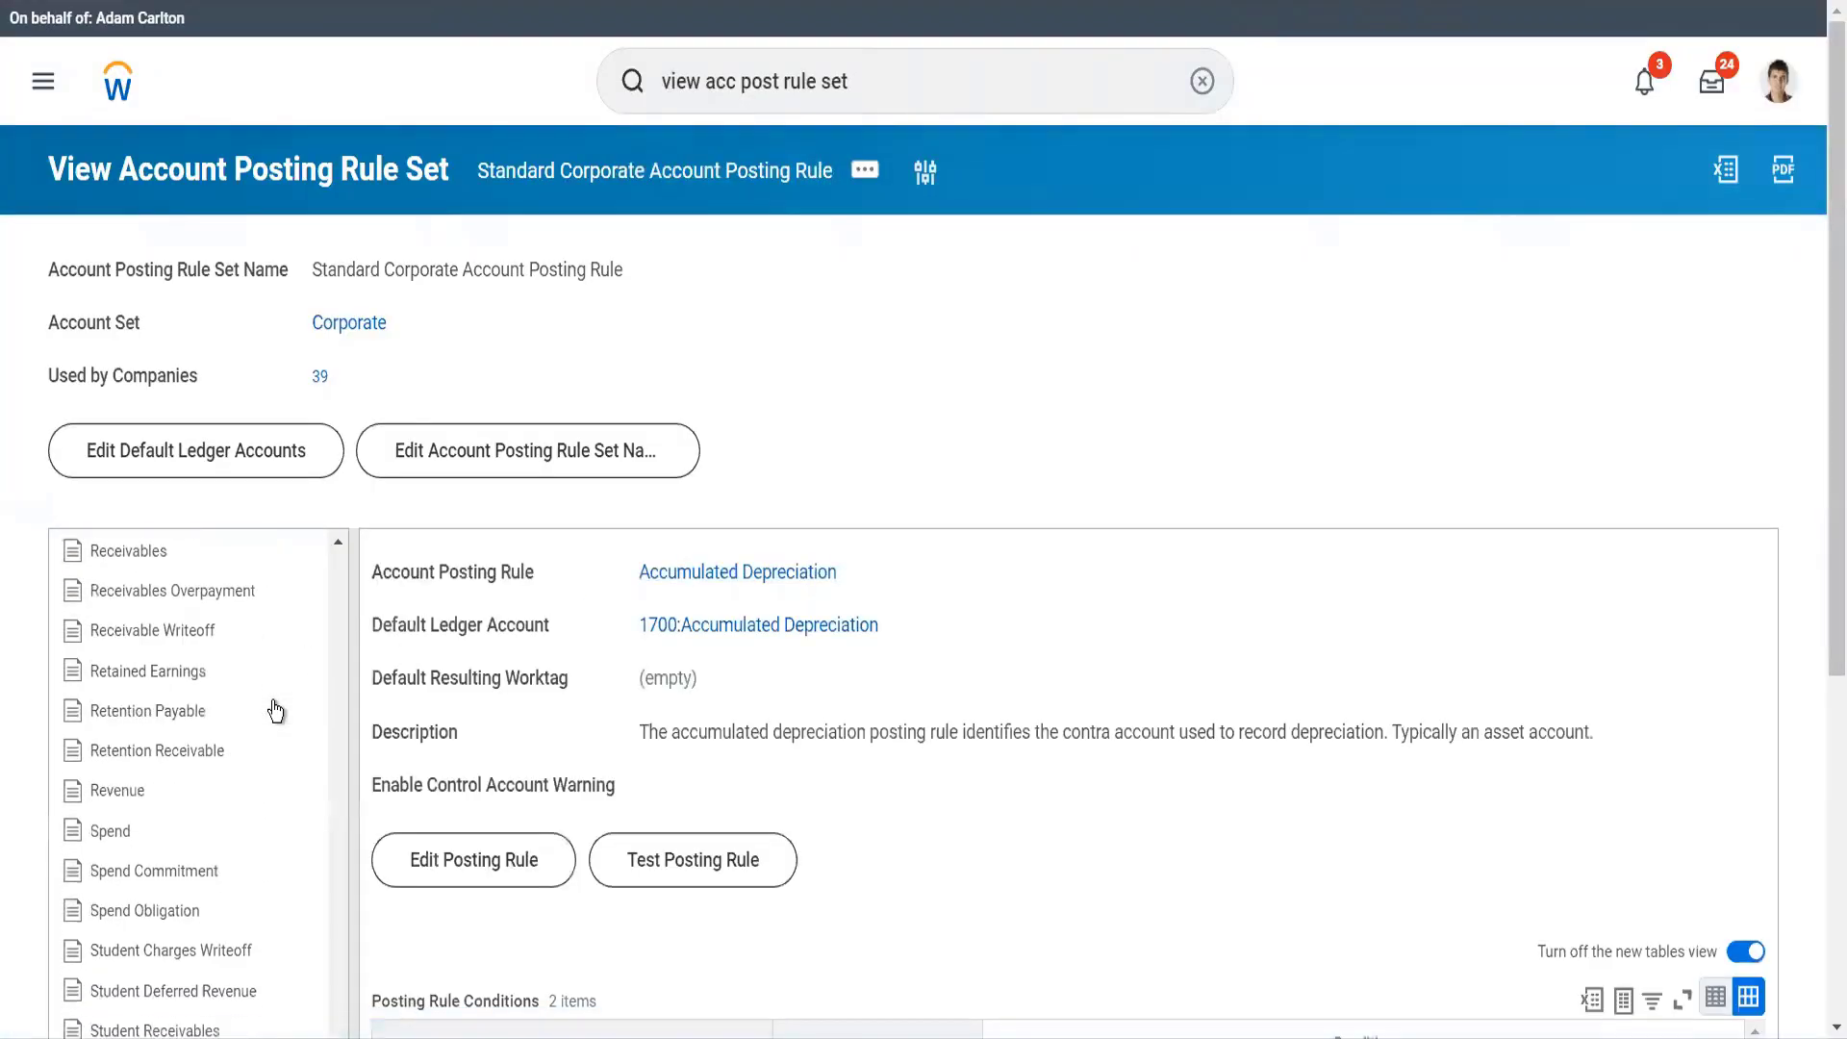
click(212, 833)
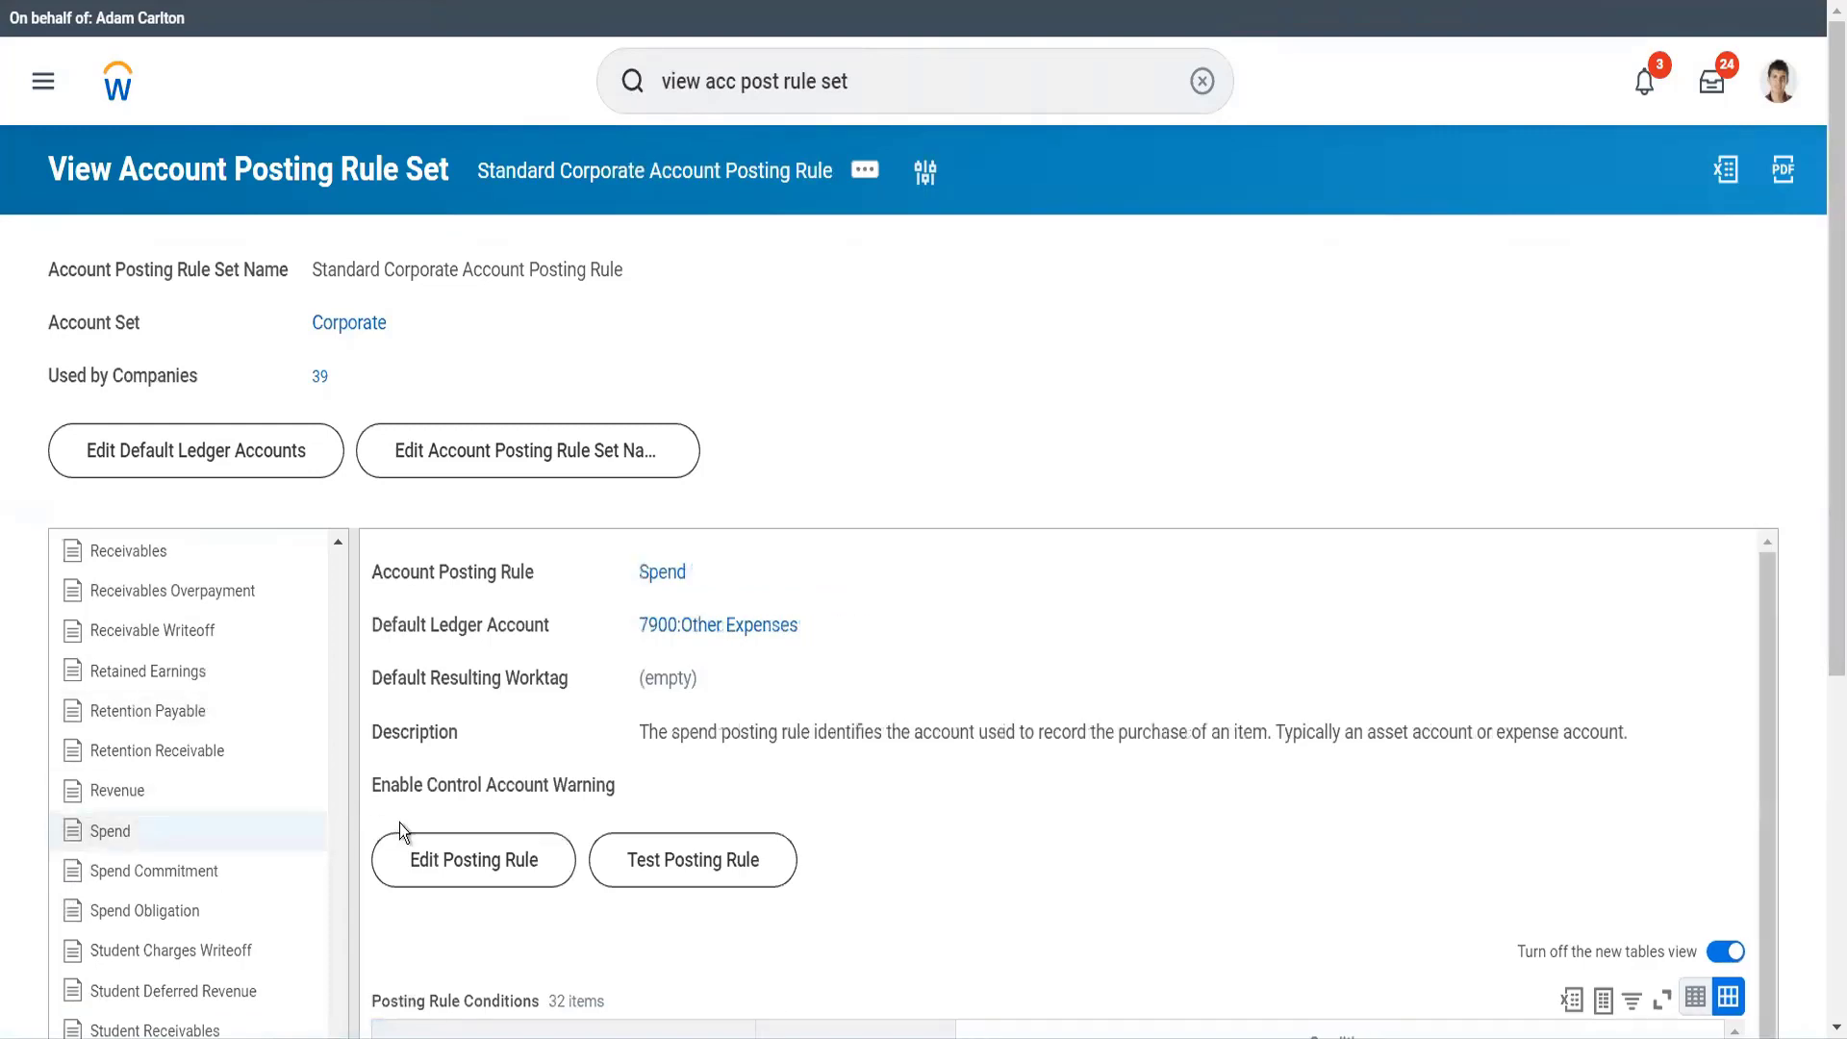
click(510, 871)
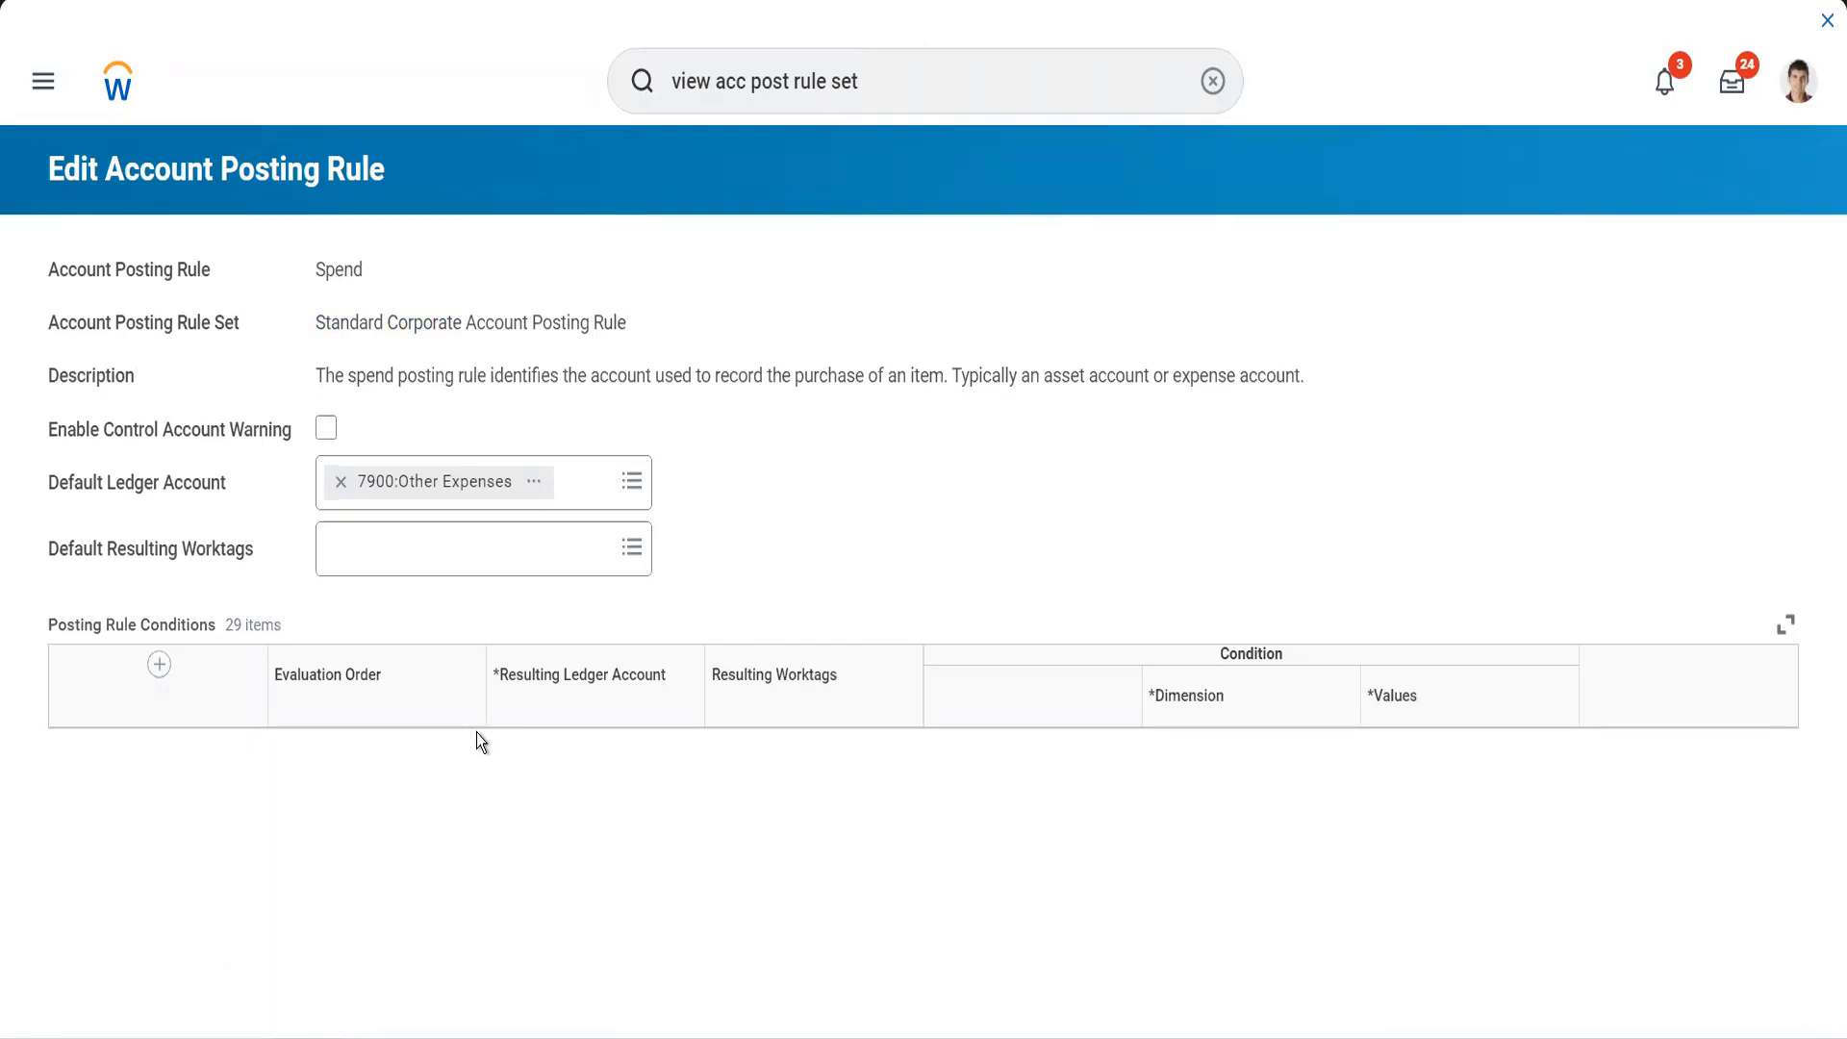
Add a posting rule condition row after 6700:Depreciation with 9999999:Luxury Cars as the resulting ledger account
key(shift+F10)
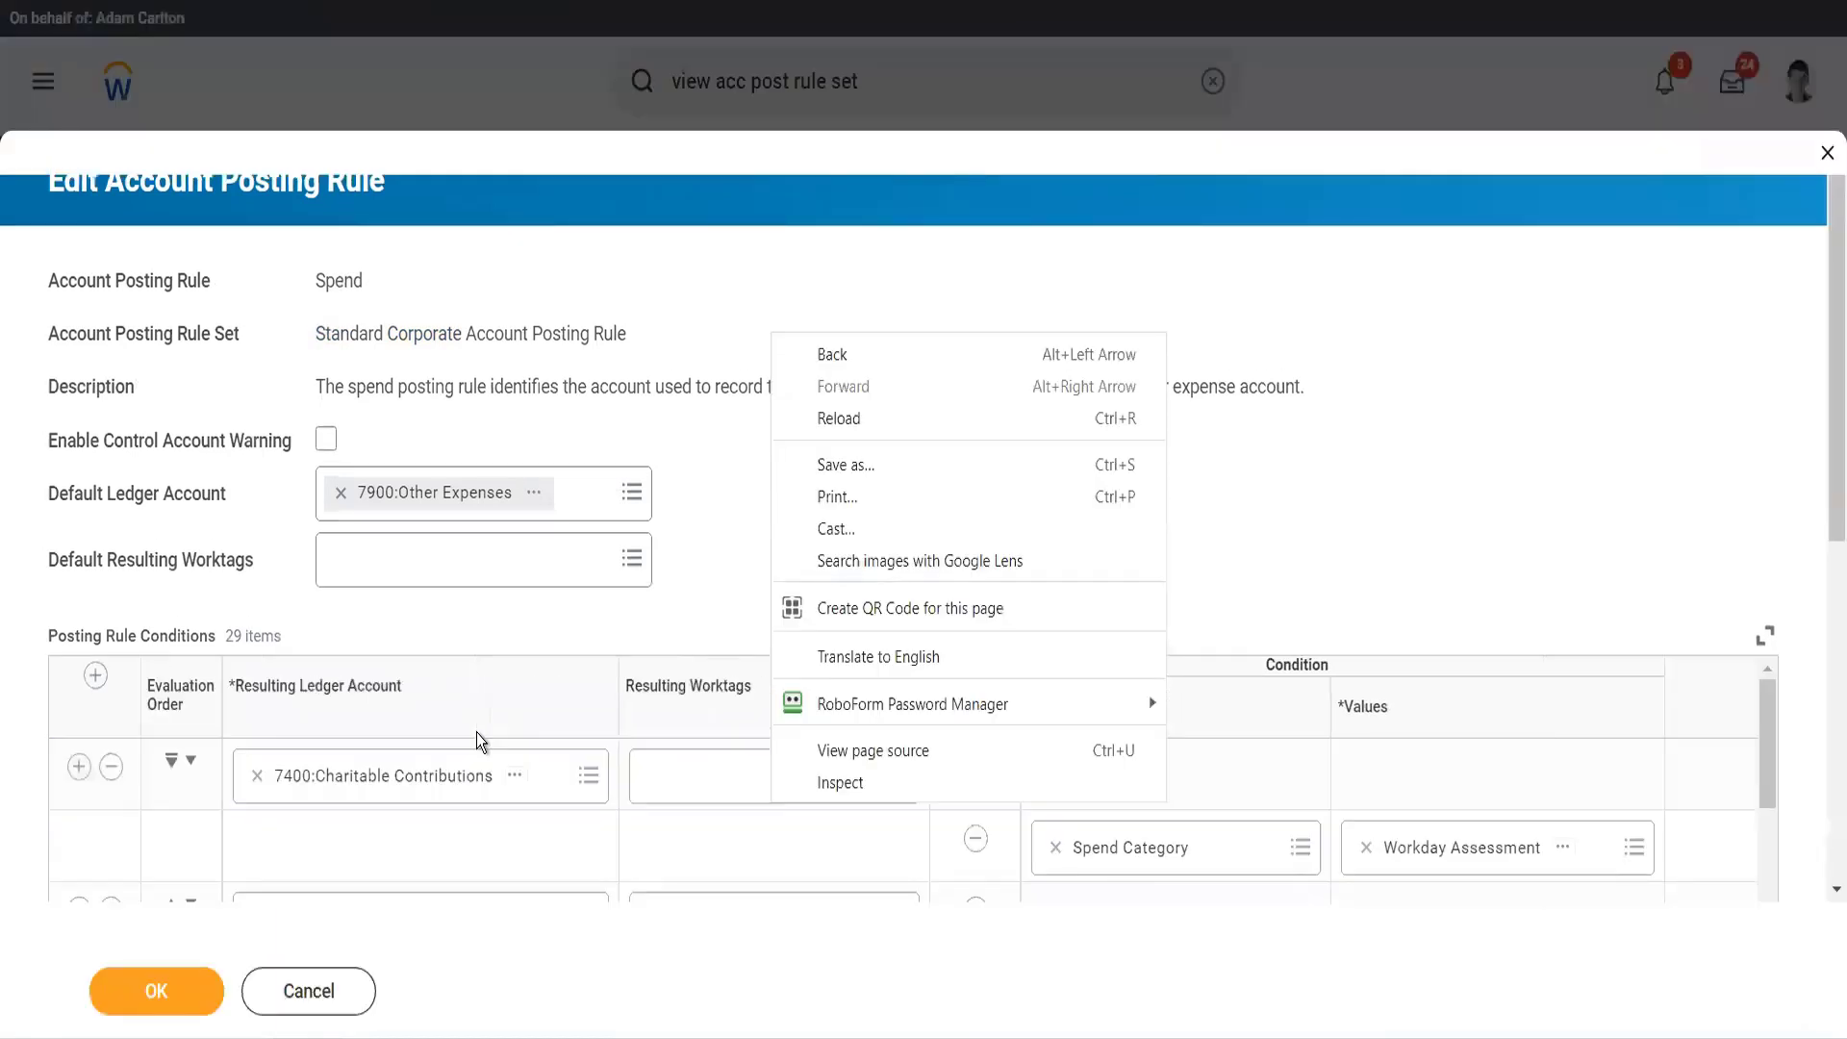
scroll(333, 833, down, 10)
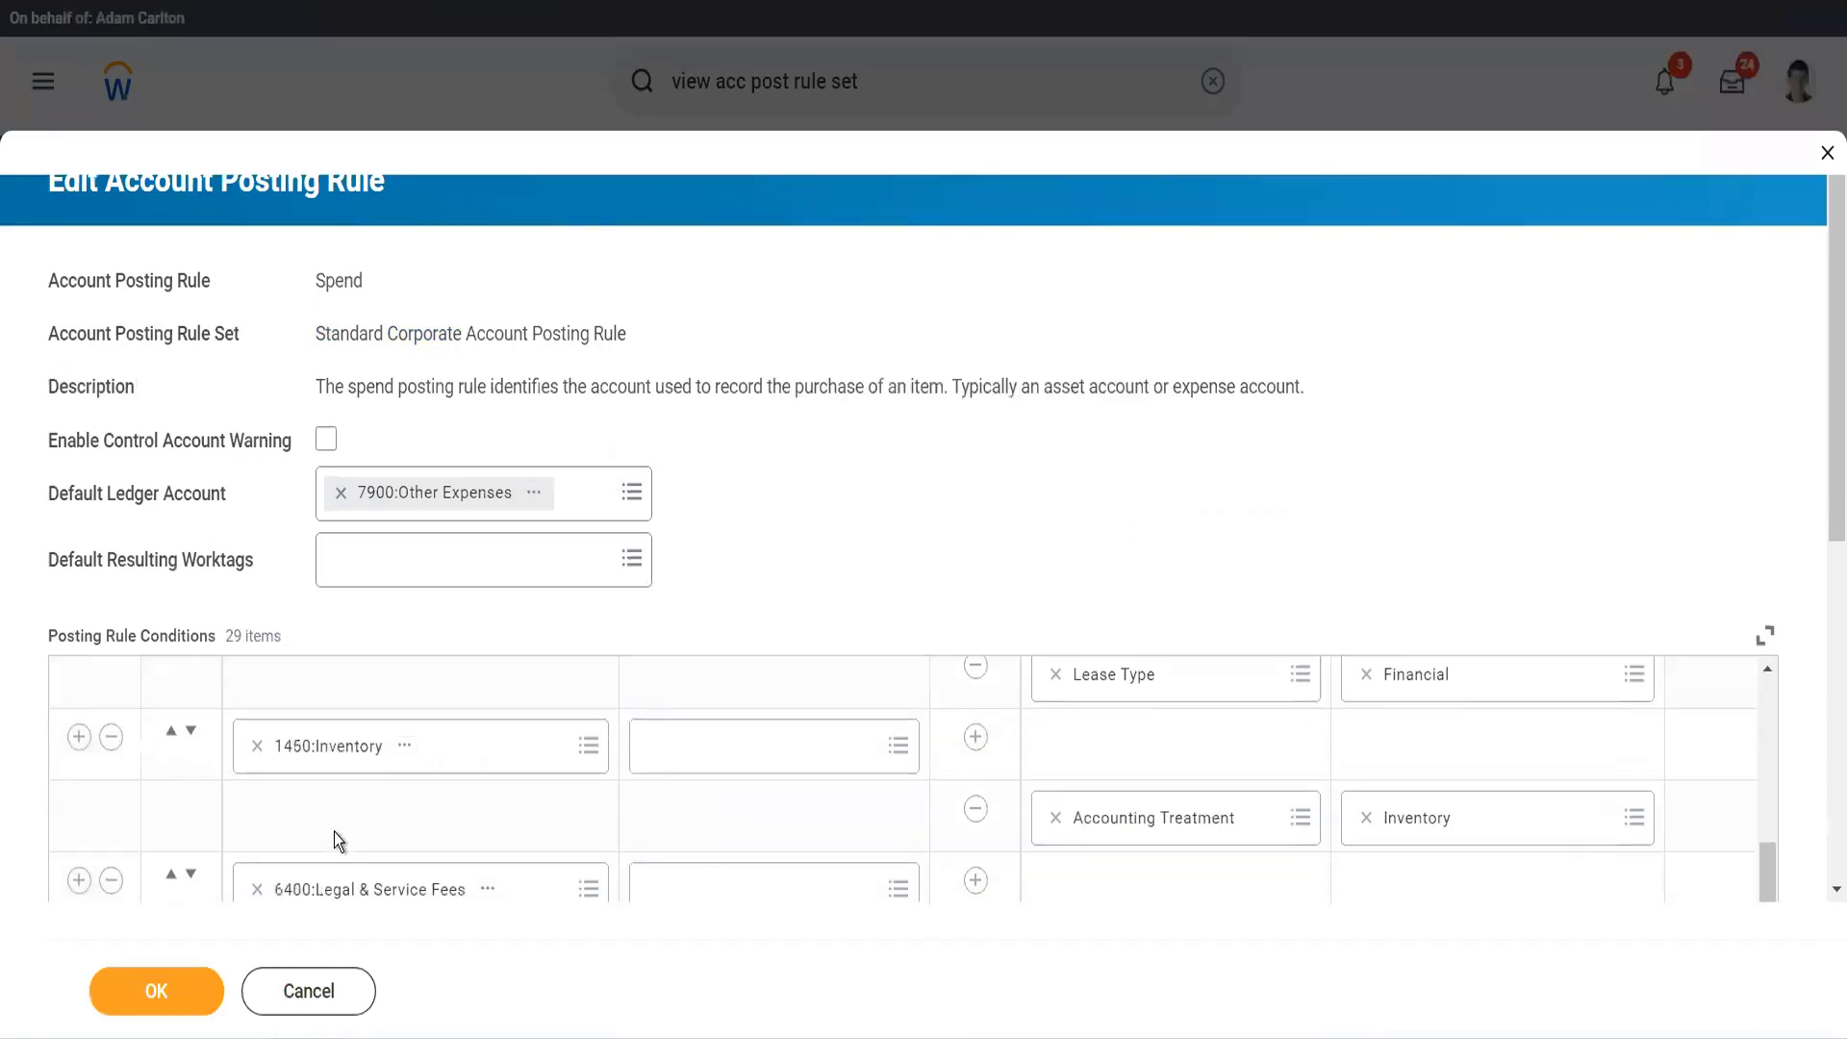
scroll(333, 833, down, 3)
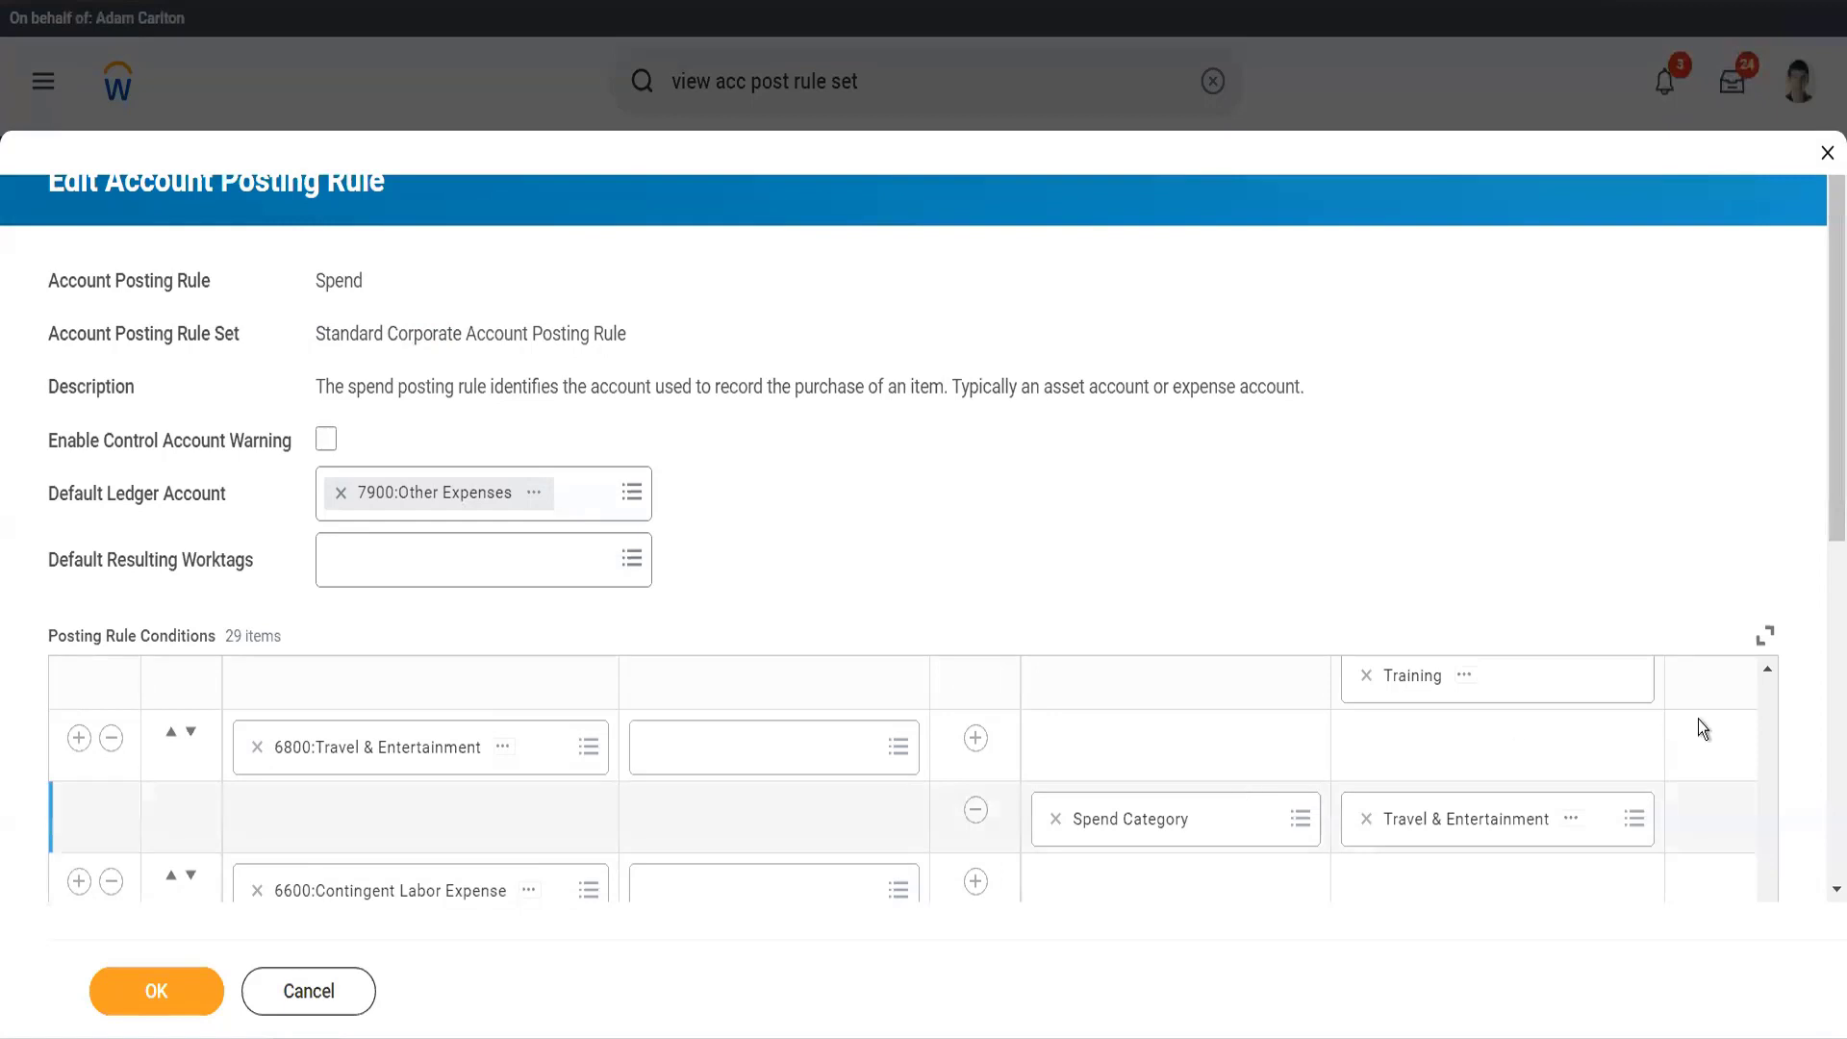
scroll(1821, 871, down, 5)
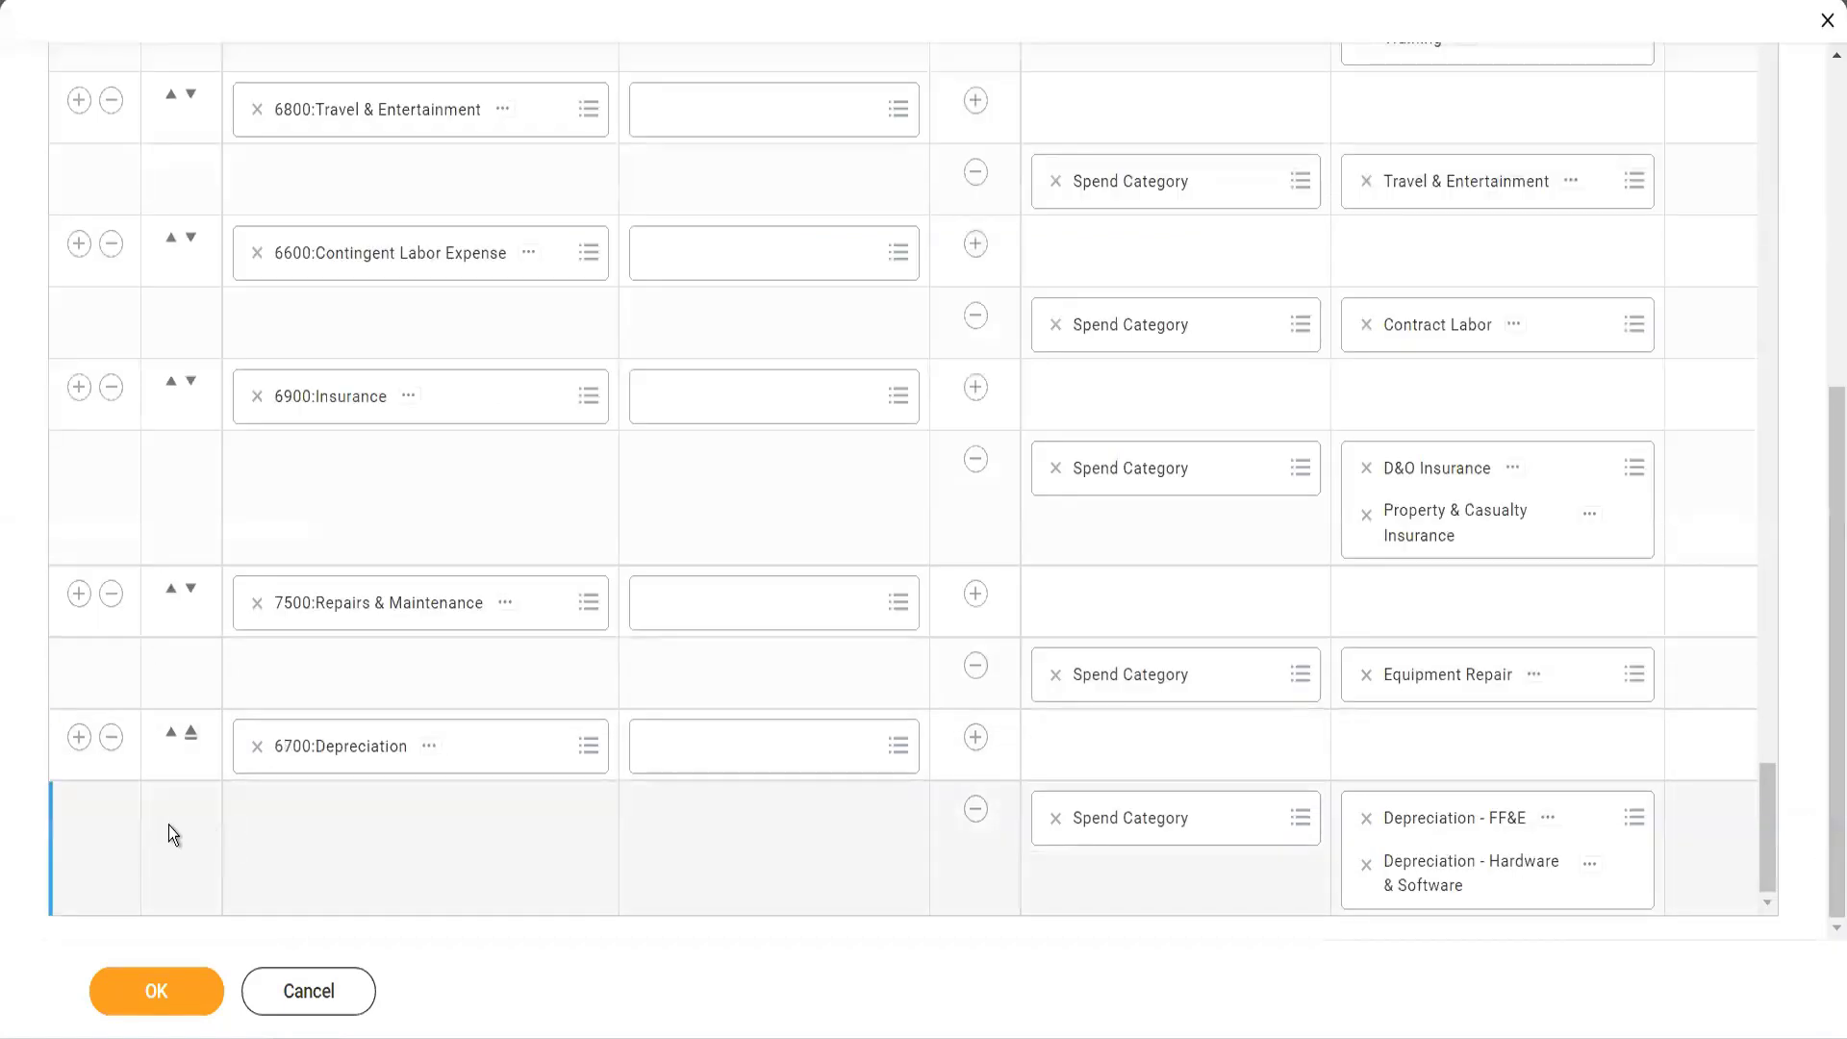
click(80, 738)
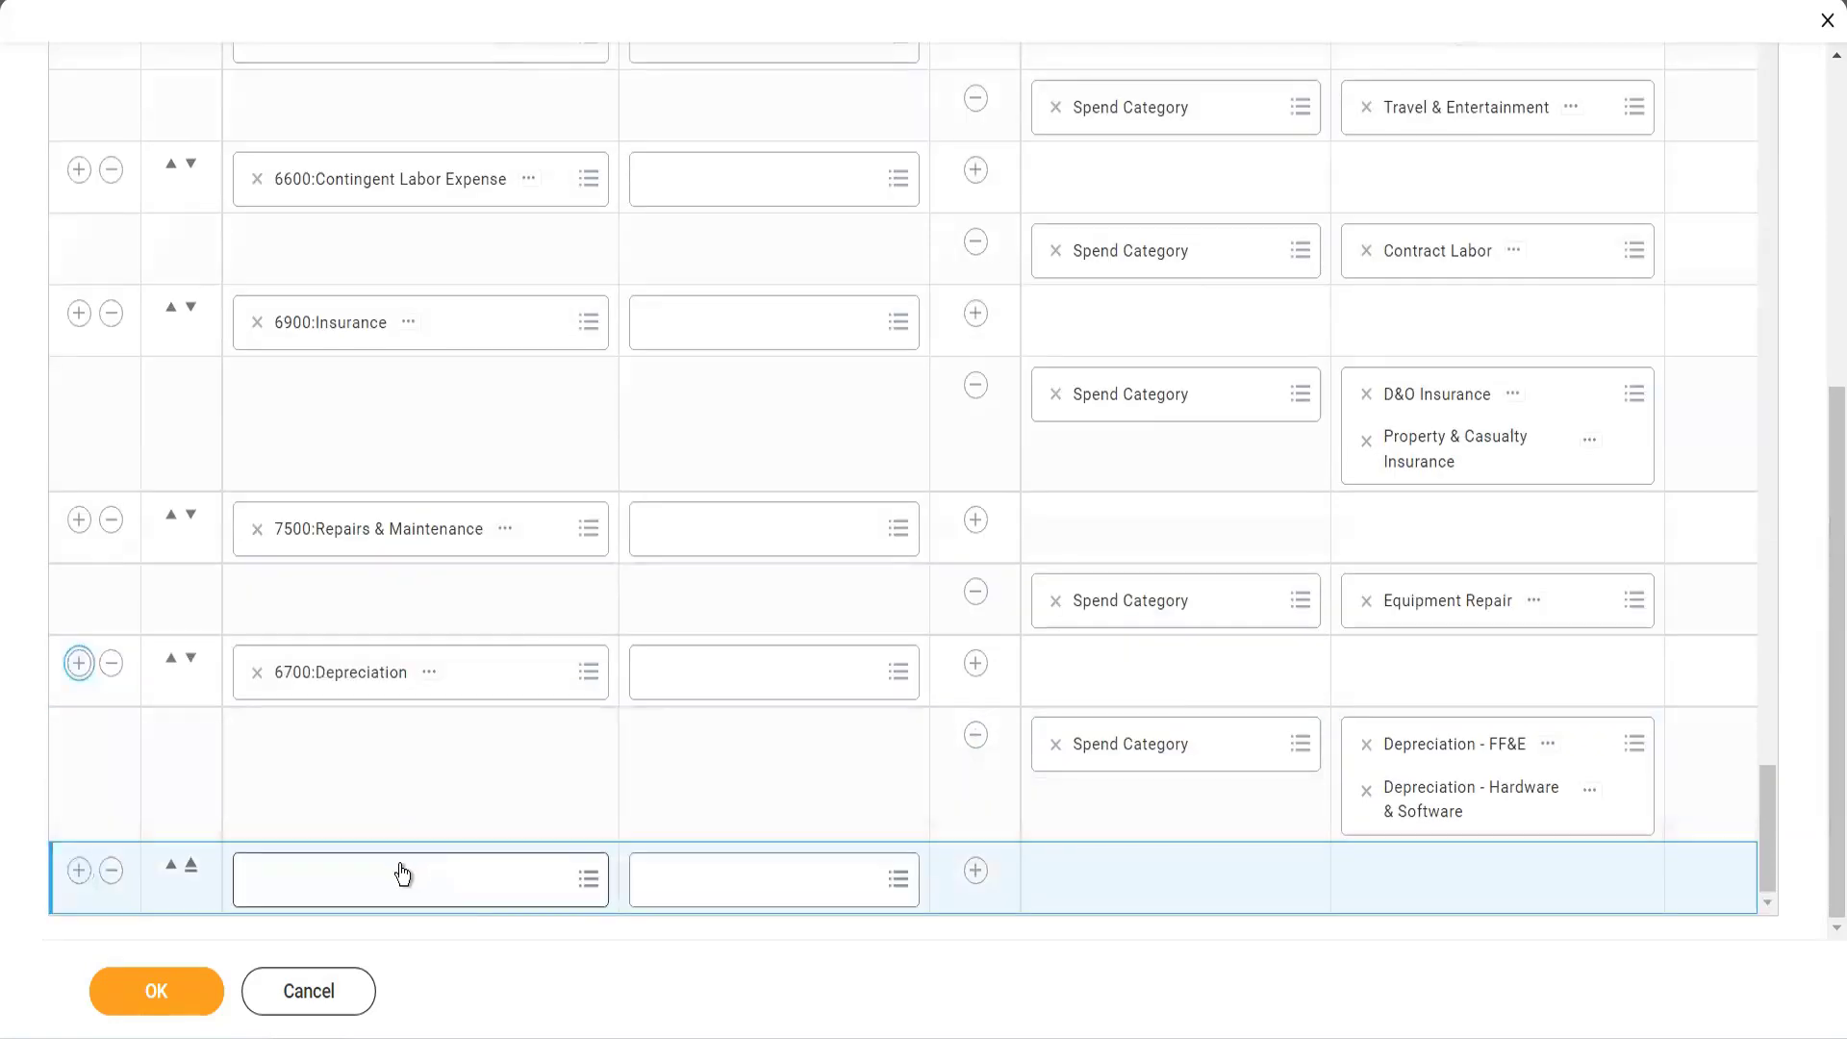
click(402, 873)
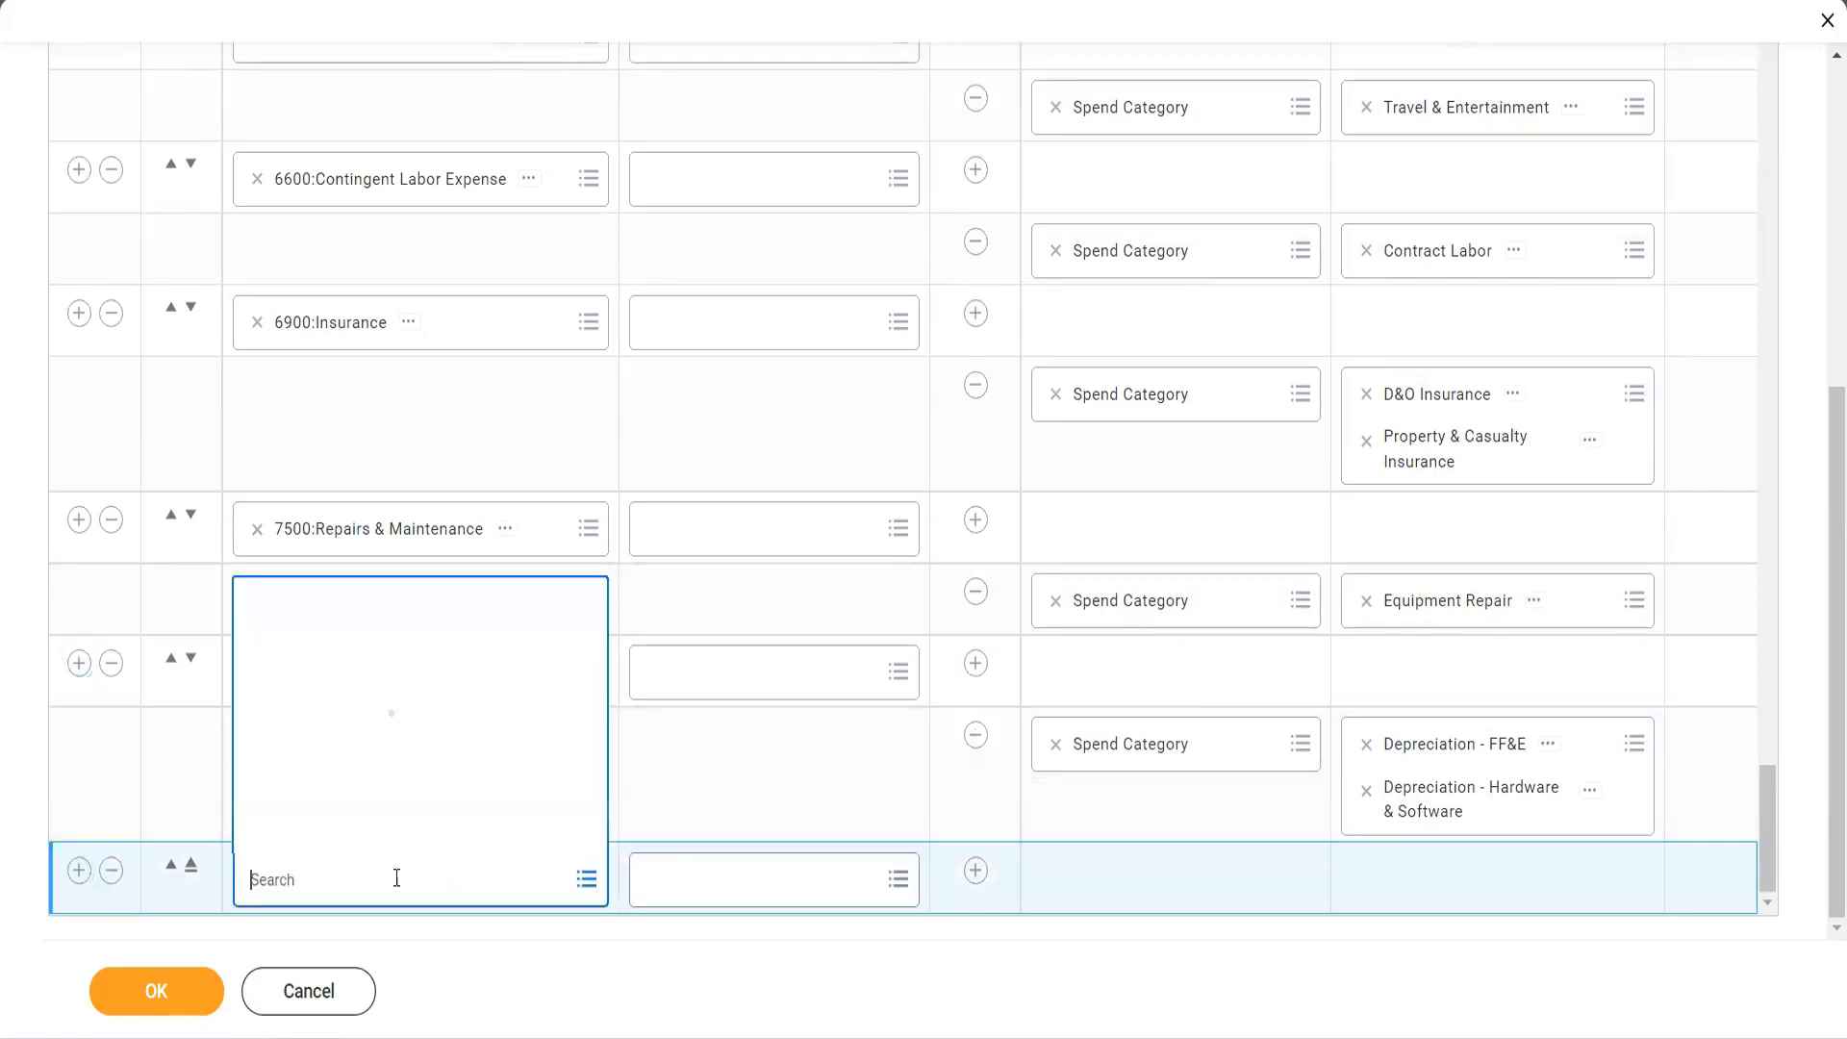
text(99999)
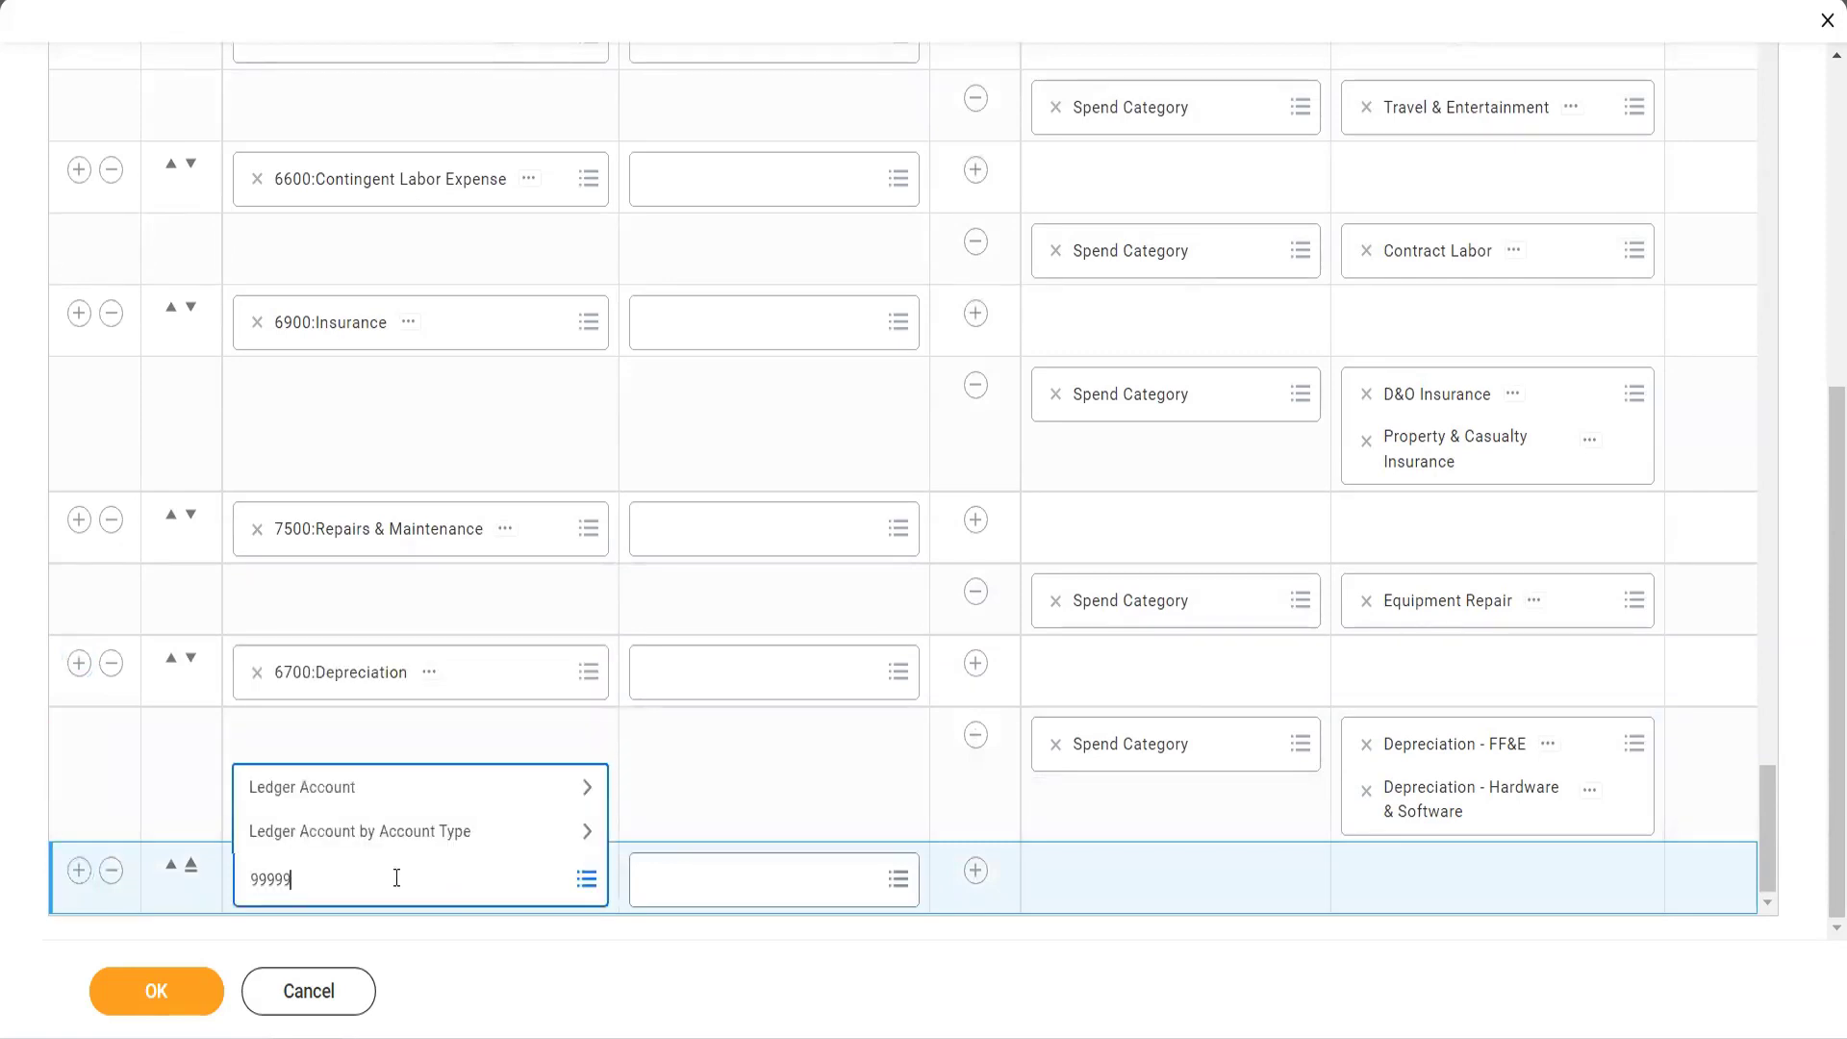
key(Return)
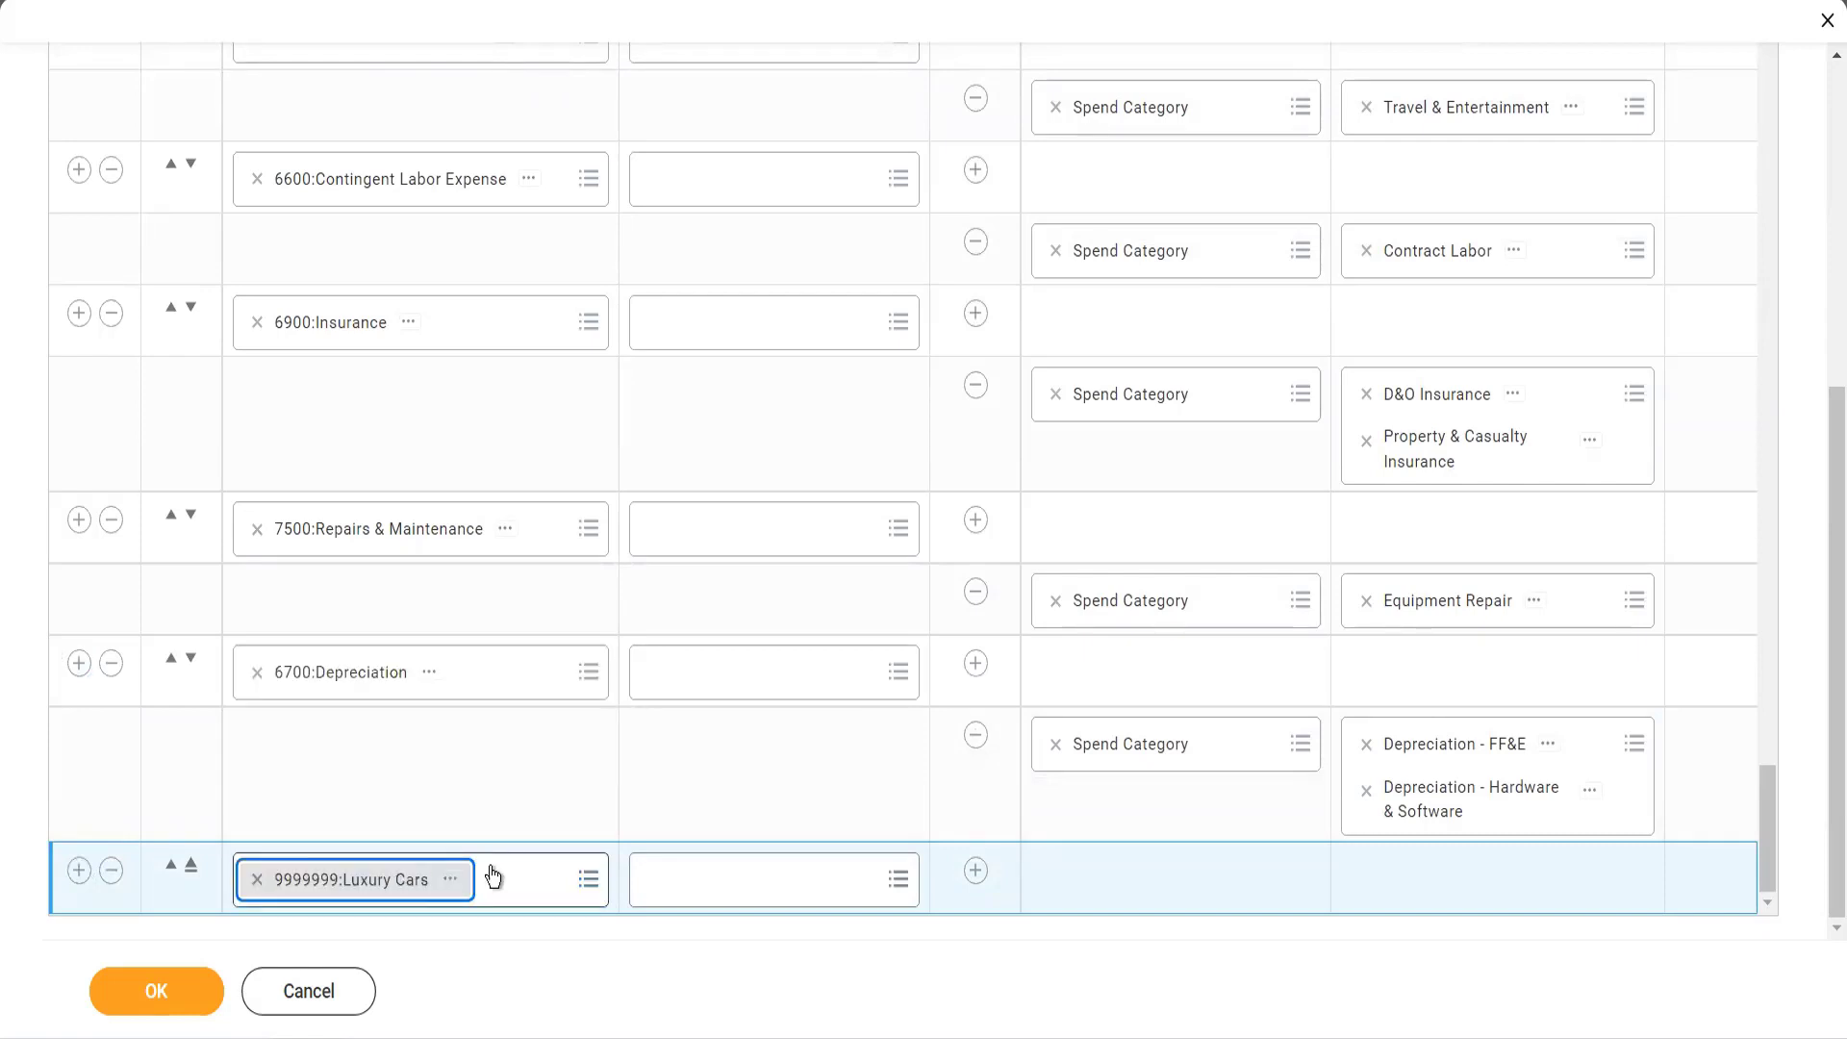
Add a condition to the Luxury Cars row with Spend Category as its dimension
click(975, 870)
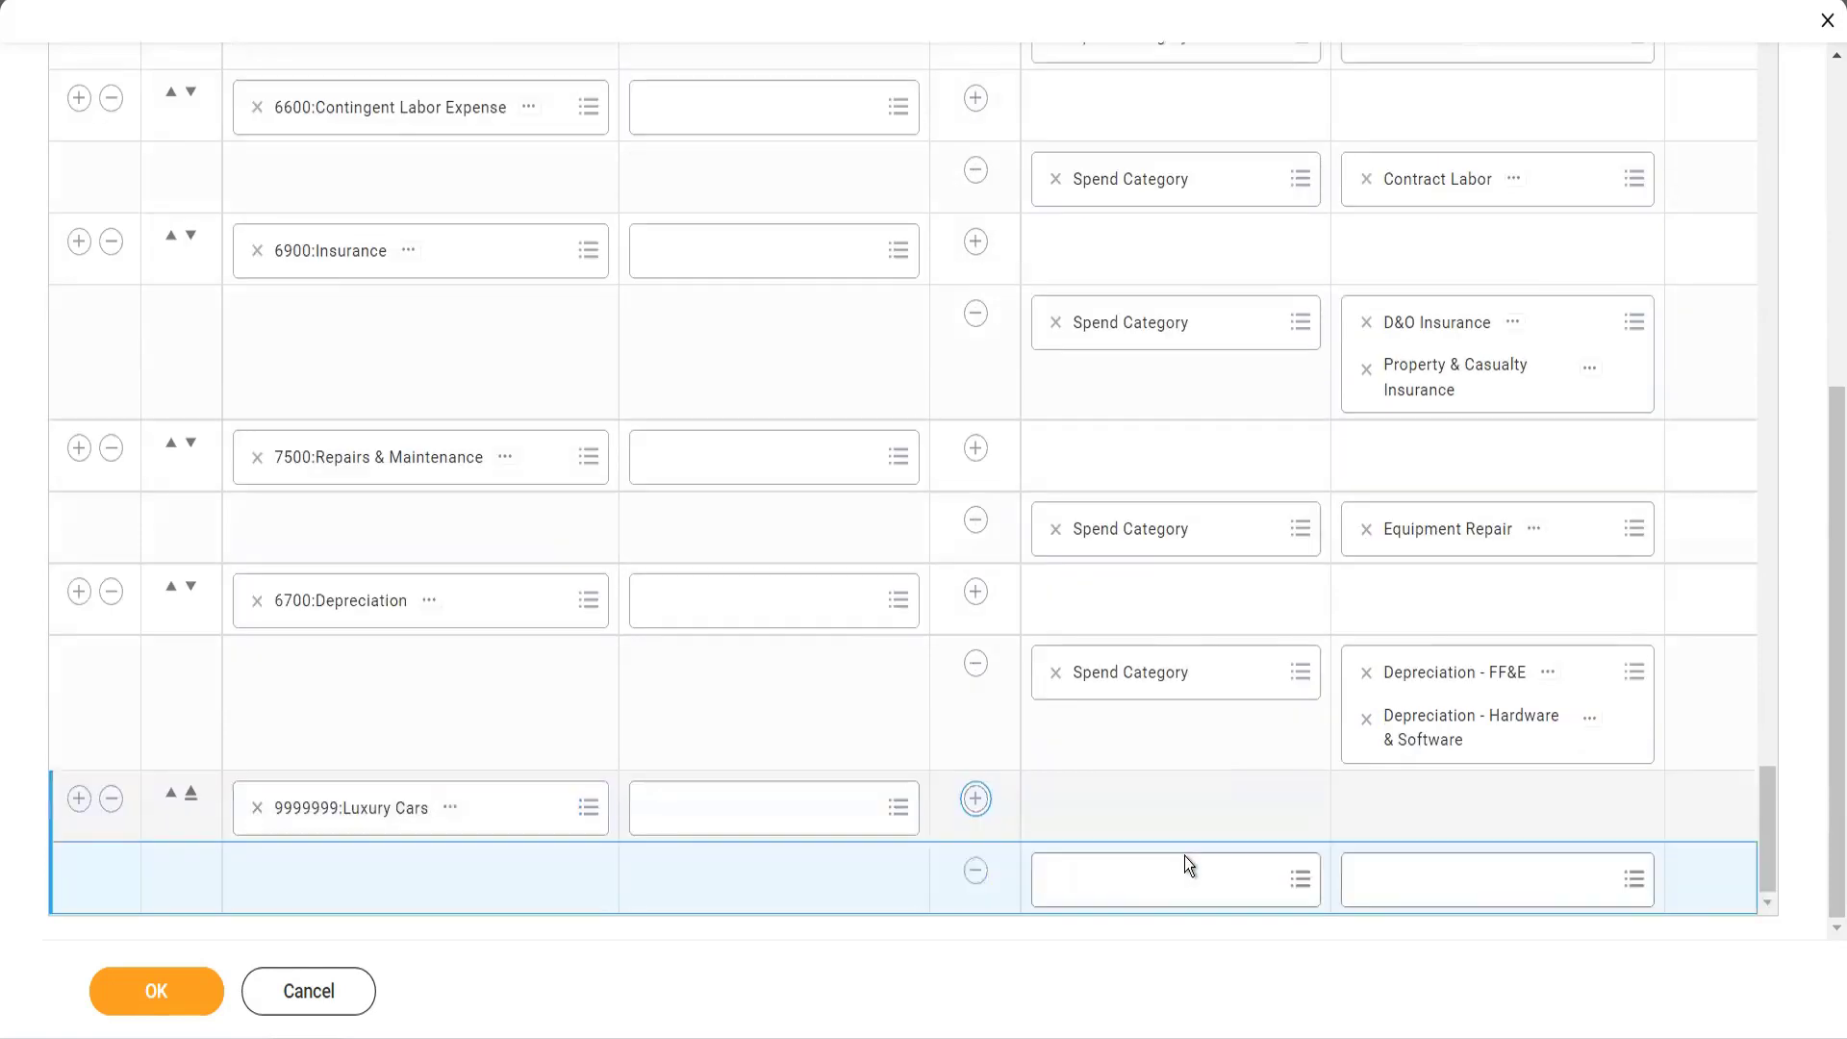
click(1166, 872)
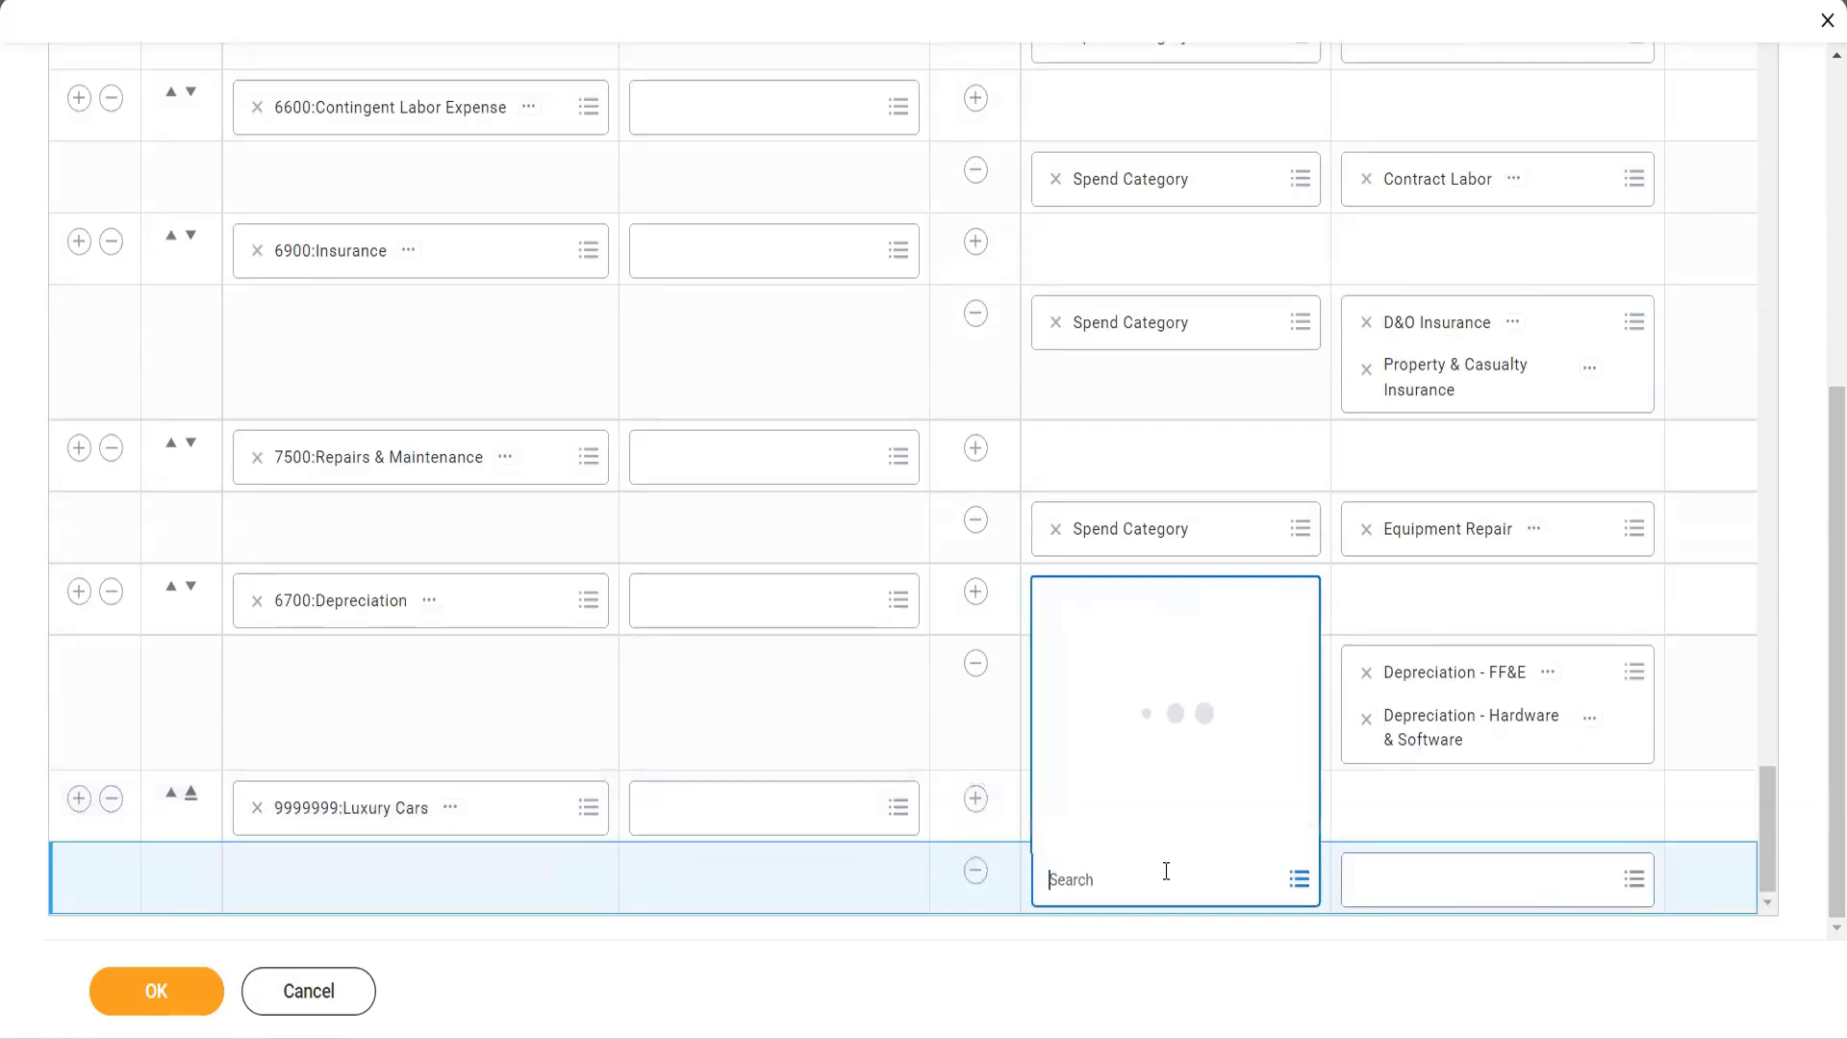
text(spend a)
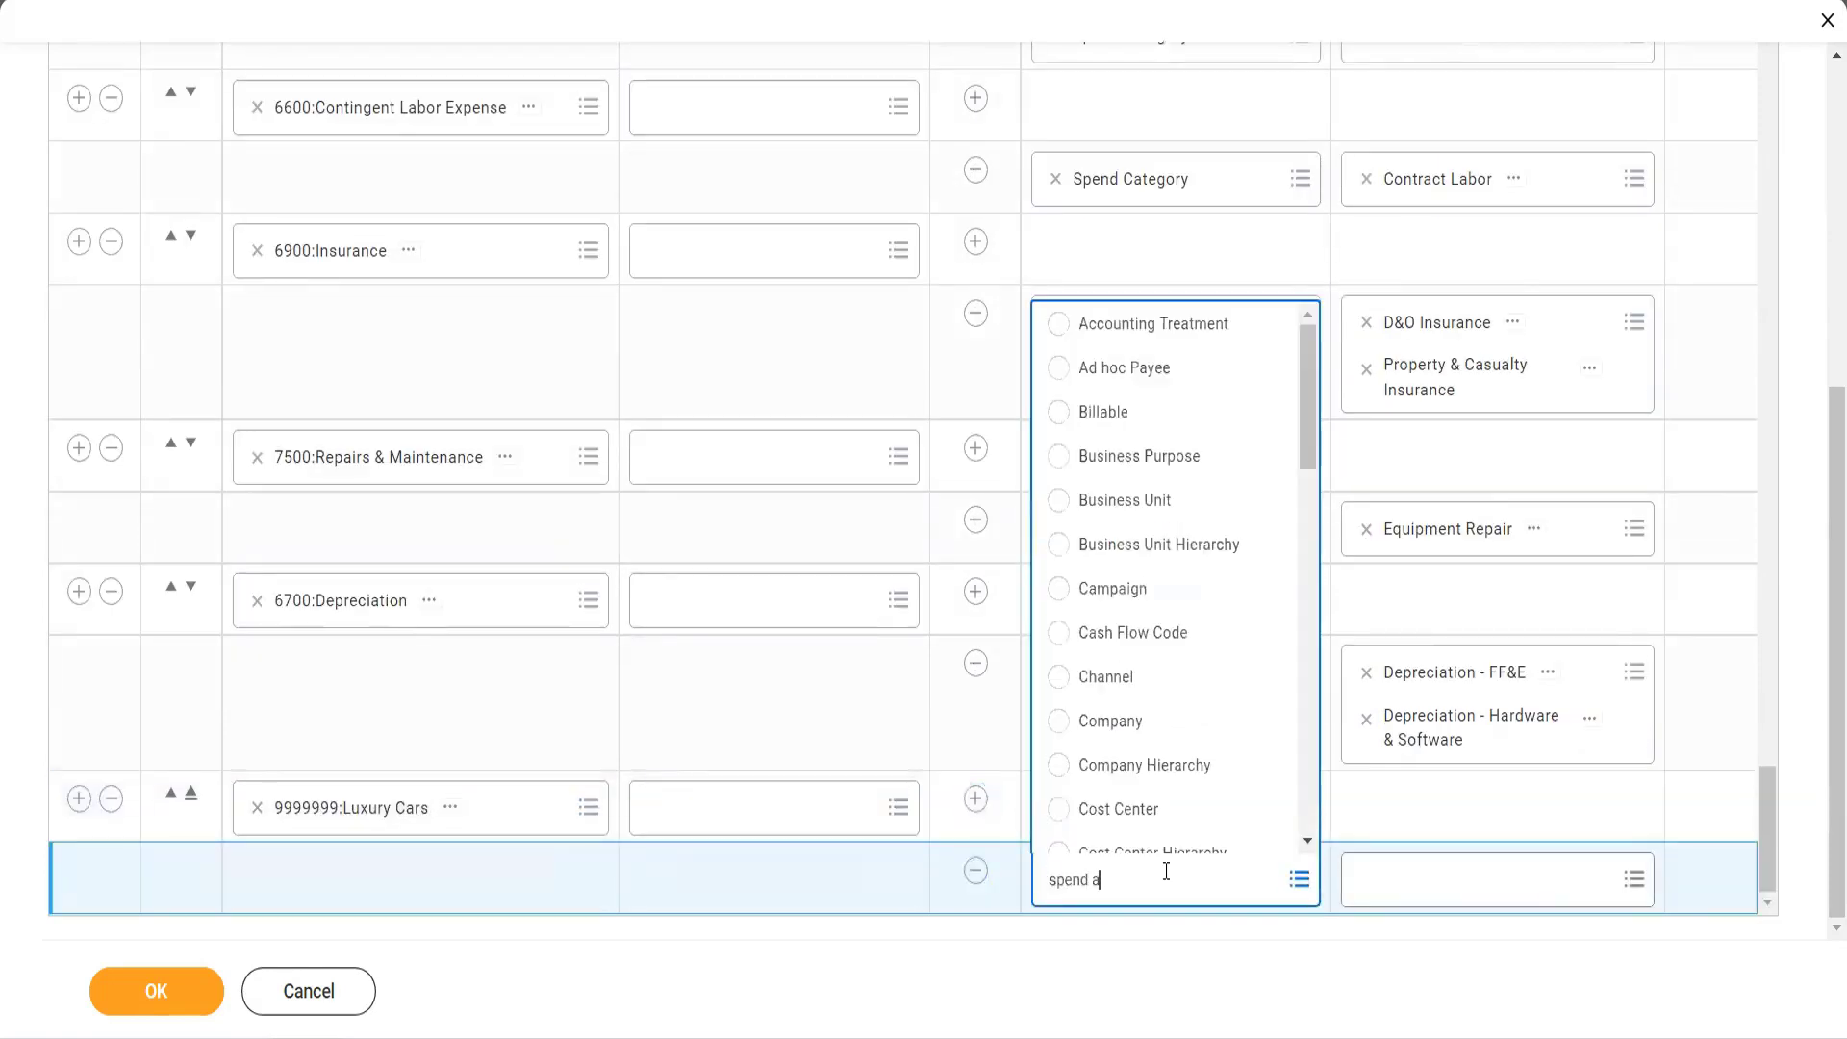
key(BackSpace)
text(categ)
key(Return)
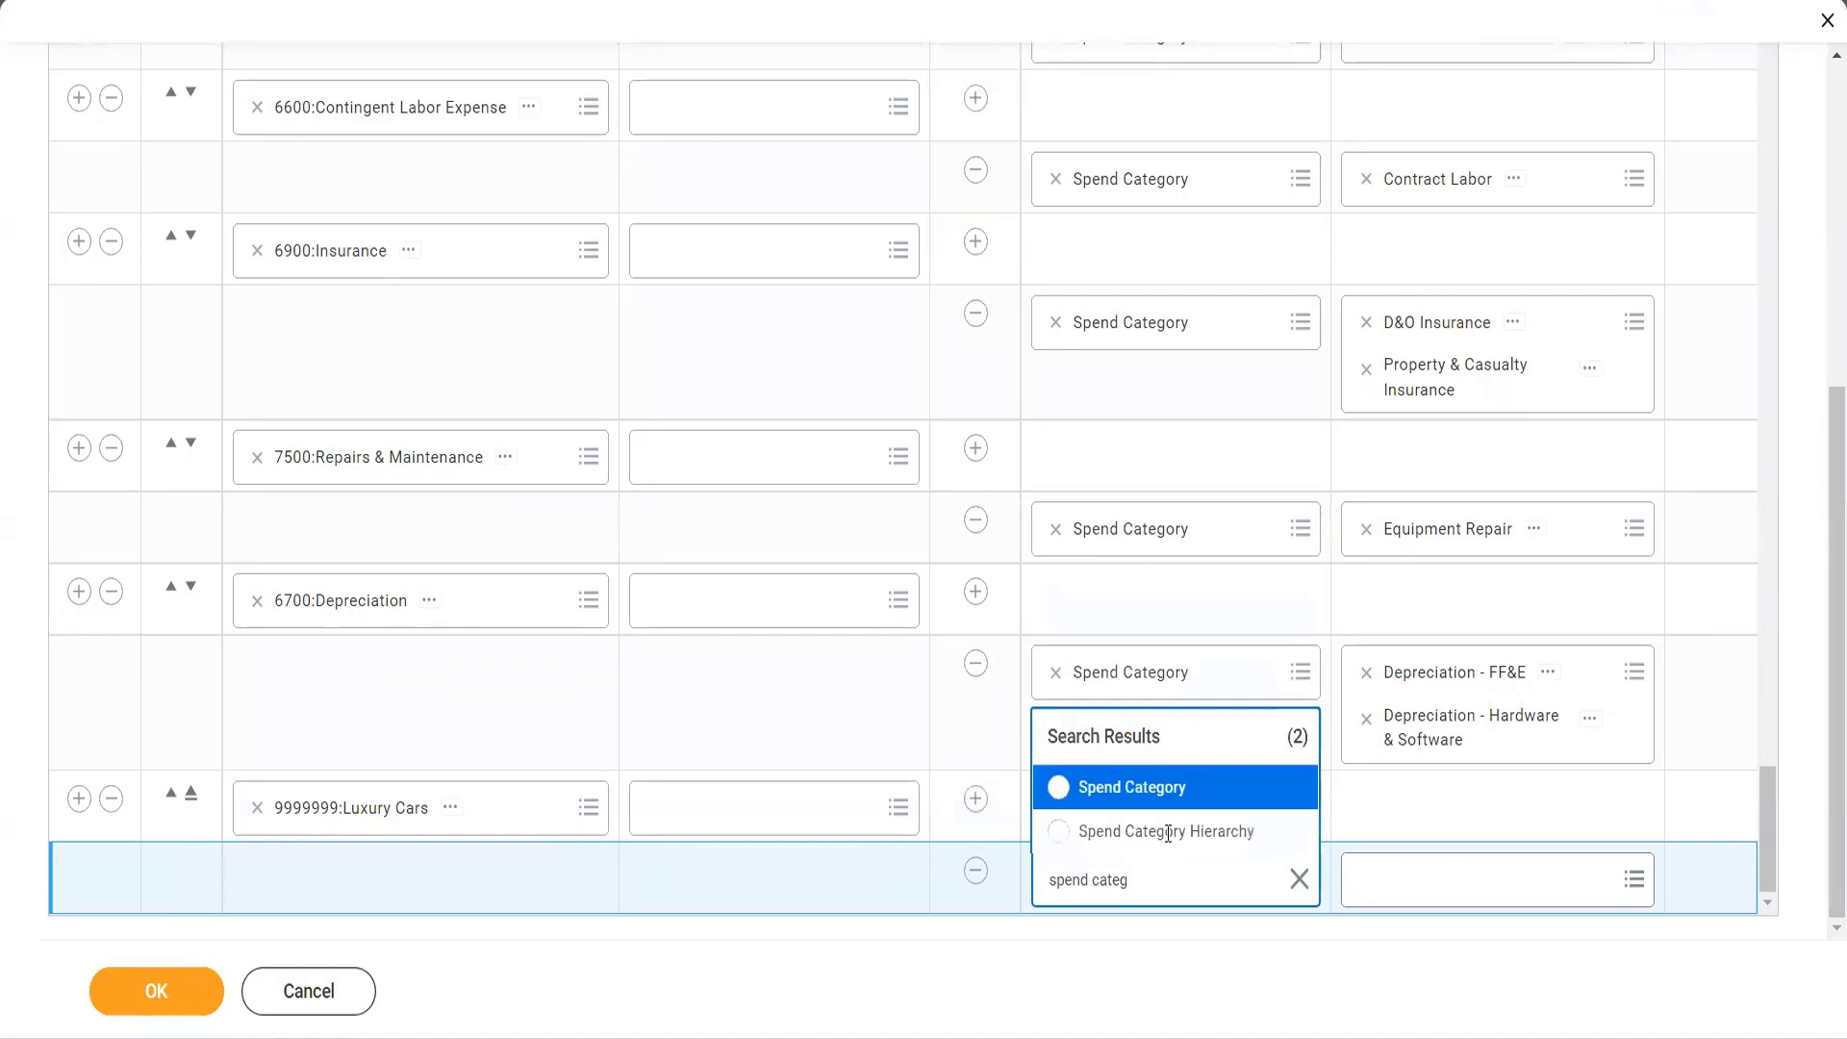
click(1168, 793)
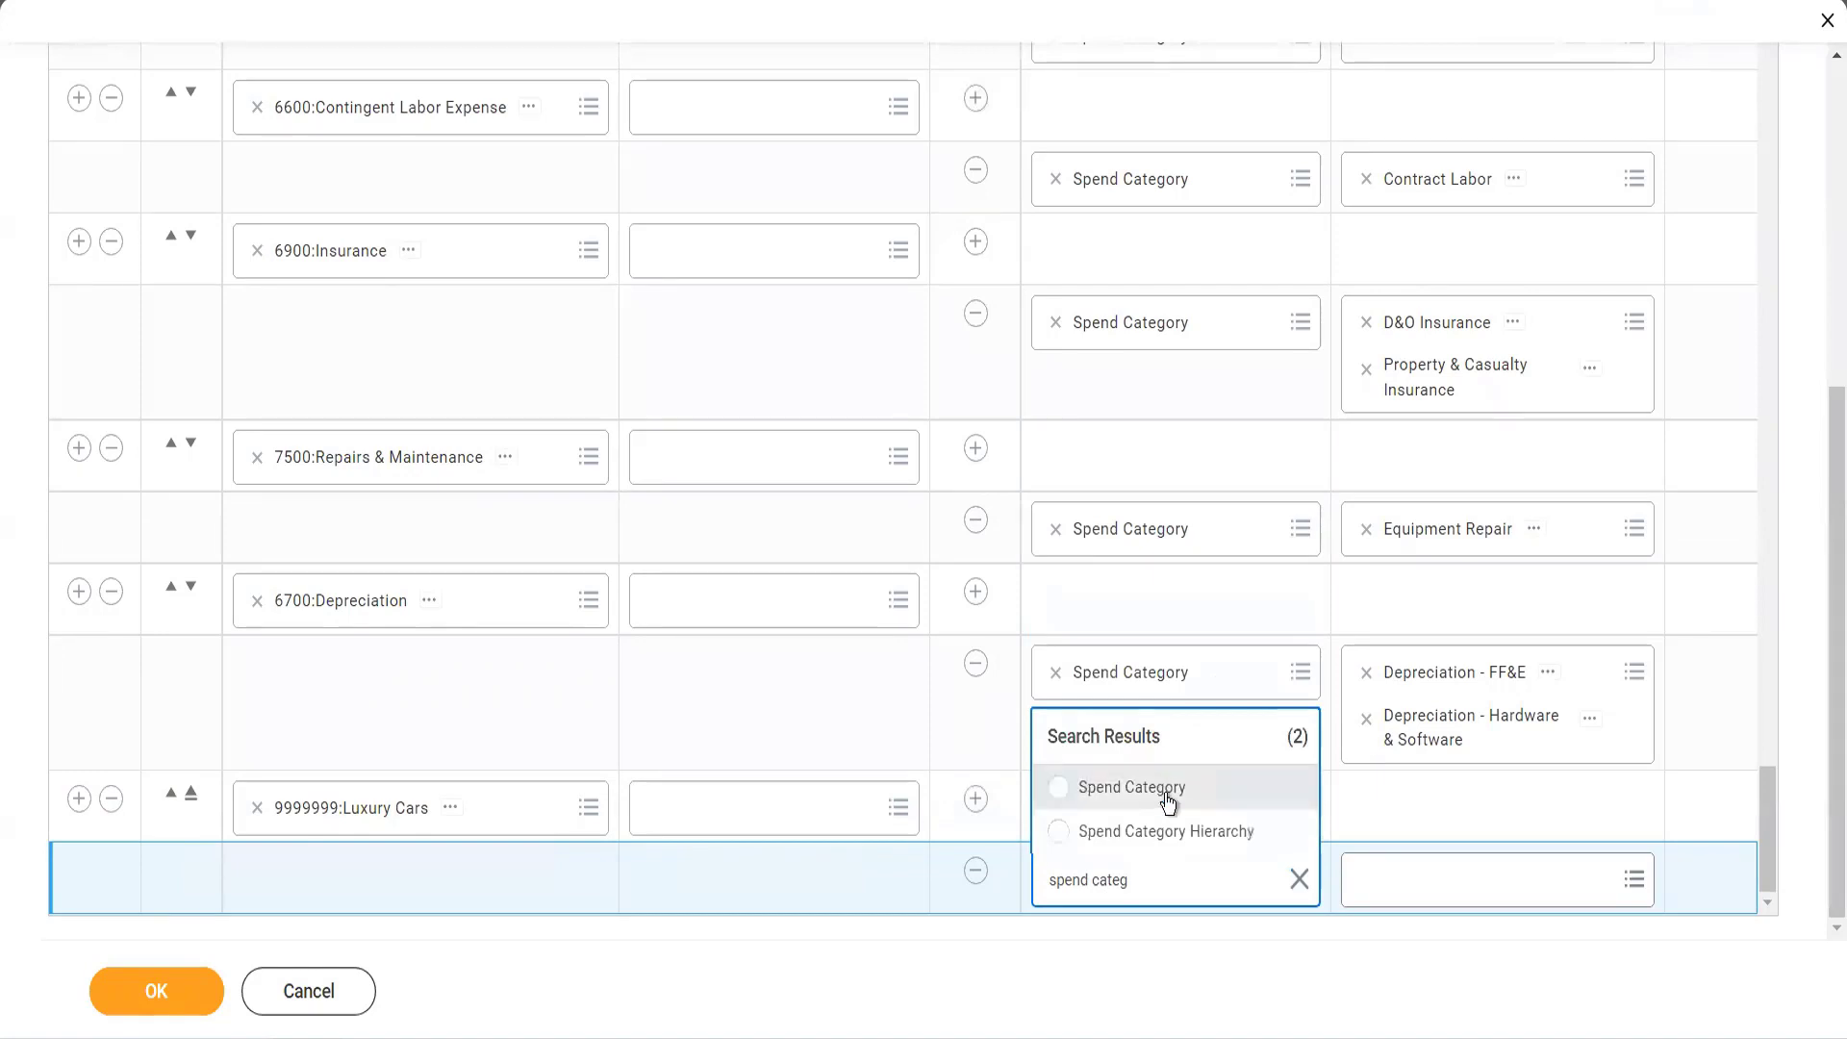
Set the Luxury Cars condition's value to the luxury spend category and save the Spend posting rule
click(1374, 885)
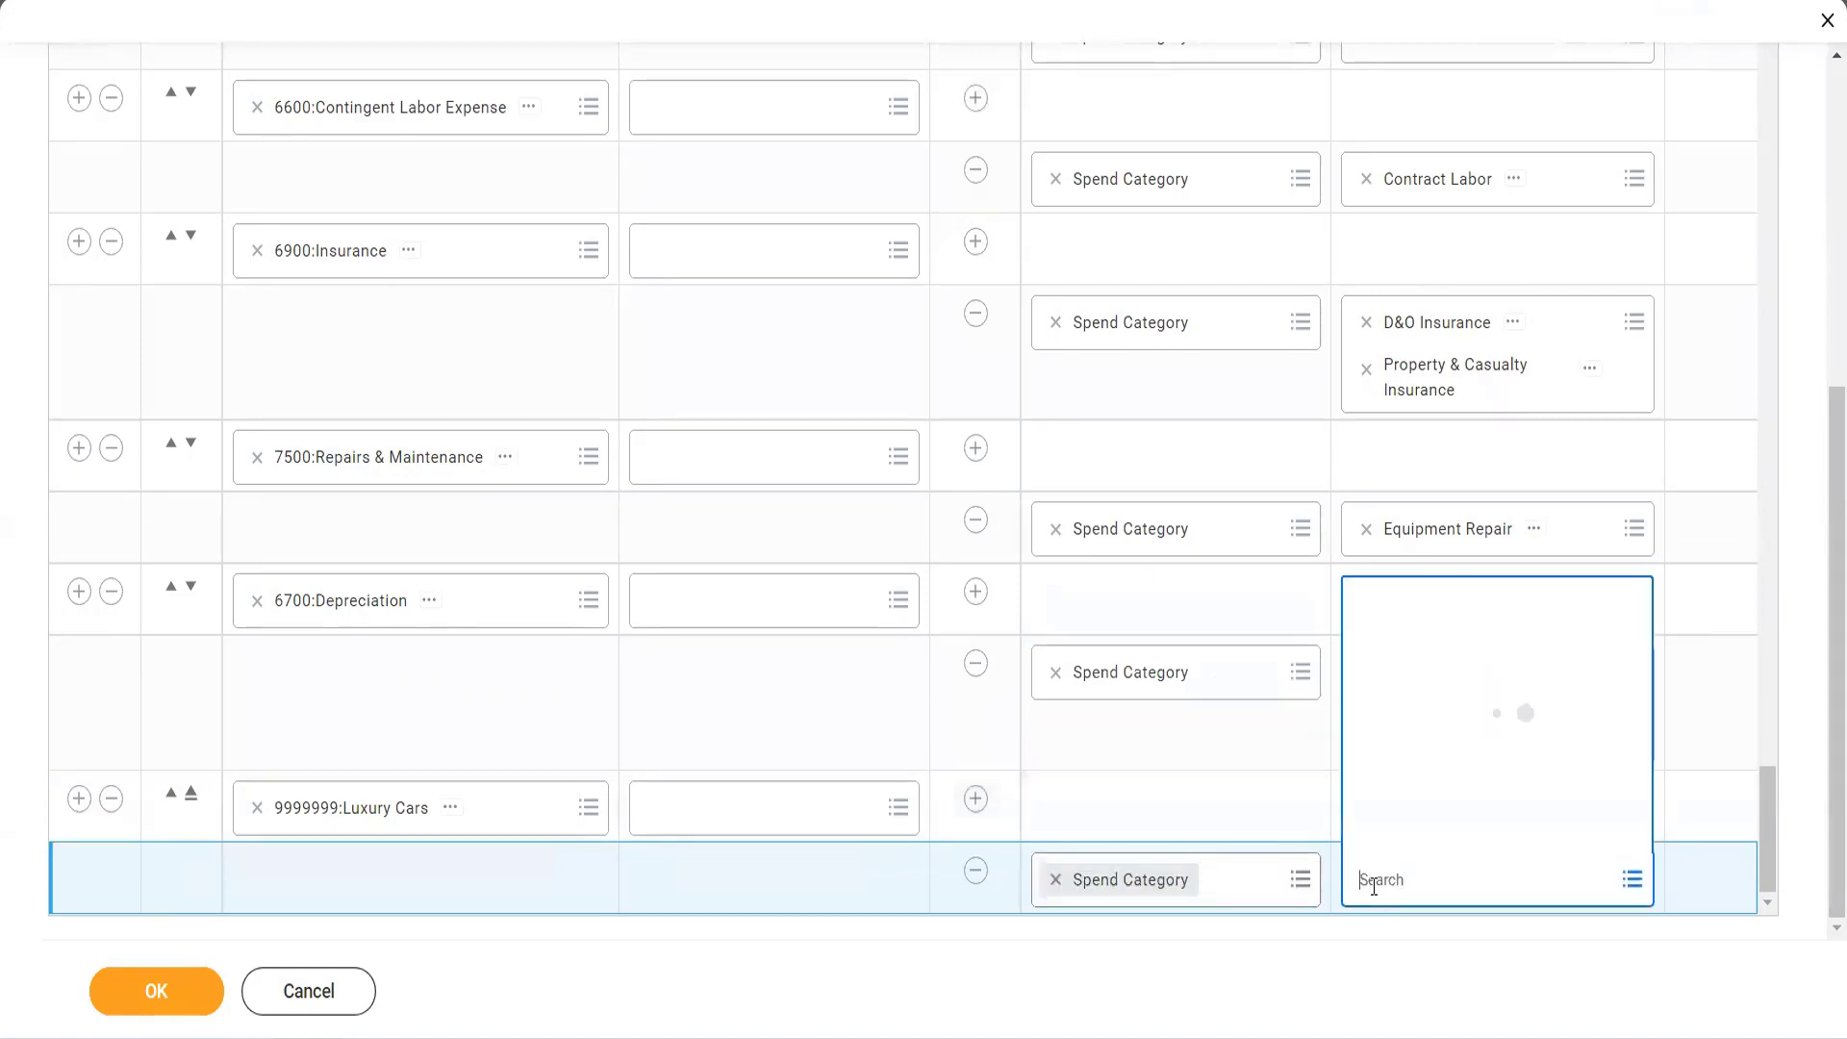
text(luxury)
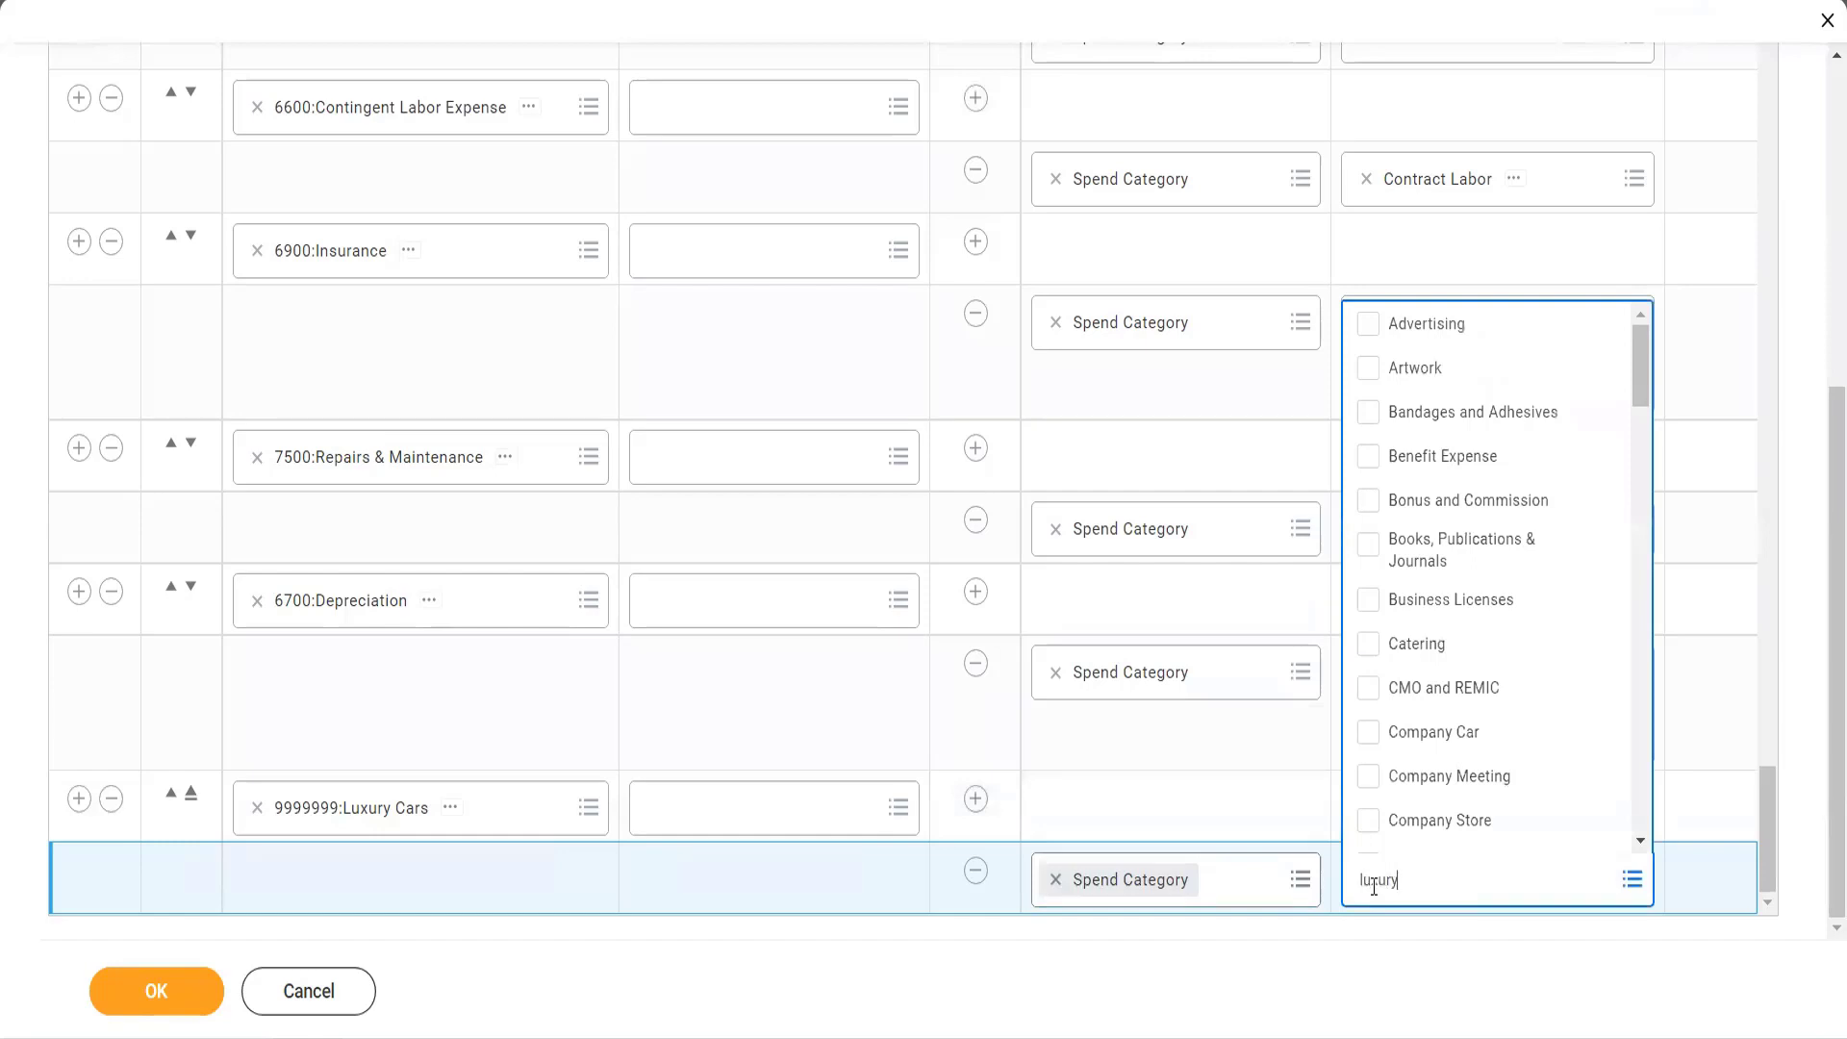
key(Return)
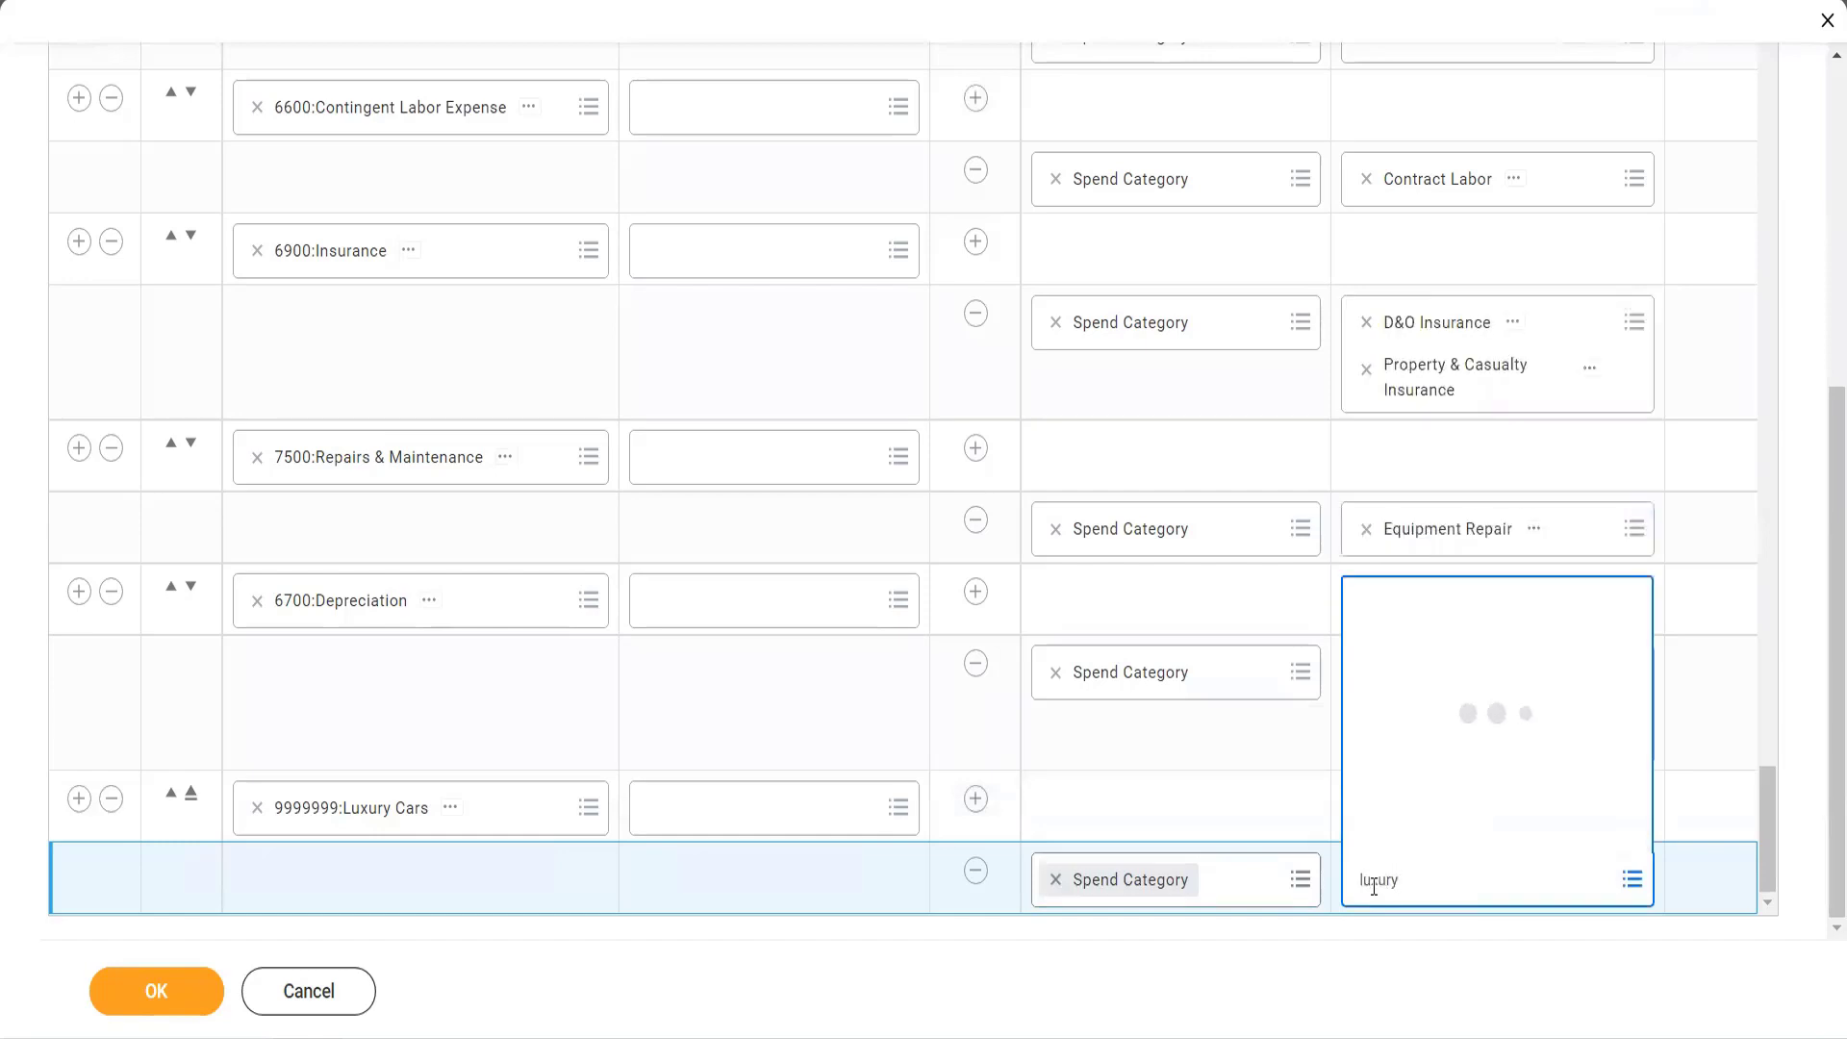
click(173, 994)
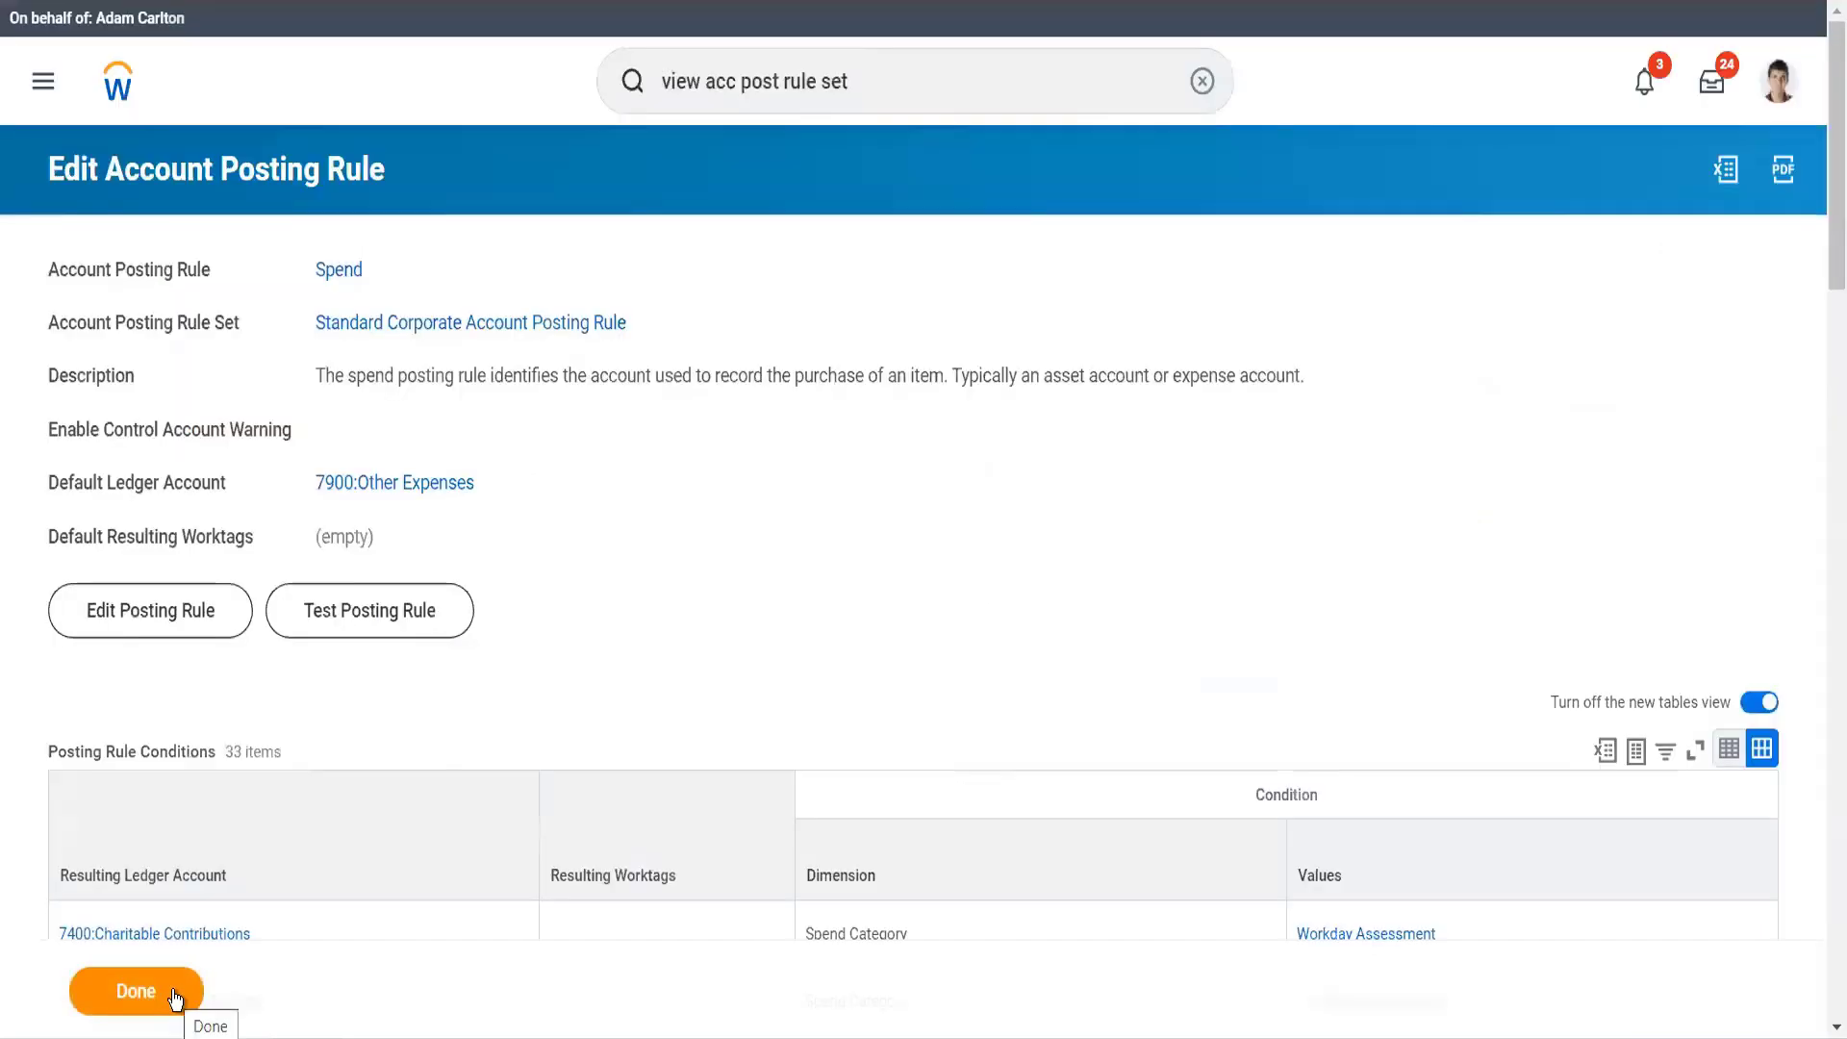
click(175, 999)
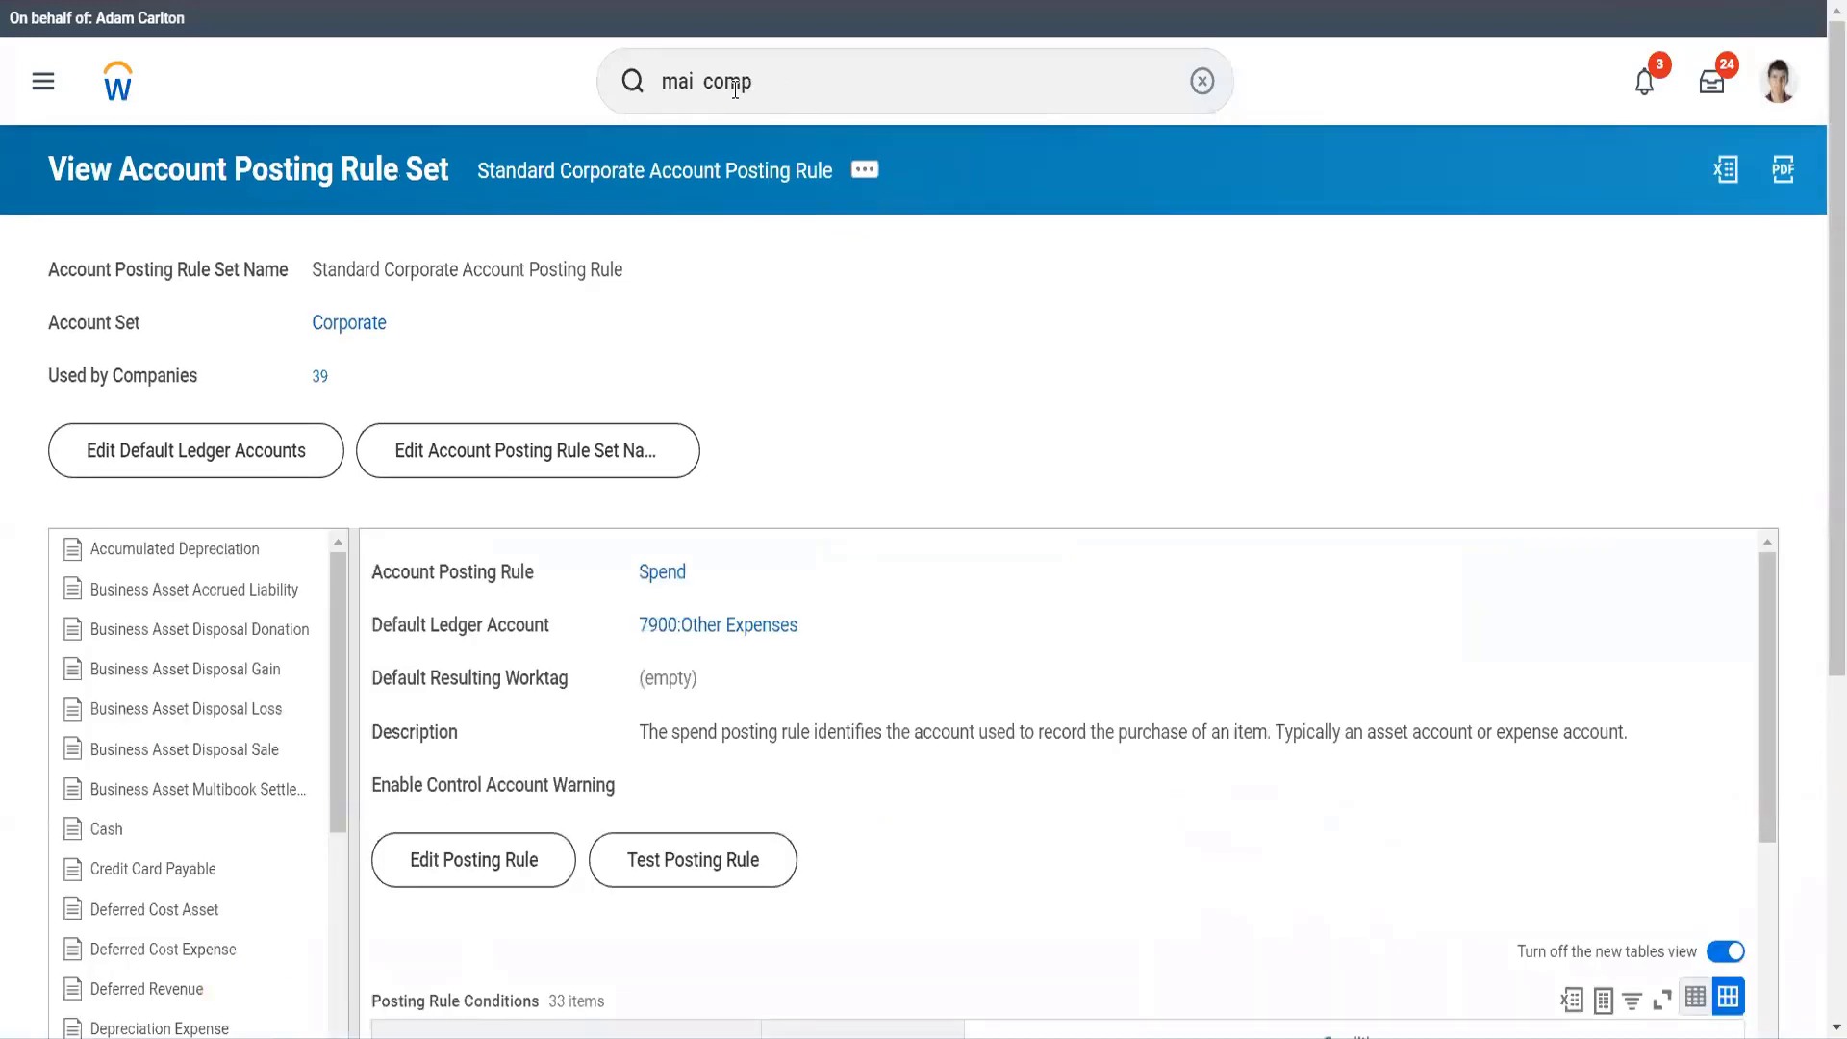
Search for "gms usa", open the company Global Modern Services, Inc. (USA) and bring up its related actions
click(672, 96)
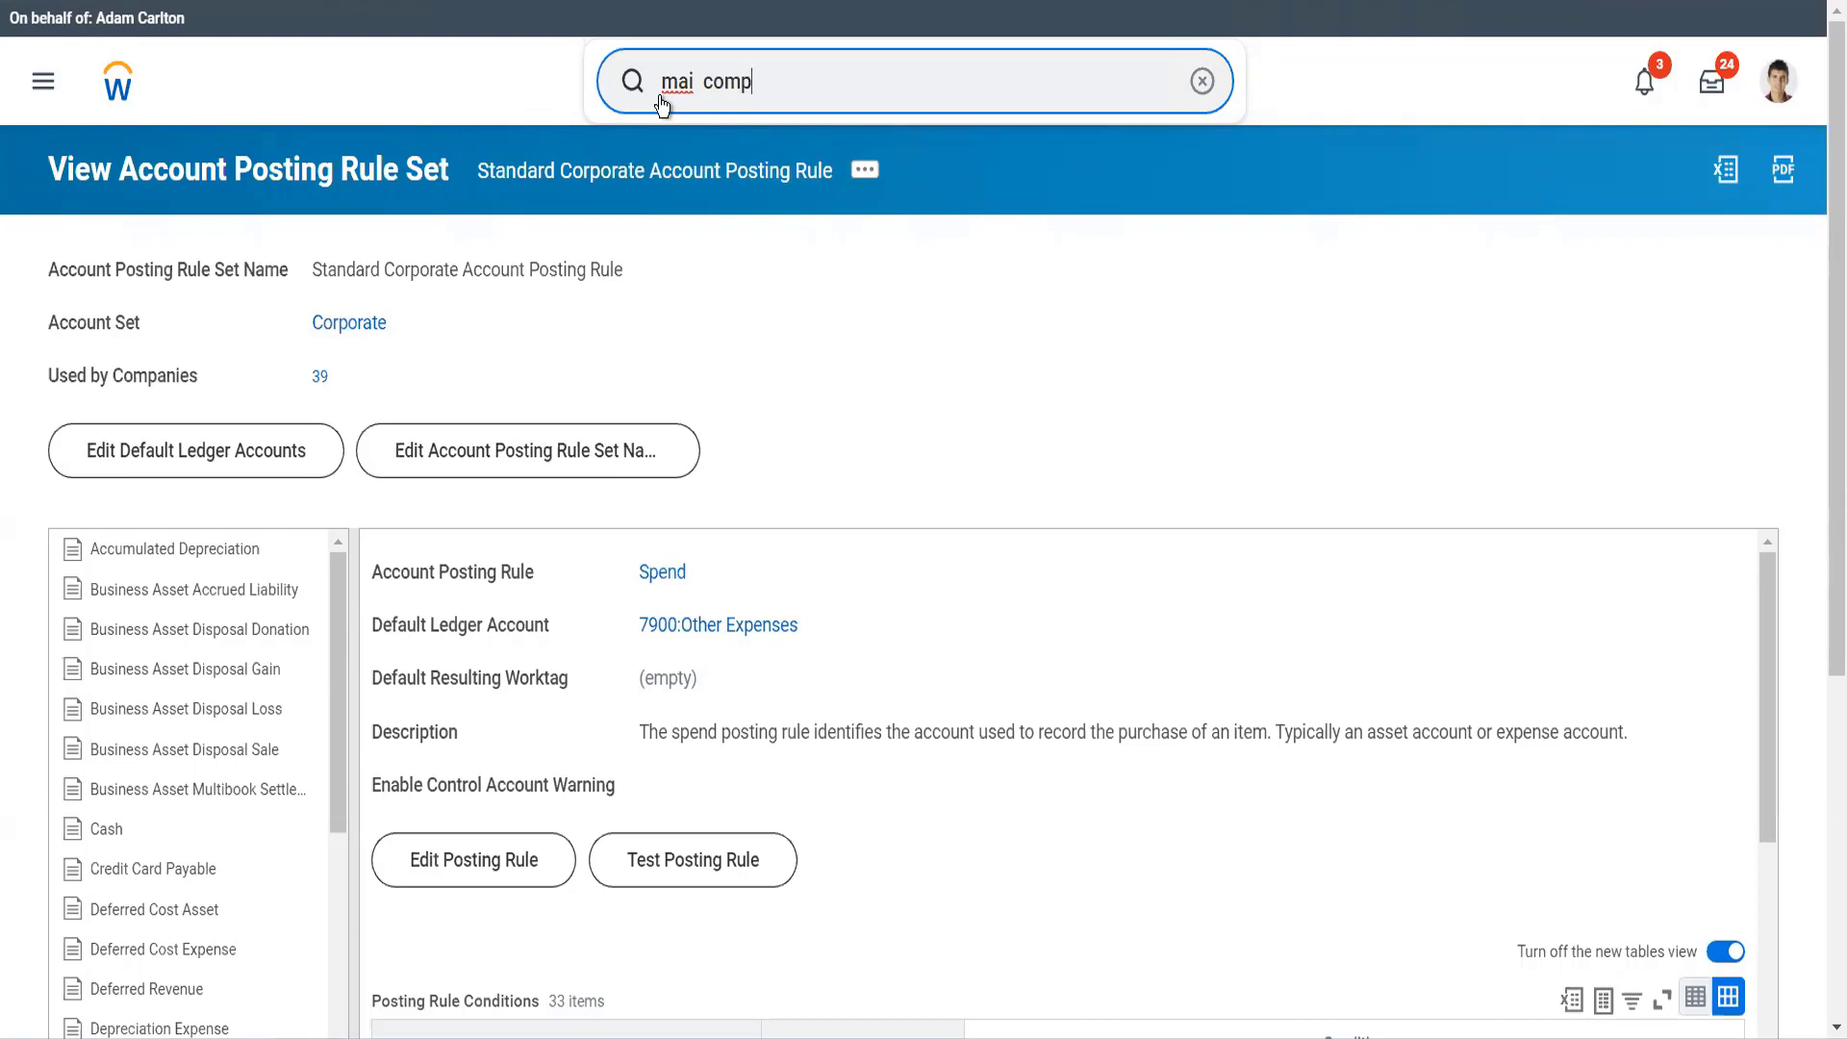
triple_click(667, 84)
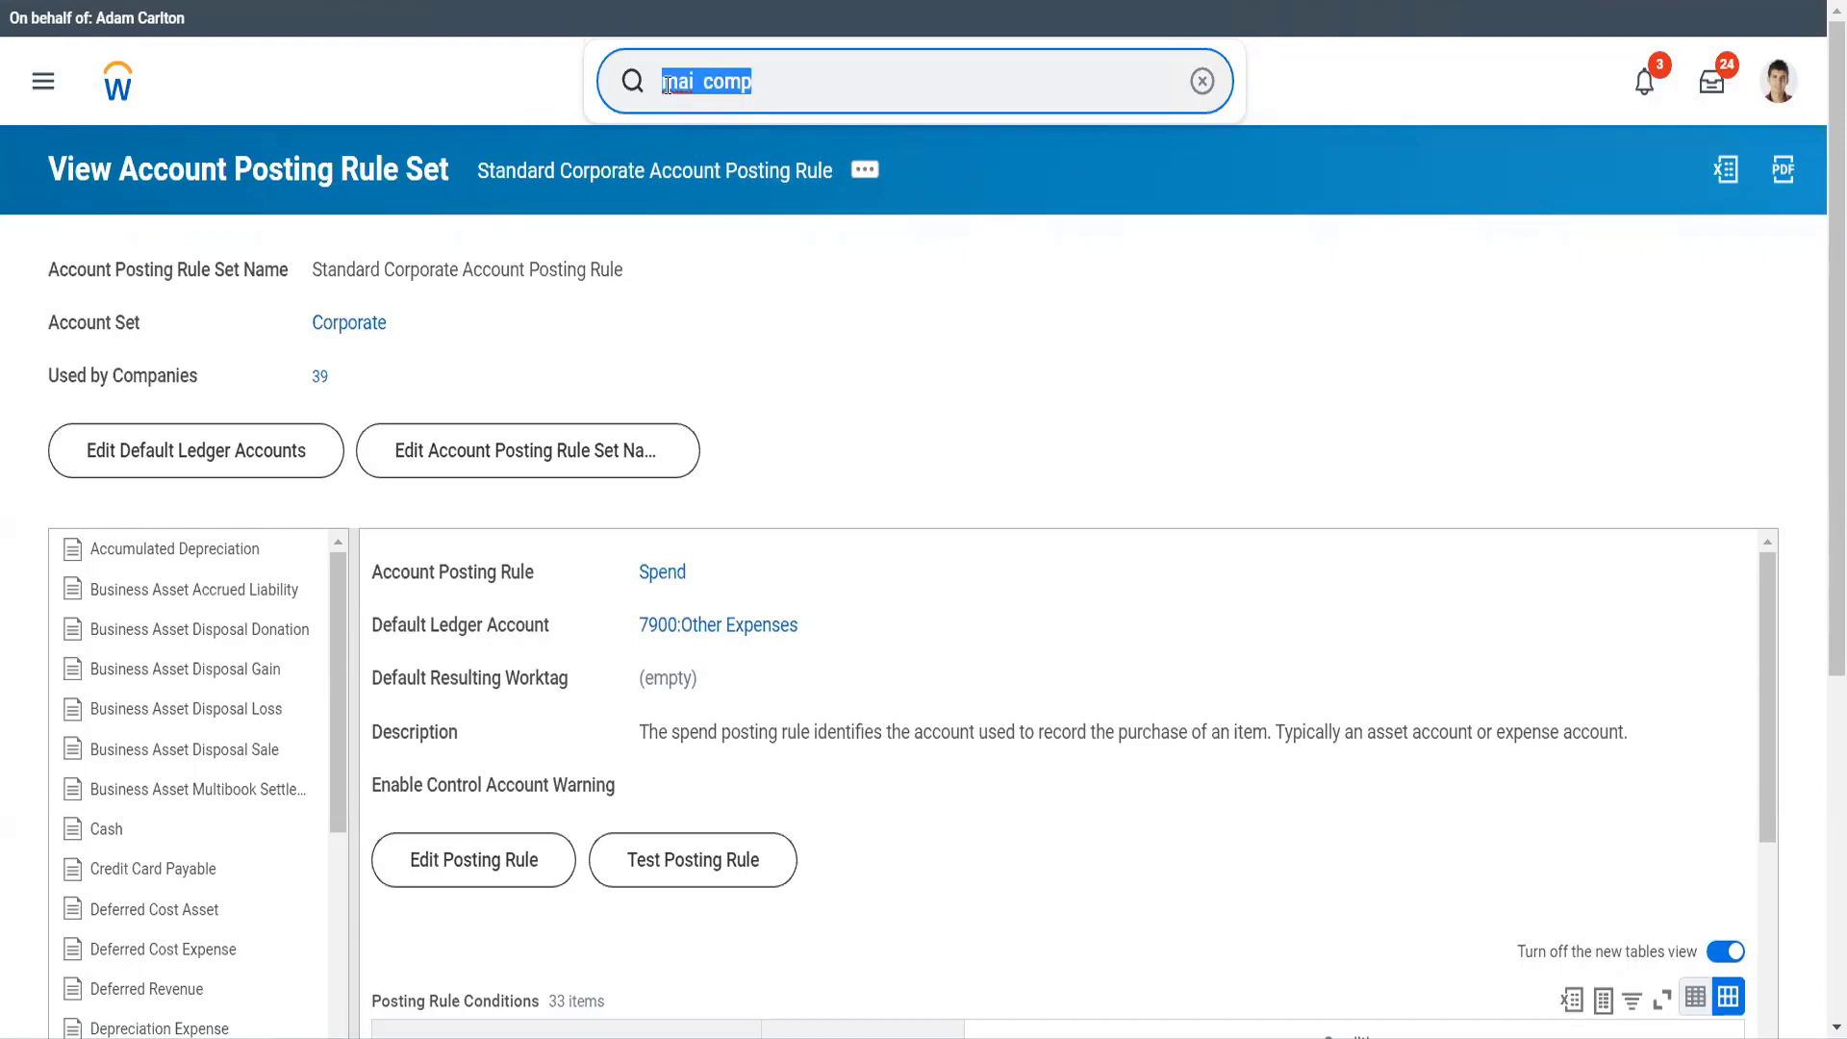
text(gm)
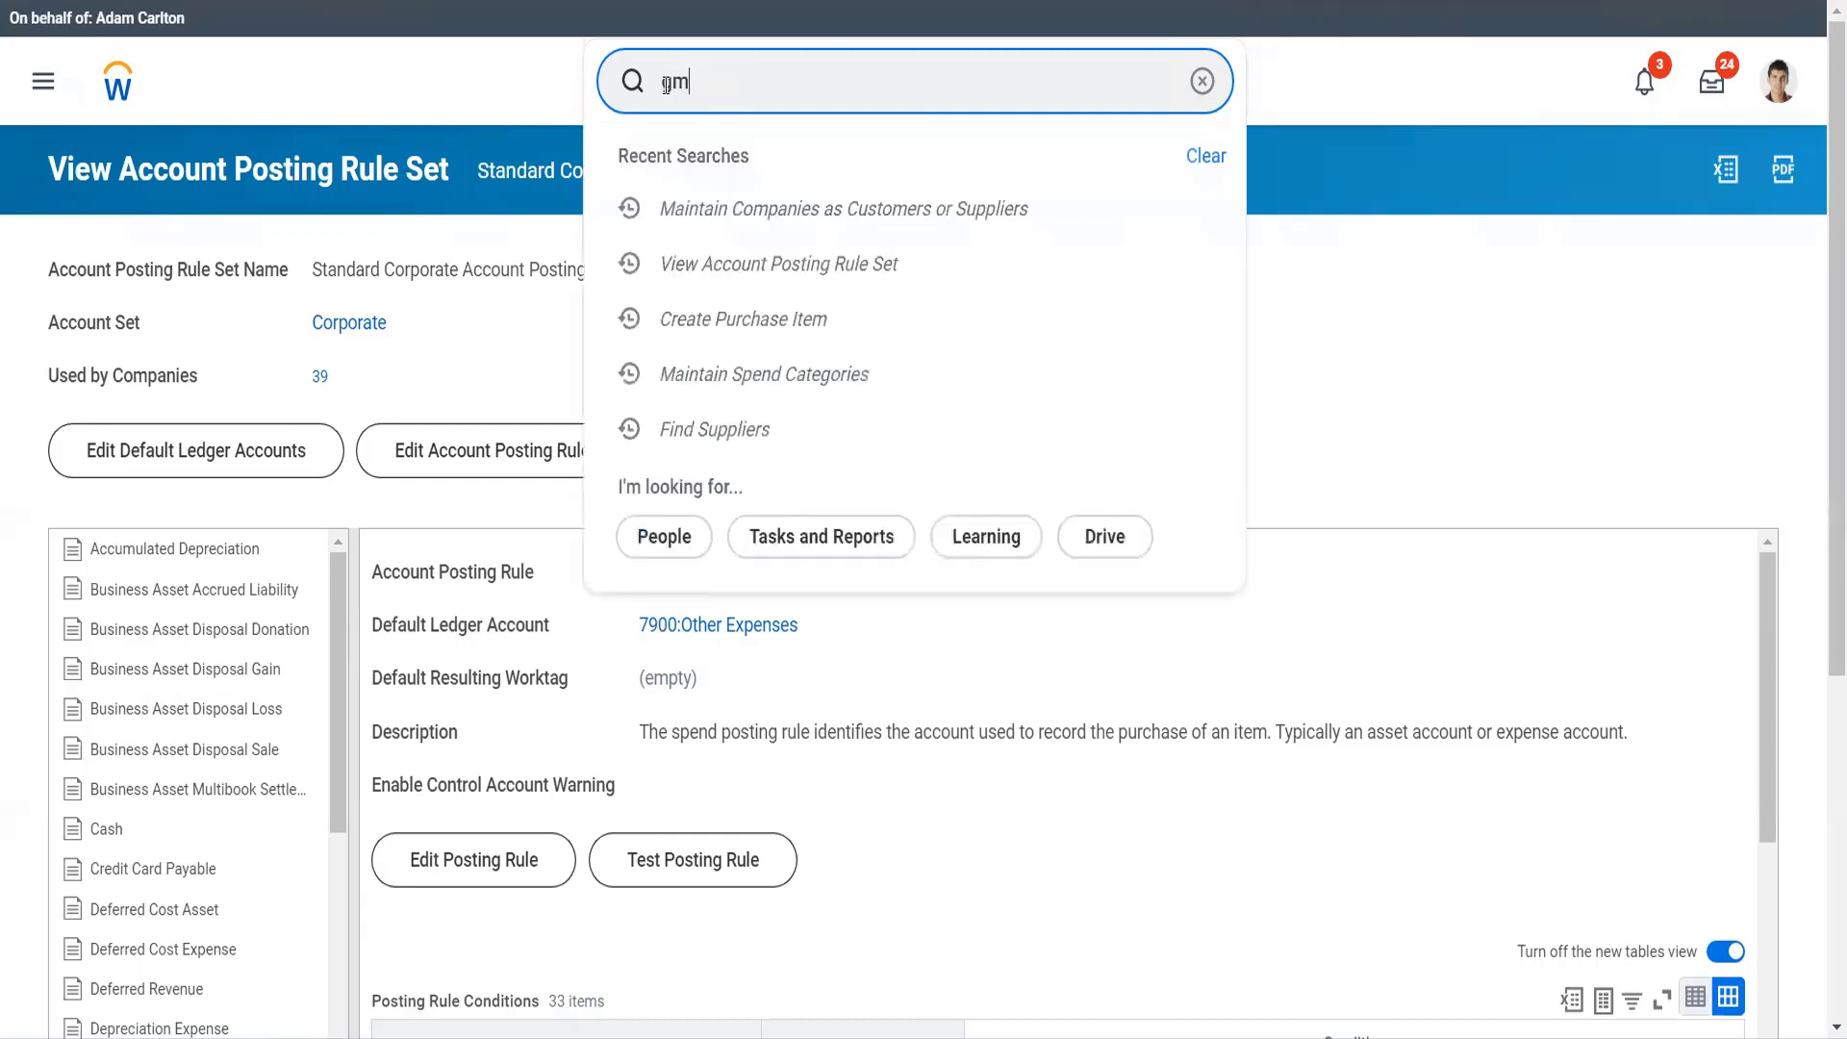
text(s usa)
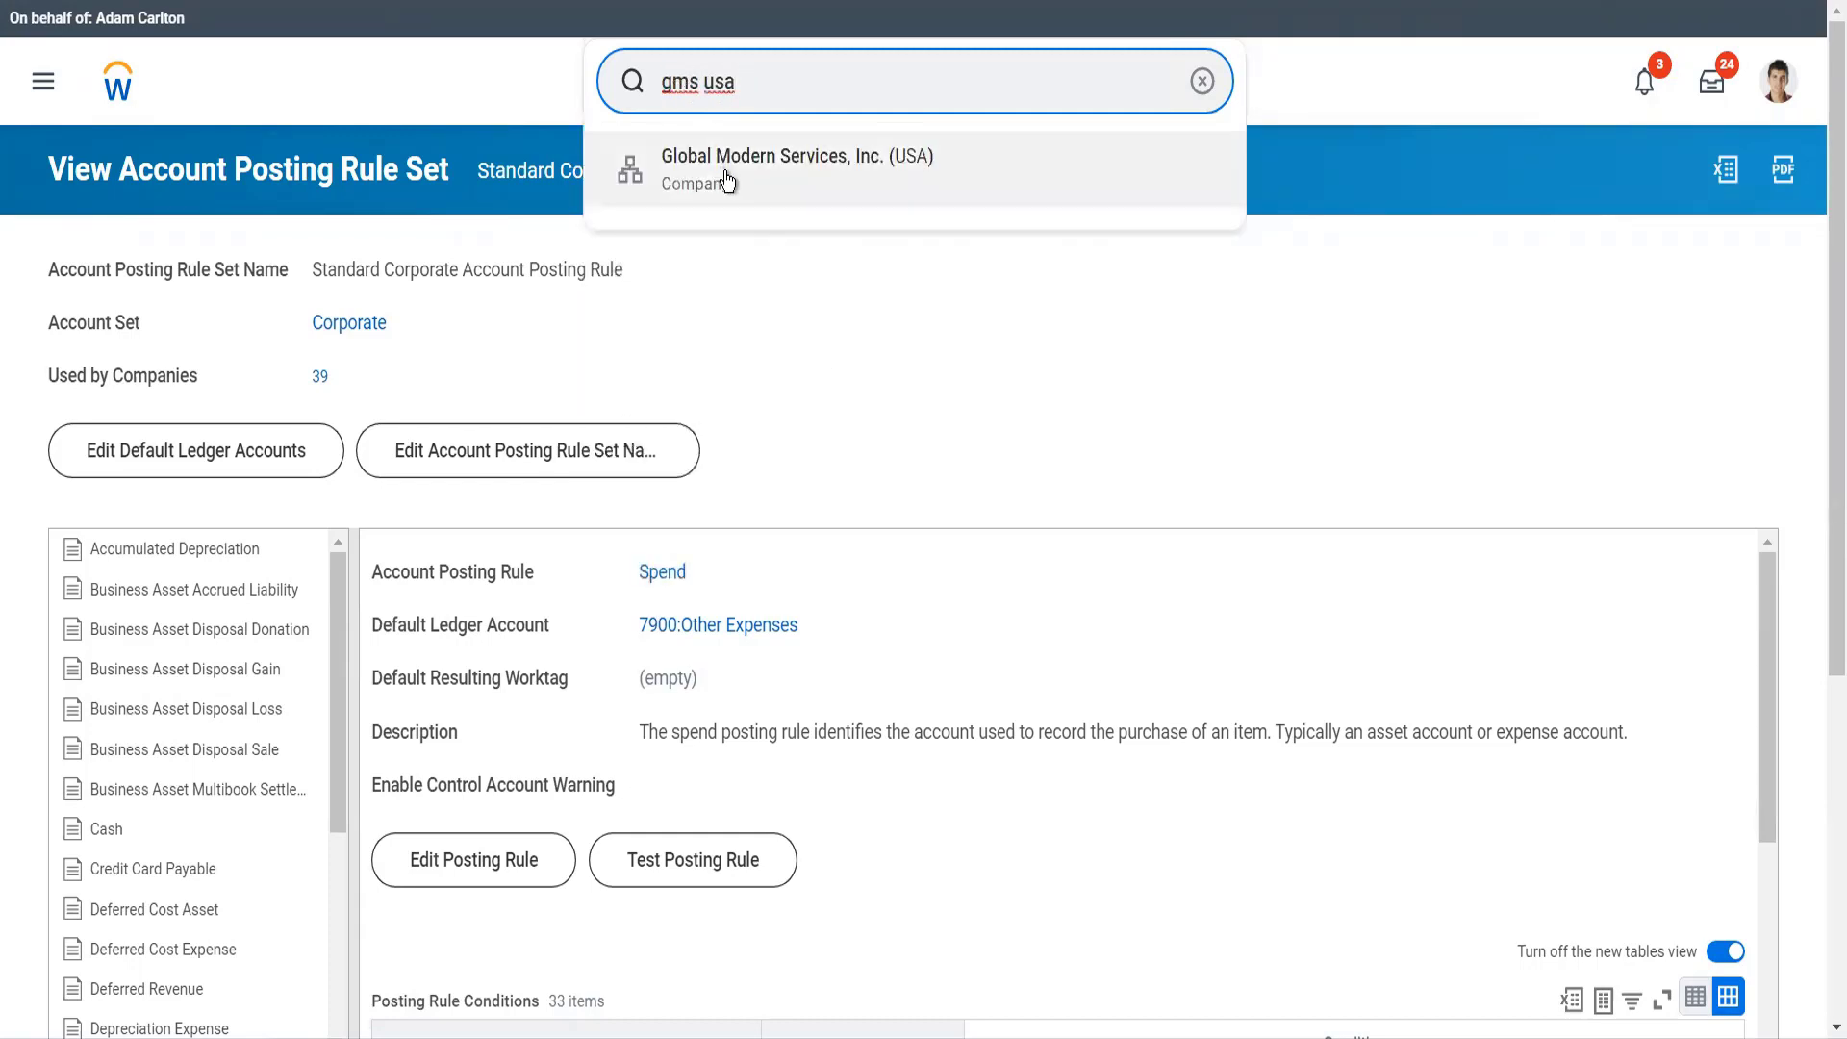
click(725, 175)
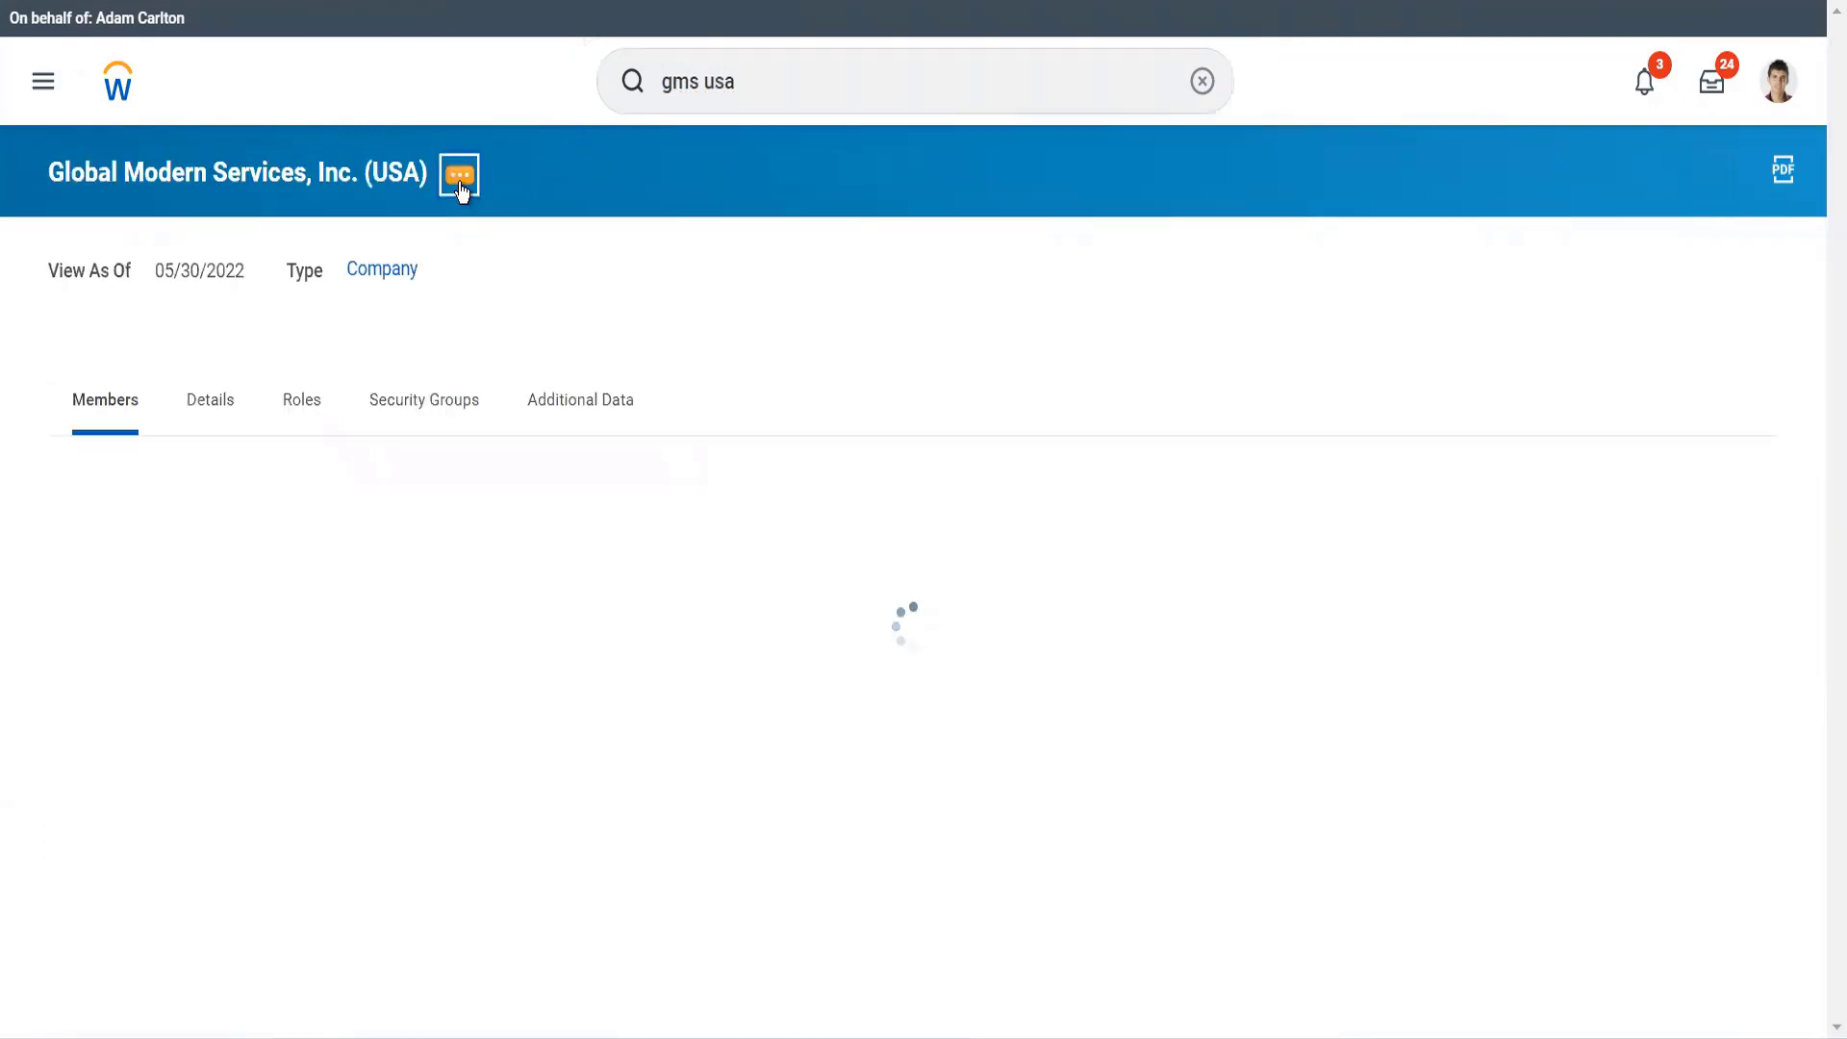
click(460, 184)
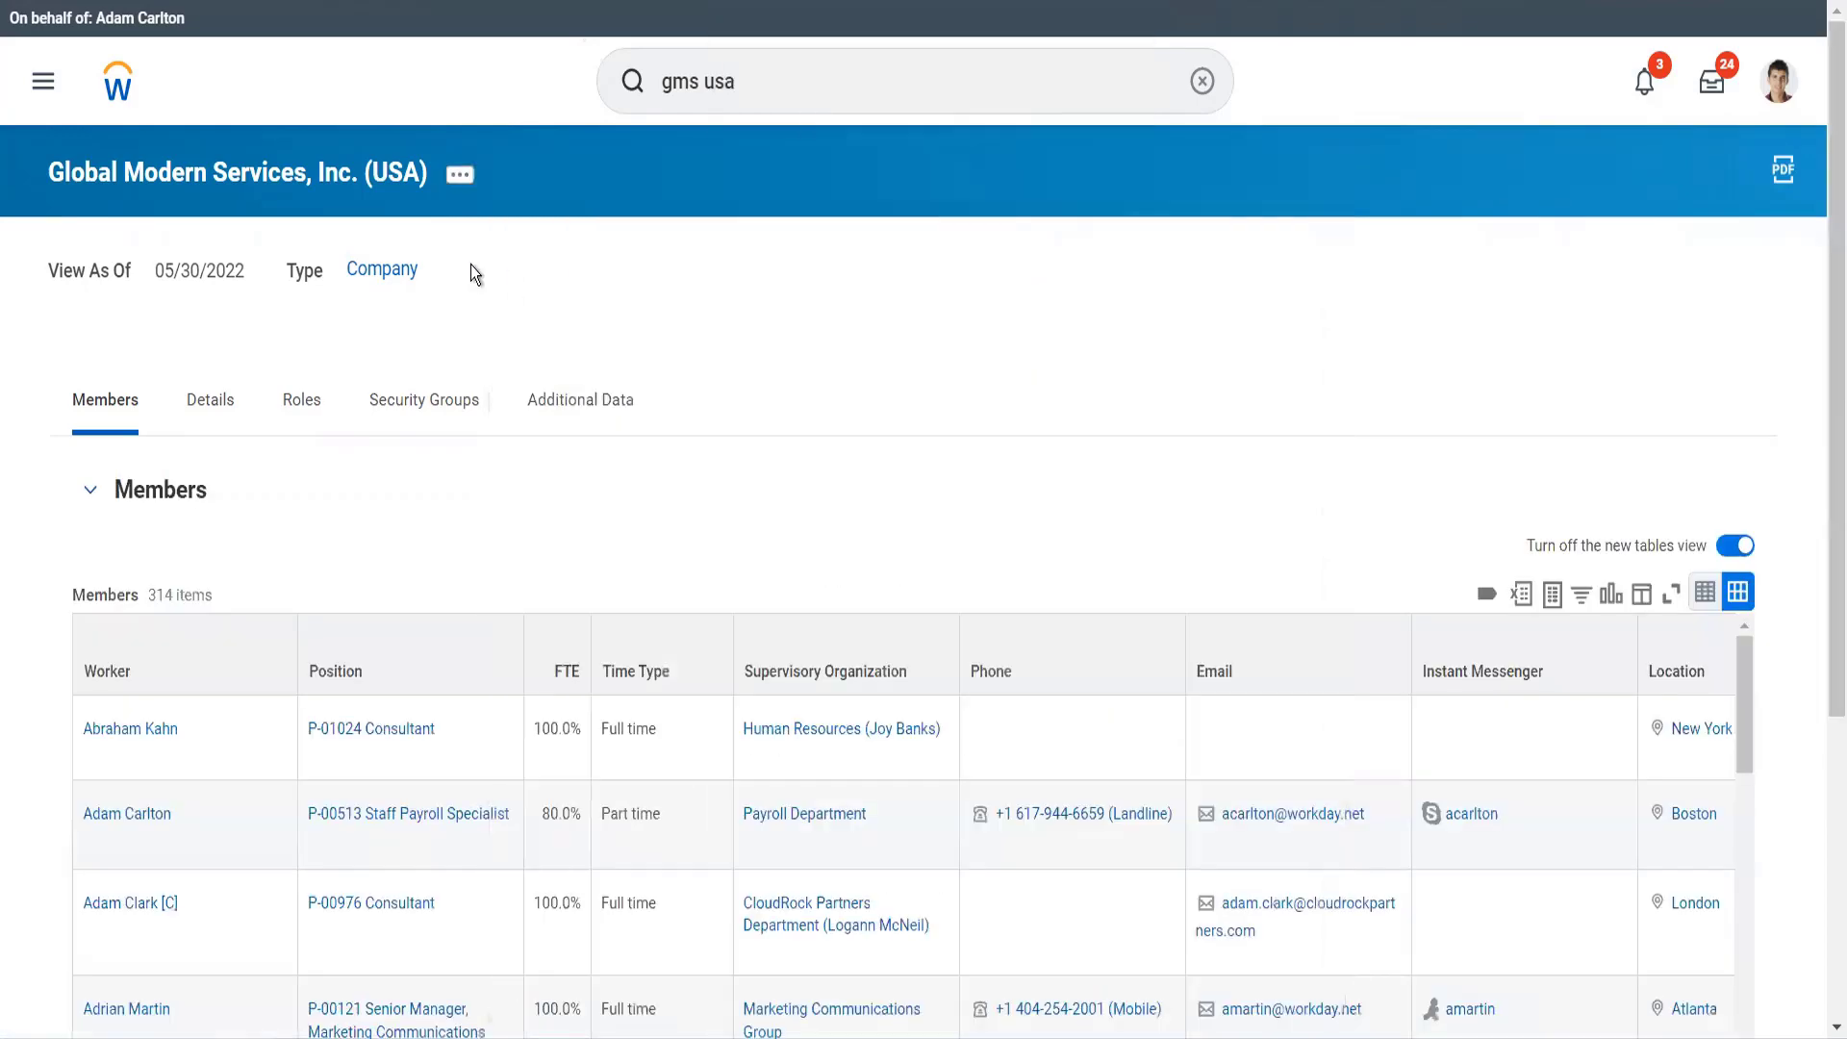
click(459, 175)
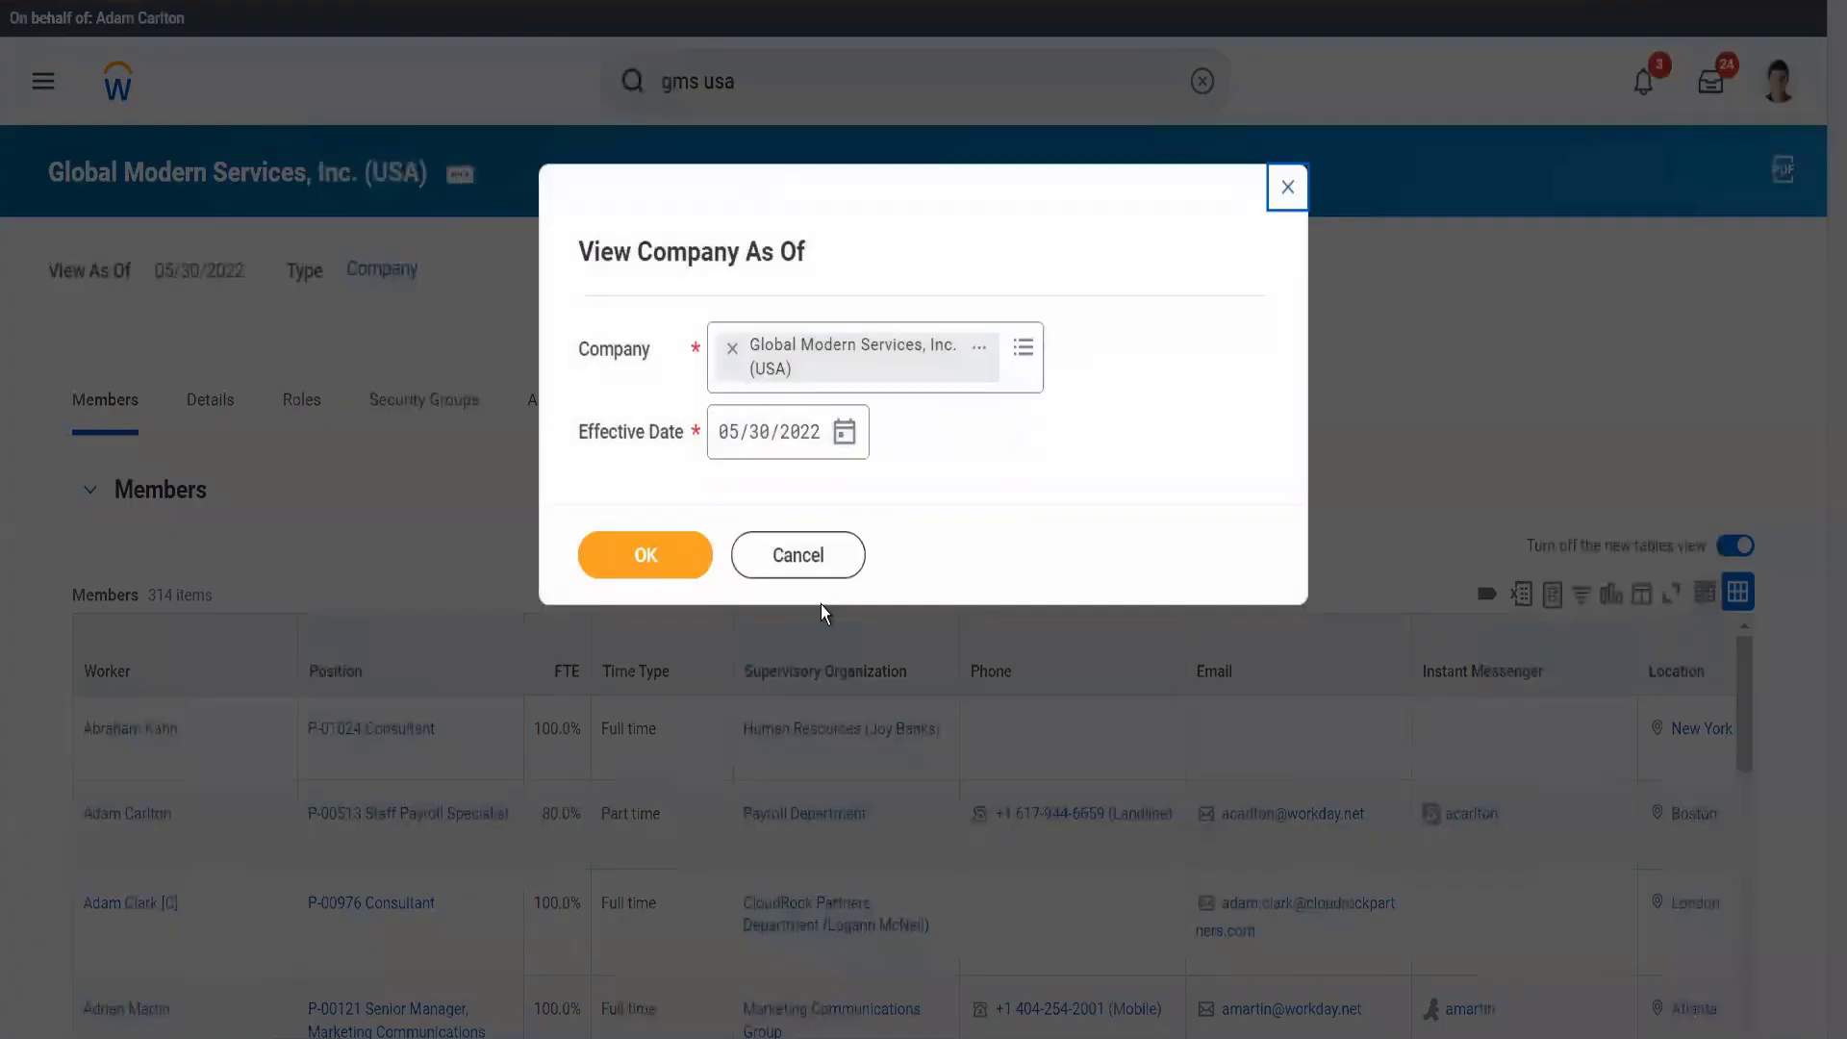
click(816, 561)
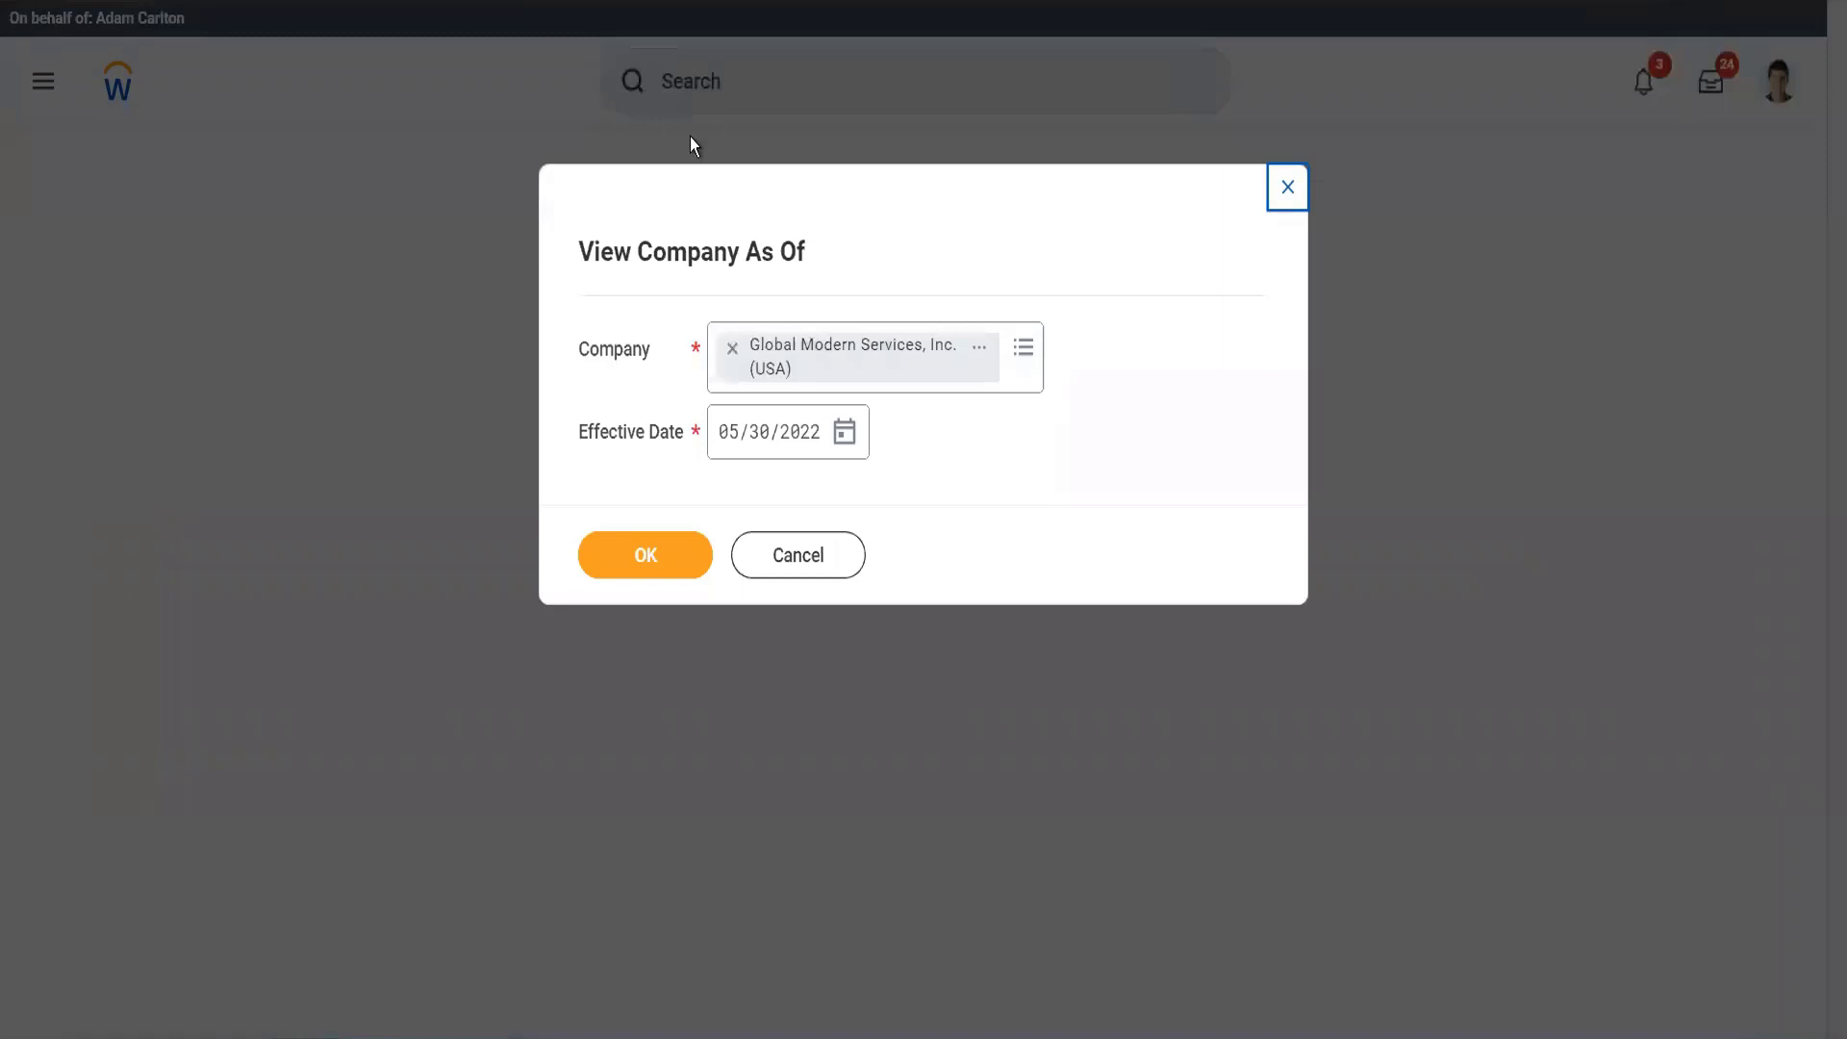
click(751, 569)
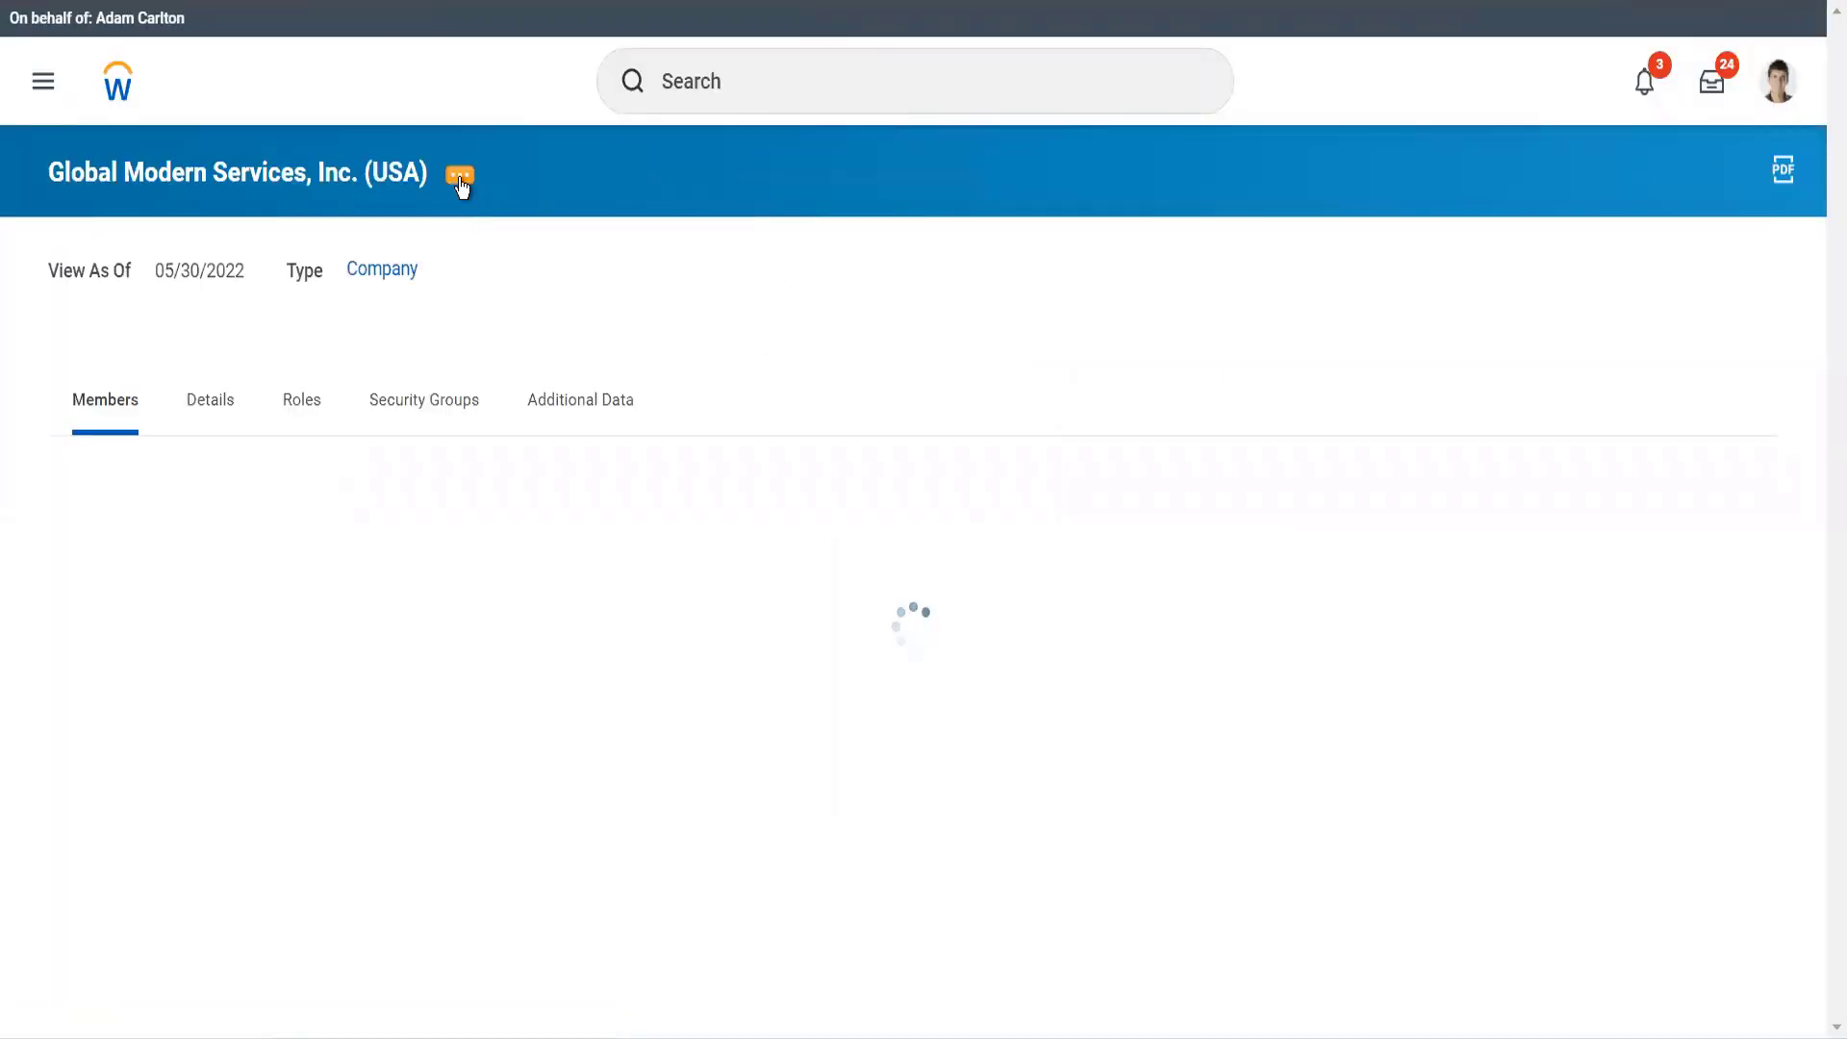
Open Edit Company Intercompany Profile for Global Modern Services, Inc. (USA), filtered to all intercompany profiles
click(461, 181)
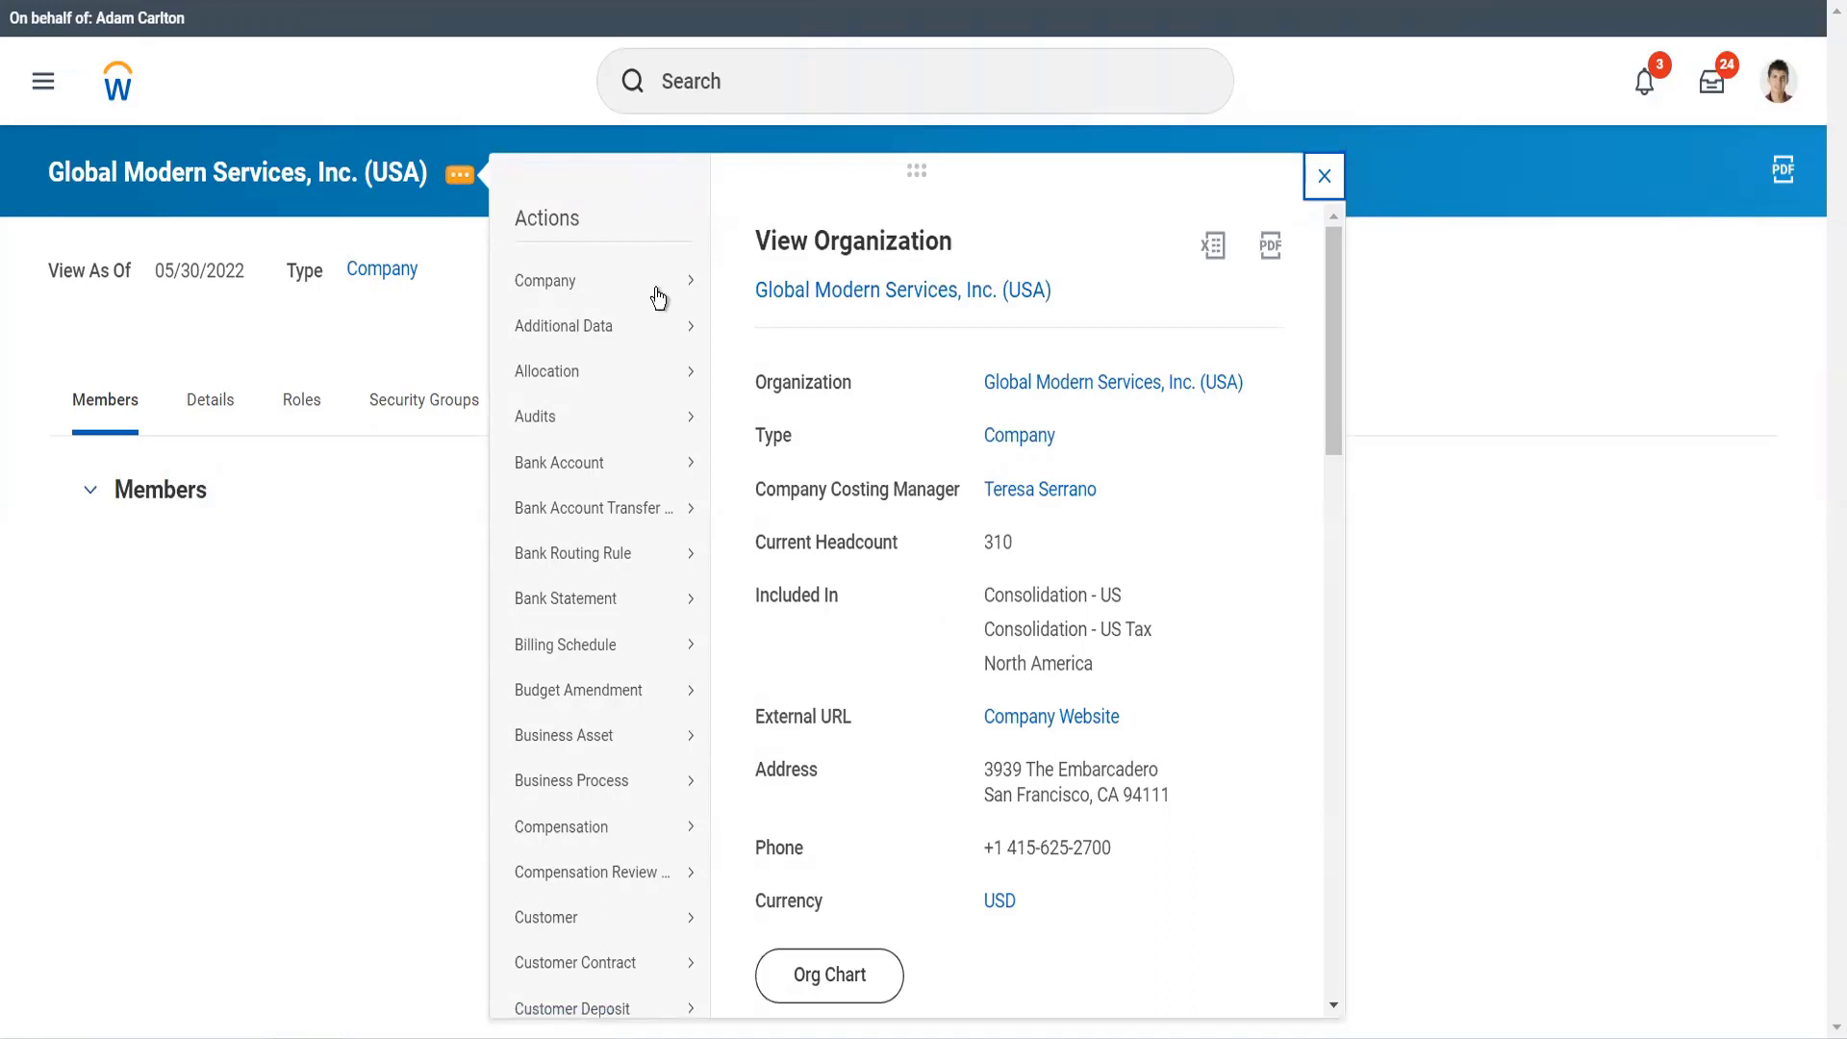
click(658, 298)
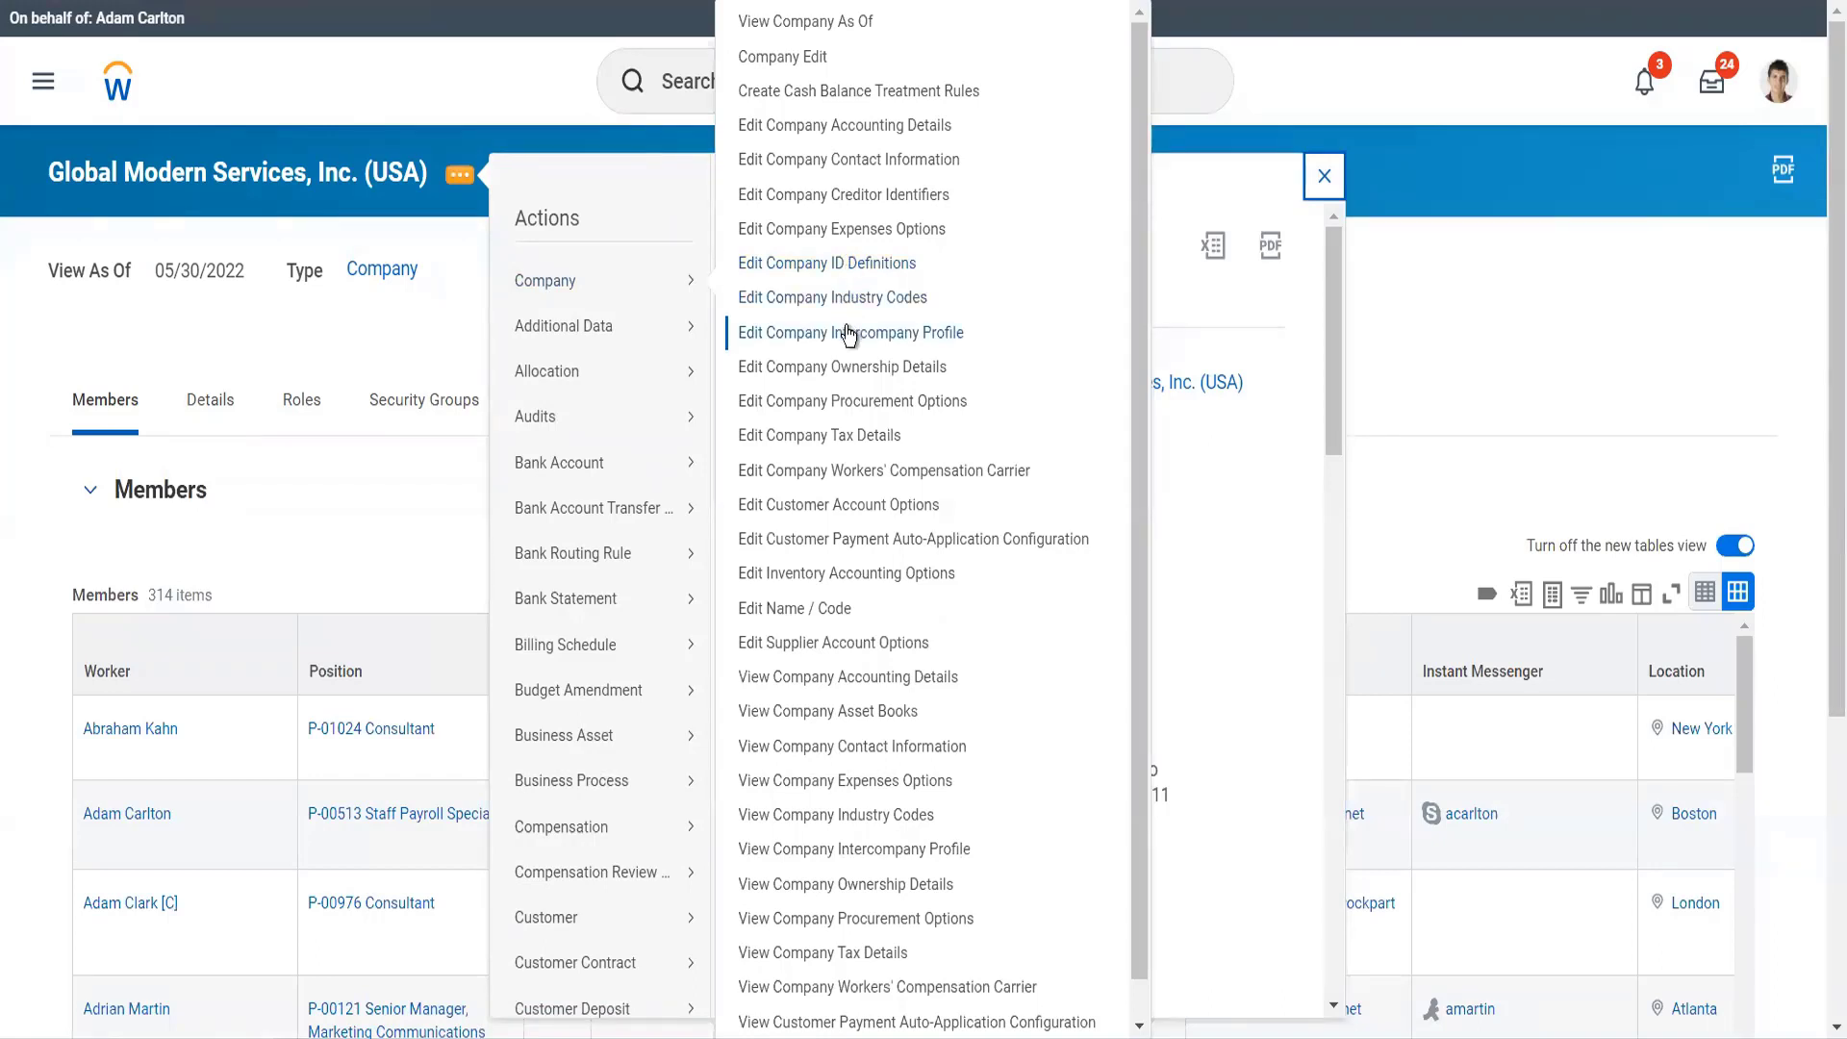
click(845, 331)
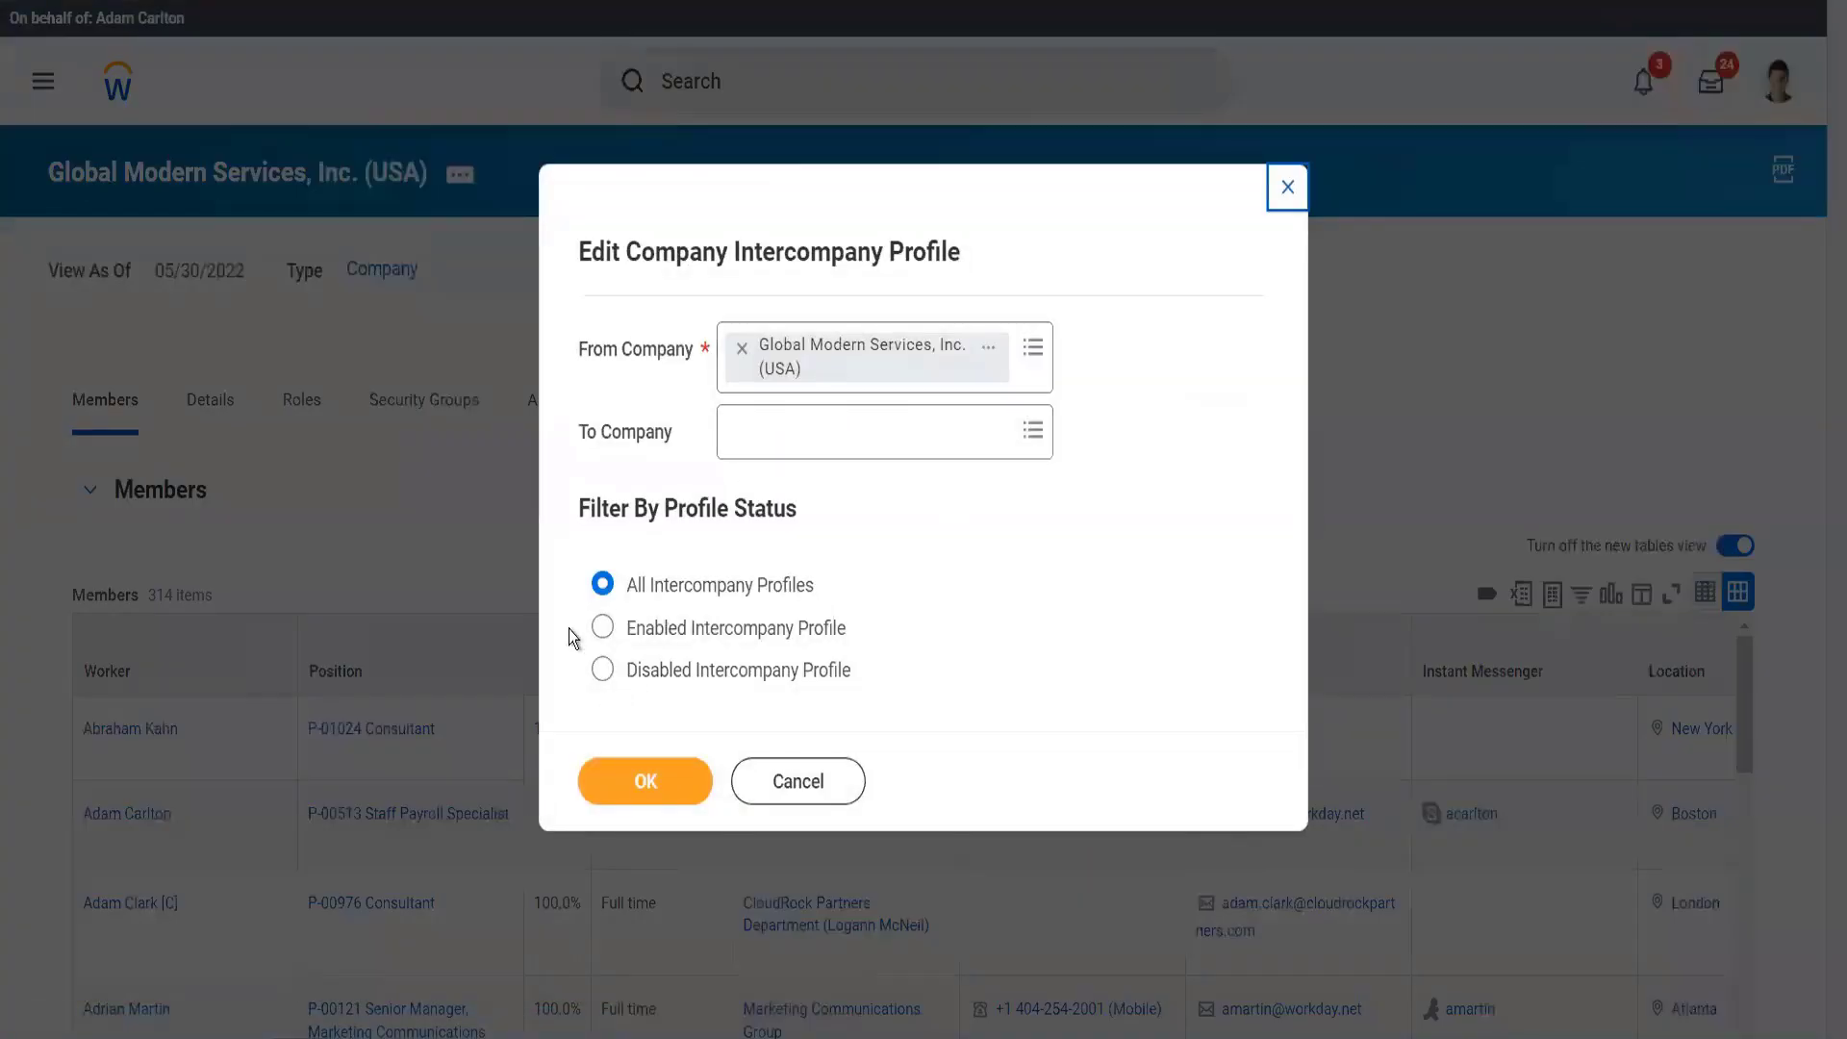
click(629, 776)
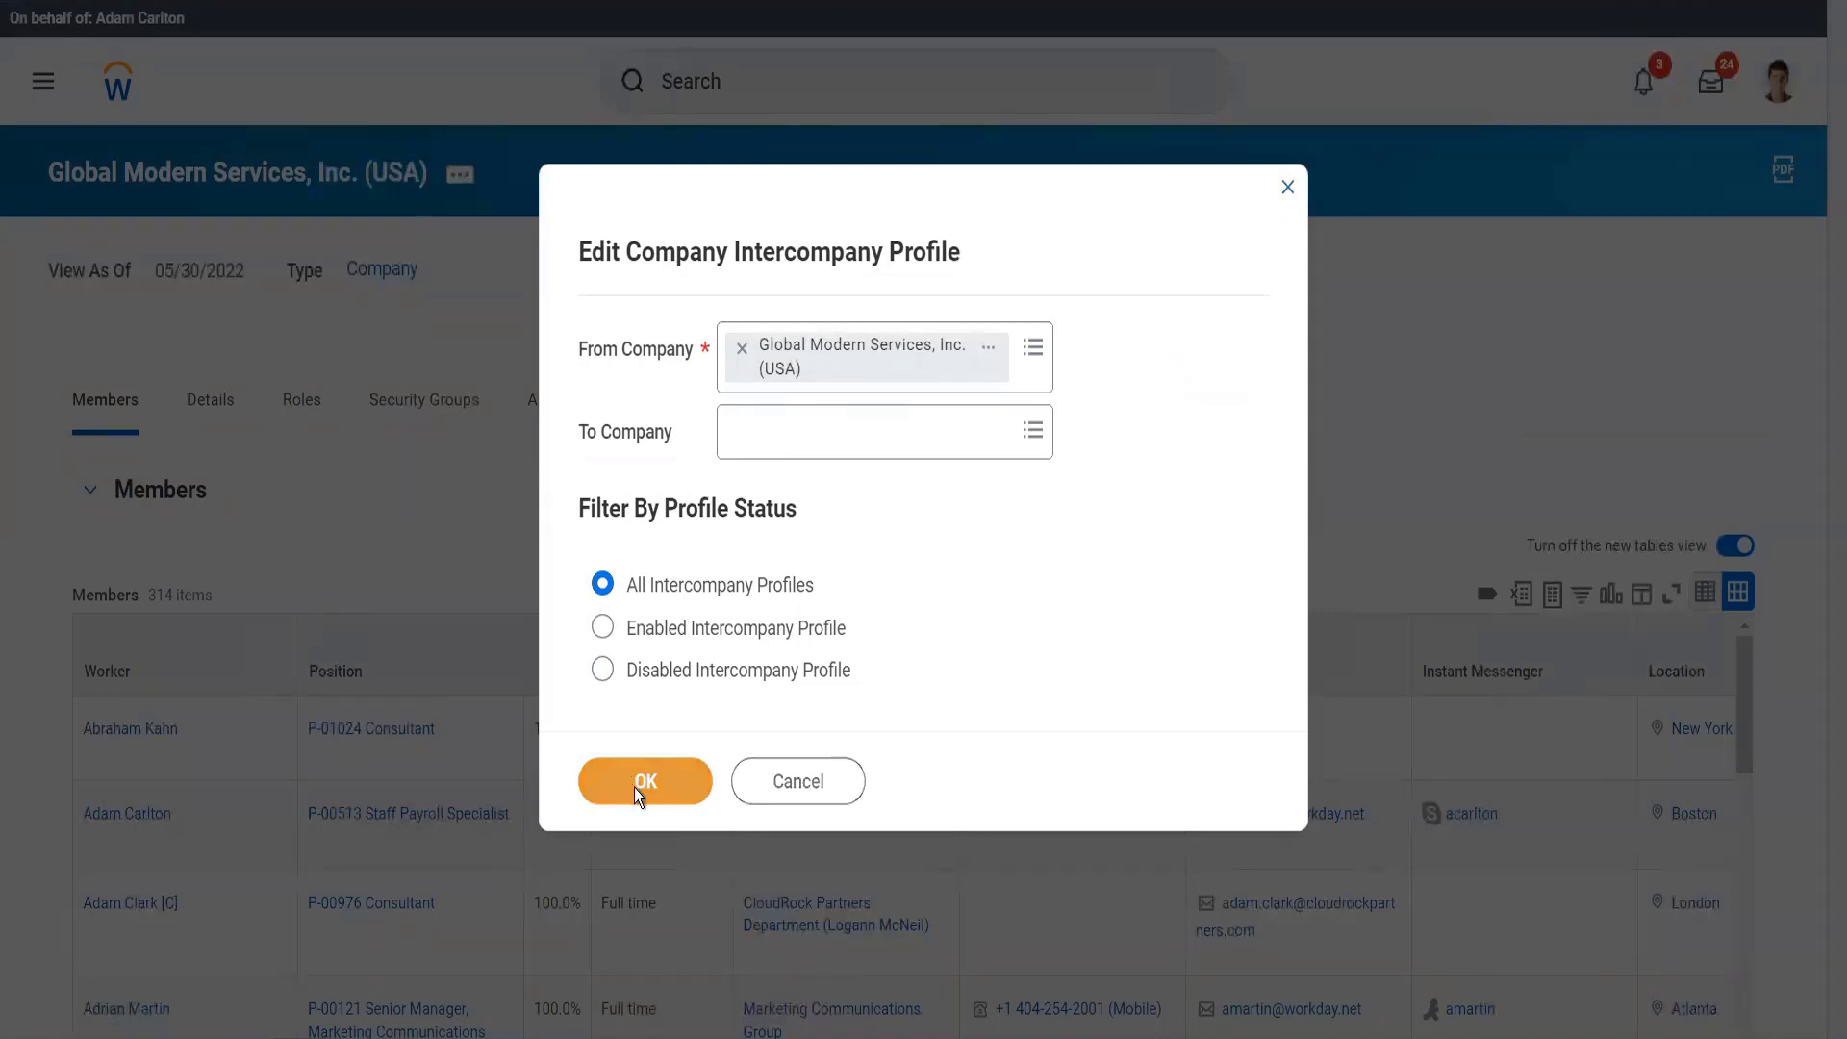
click(633, 787)
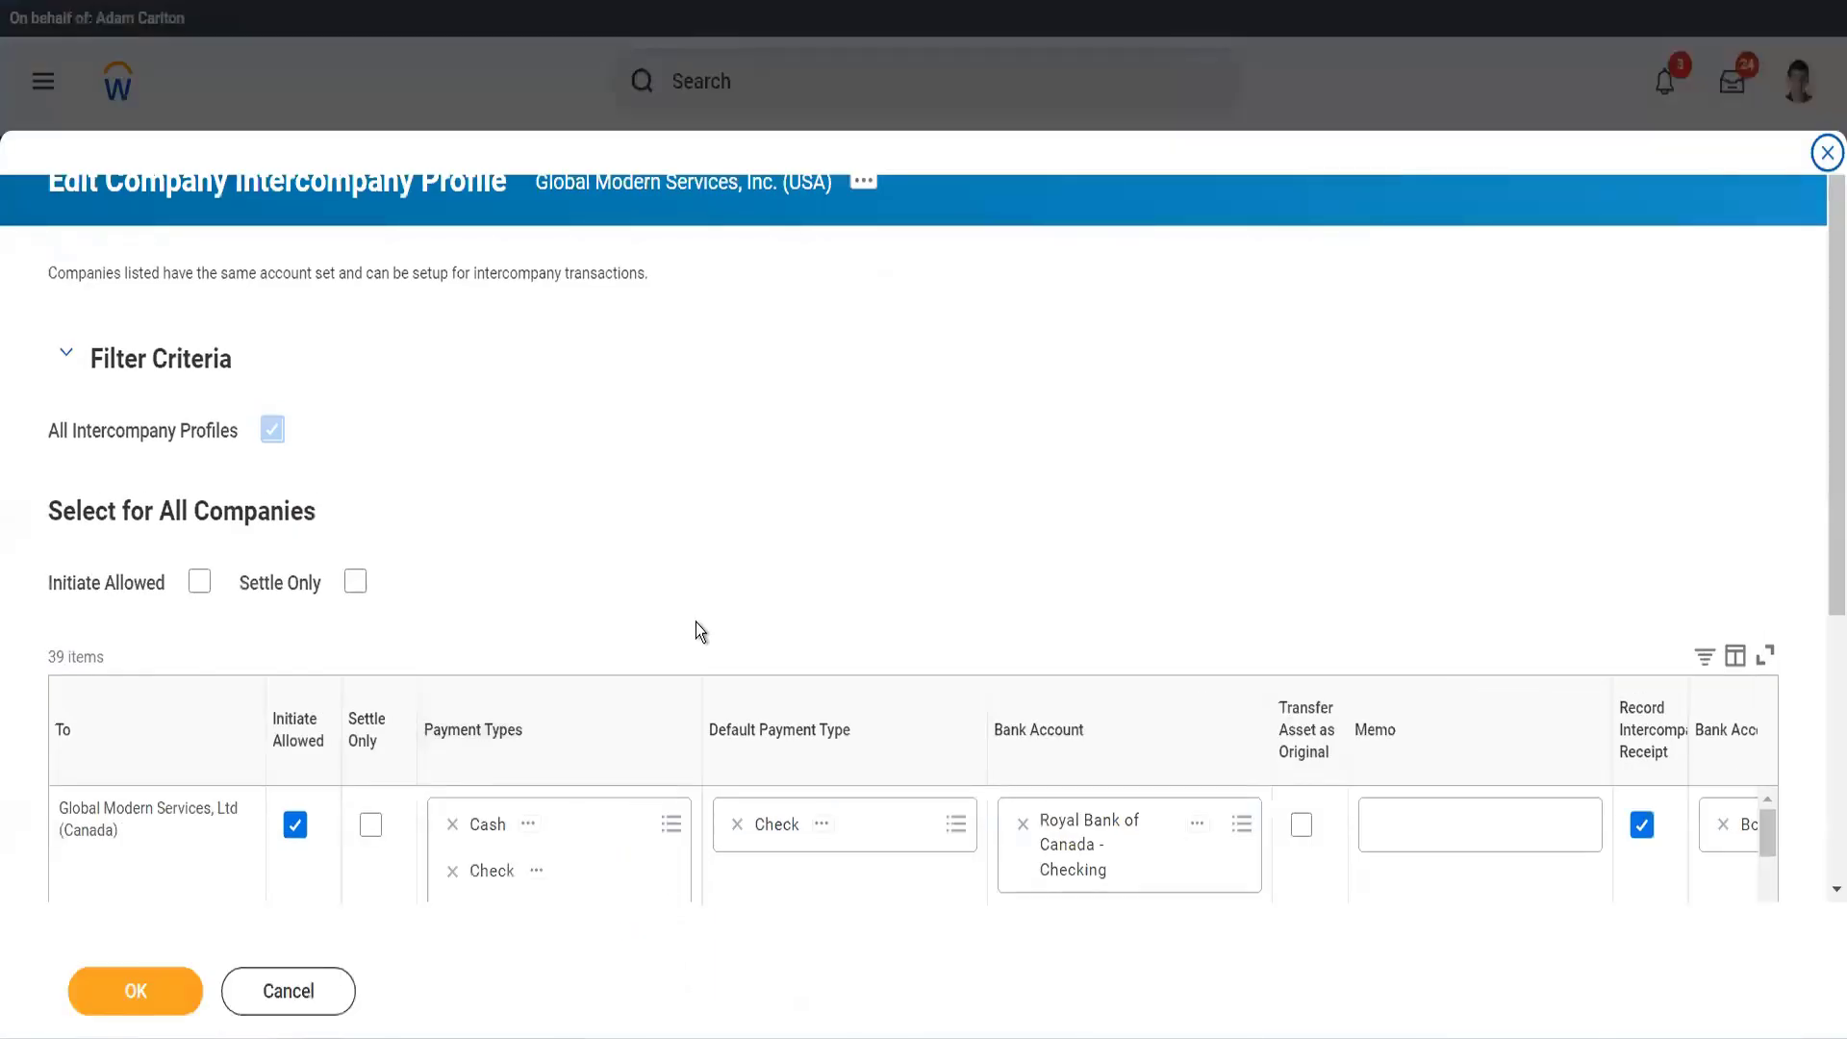
Examine each company's payment types, bank account, asset transfer and intercompany receipt settings, and close the intercompany profile without saving
scroll(692, 625, down, 2)
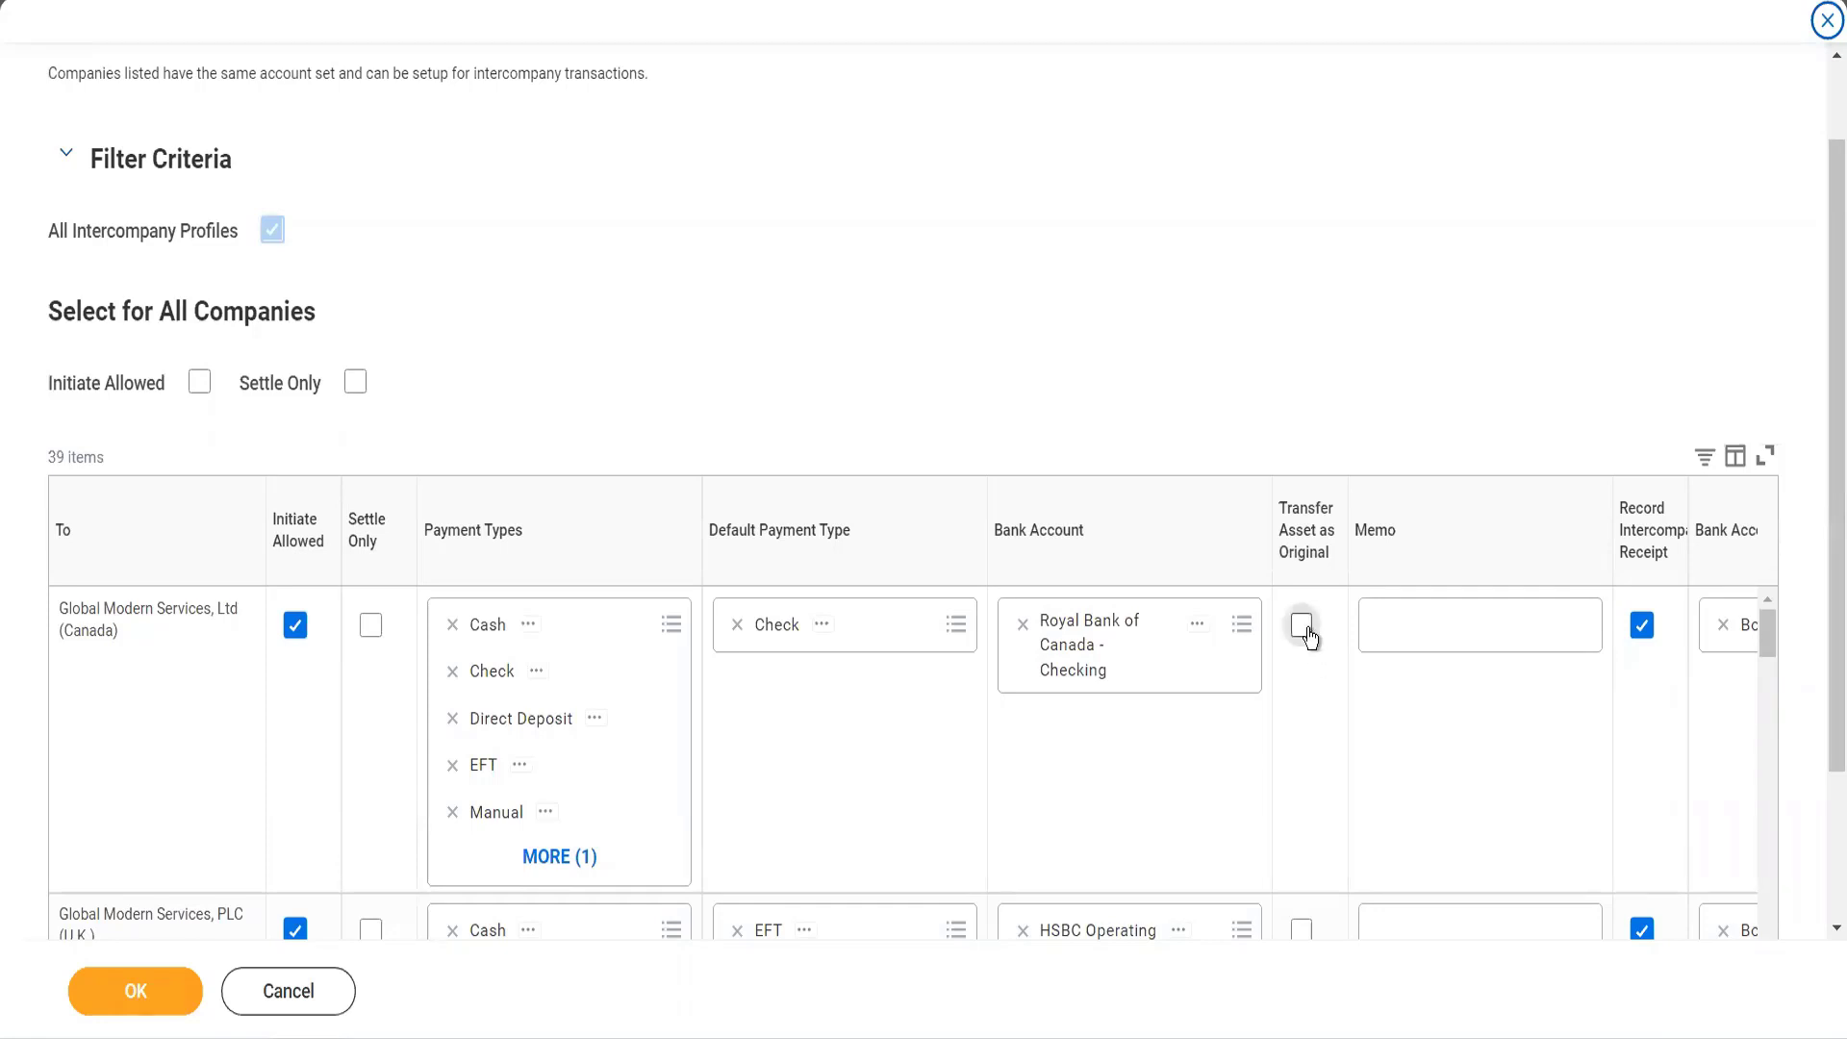
mouse_move(1310, 637)
scroll(1579, 725, right, 2)
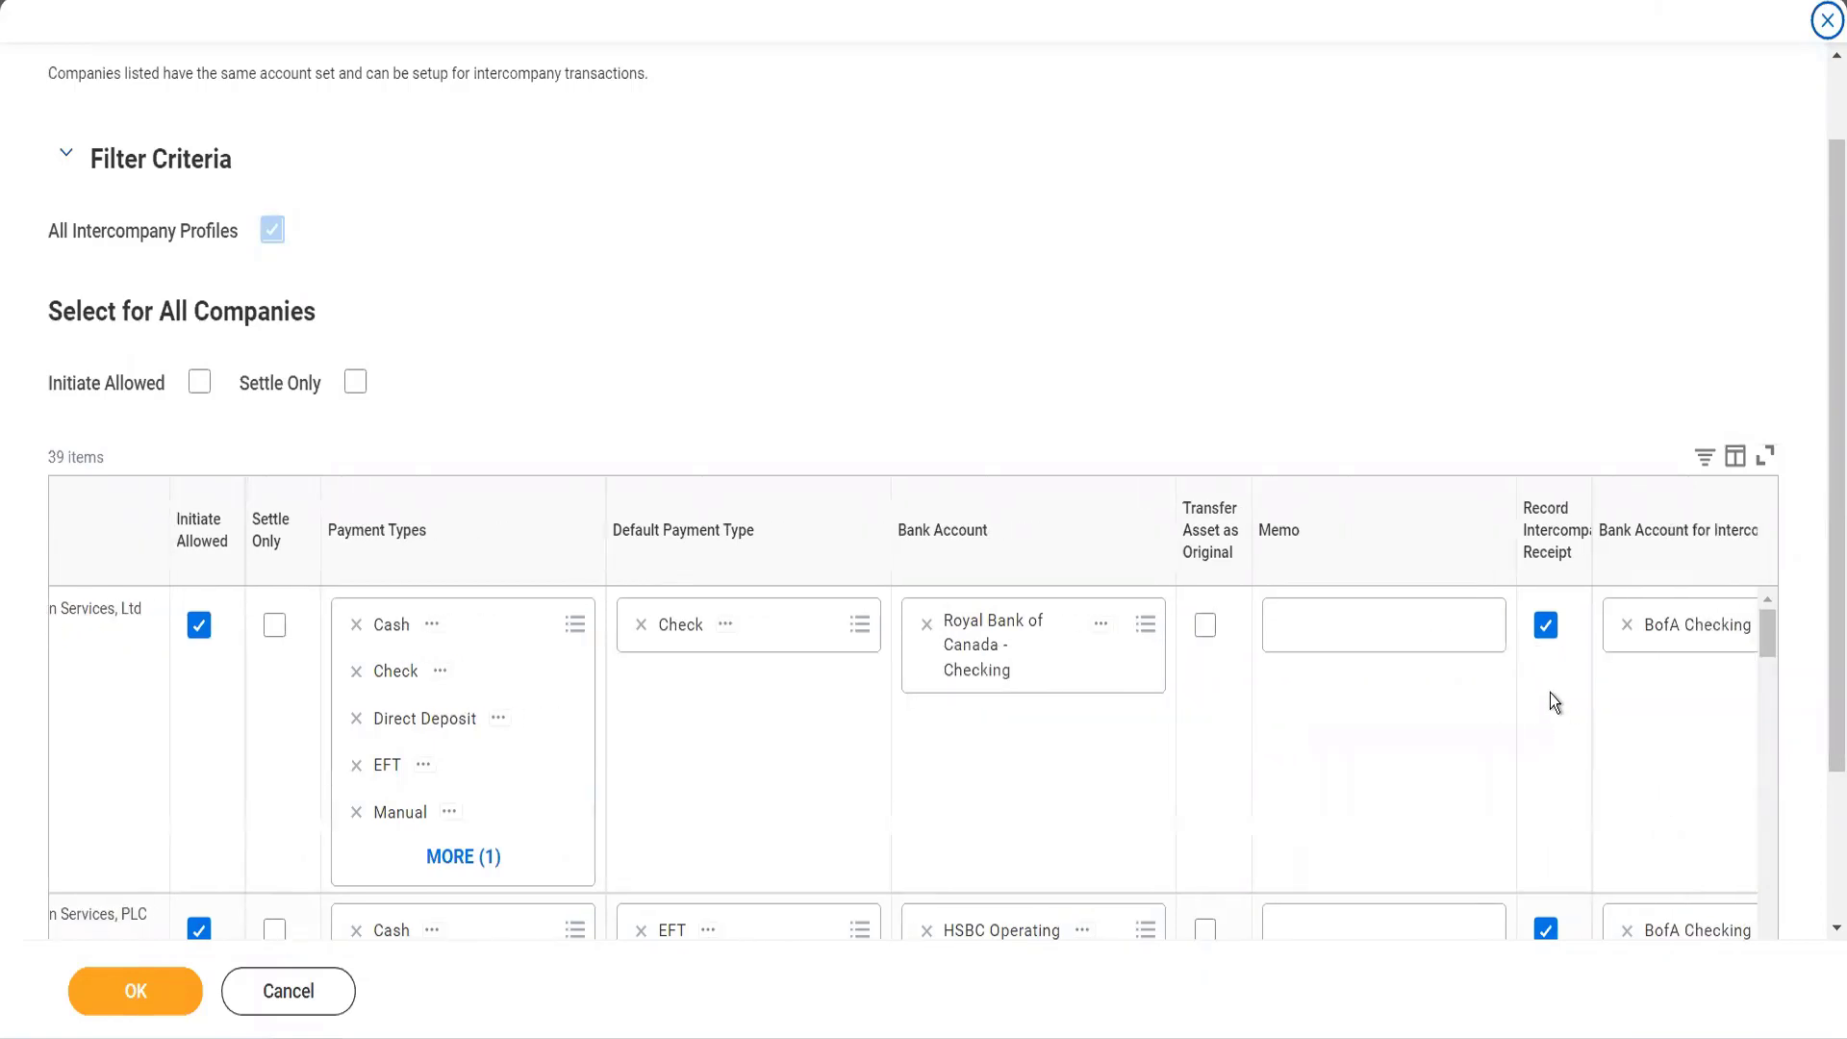
scroll(1550, 693, right, 2)
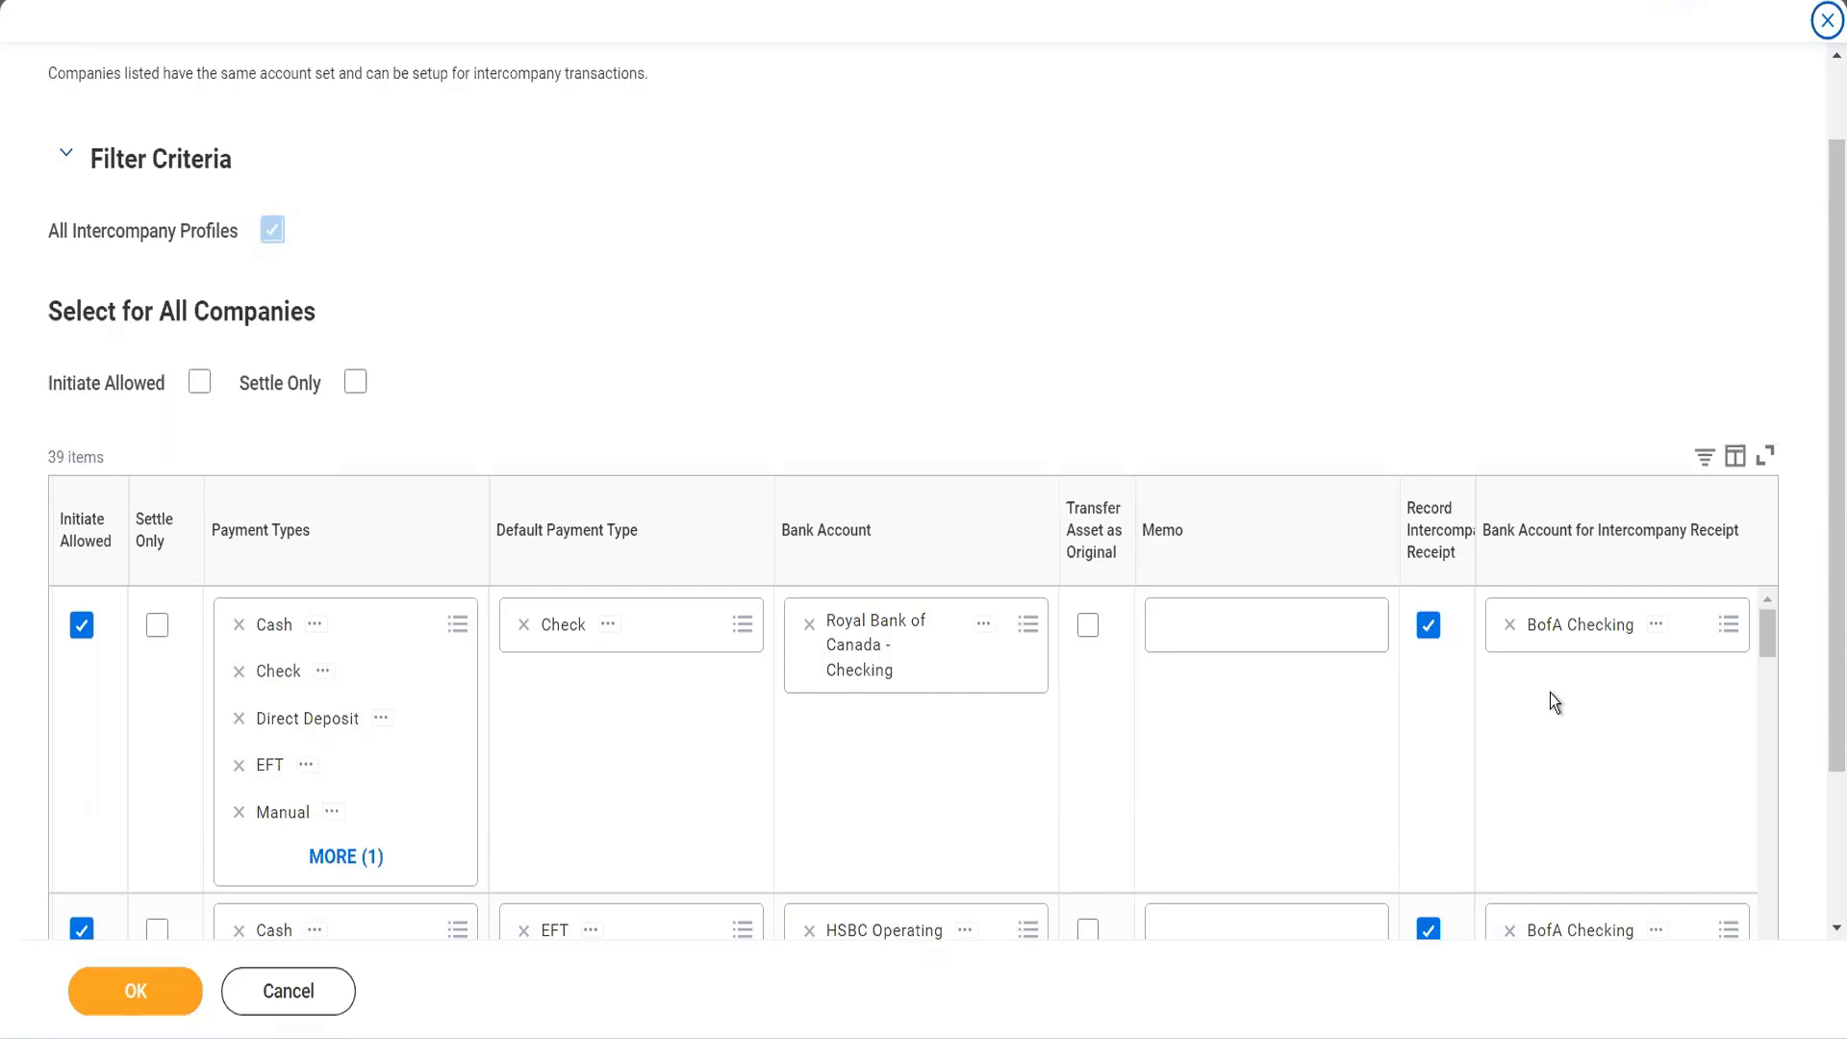
click(278, 998)
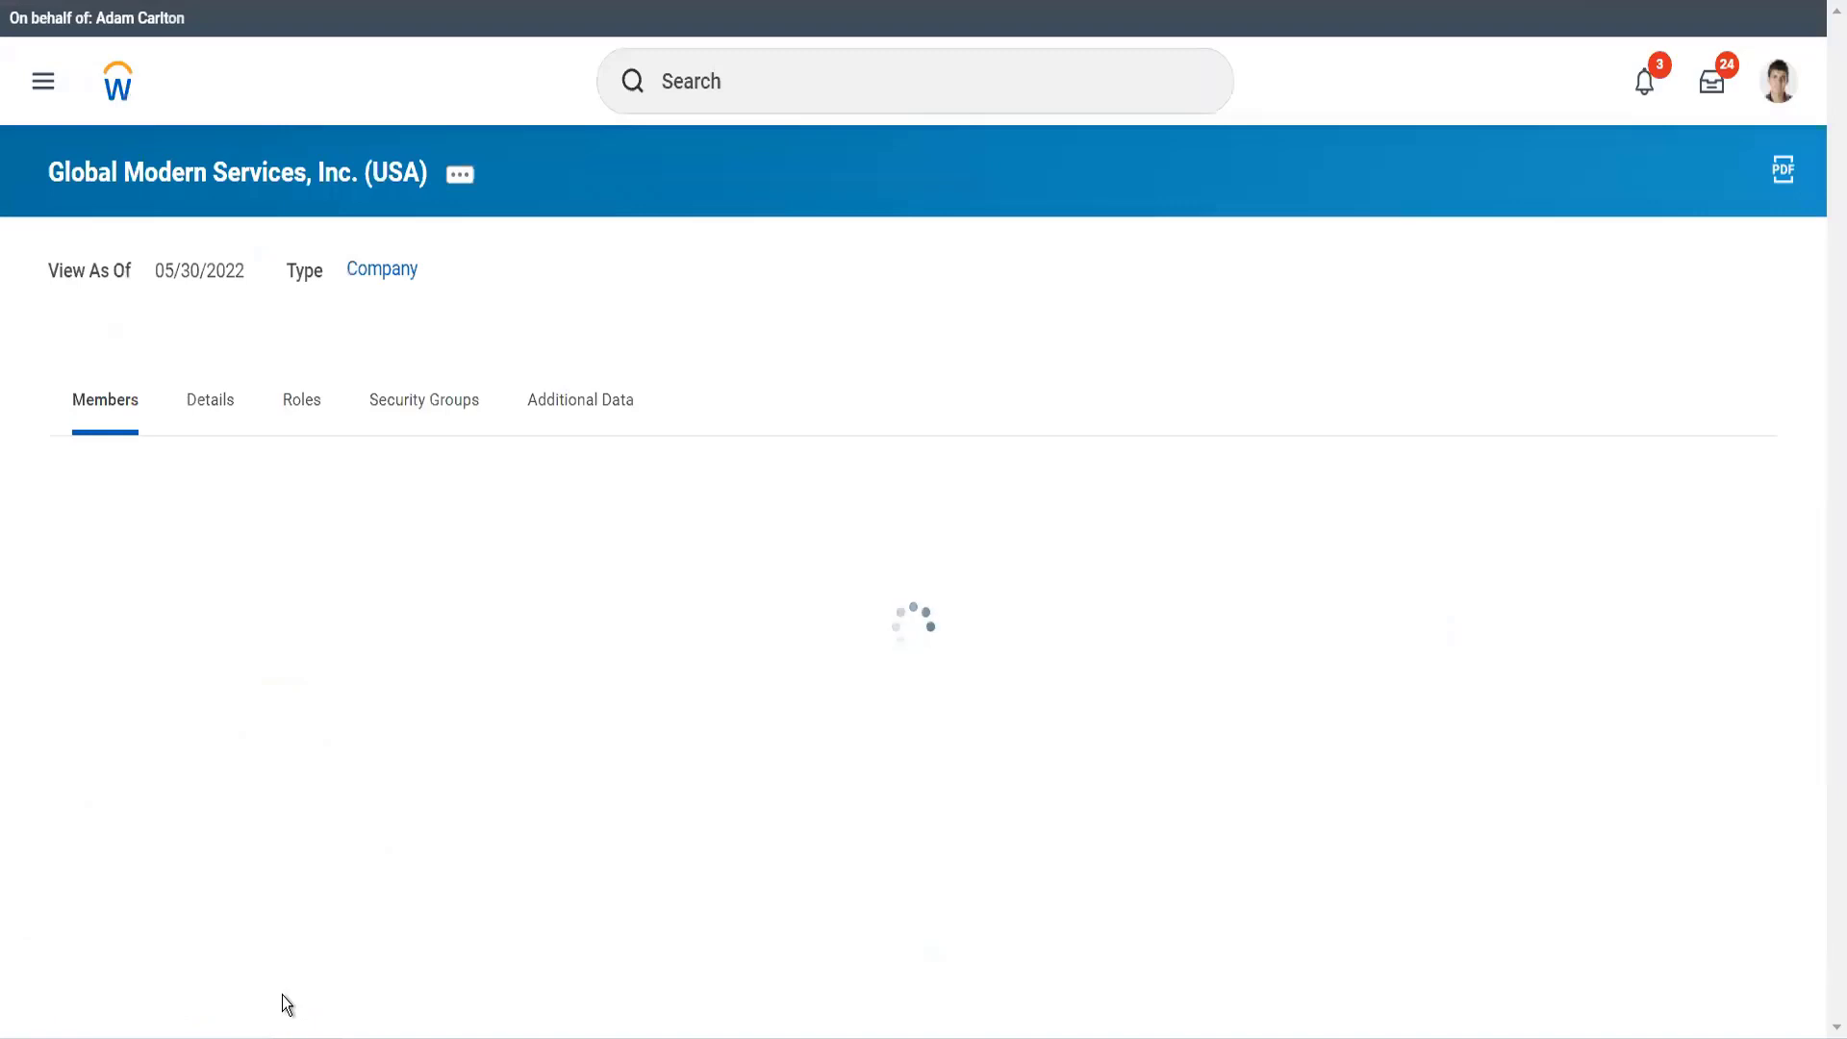
Return to the home page, search for "Bp: Supp invoice" and open the Supplier Invoice Event (Default Definition) business process
click(119, 95)
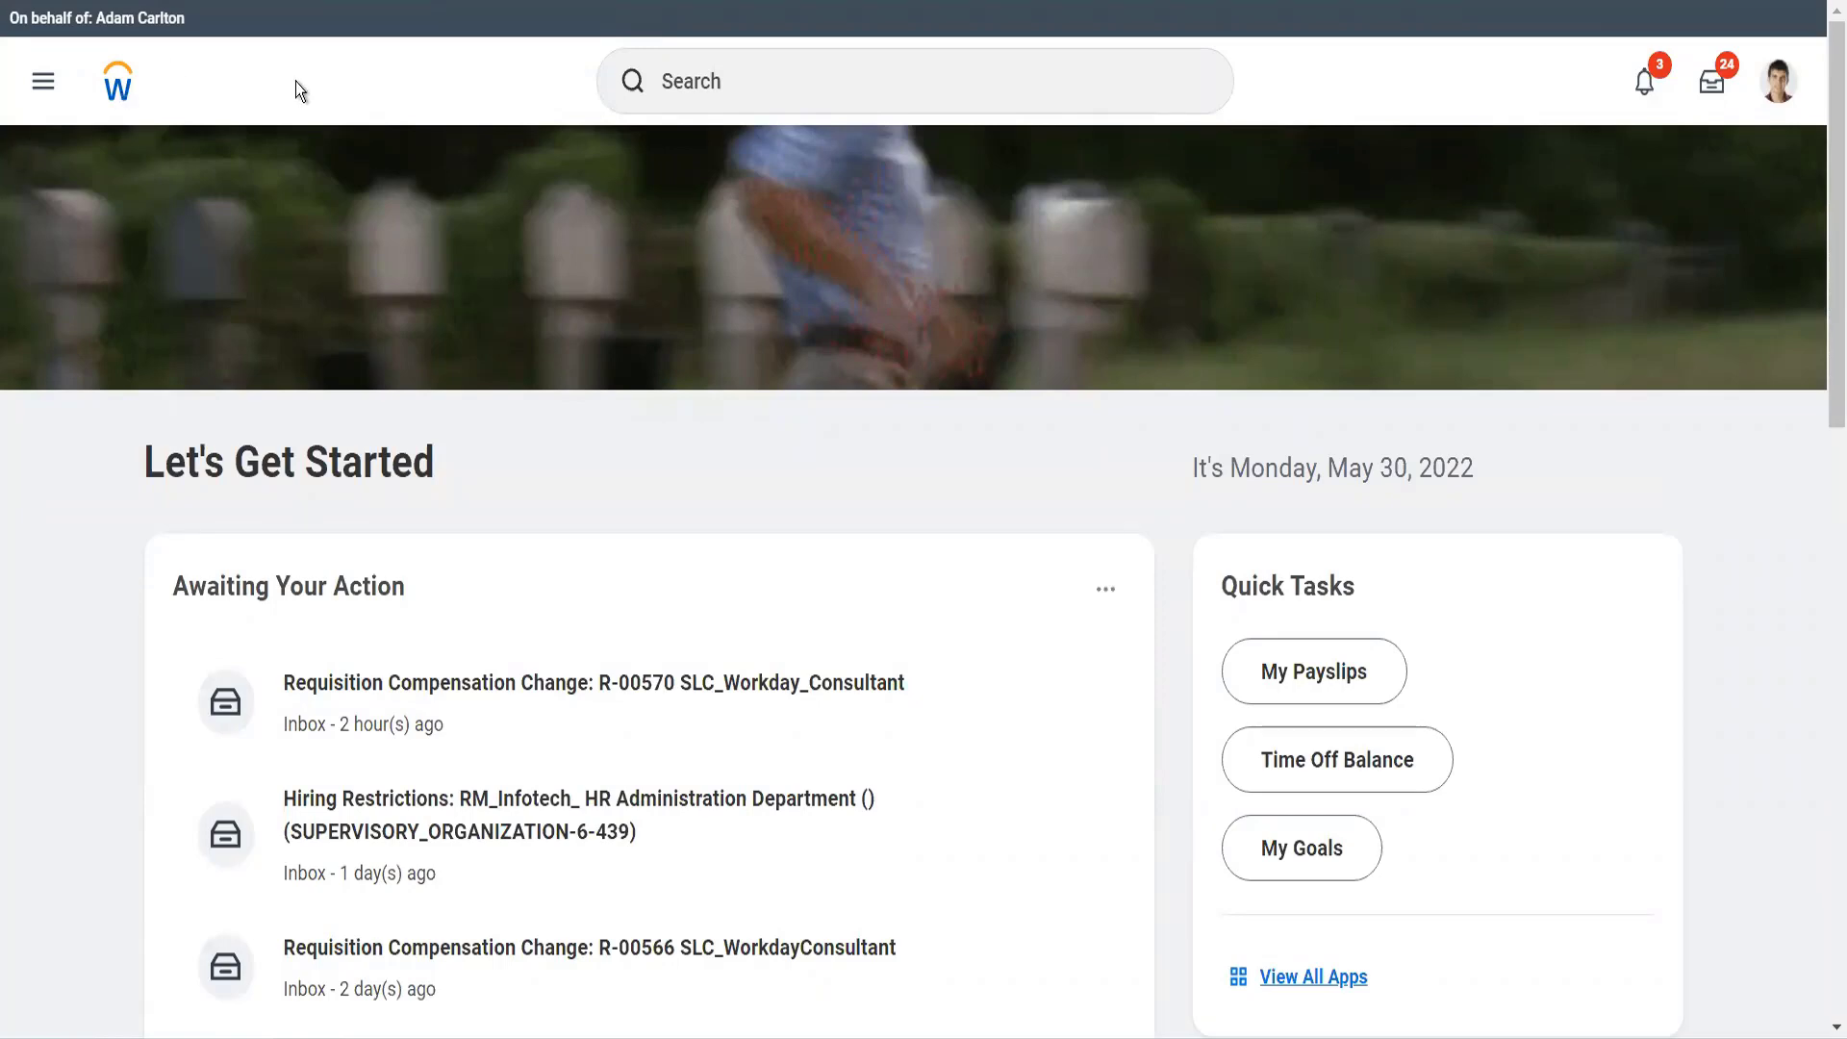
click(679, 70)
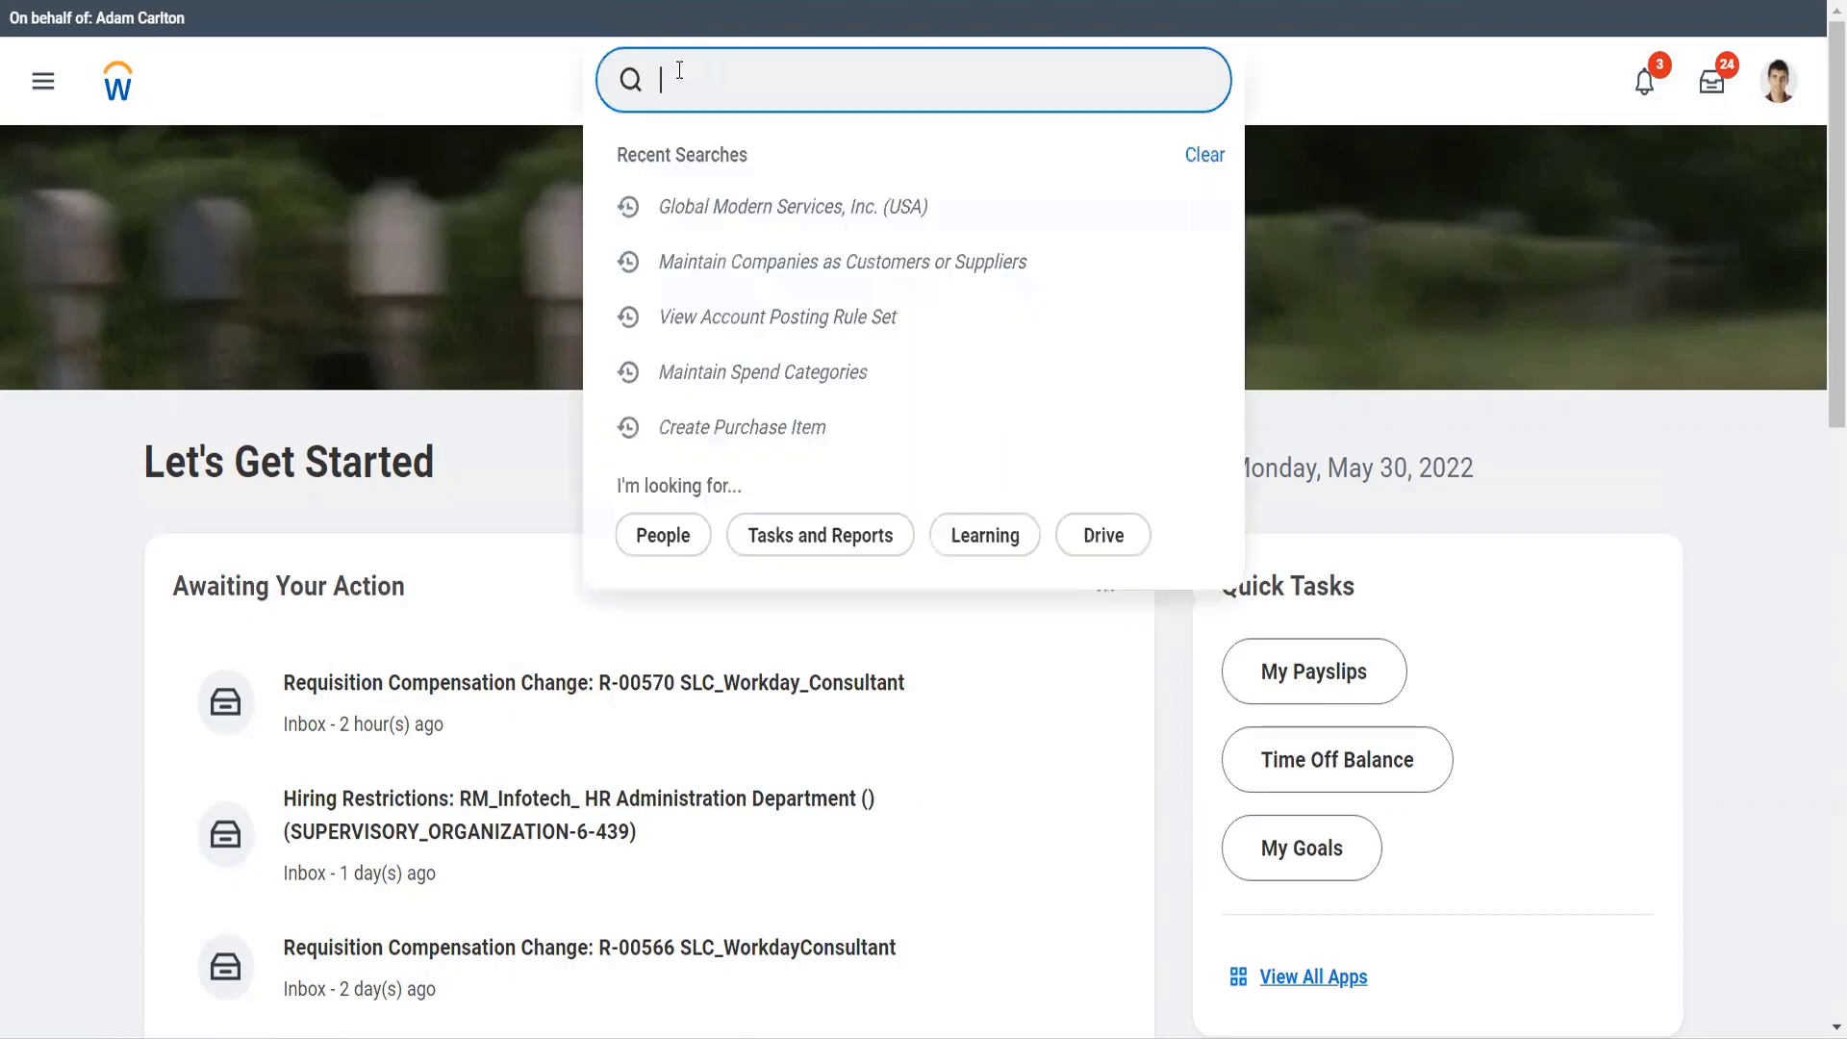
text(Bp:)
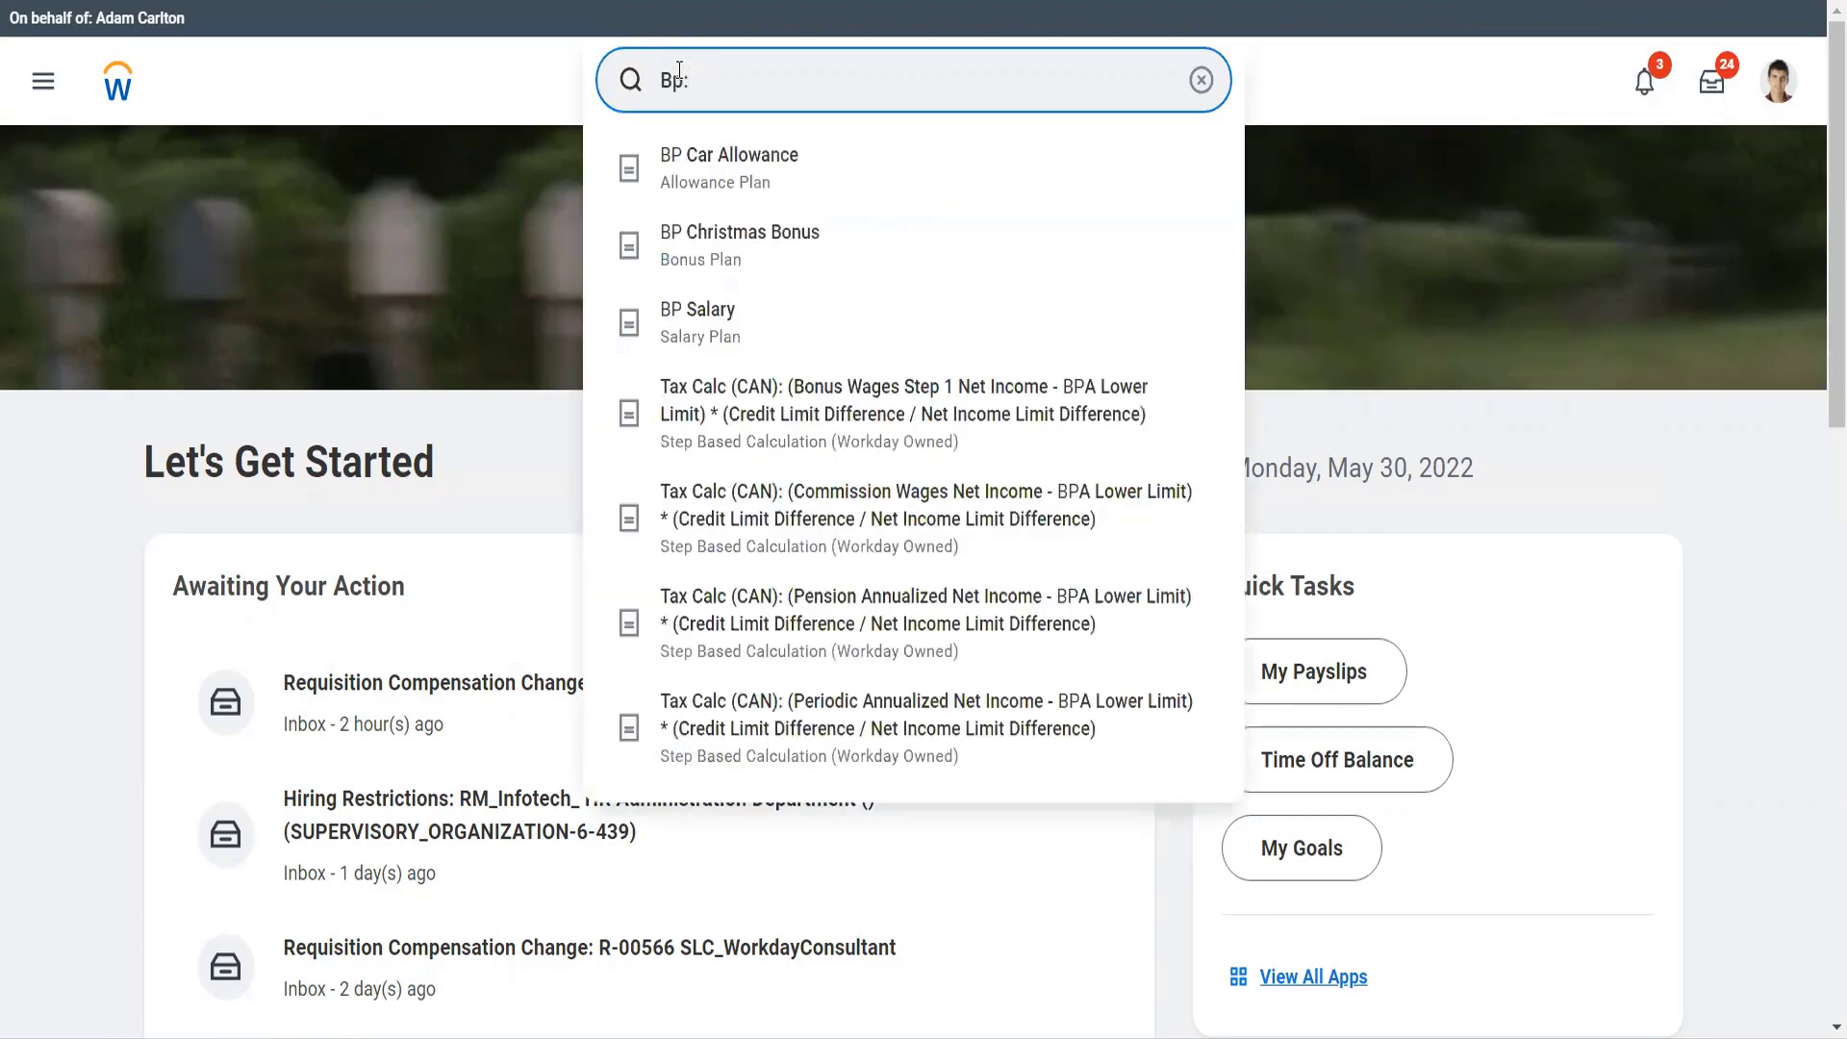
text( Suu)
key(BackSpace)
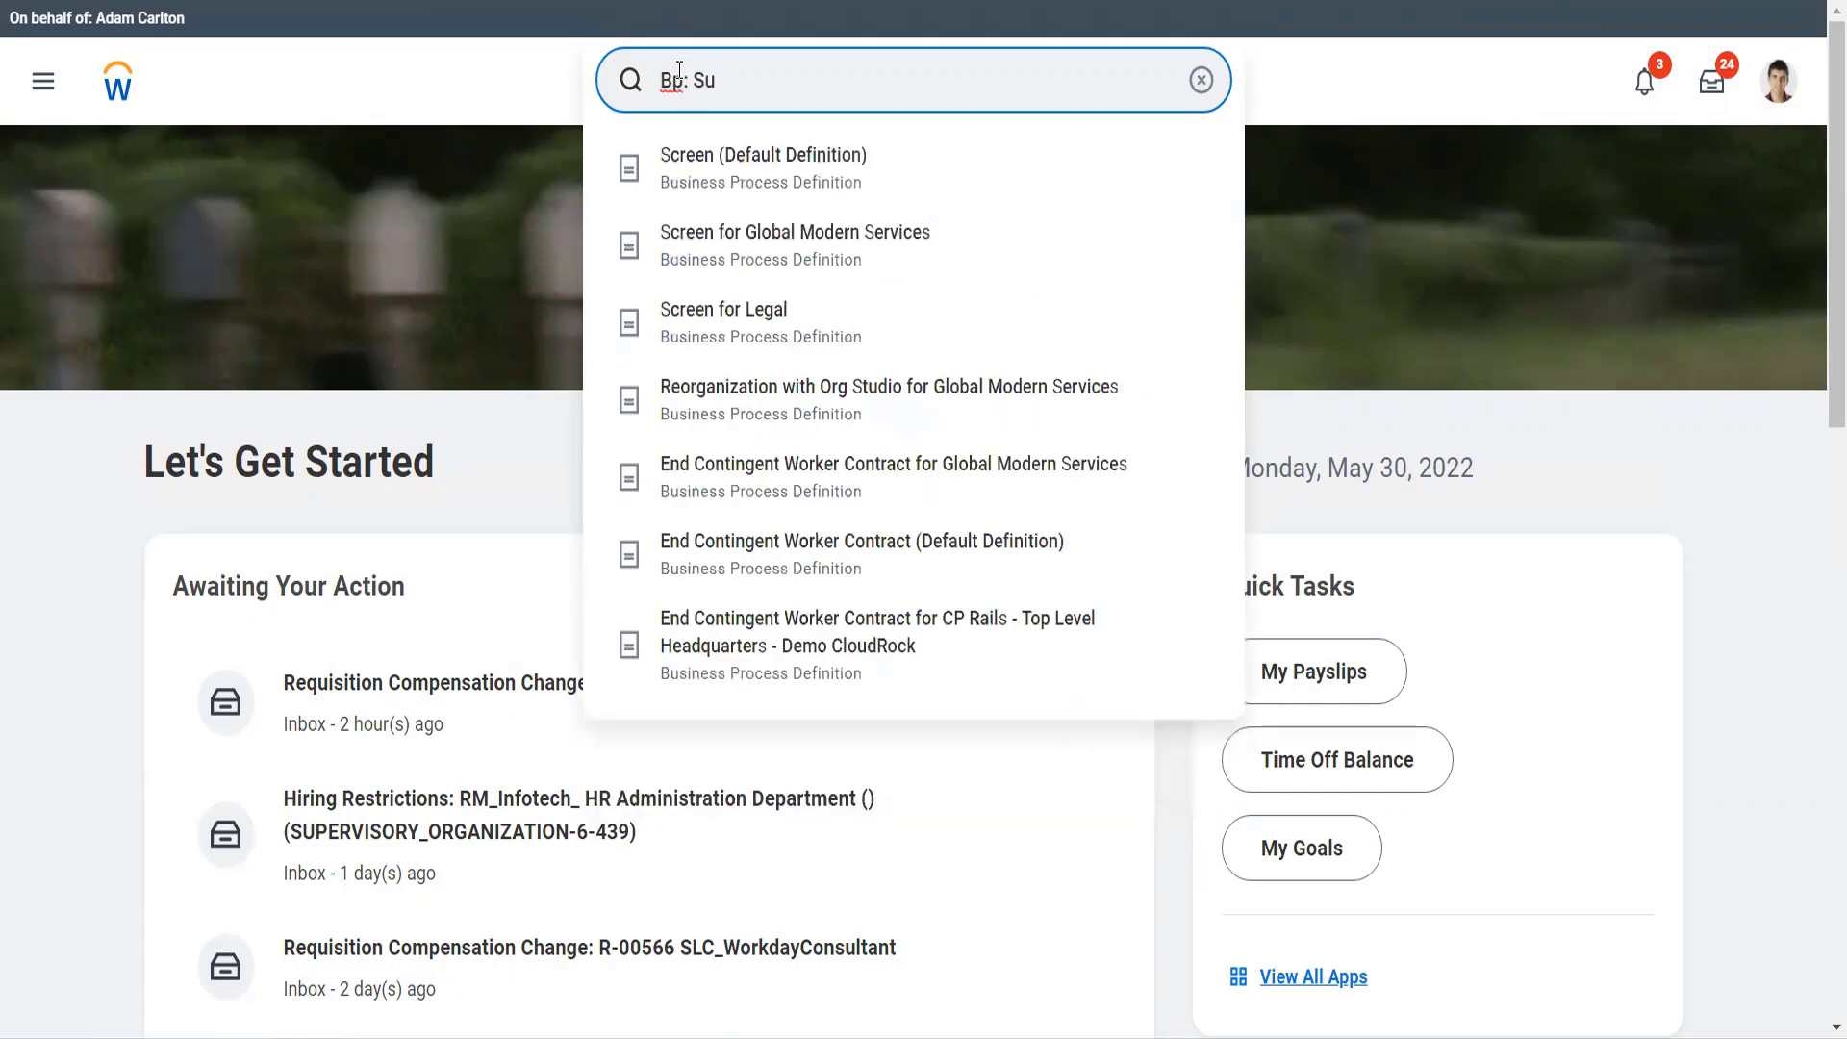
text(pp in)
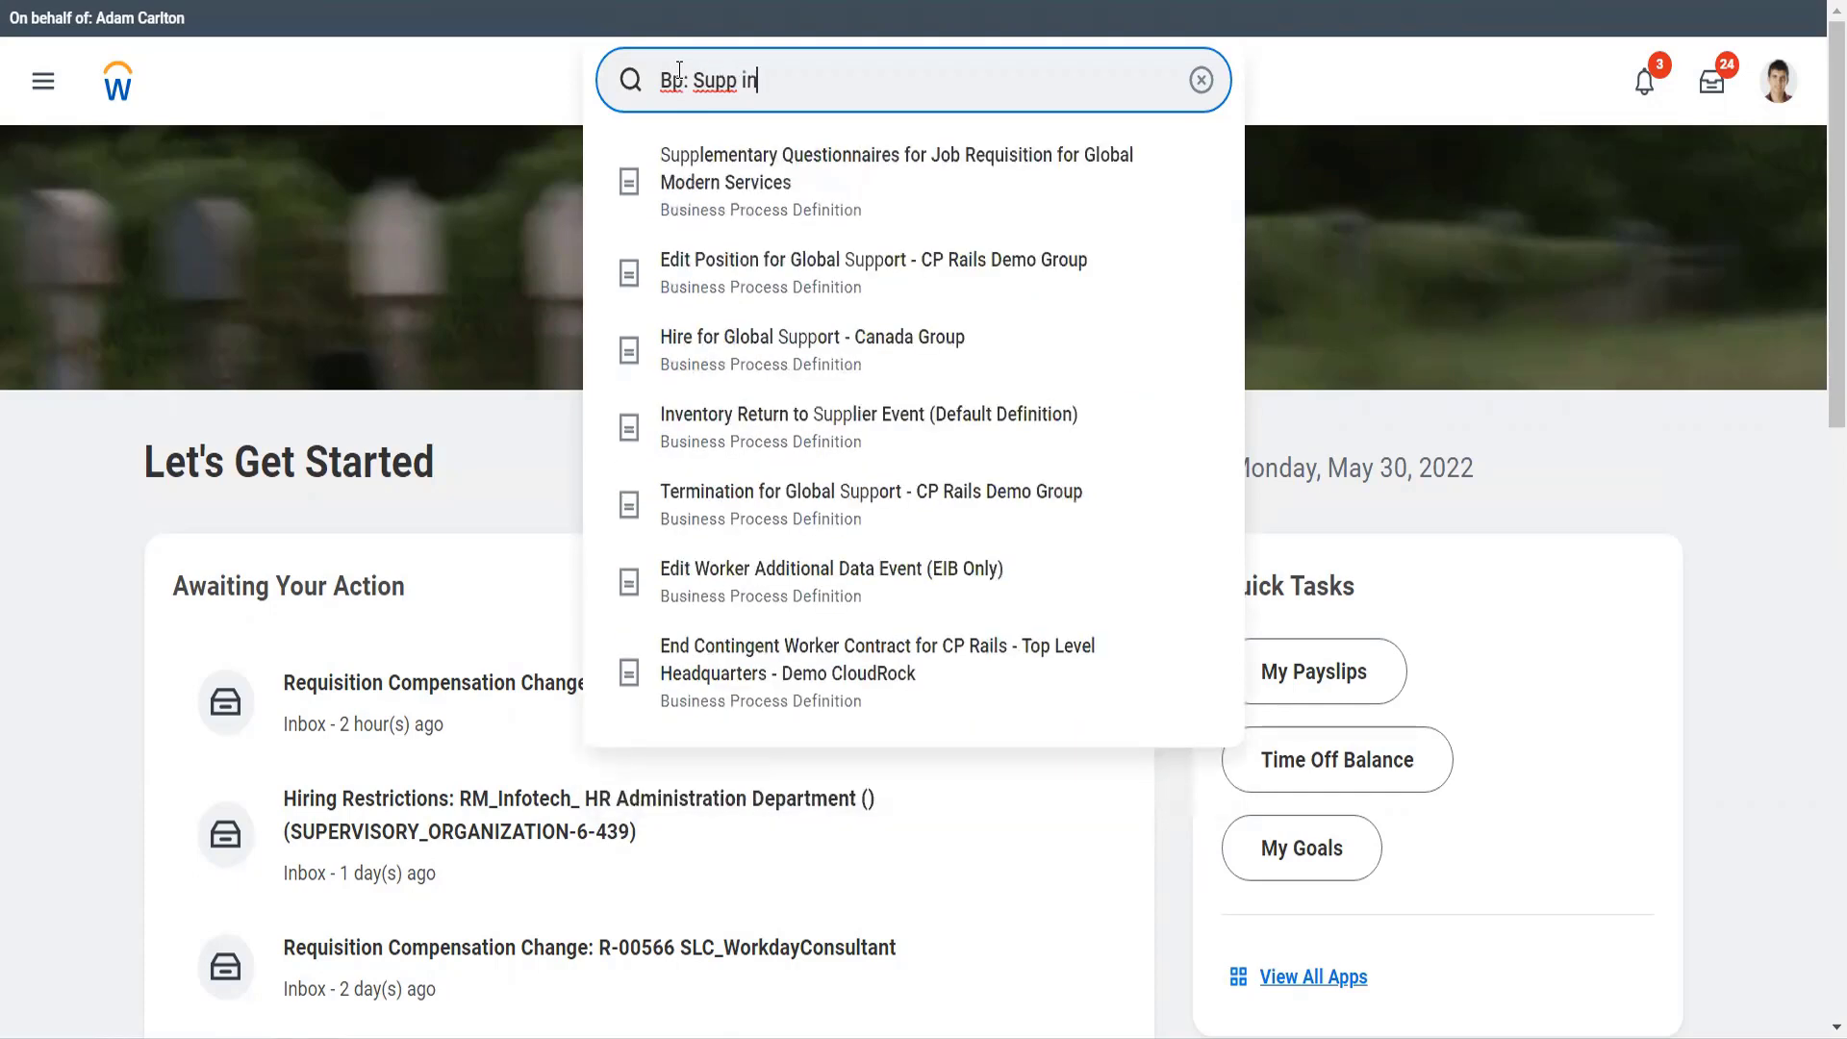
text(voice)
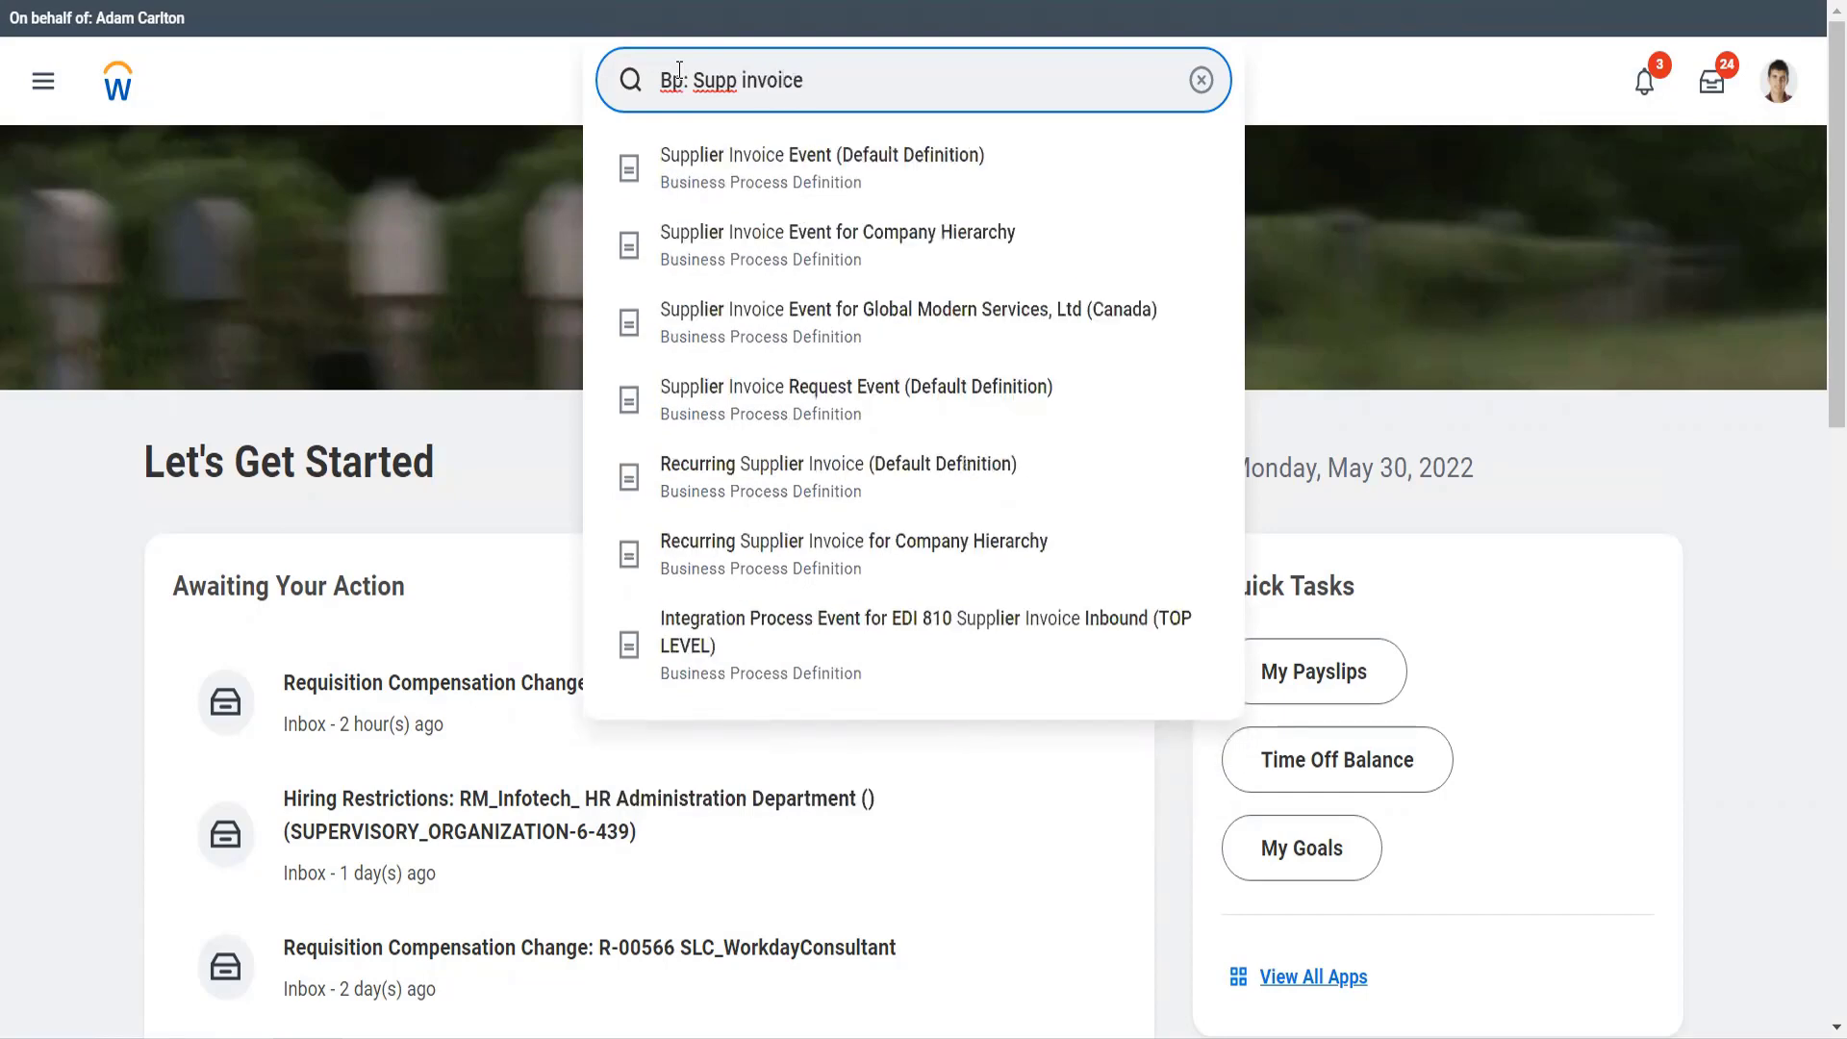
key(Return)
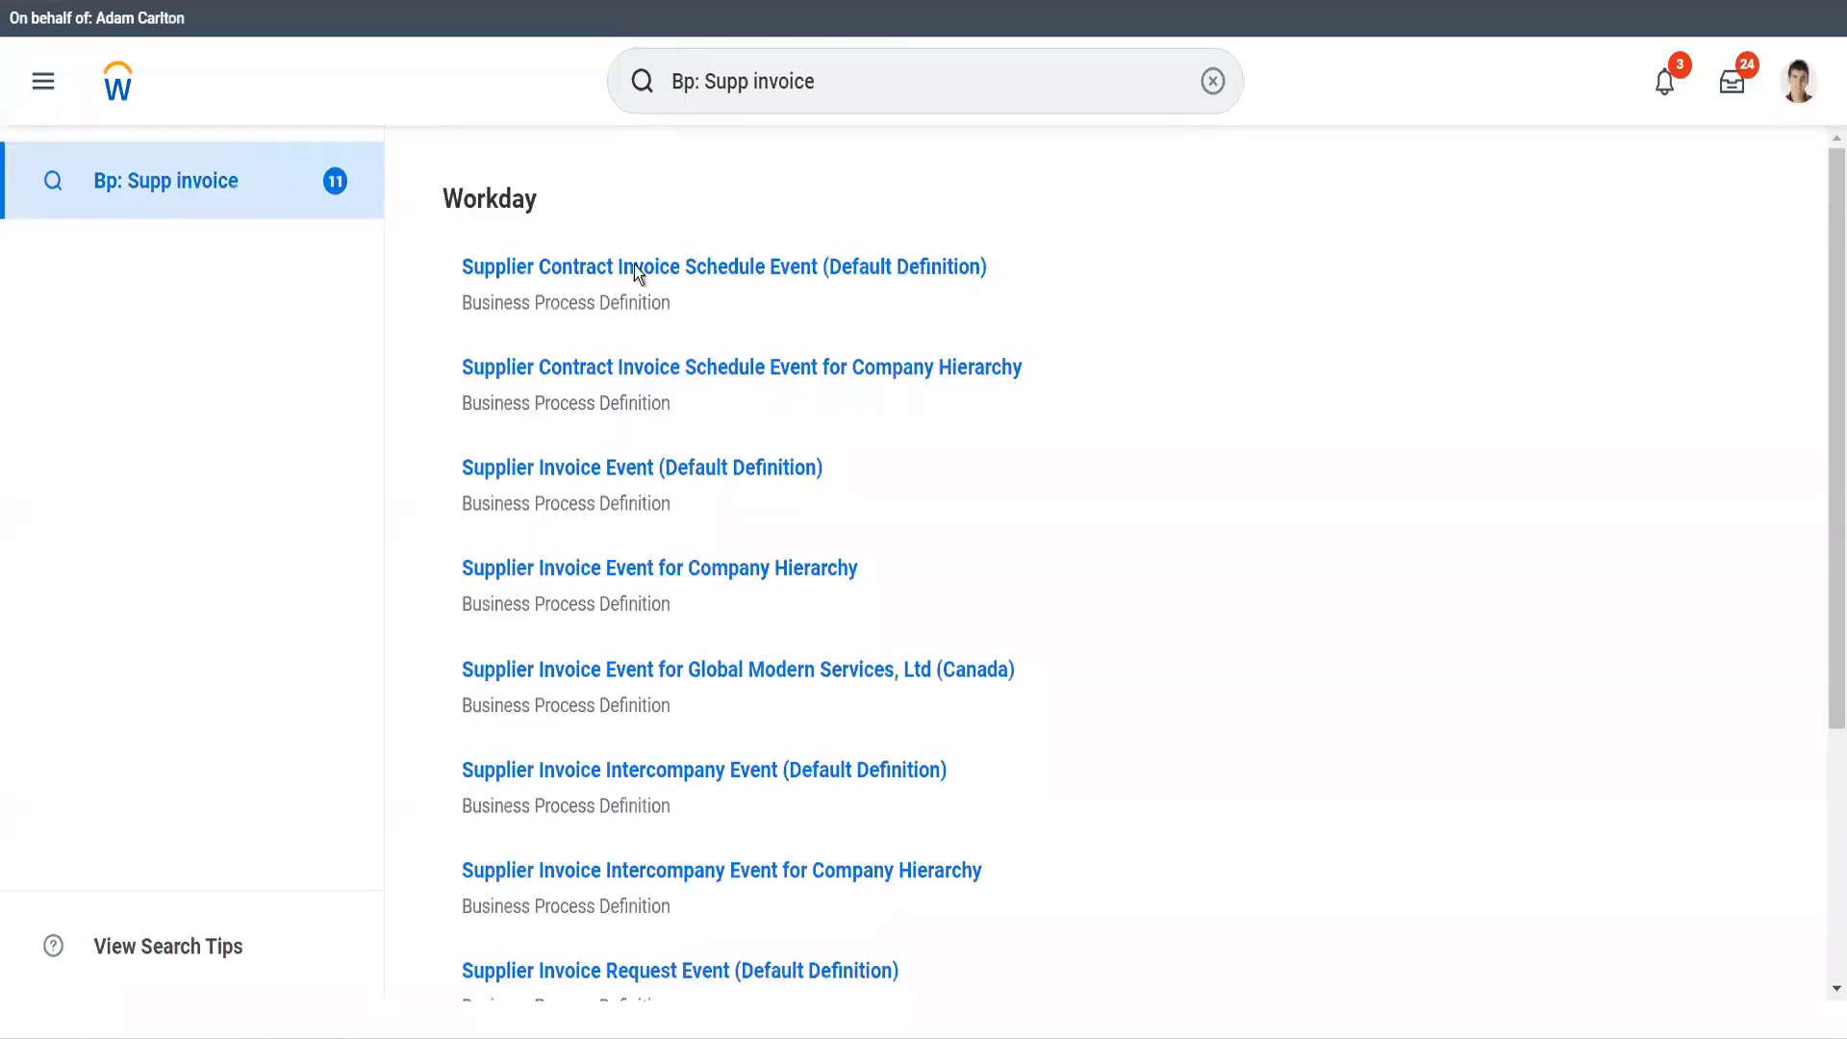
click(602, 475)
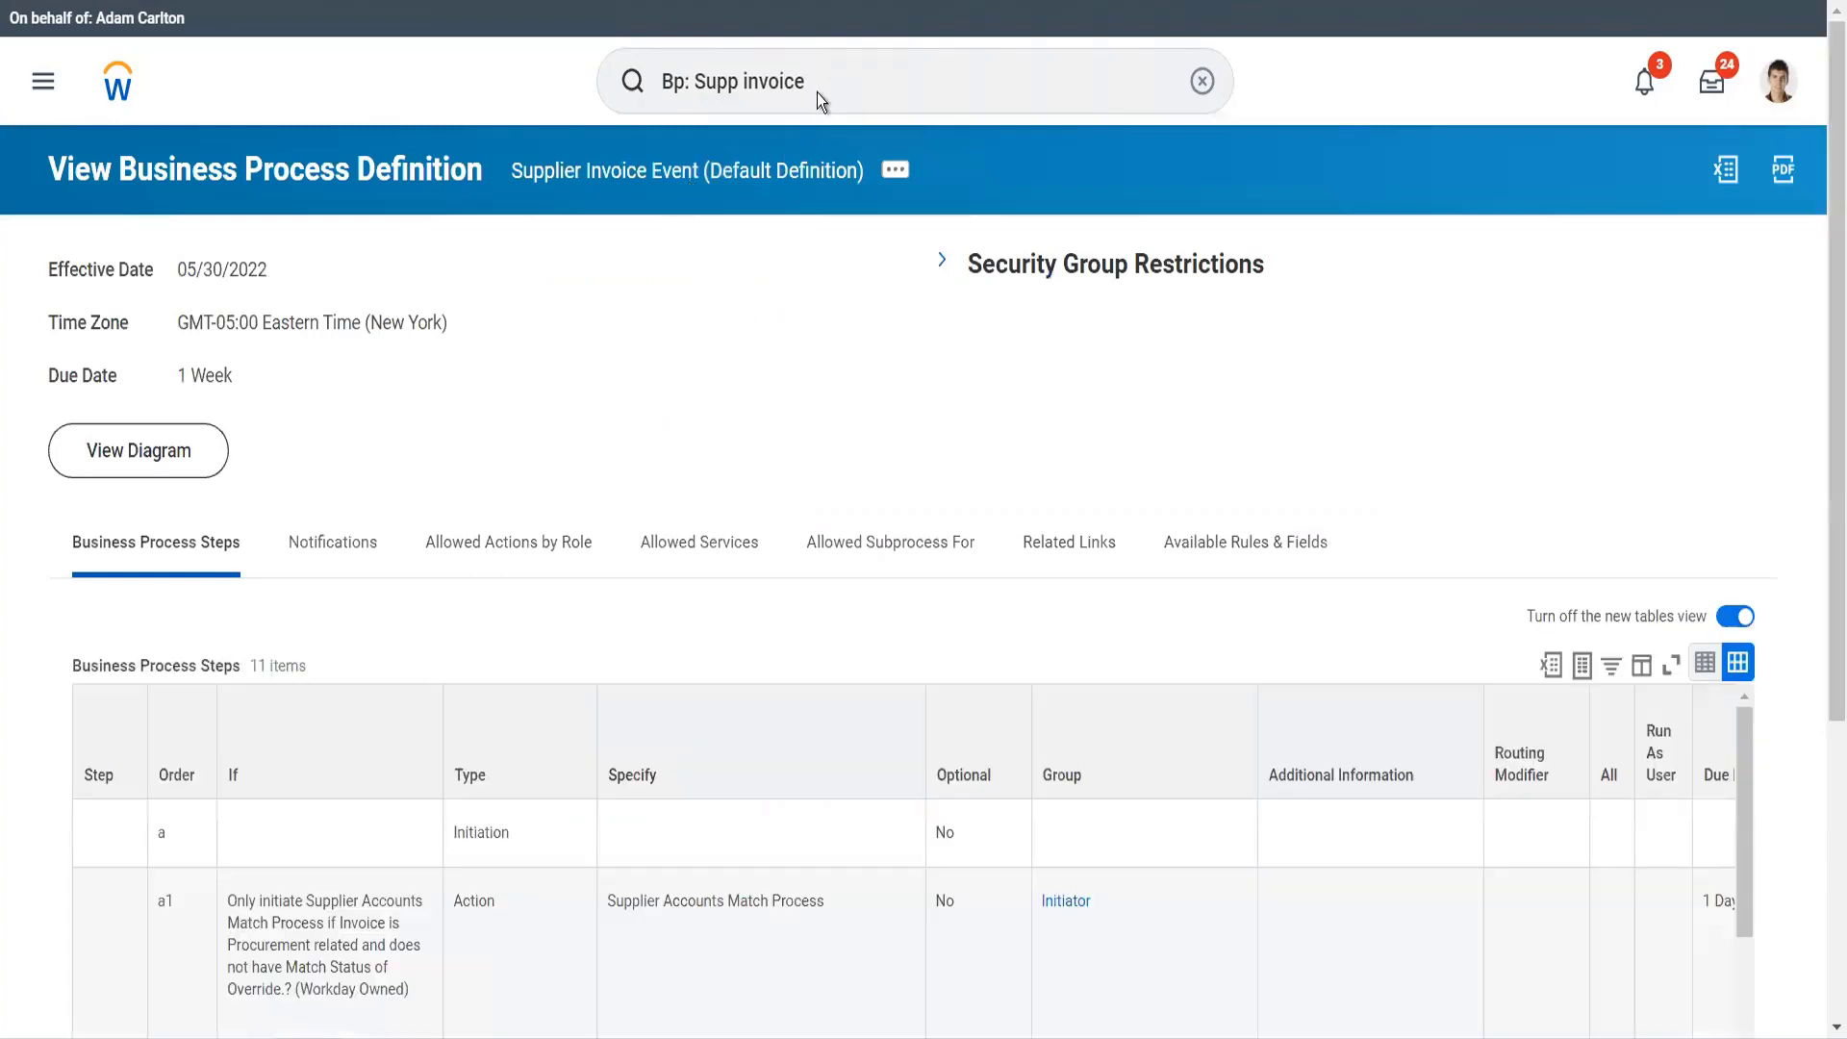
Rerun the supplier invoice search, look through the business process definitions found and reopen Supplier Invoice Event (Default Definition)
key(Return)
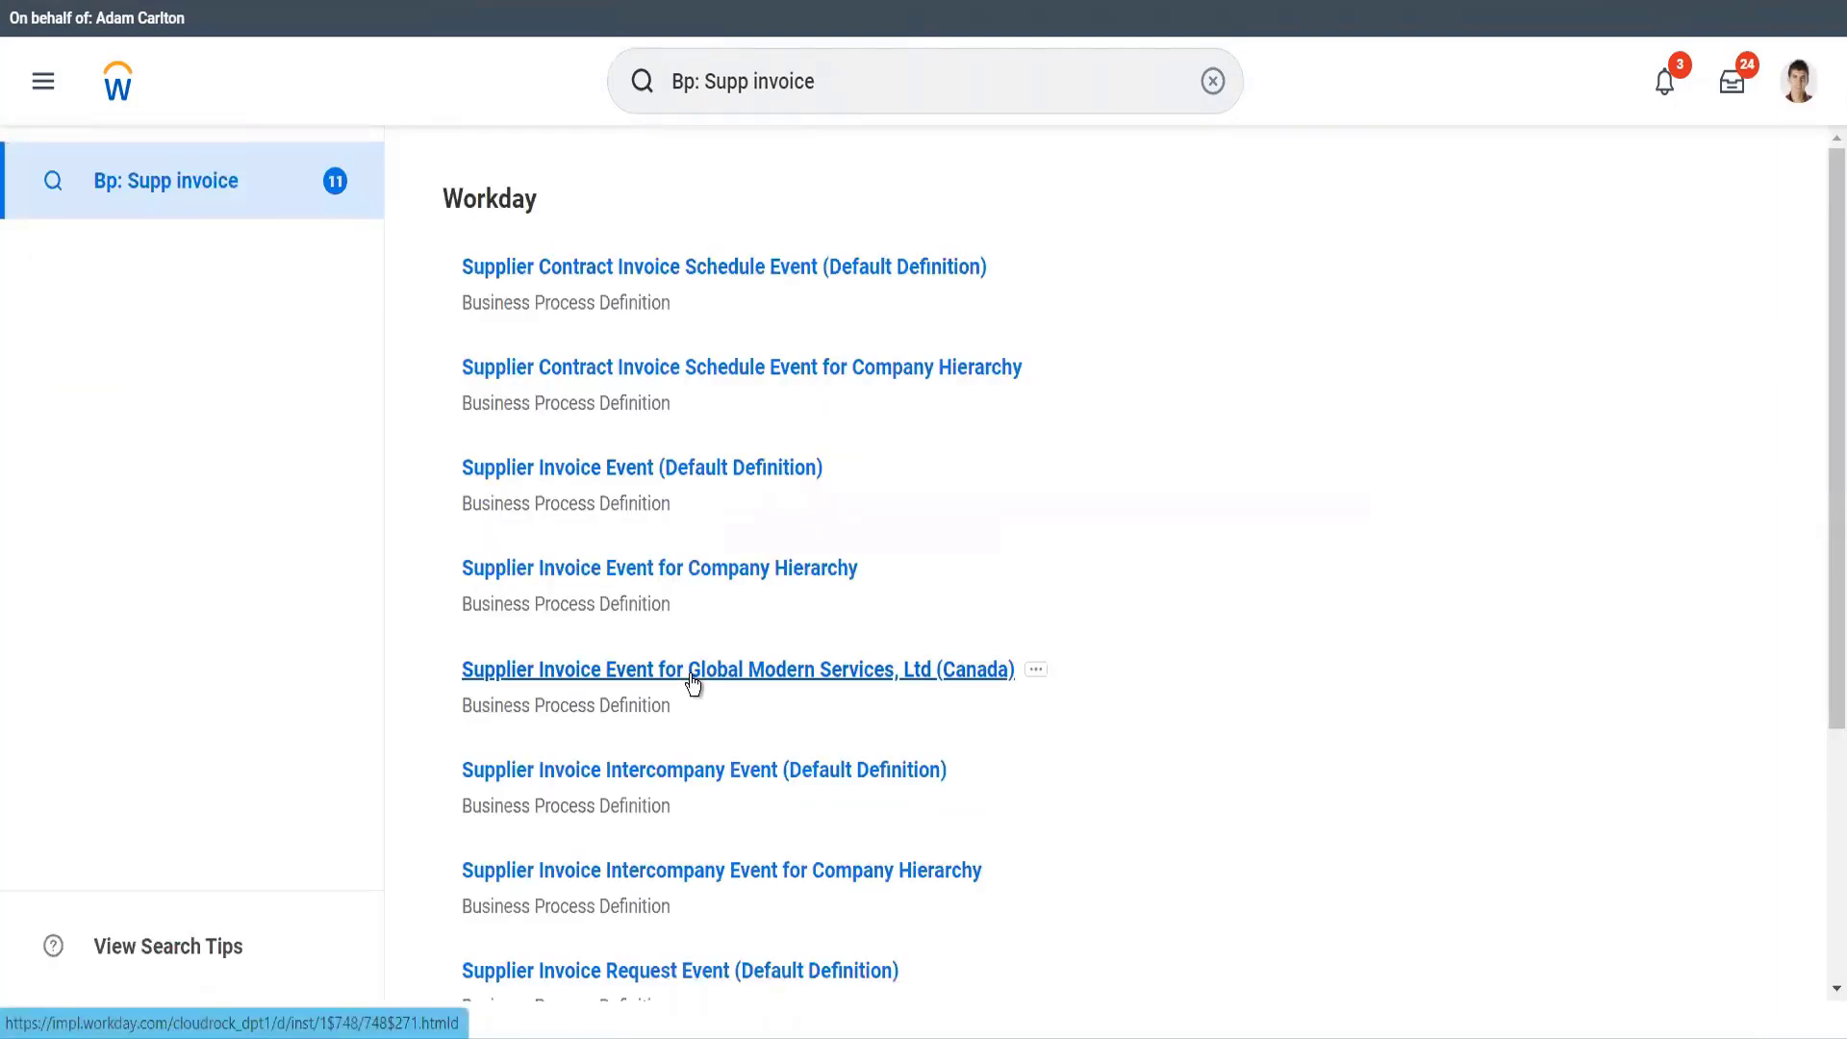
scroll(693, 681, down, 3)
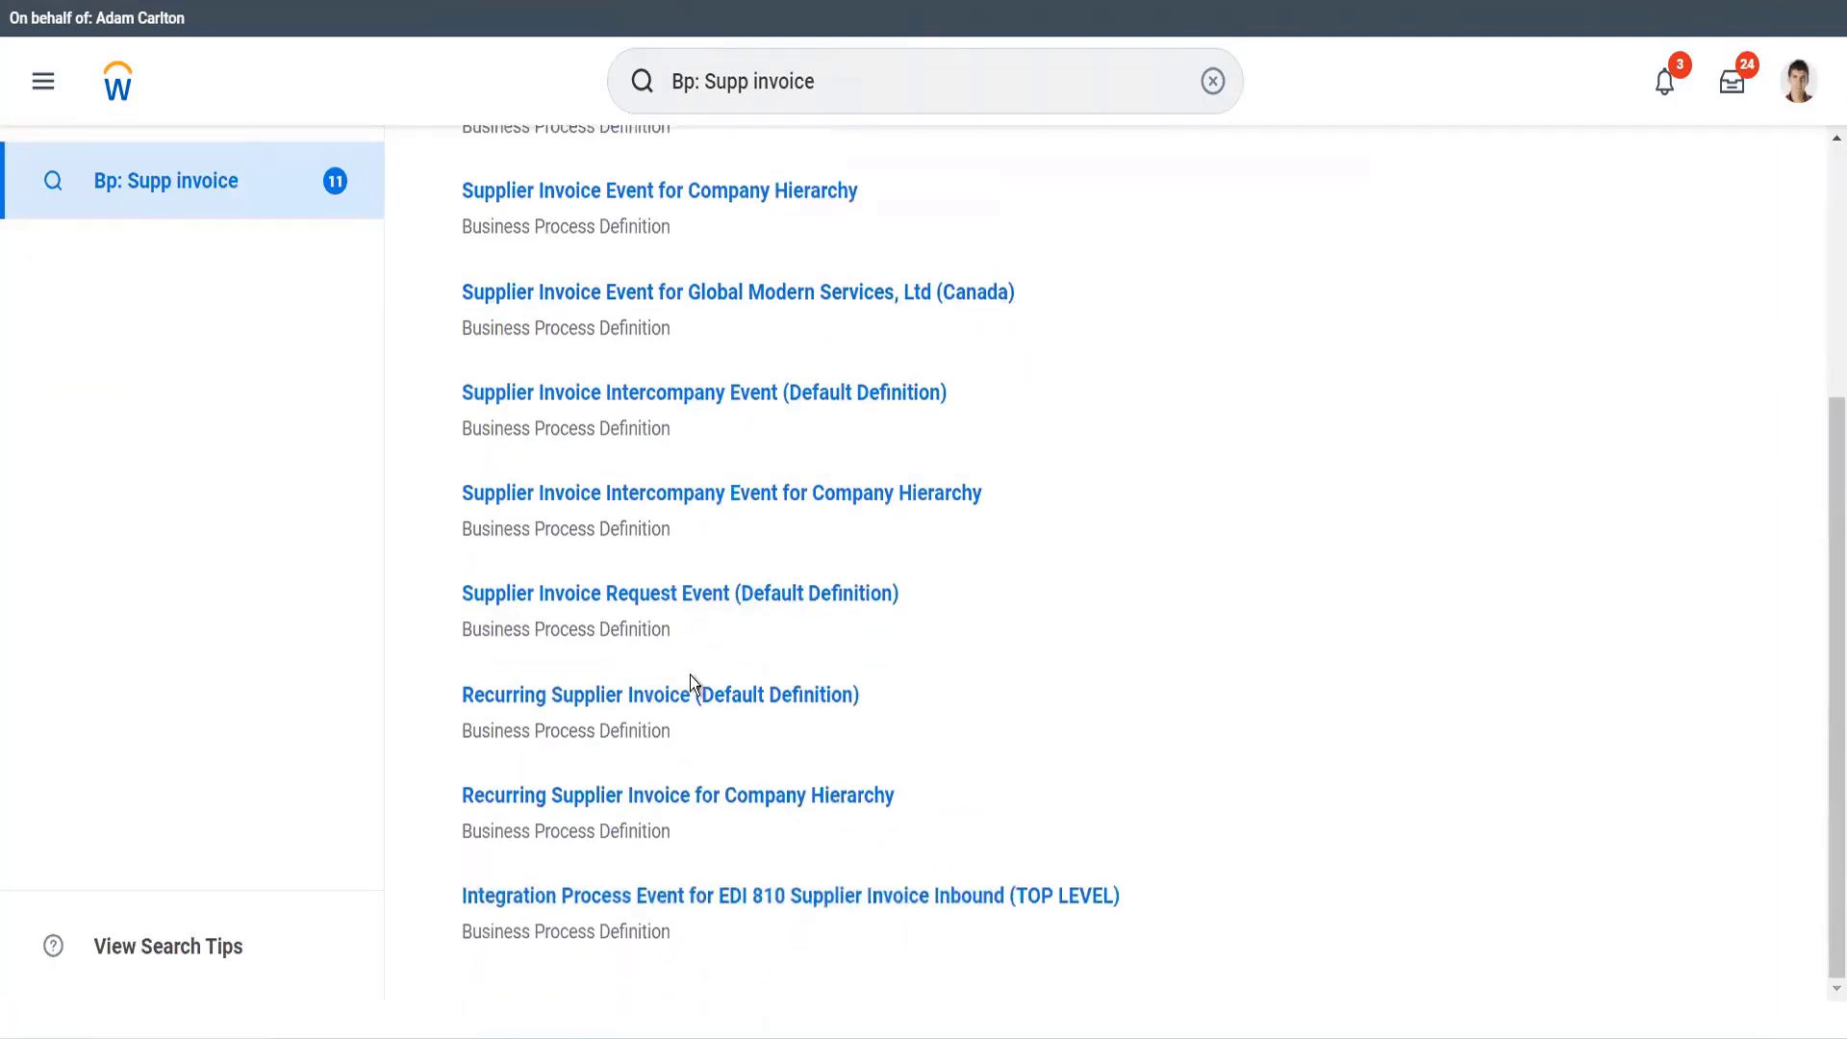
scroll(689, 675, up, 4)
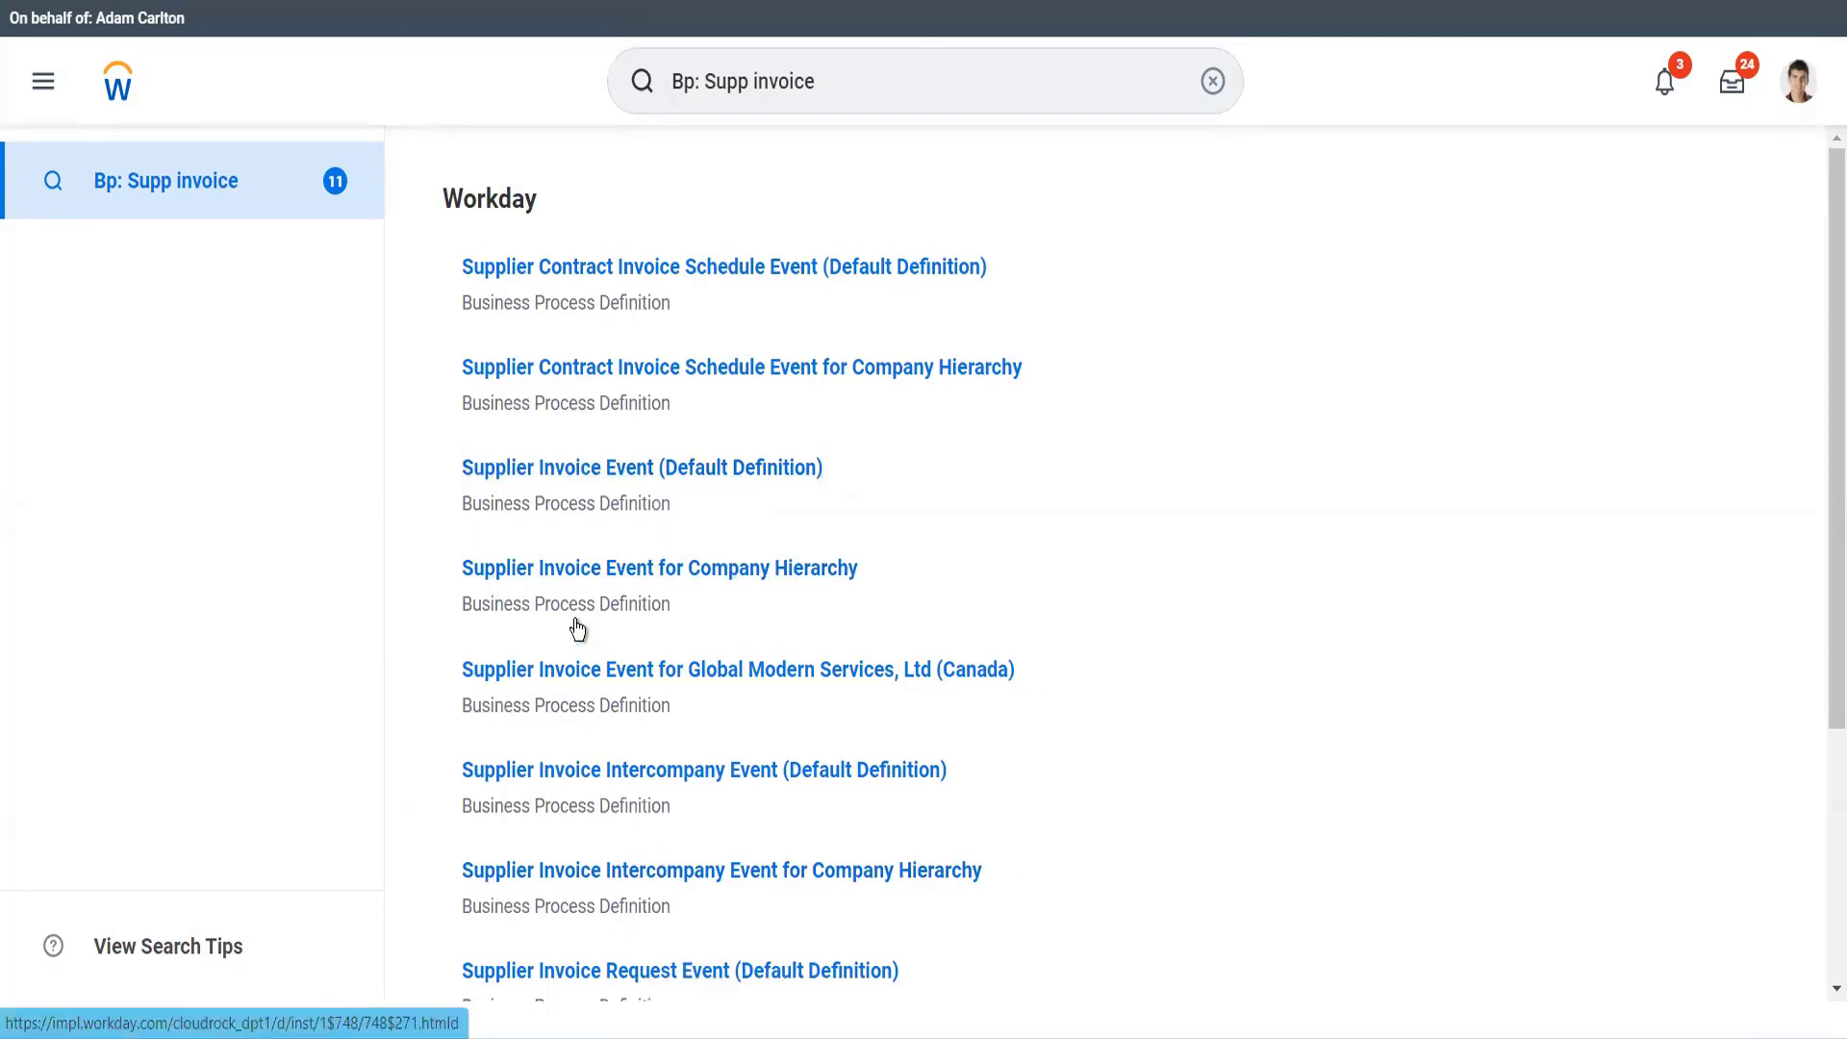
click(565, 468)
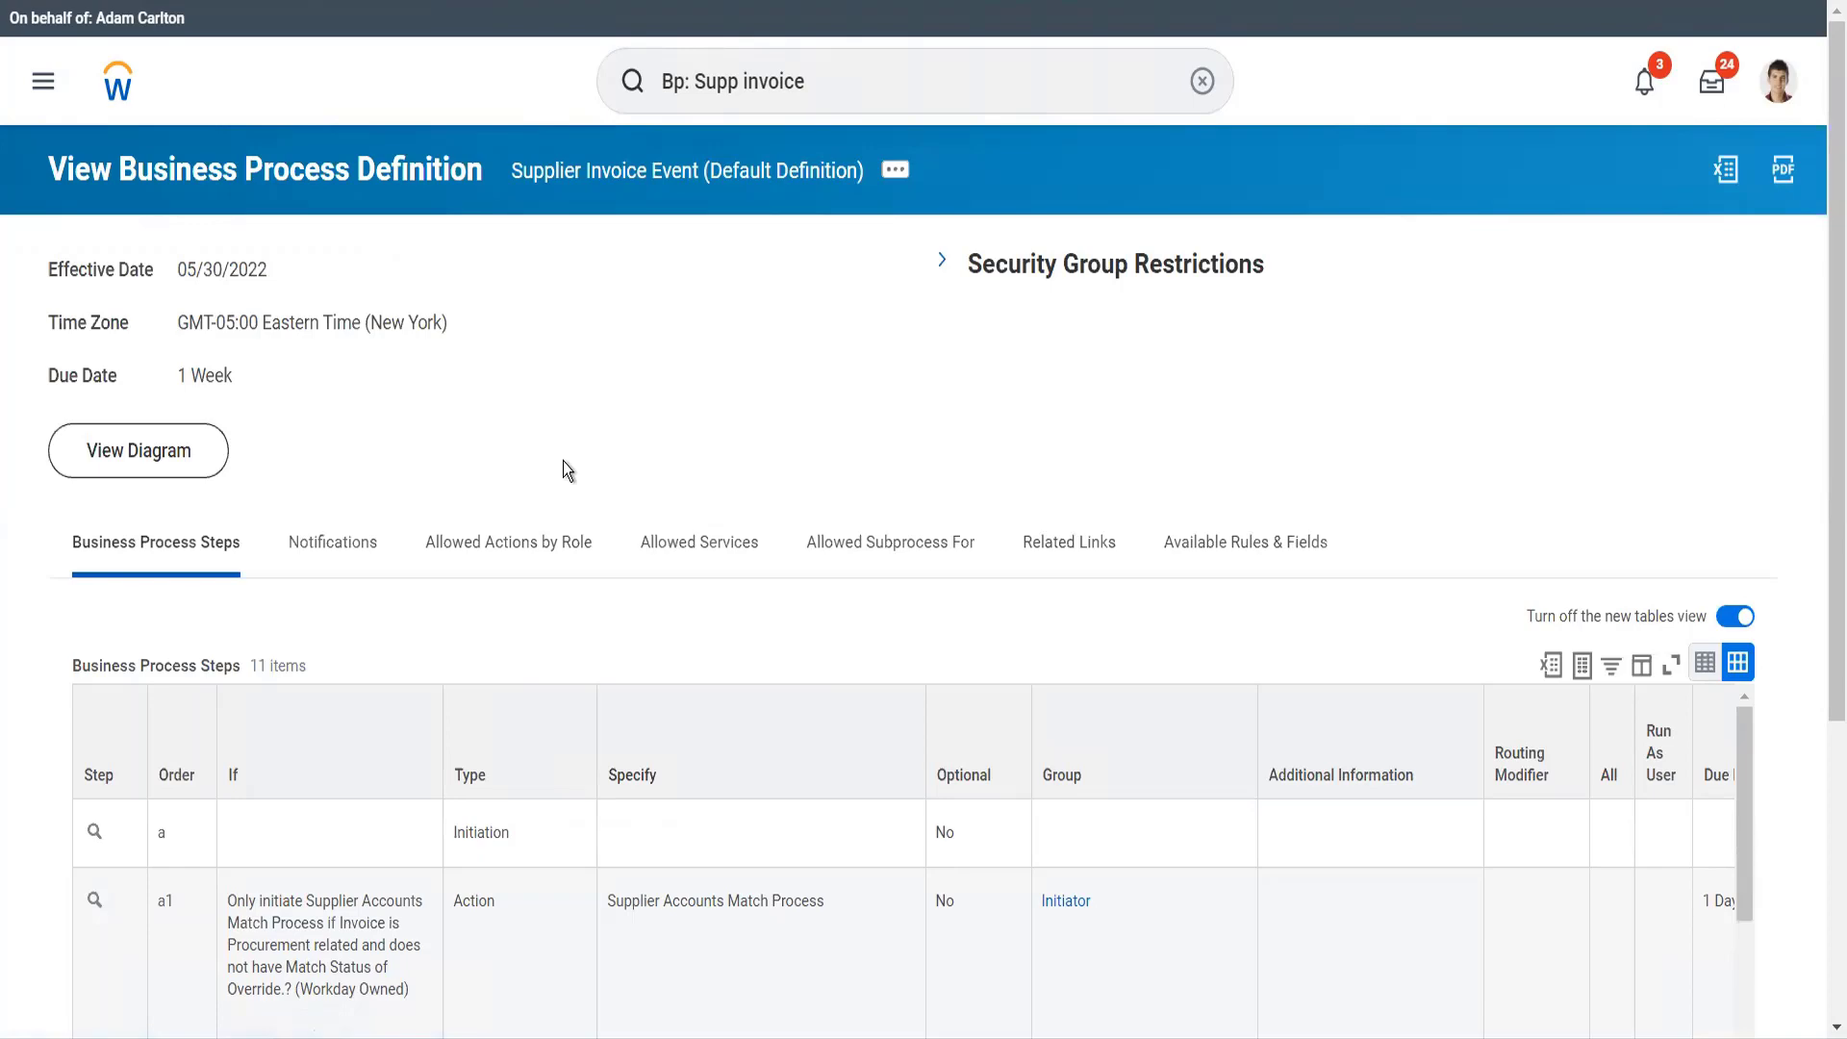
Examine the Supplier Invoice Event's business process steps, including their conditions, types, specified actions and security groups
scroll(562, 461, down, 3)
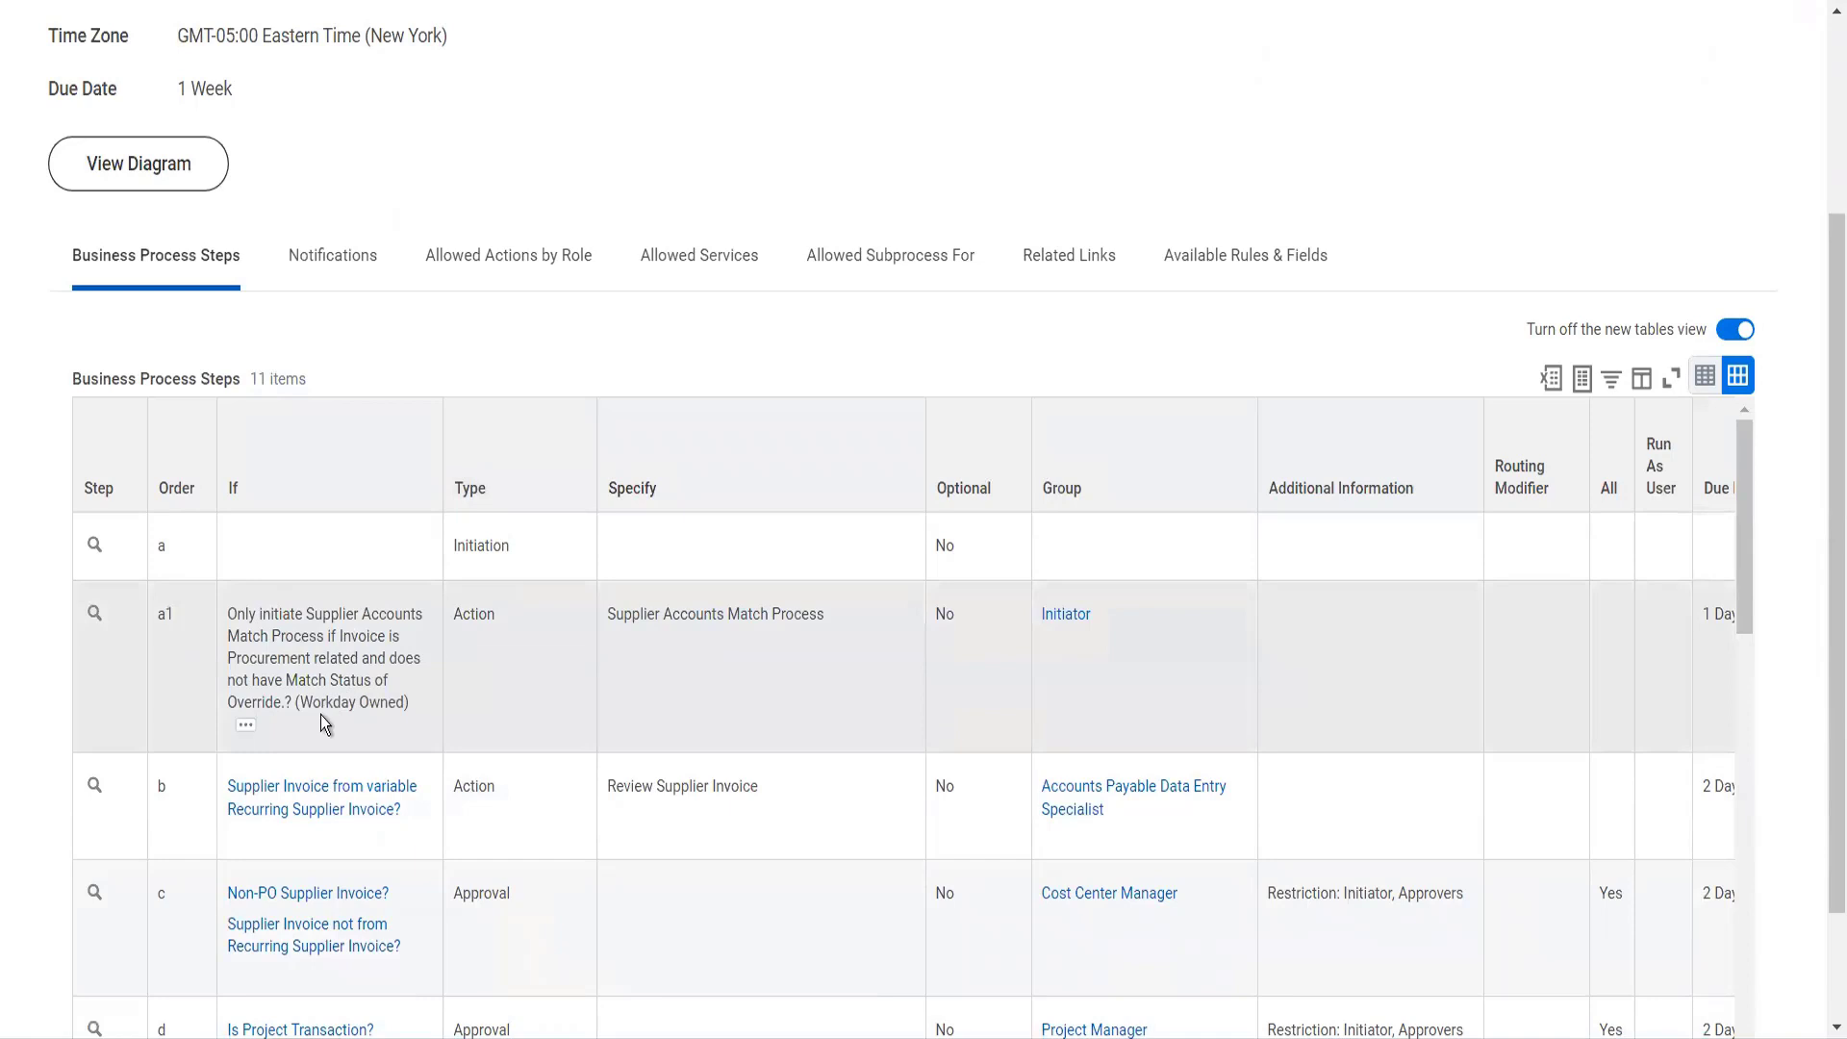
scroll(320, 713, down, 4)
scroll(320, 713, up, 2)
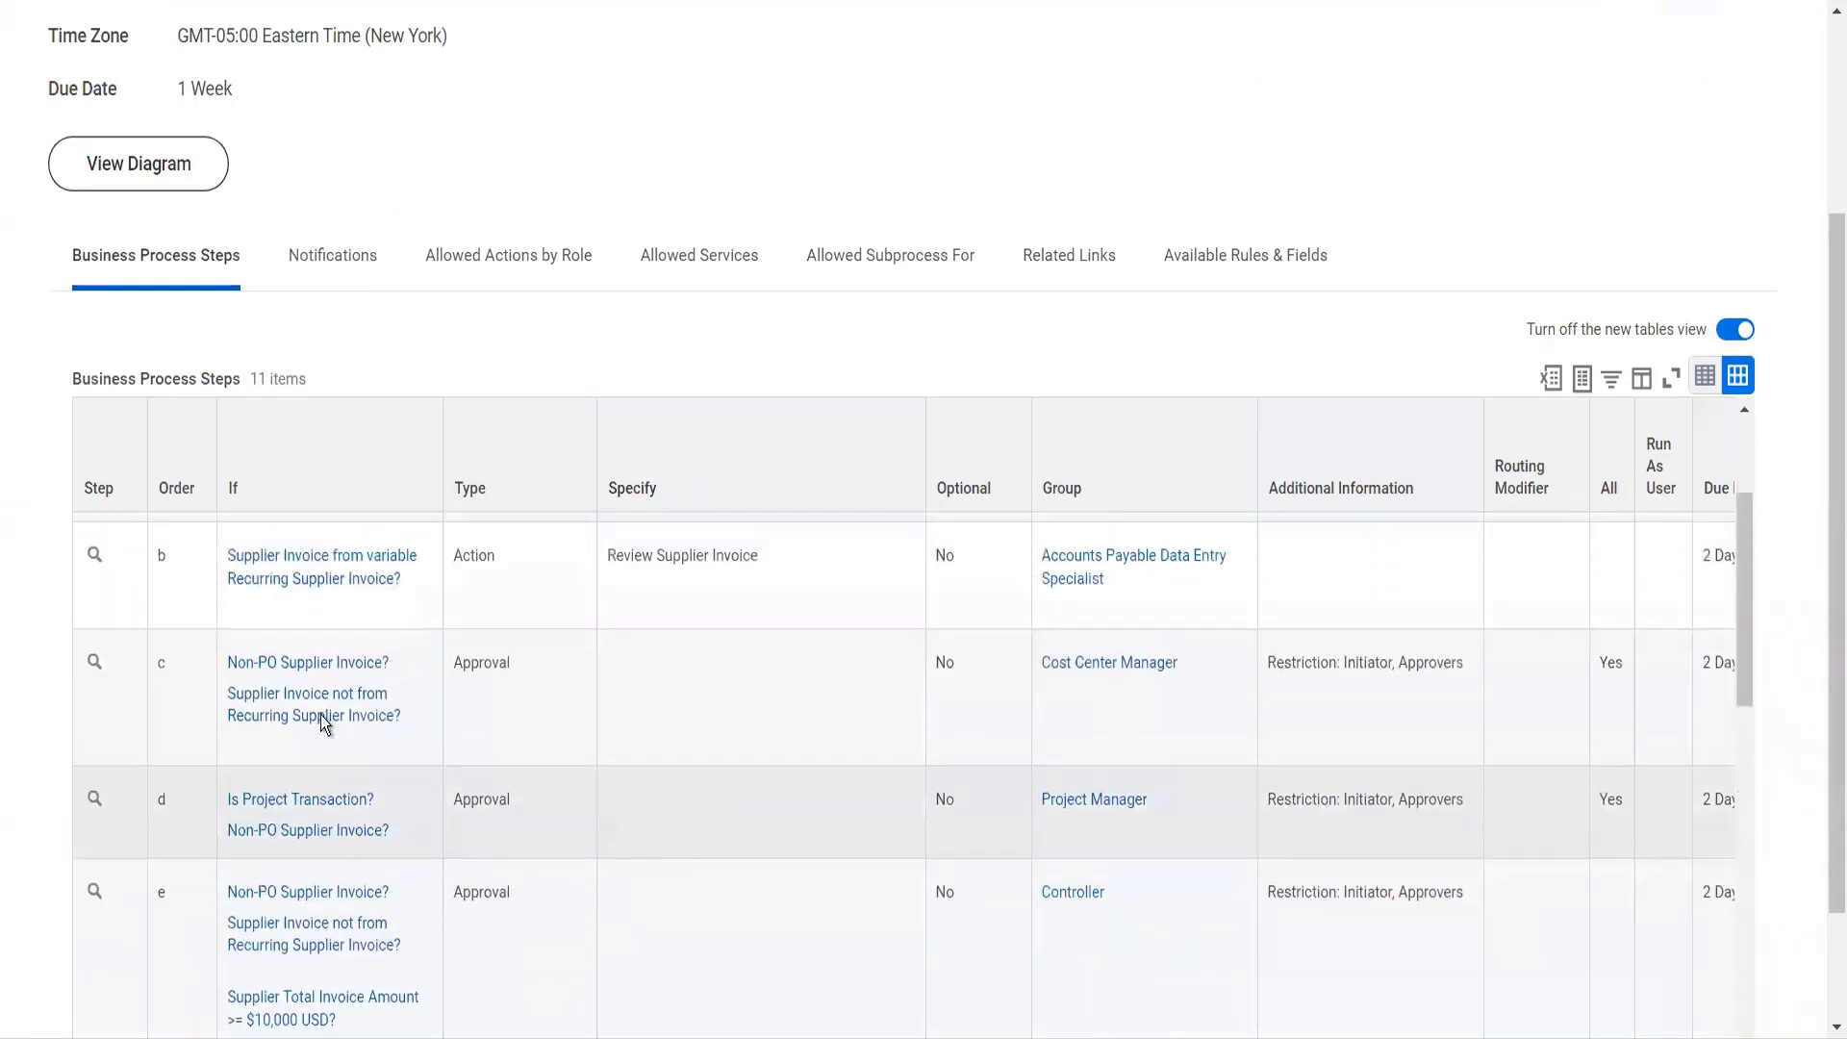
scroll(321, 714, up, 1)
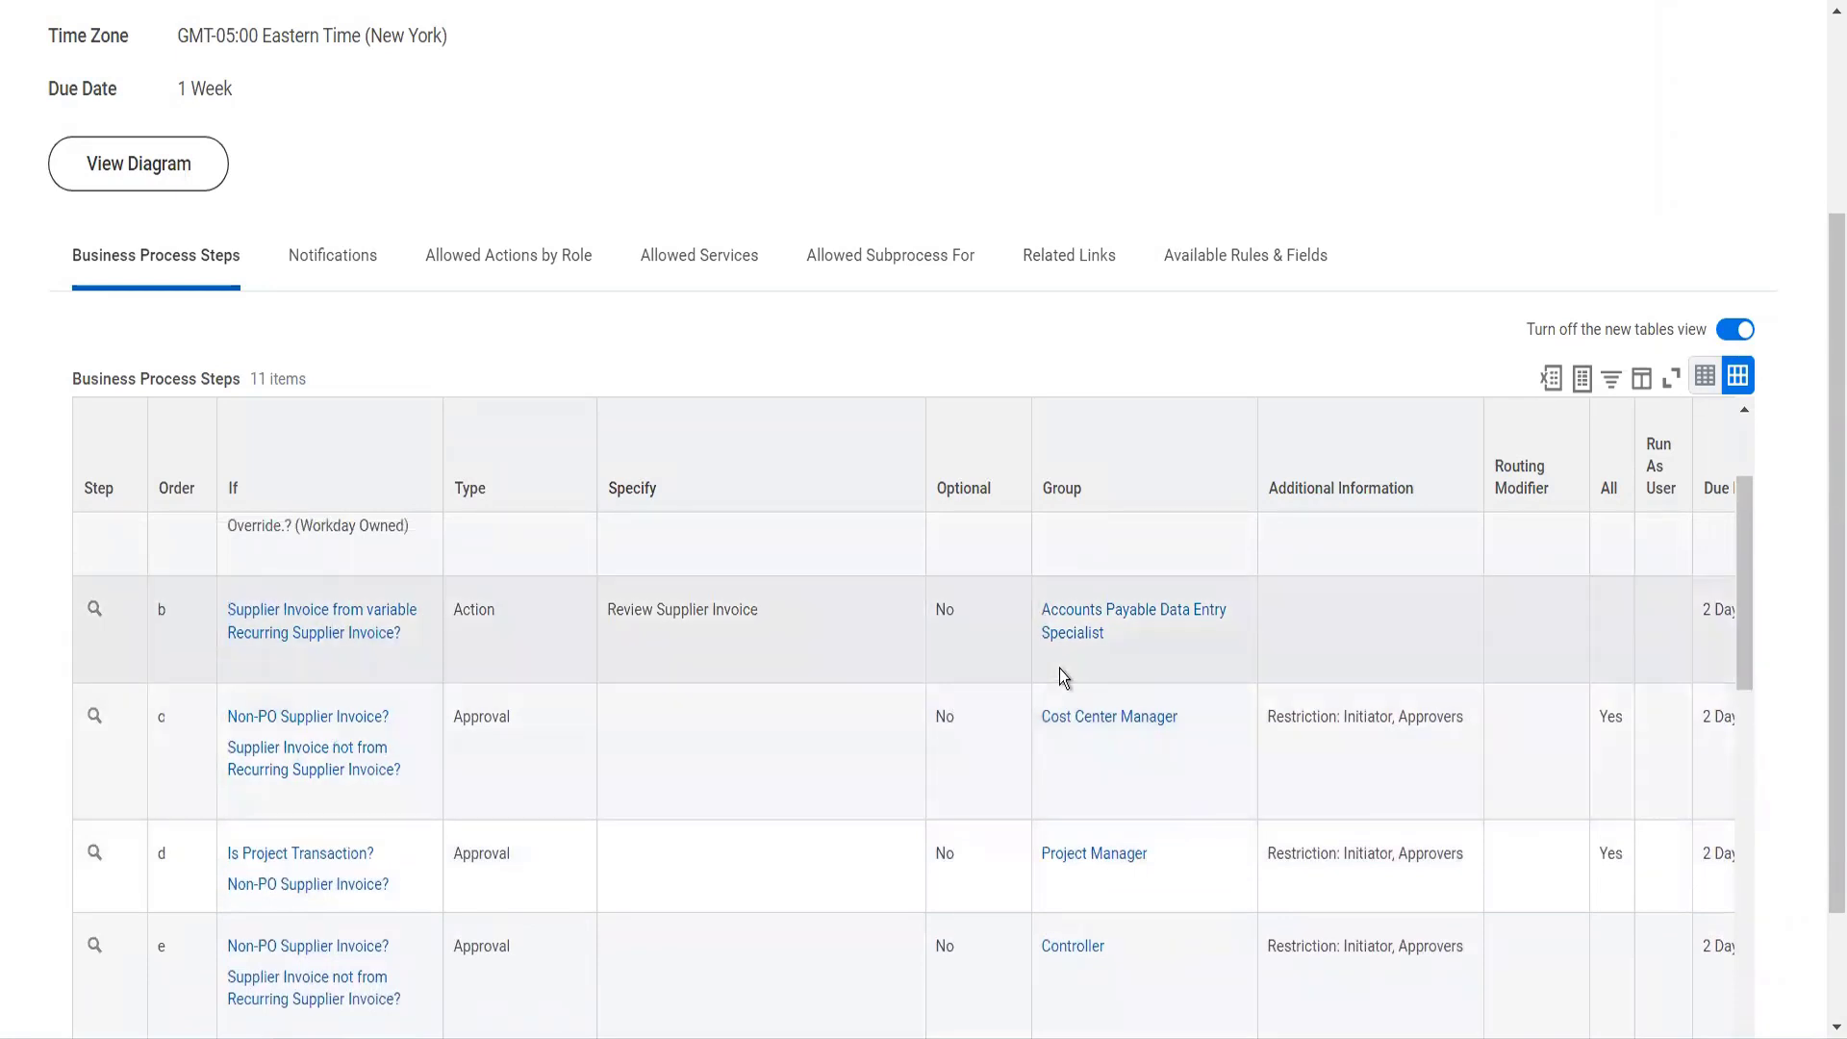
scroll(1059, 668, up, 3)
scroll(1059, 667, down, 1)
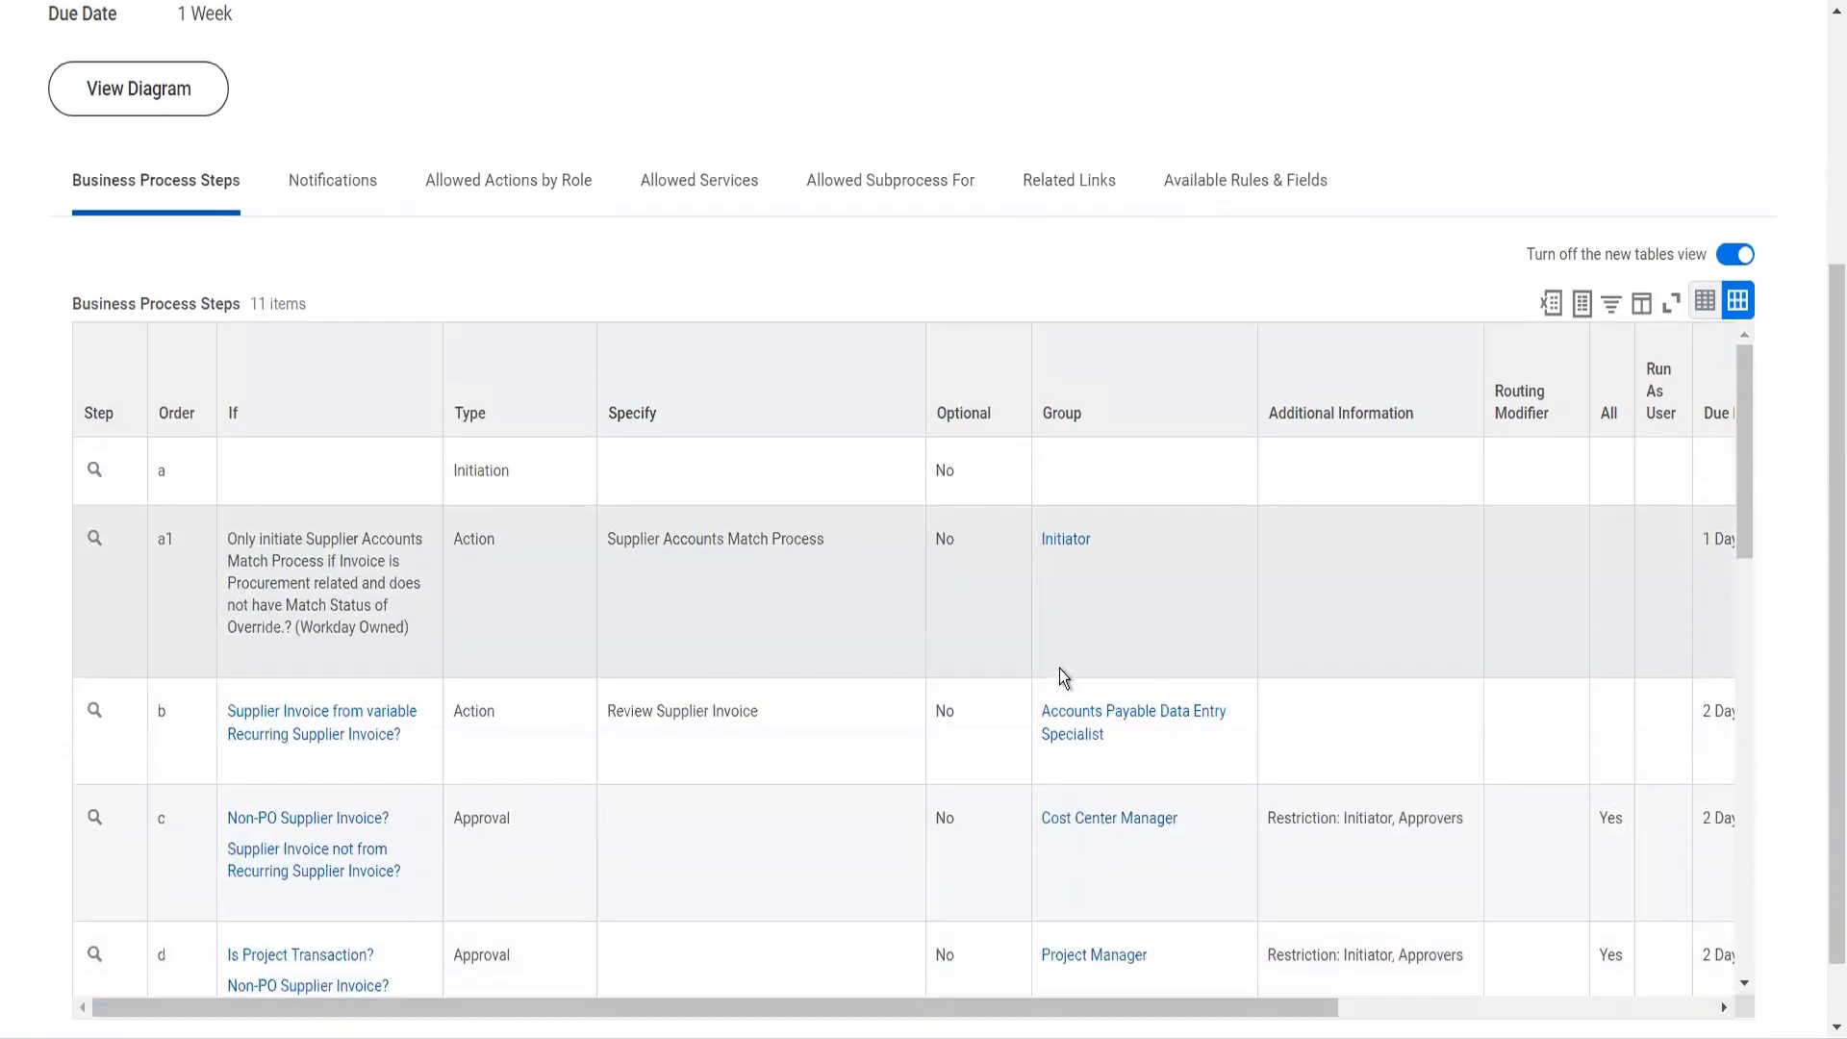
scroll(1061, 789, down, 2)
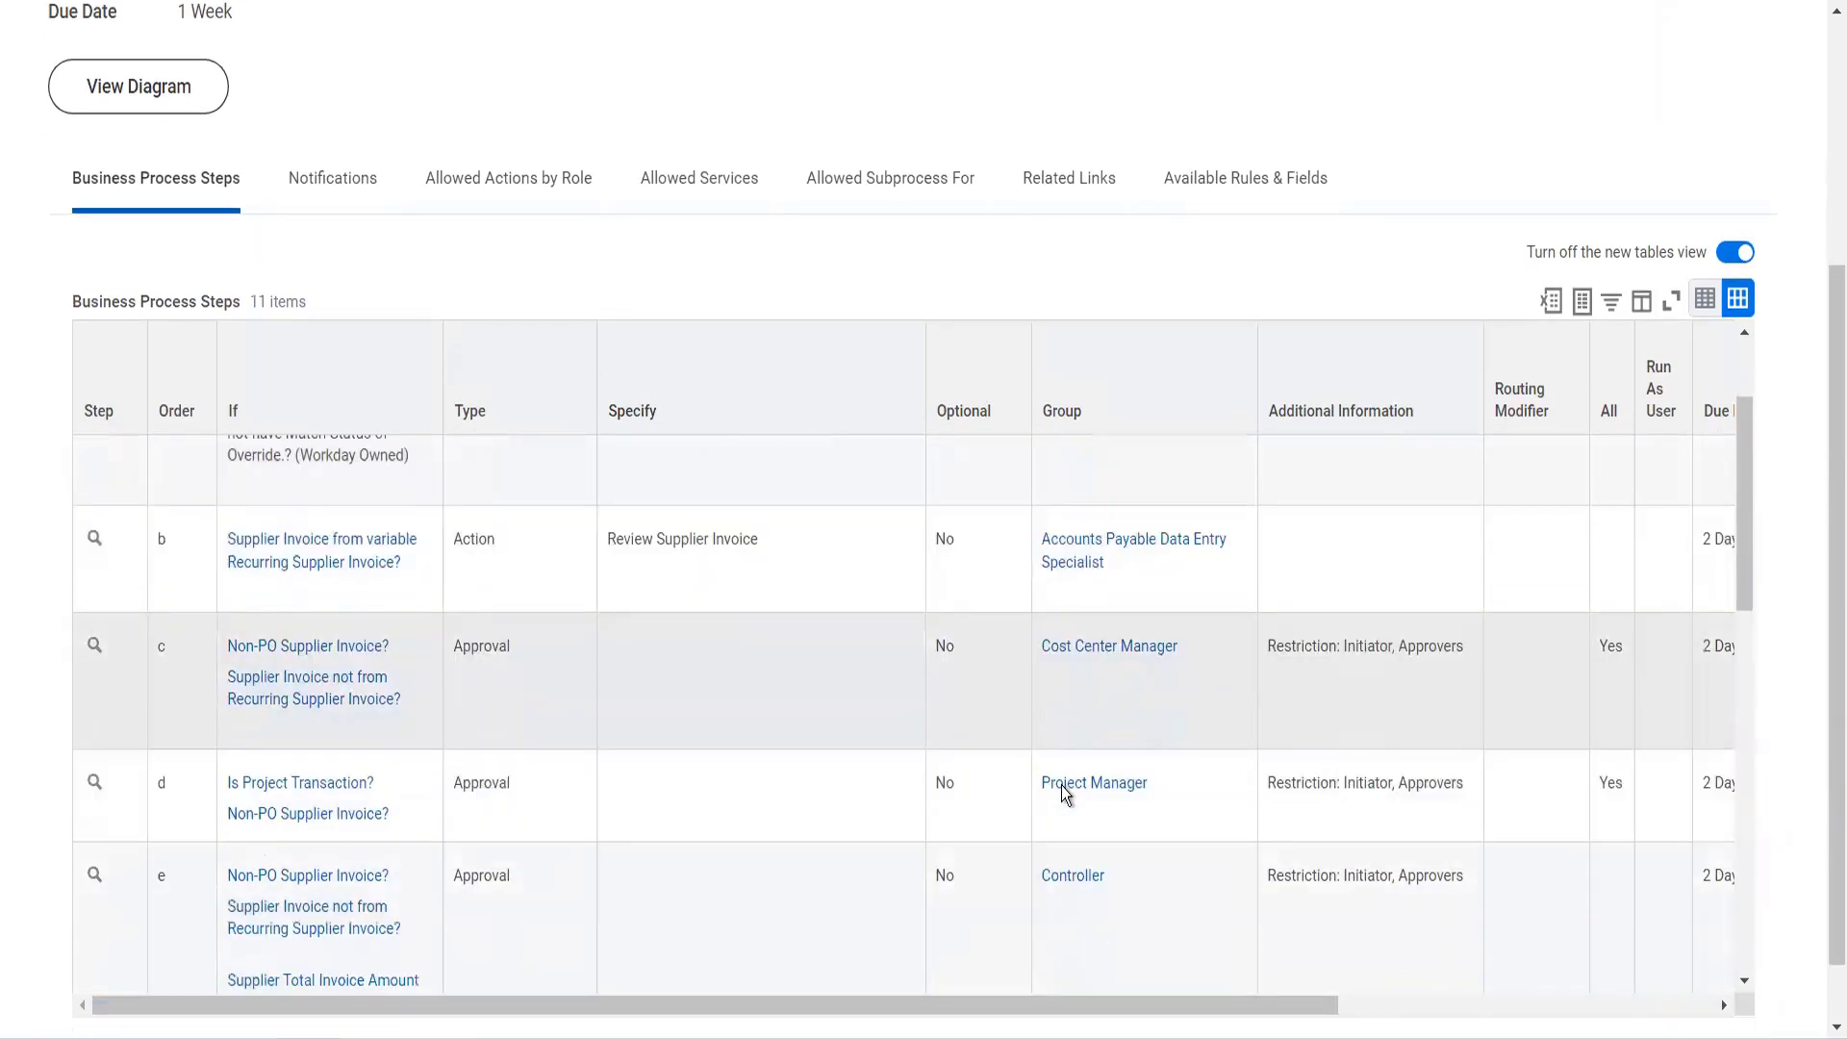
scroll(1060, 785, down, 1)
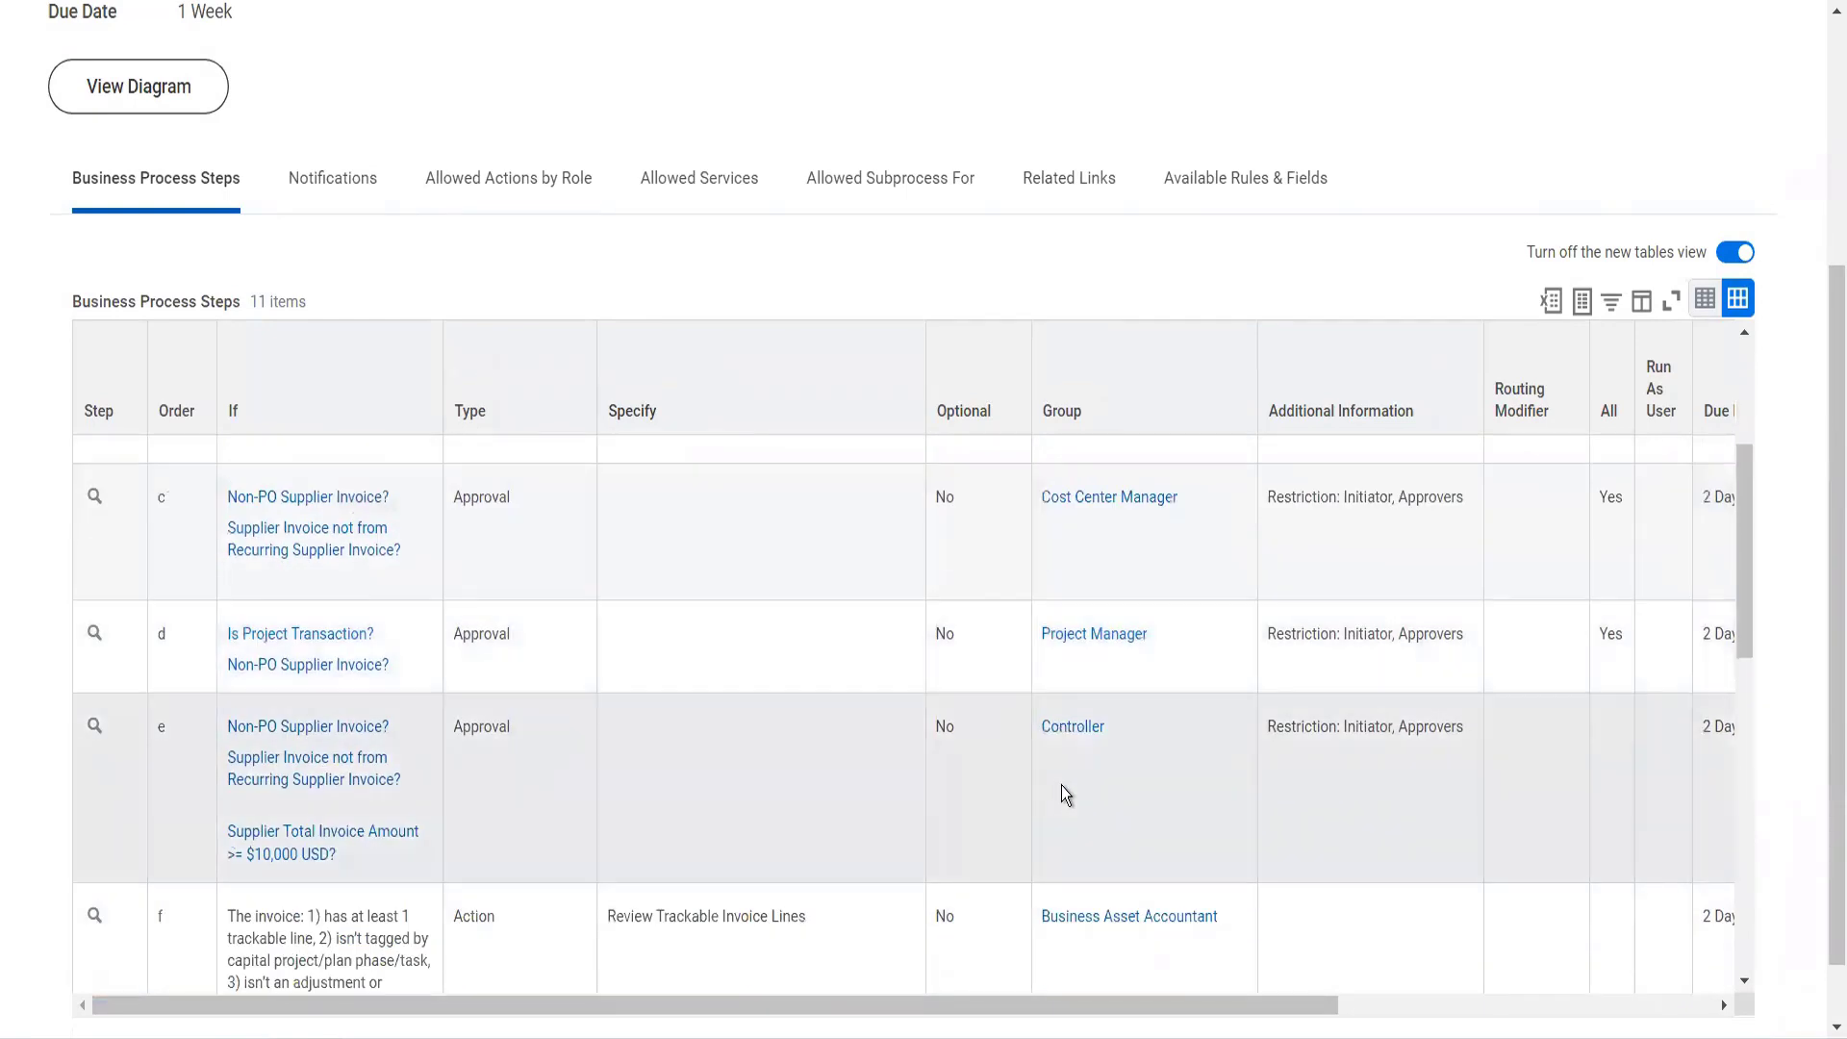
scroll(1060, 785, down, 1)
scroll(1060, 785, down, 5)
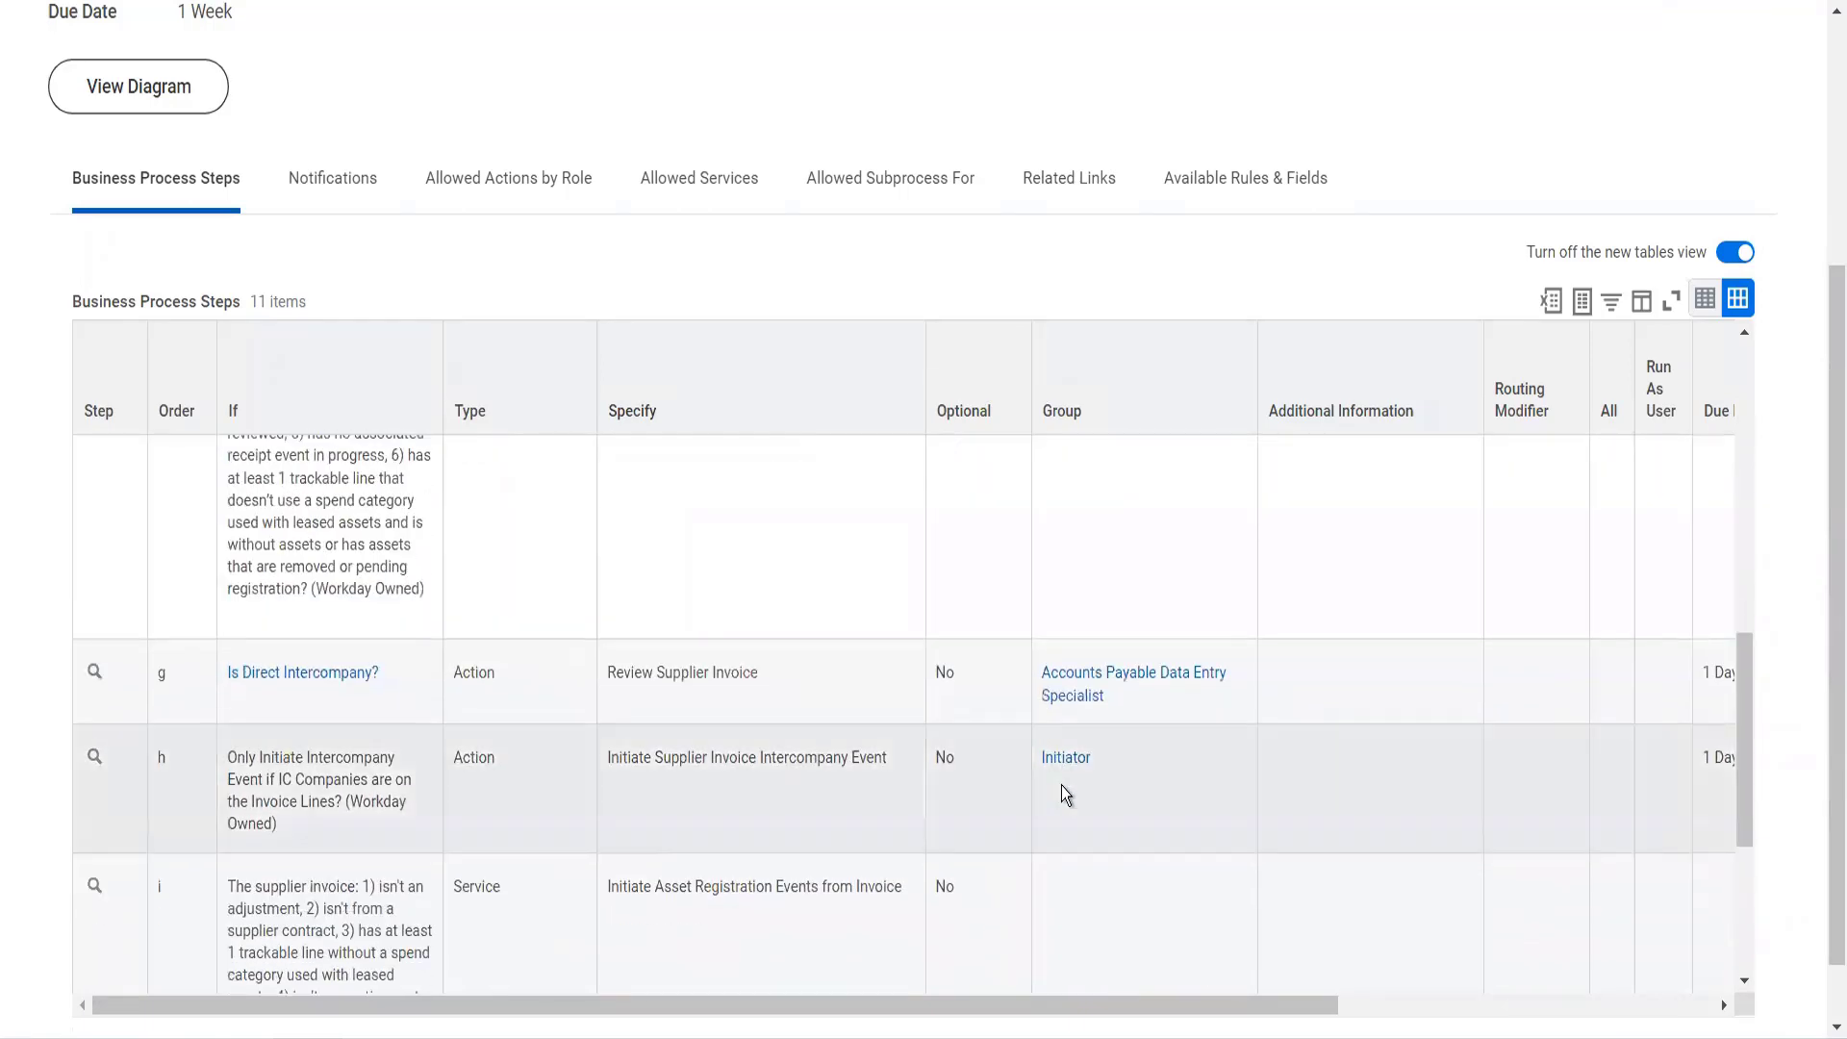
scroll(1060, 785, up, 10)
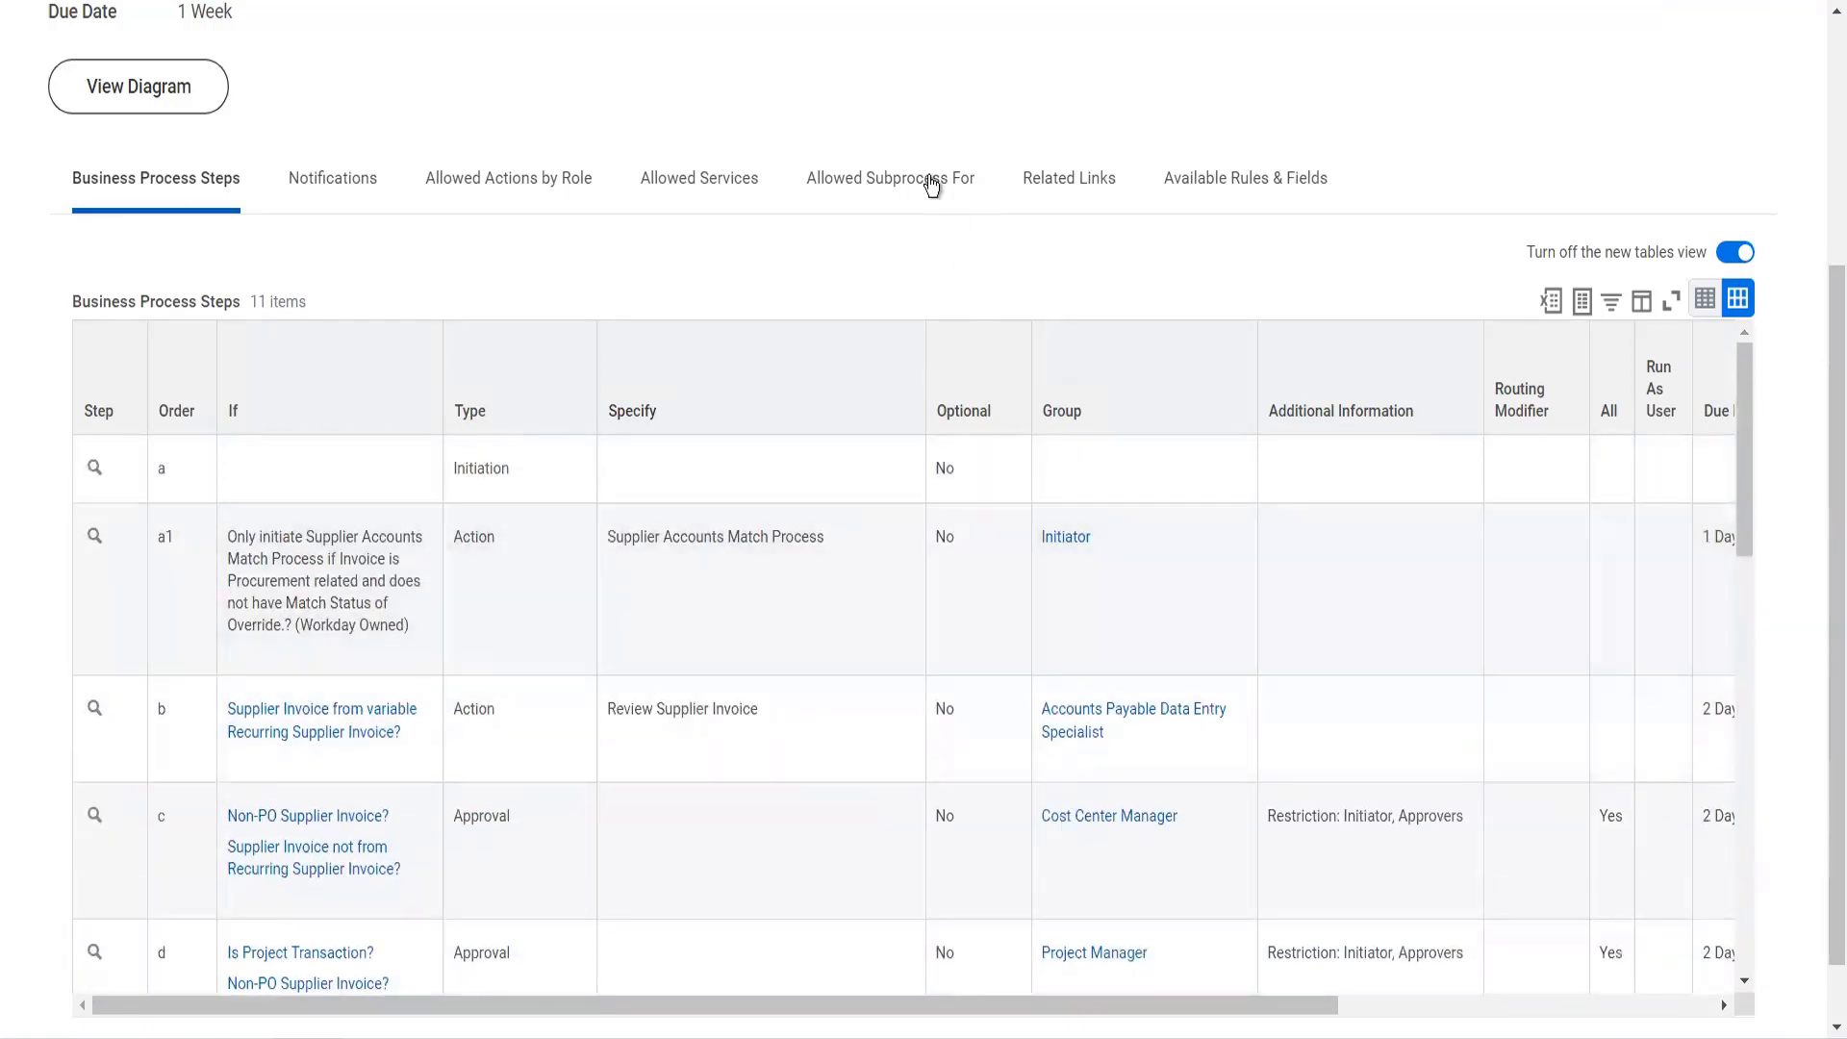
Expand the Security Group Restrictions of the Supplier Invoice Event to check which security groups can initiate it
scroll(931, 181, up, 4)
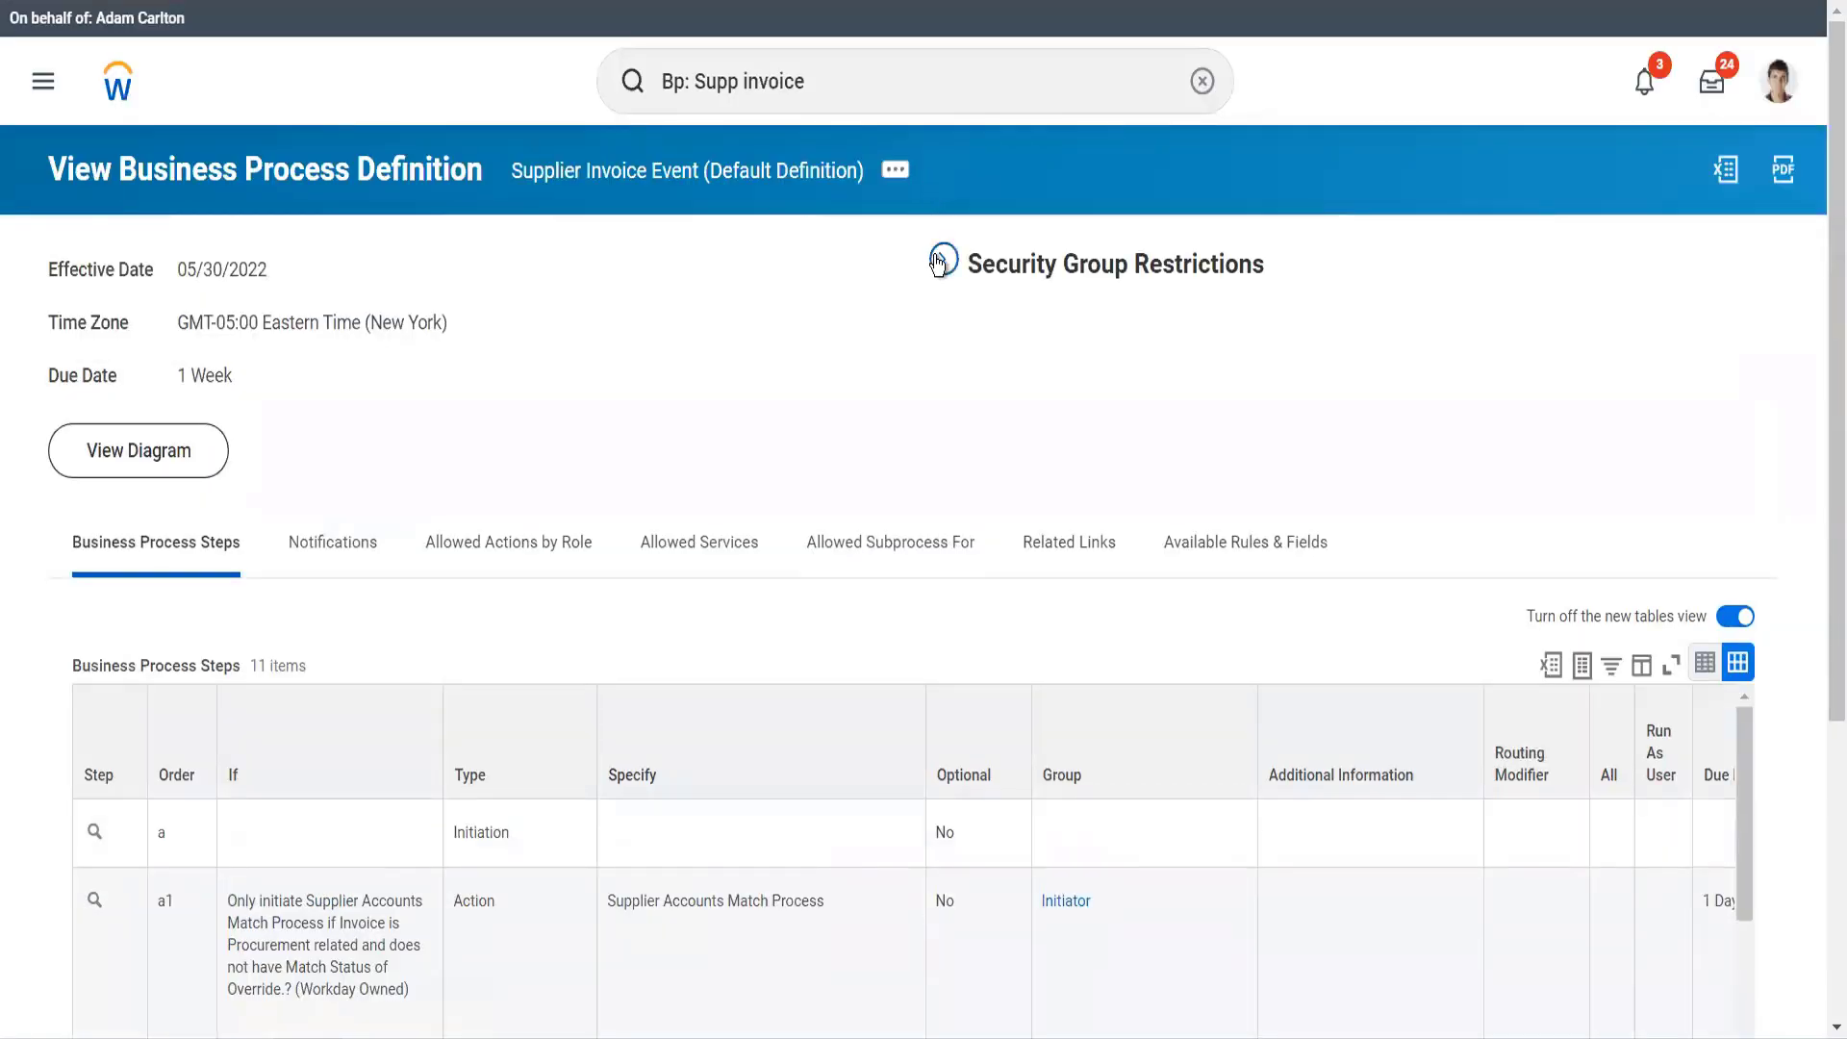
click(938, 261)
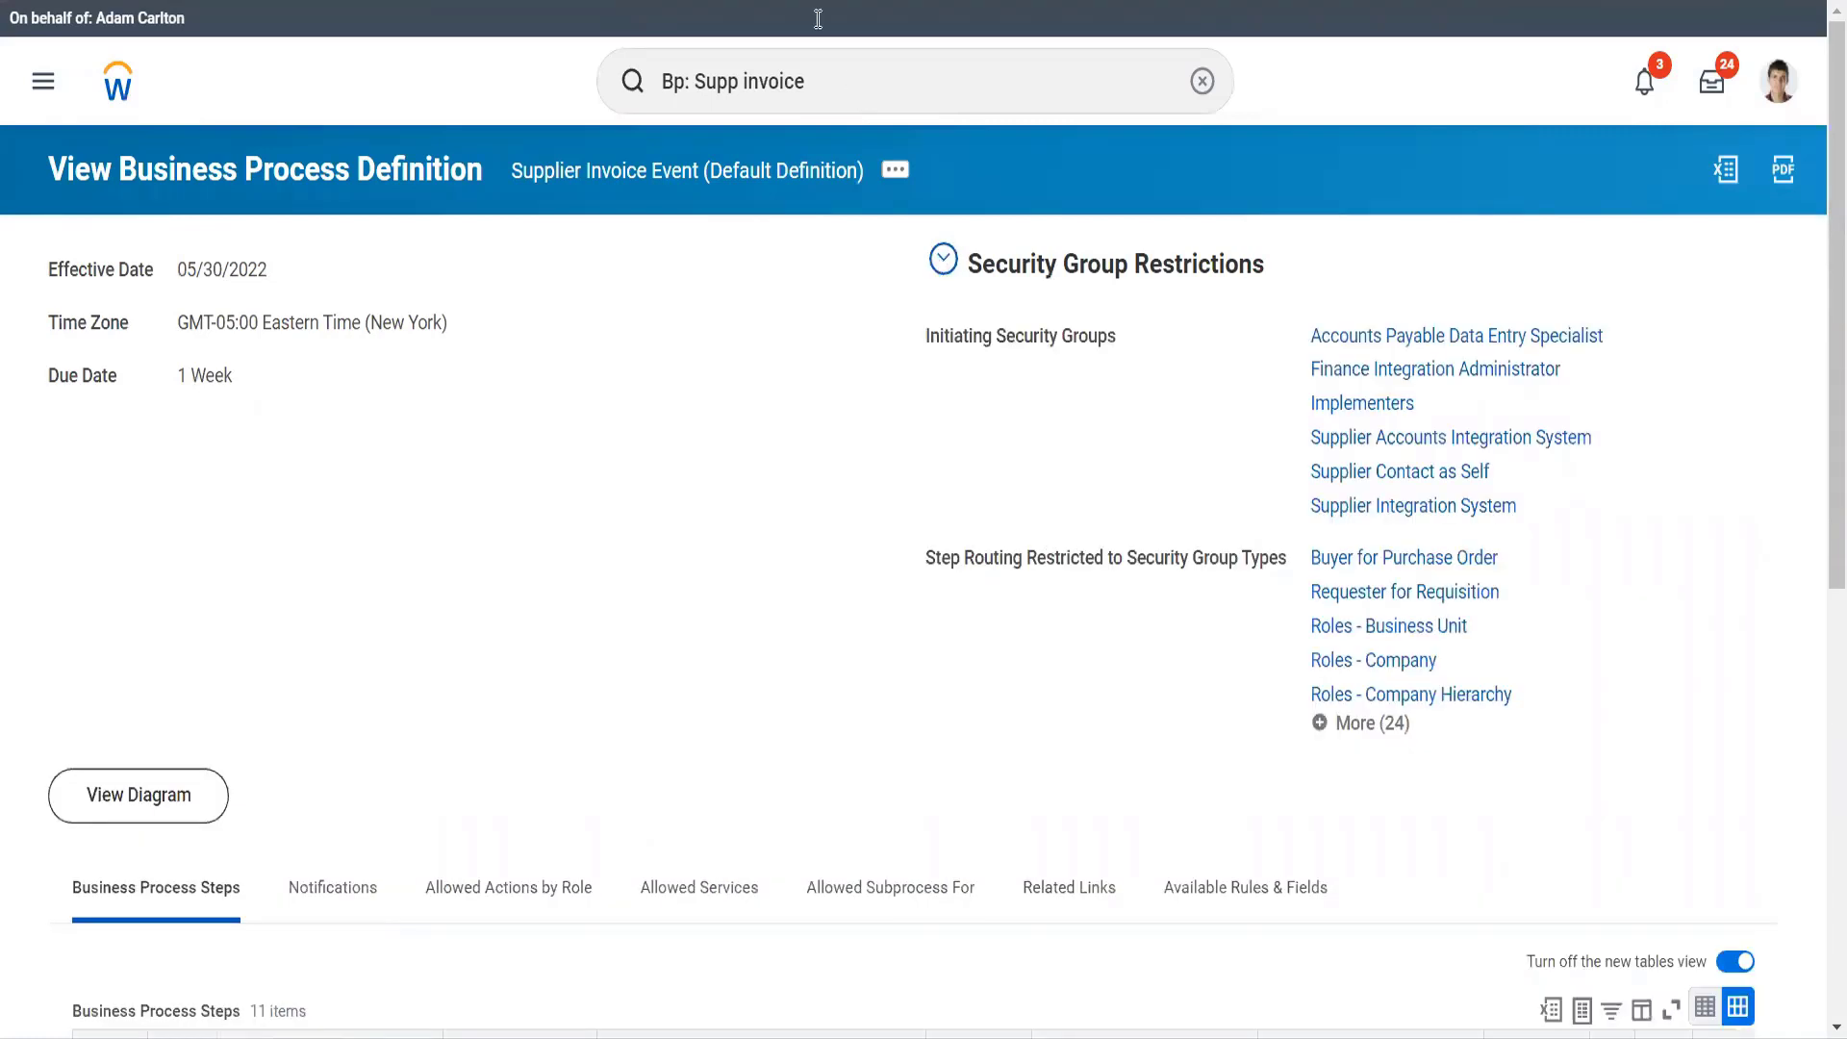
click(835, 54)
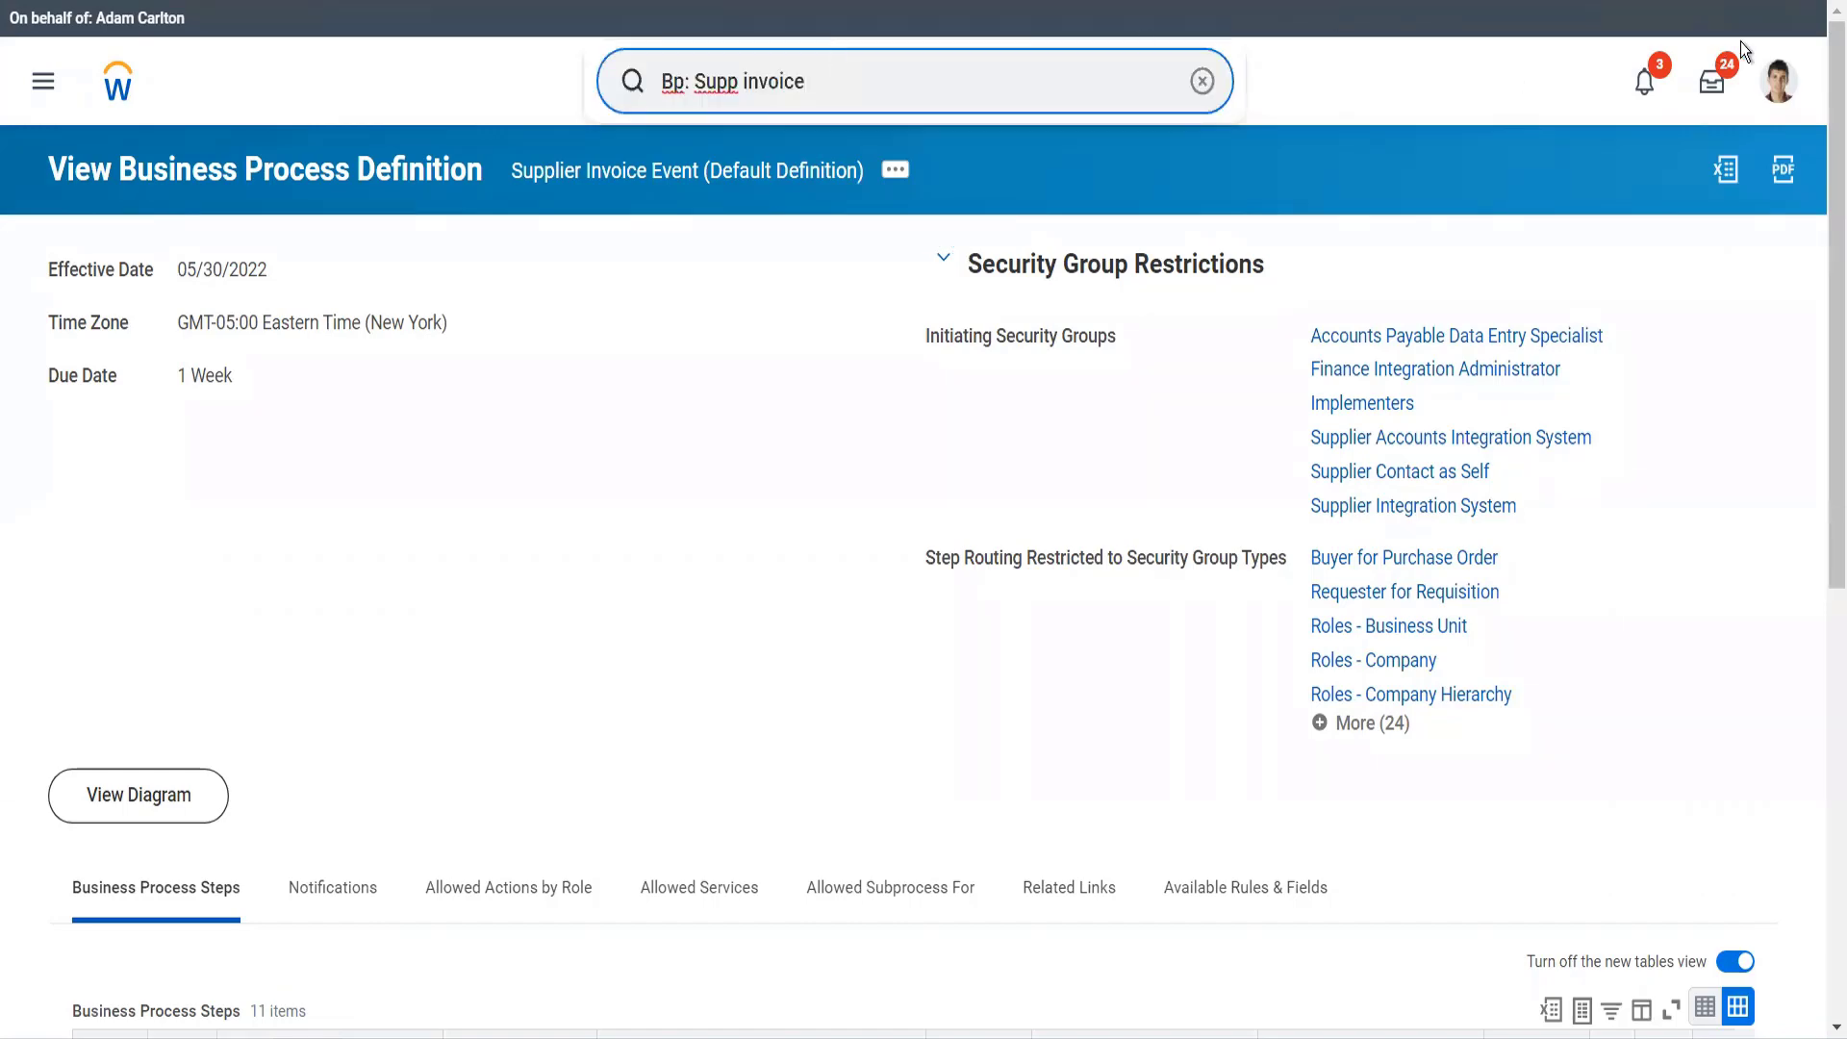
Open the signed-in worker's profile and start the Assign Roles - Add/Remove task with the offered effective date
click(1778, 81)
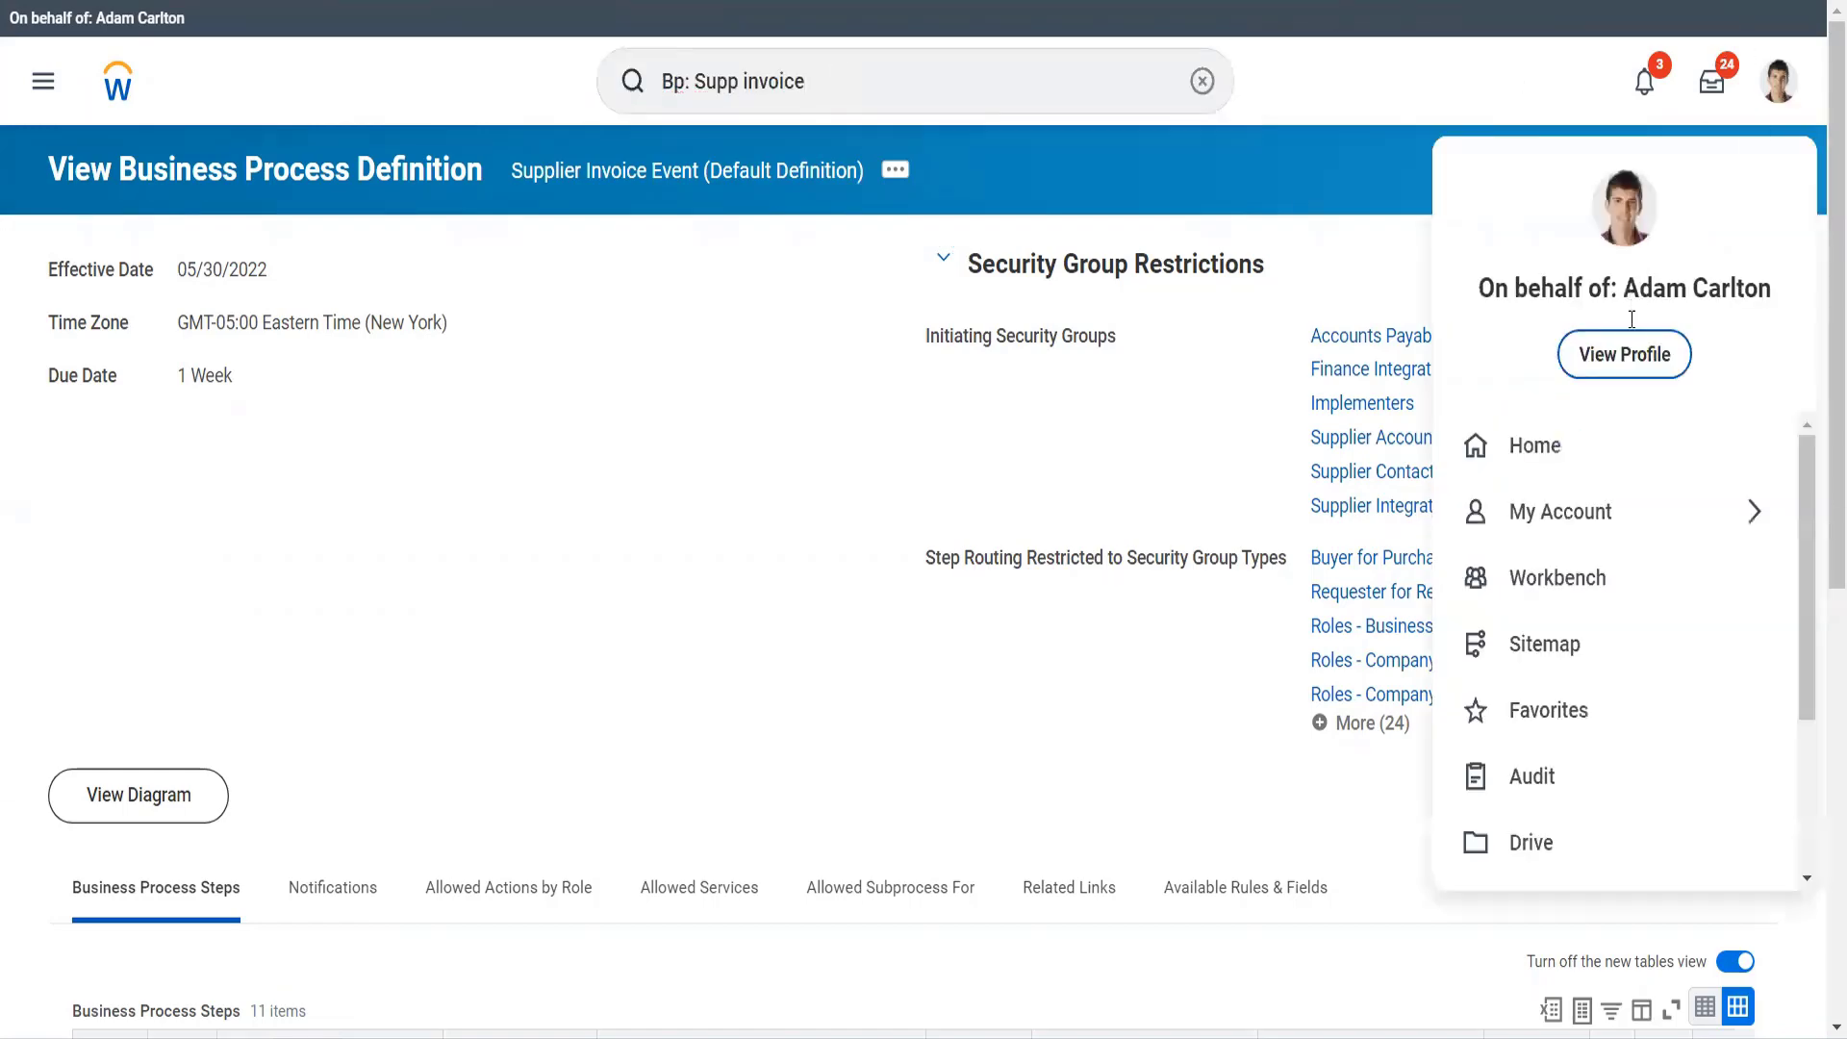
key(Escape)
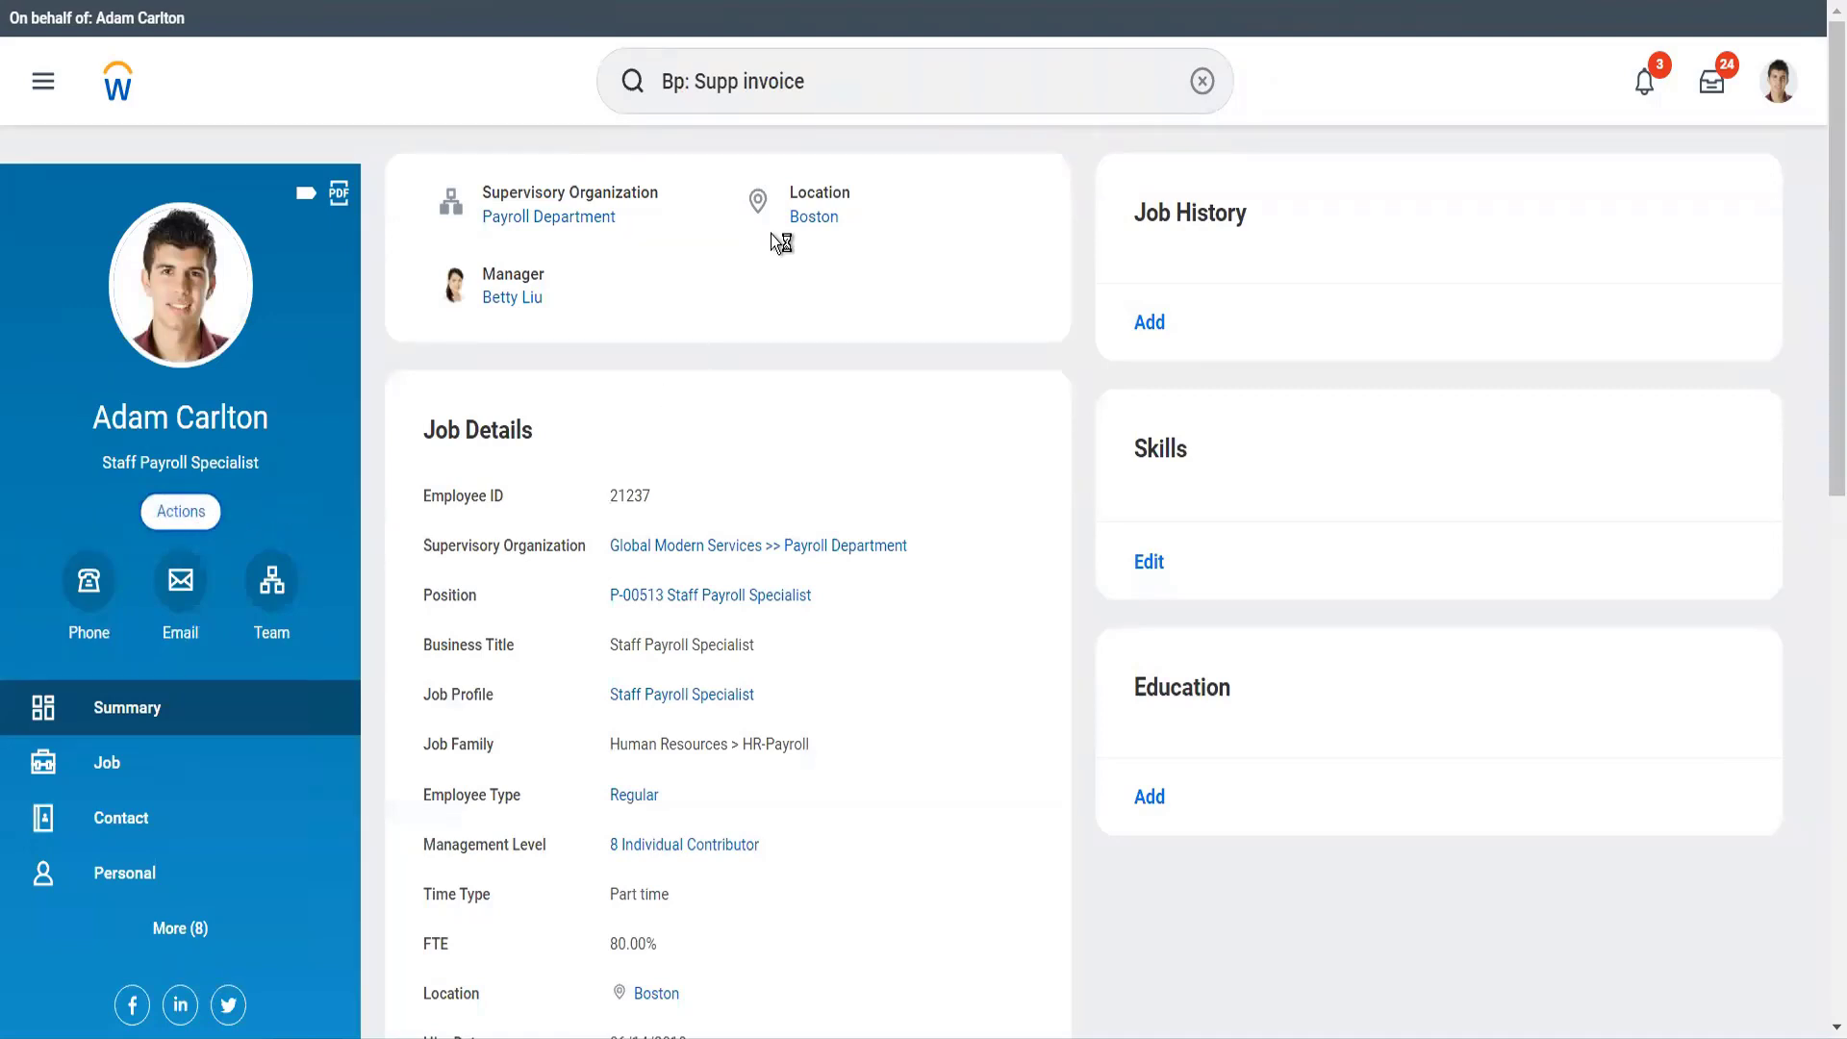
click(181, 511)
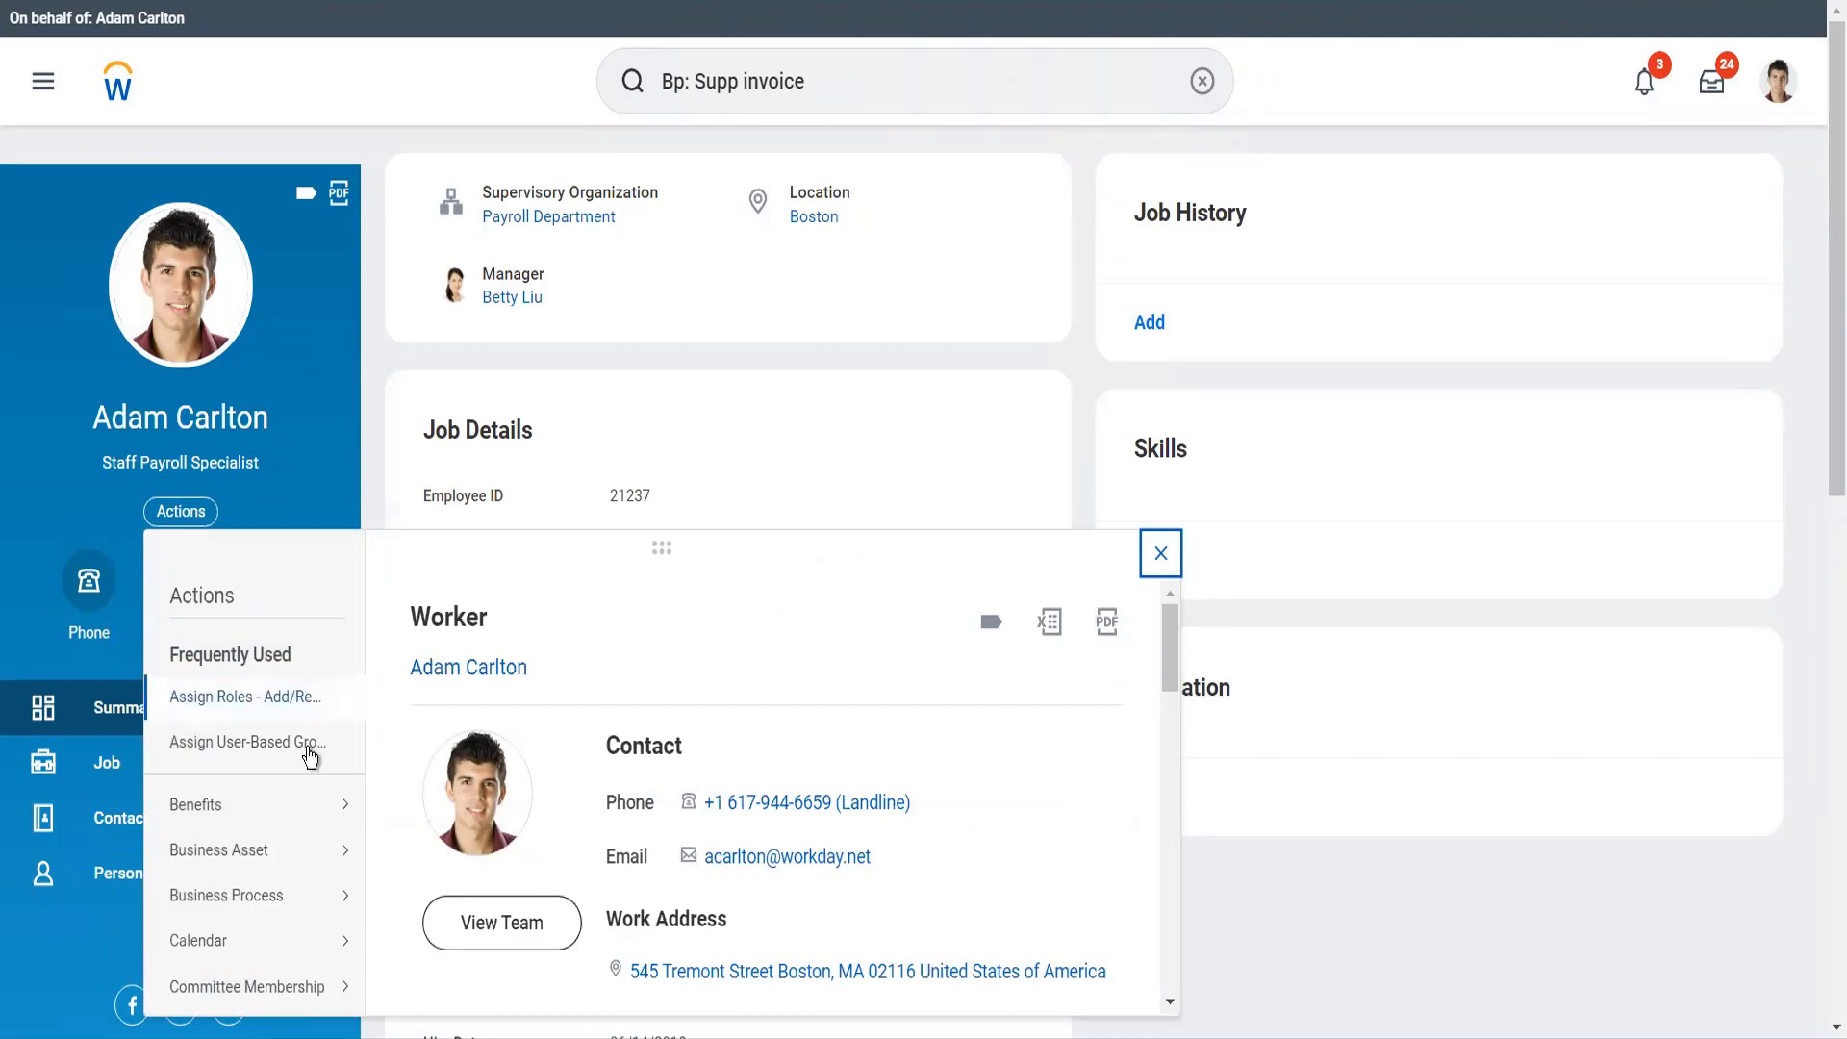
scroll(285, 760, down, 5)
scroll(282, 751, up, 5)
click(293, 709)
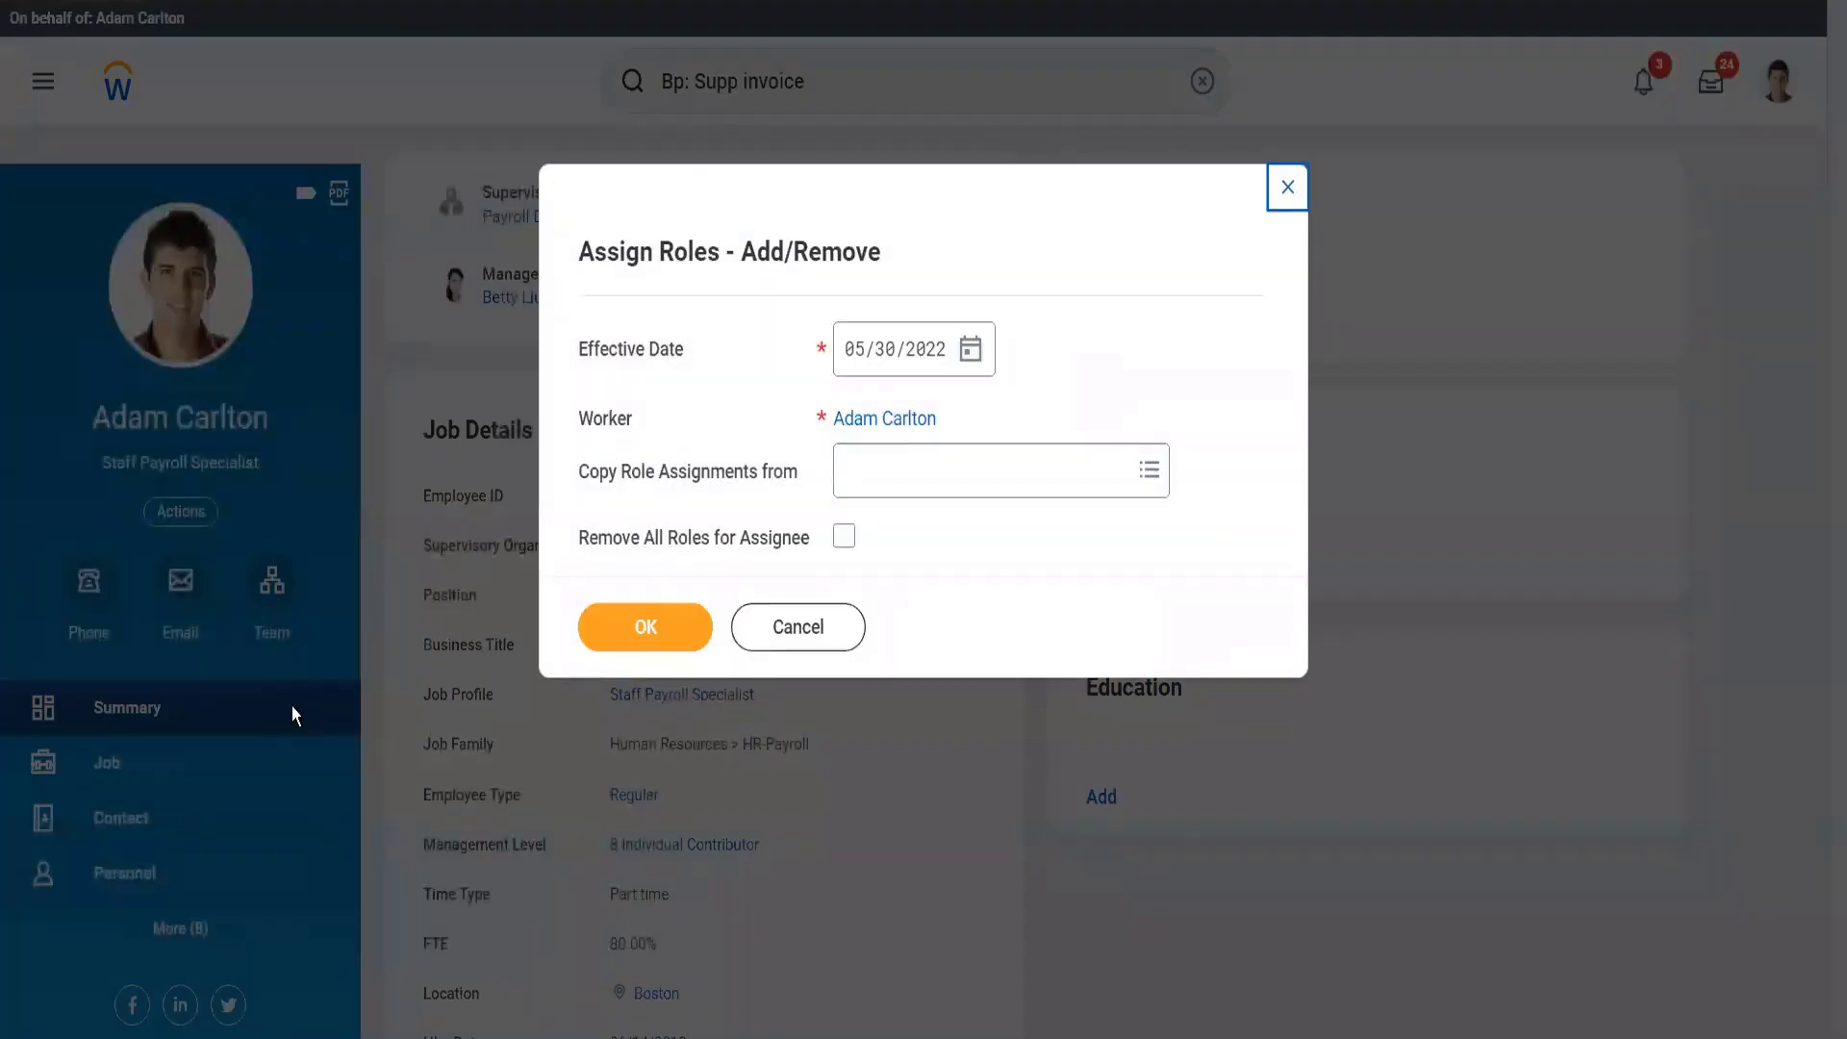
click(628, 625)
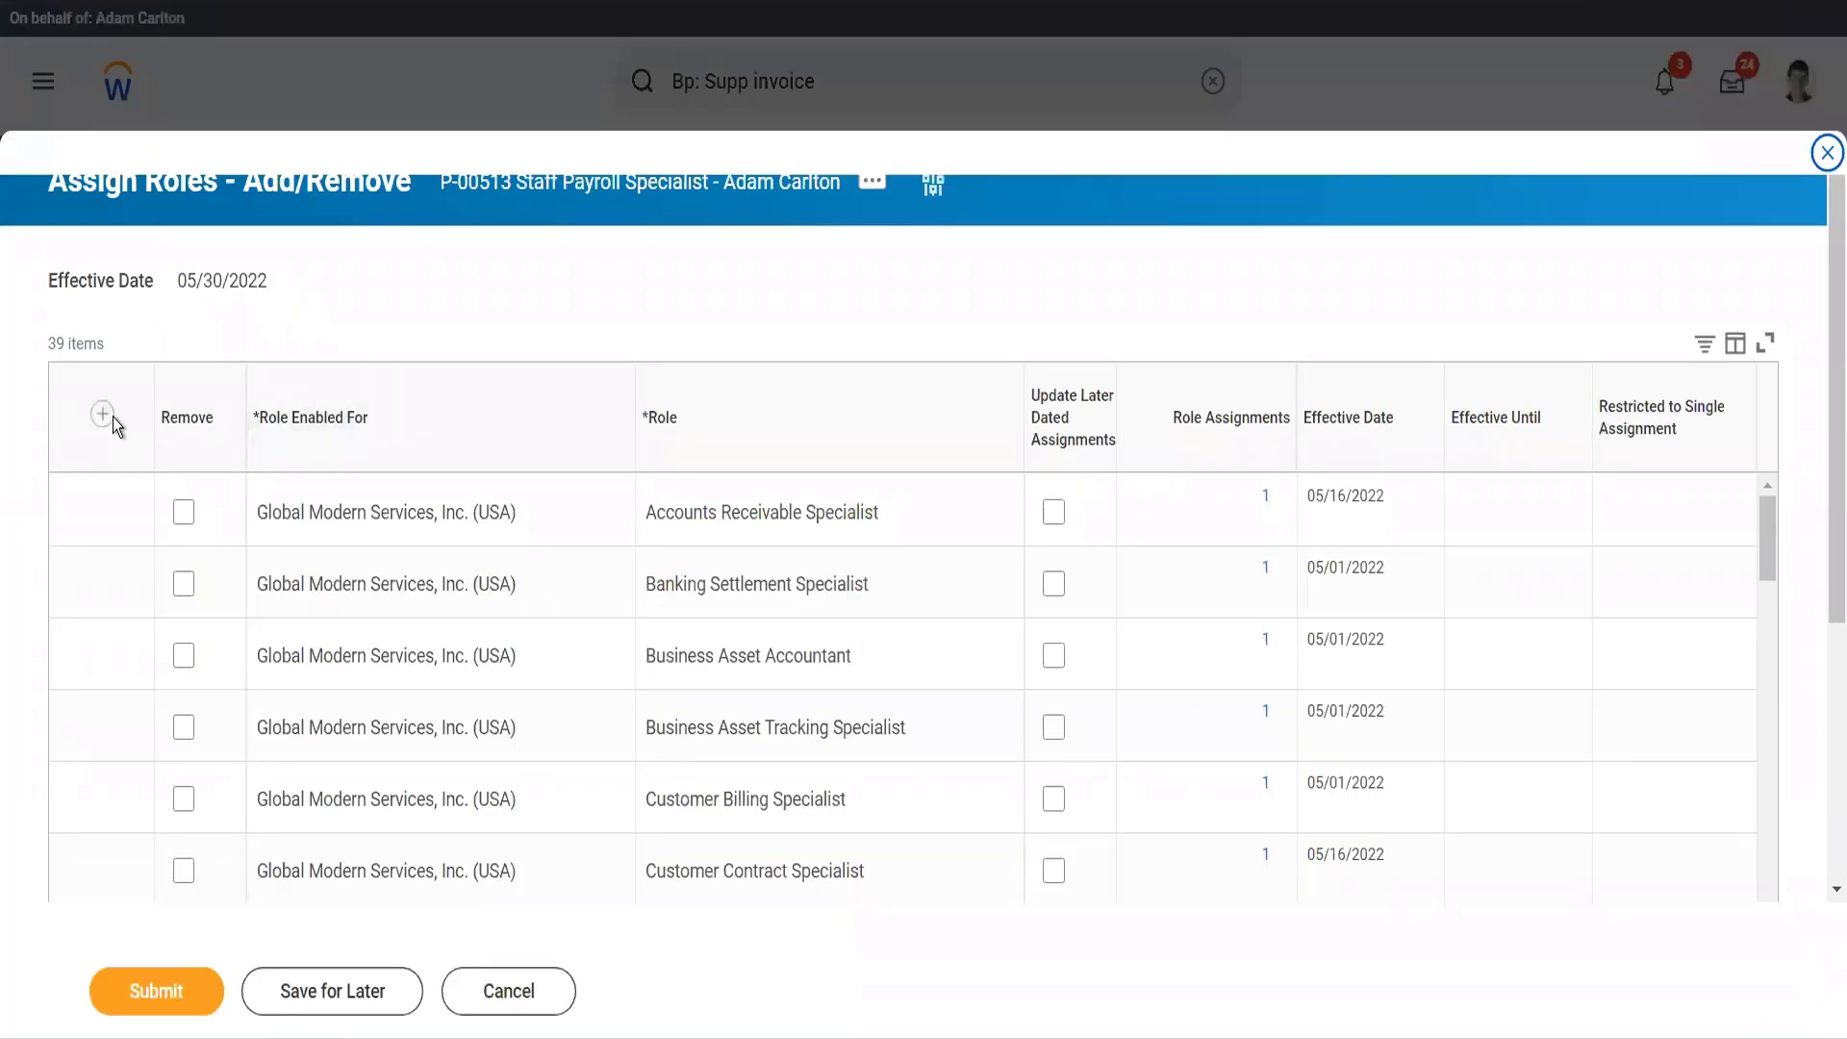
Add a new role assignment row enabled for Global Modern Services, Inc. (USA)
click(103, 414)
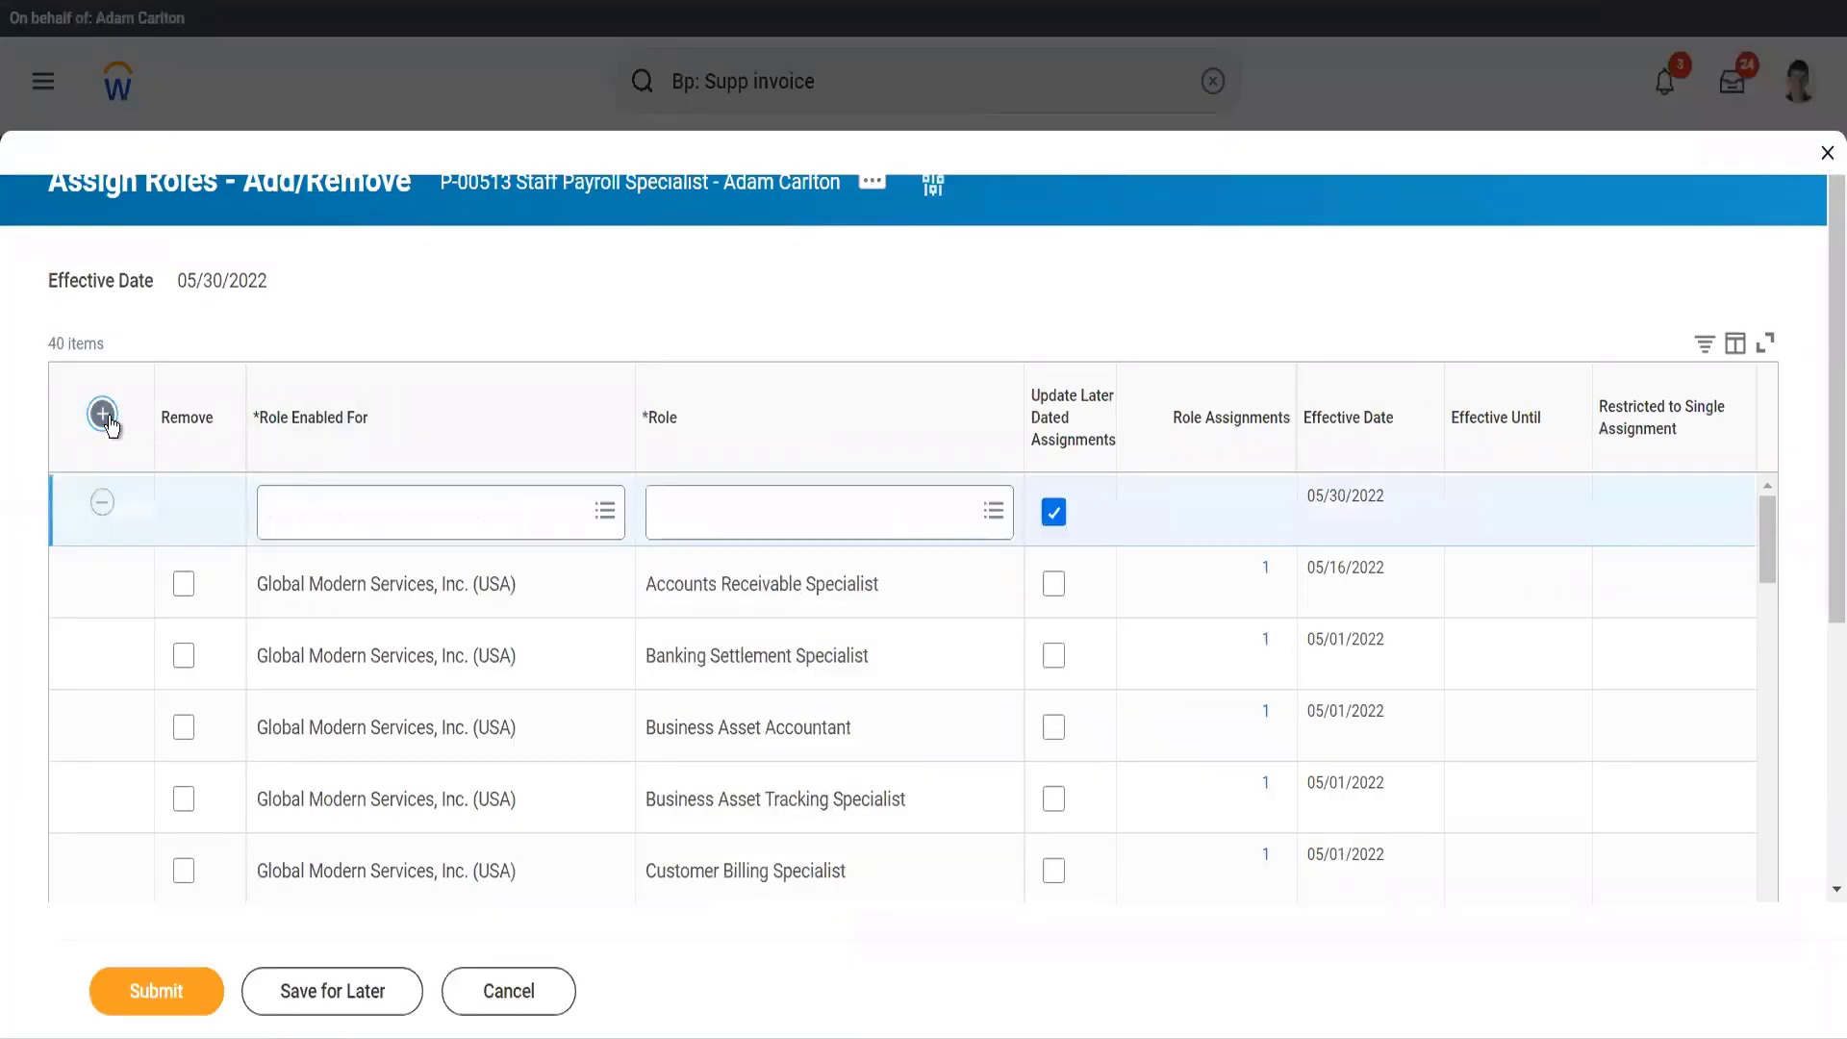
click(291, 524)
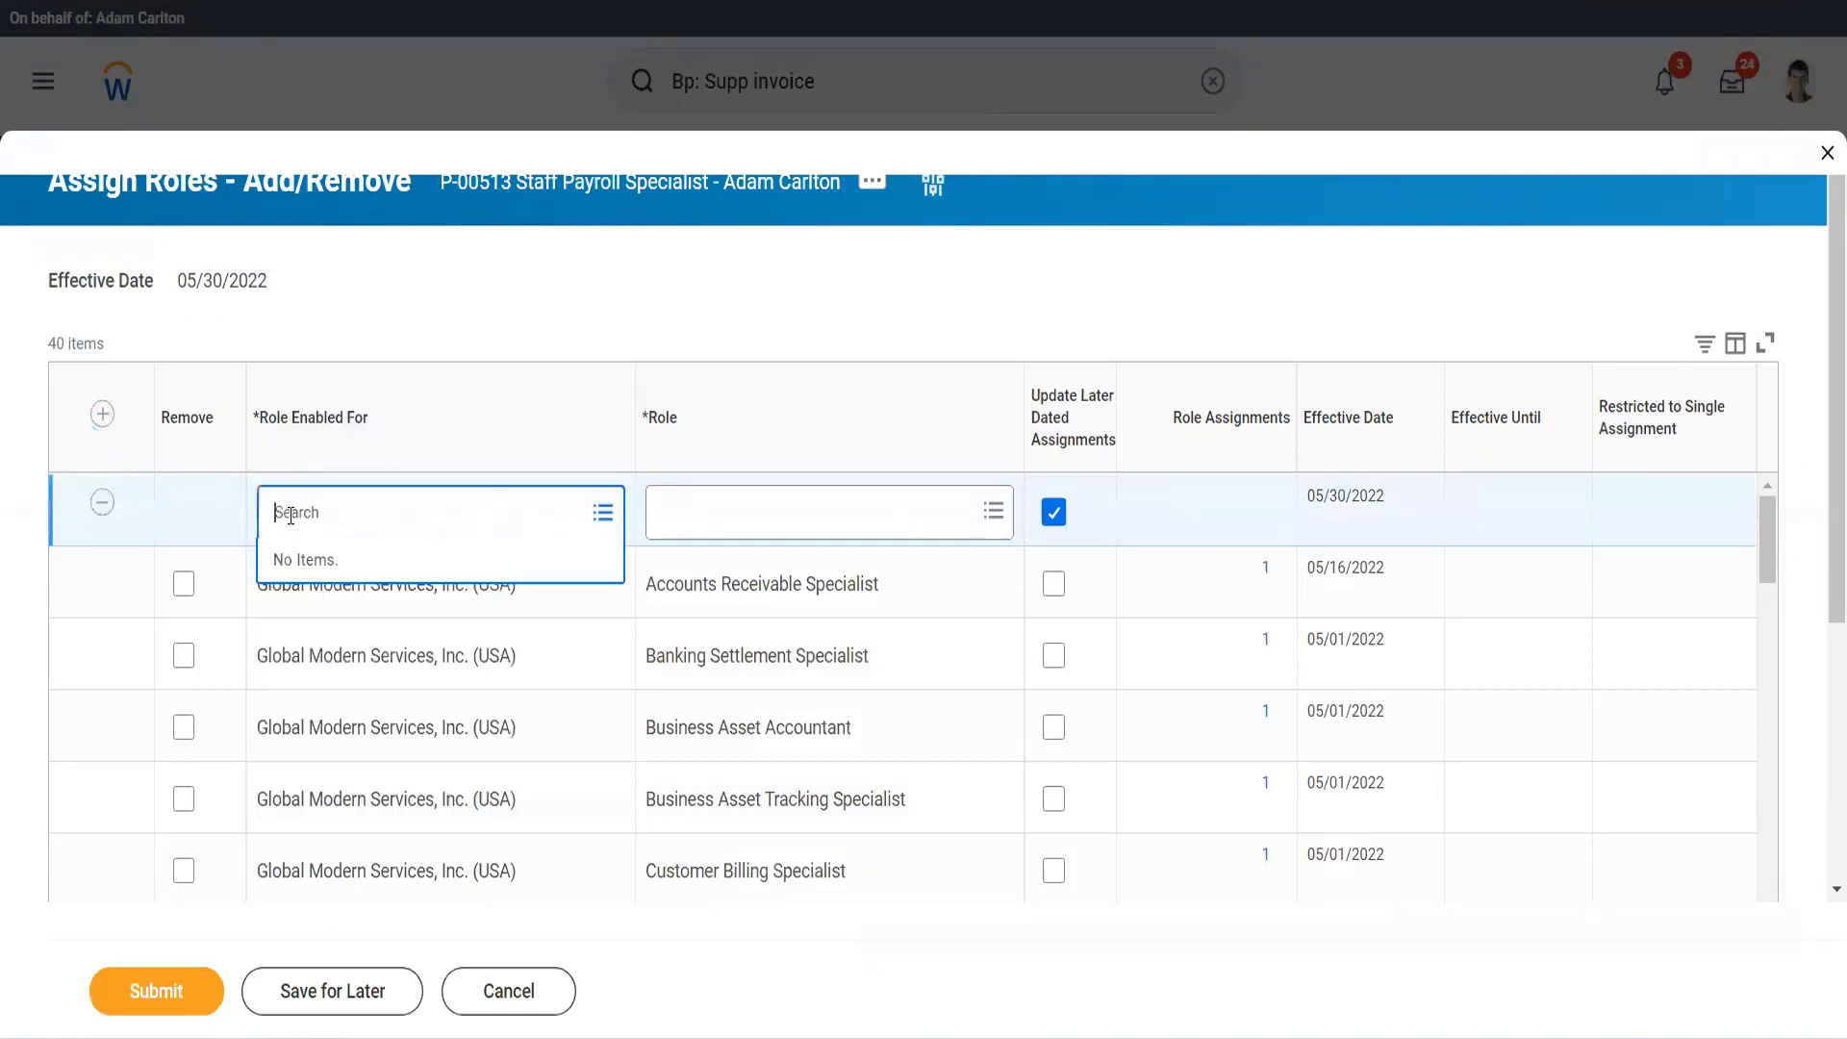
text(gl)
text(s uas)
key(BackSpace)
key(BackSpace)
text(sa)
key(Return)
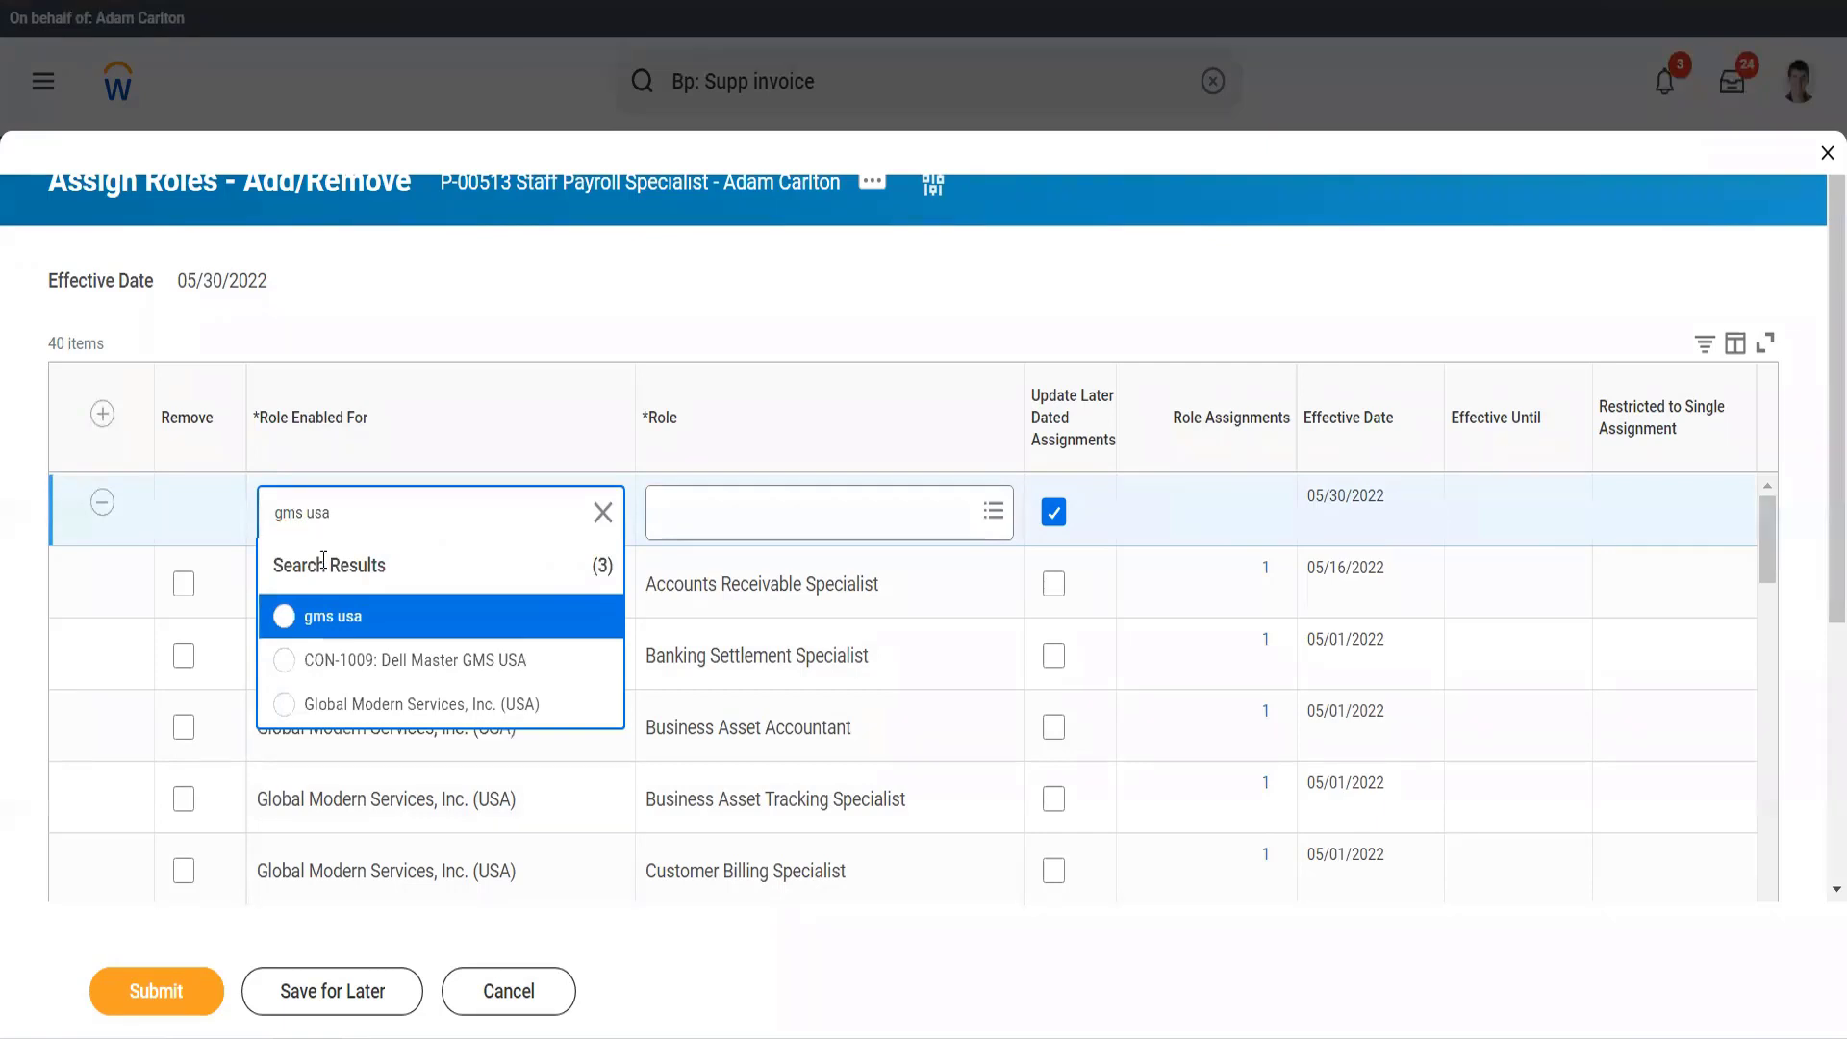
click(588, 700)
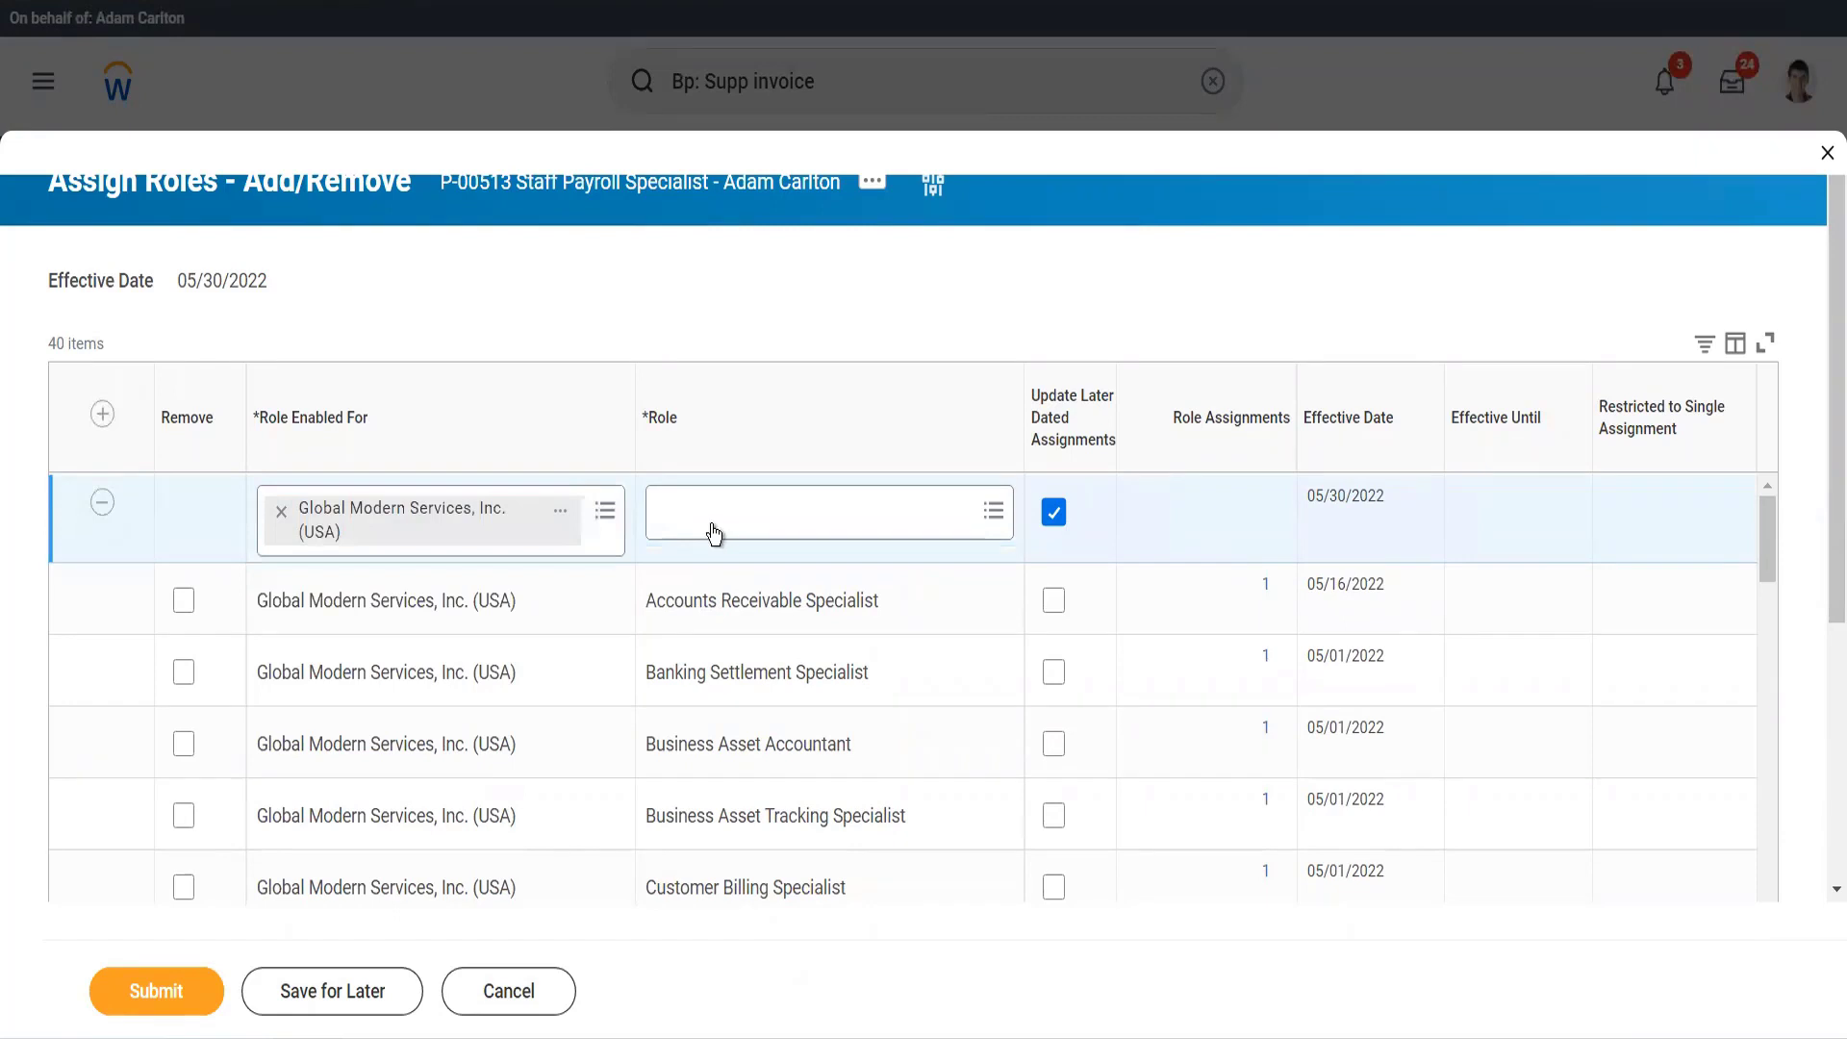
Assign the Accounts Payable Data Entry Specialist role without updating later dated assignments, and submit the role assignments
click(712, 525)
text(acc )
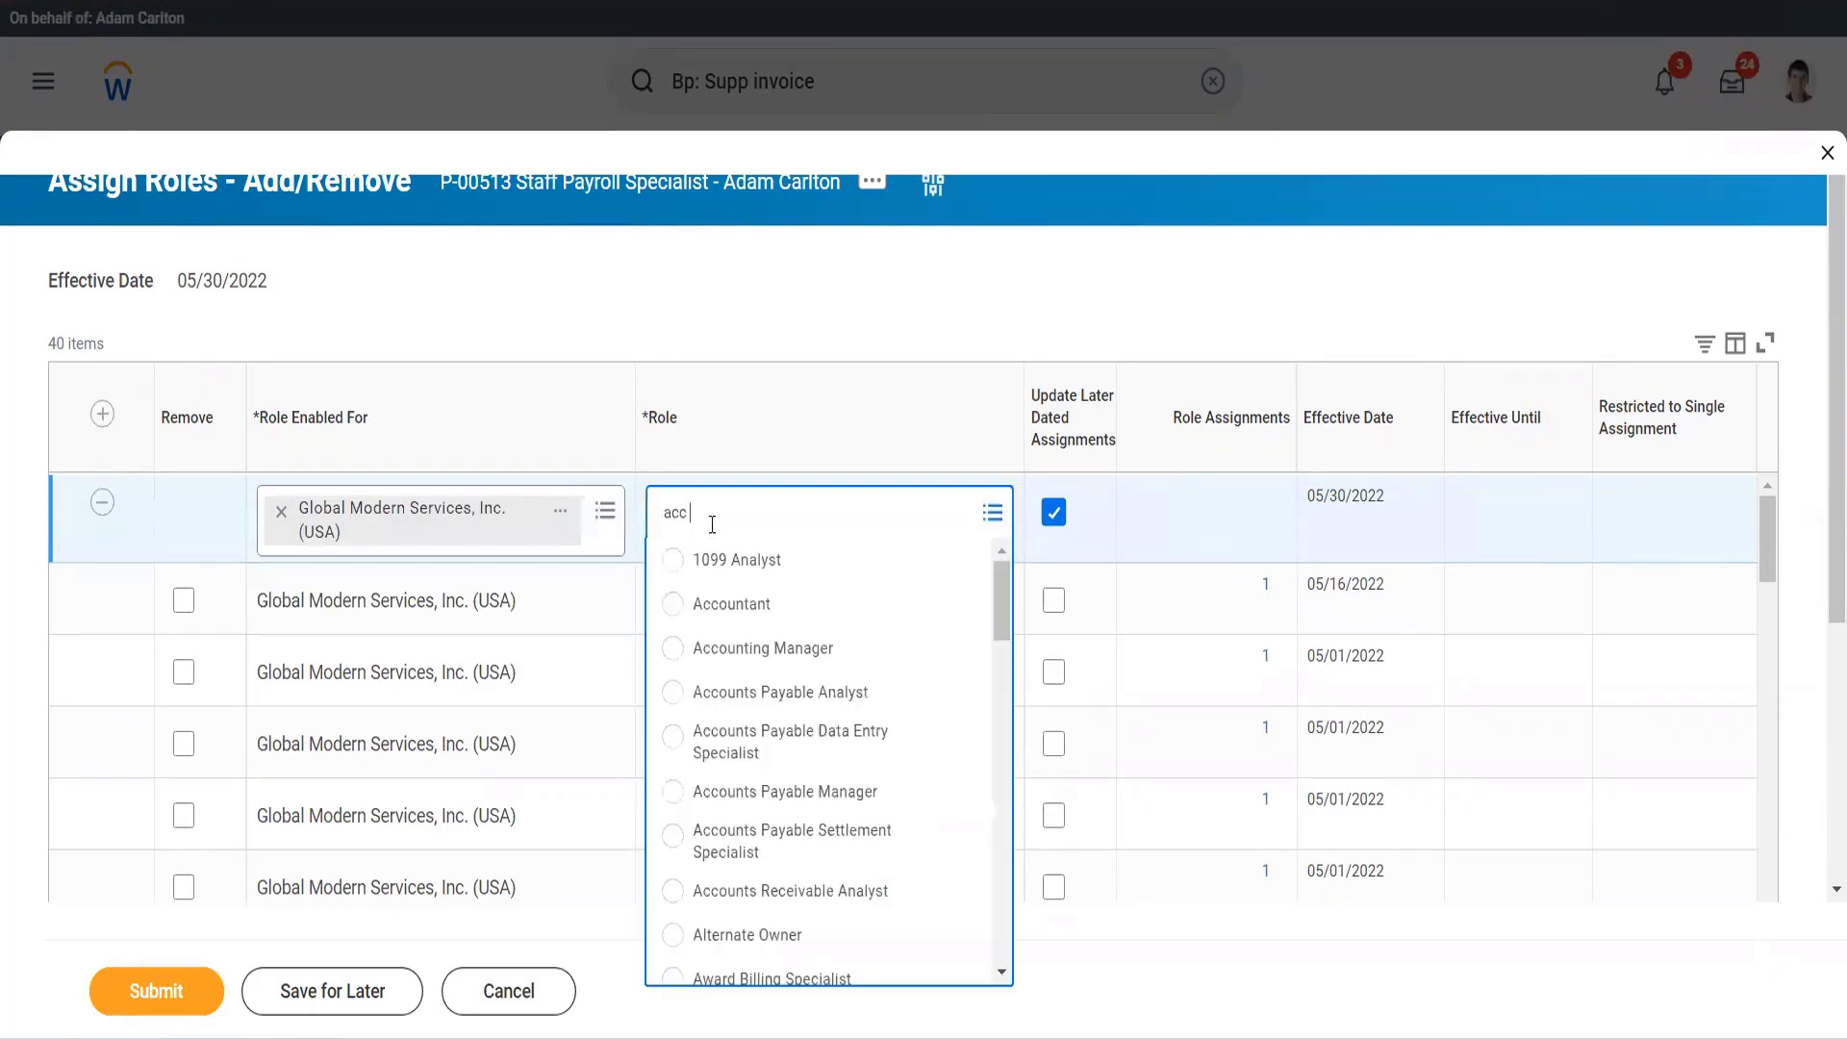
text(pay data)
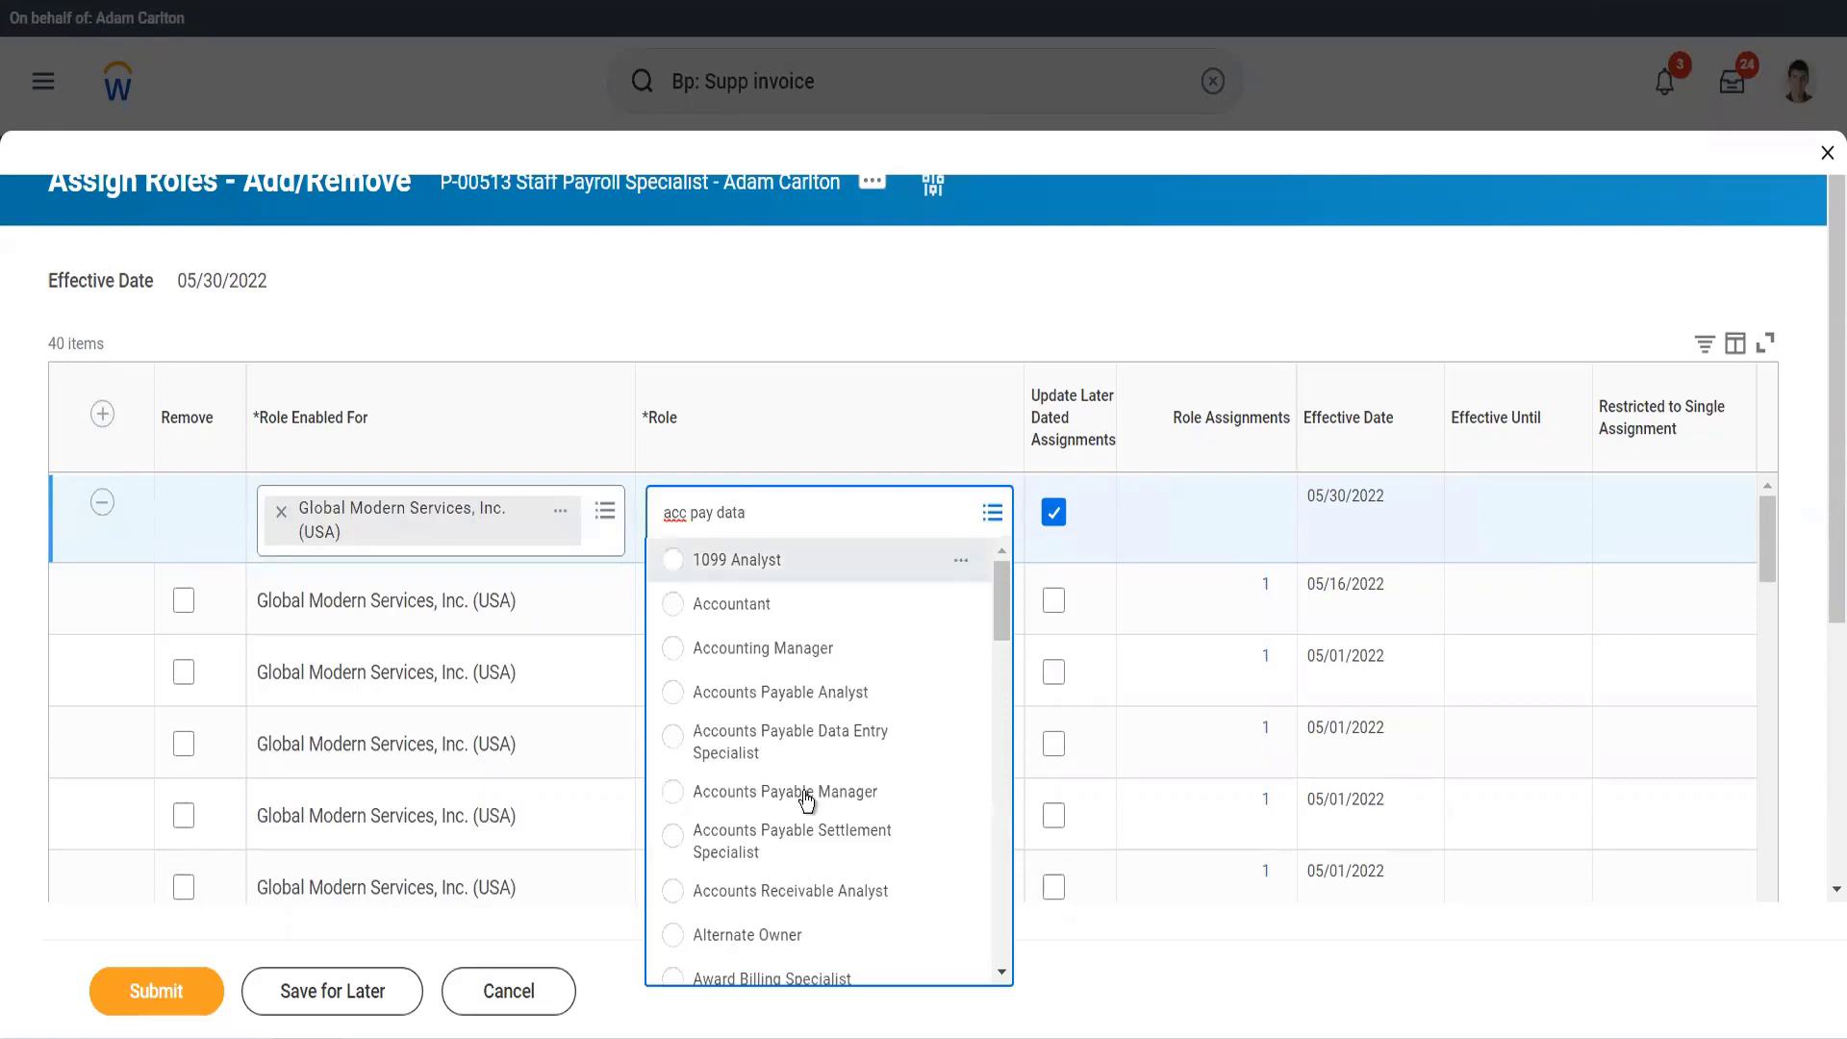
key(Return)
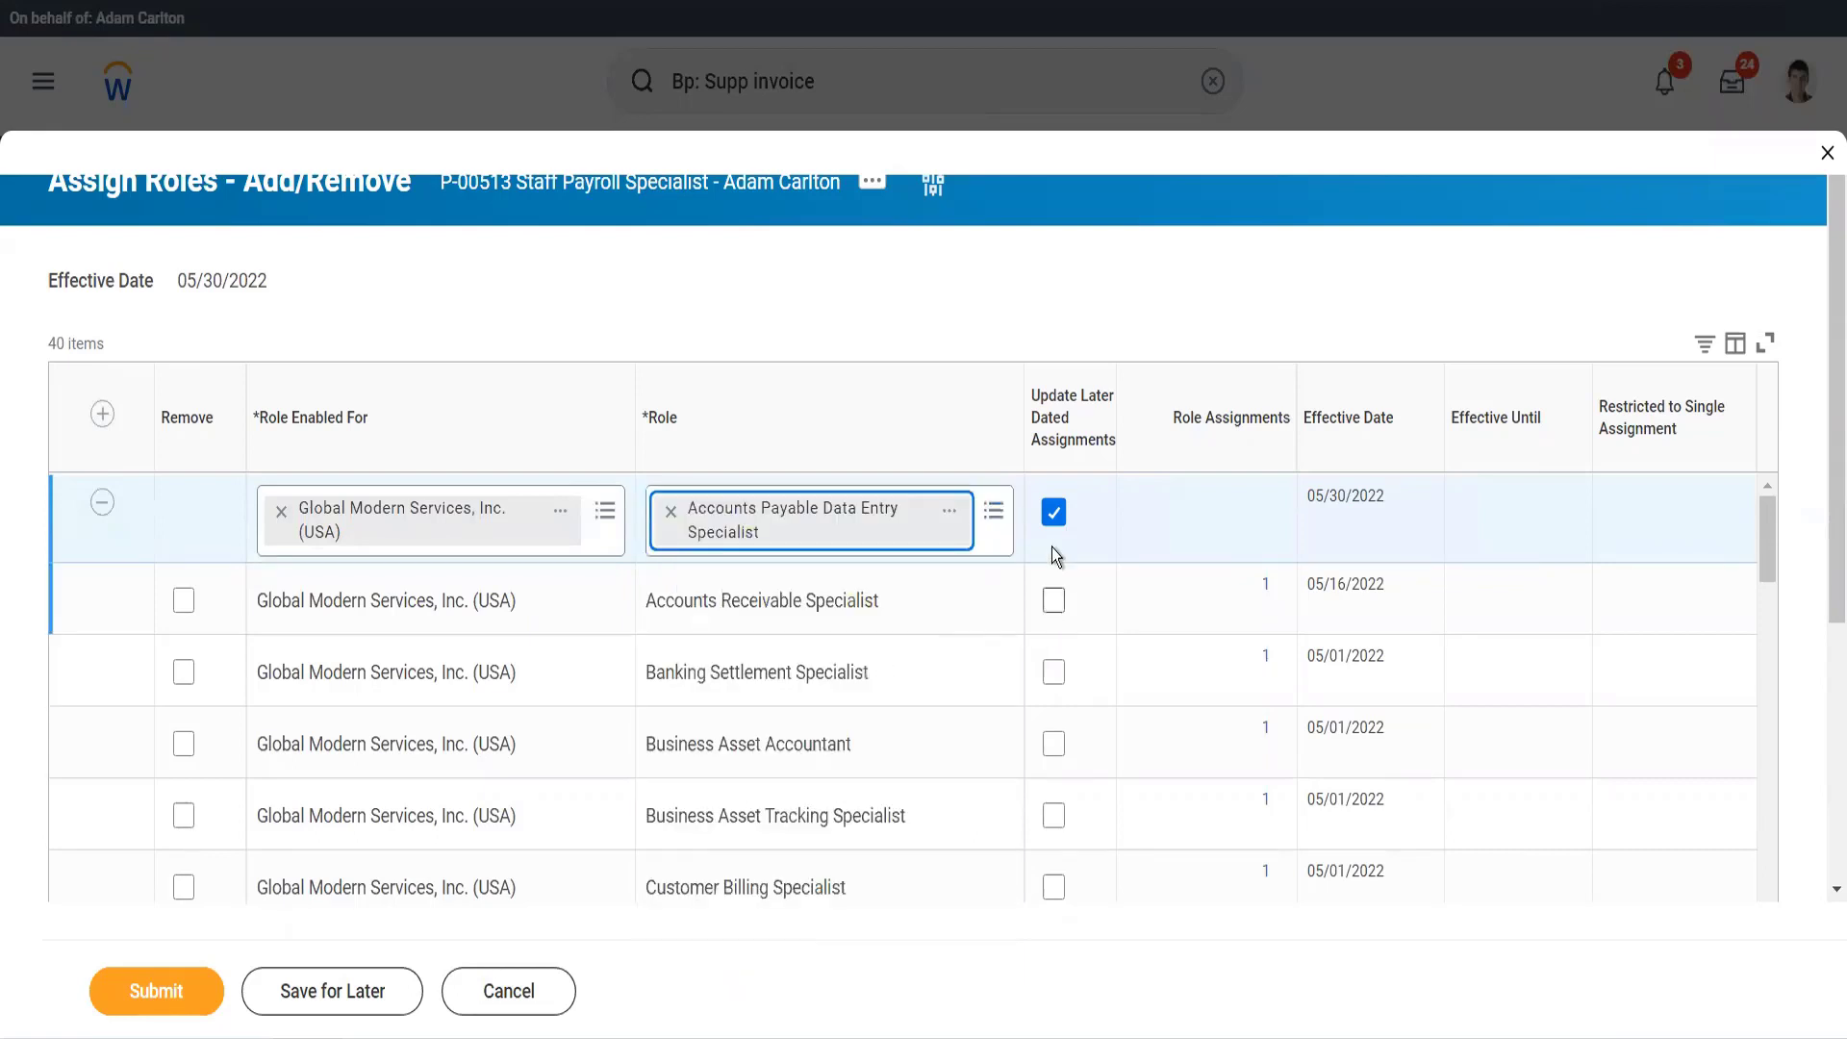
click(1053, 511)
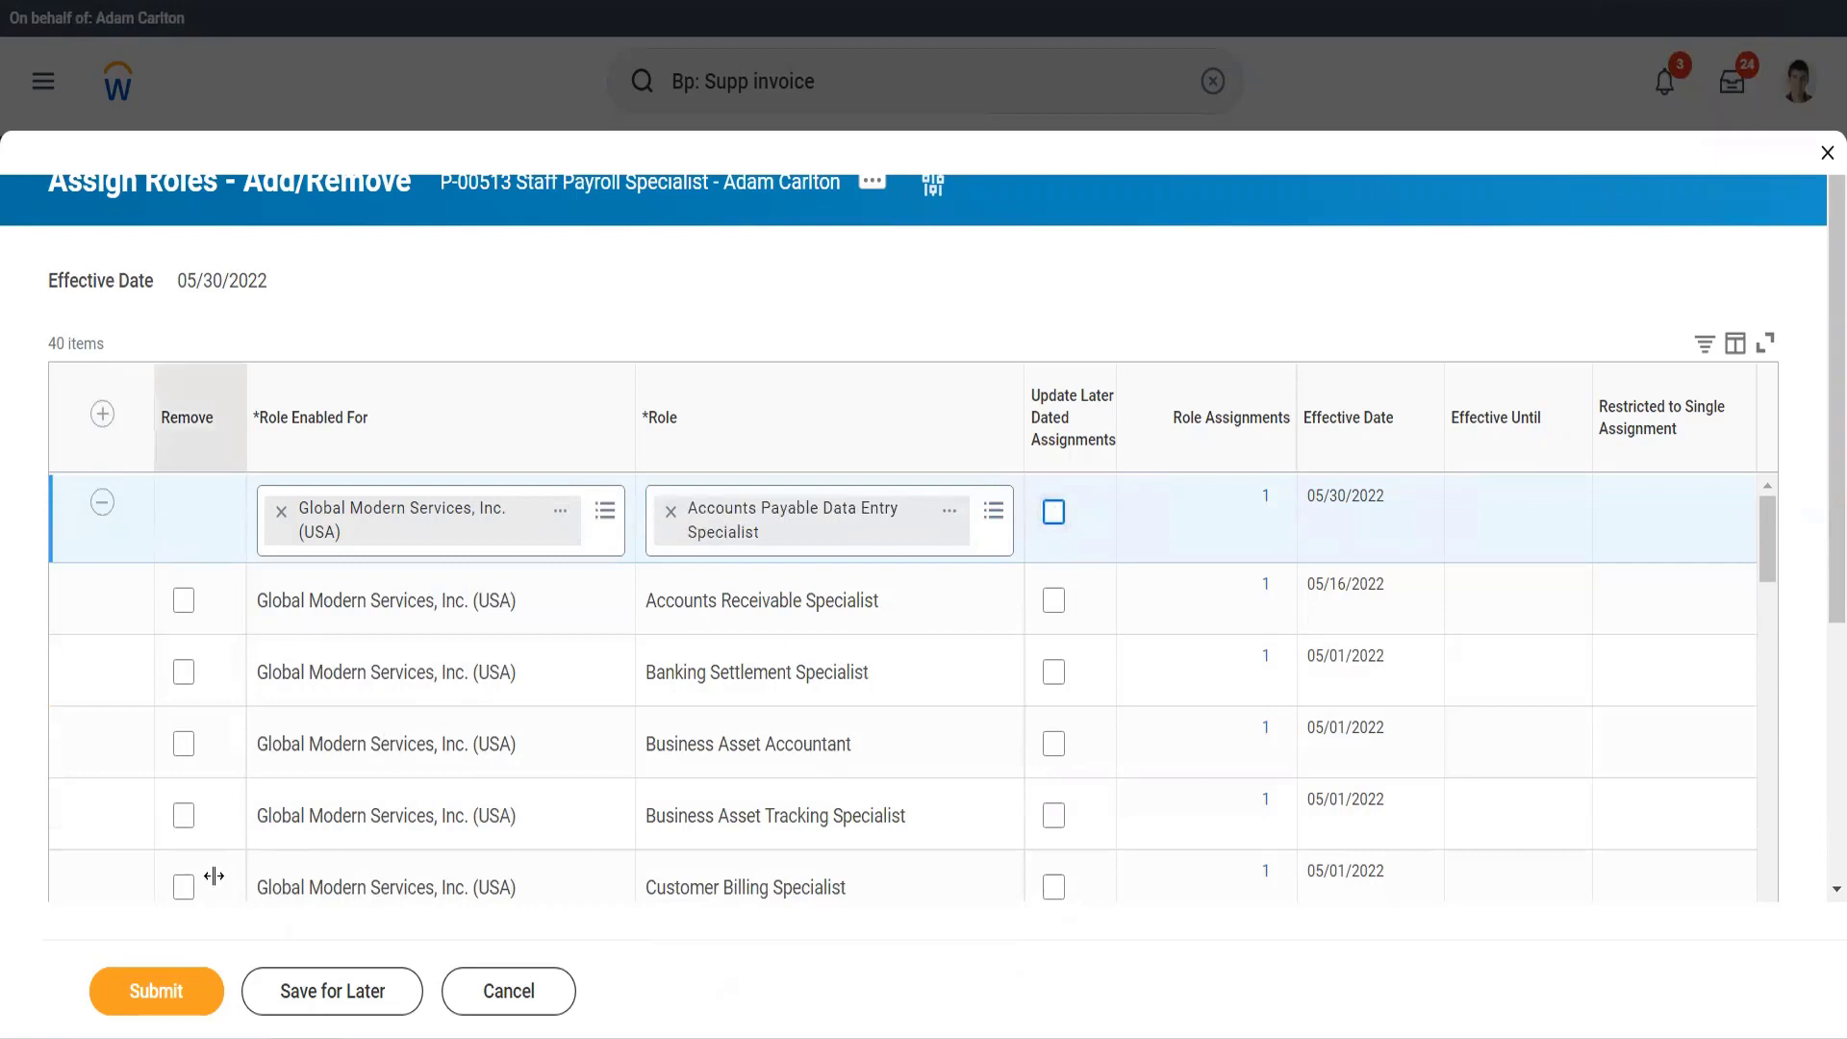
click(155, 997)
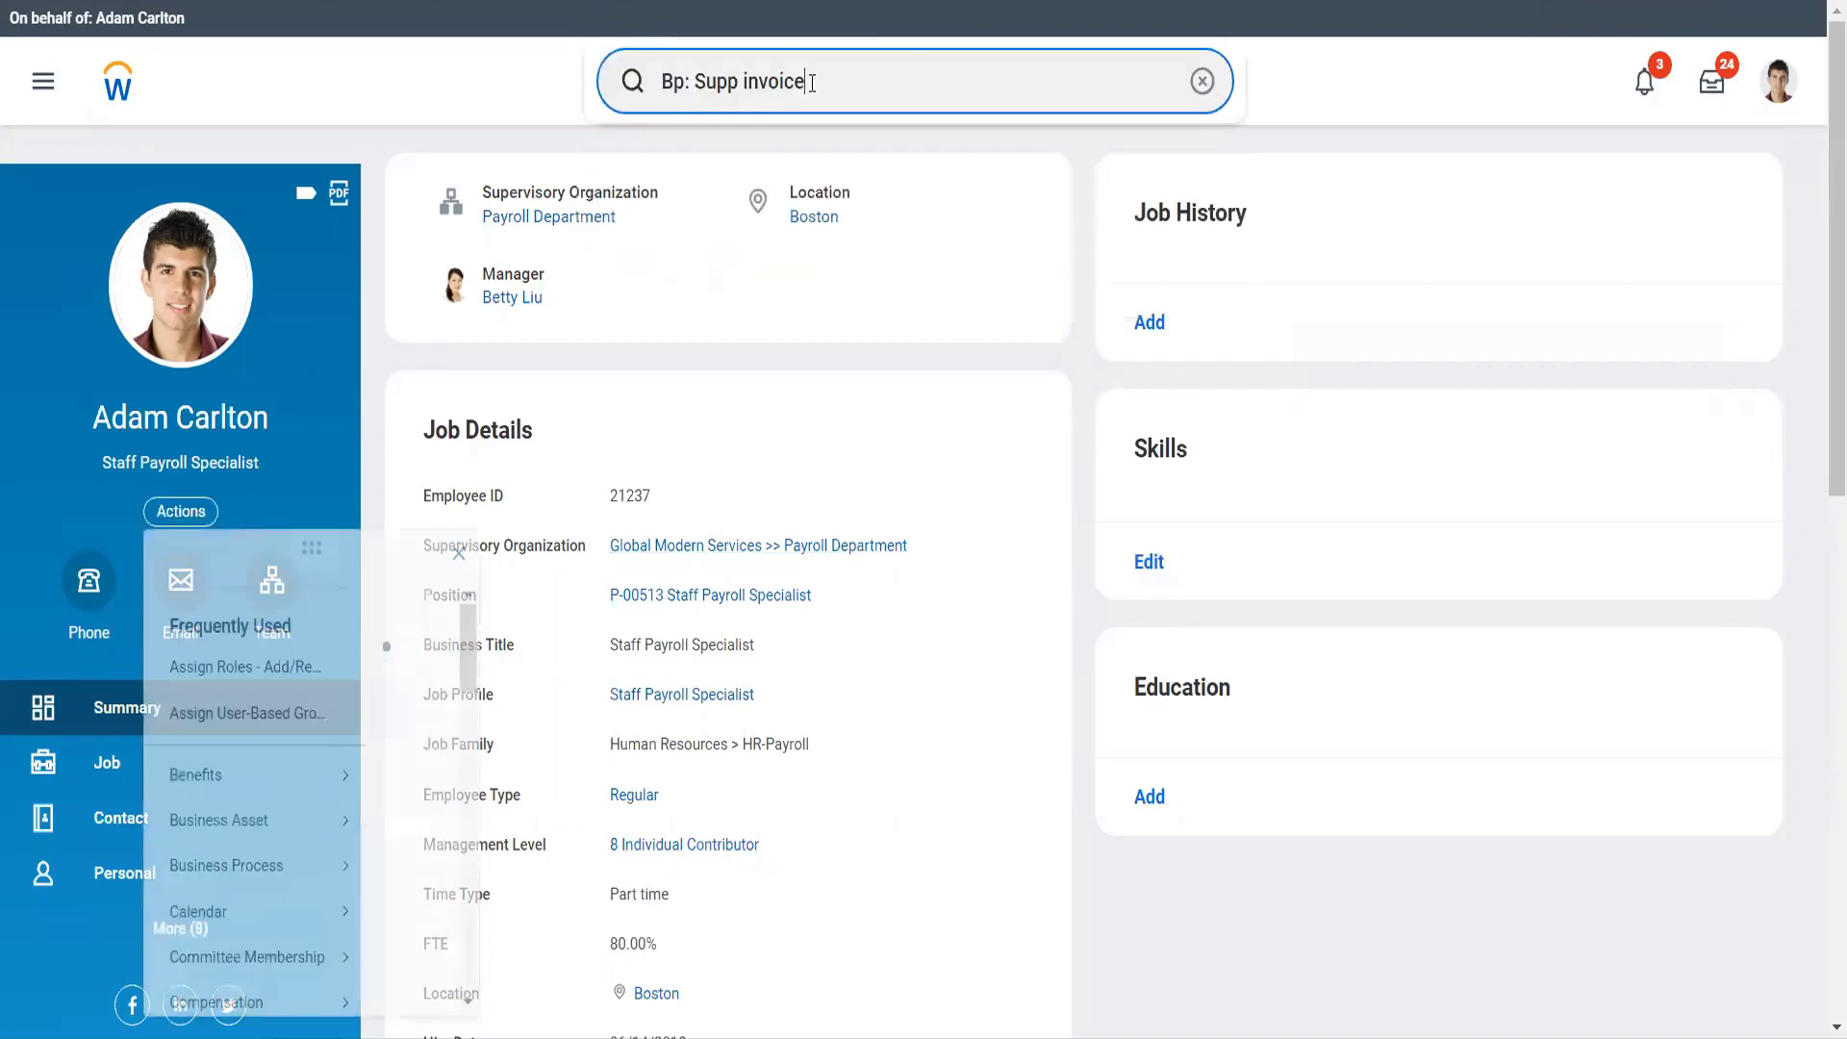
Search for "cr supp inv" and open the Create Supplier Invoice task
click(742, 81)
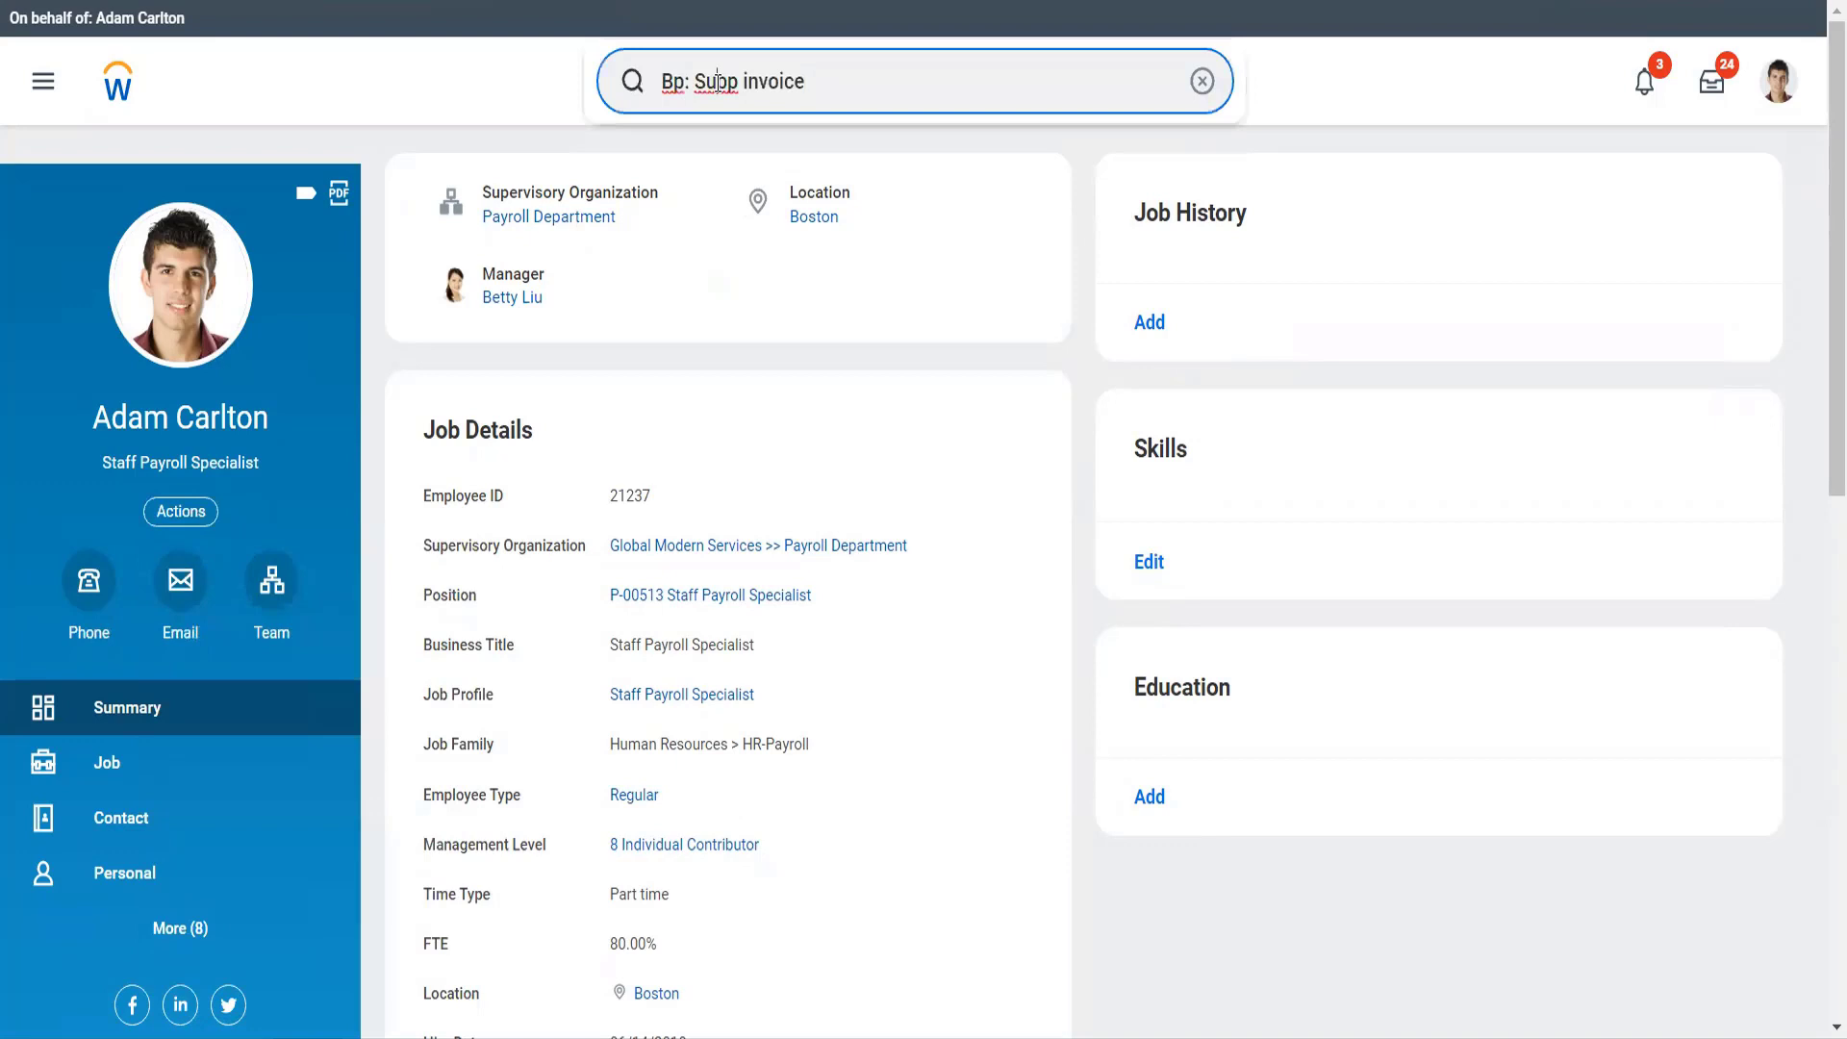
drag(820, 72, 665, 70)
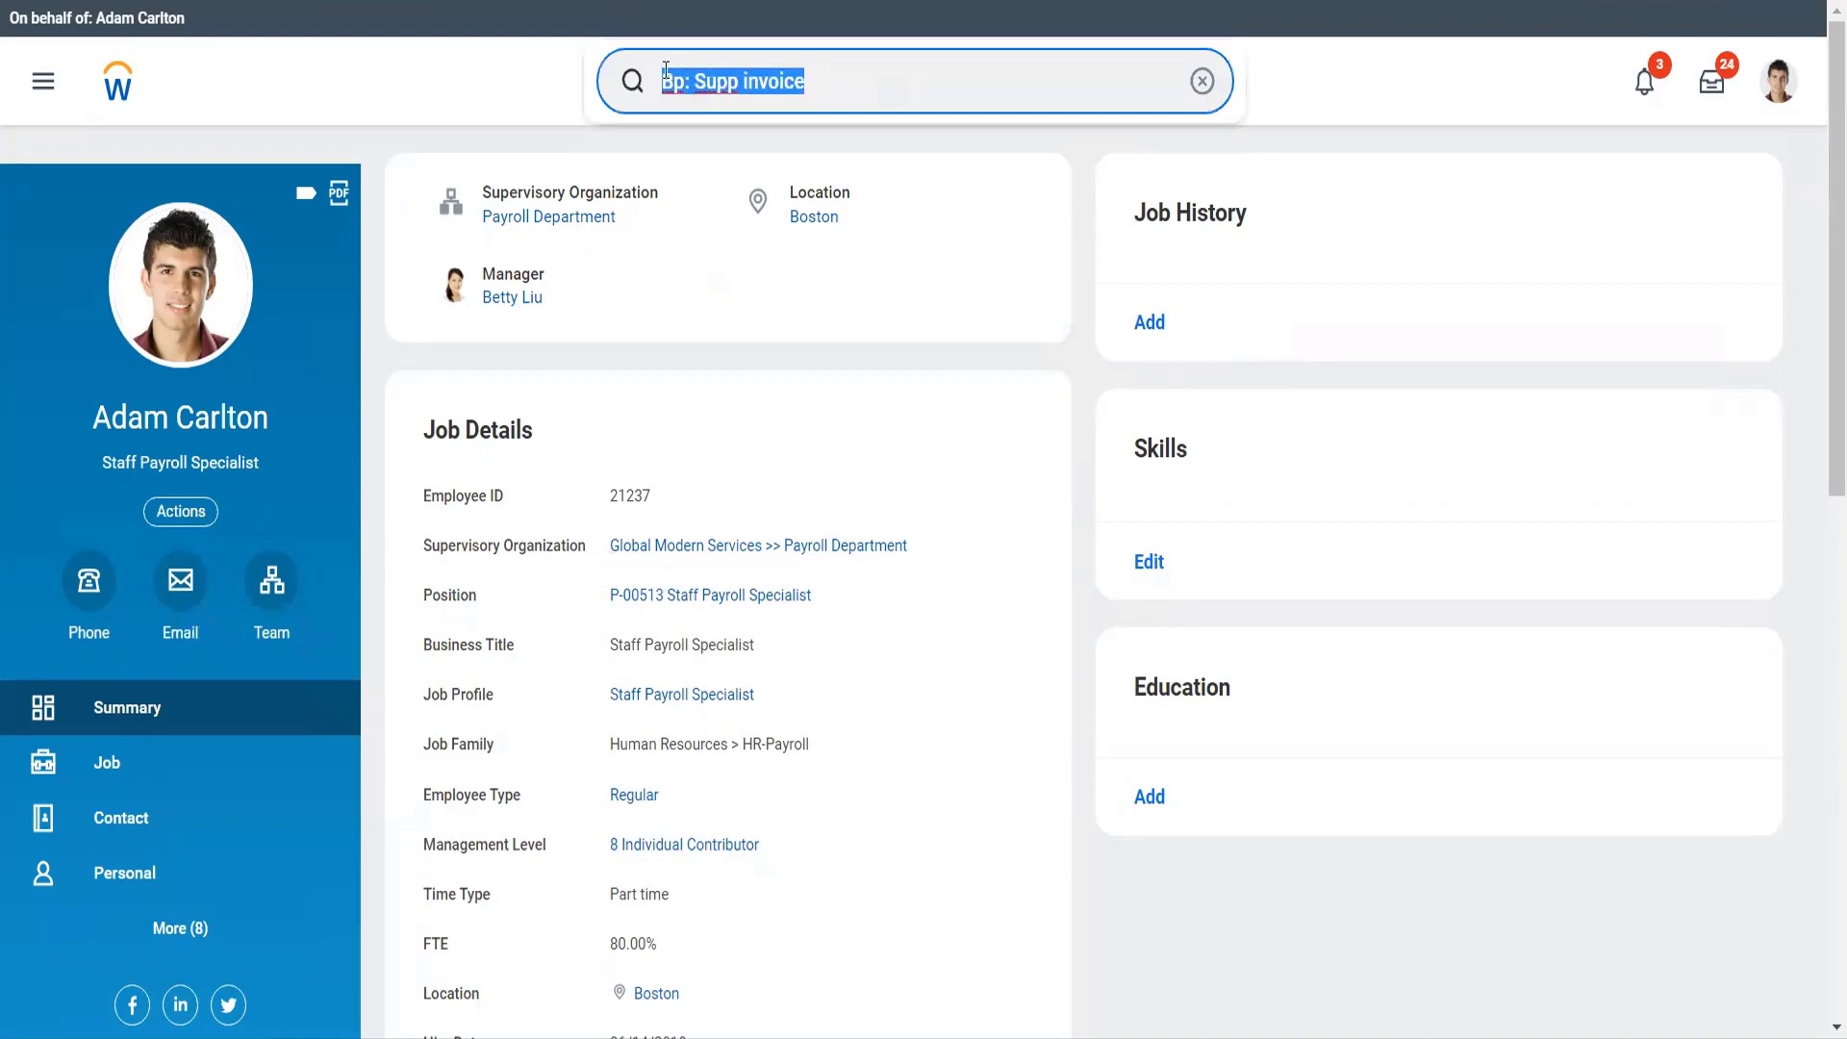
text(cr)
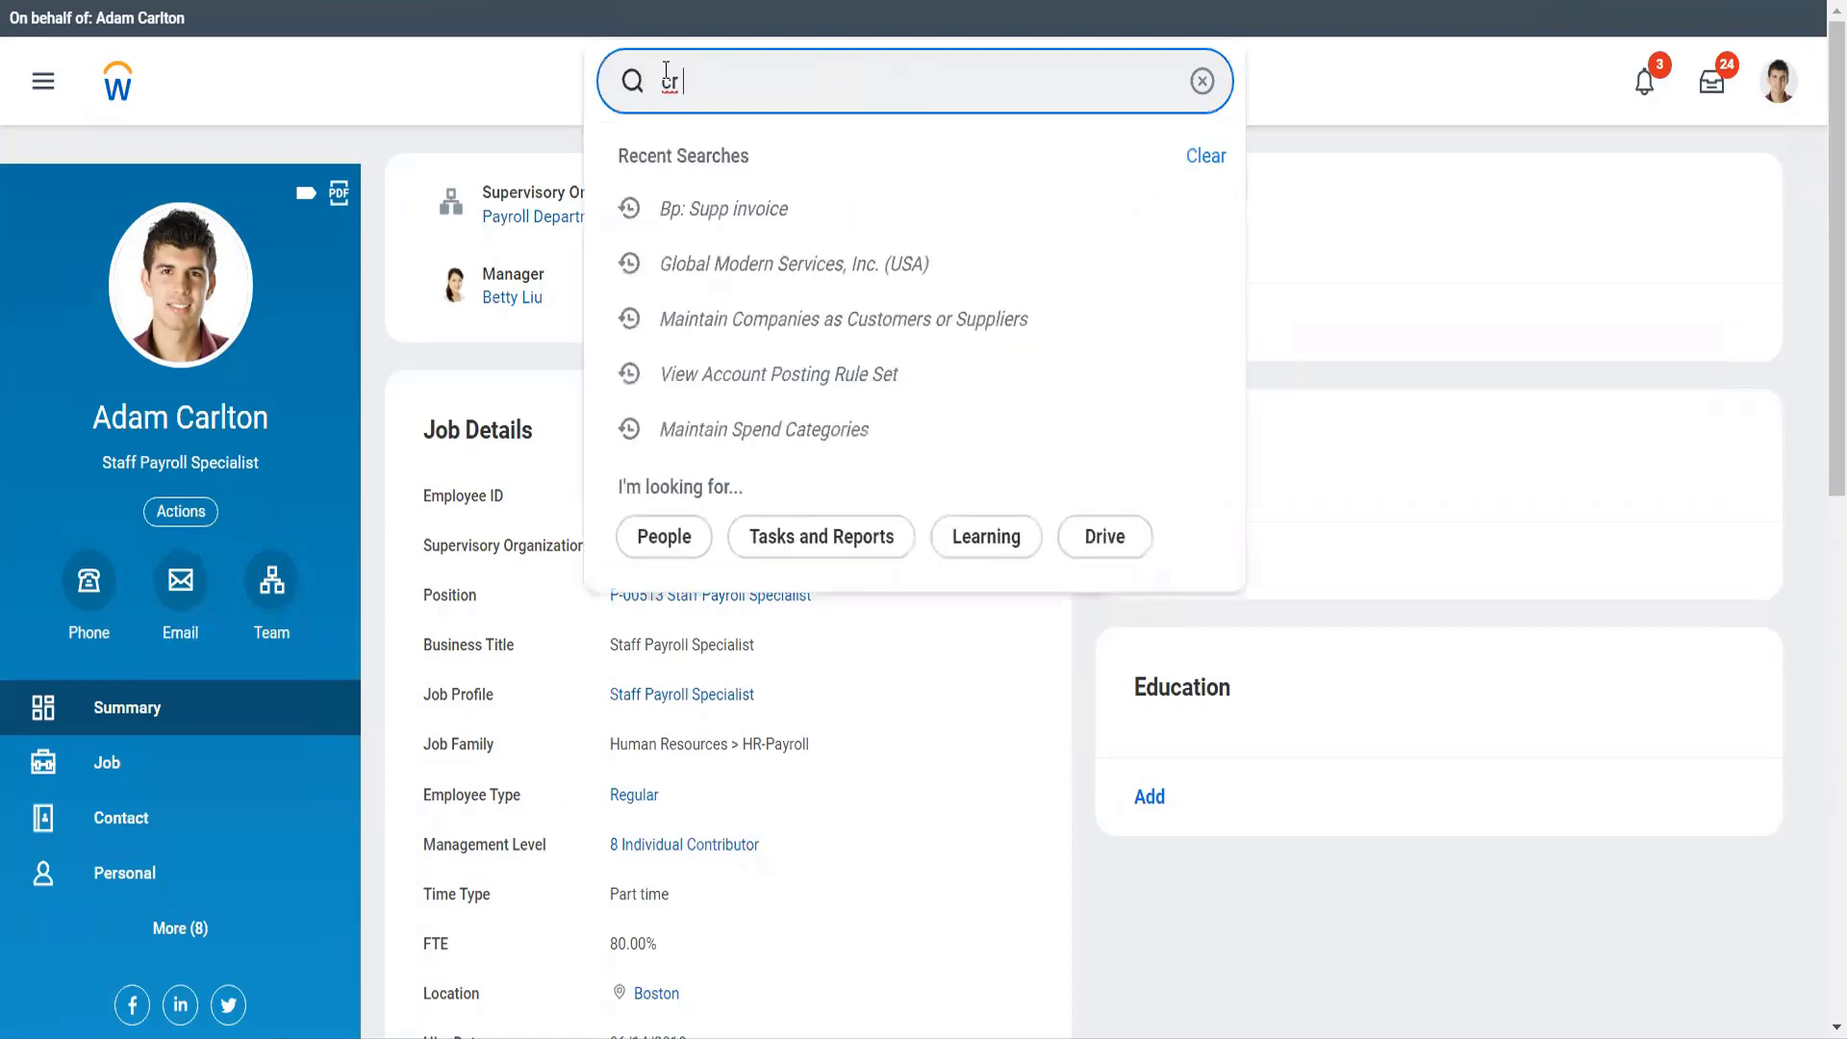
text( supp inv)
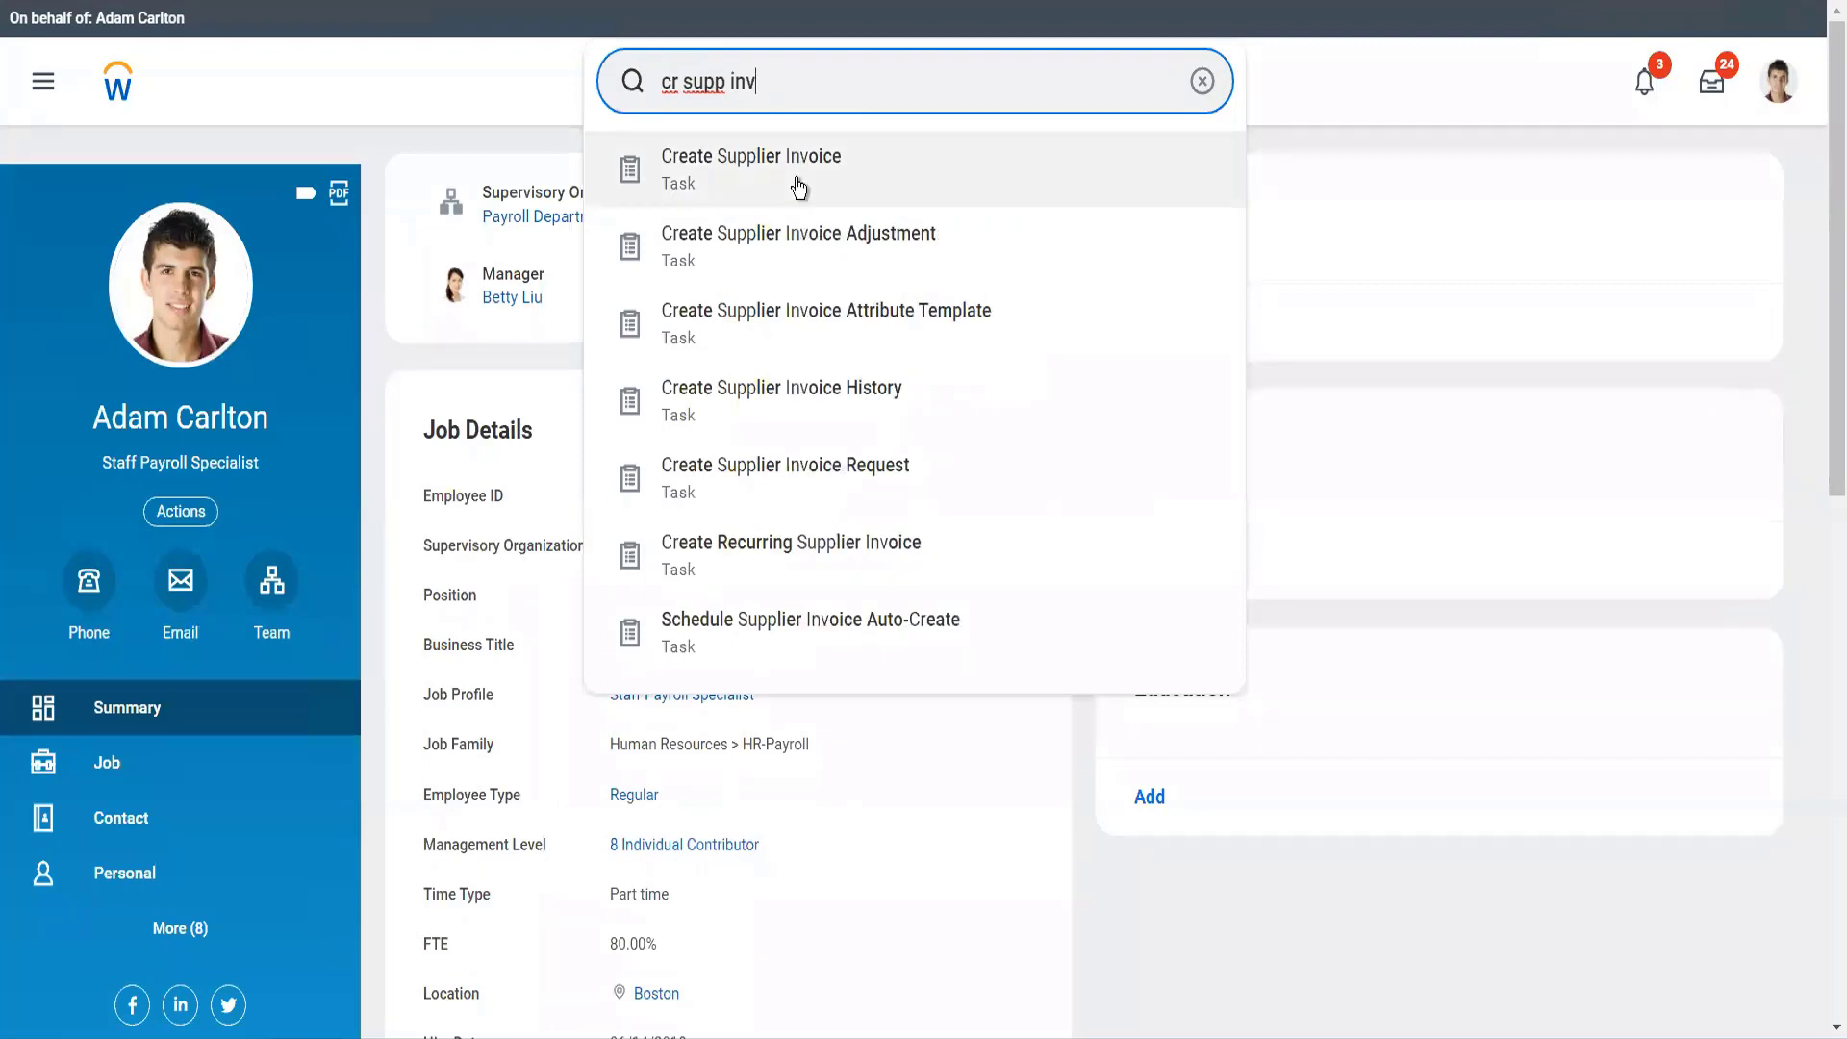
click(795, 173)
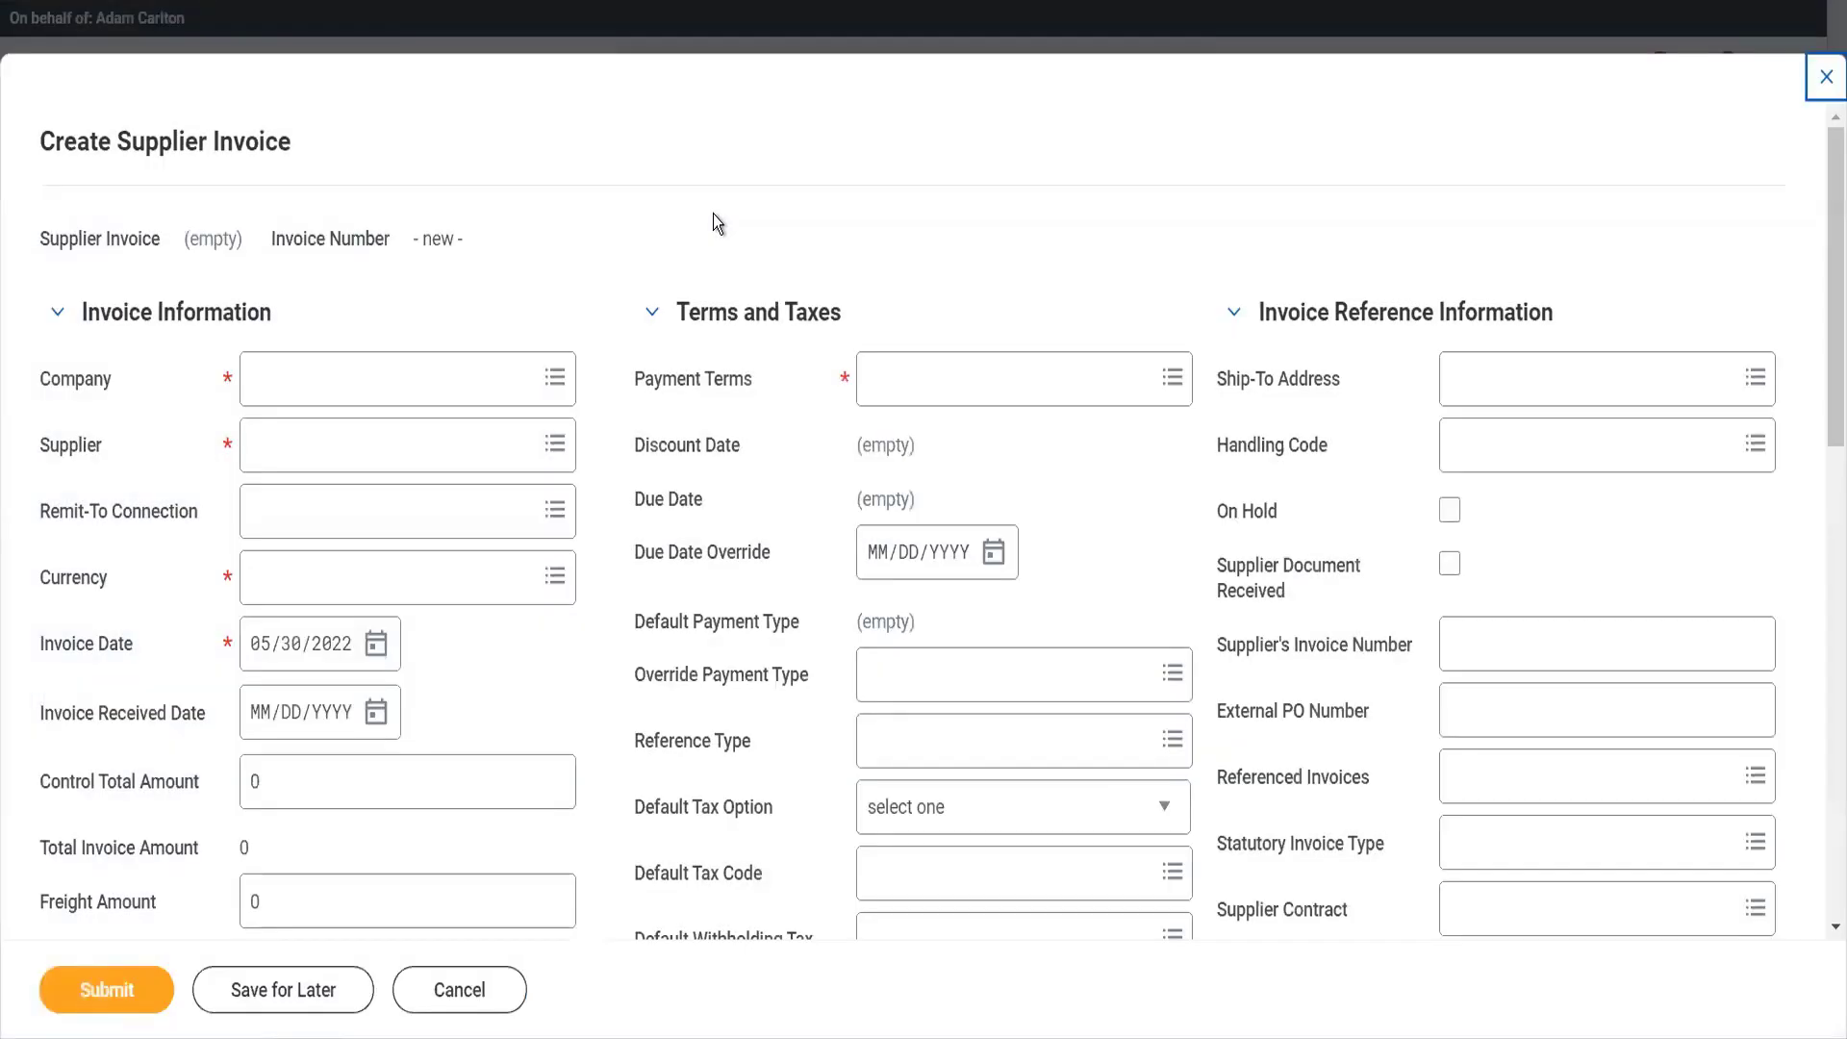
Set the invoice's company to Global Modern Services, Inc. (USA) and its supplier to Adani ports
click(441, 398)
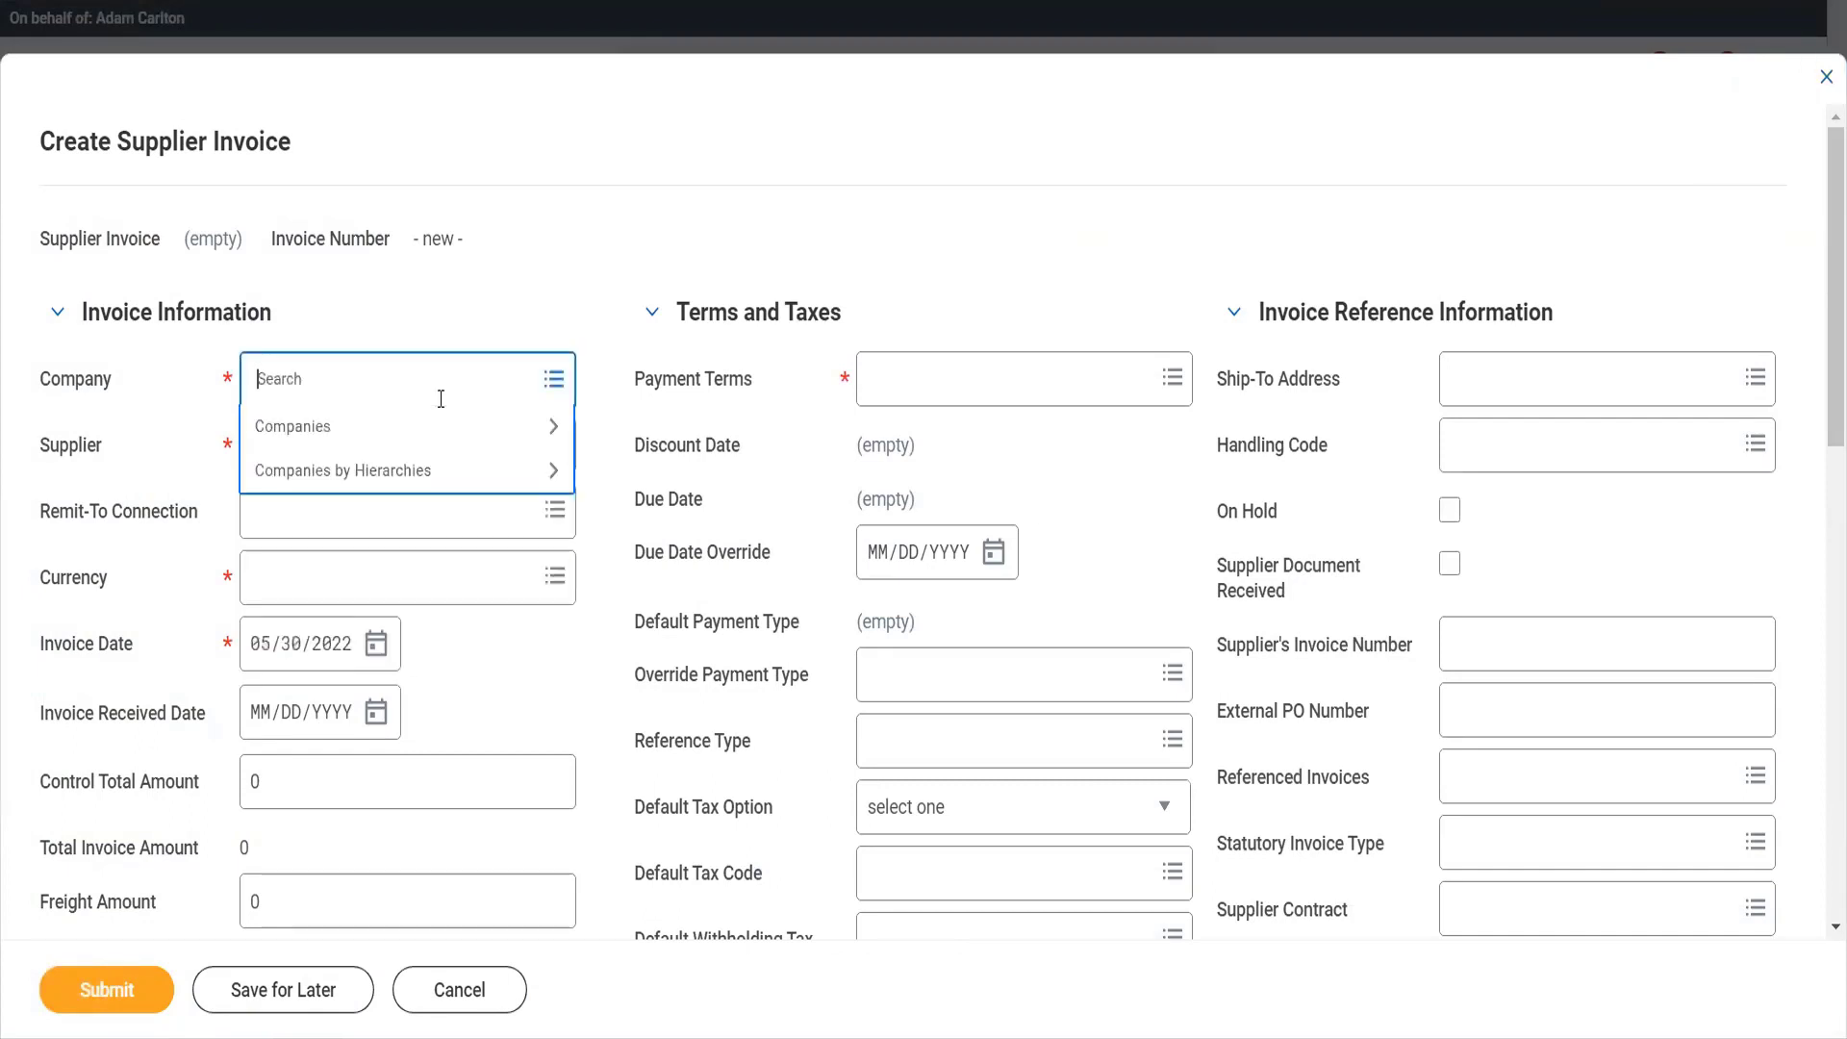
text(gms usa)
key(Return)
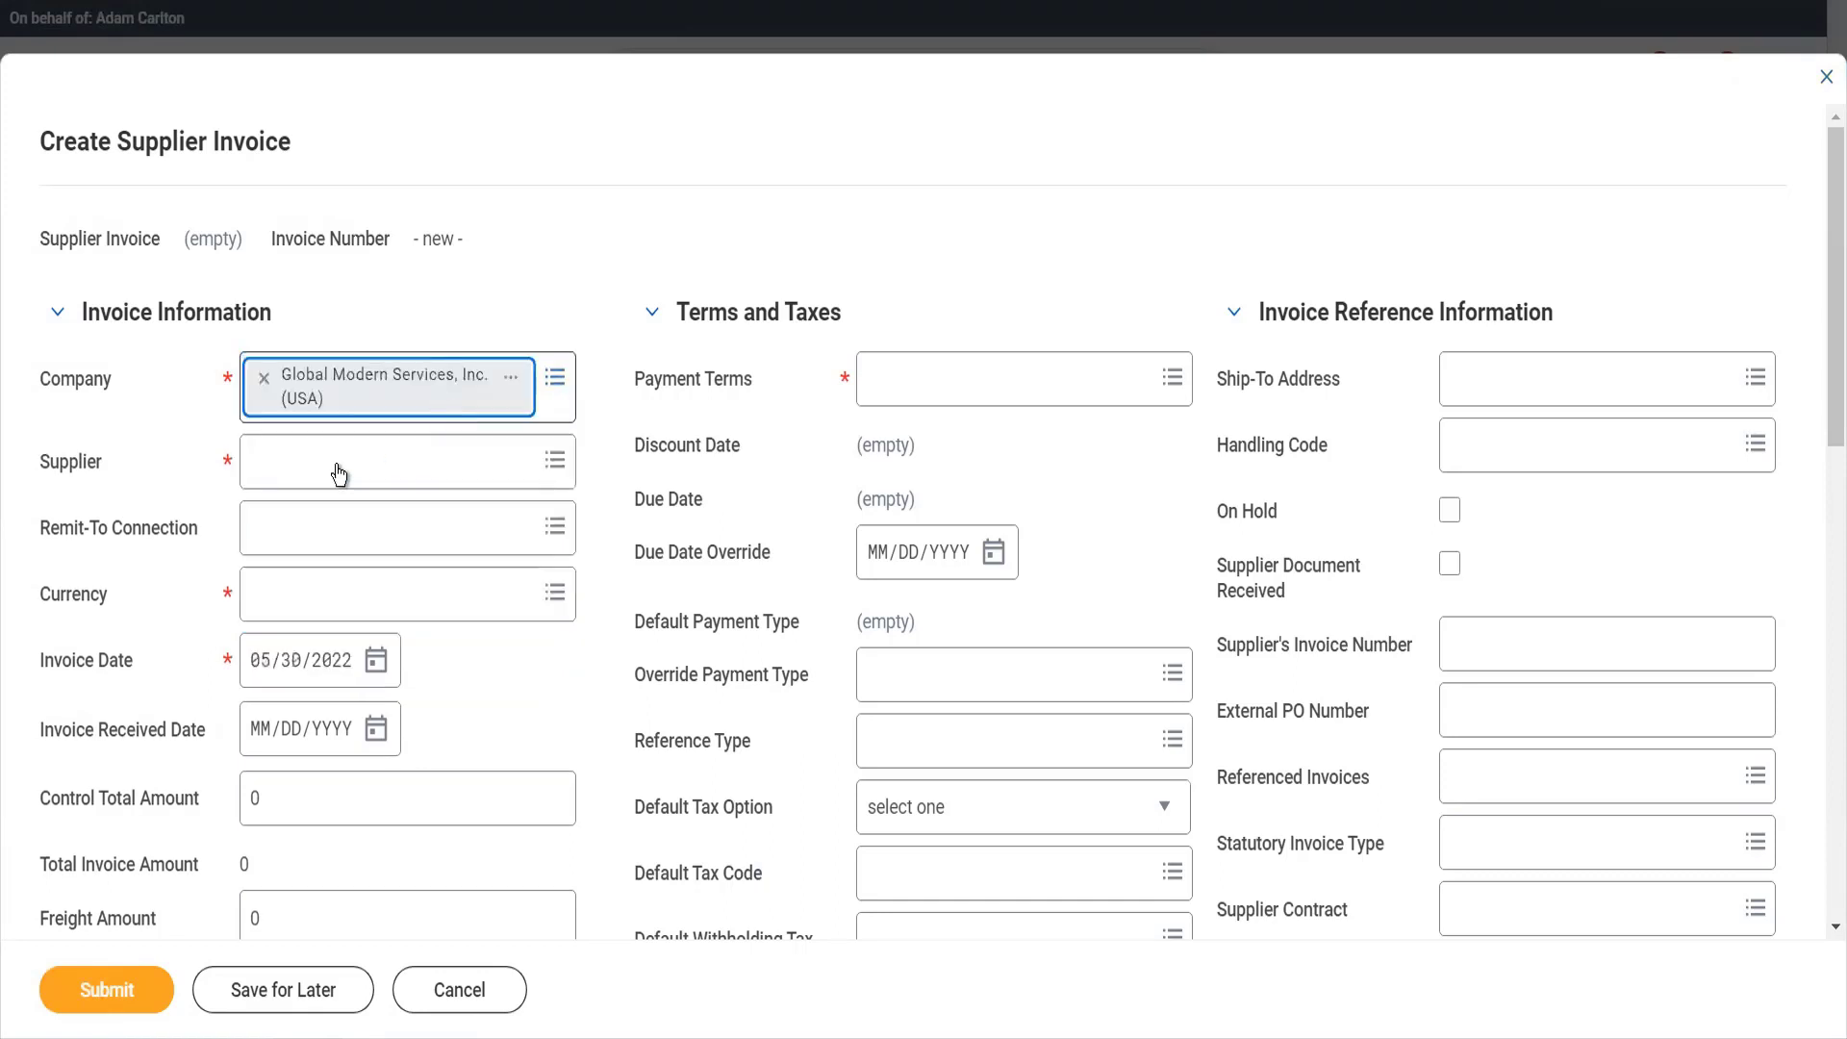
click(338, 472)
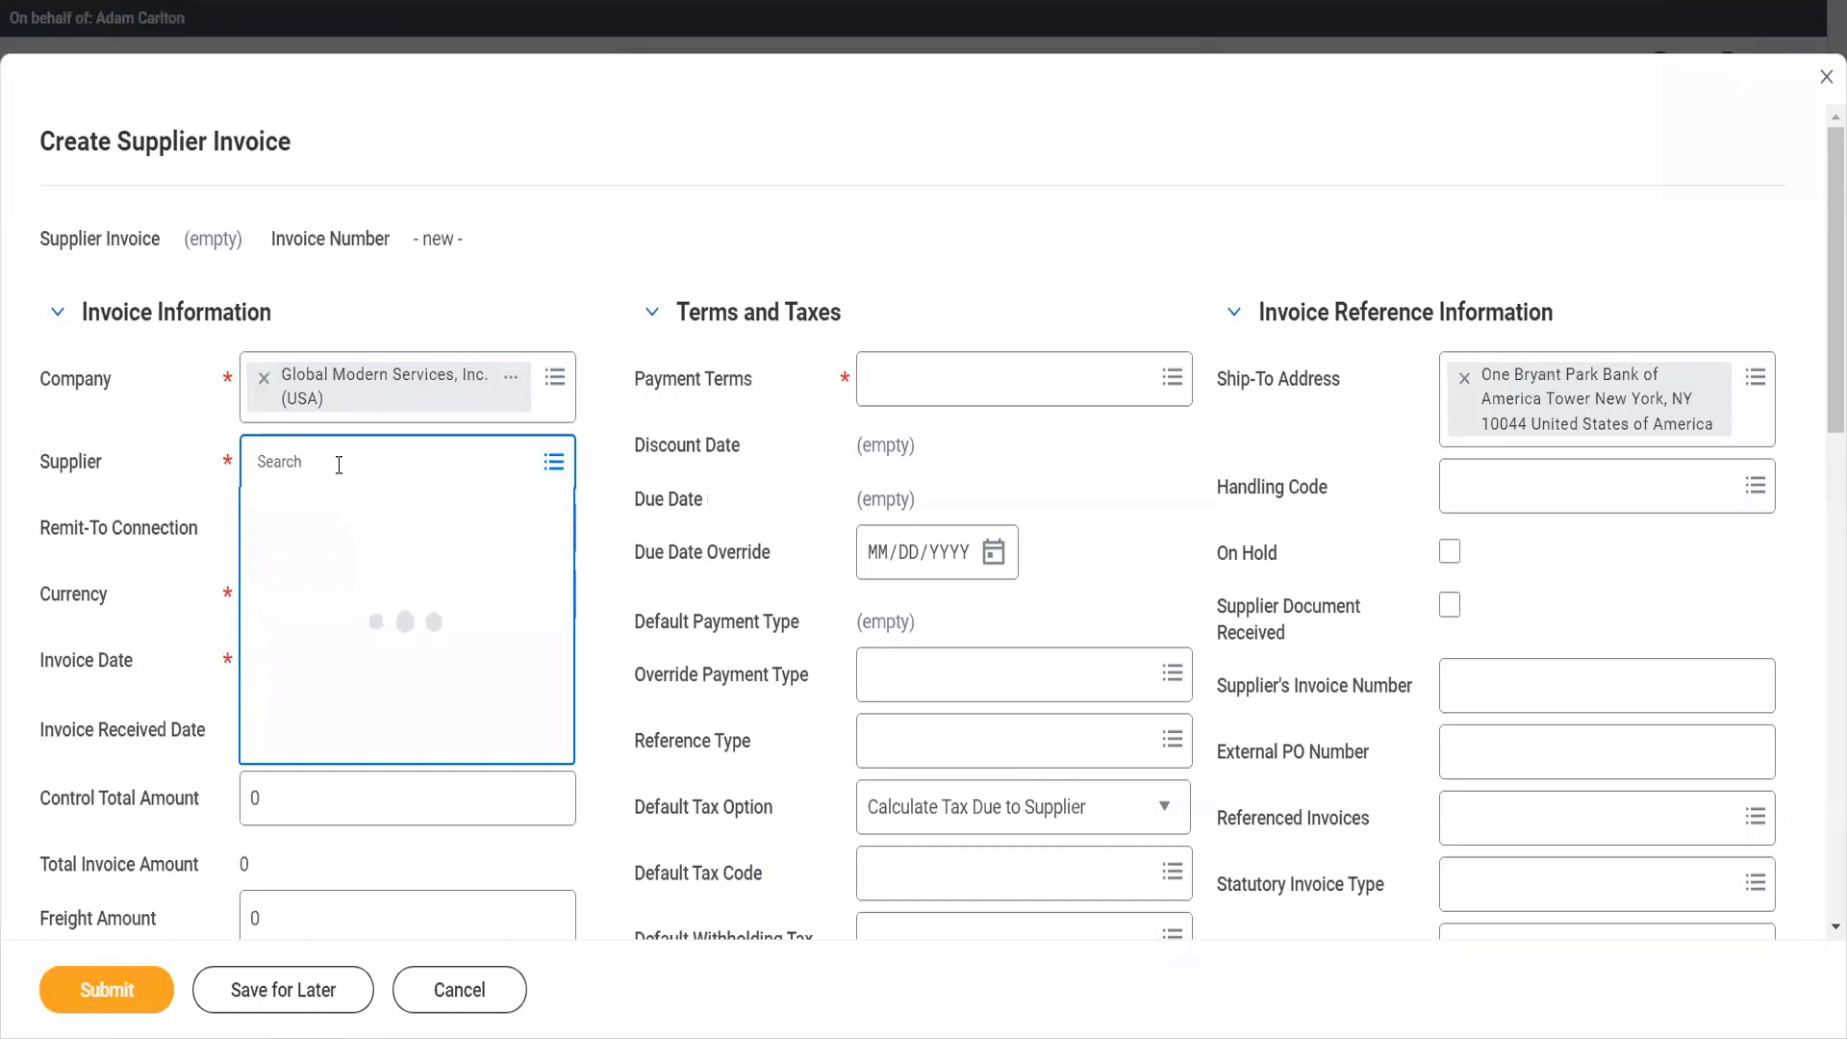
text(adani)
key(Return)
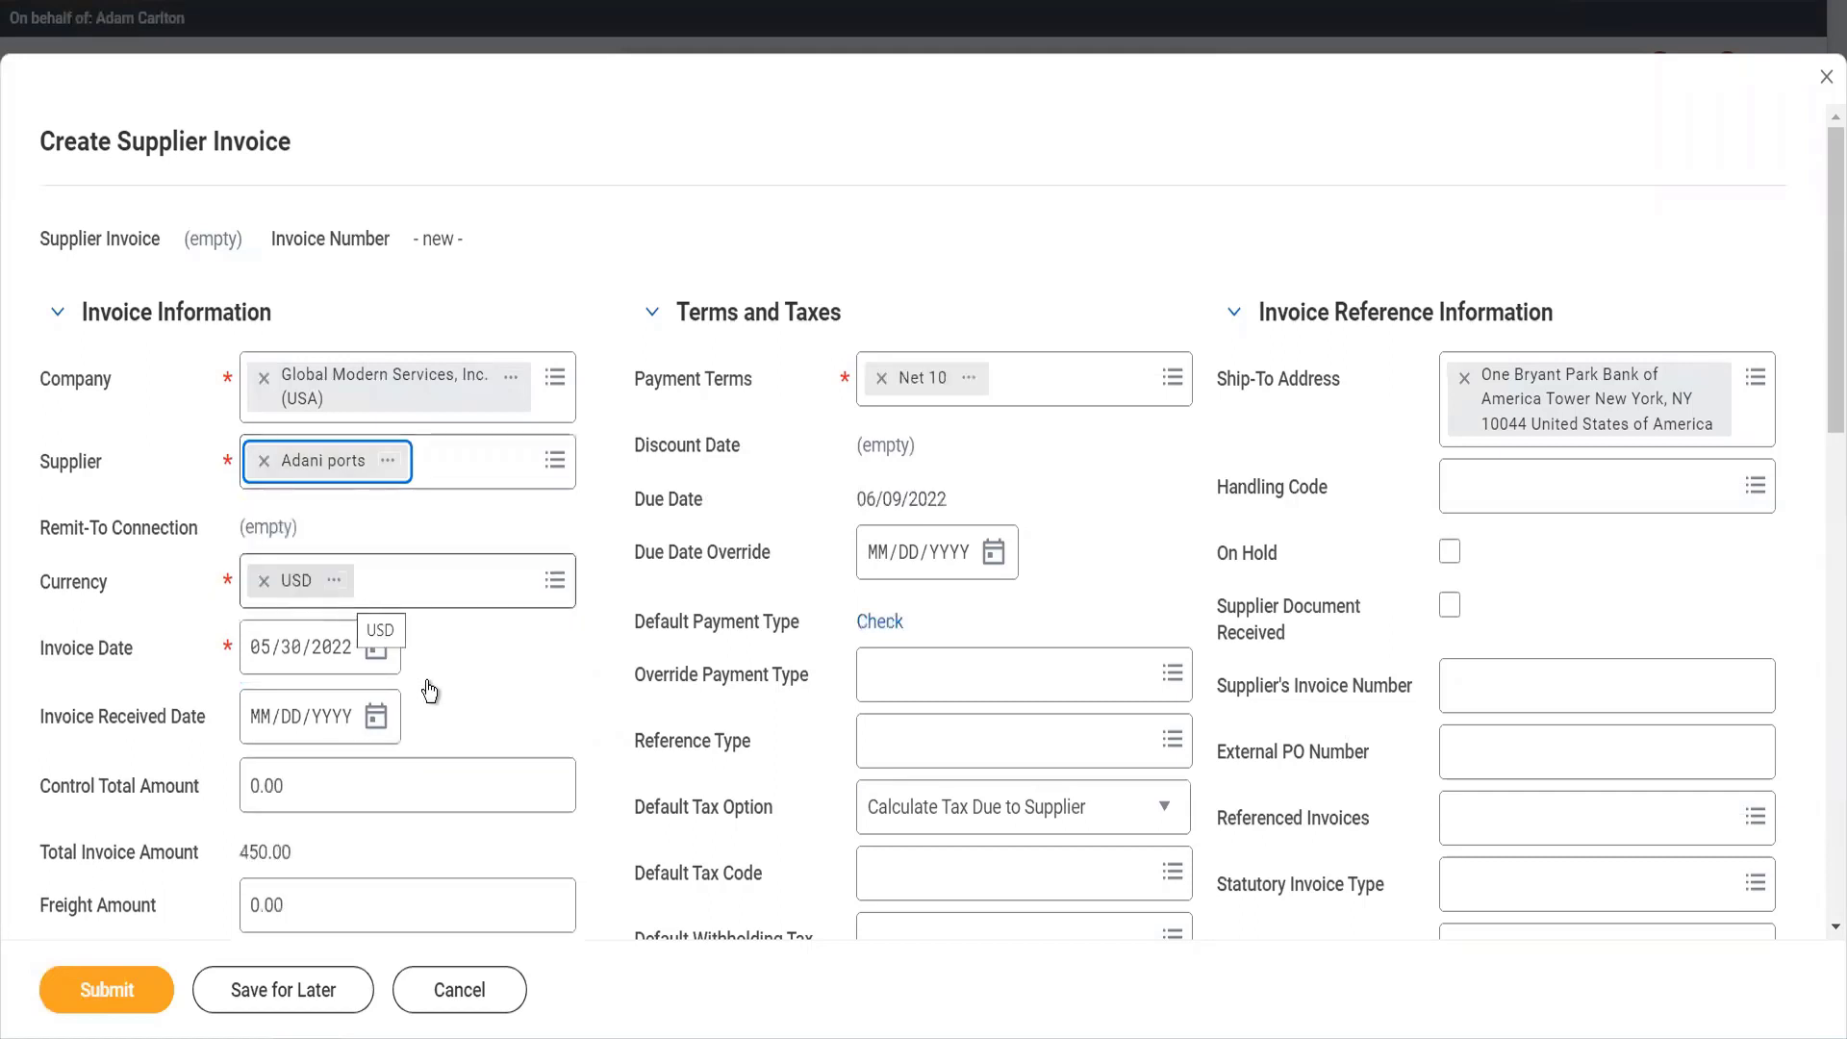
Set the invoice received date to 05/30/2022 and fill in the supplier's invoice number
click(378, 717)
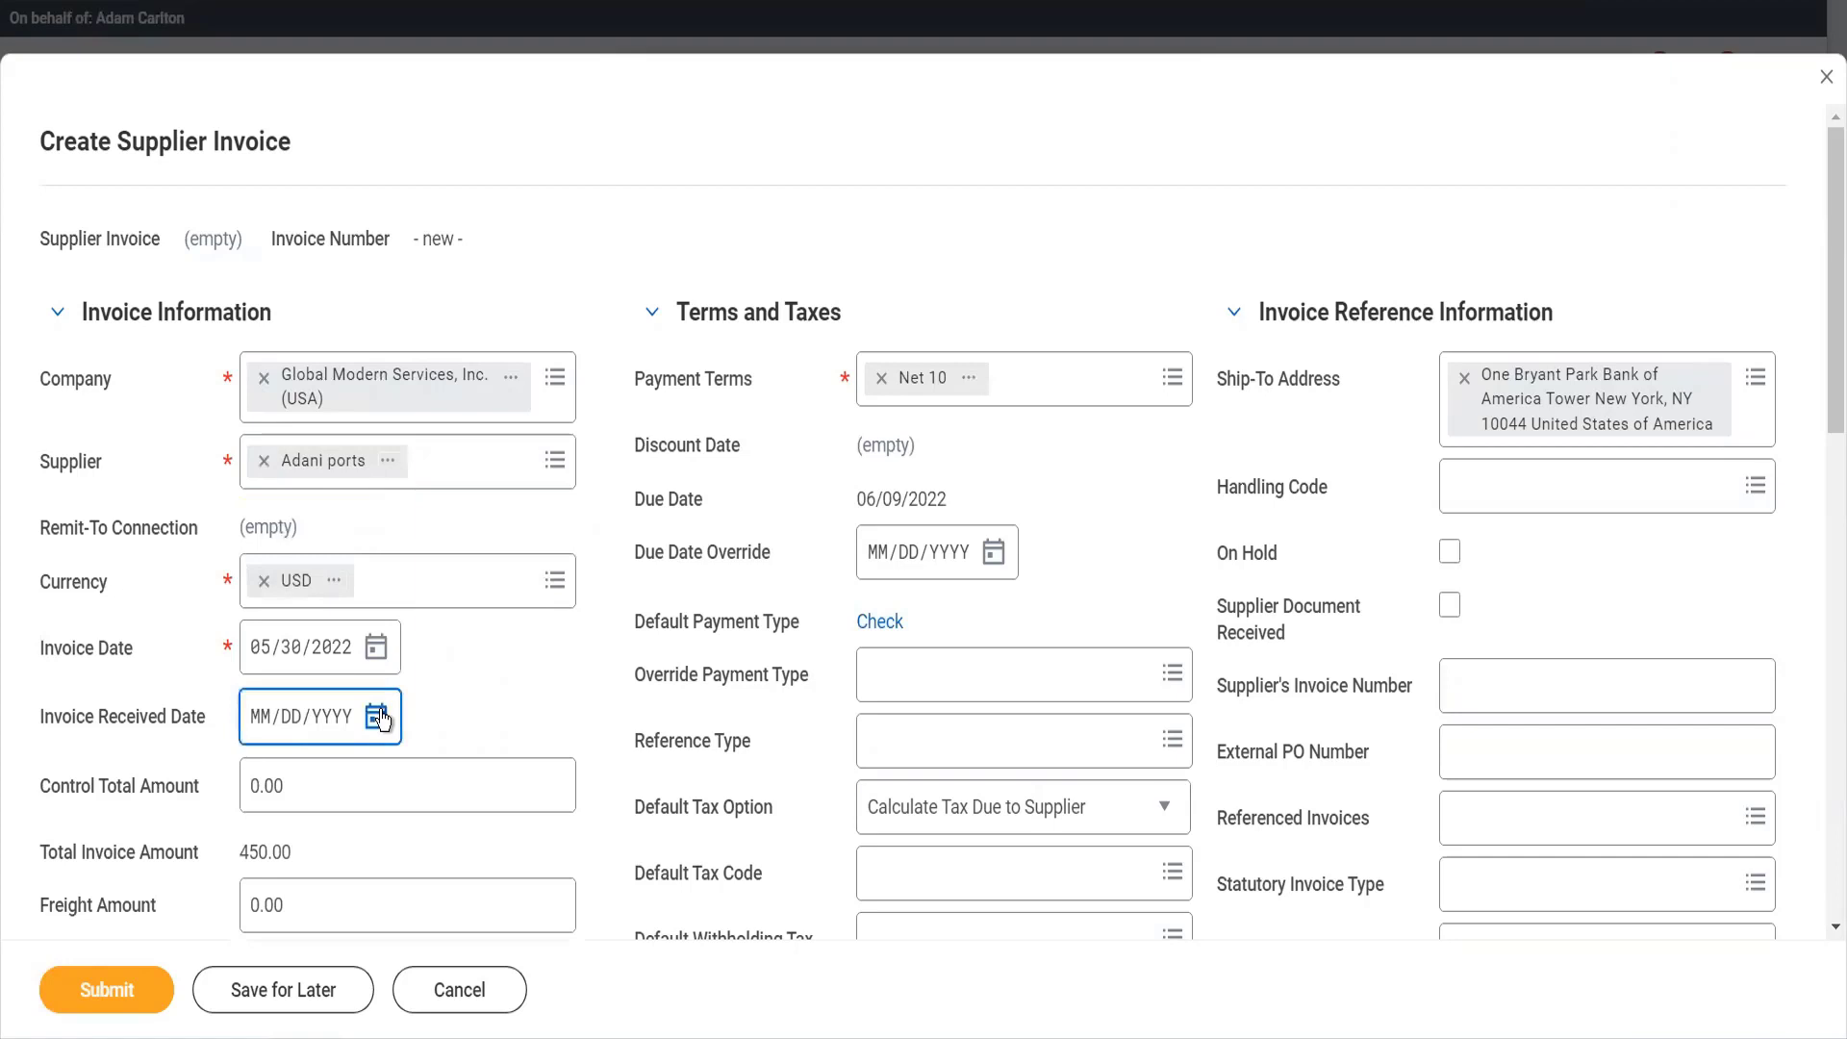
click(378, 717)
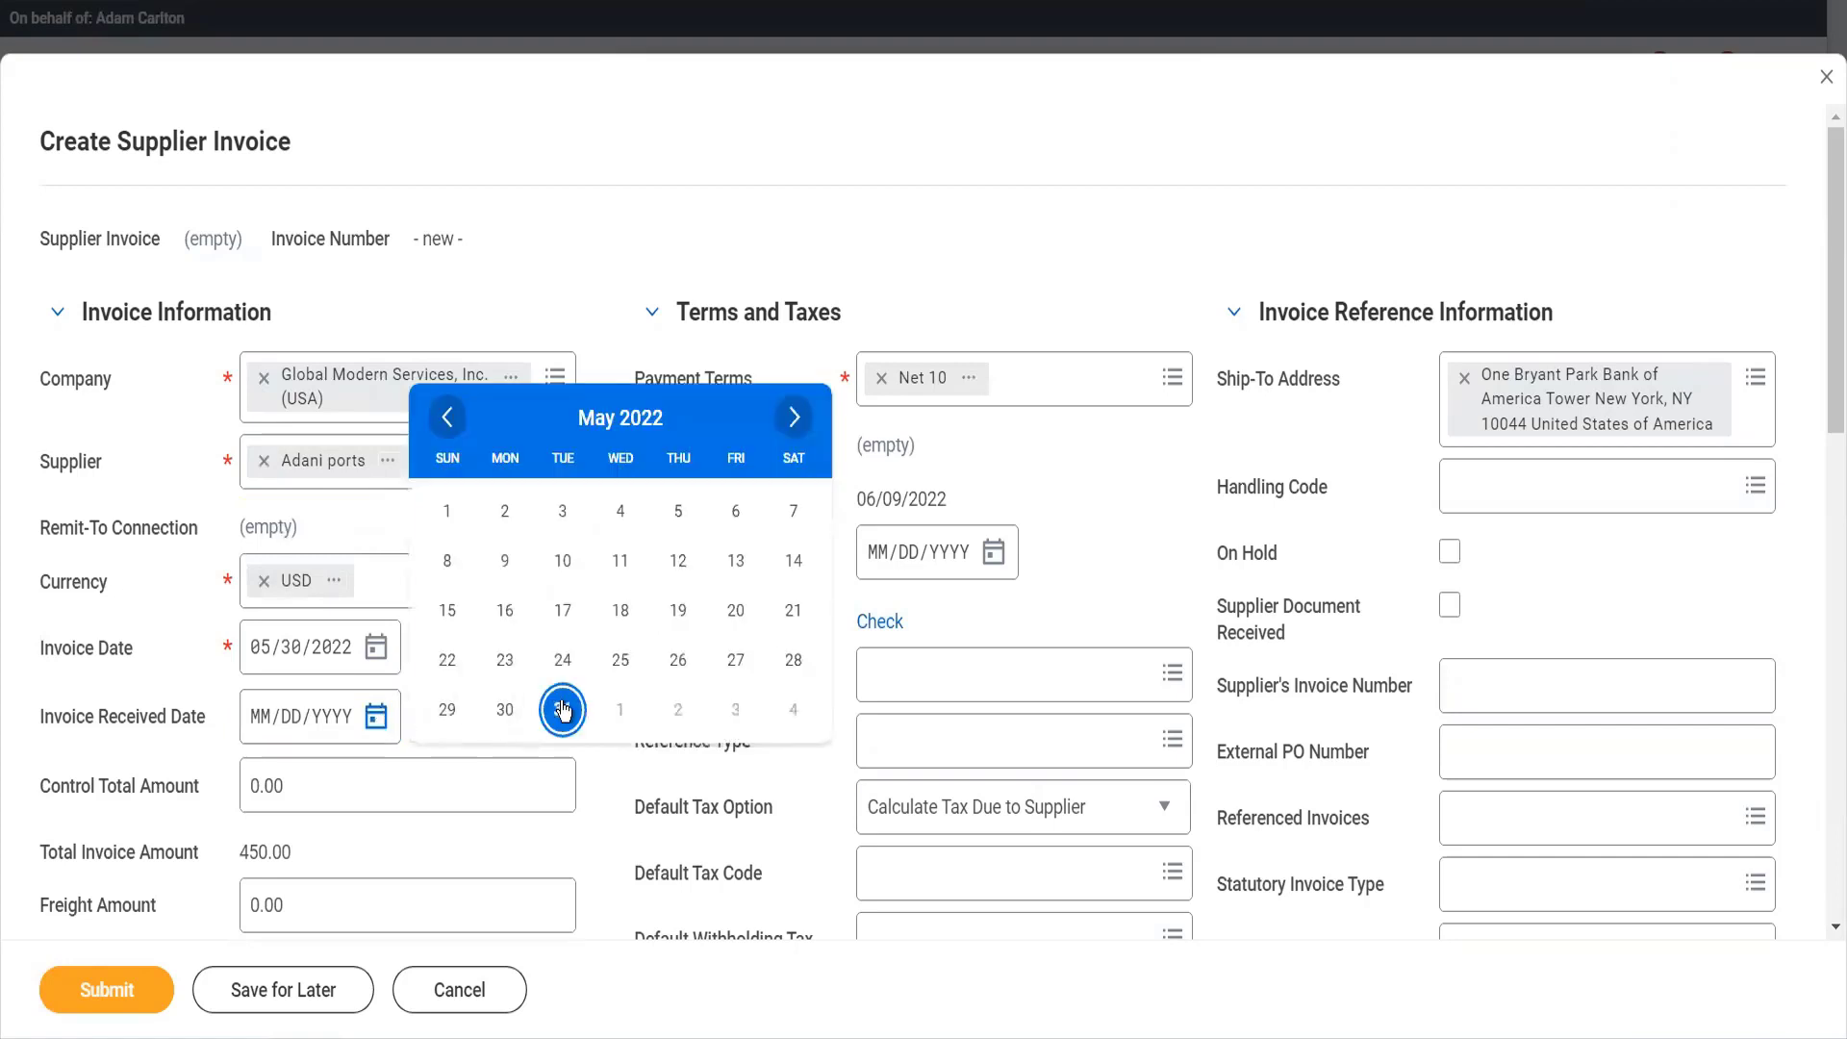
click(504, 710)
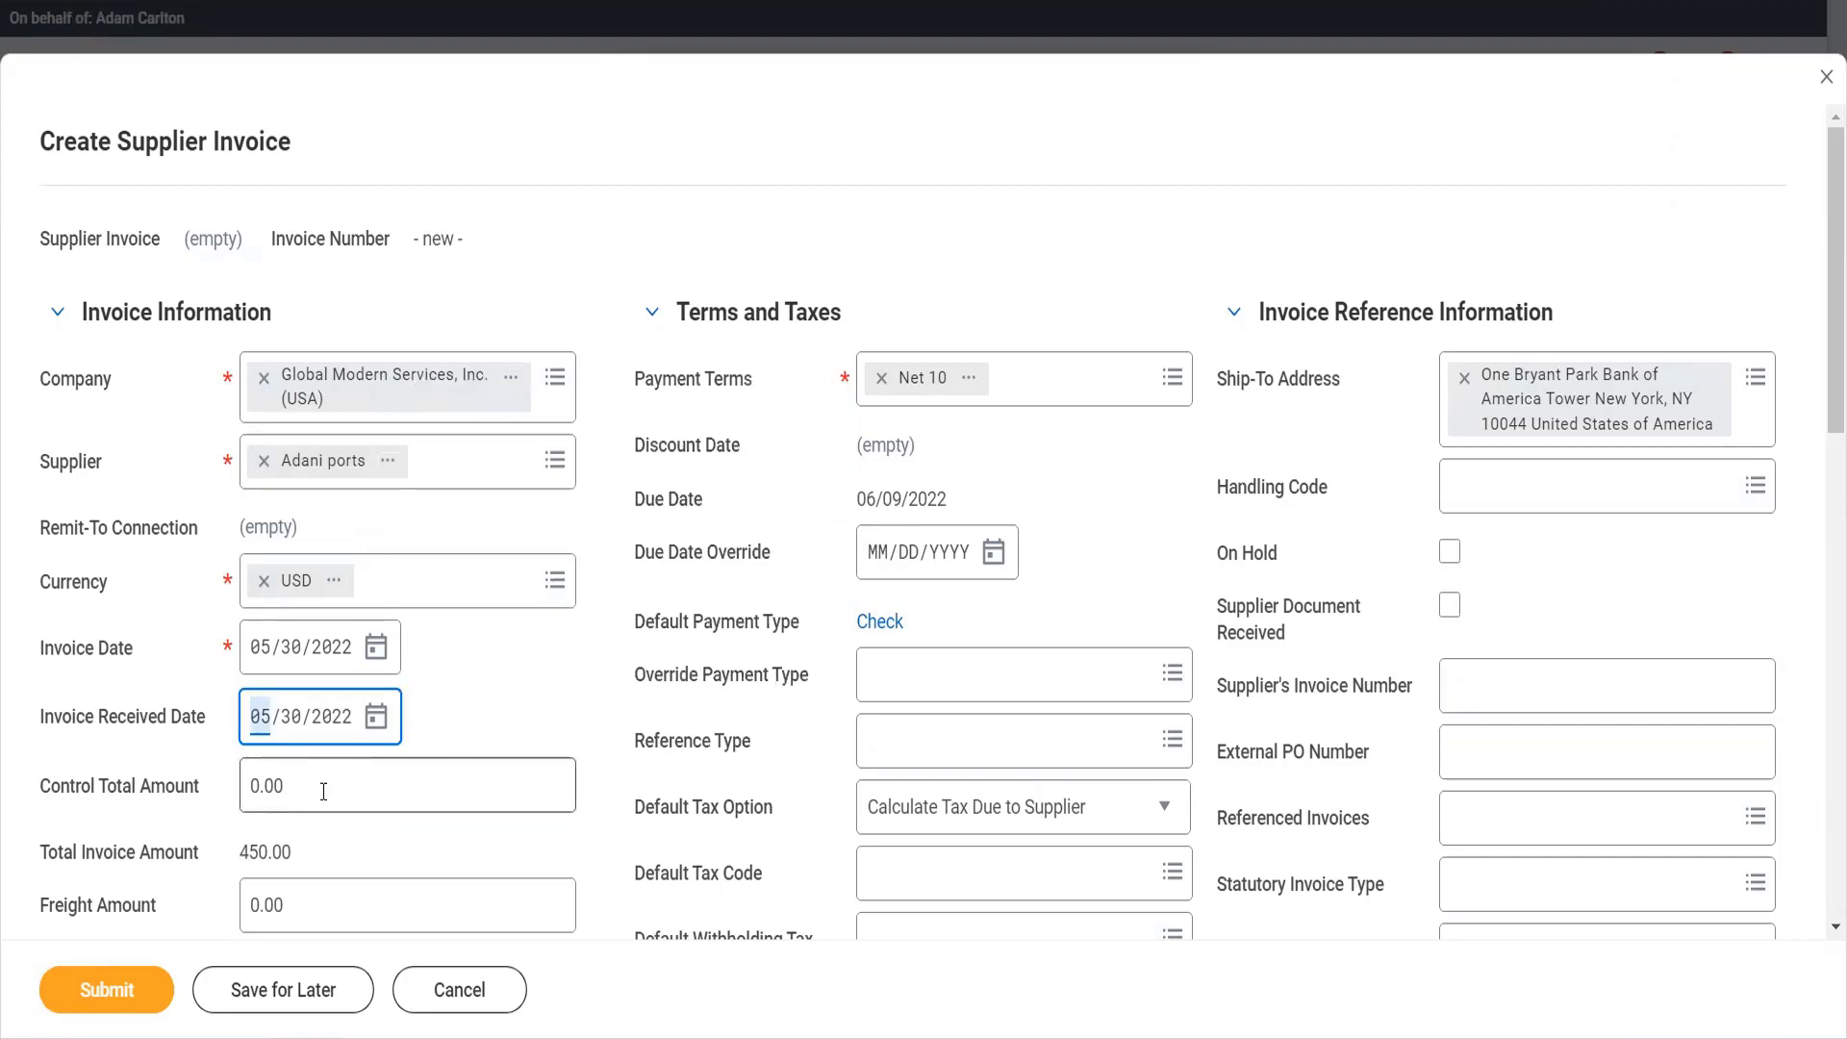
scroll(323, 791, down, 2)
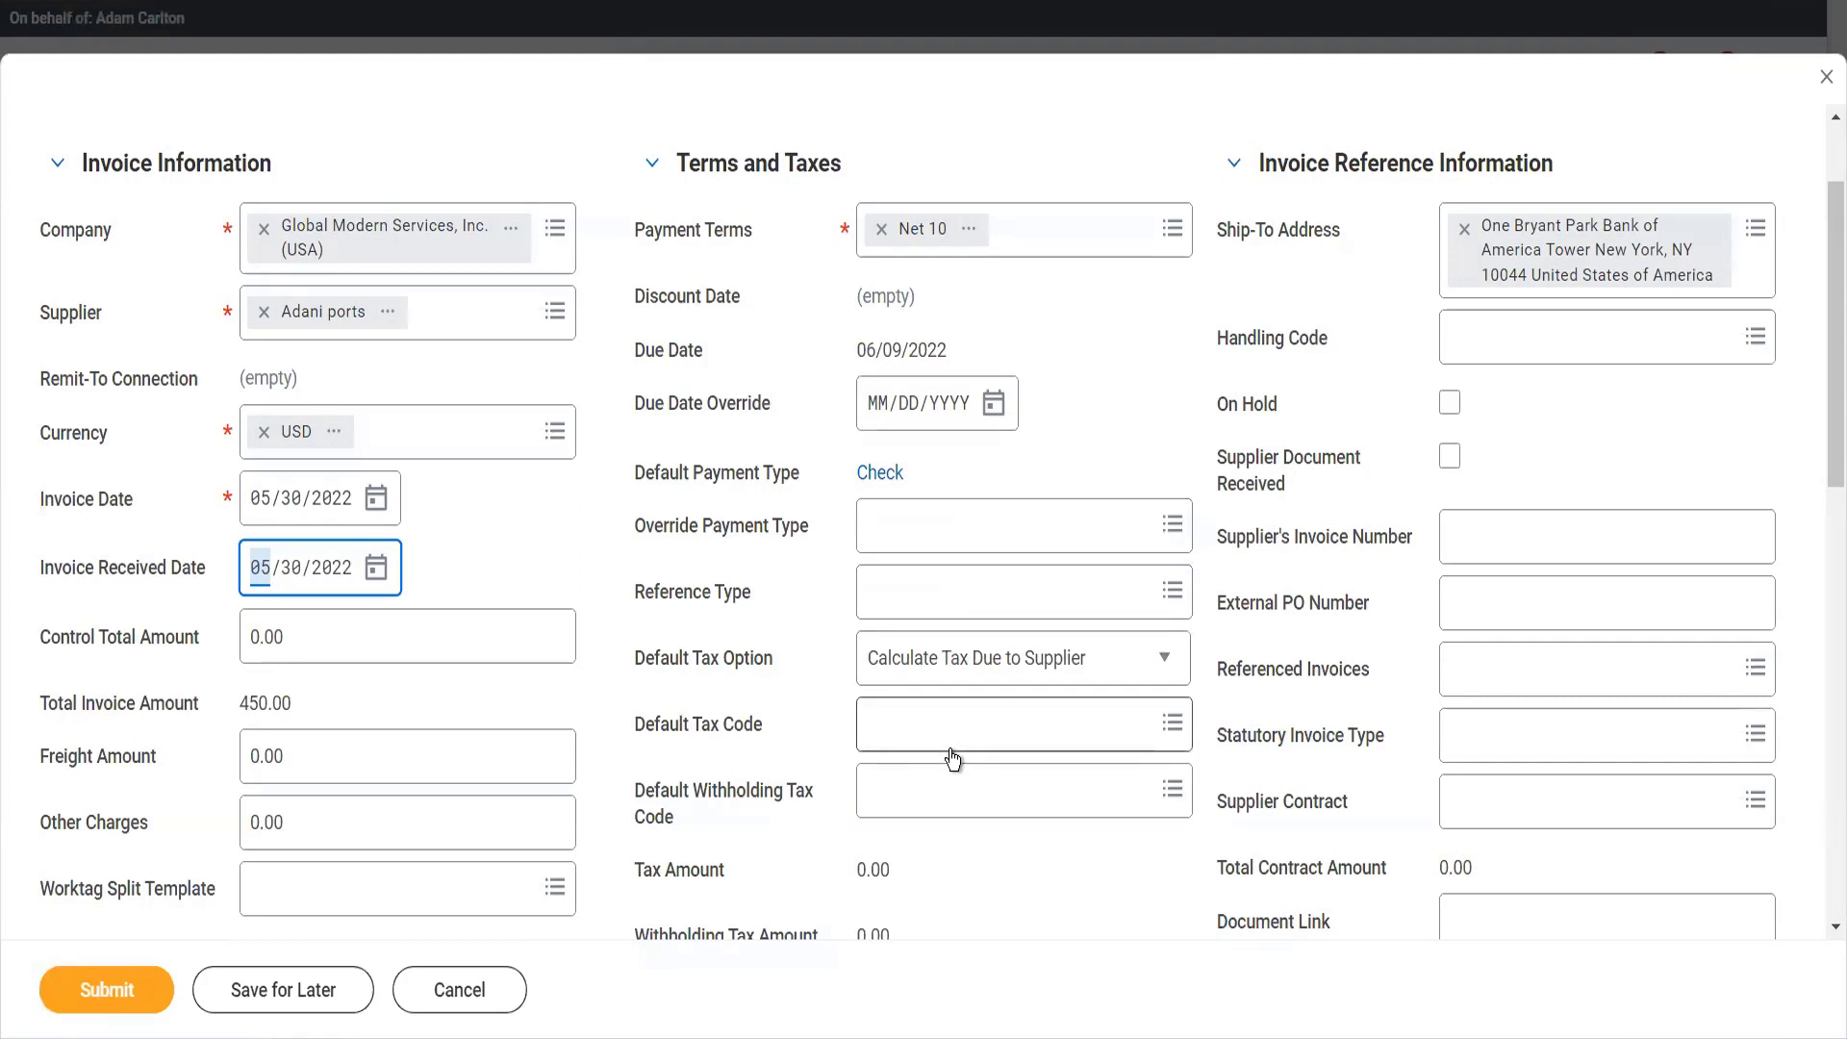
click(1495, 534)
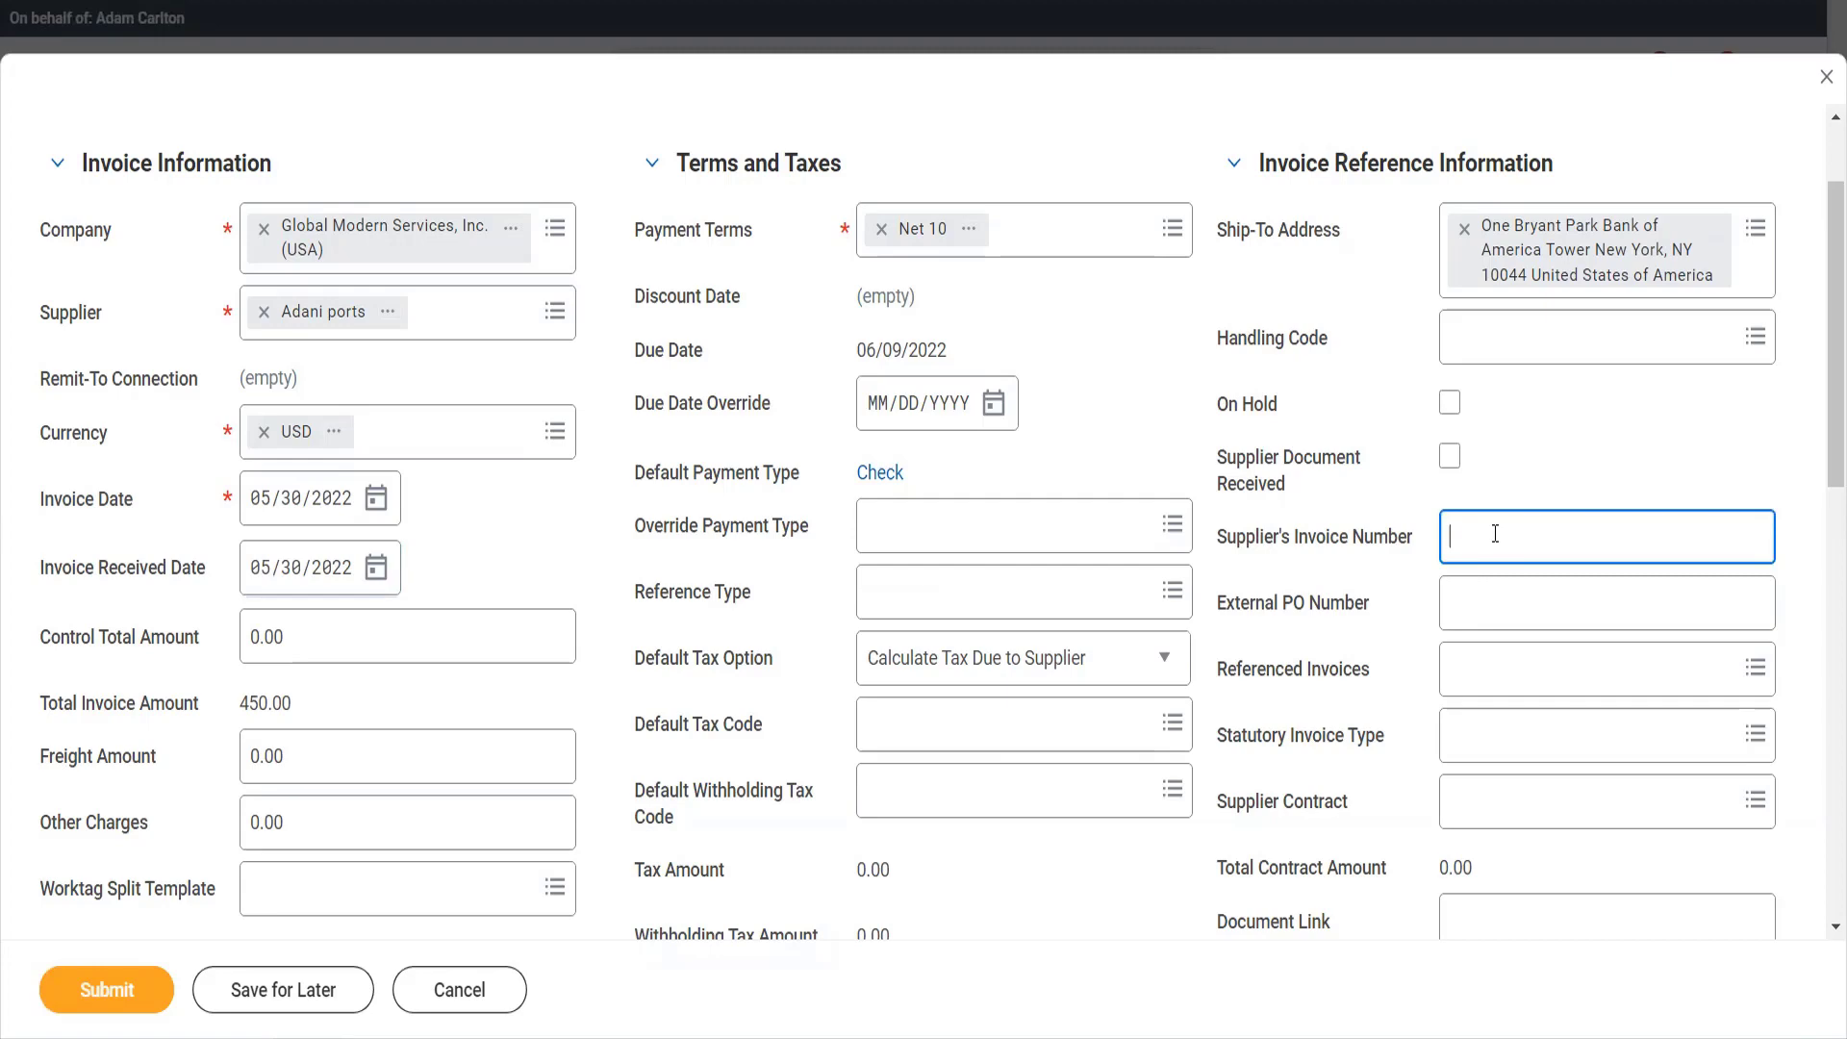
text(241525526)
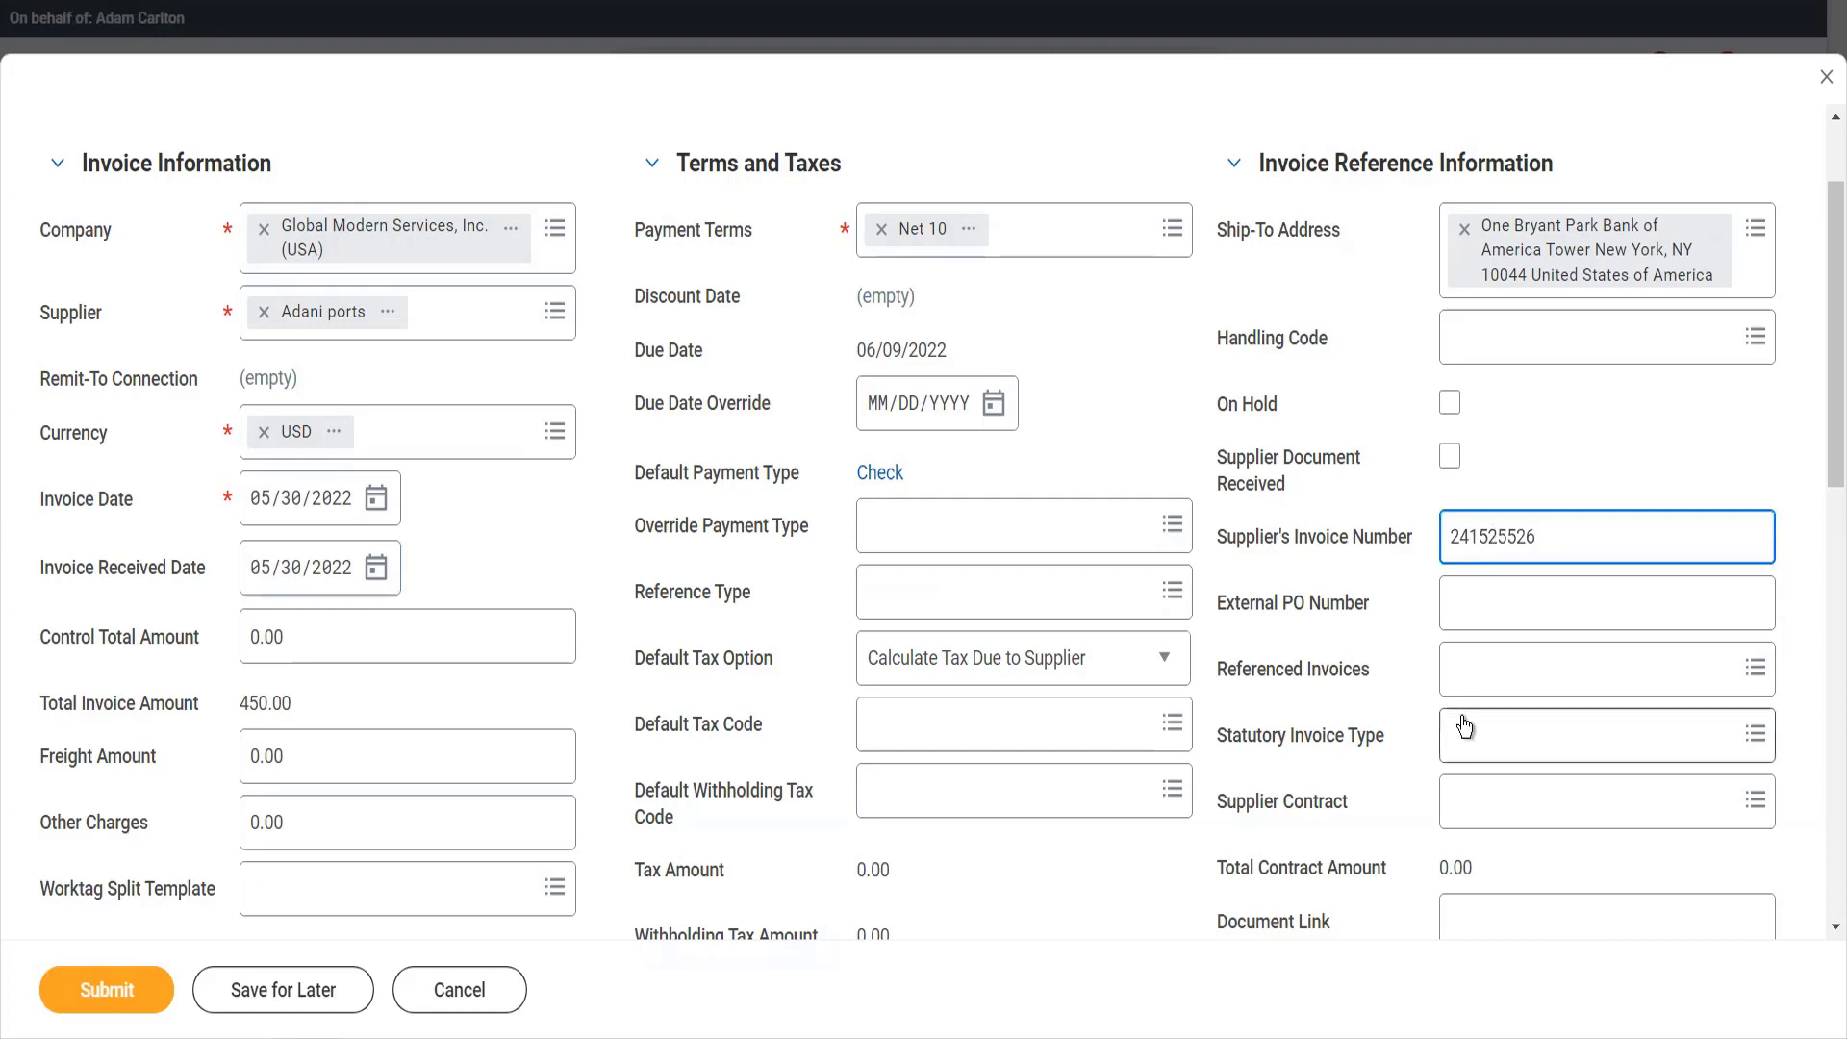
Replace the Desks item on the invoice line with Spider Lambo
scroll(1464, 727, down, 2)
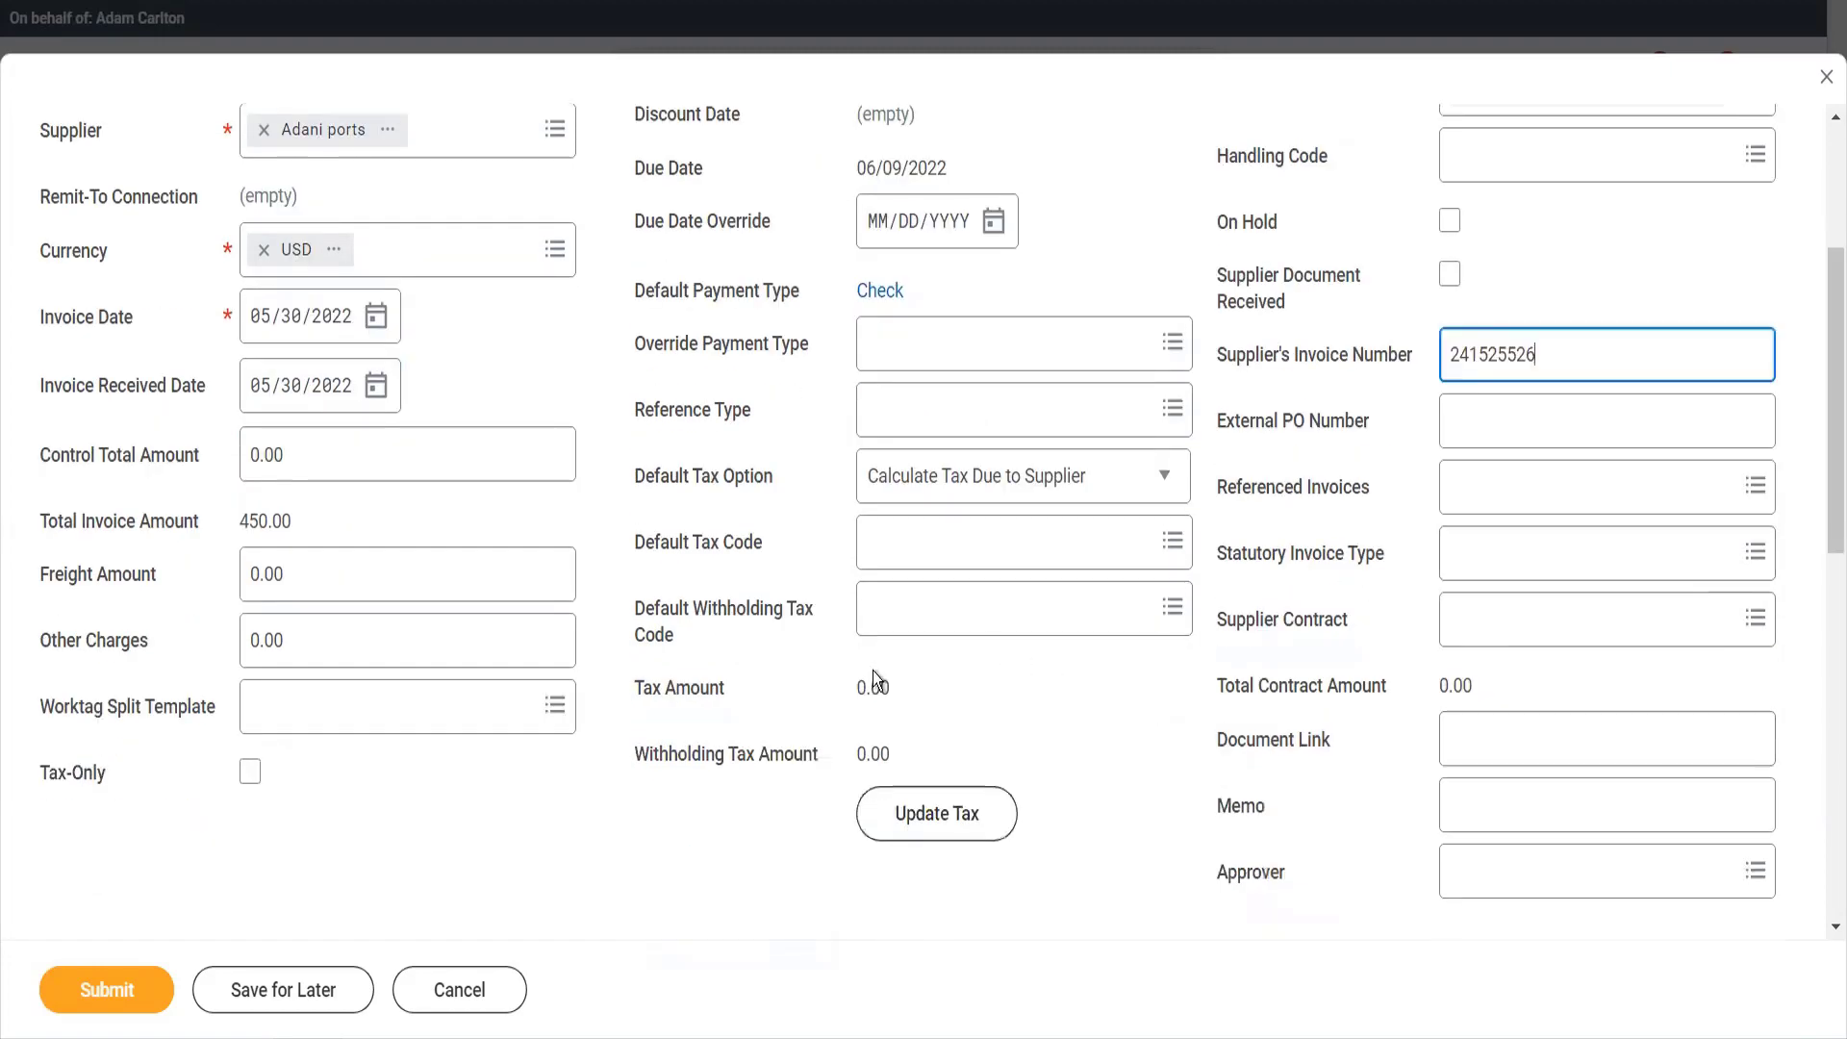
scroll(548, 734, down, 6)
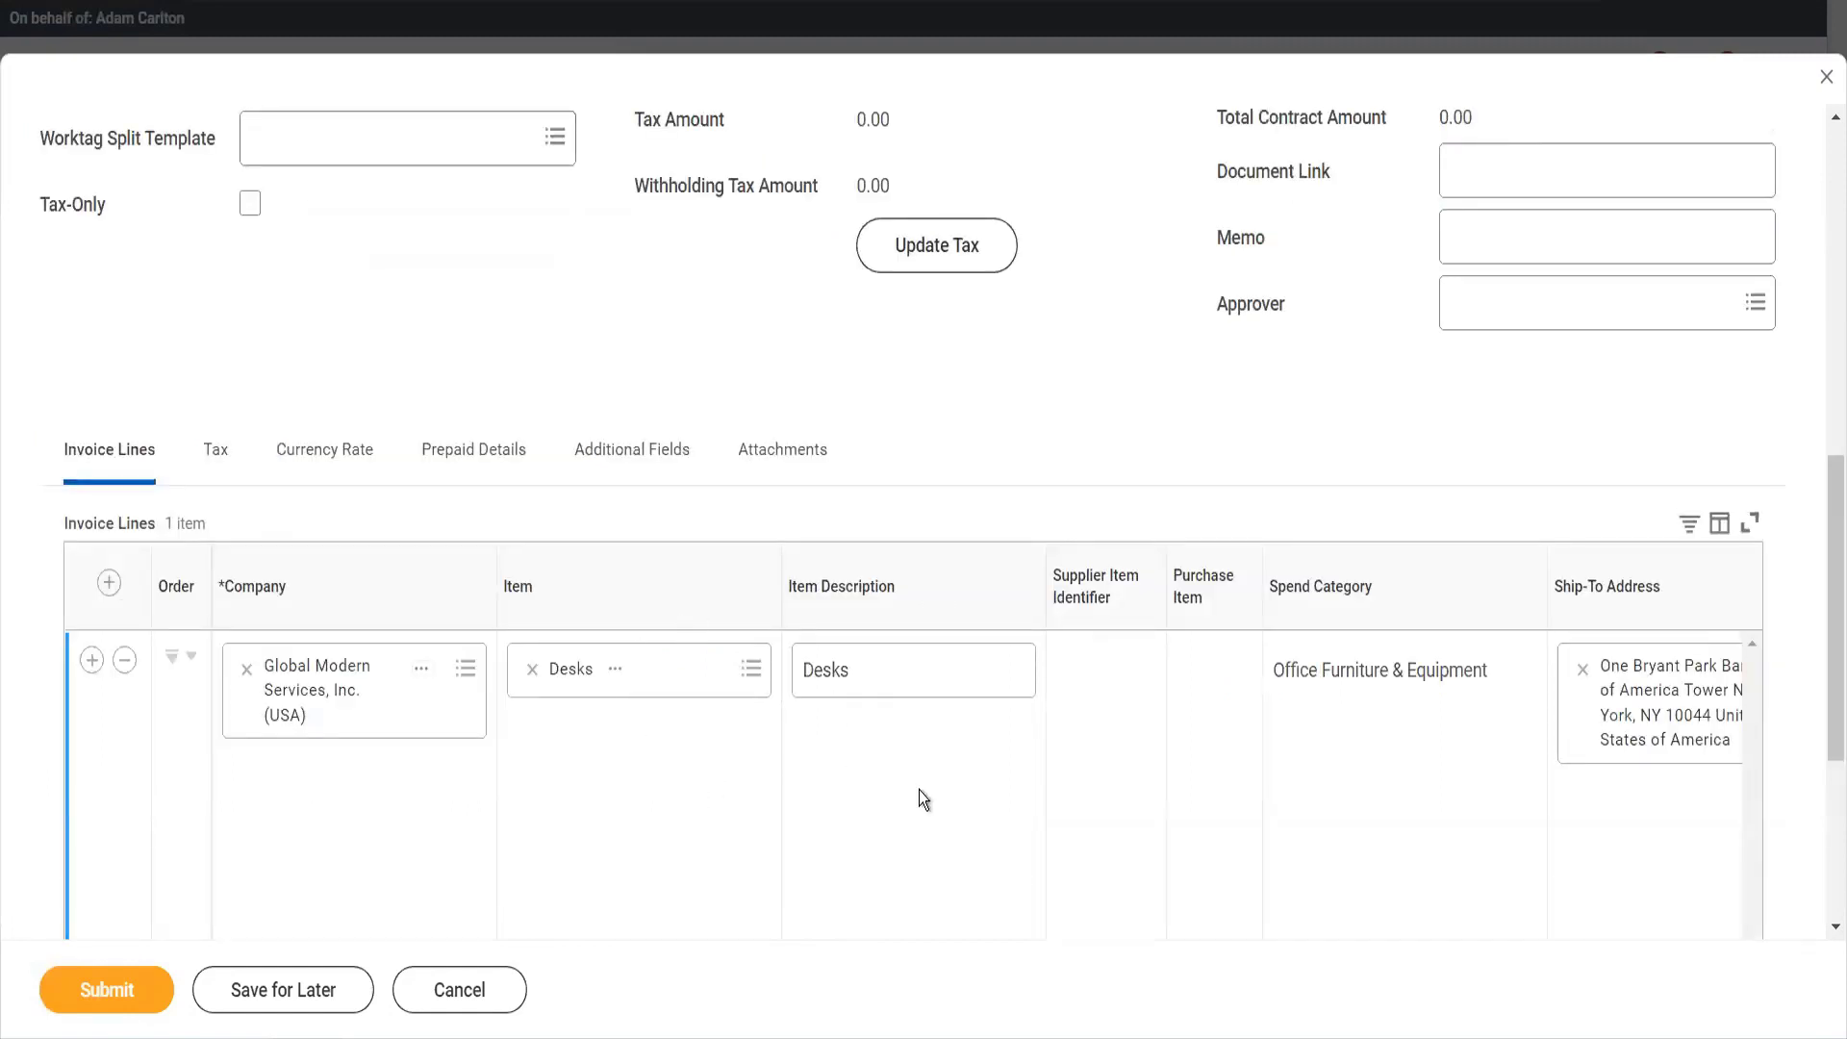
click(532, 670)
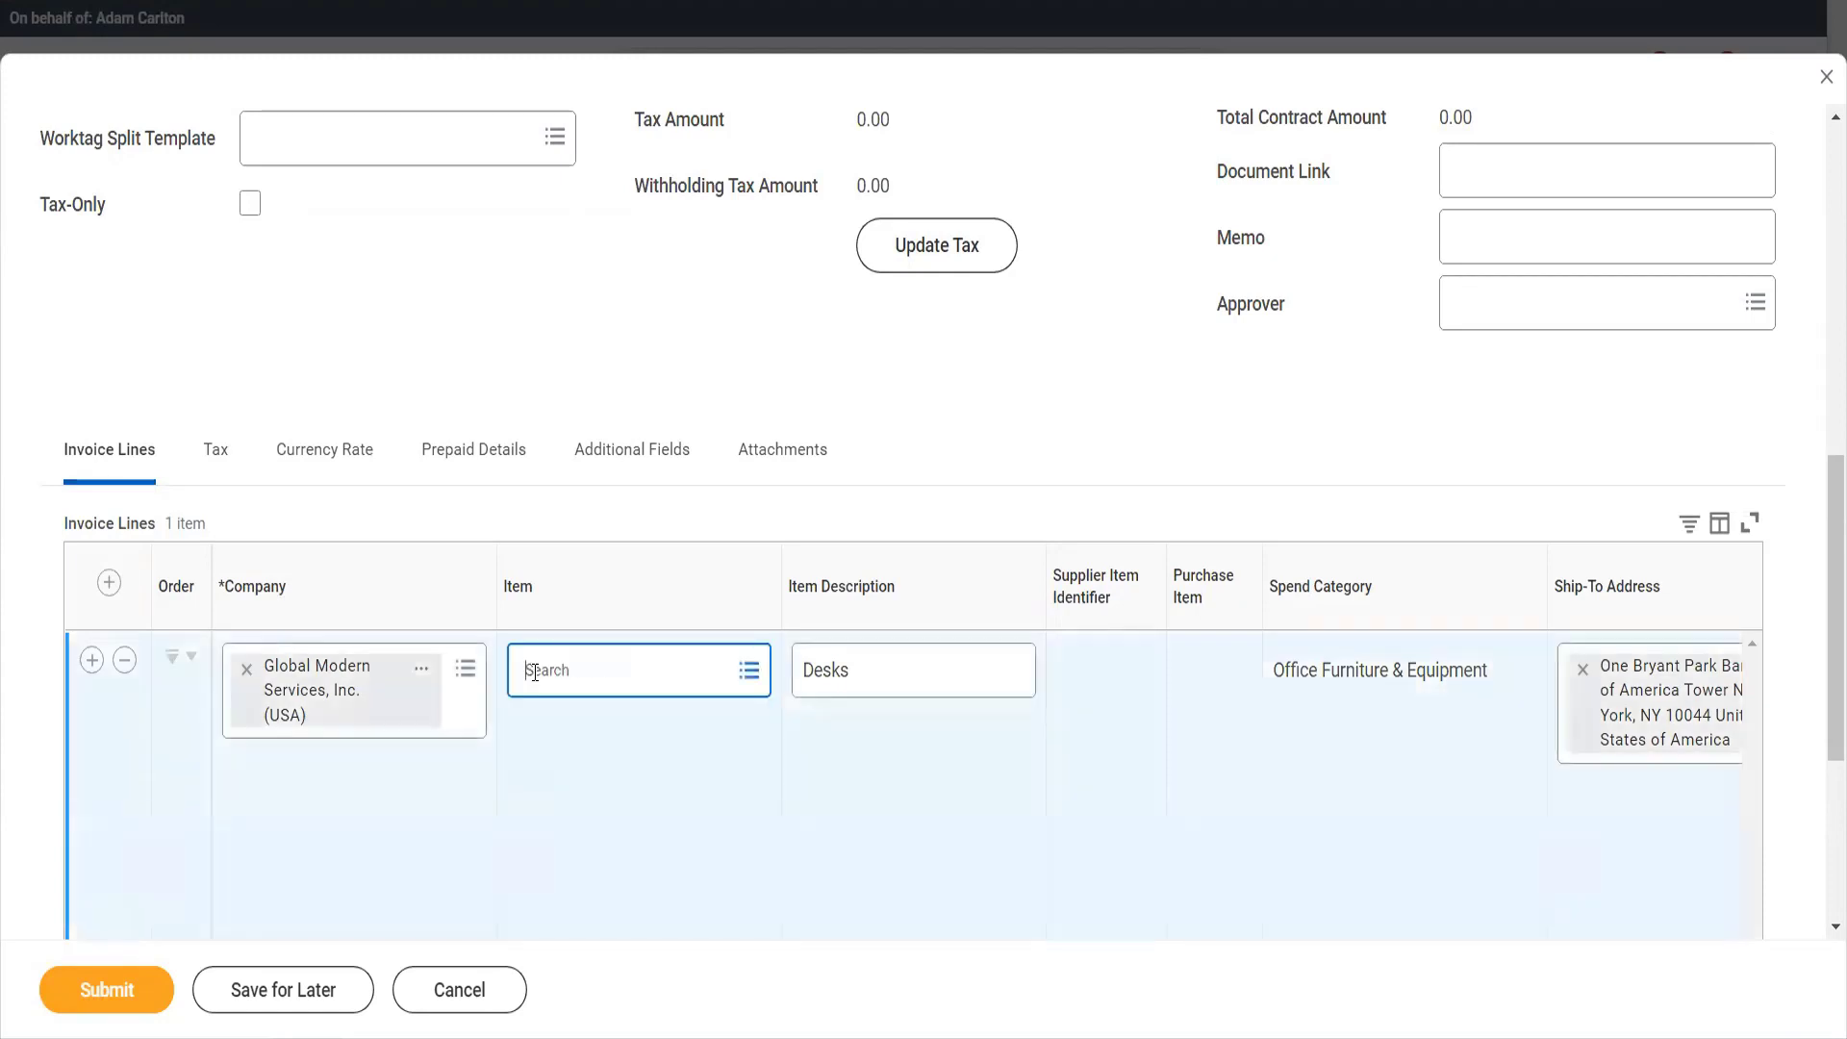
text(spider)
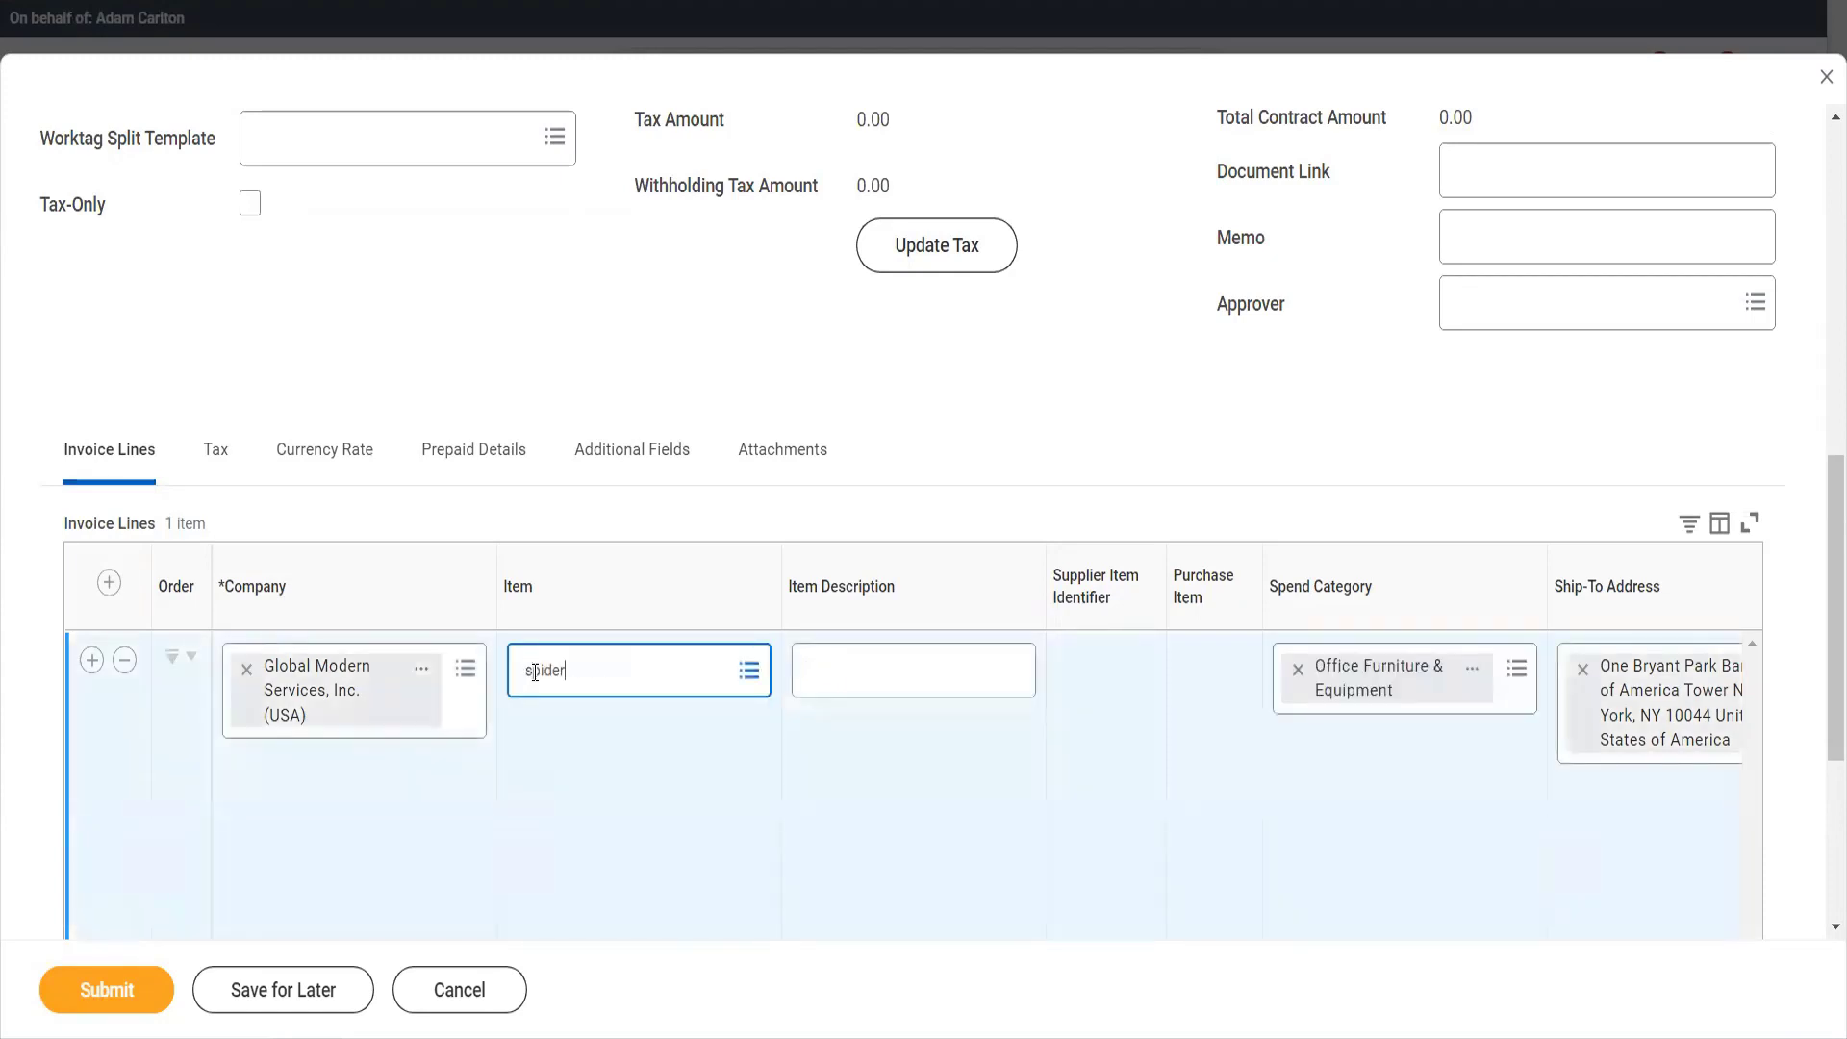
key(Return)
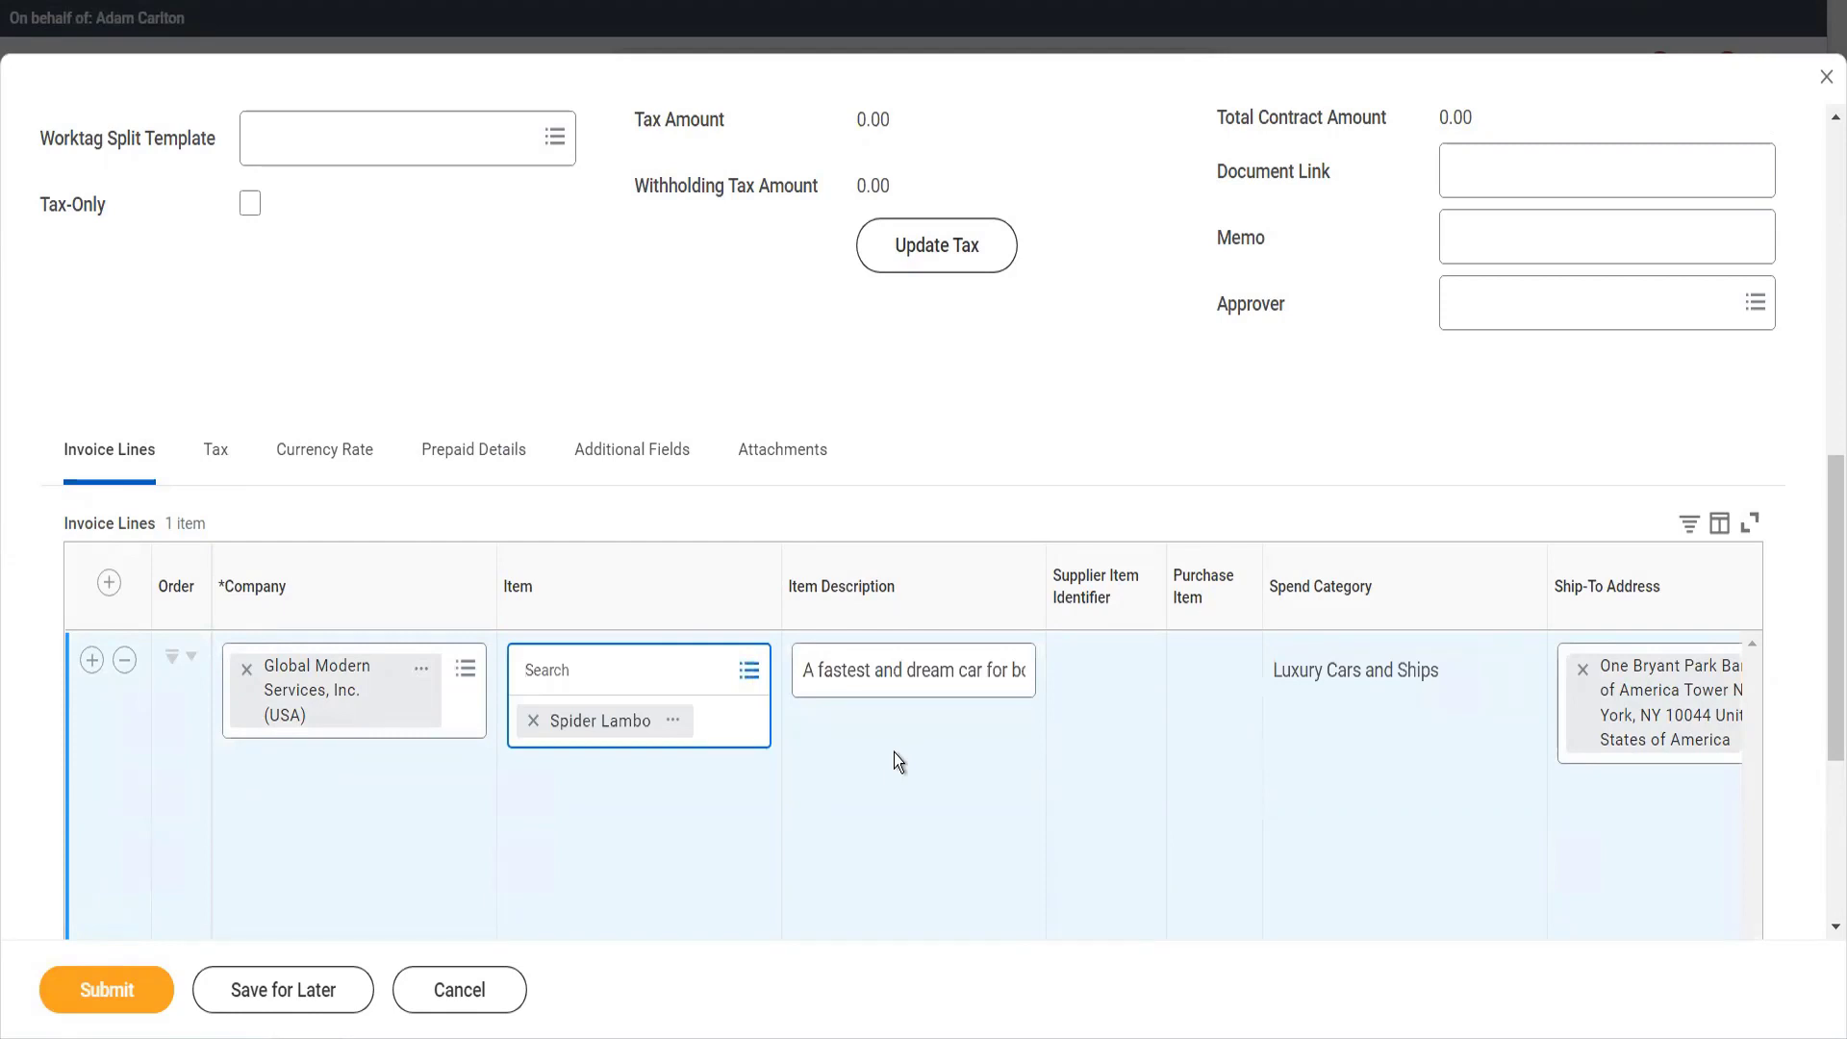
scroll(893, 752, right, 5)
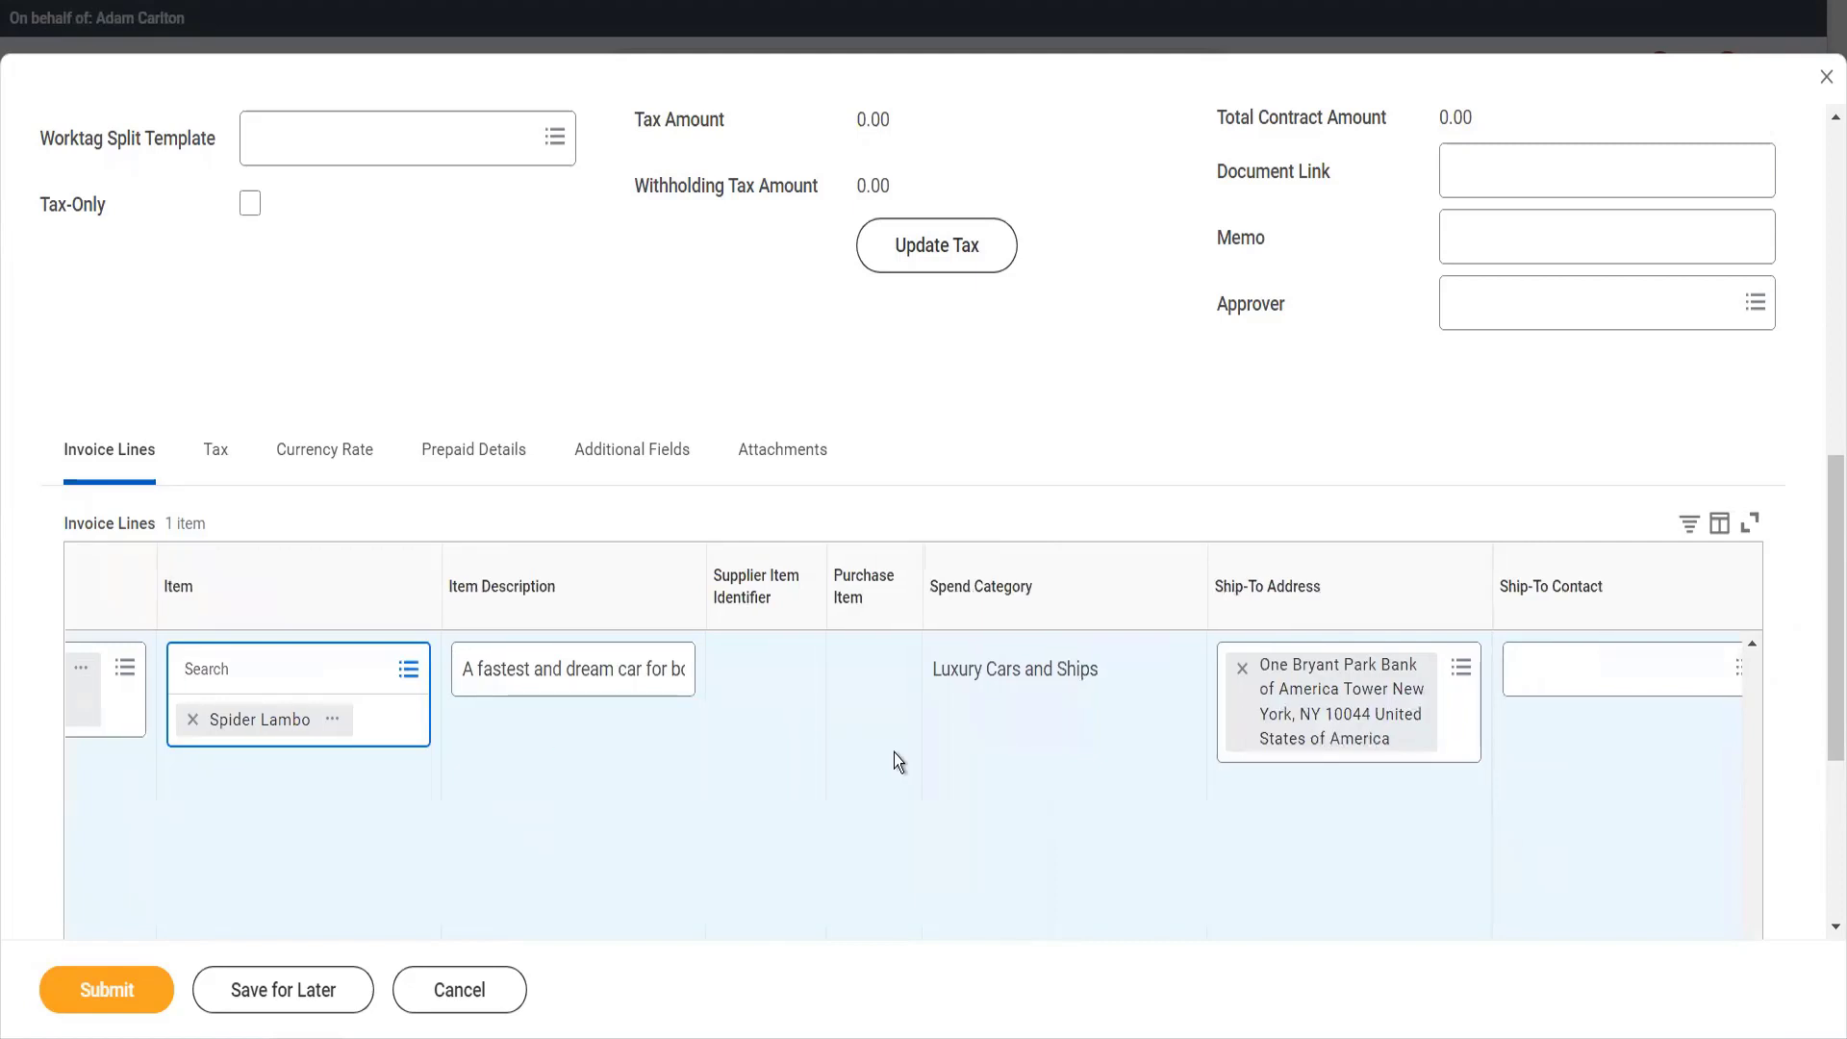
Remove Taxable Sales from the Spider Lambo invoice line's tax applicability
scroll(893, 753, right, 9)
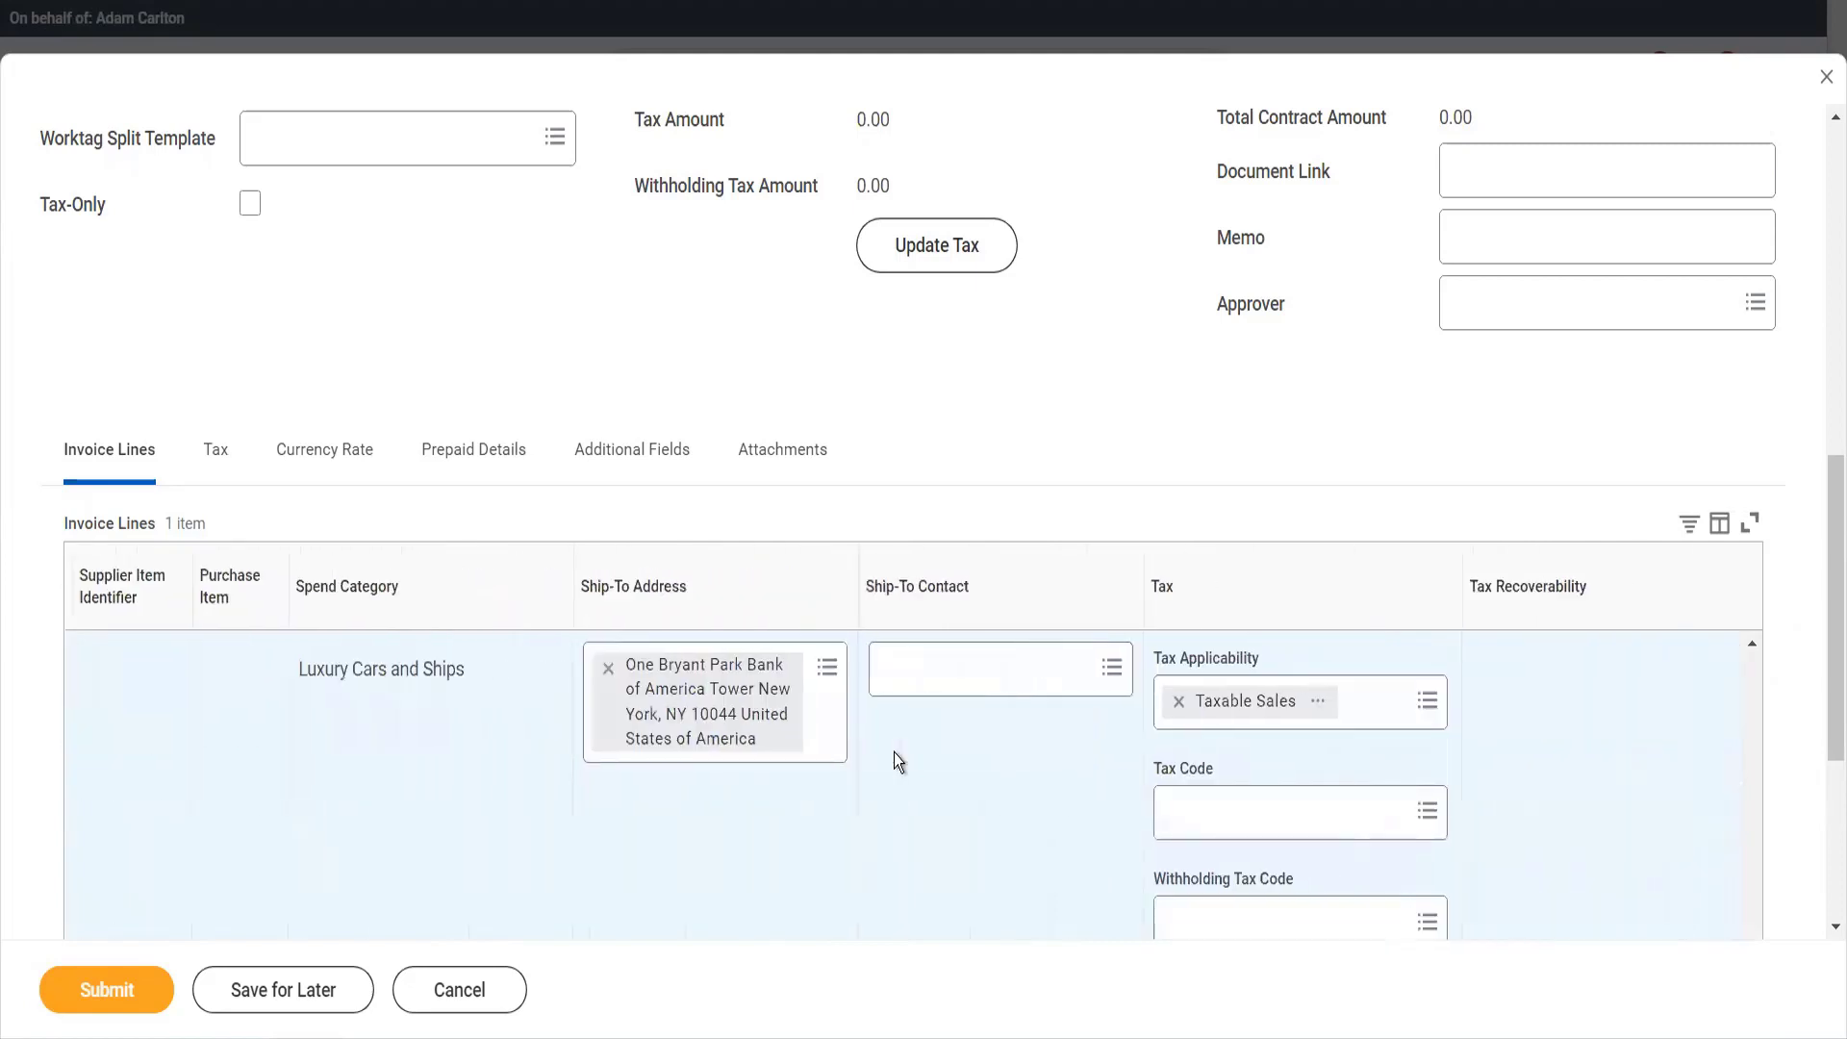
scroll(892, 752, right, 5)
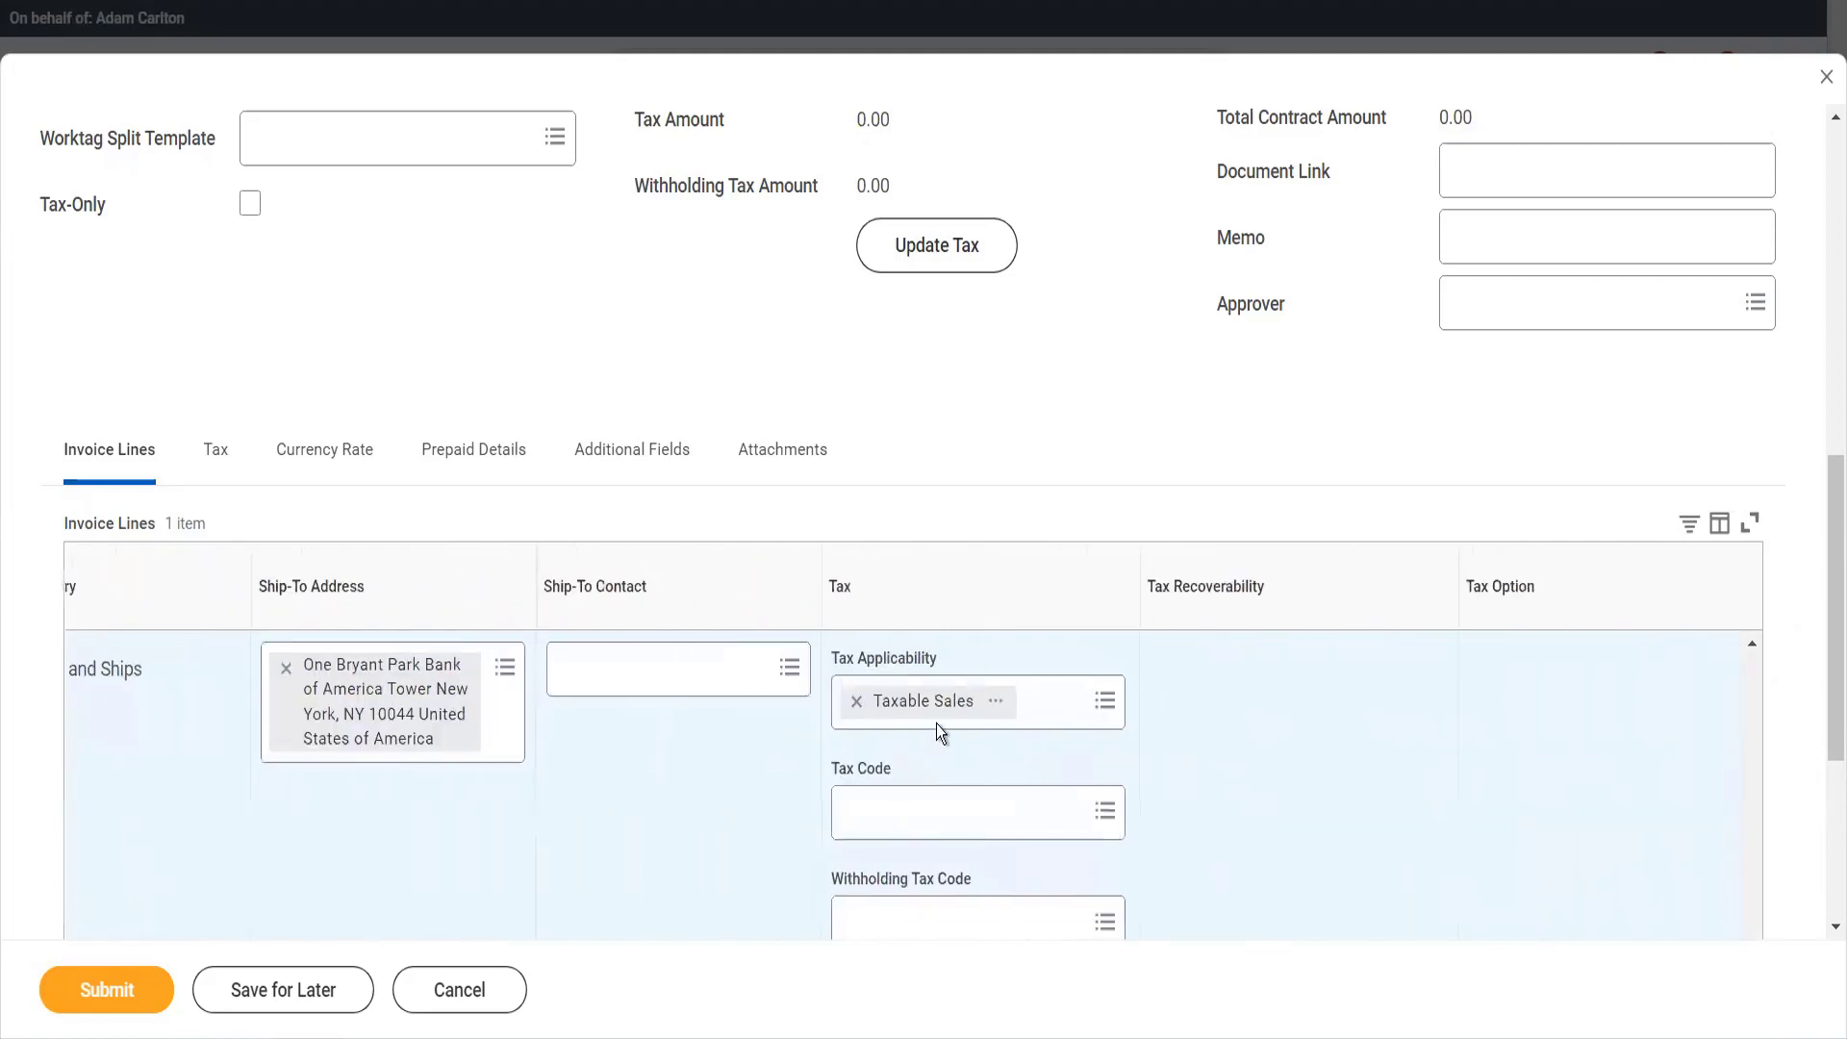
click(856, 703)
scroll(975, 777, down, 3)
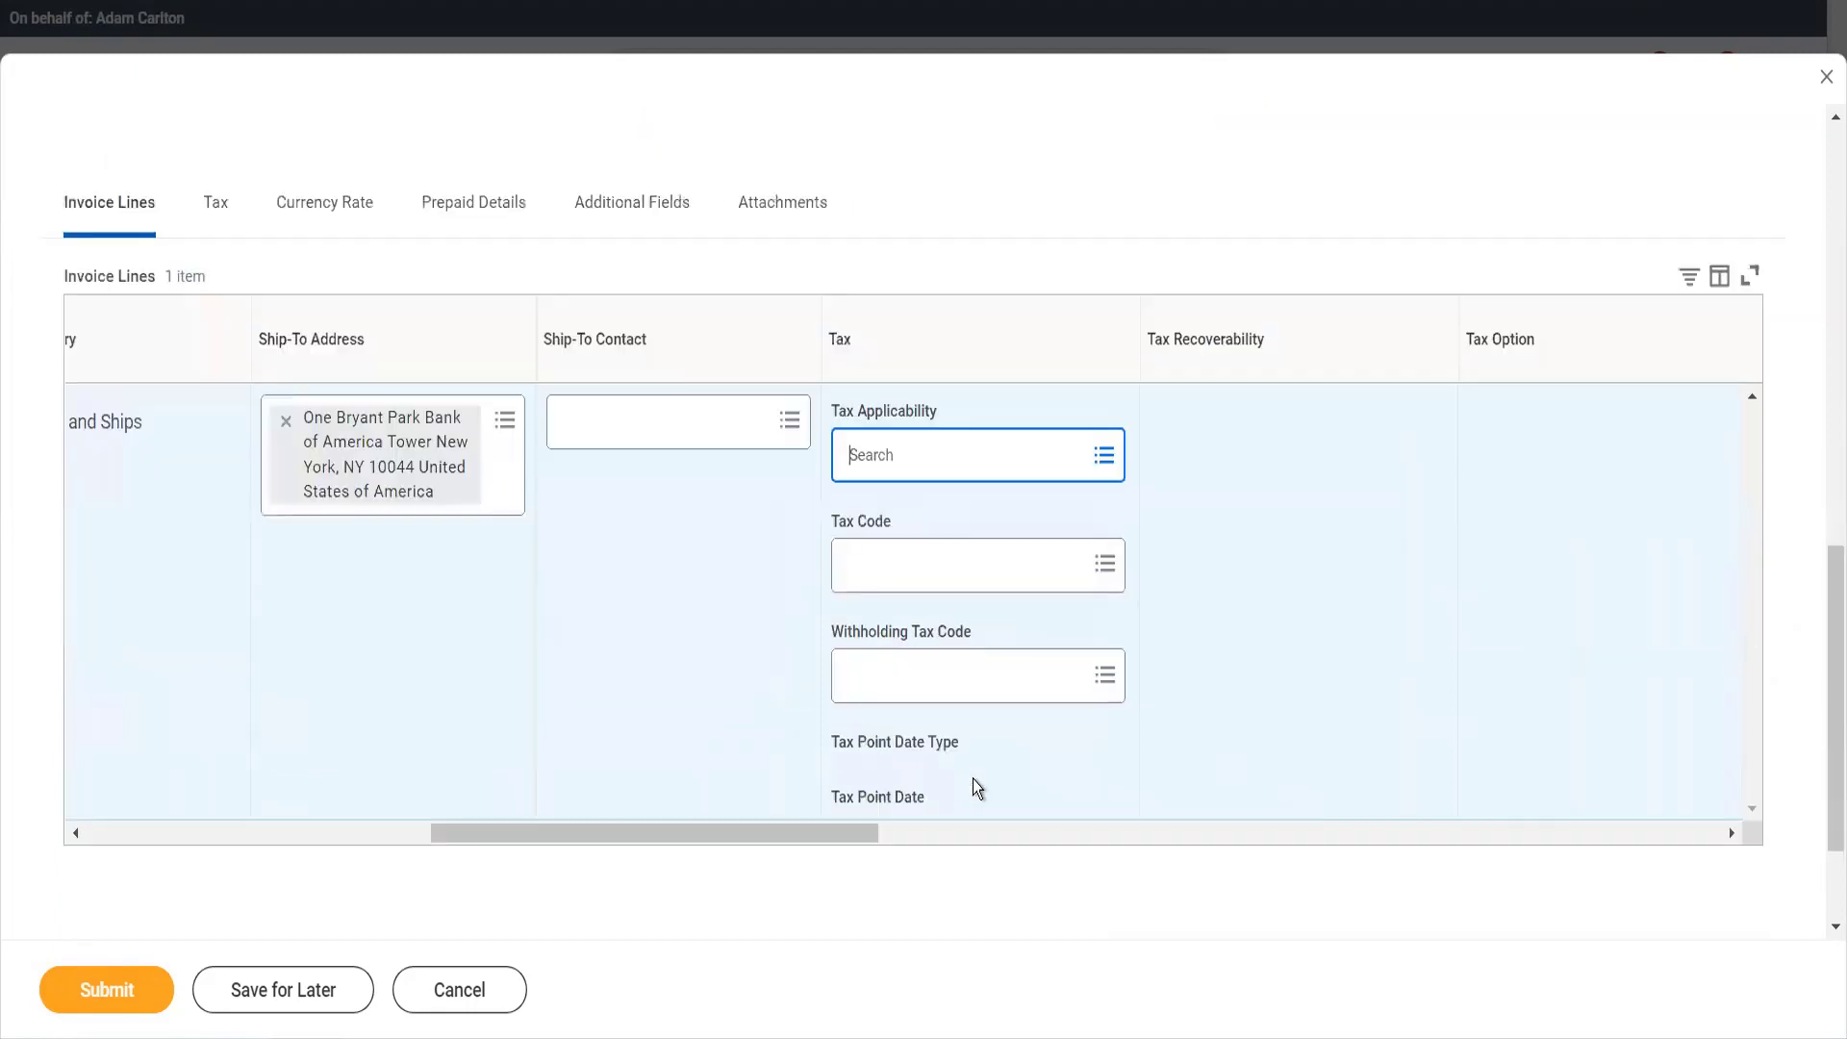
Set the Spider Lambo invoice line's unit cost to 1,500.00
scroll(973, 777, right, 5)
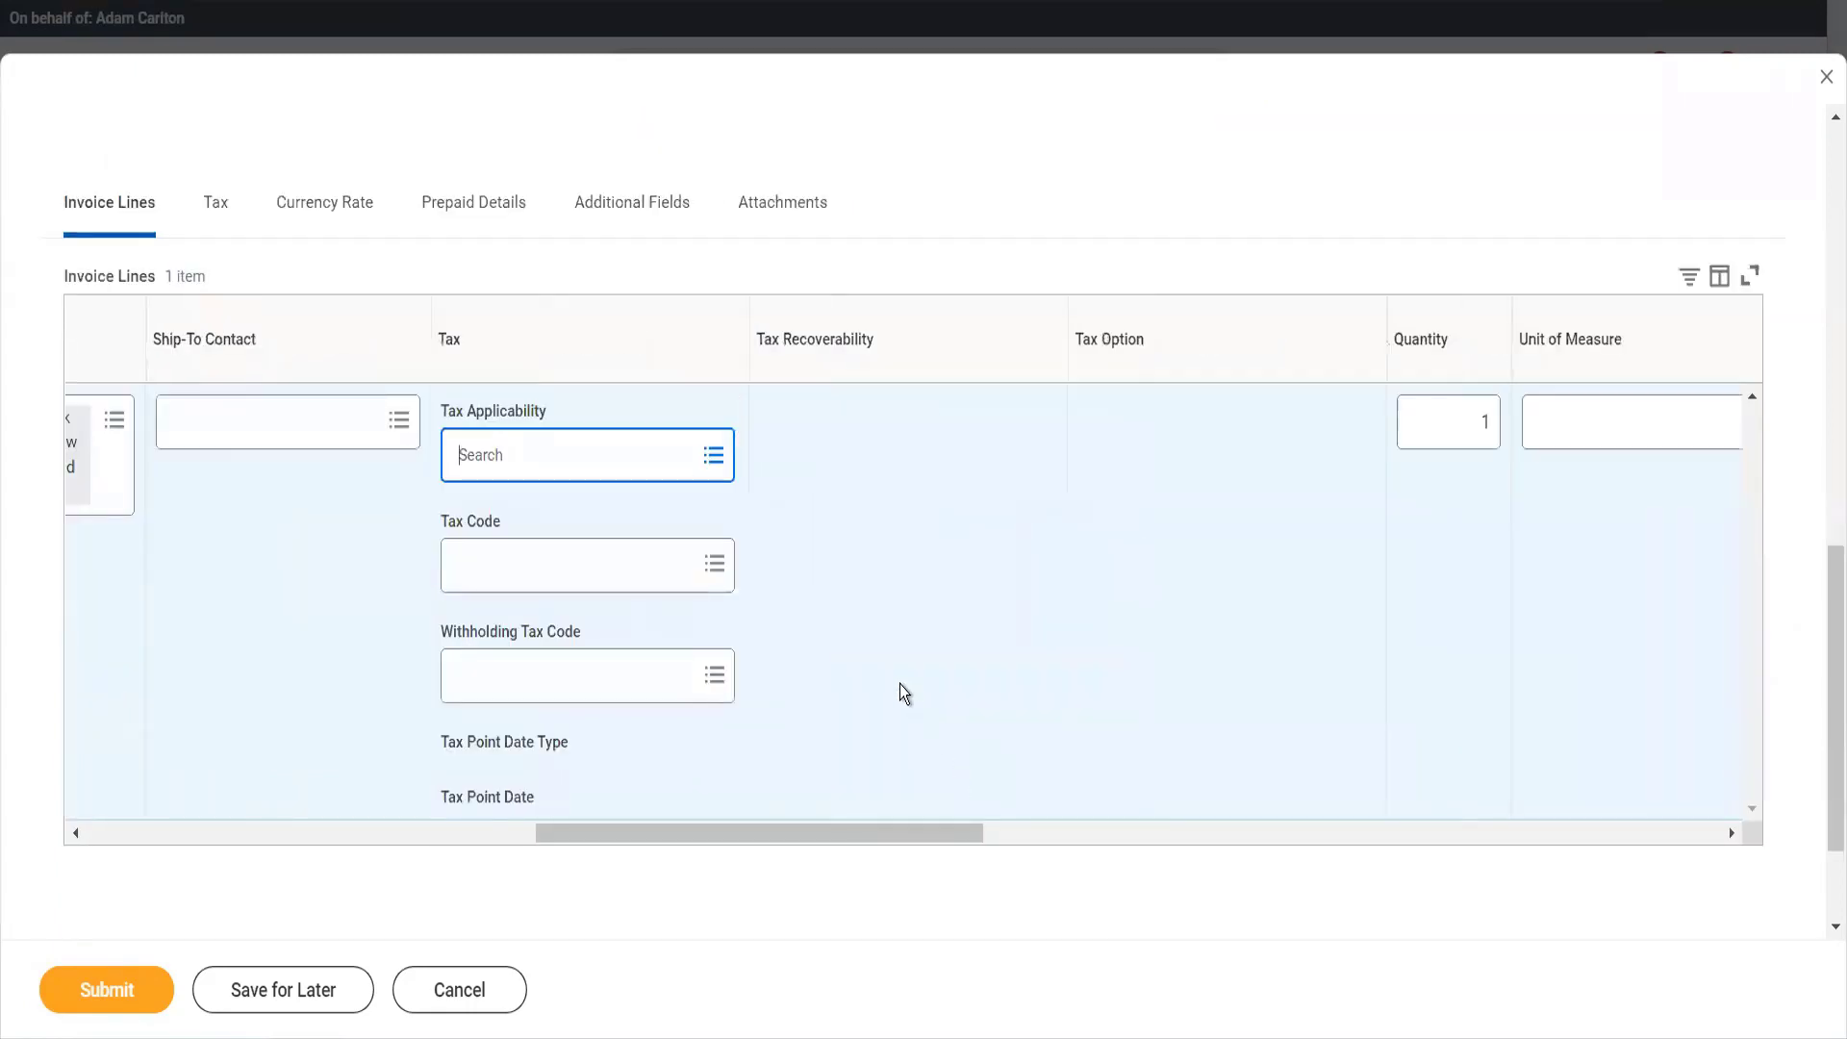
scroll(898, 683, right, 5)
scroll(898, 684, right, 3)
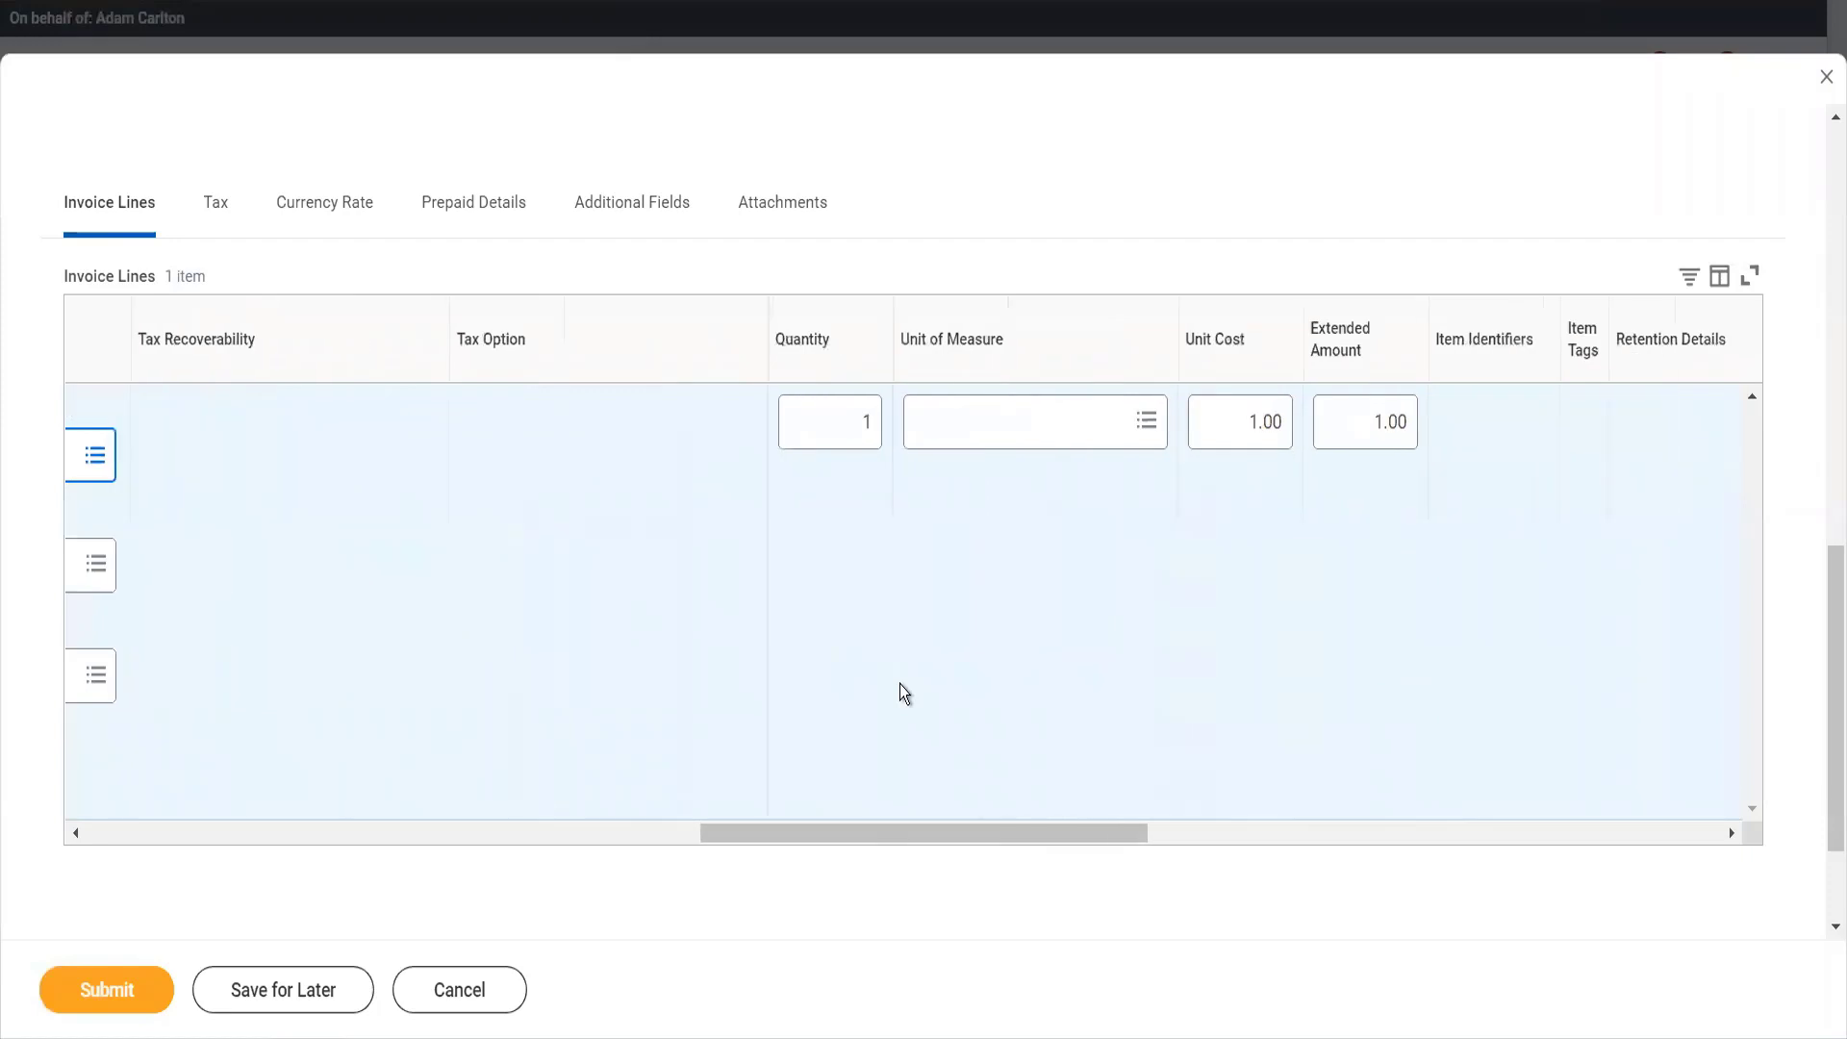
scroll(898, 684, right, 2)
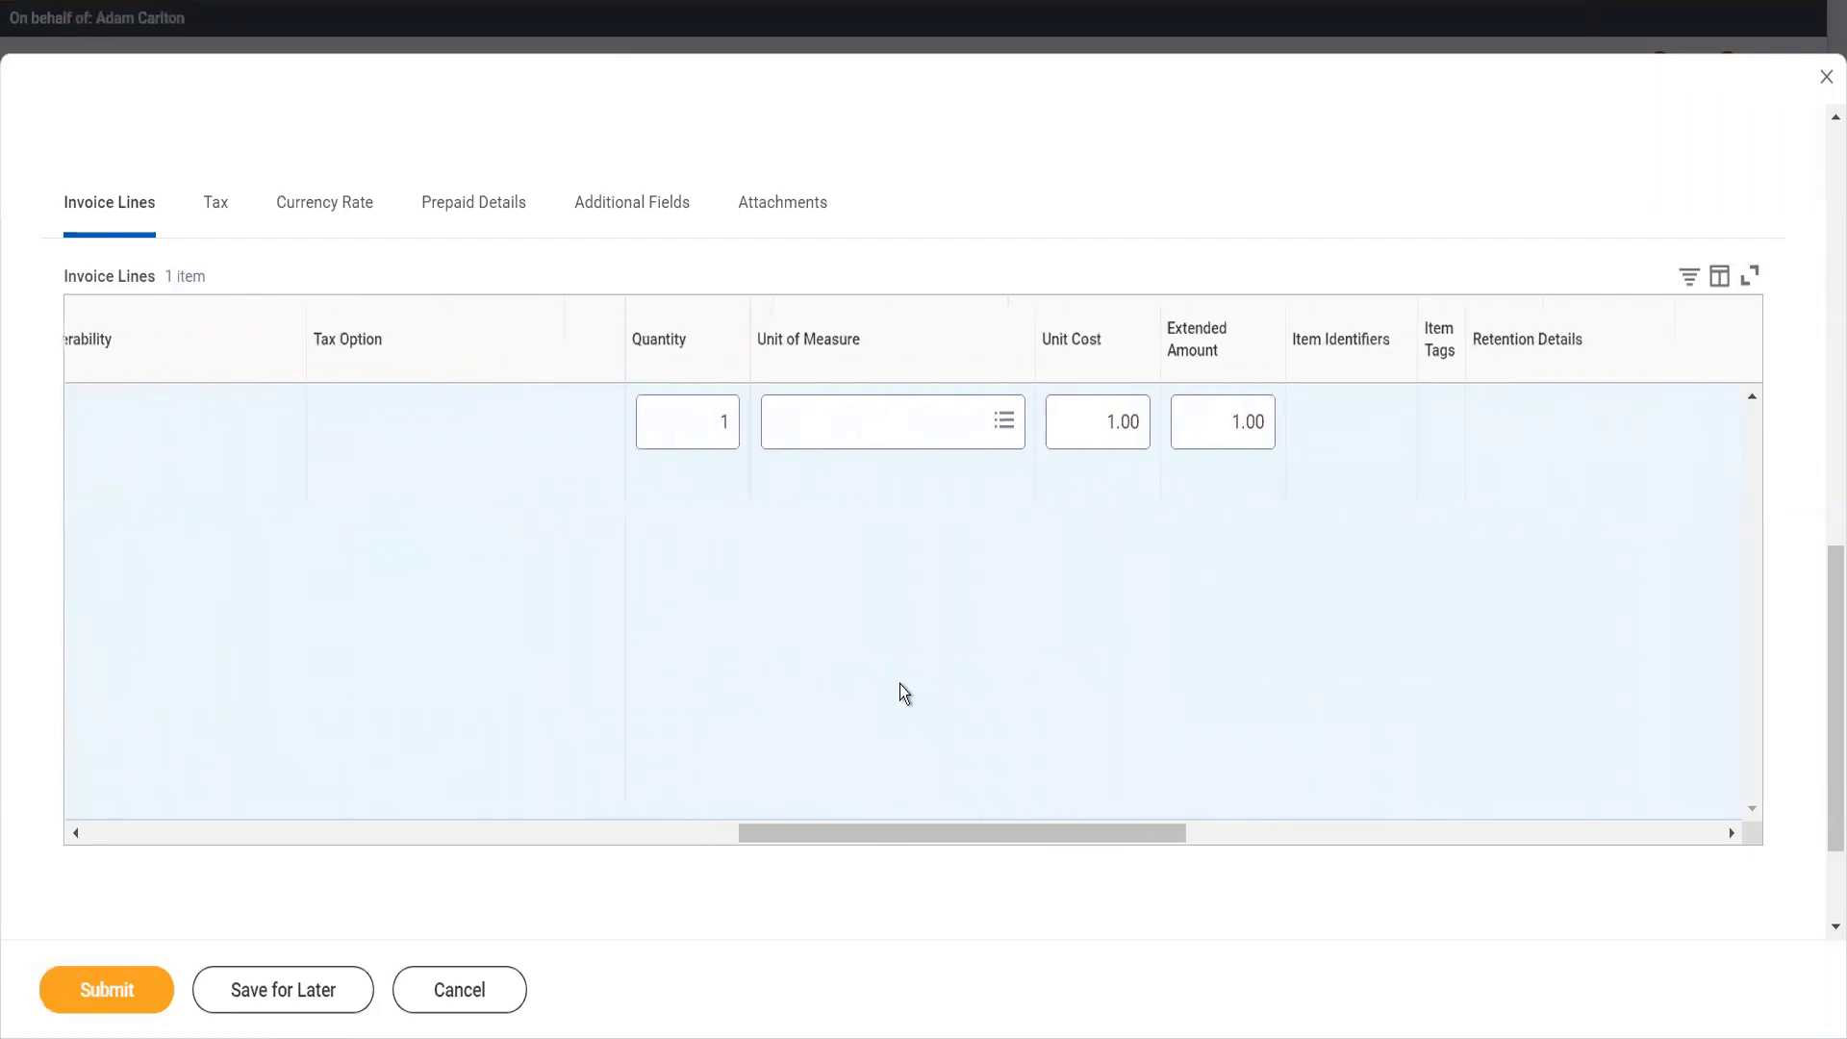
click(715, 436)
click(1081, 421)
key(ctrl+a)
text(1)
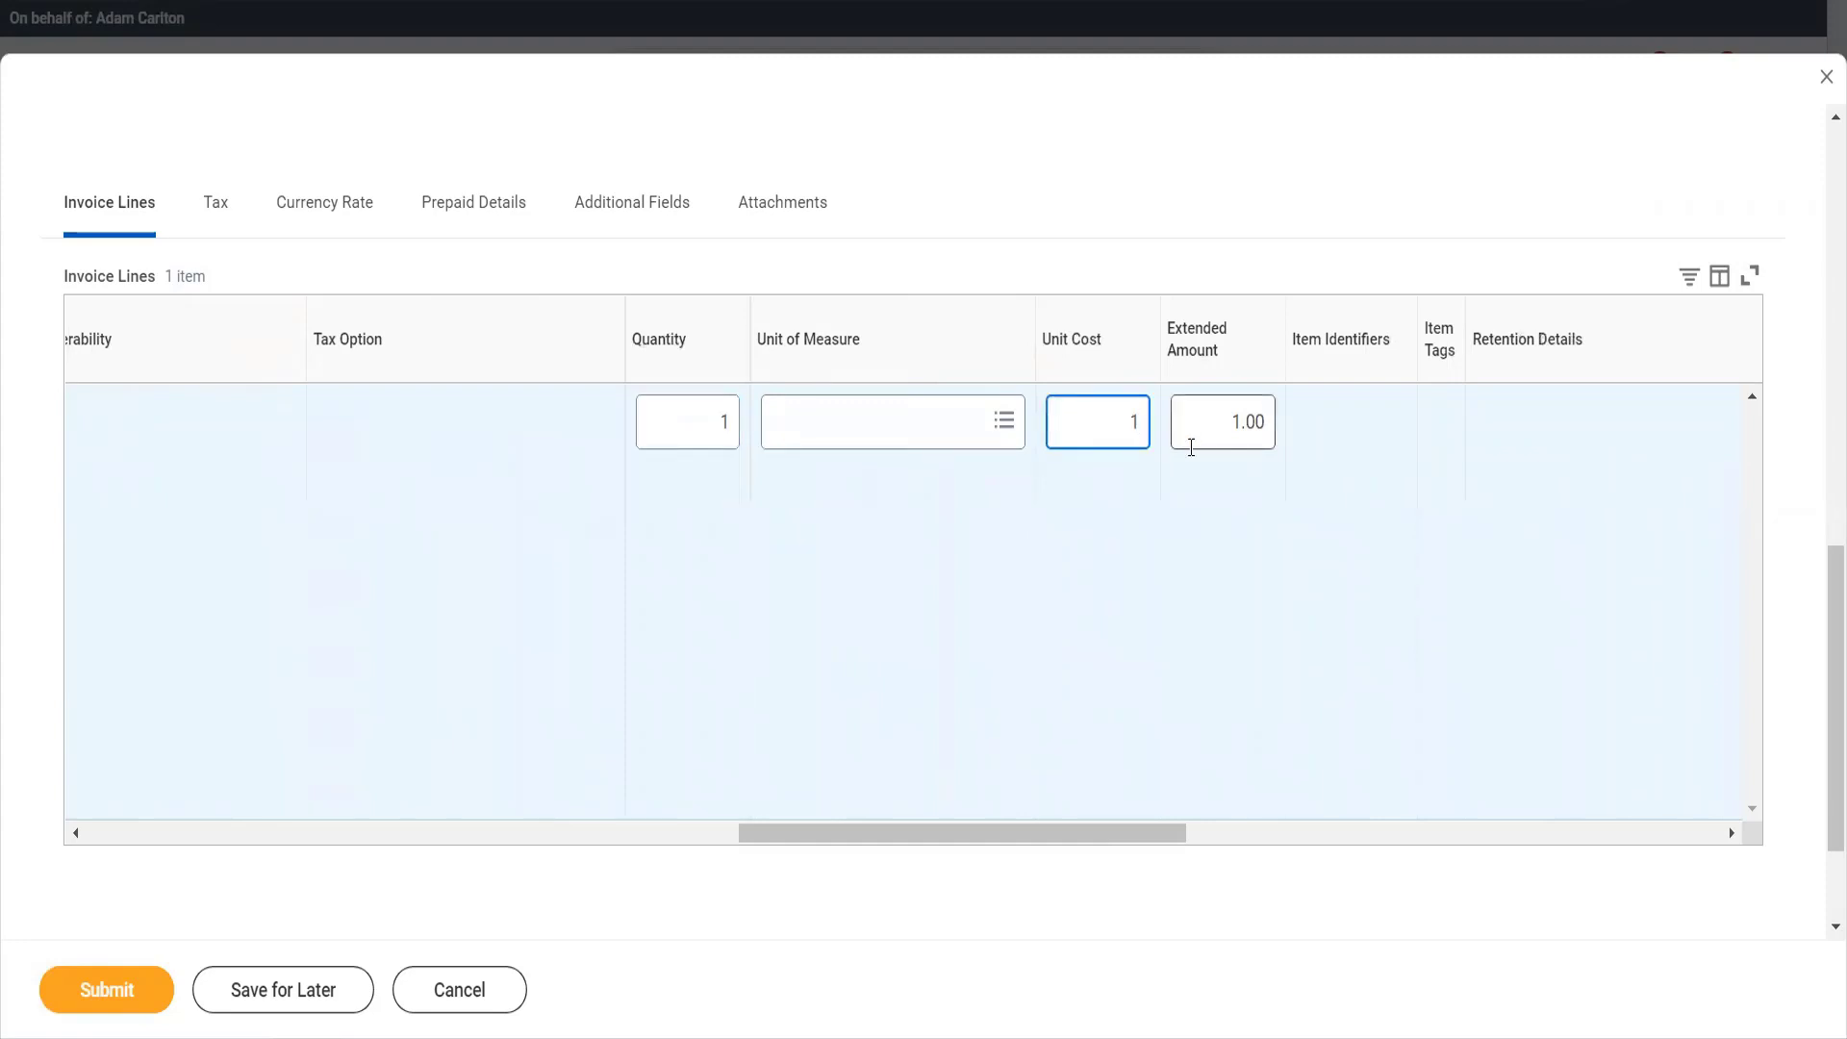
text(500)
key(Tab)
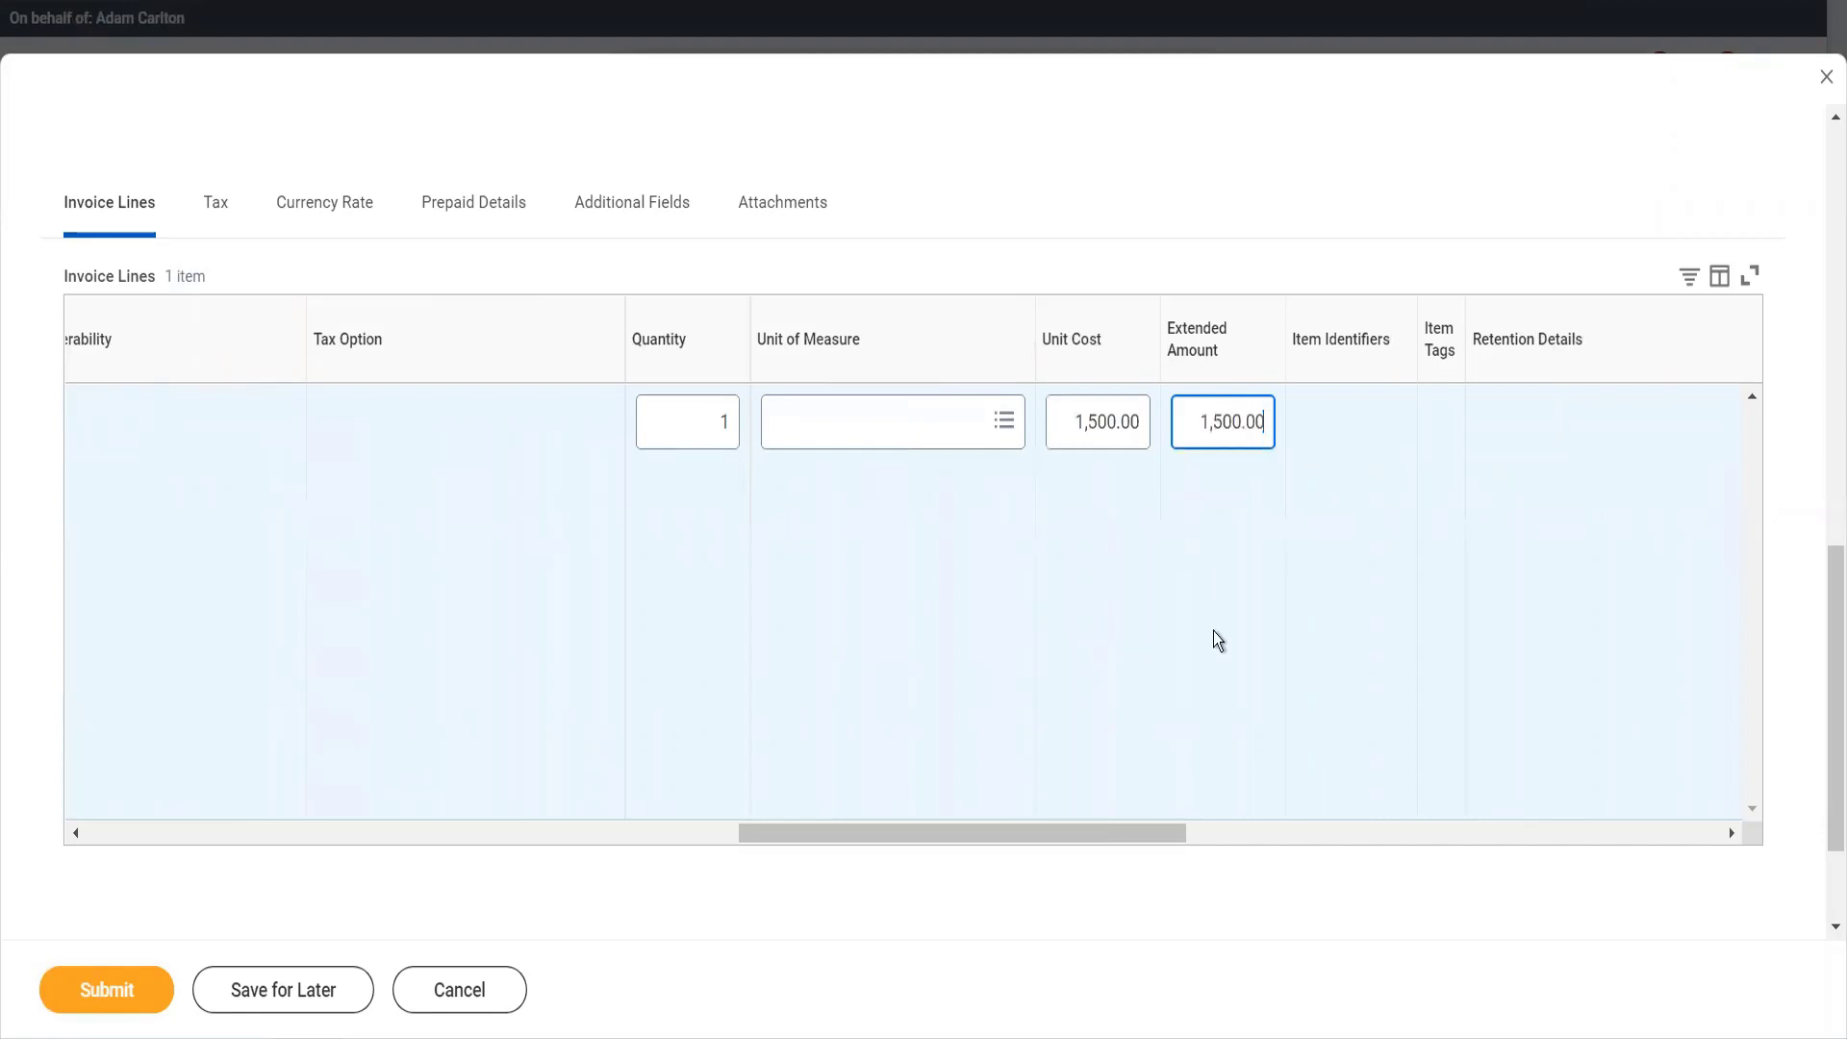
Set the invoice line's cost center to 10000 office of CEO and submit the supplier invoice
scroll(1214, 631, right, 3)
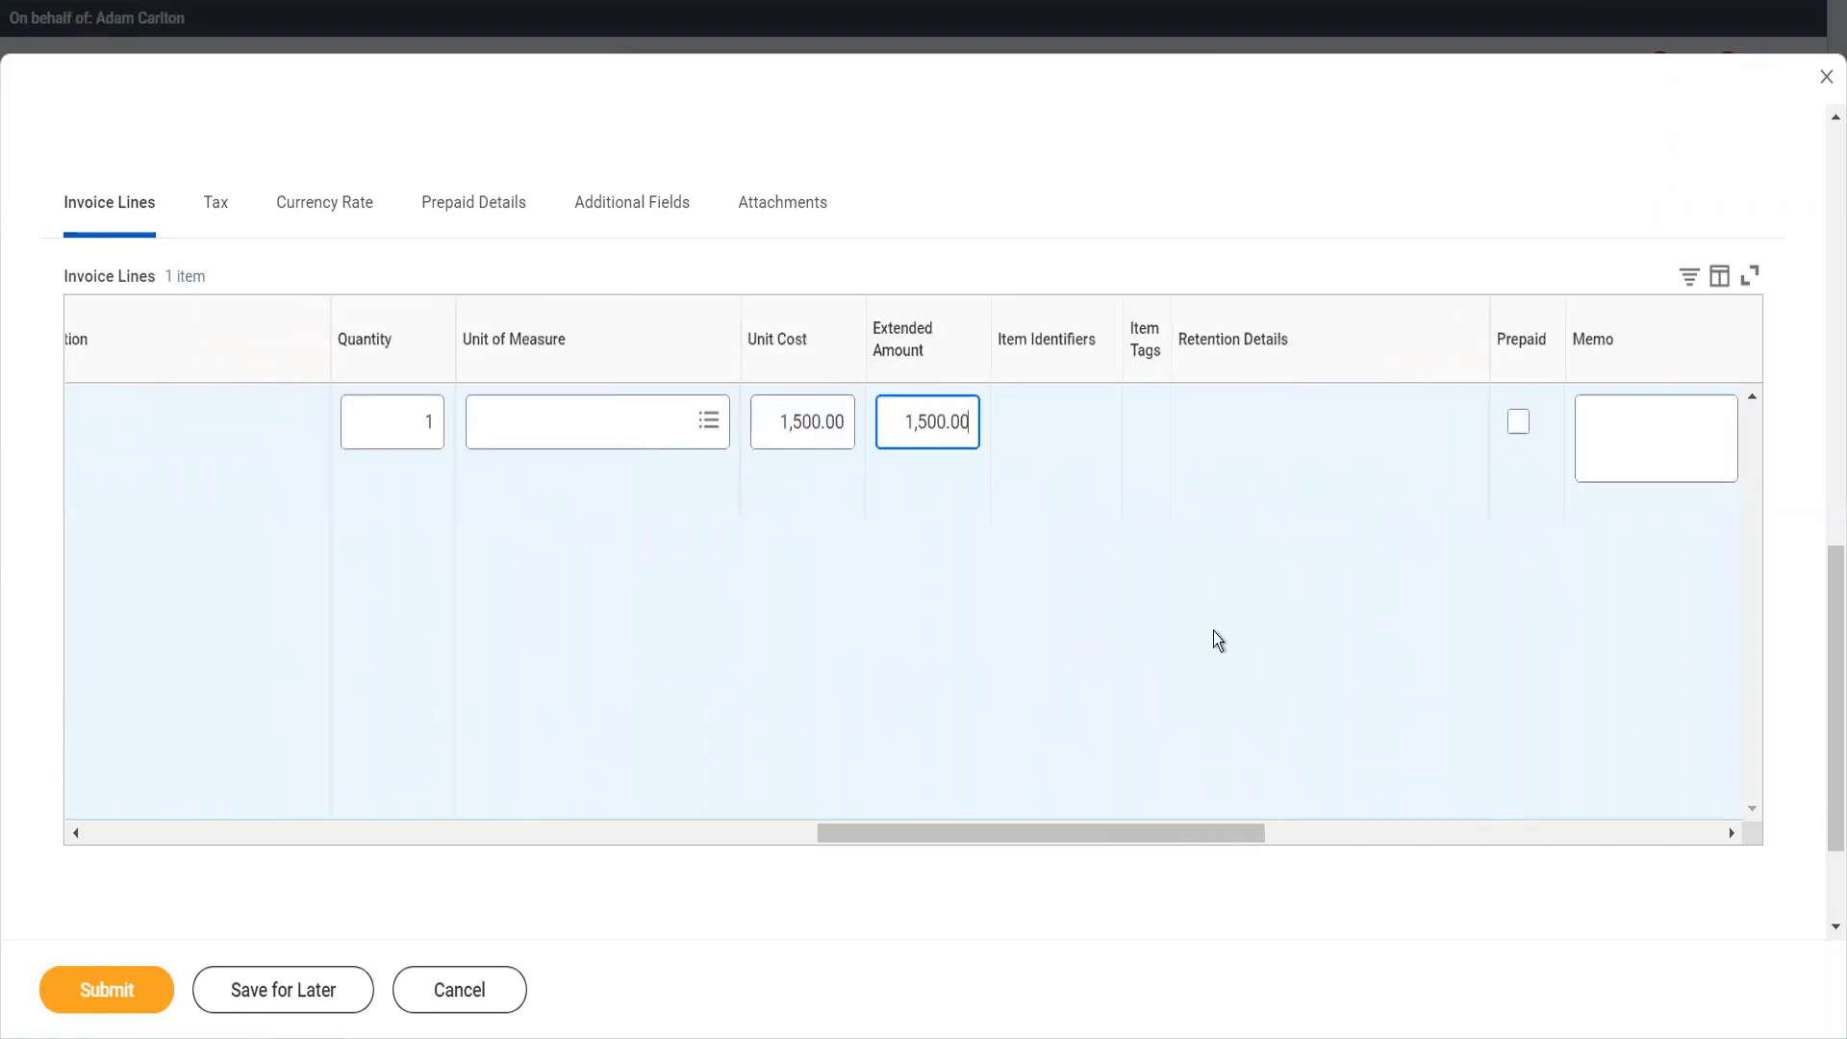
scroll(1214, 631, right, 5)
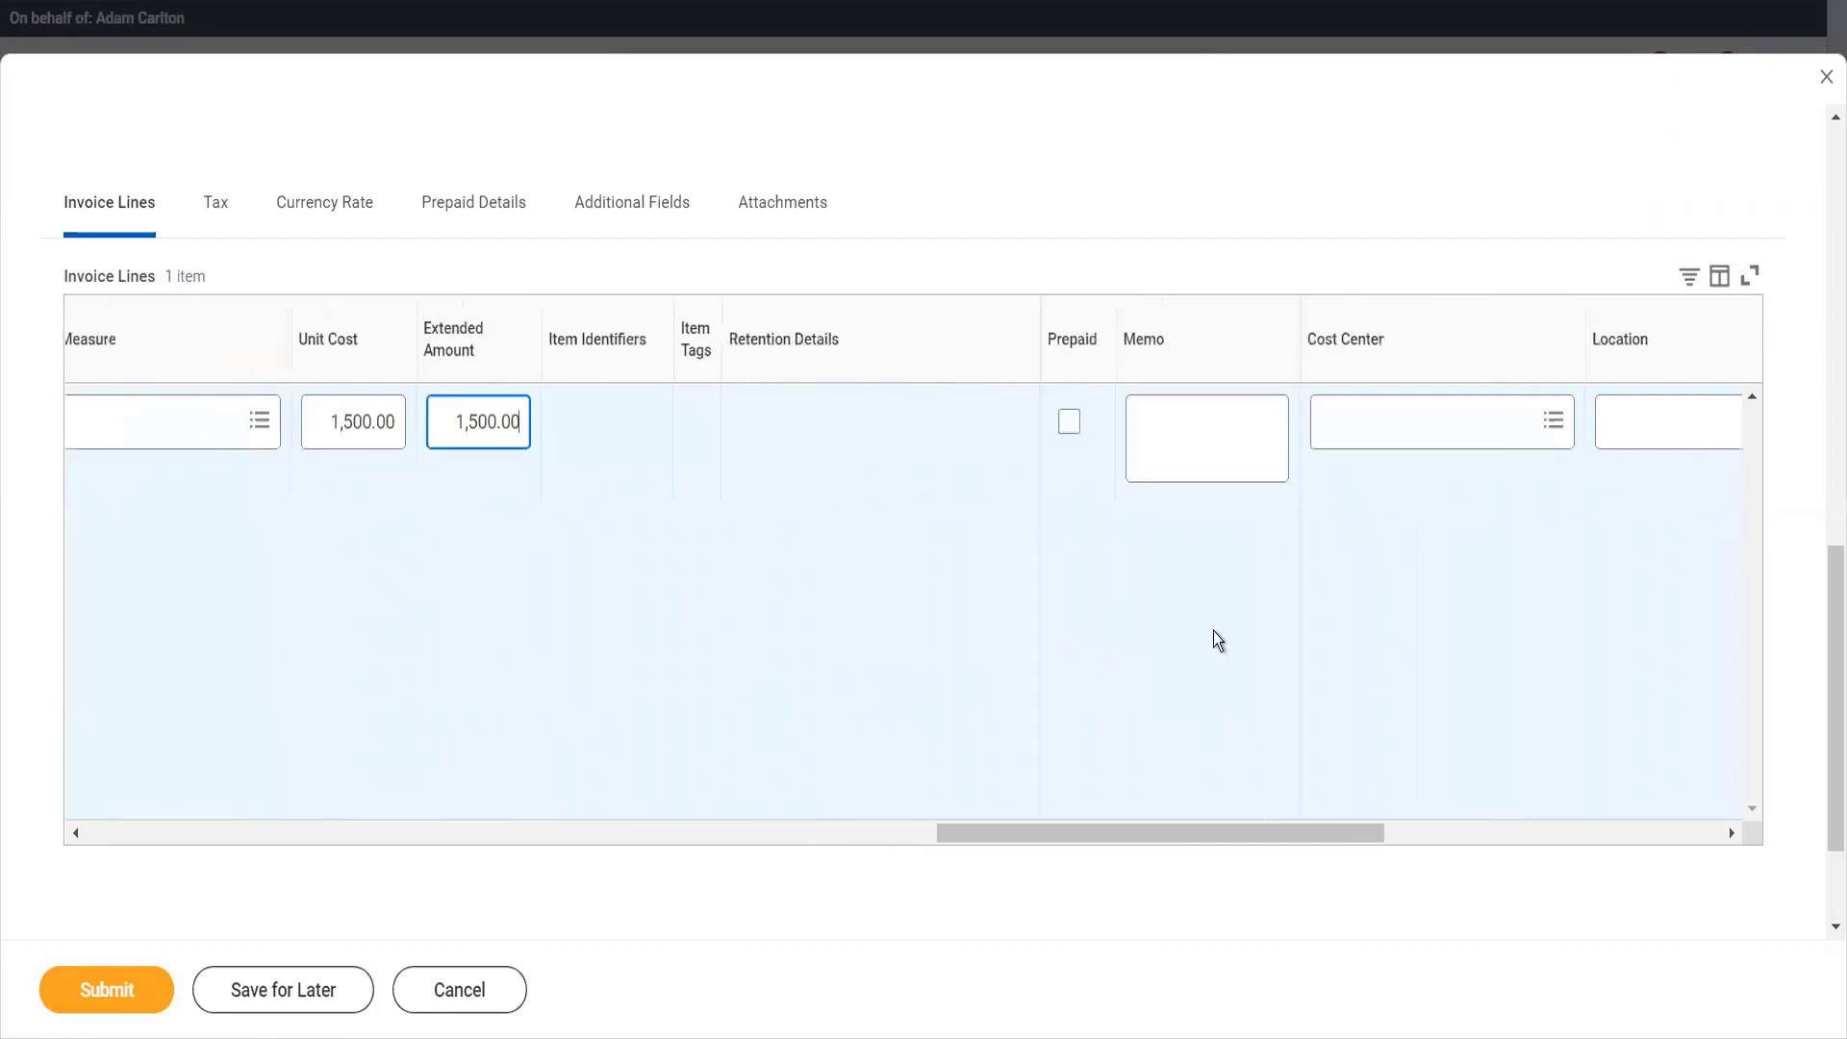
click(1375, 433)
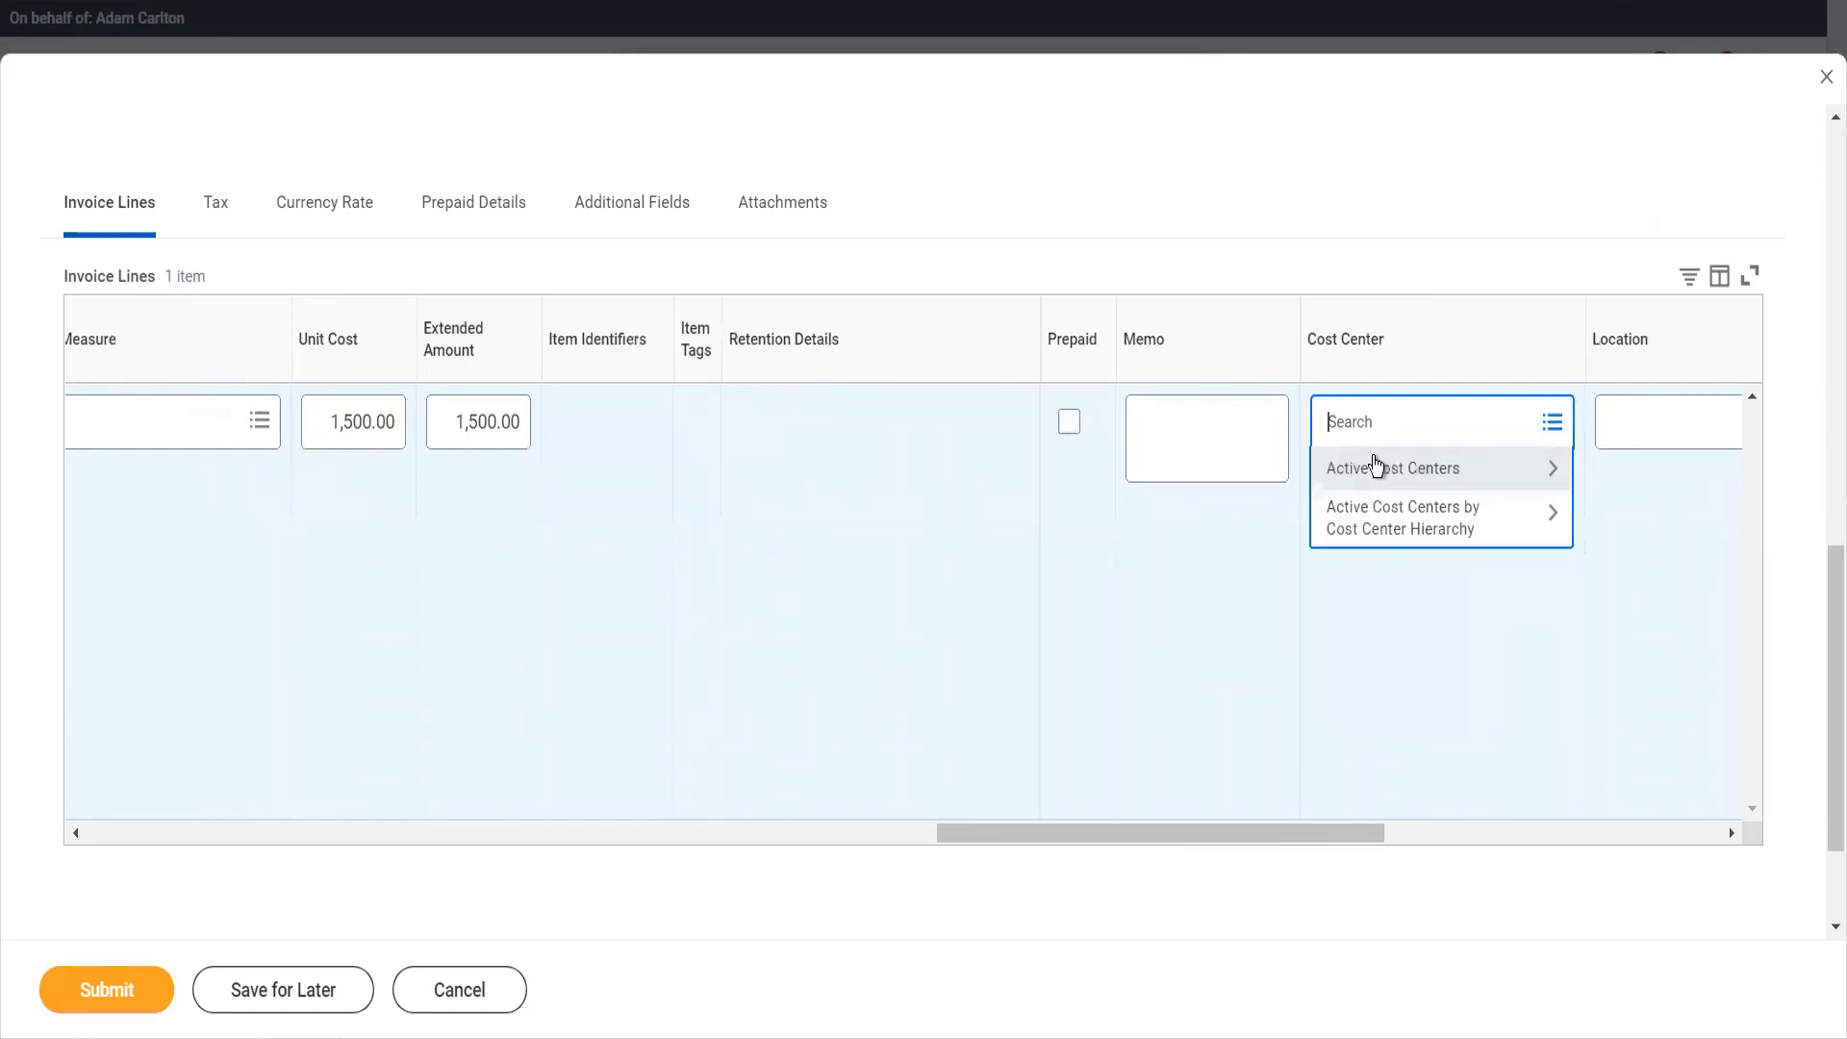
click(1372, 464)
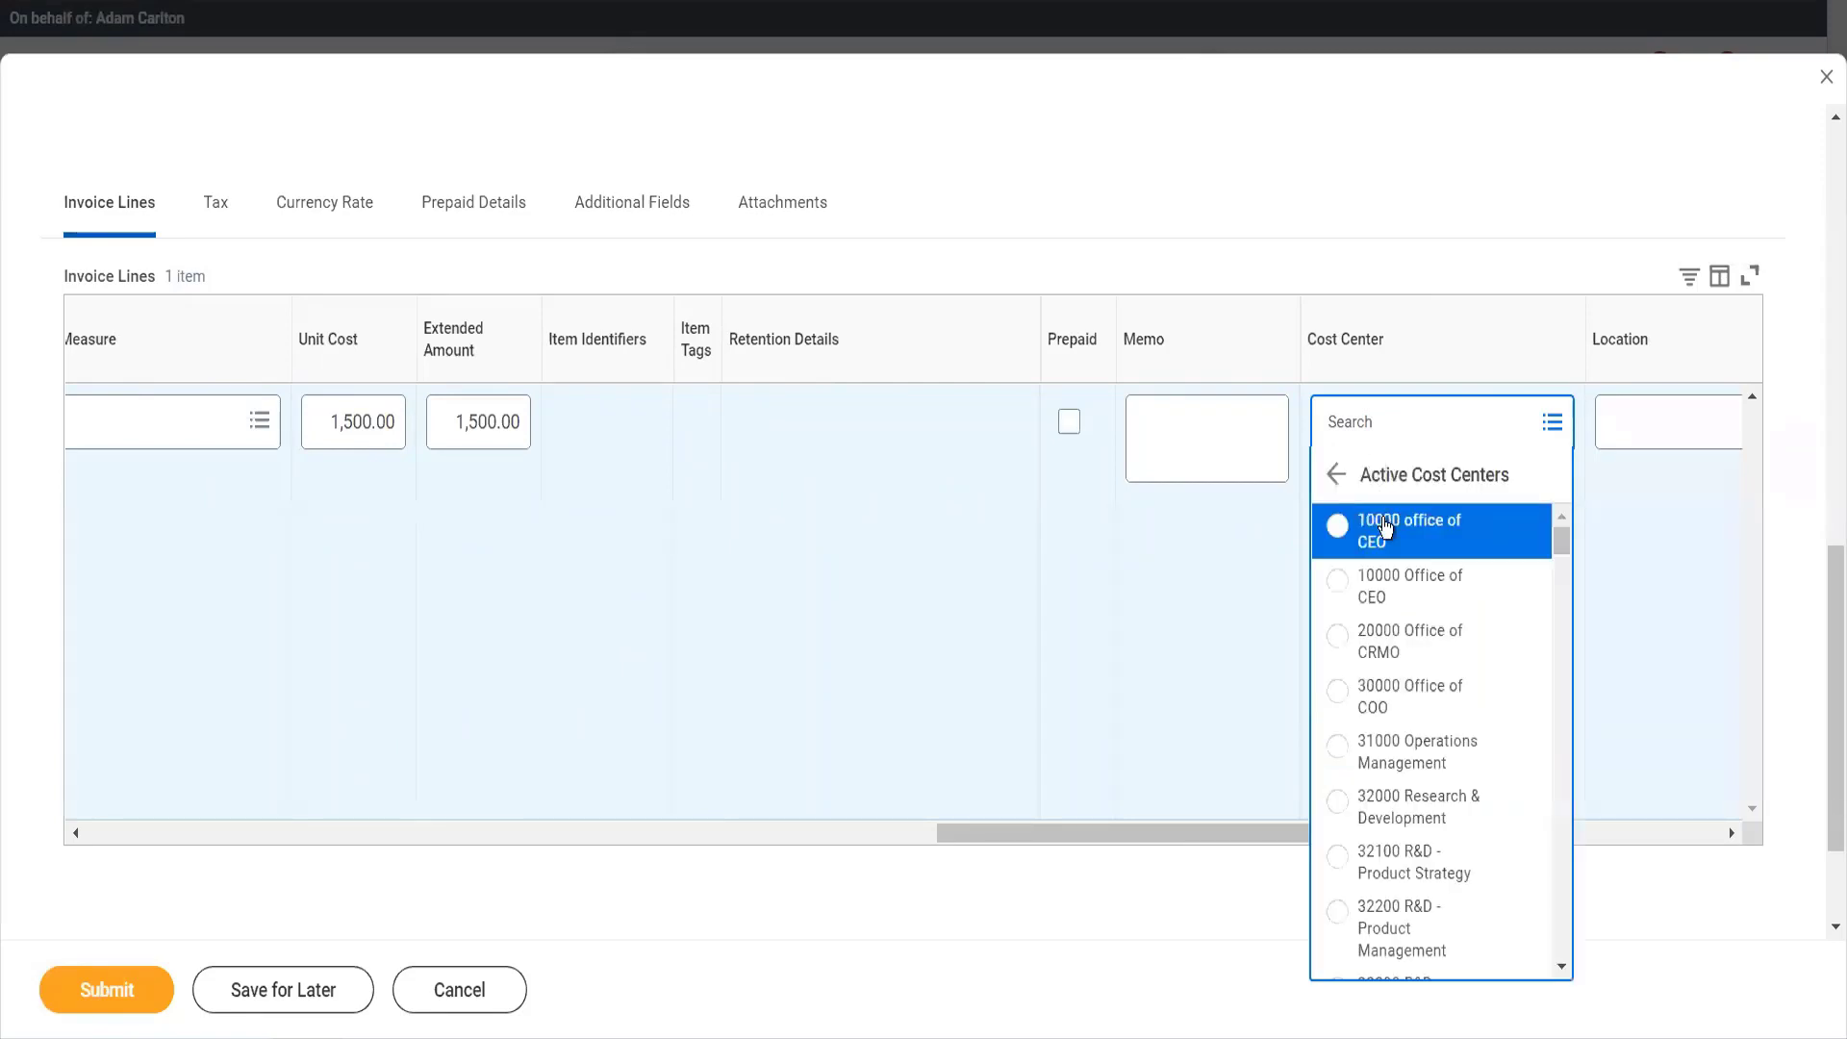
click(1383, 524)
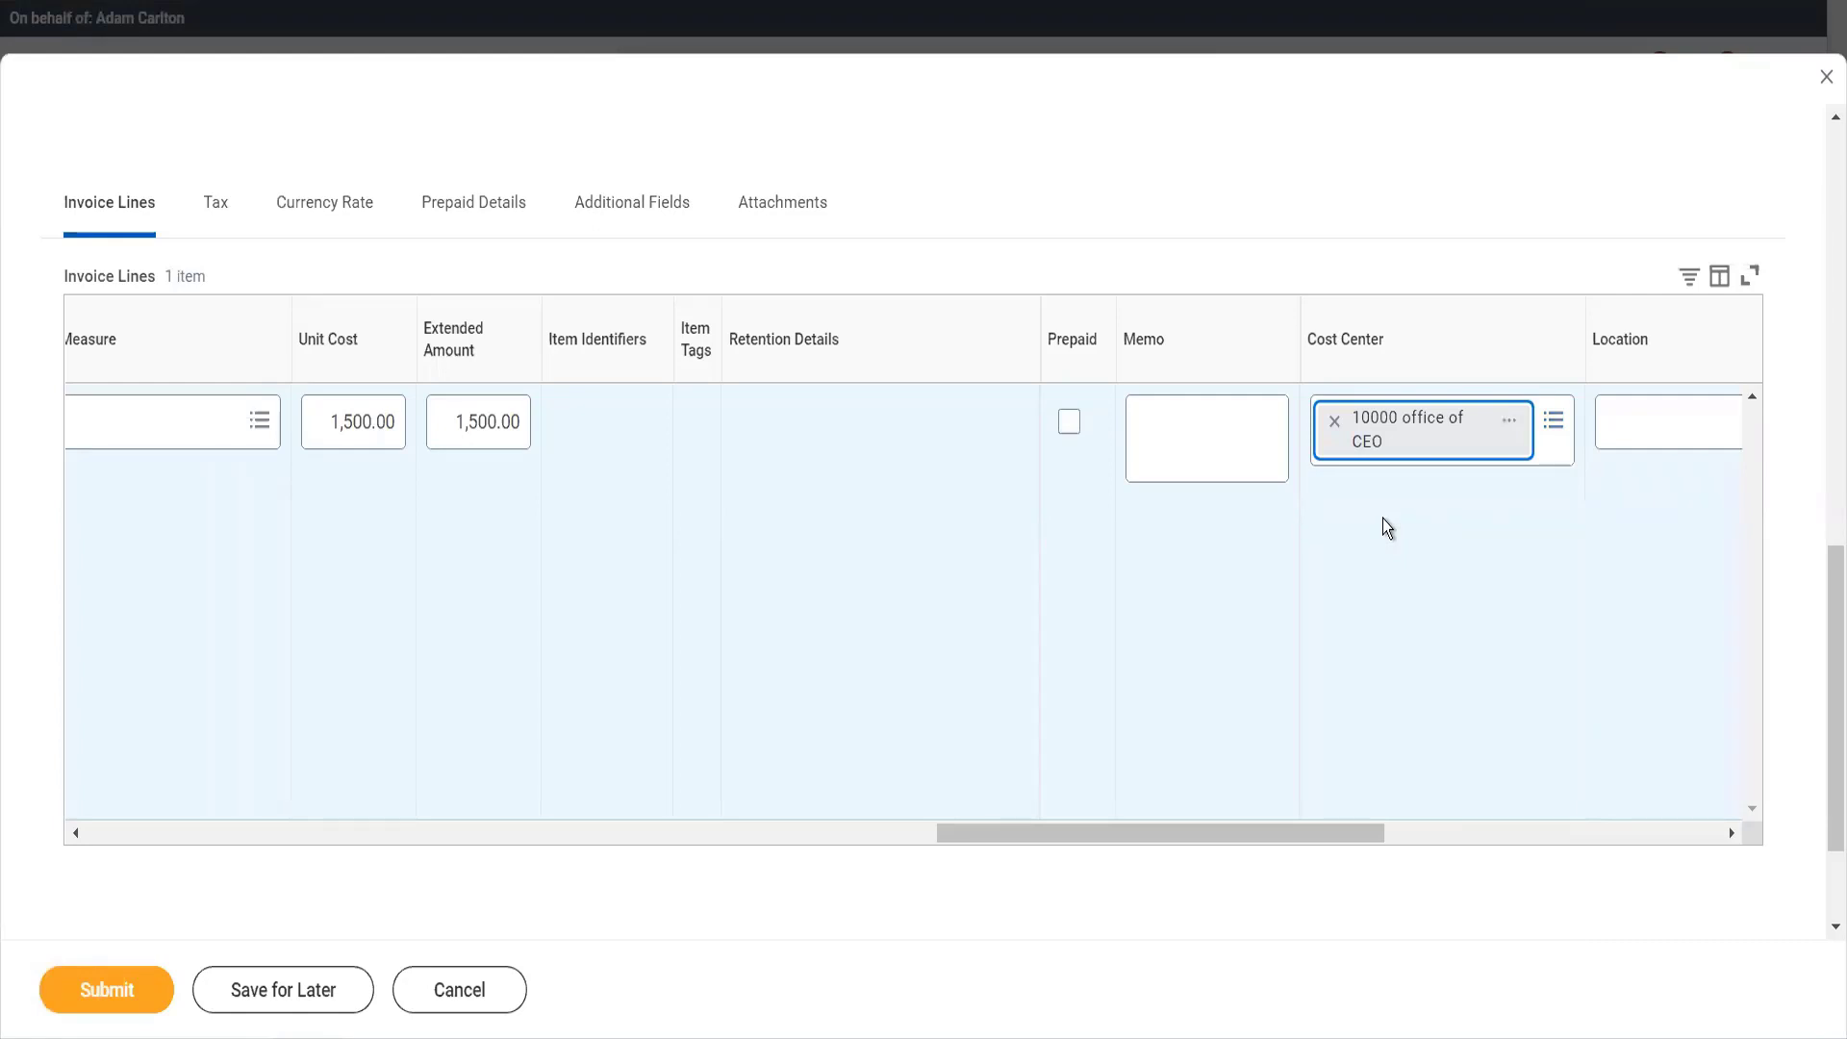
scroll(1382, 518, right, 5)
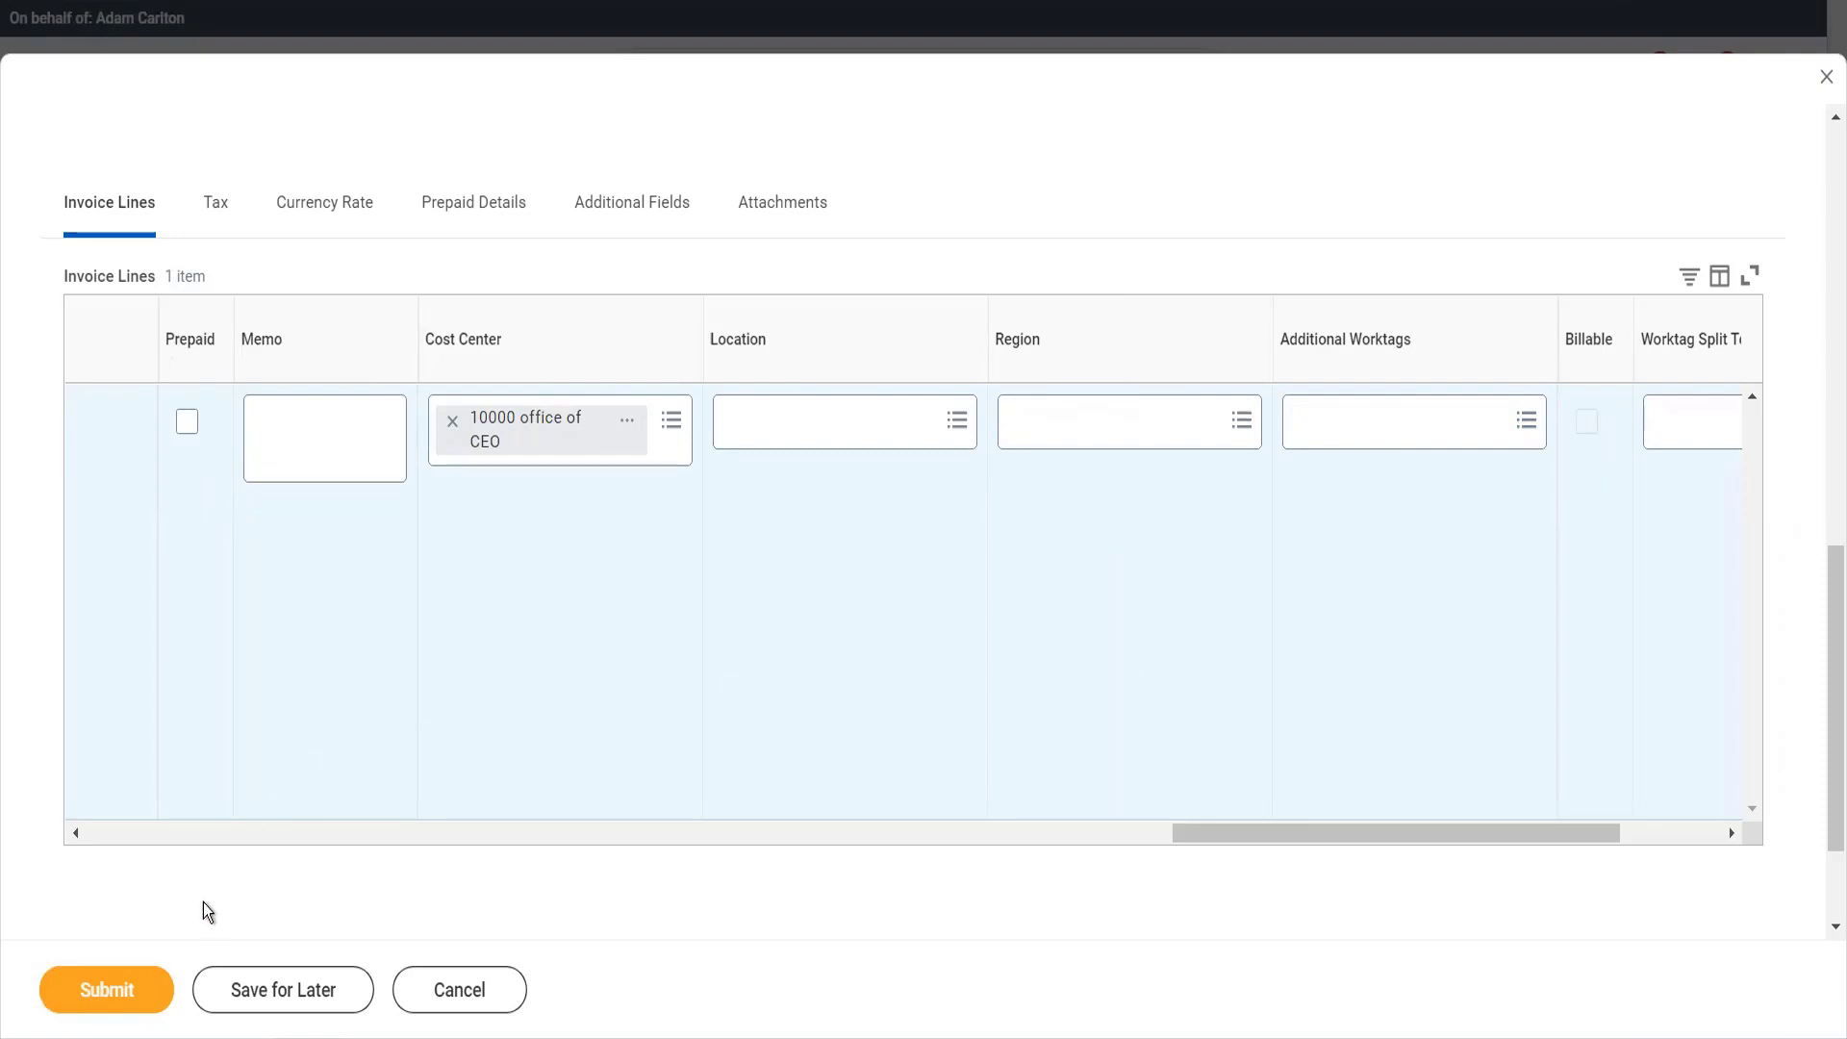
click(158, 993)
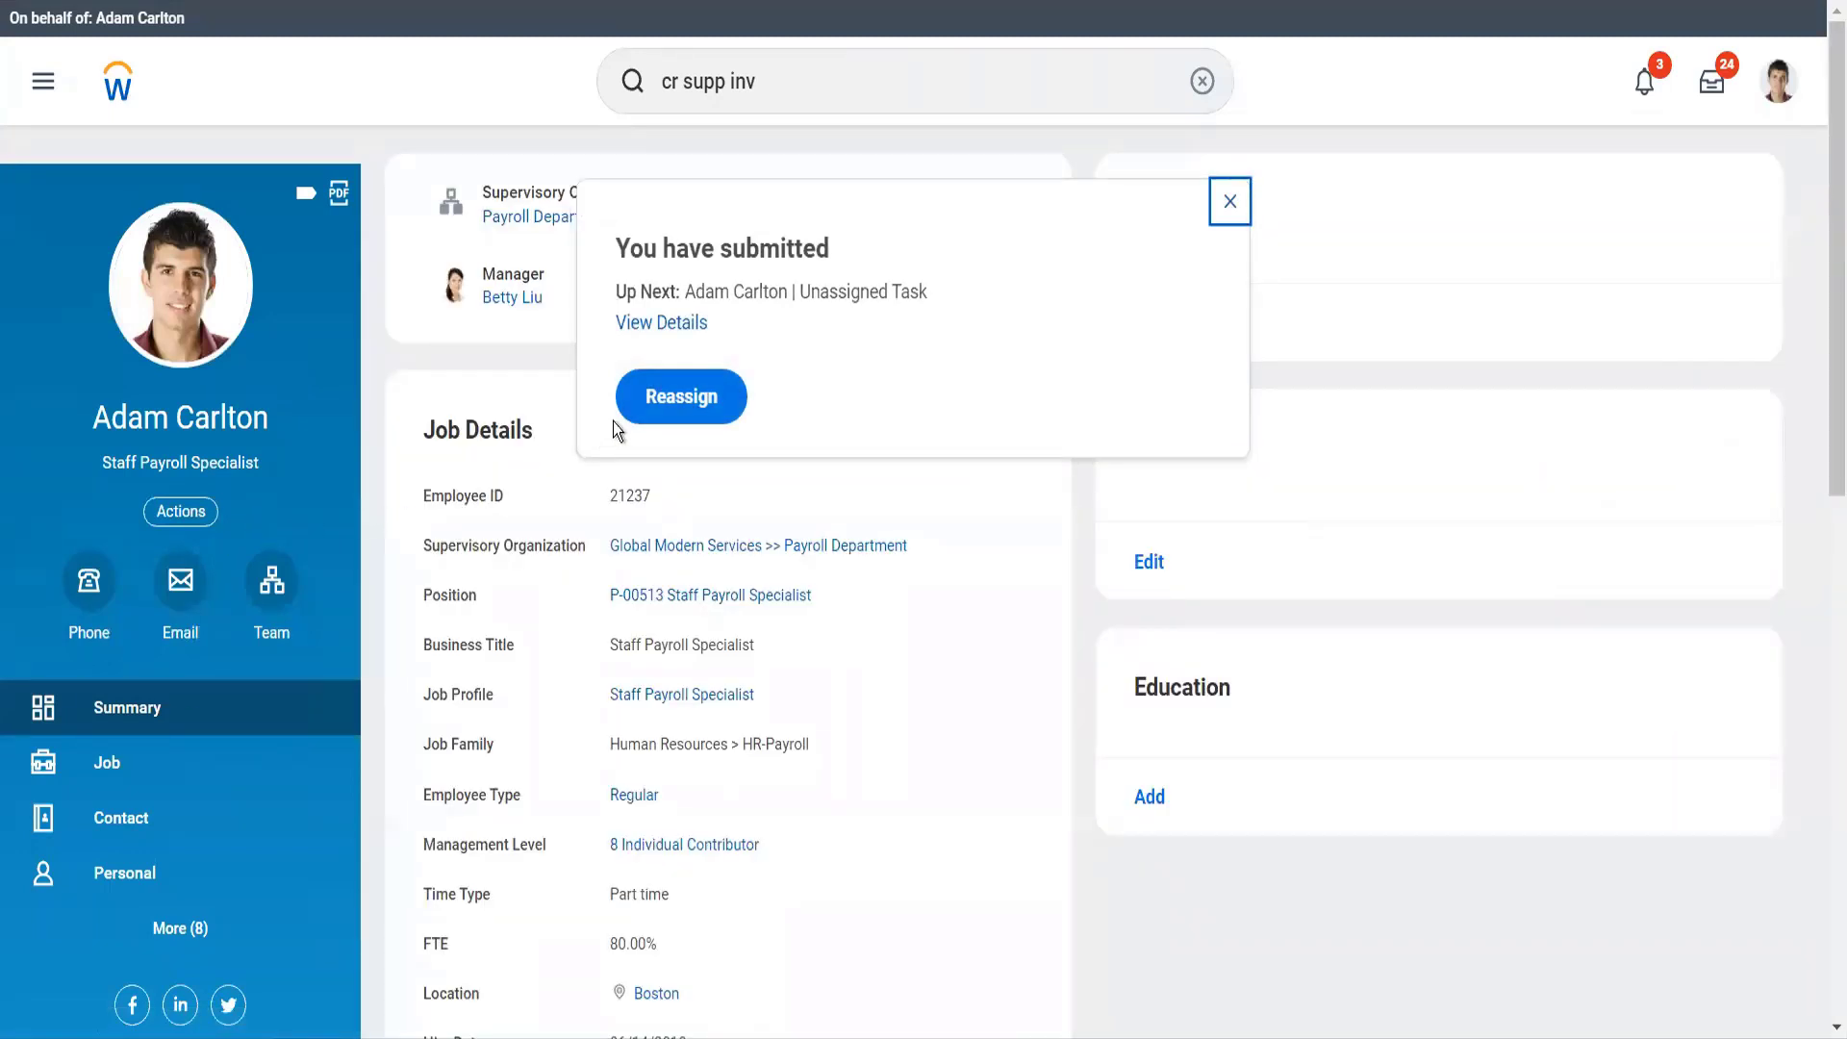
Open the submitted supplier invoice from its submission details and review its invoice lines and process history
click(660, 323)
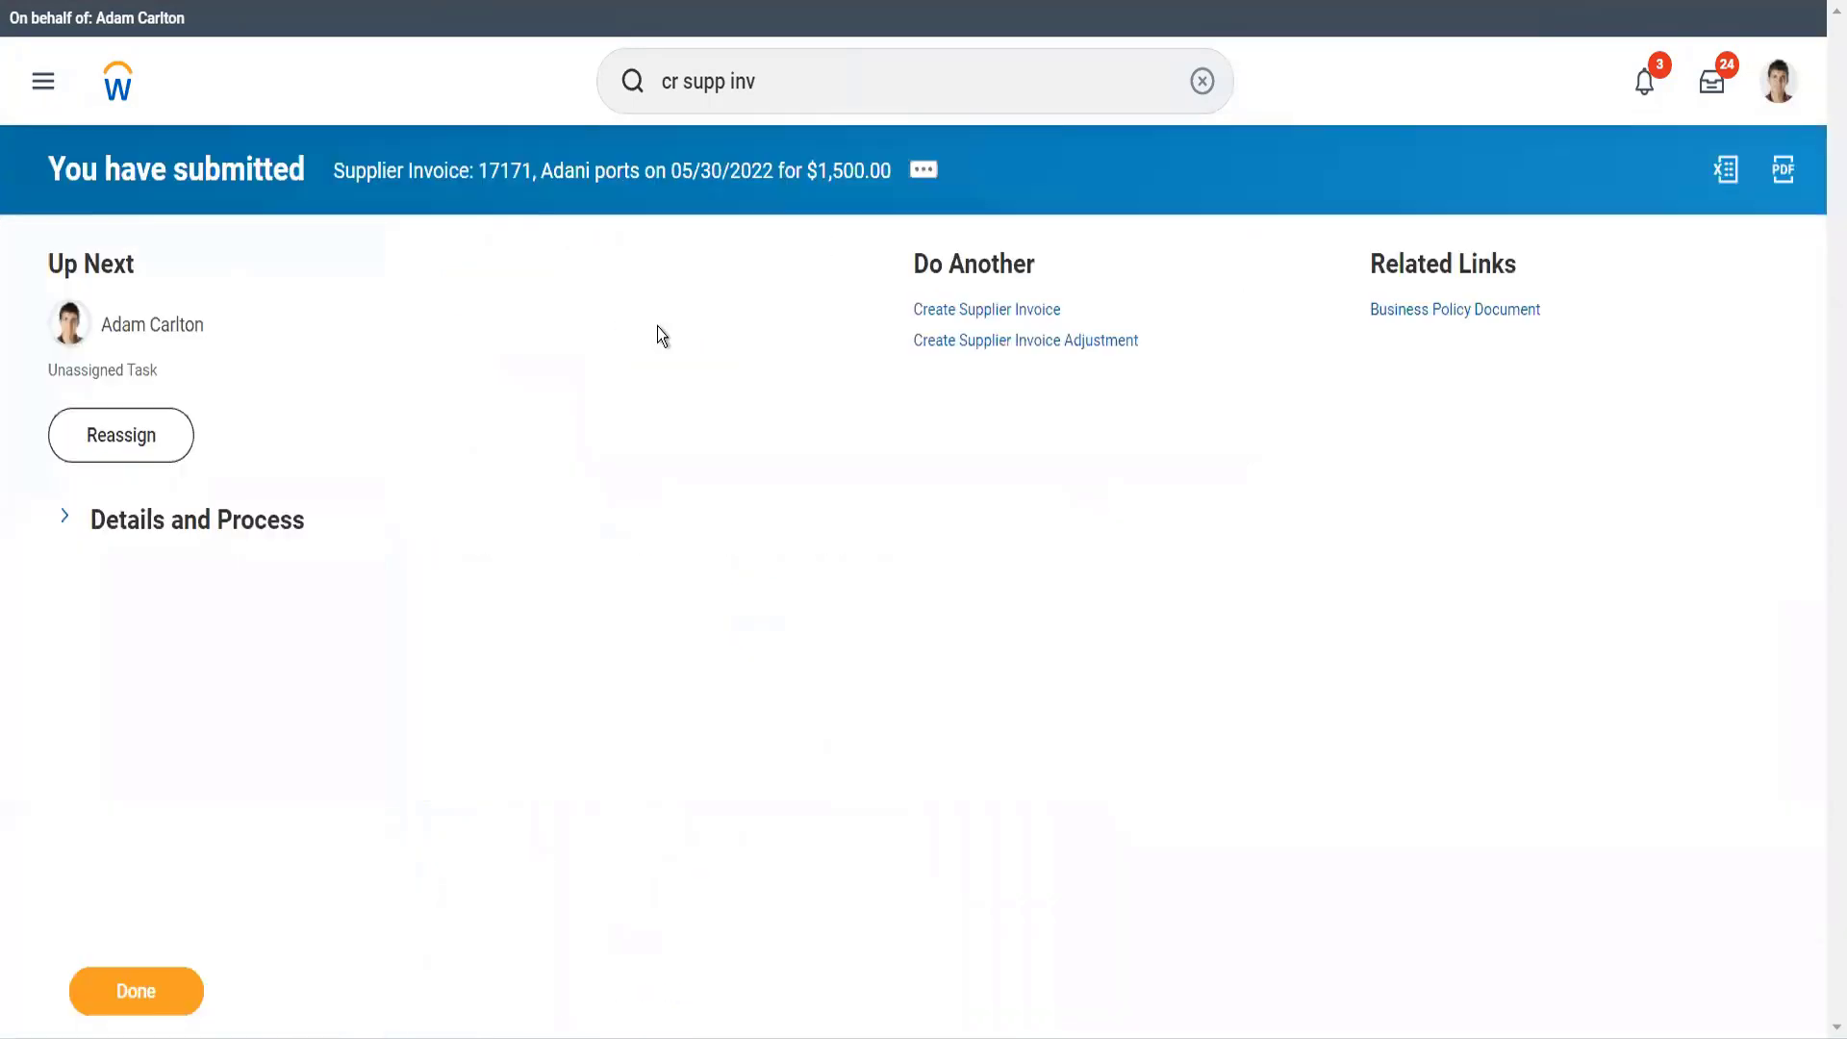
click(238, 517)
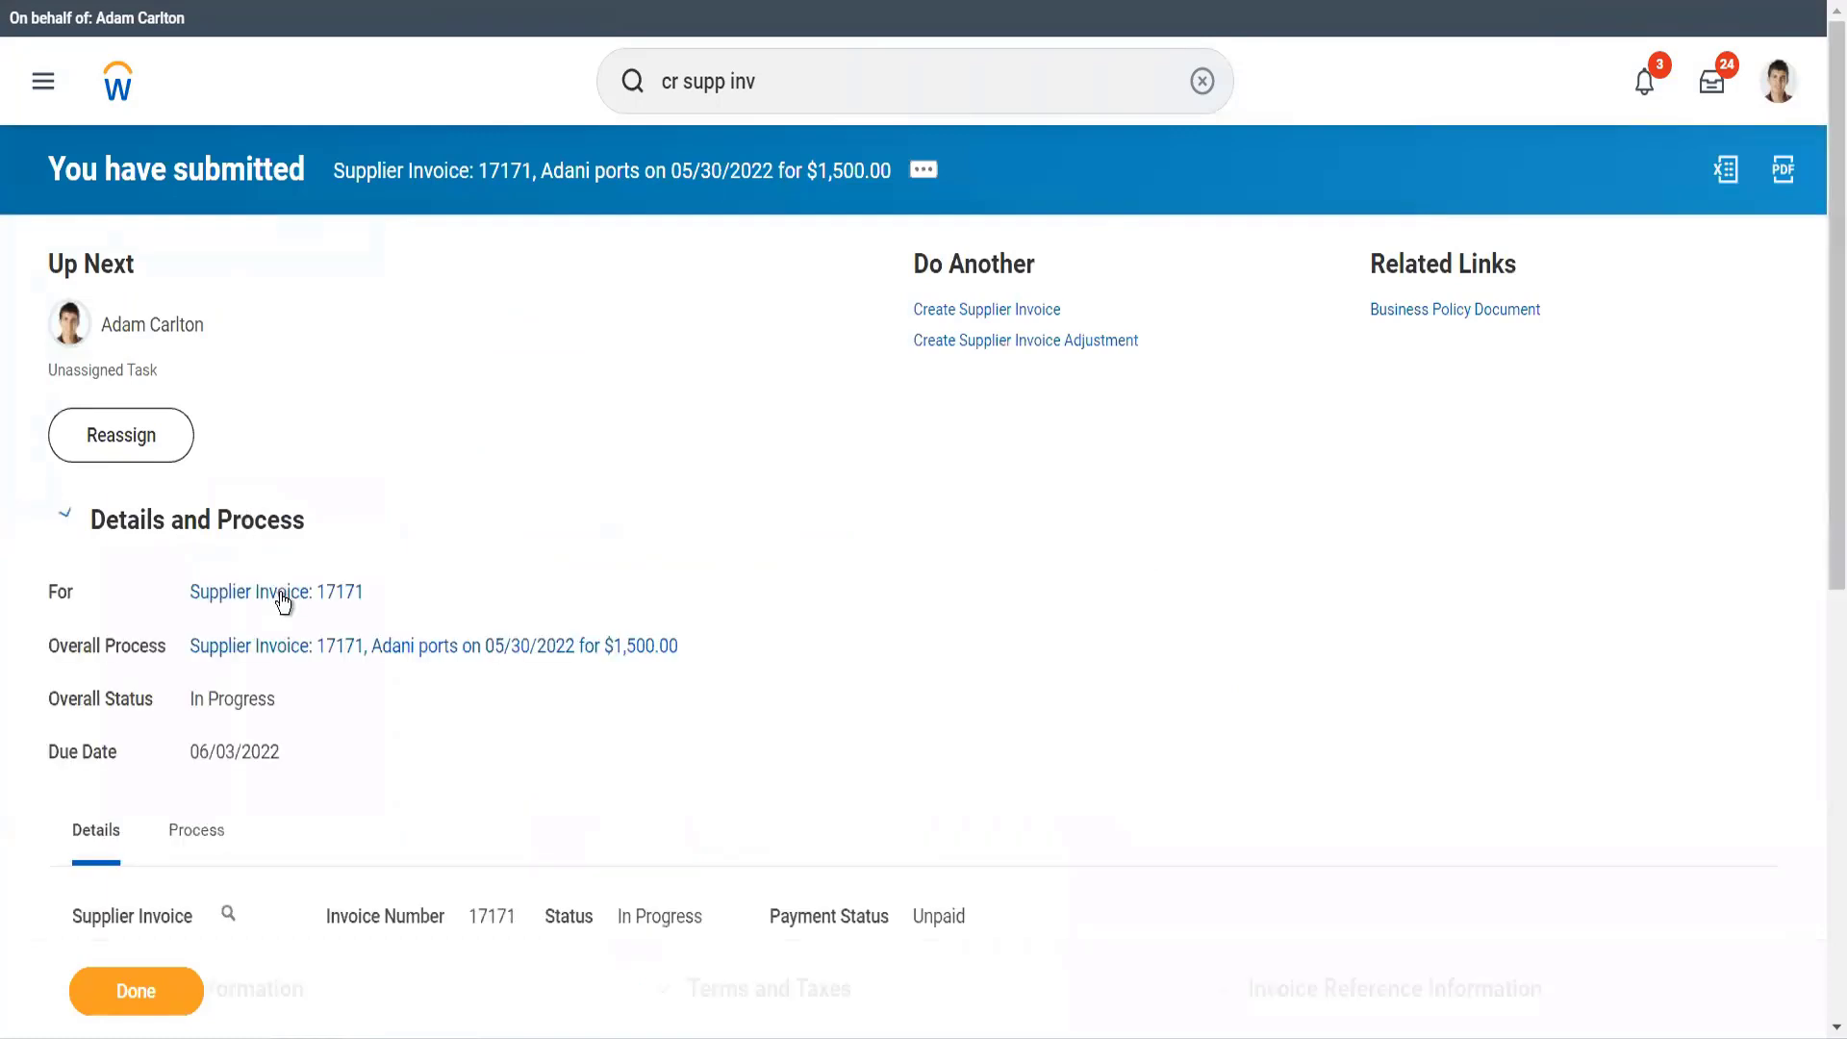
click(202, 831)
scroll(1007, 716, down, 14)
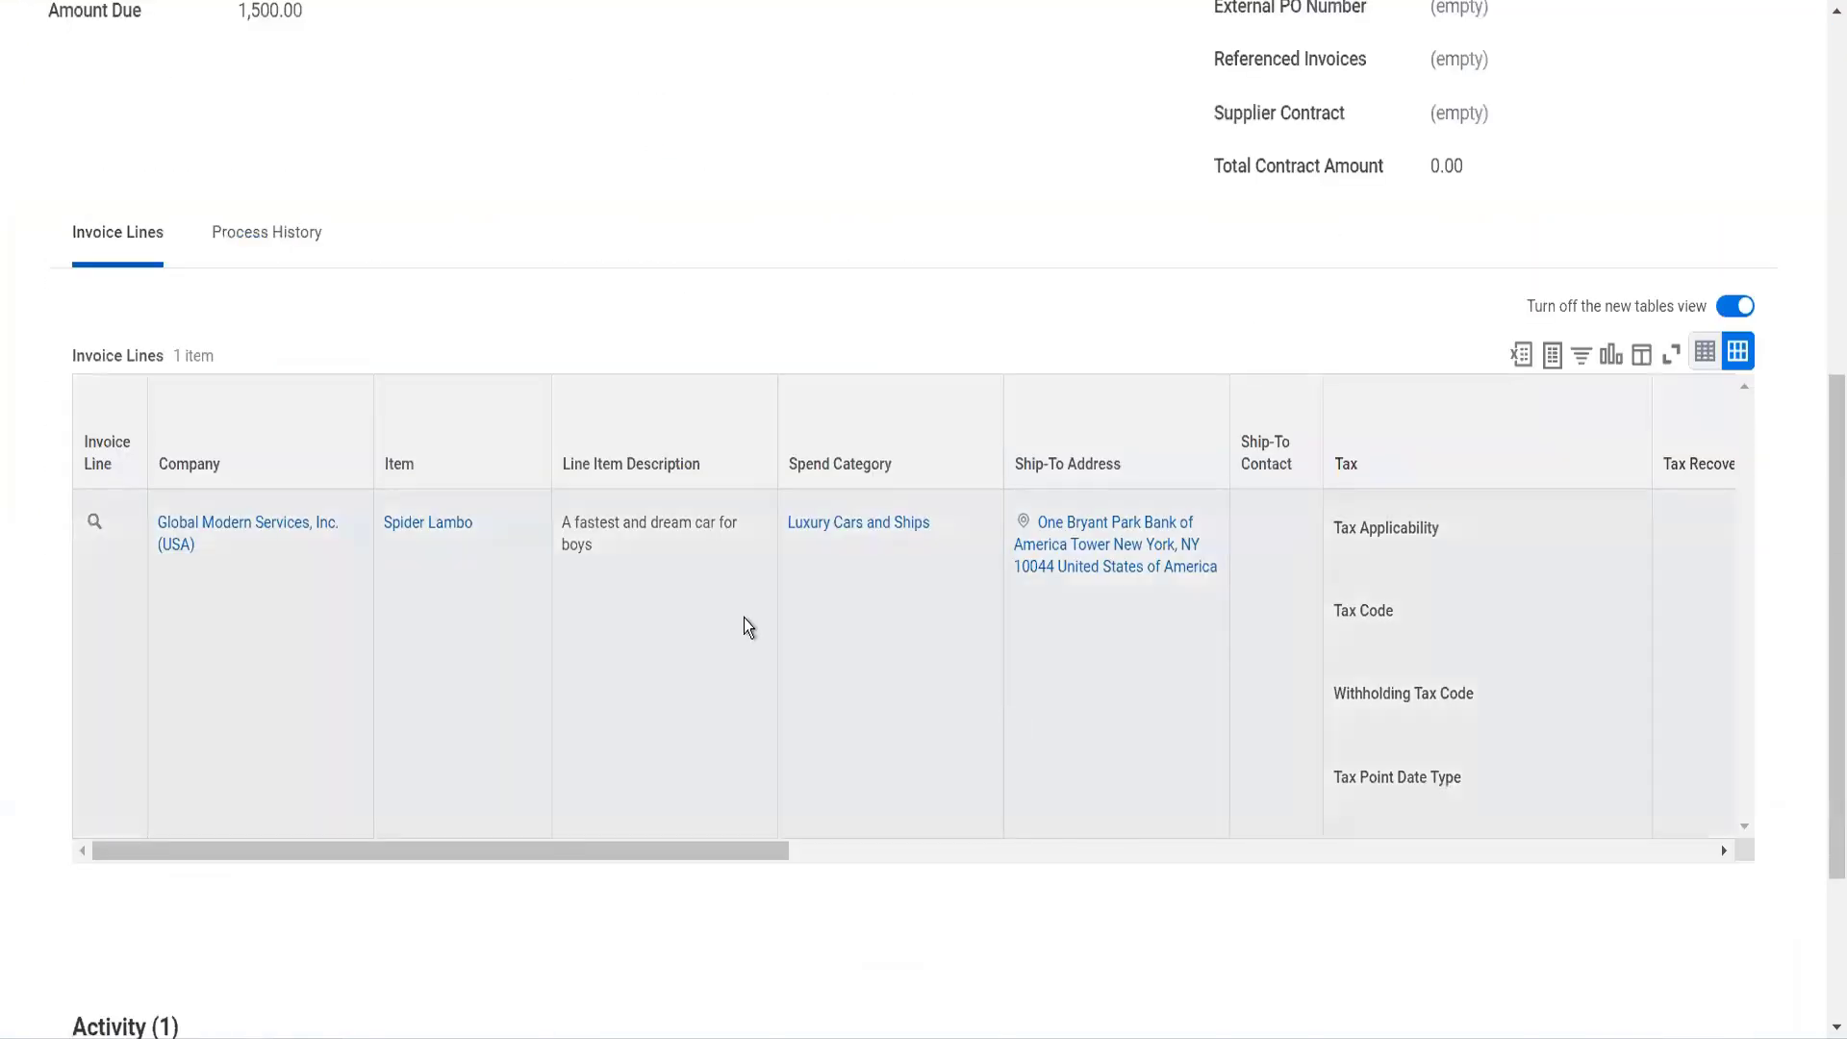
scroll(261, 235, down, 3)
scroll(262, 231, up, 3)
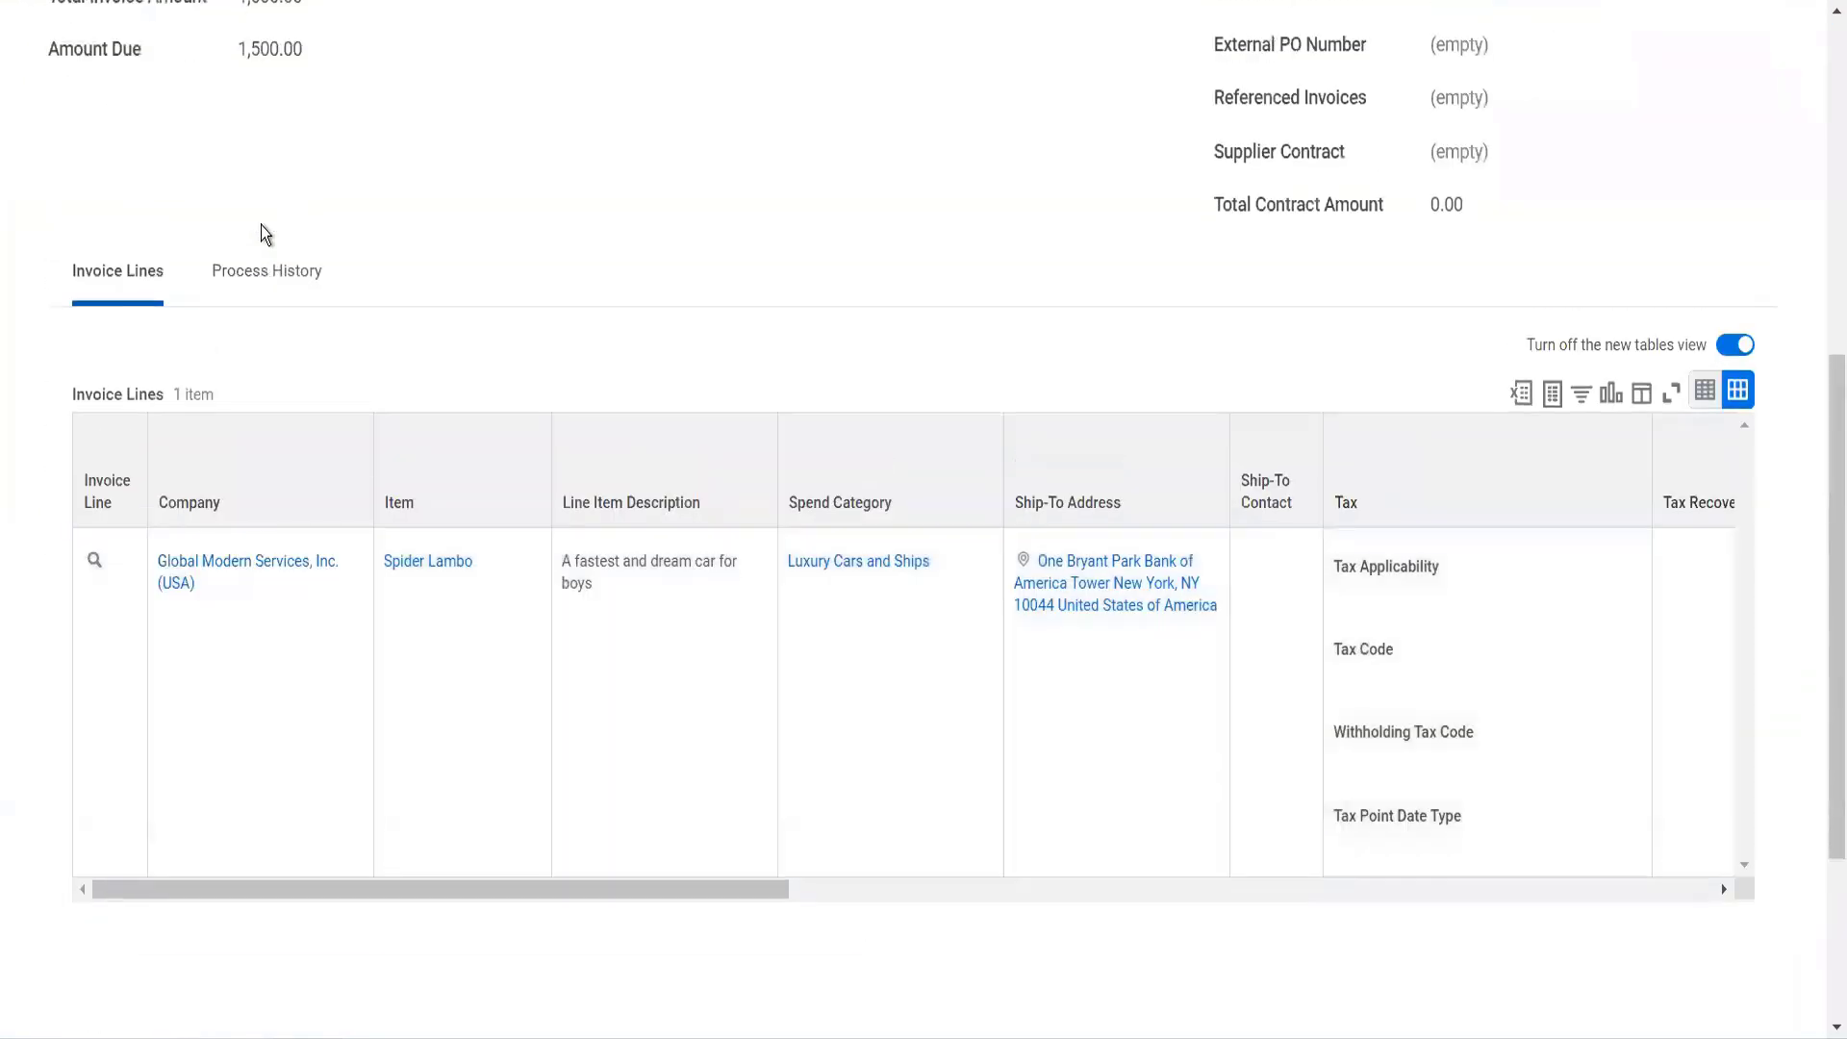
click(269, 278)
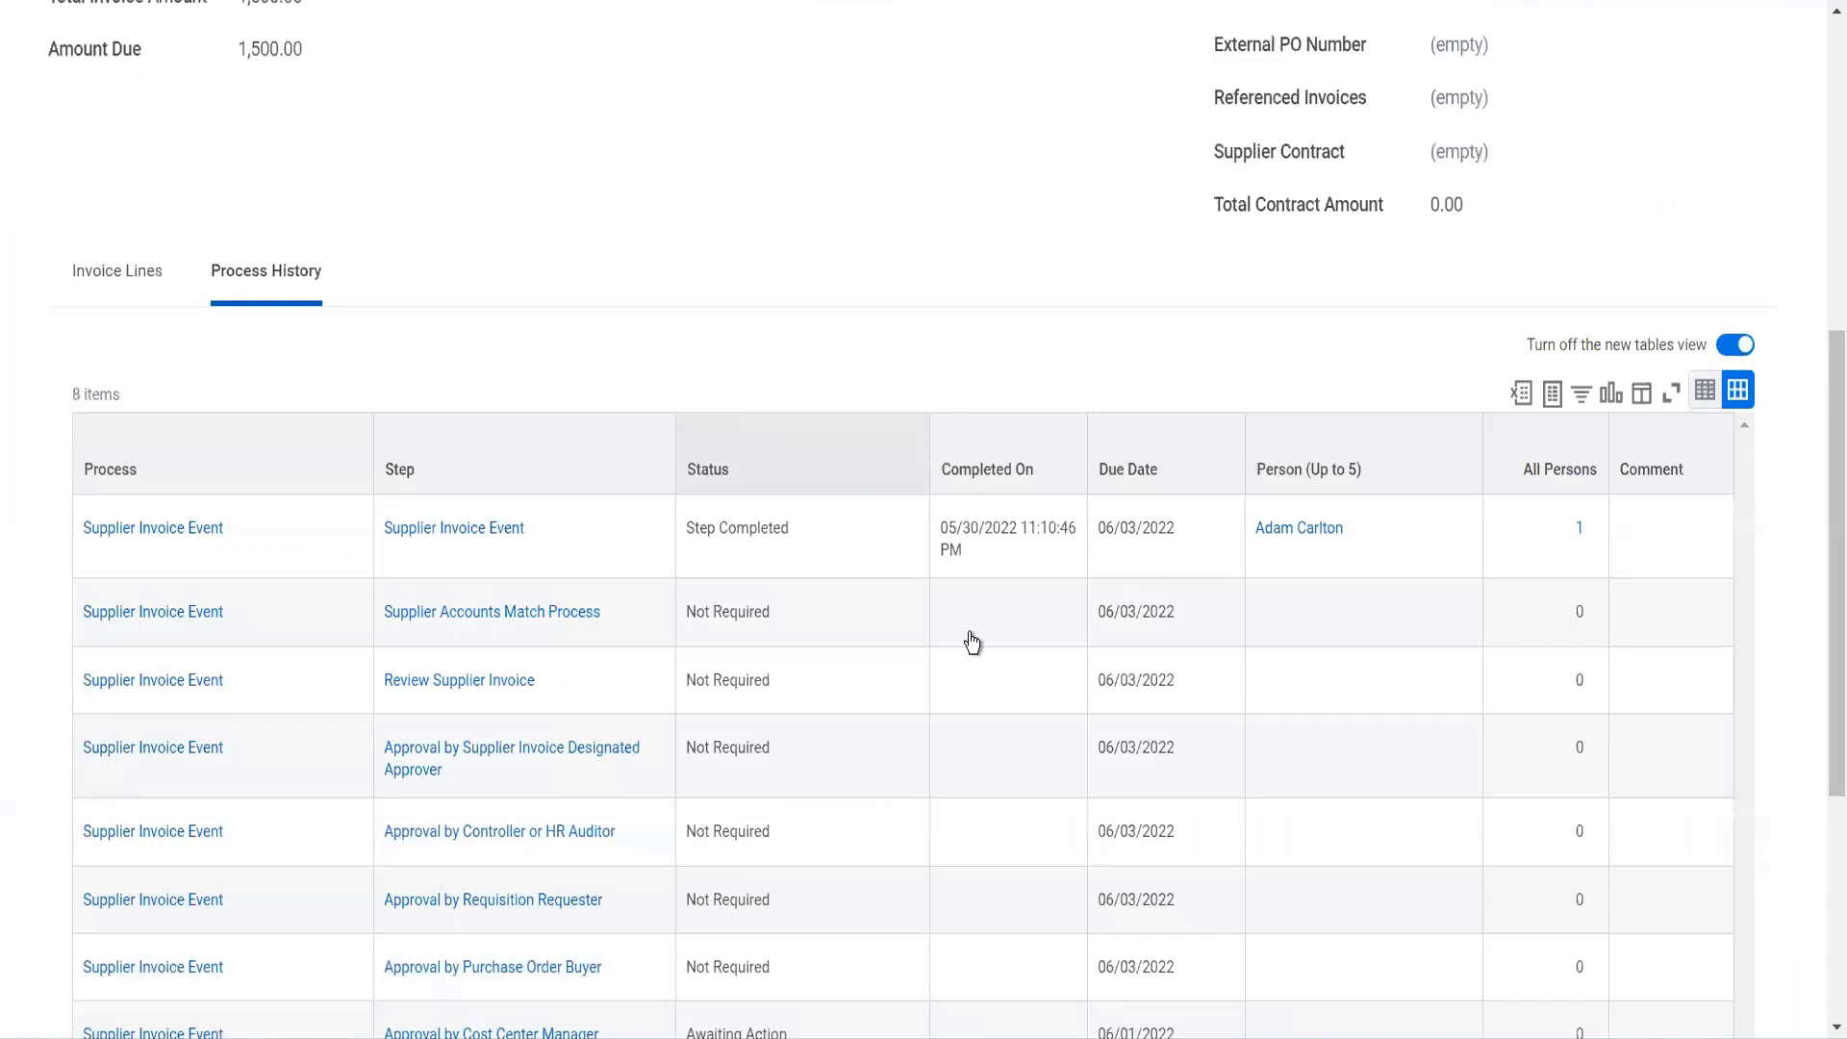
scroll(971, 640, down, 5)
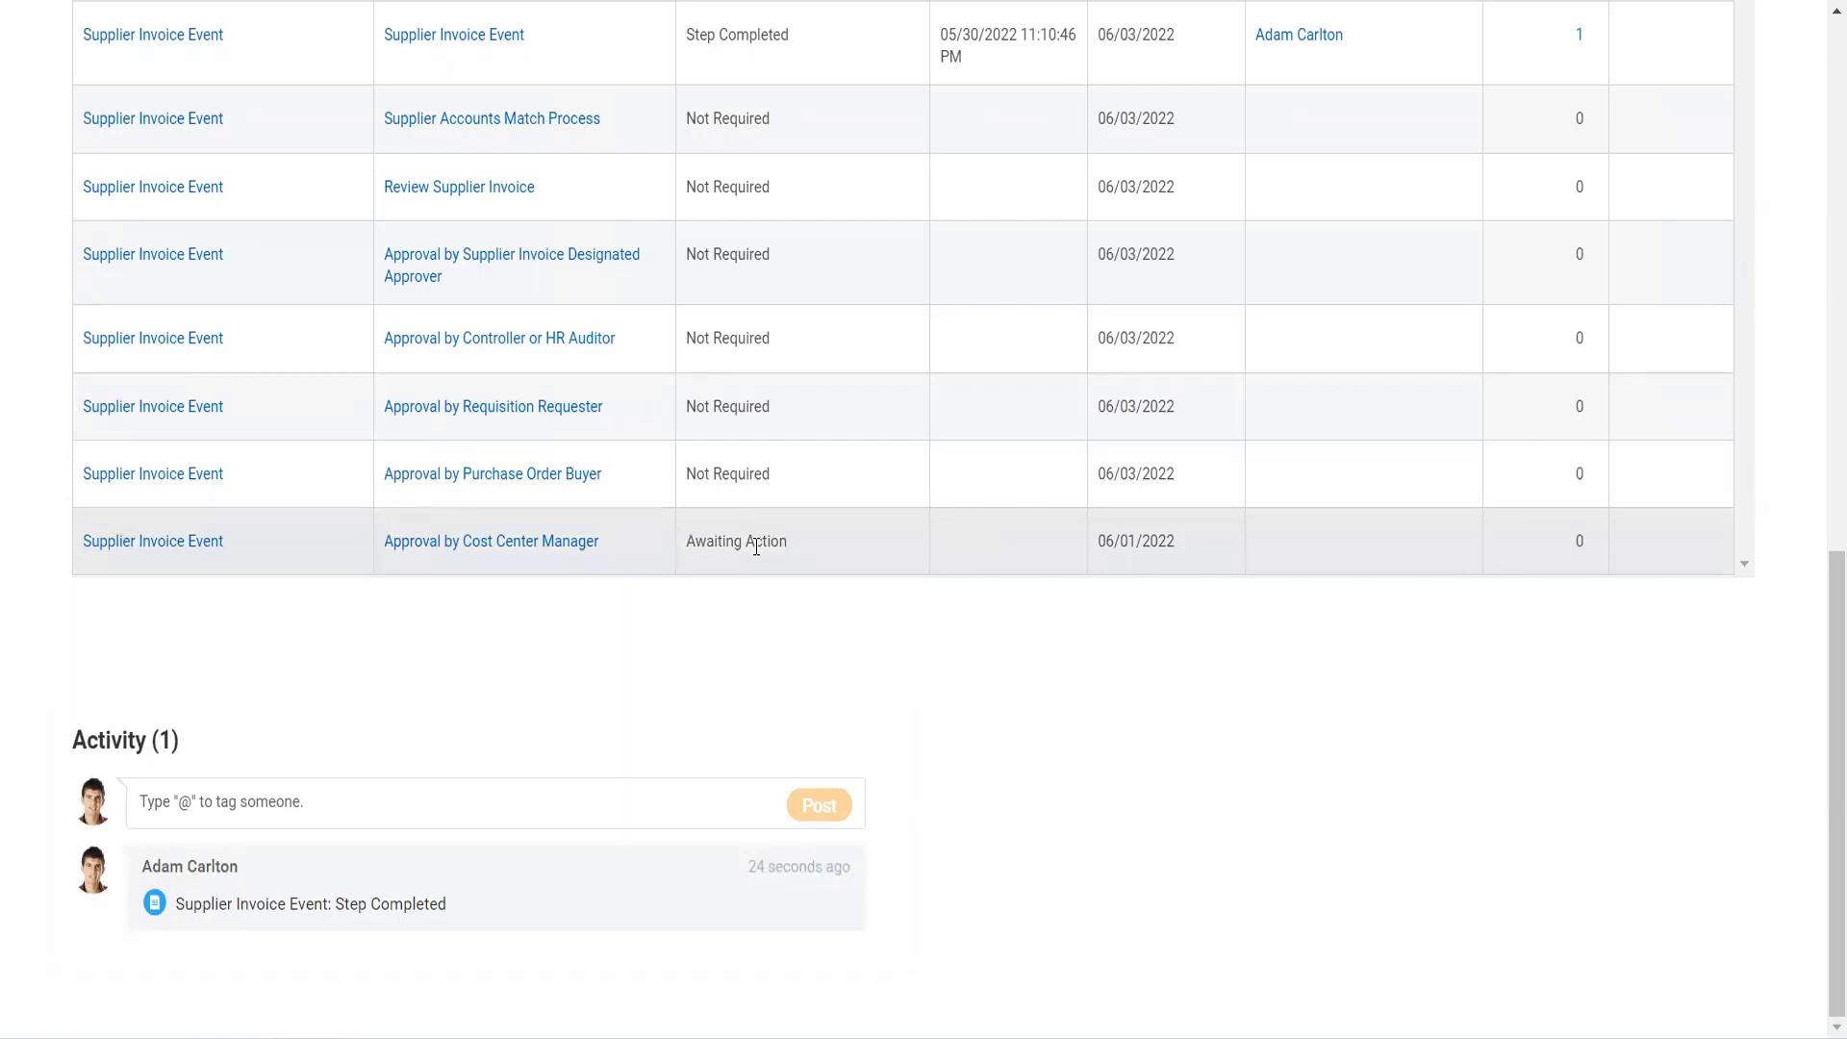
scroll(755, 546, up, 12)
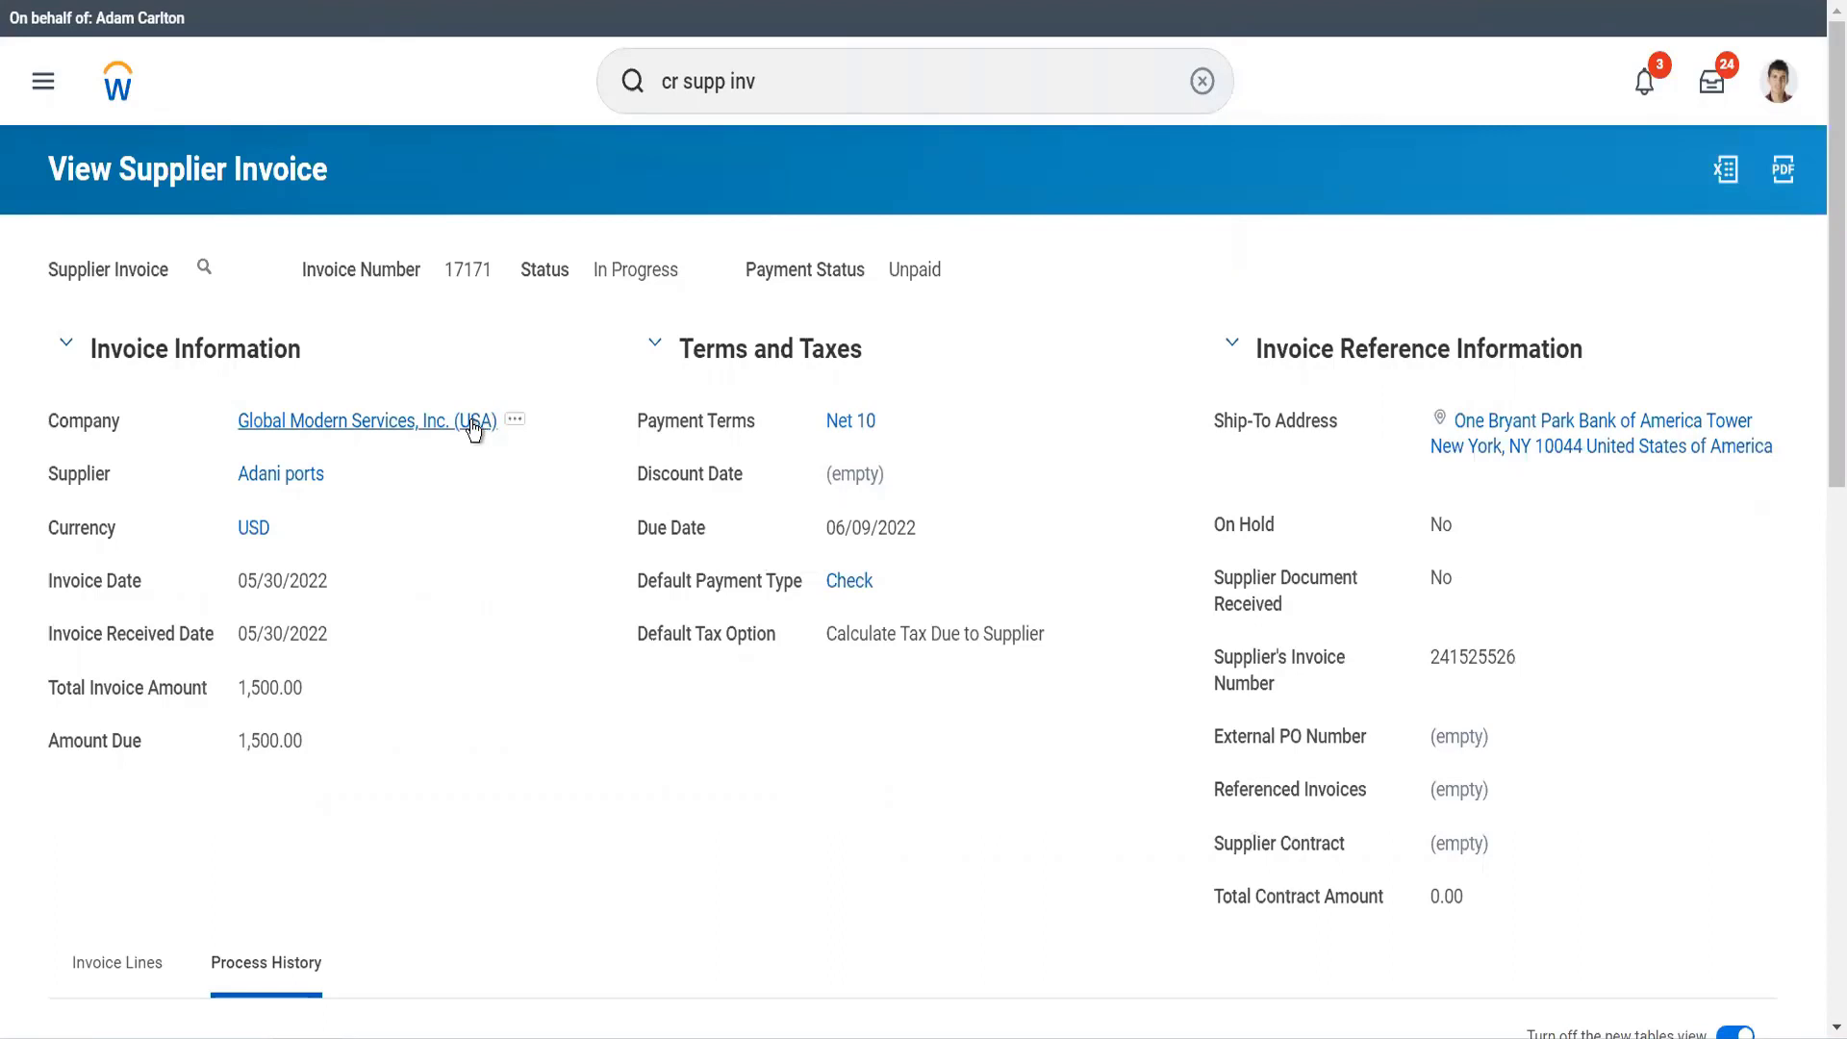
Search by name for the Controller in Finance & Administration, New York, and open that worker's profile
click(765, 106)
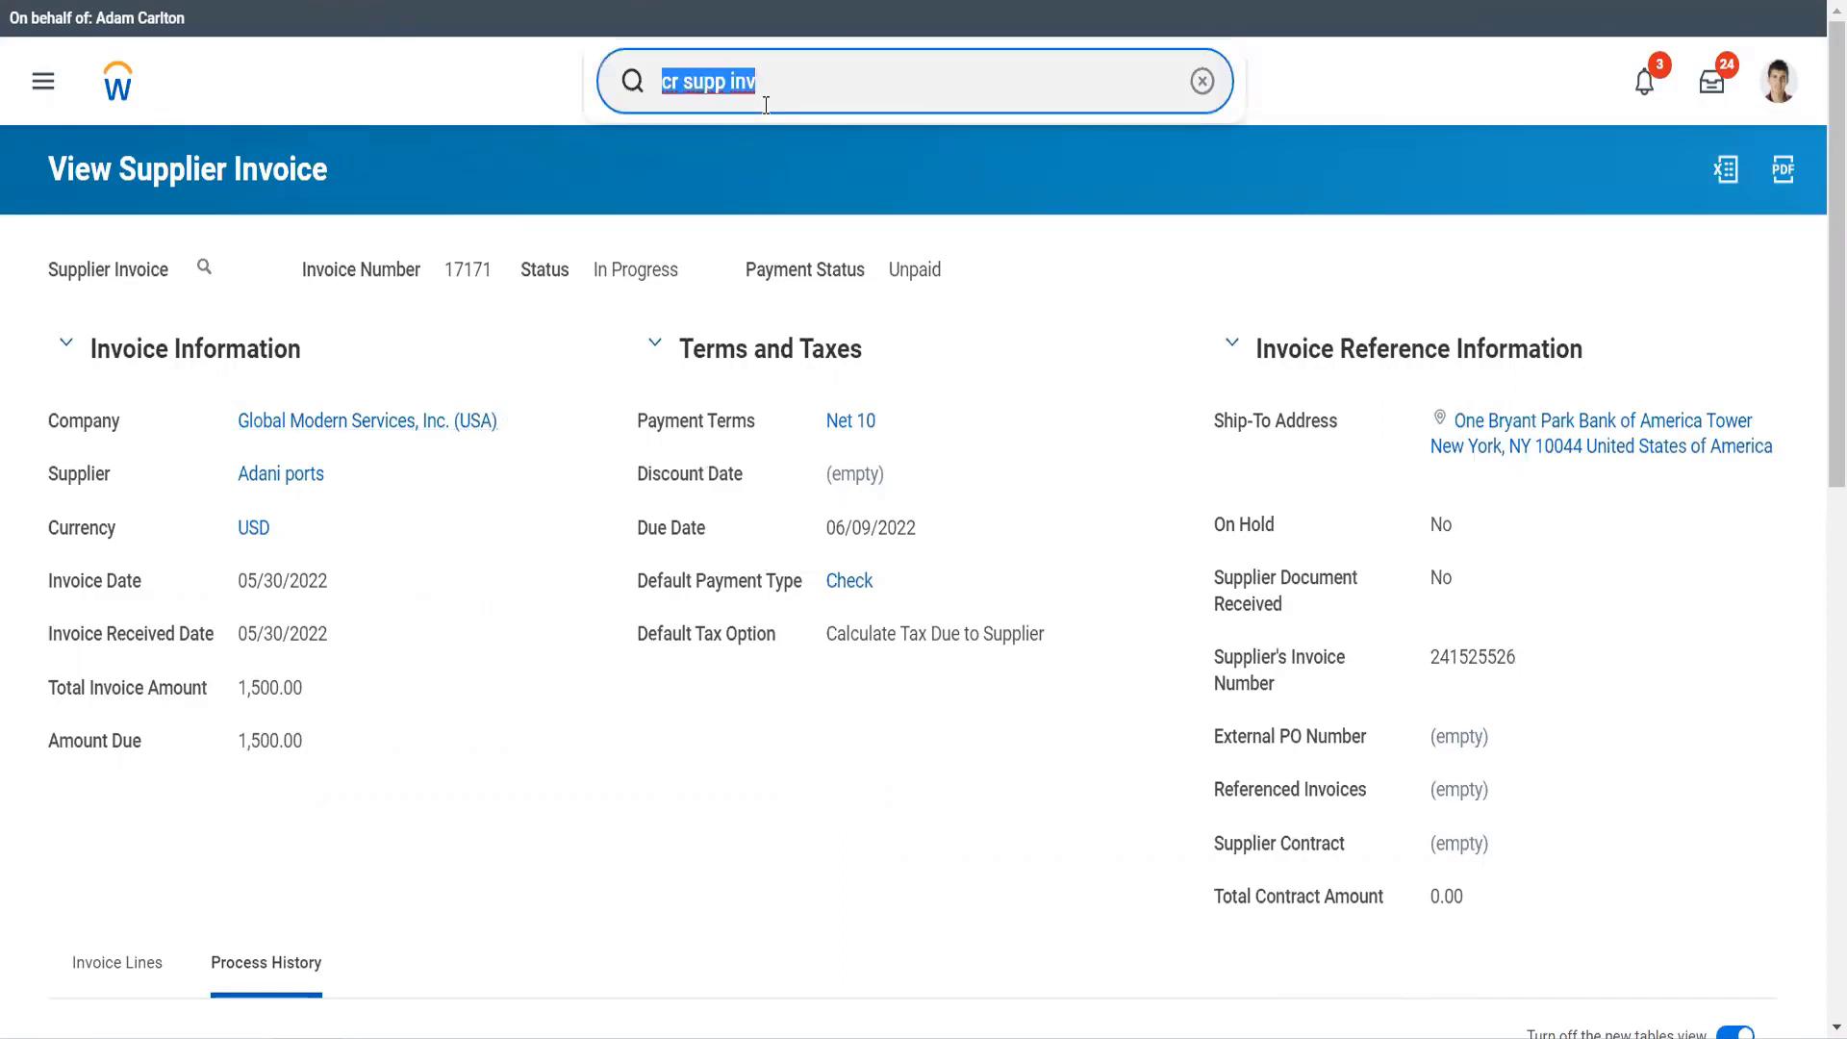
text(ter ser)
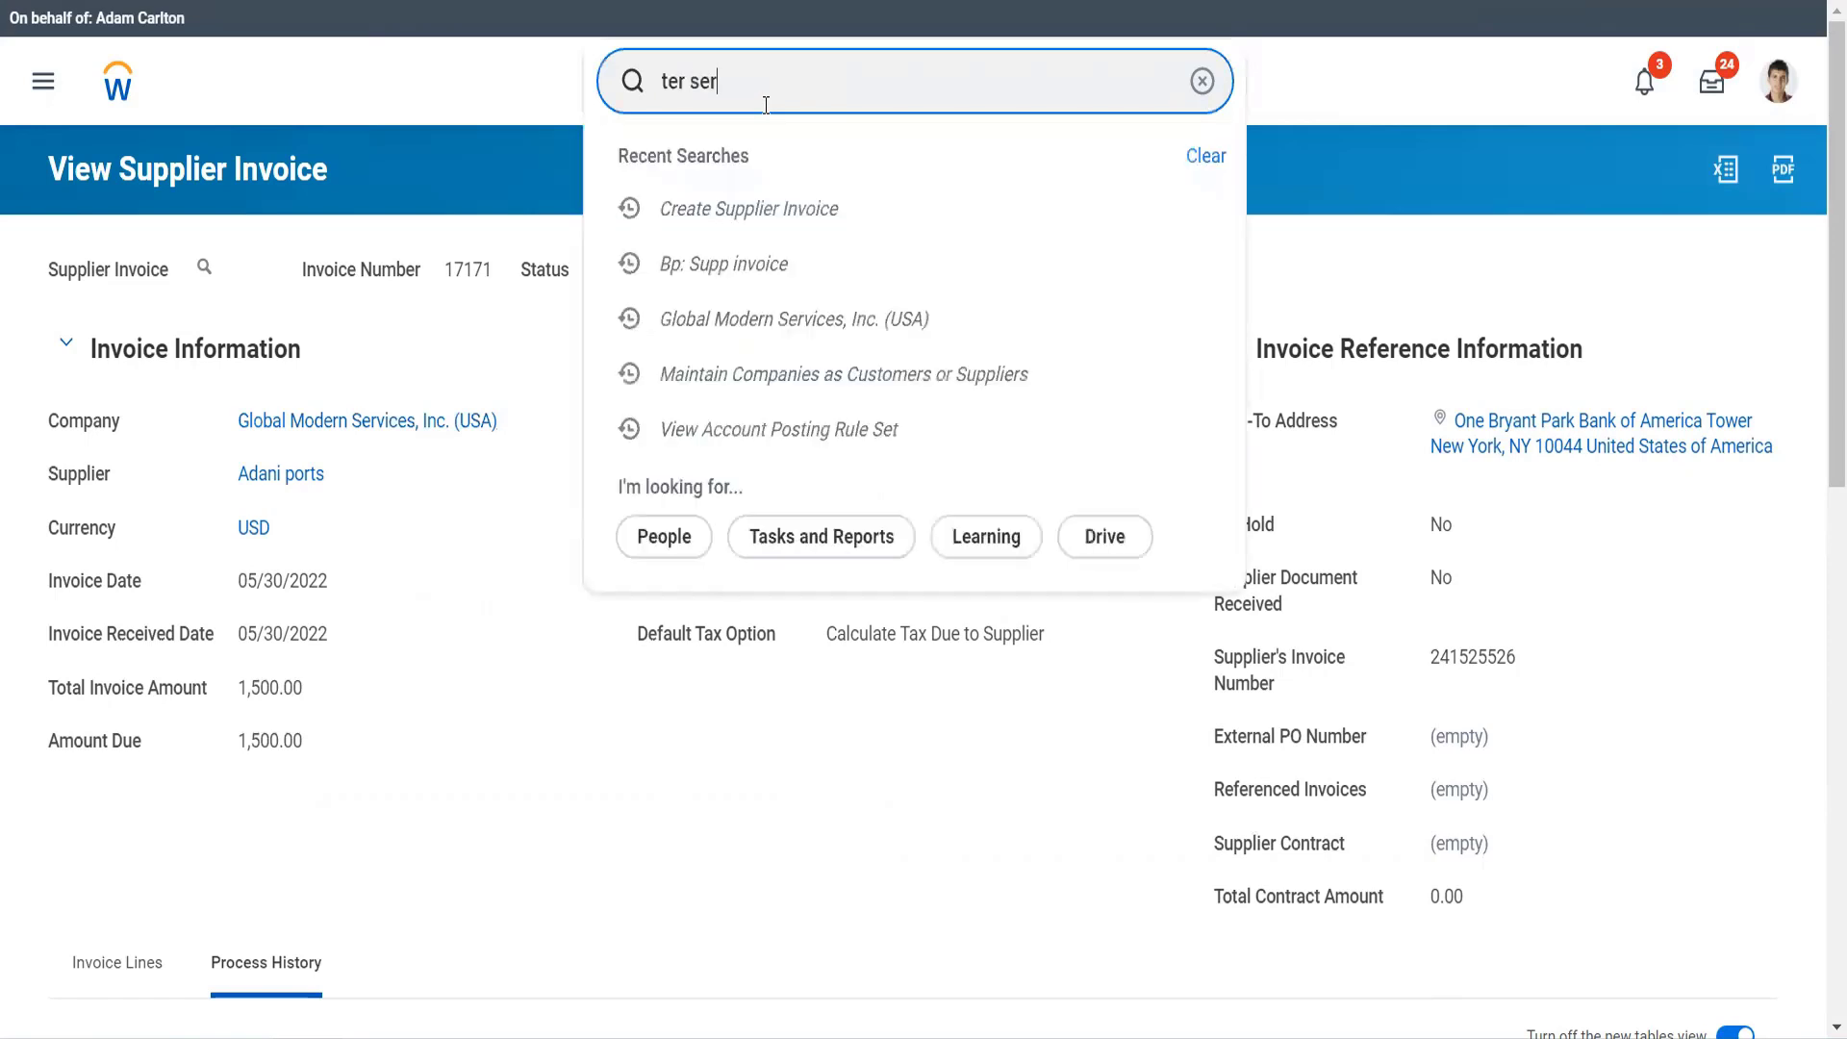
key(Down)
key(Down)
key(Down)
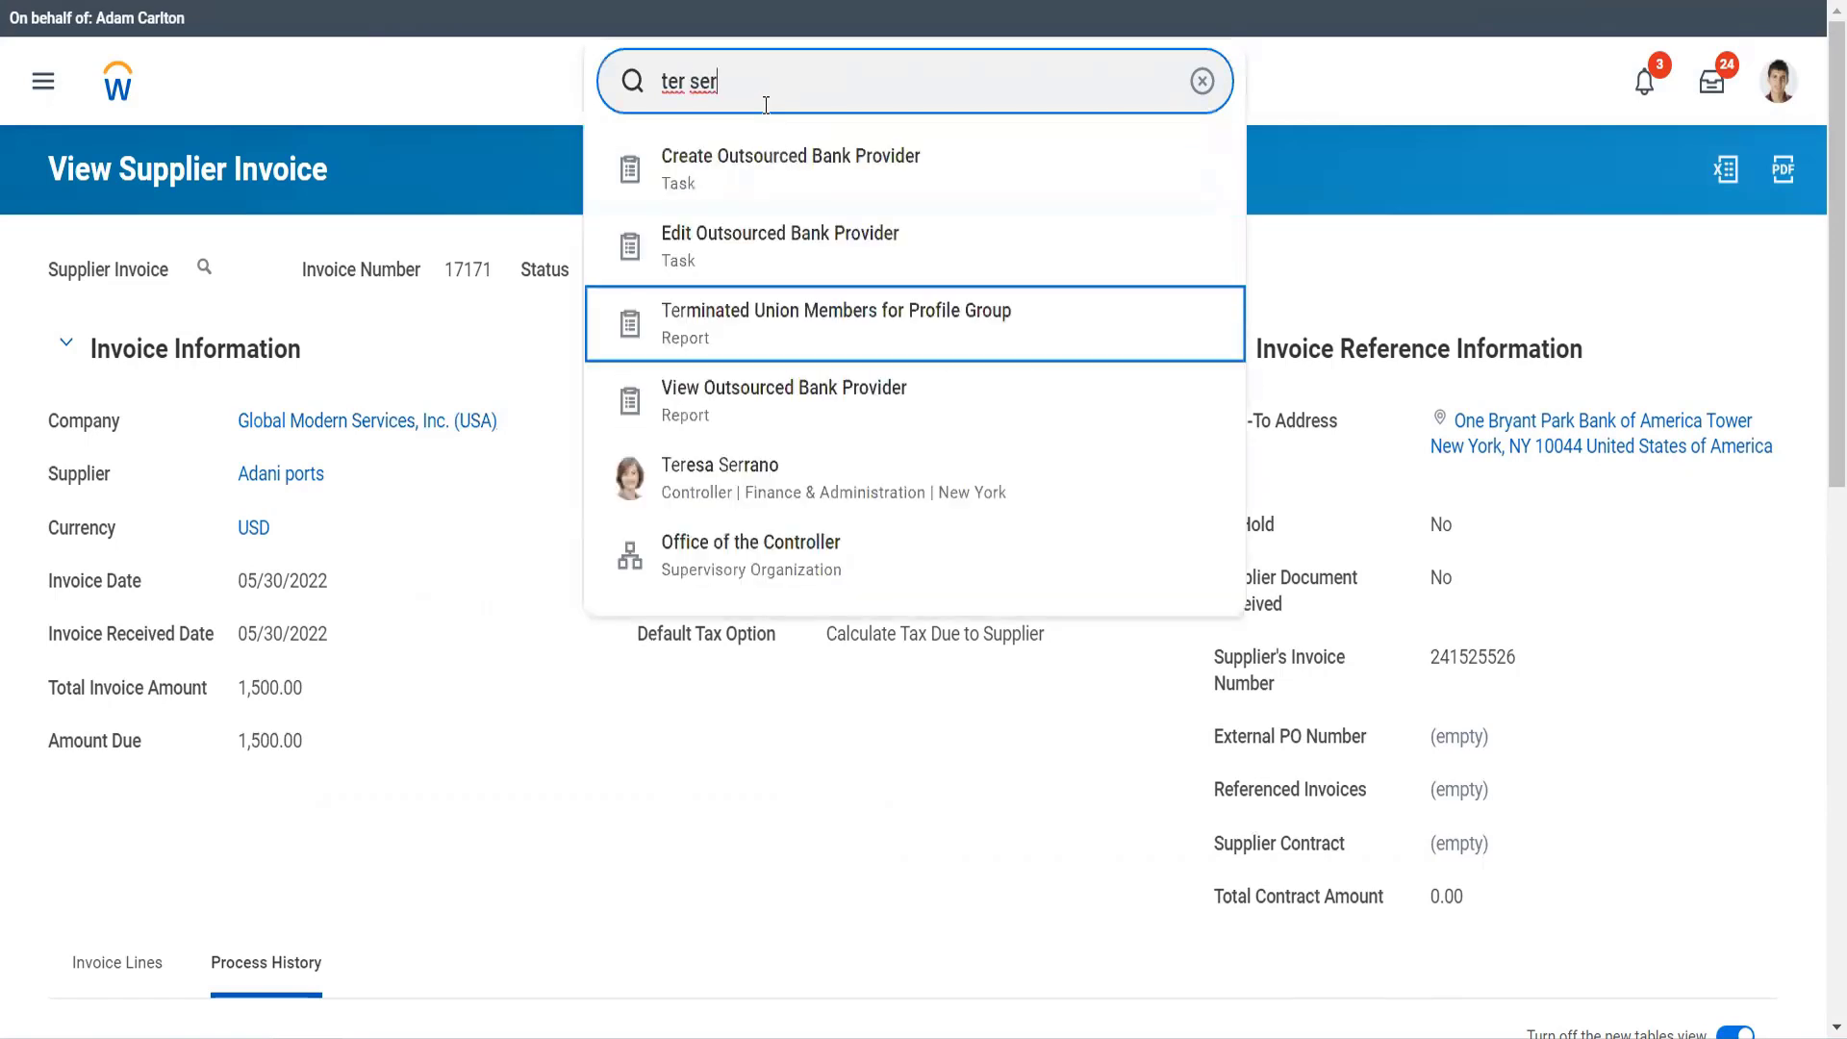
key(Down)
key(Down)
key(Escape)
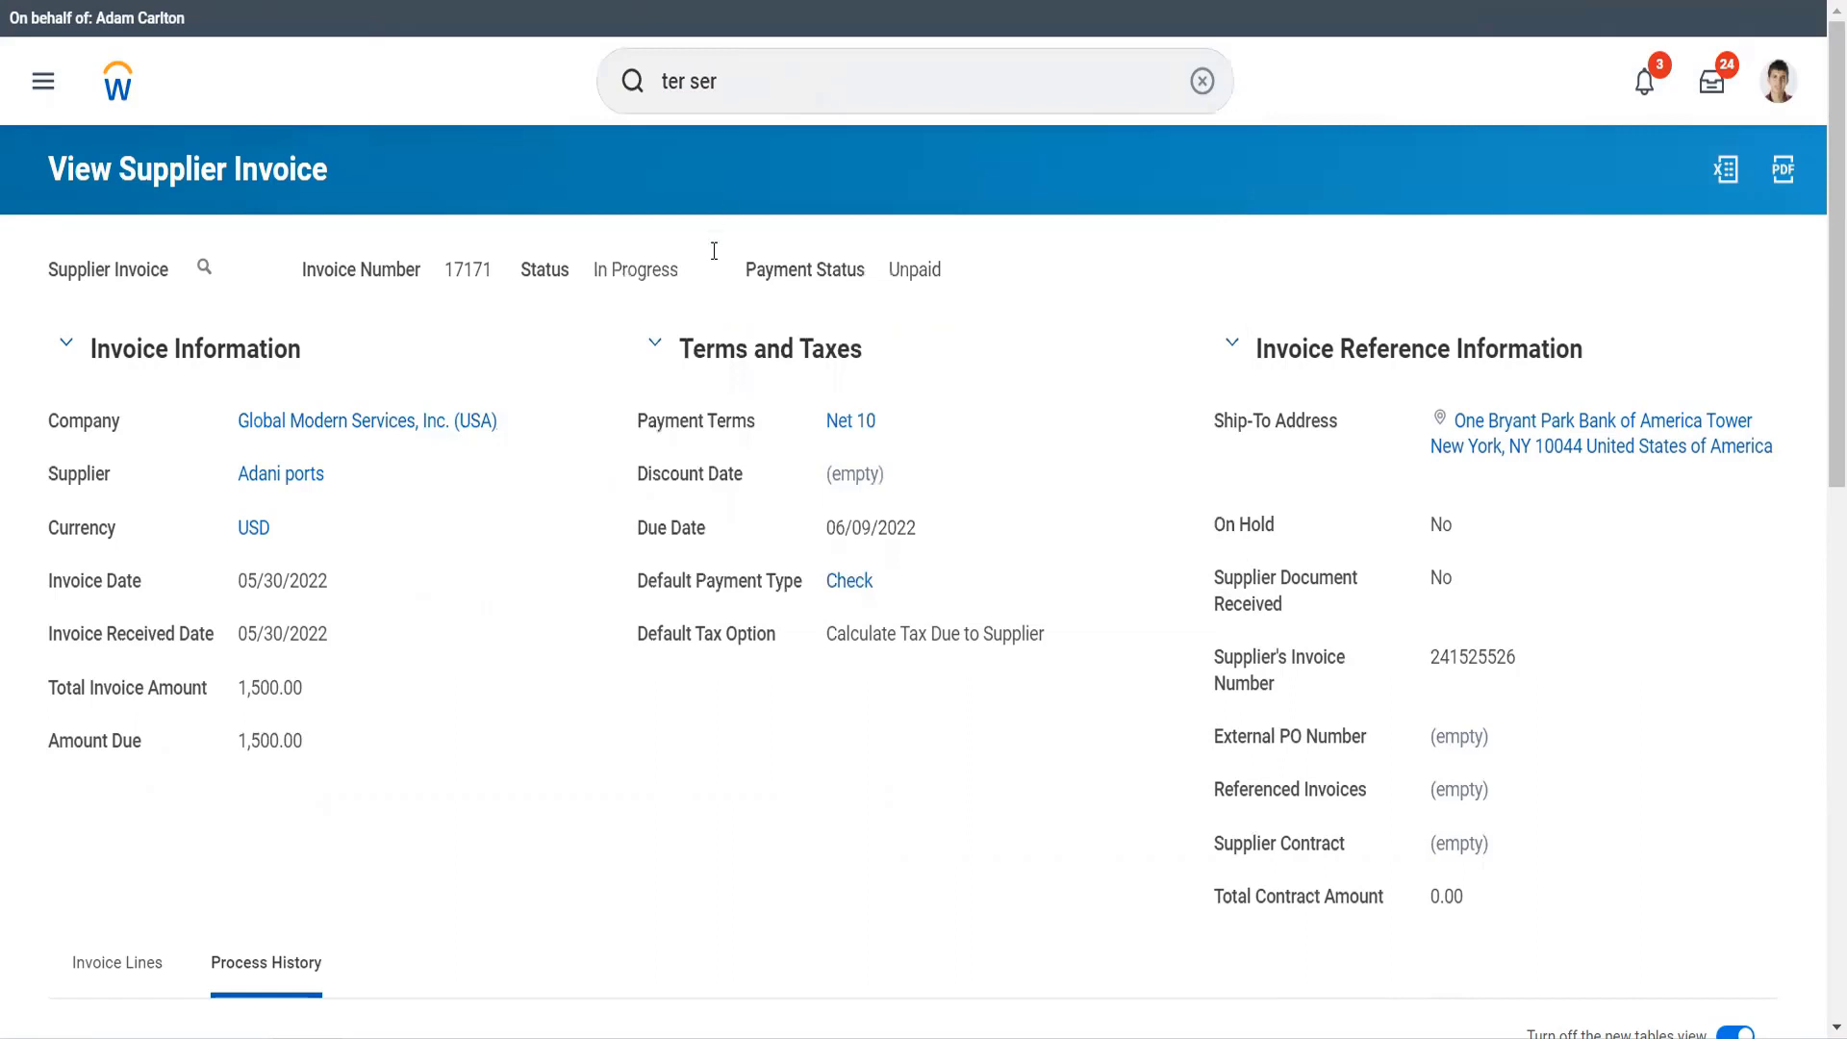
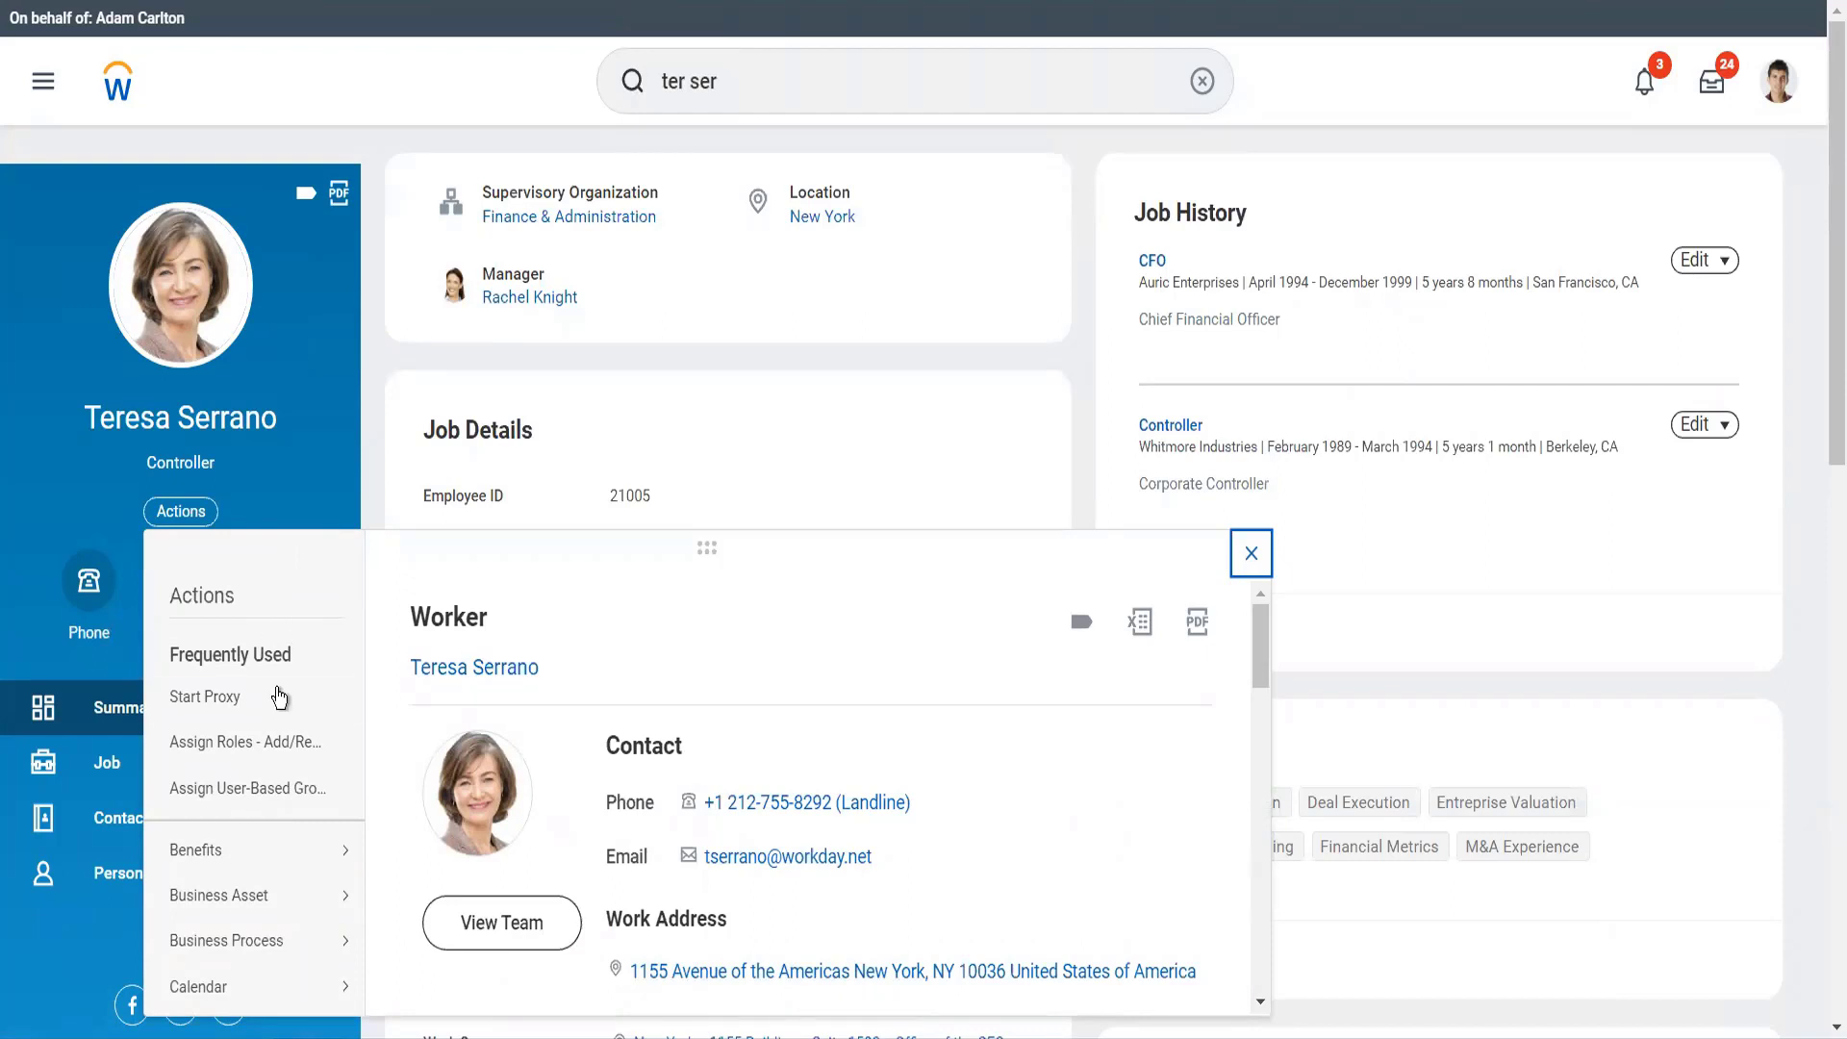
Start Assign Roles - Add/Remove for the Controller with an effective date of 05/23/2022
click(276, 744)
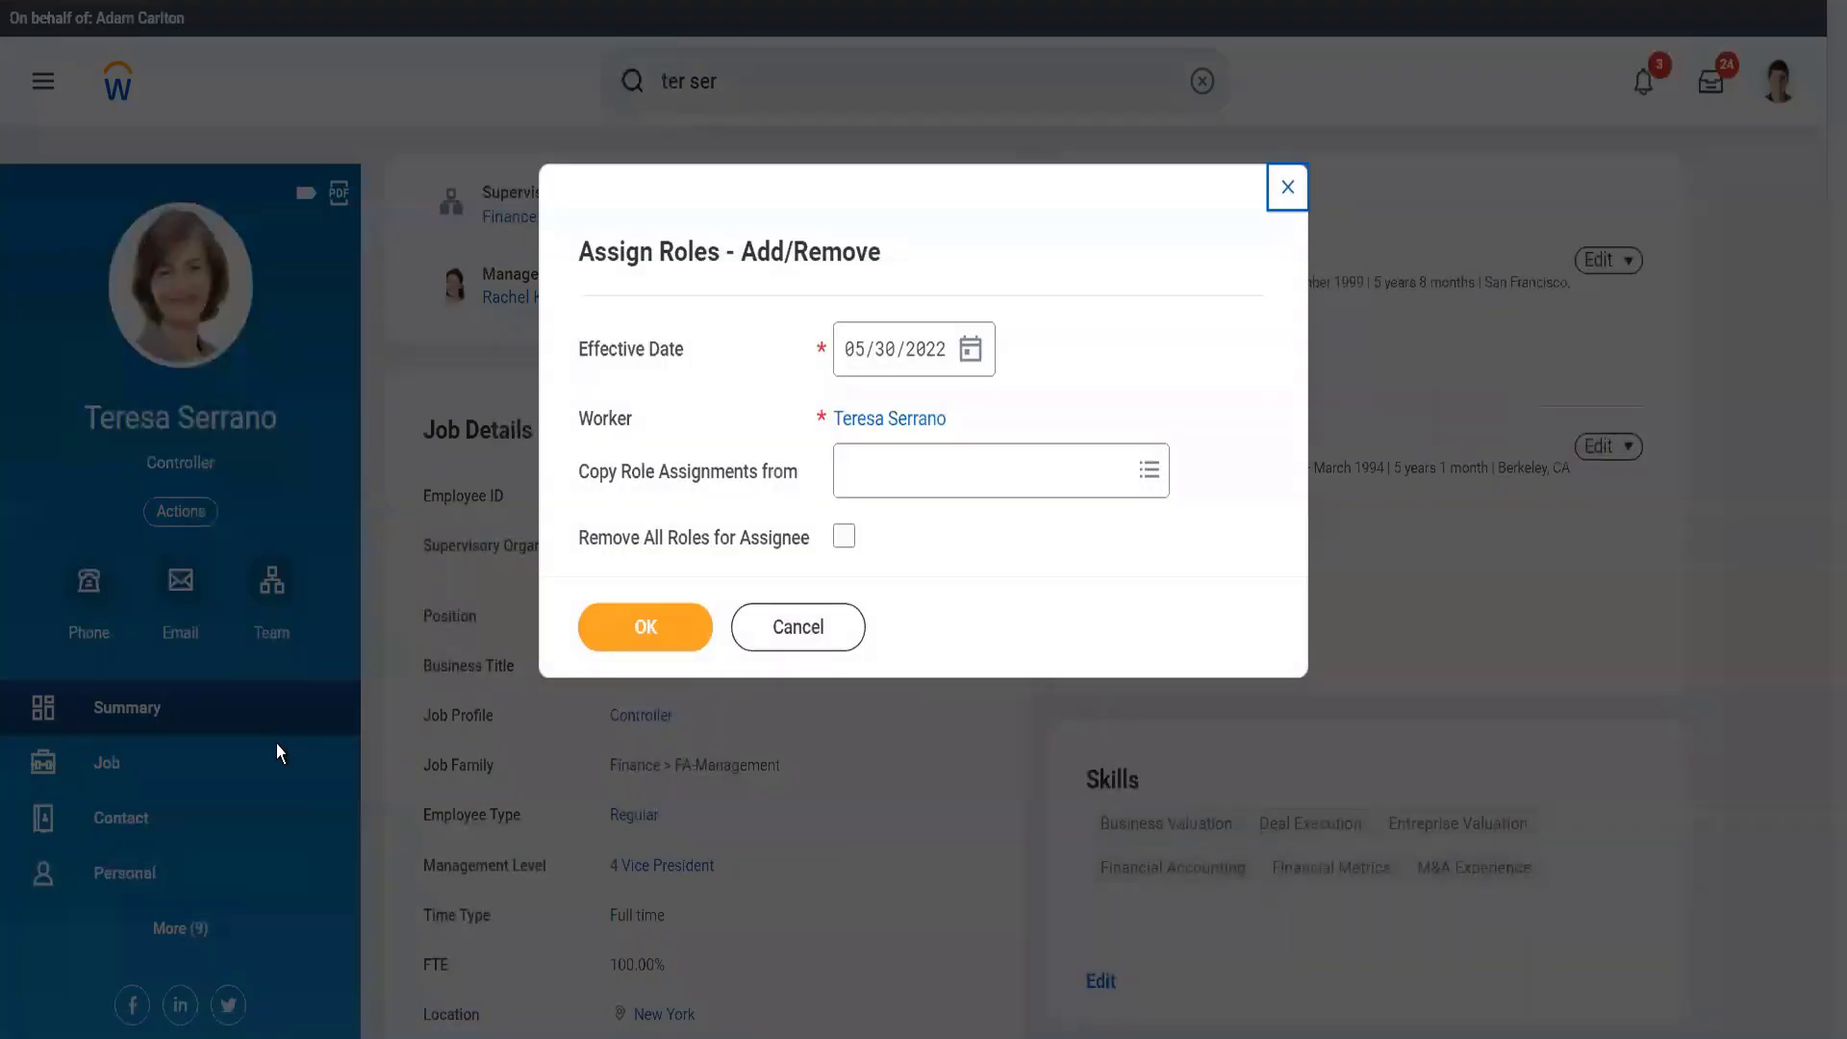
click(972, 356)
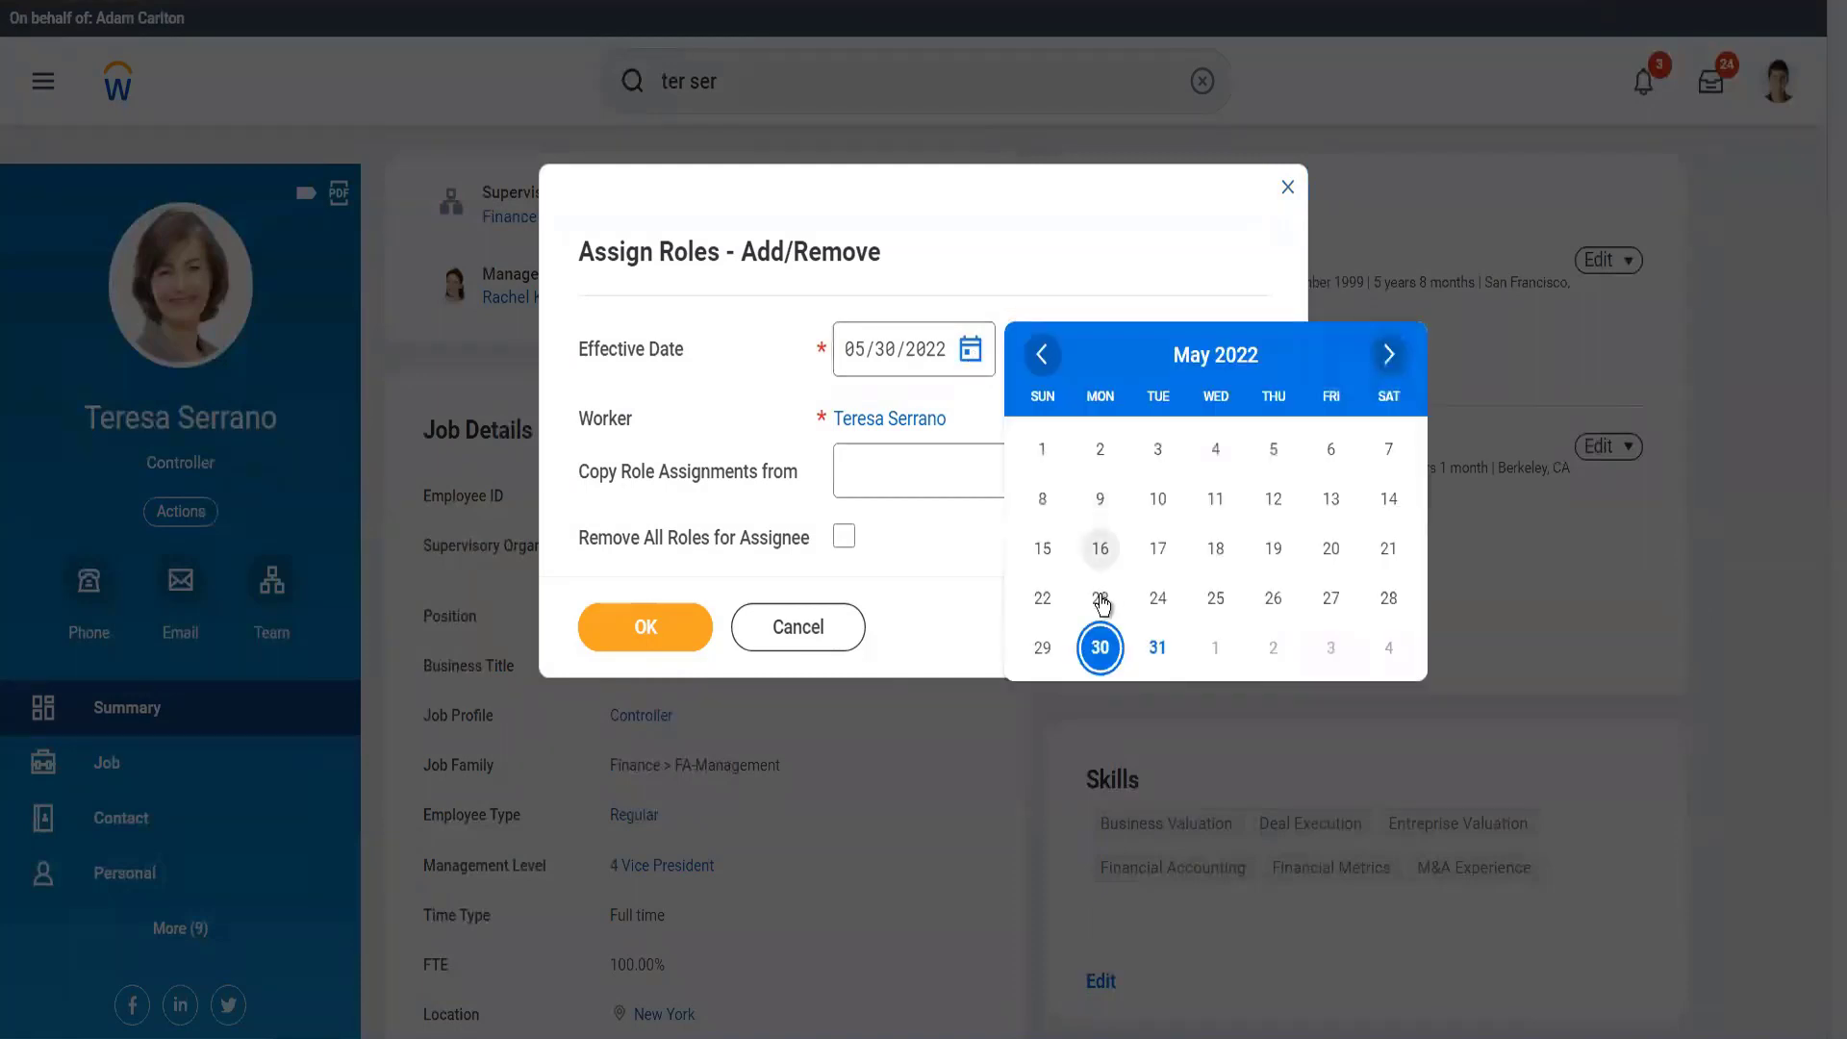
click(1097, 593)
click(673, 630)
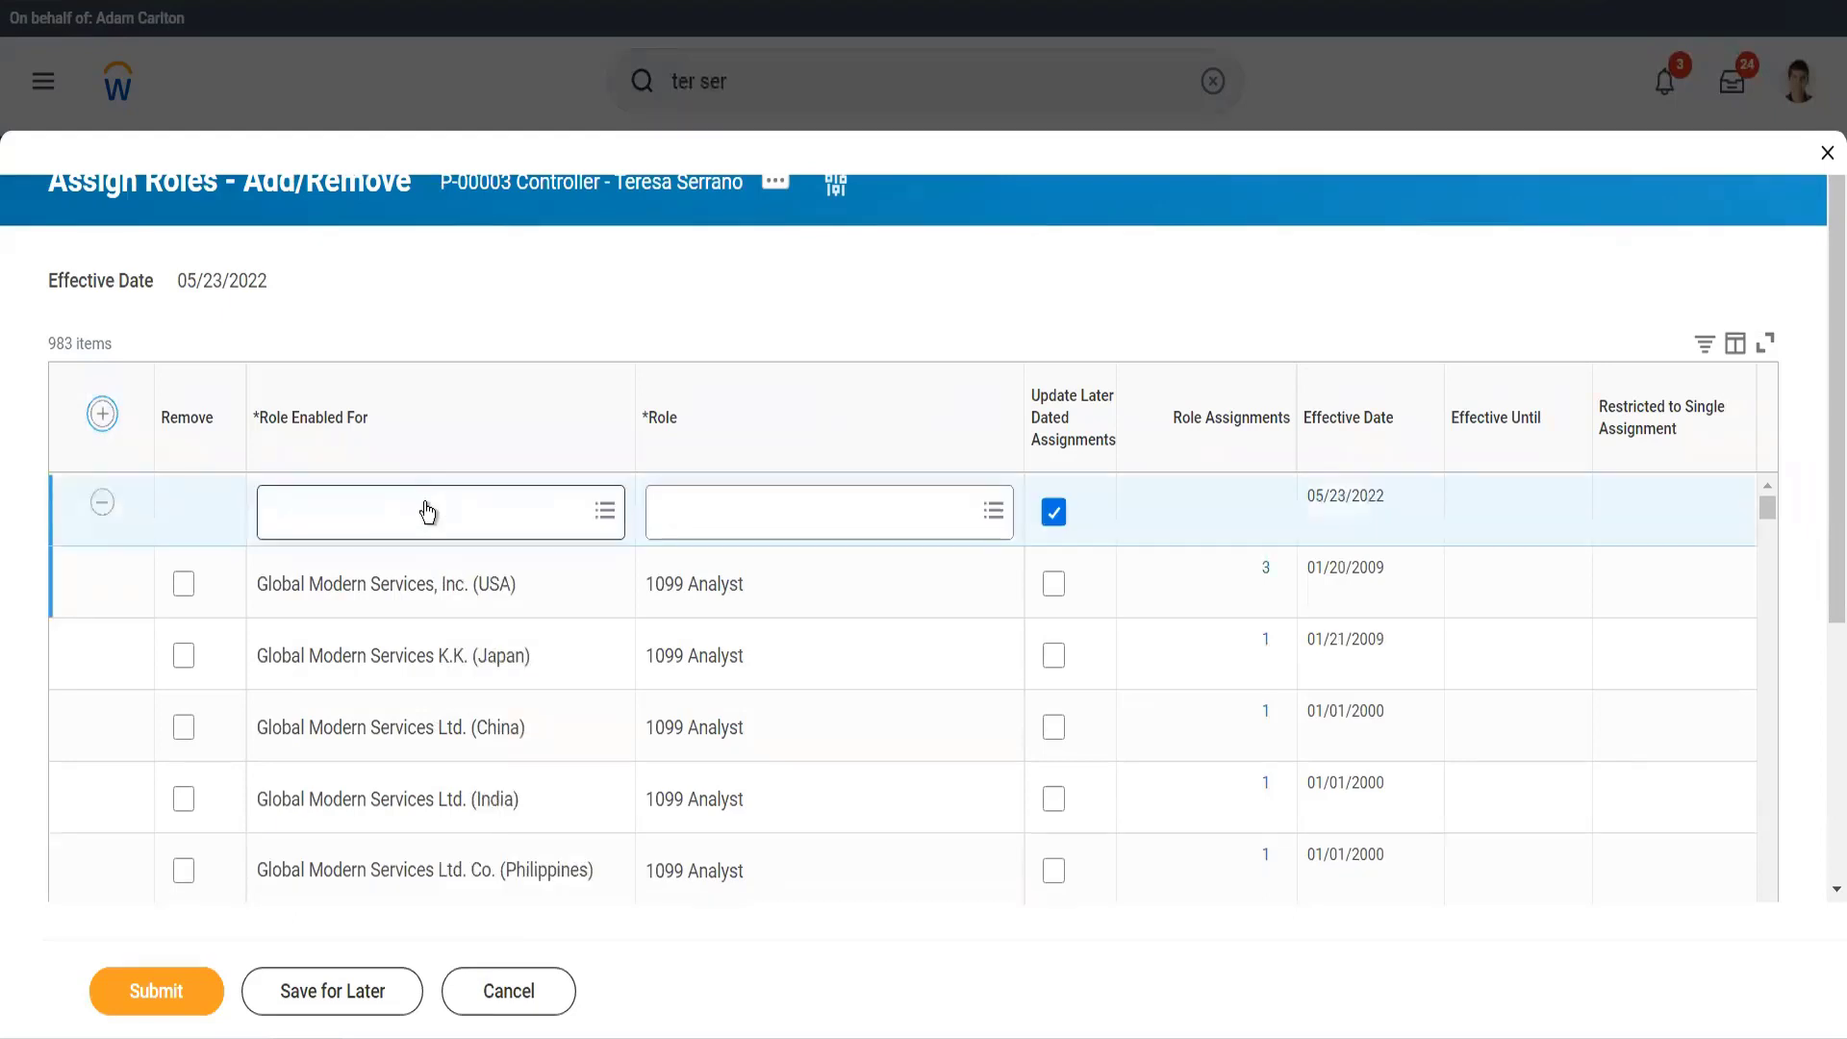
Set the new role assignment row's Role Enabled For to Global Modern Services, Inc. (USA)
click(427, 510)
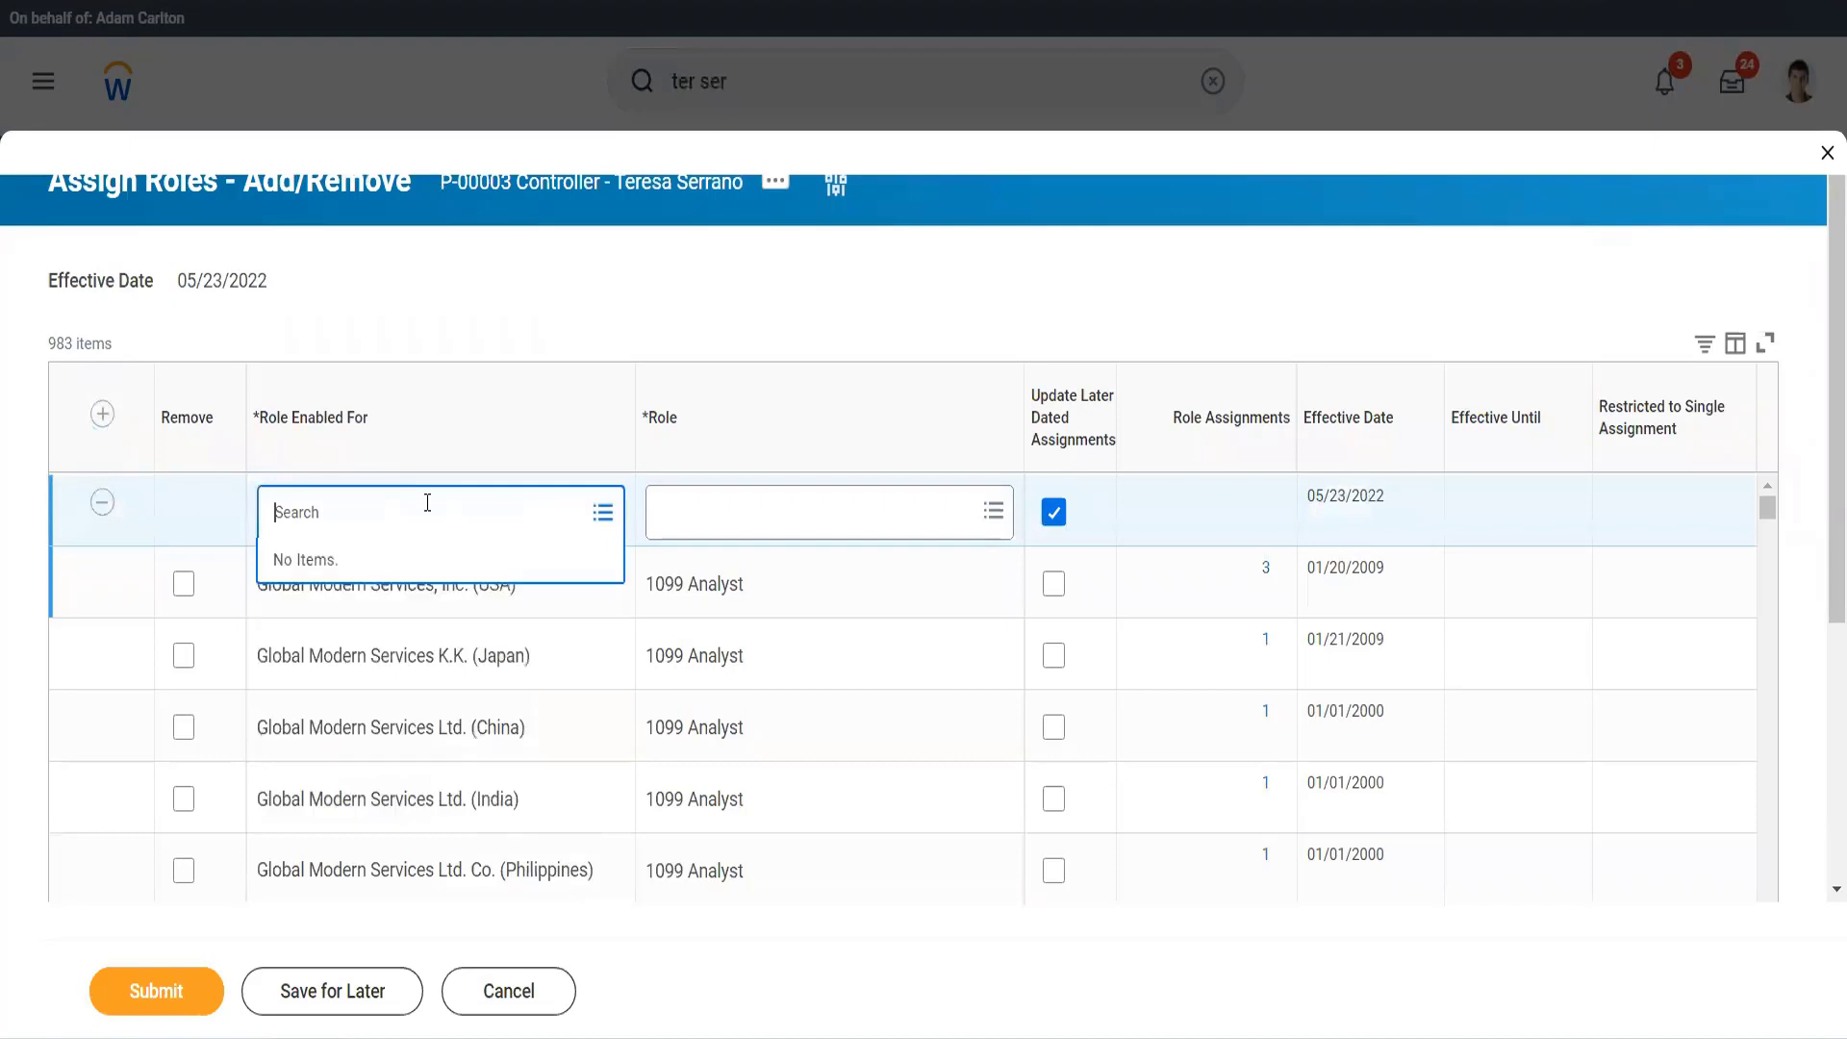
text(gms usa)
key(Return)
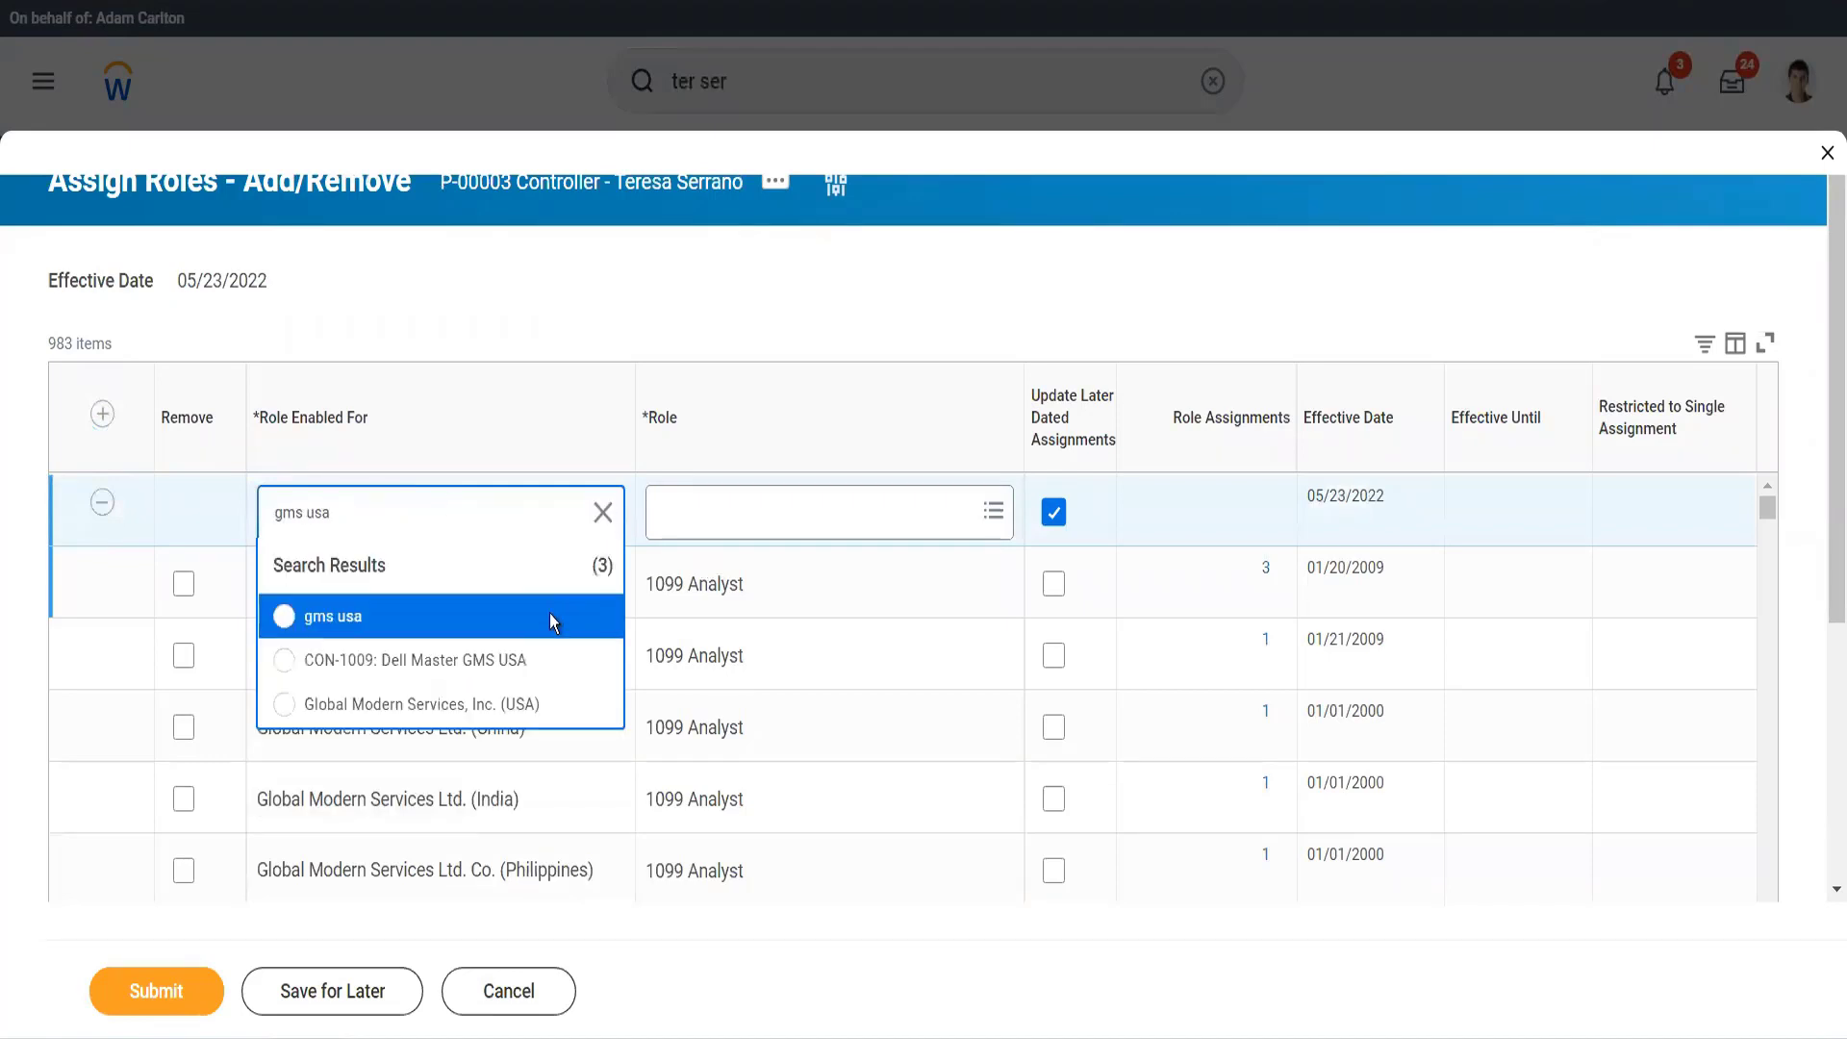
click(496, 707)
Try to find the Cost Center Manager role for the new Global Modern Services, Inc. (USA) assignment row
click(760, 524)
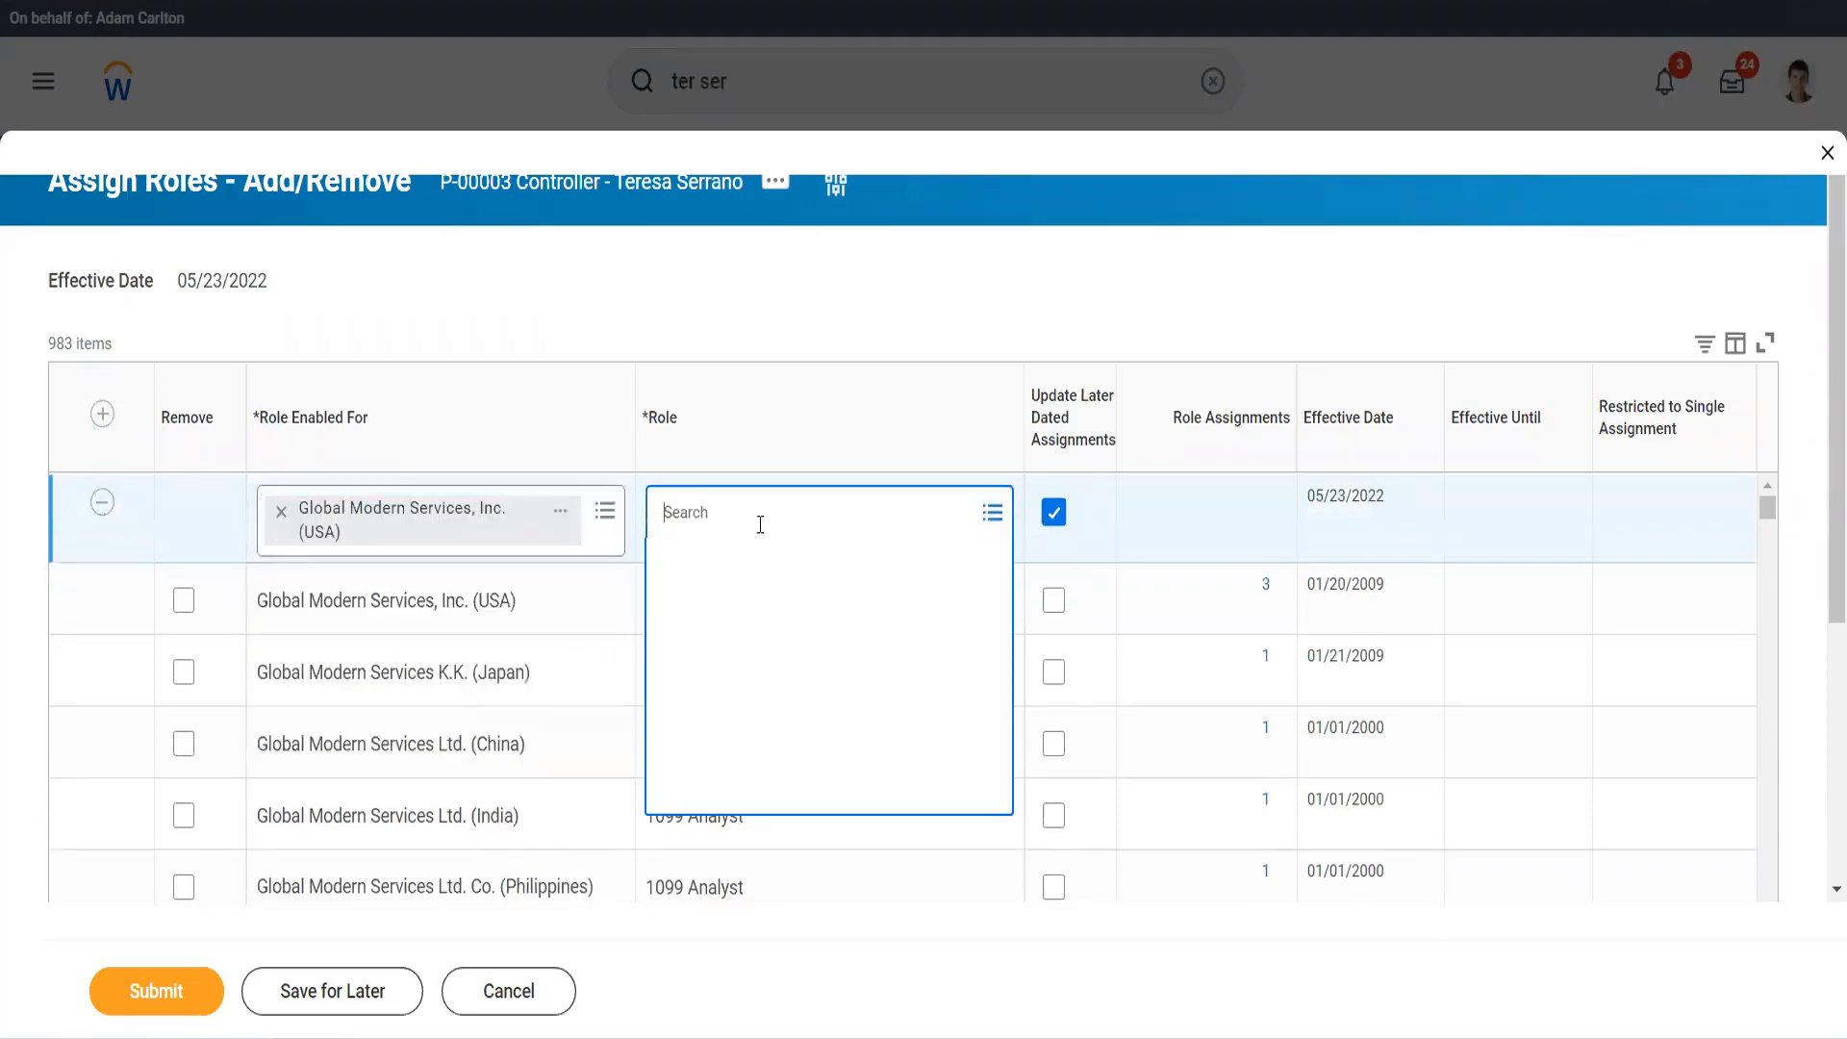
text(cost)
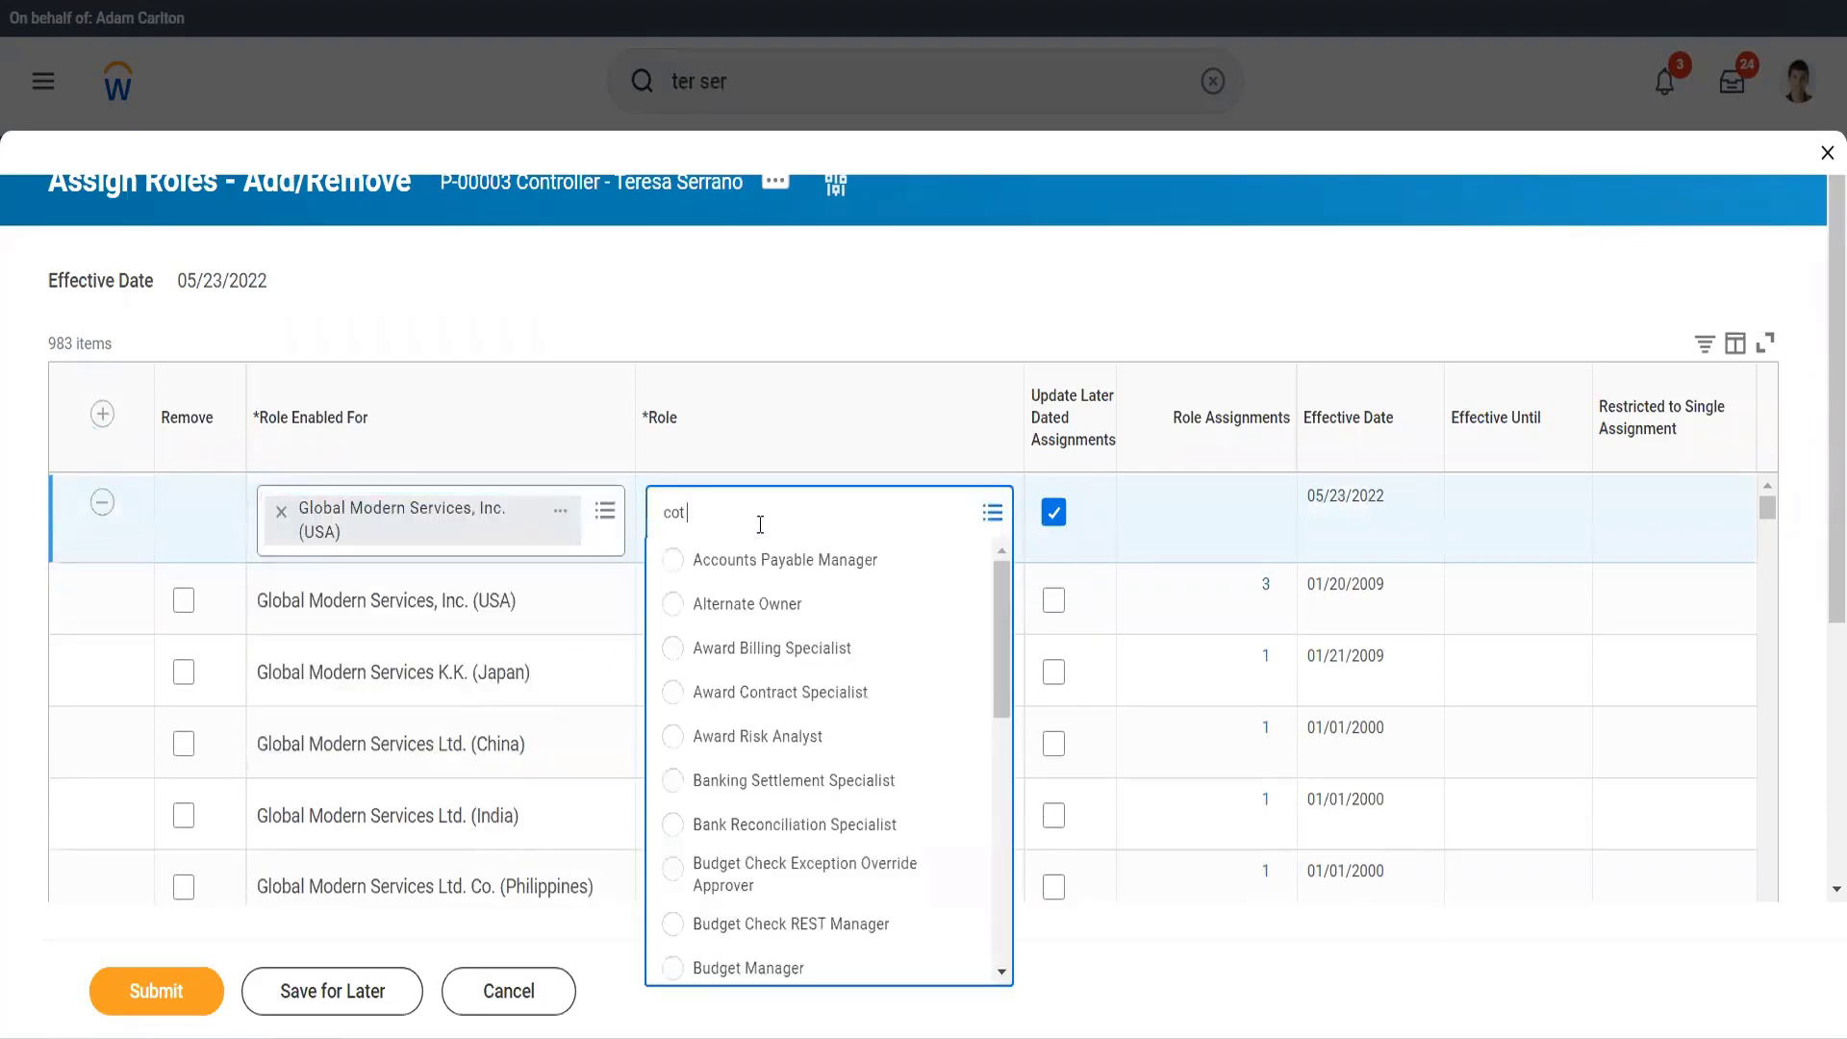
key(BackSpace)
text(st cen mana)
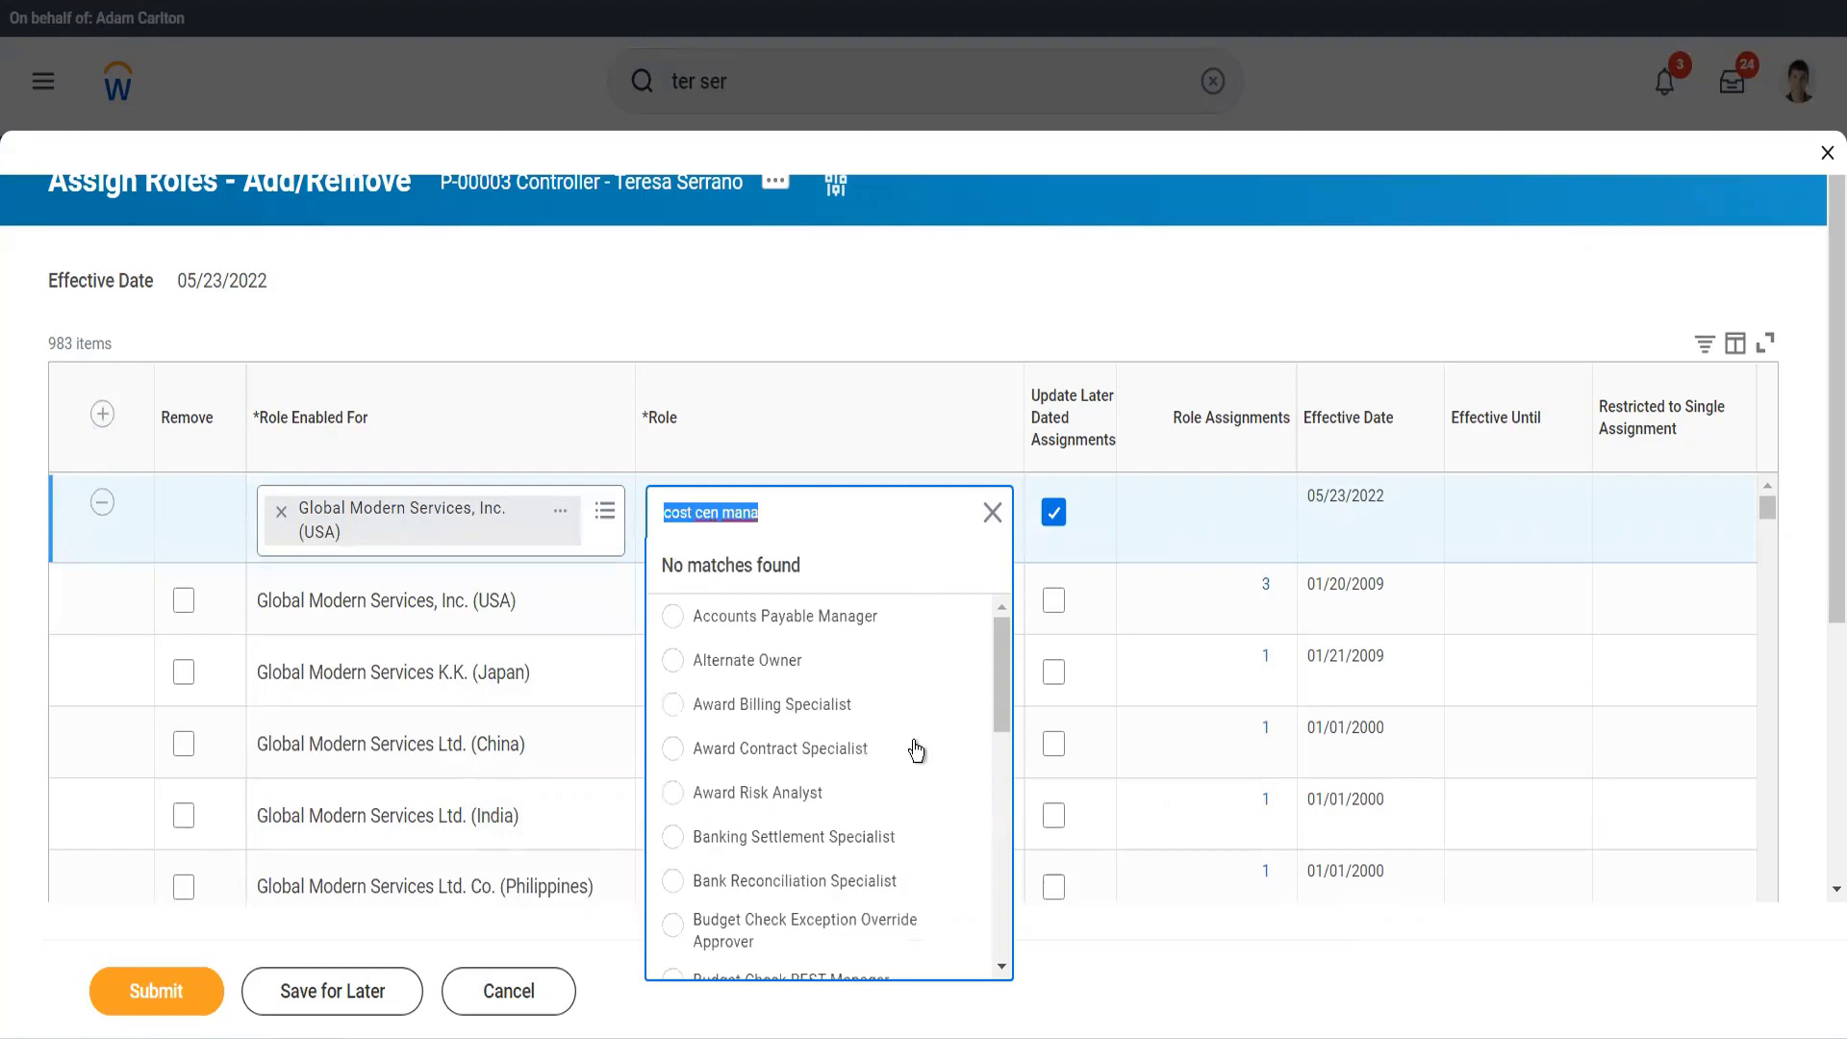
scroll(914, 741, down, 7)
scroll(915, 746, down, 2)
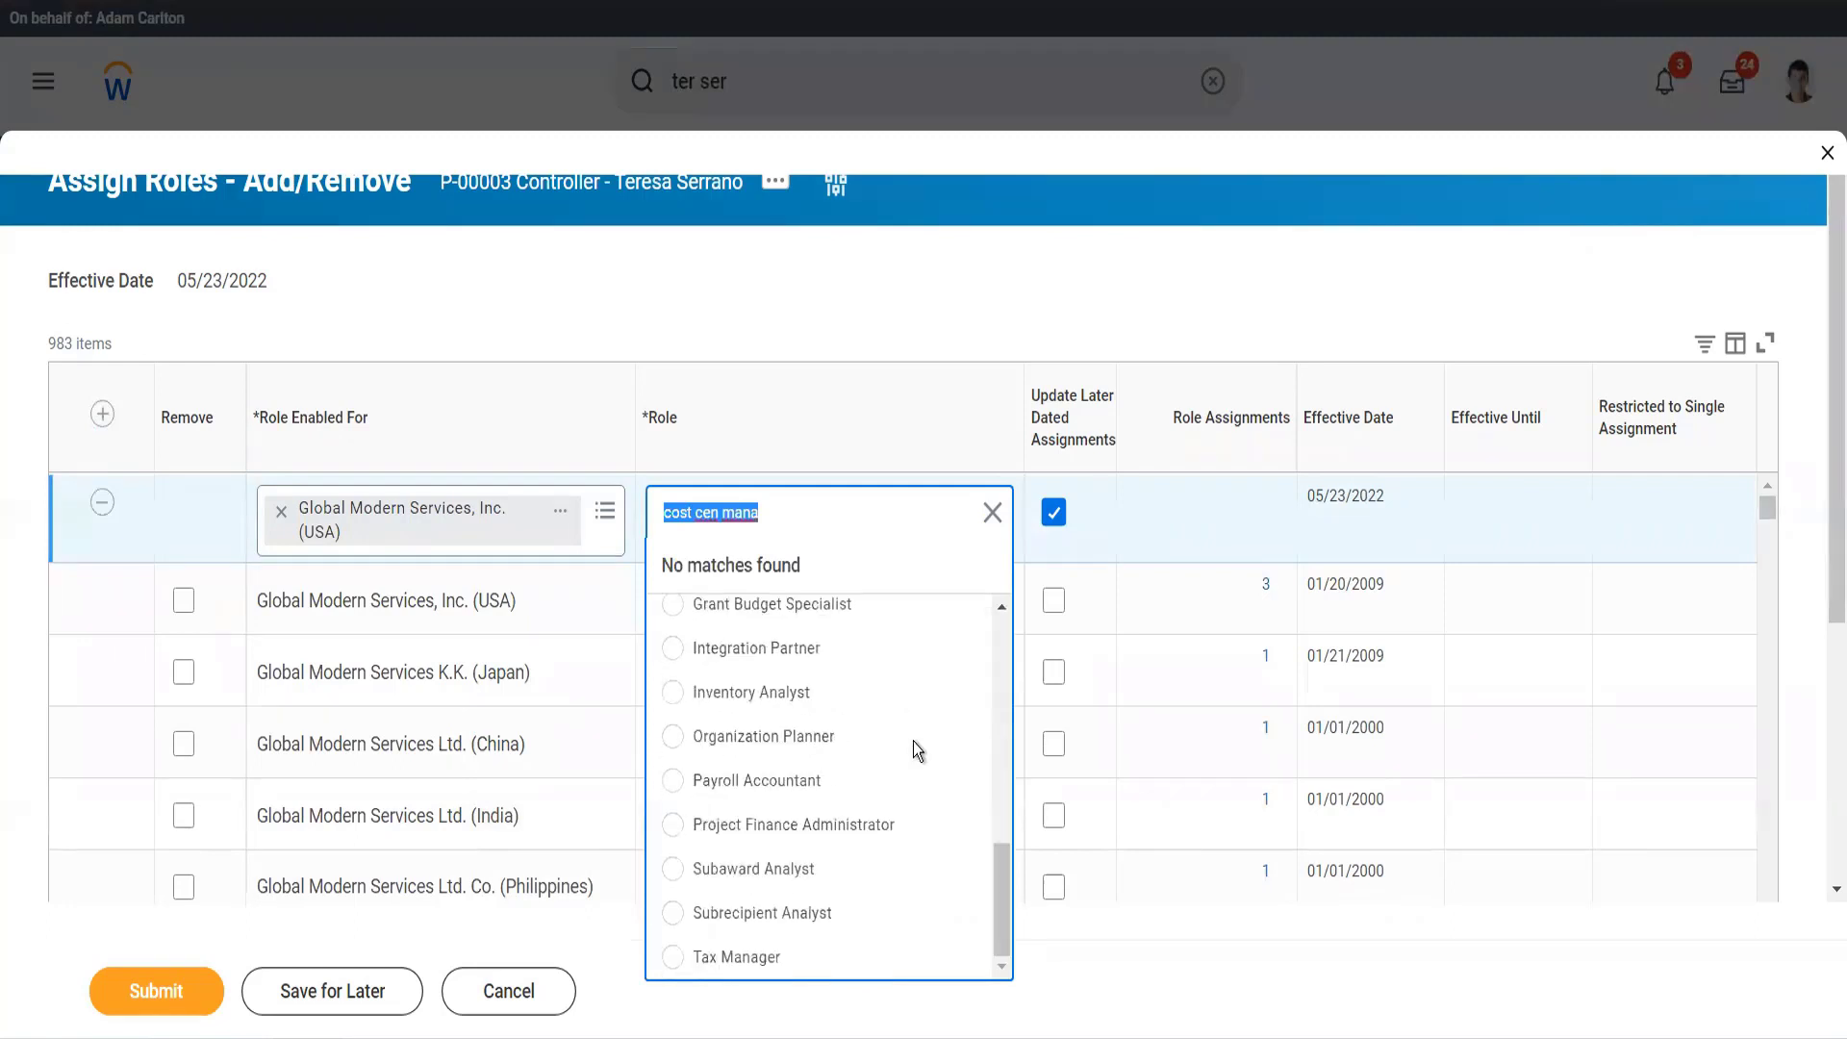
Replace the new assignment row's Role Enabled For value with 10000 Office of CEO
click(282, 511)
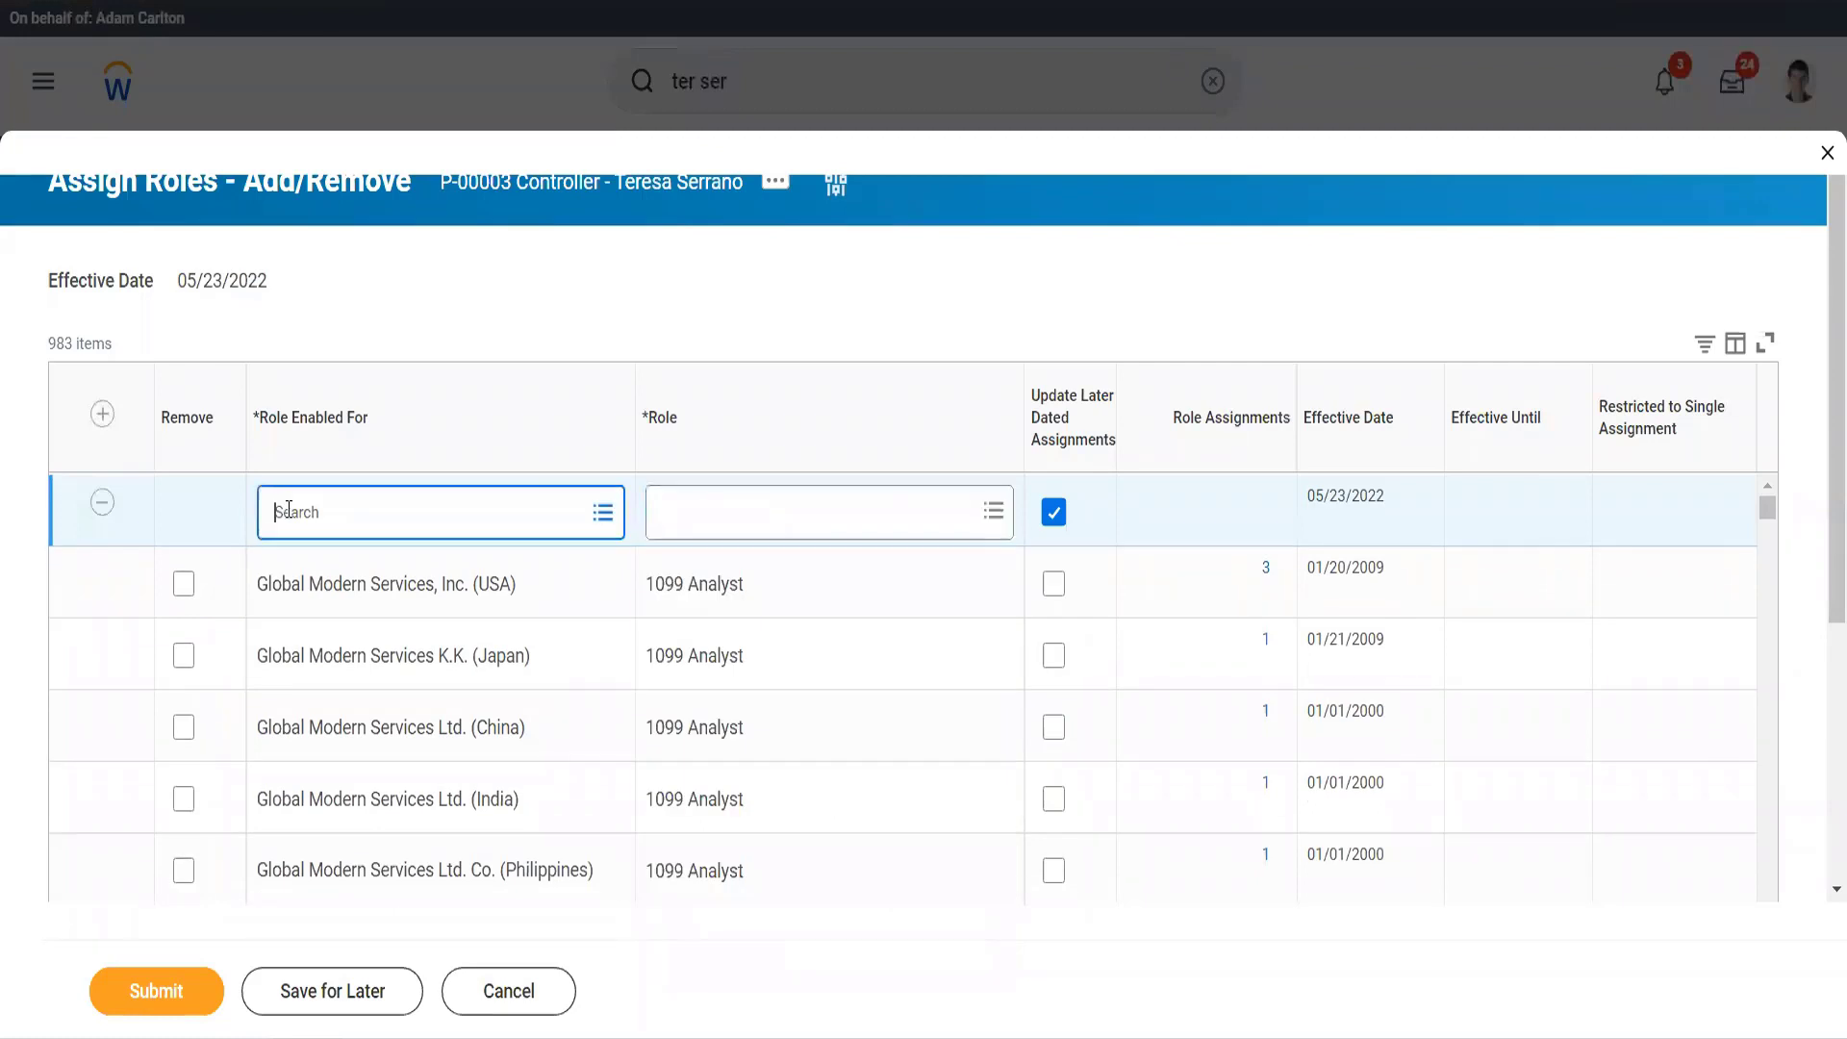
text(1000)
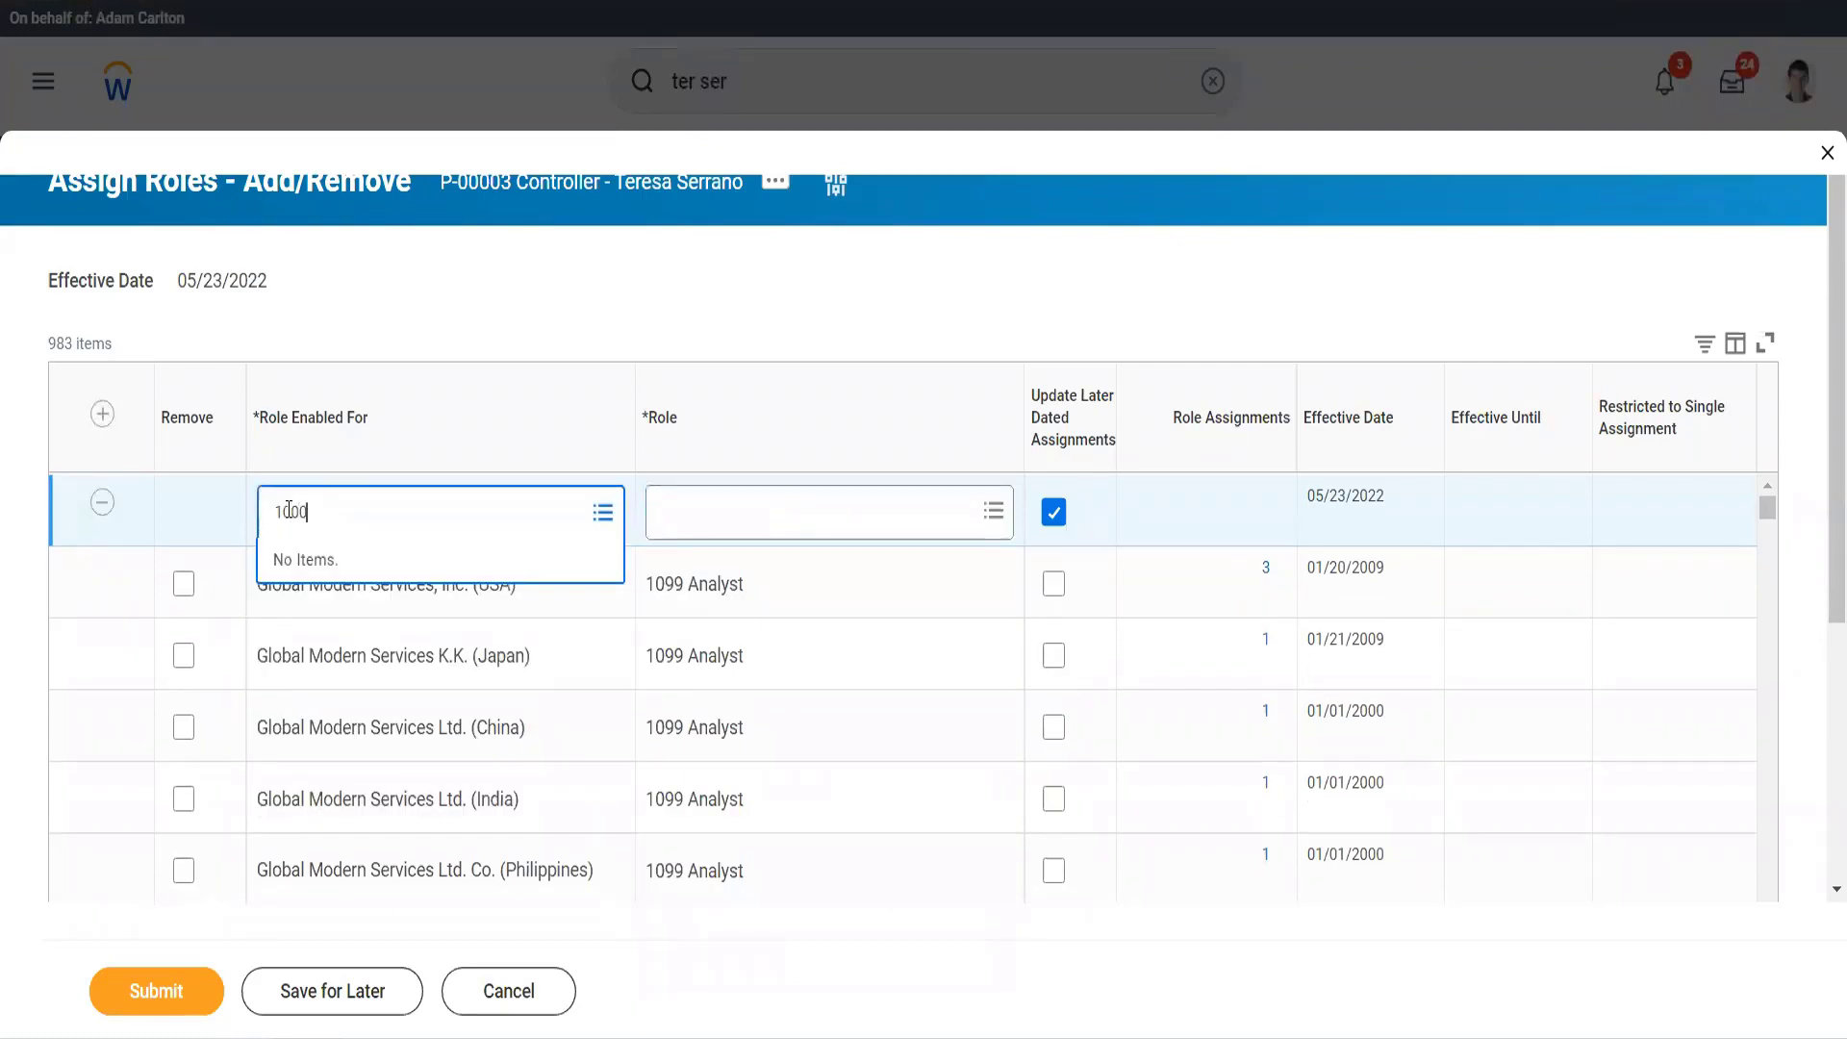
text(0)
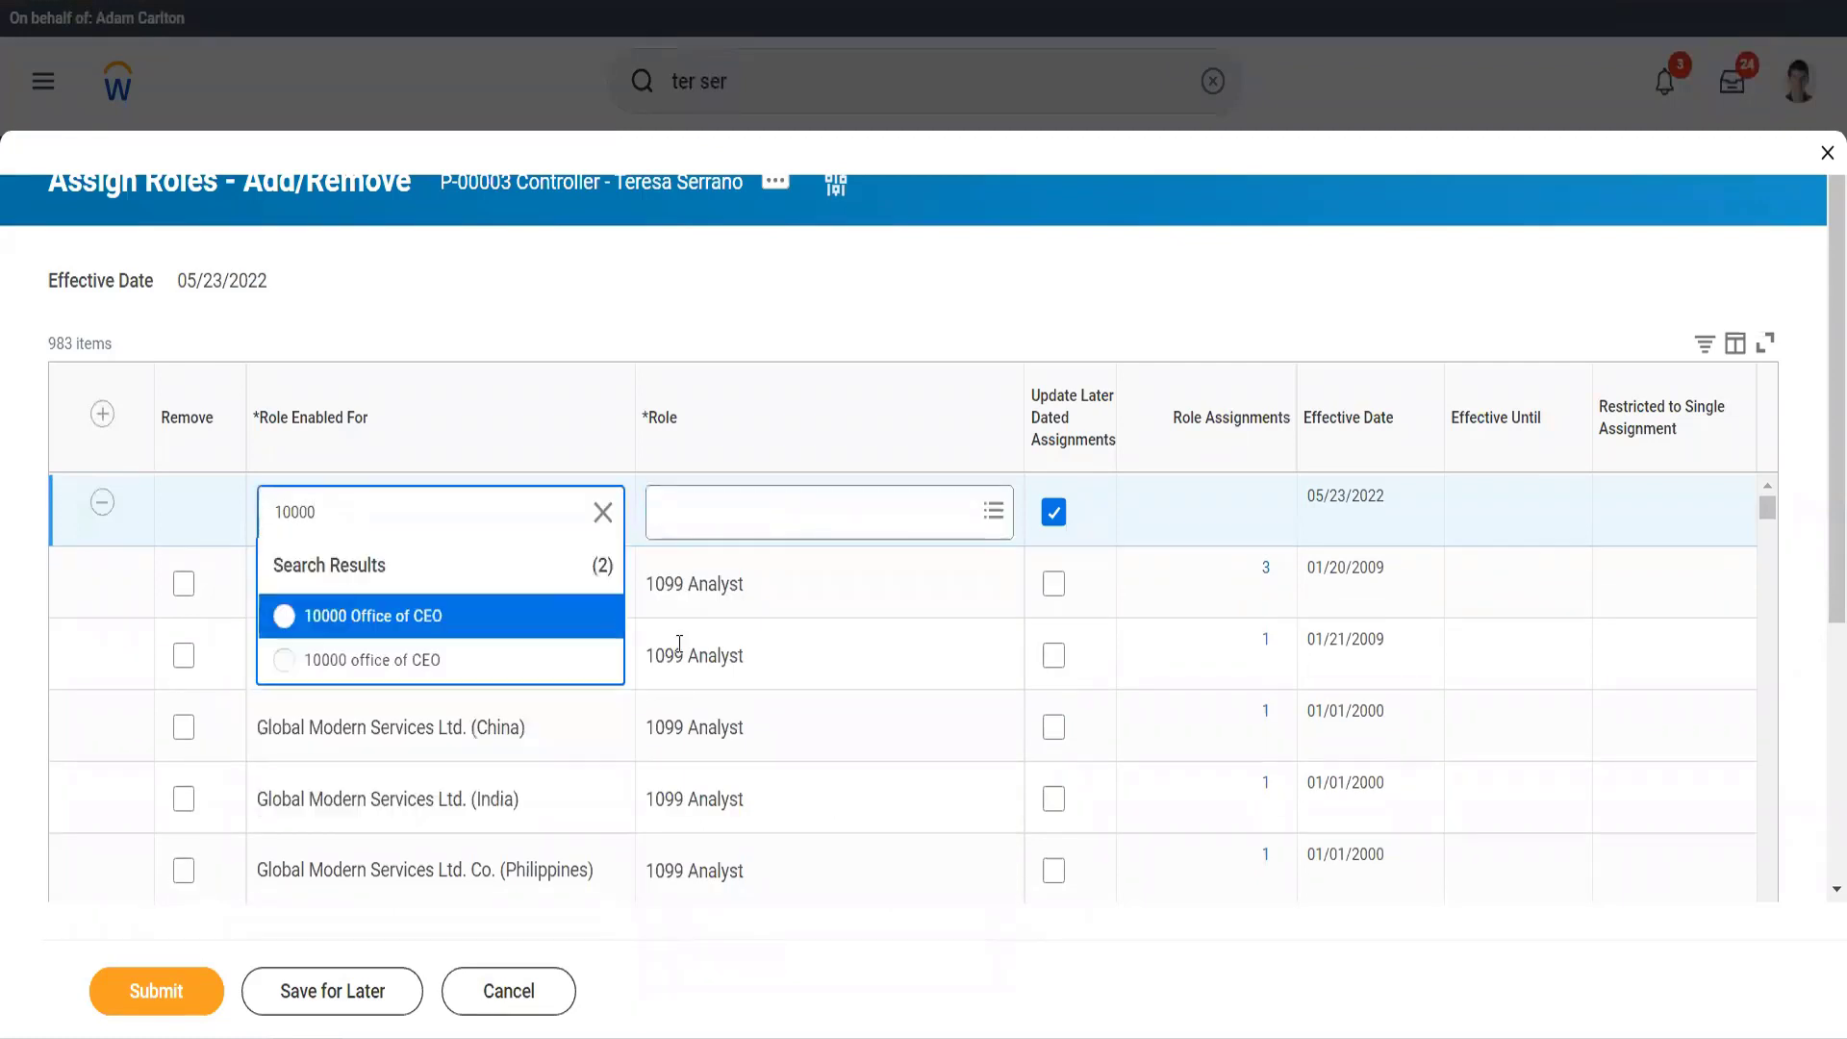
click(426, 615)
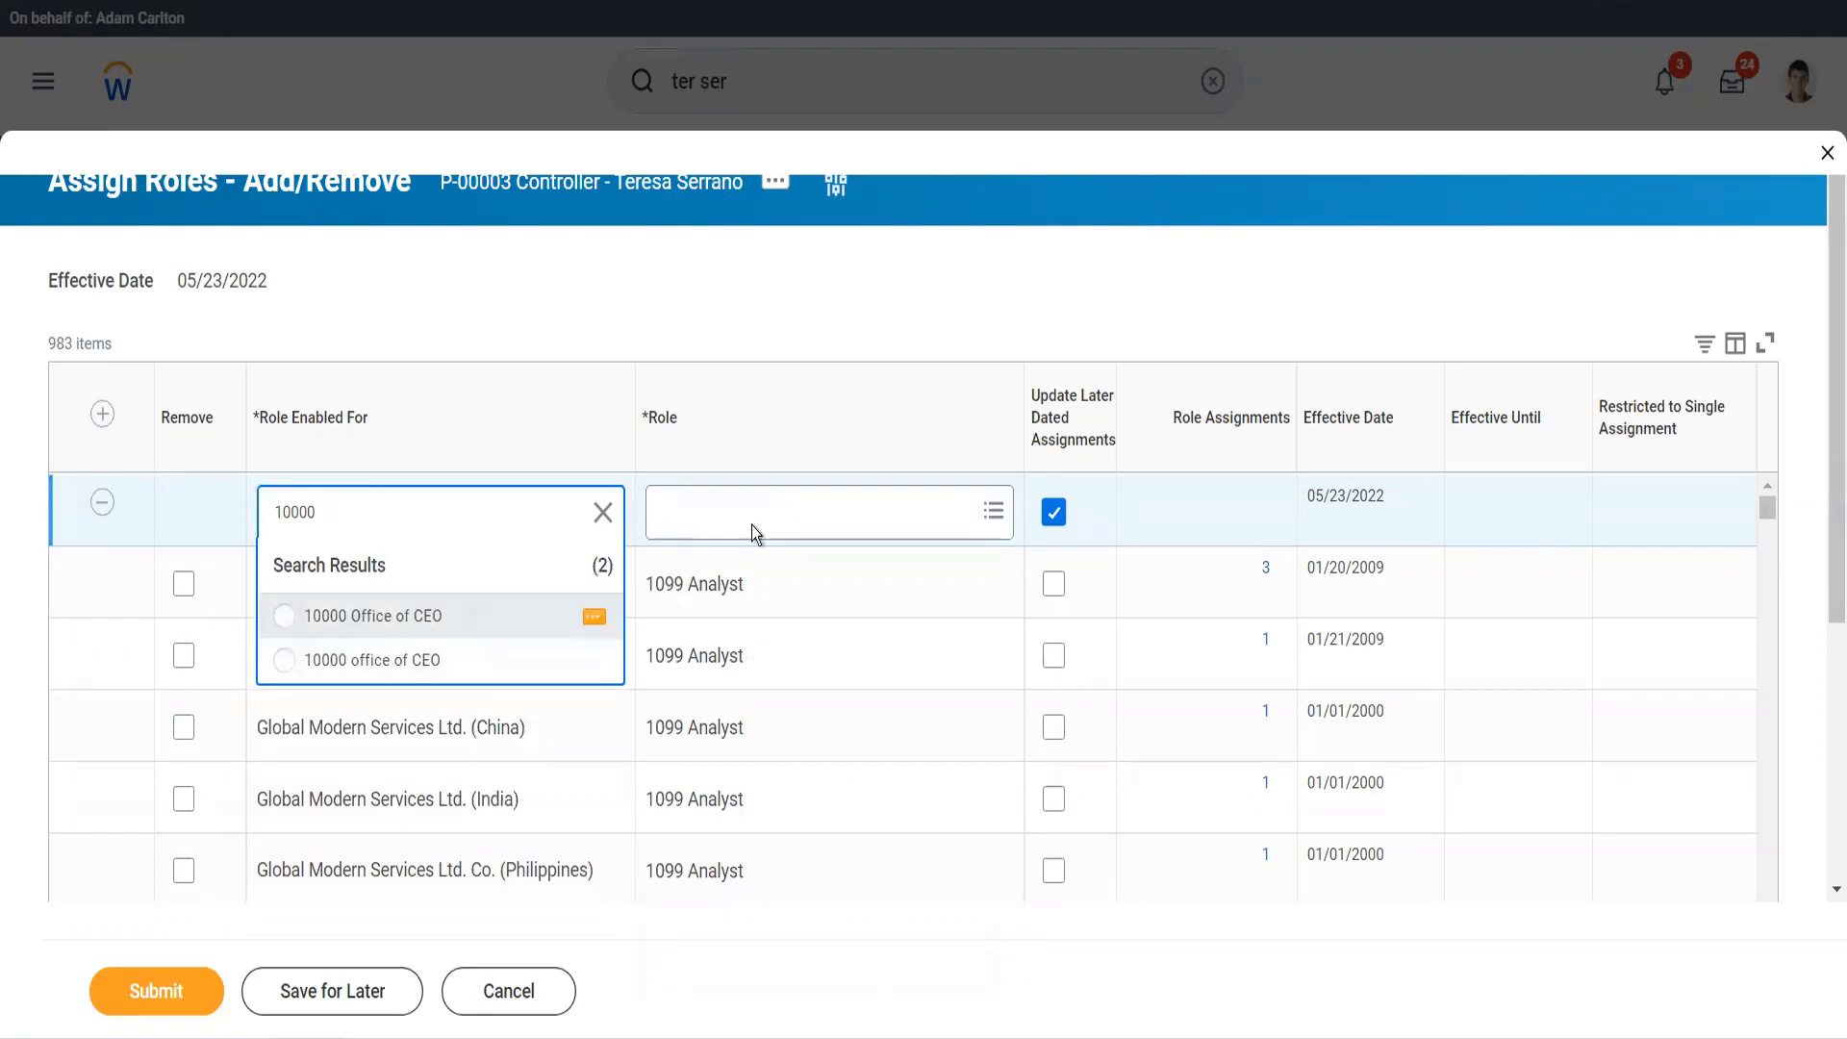
Set the new row's Role to Cost Center Manager and review the alert raised for that row
click(756, 505)
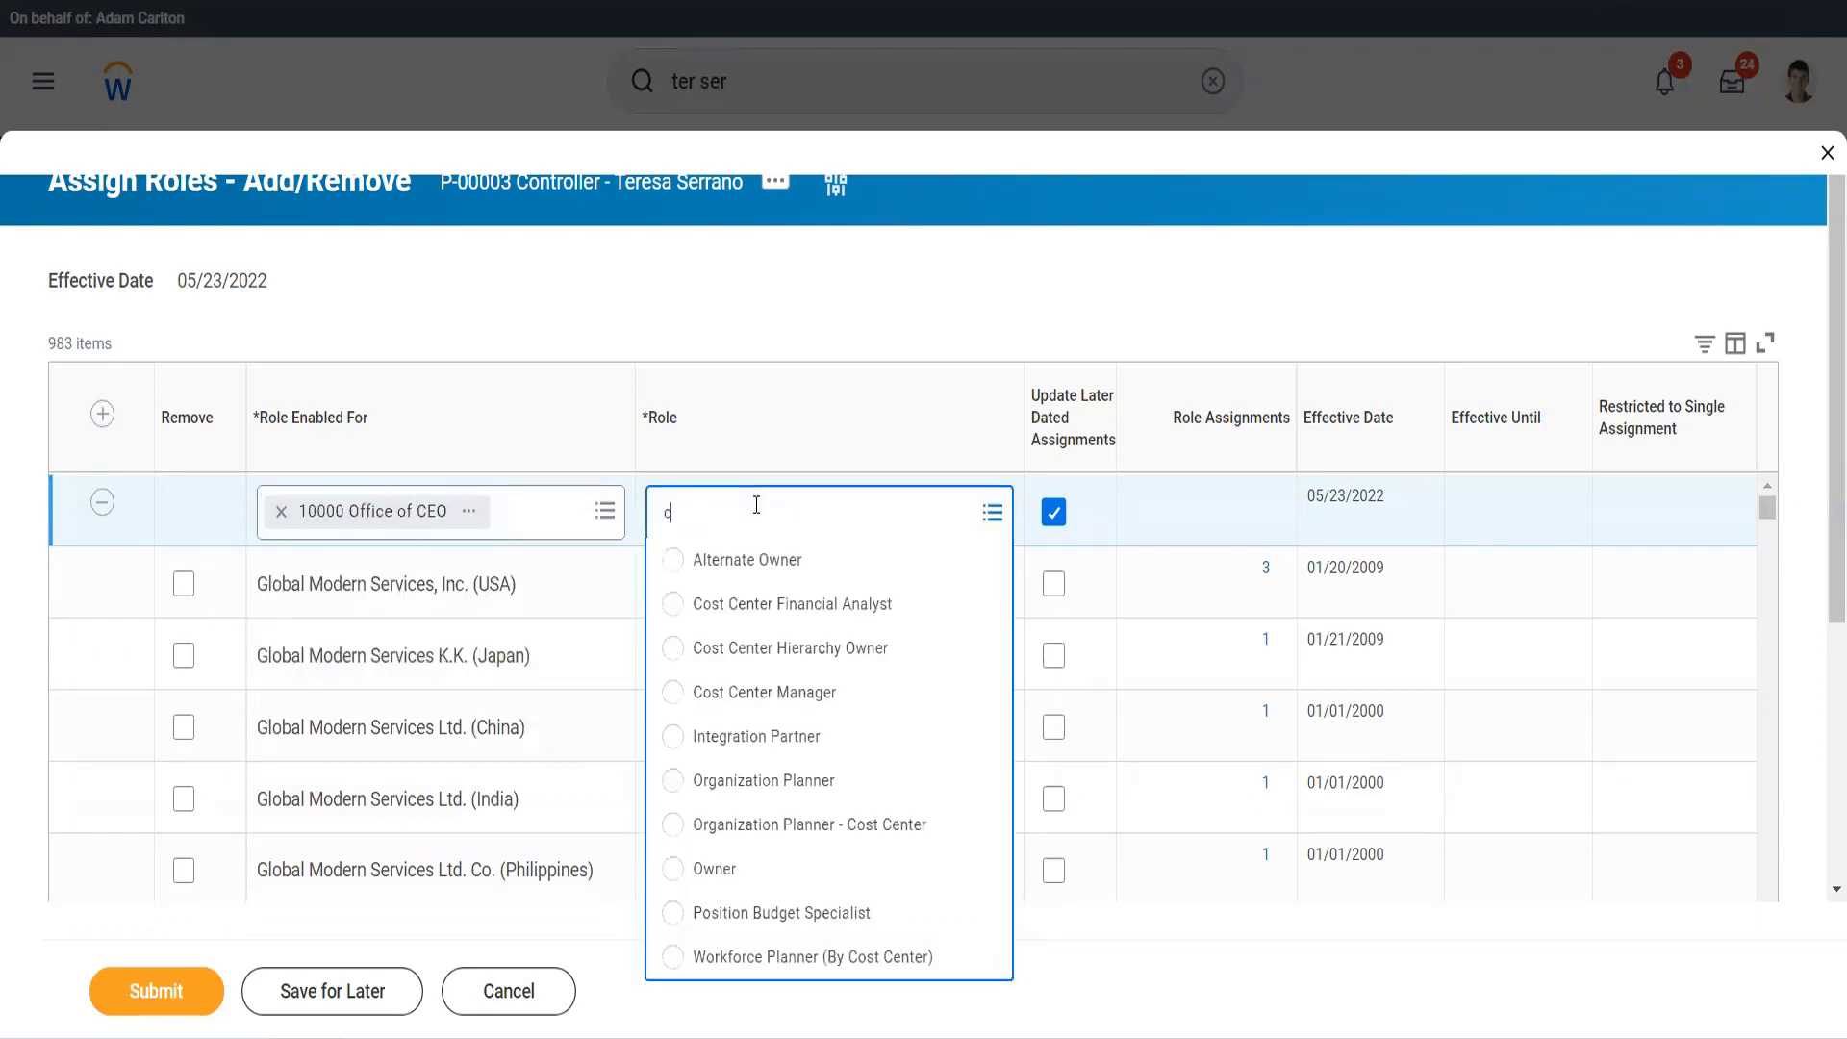
text(cost)
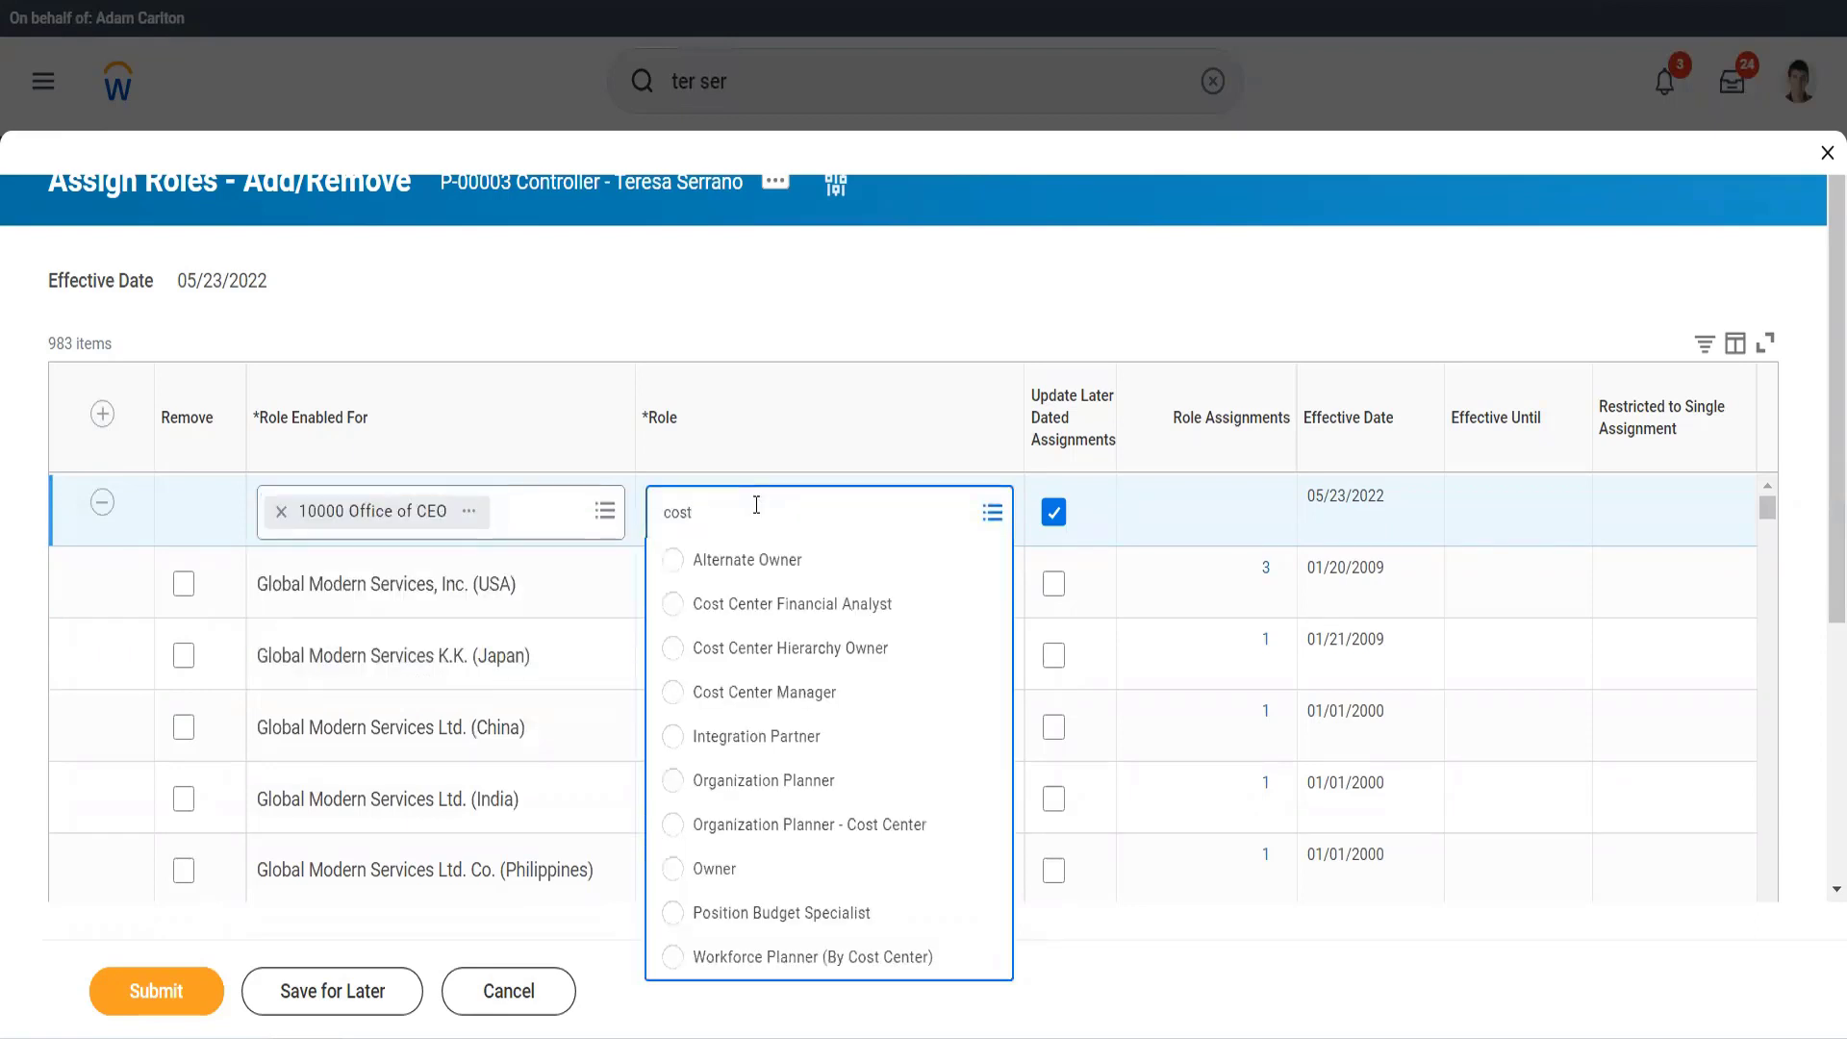
click(765, 692)
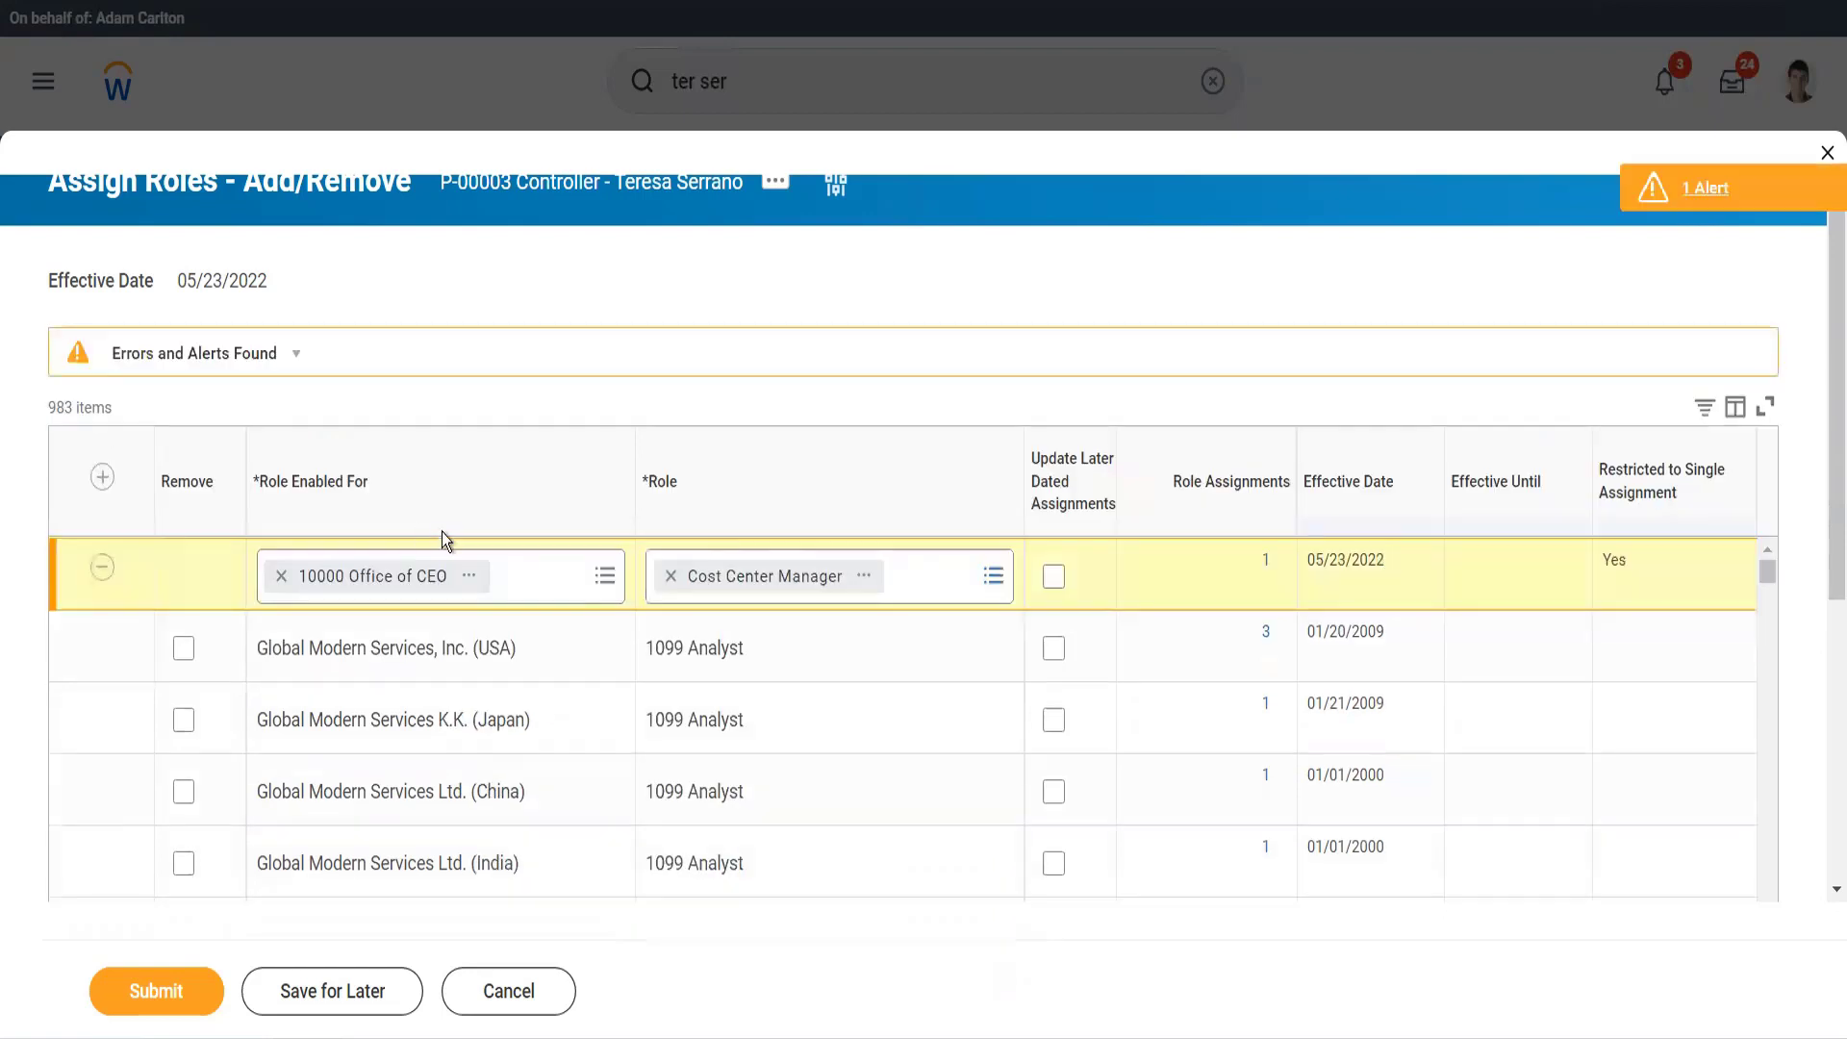
click(1690, 197)
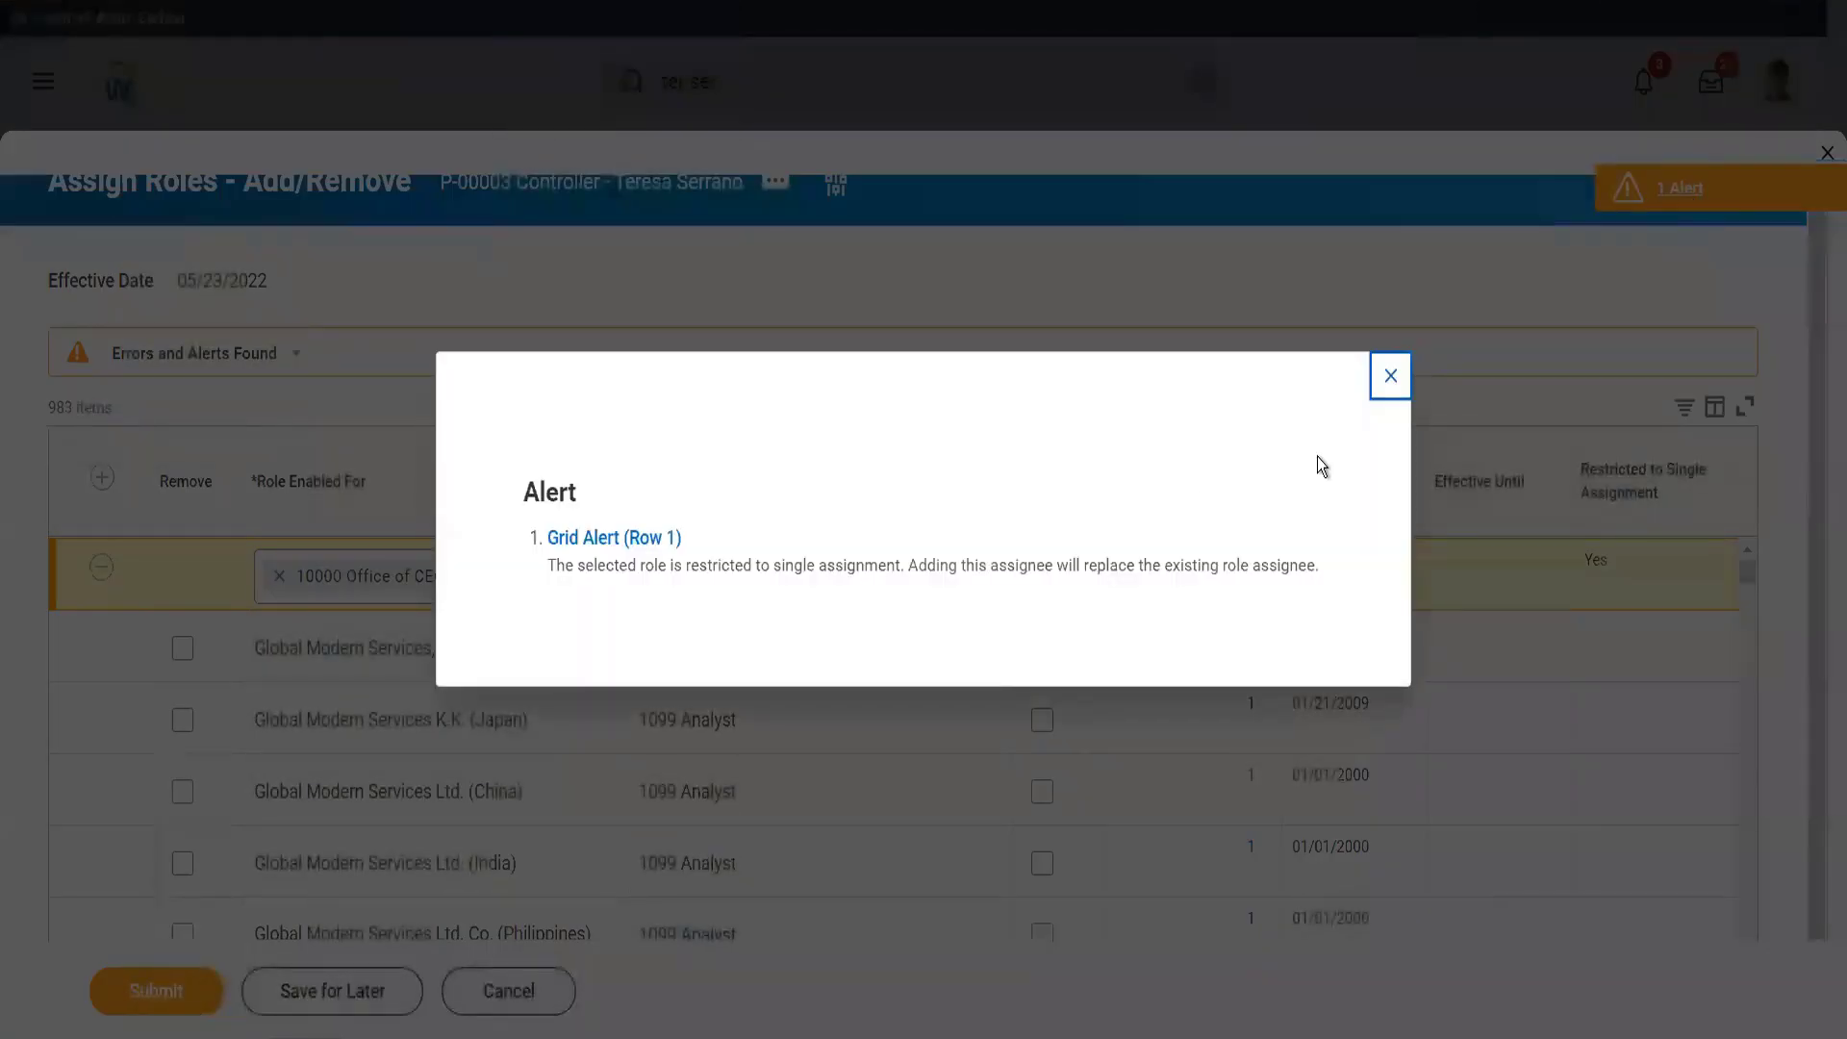
click(1385, 381)
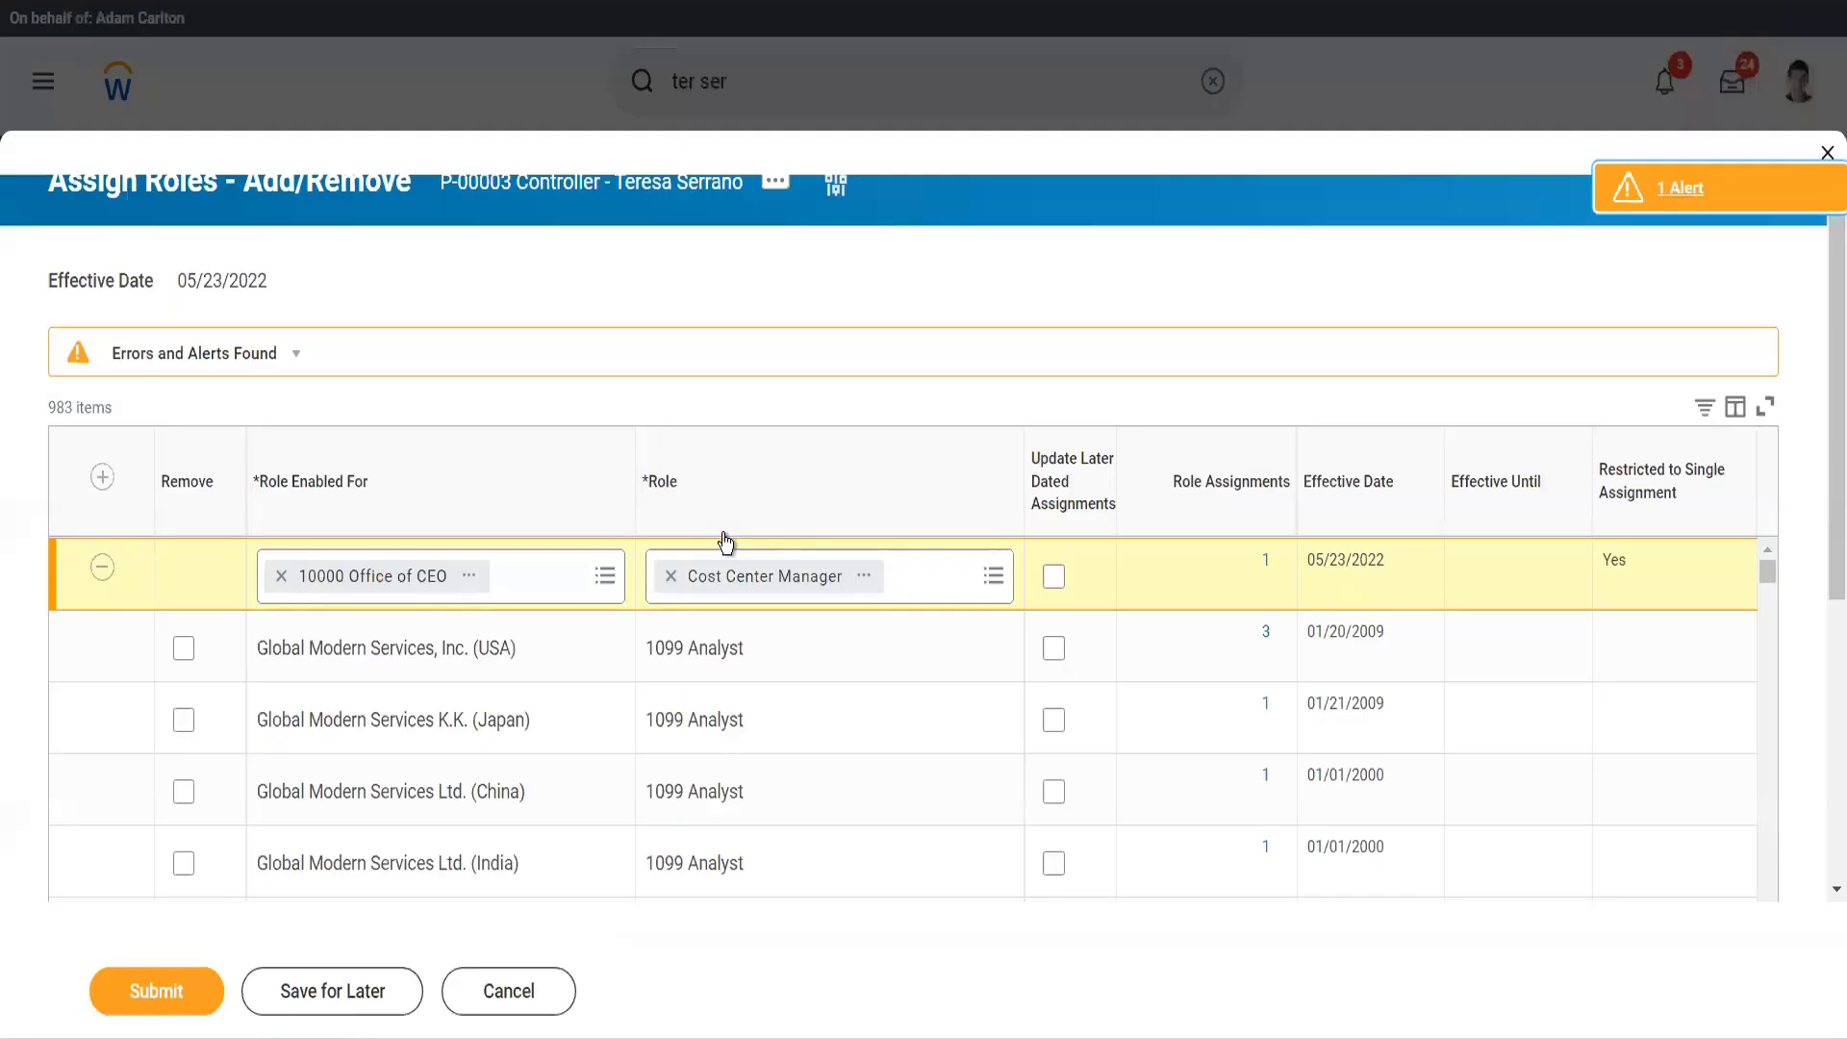
Change the row's Role Enabled For to the second match, 10000 office of CEO, and submit the role assignment
click(281, 576)
text(10000)
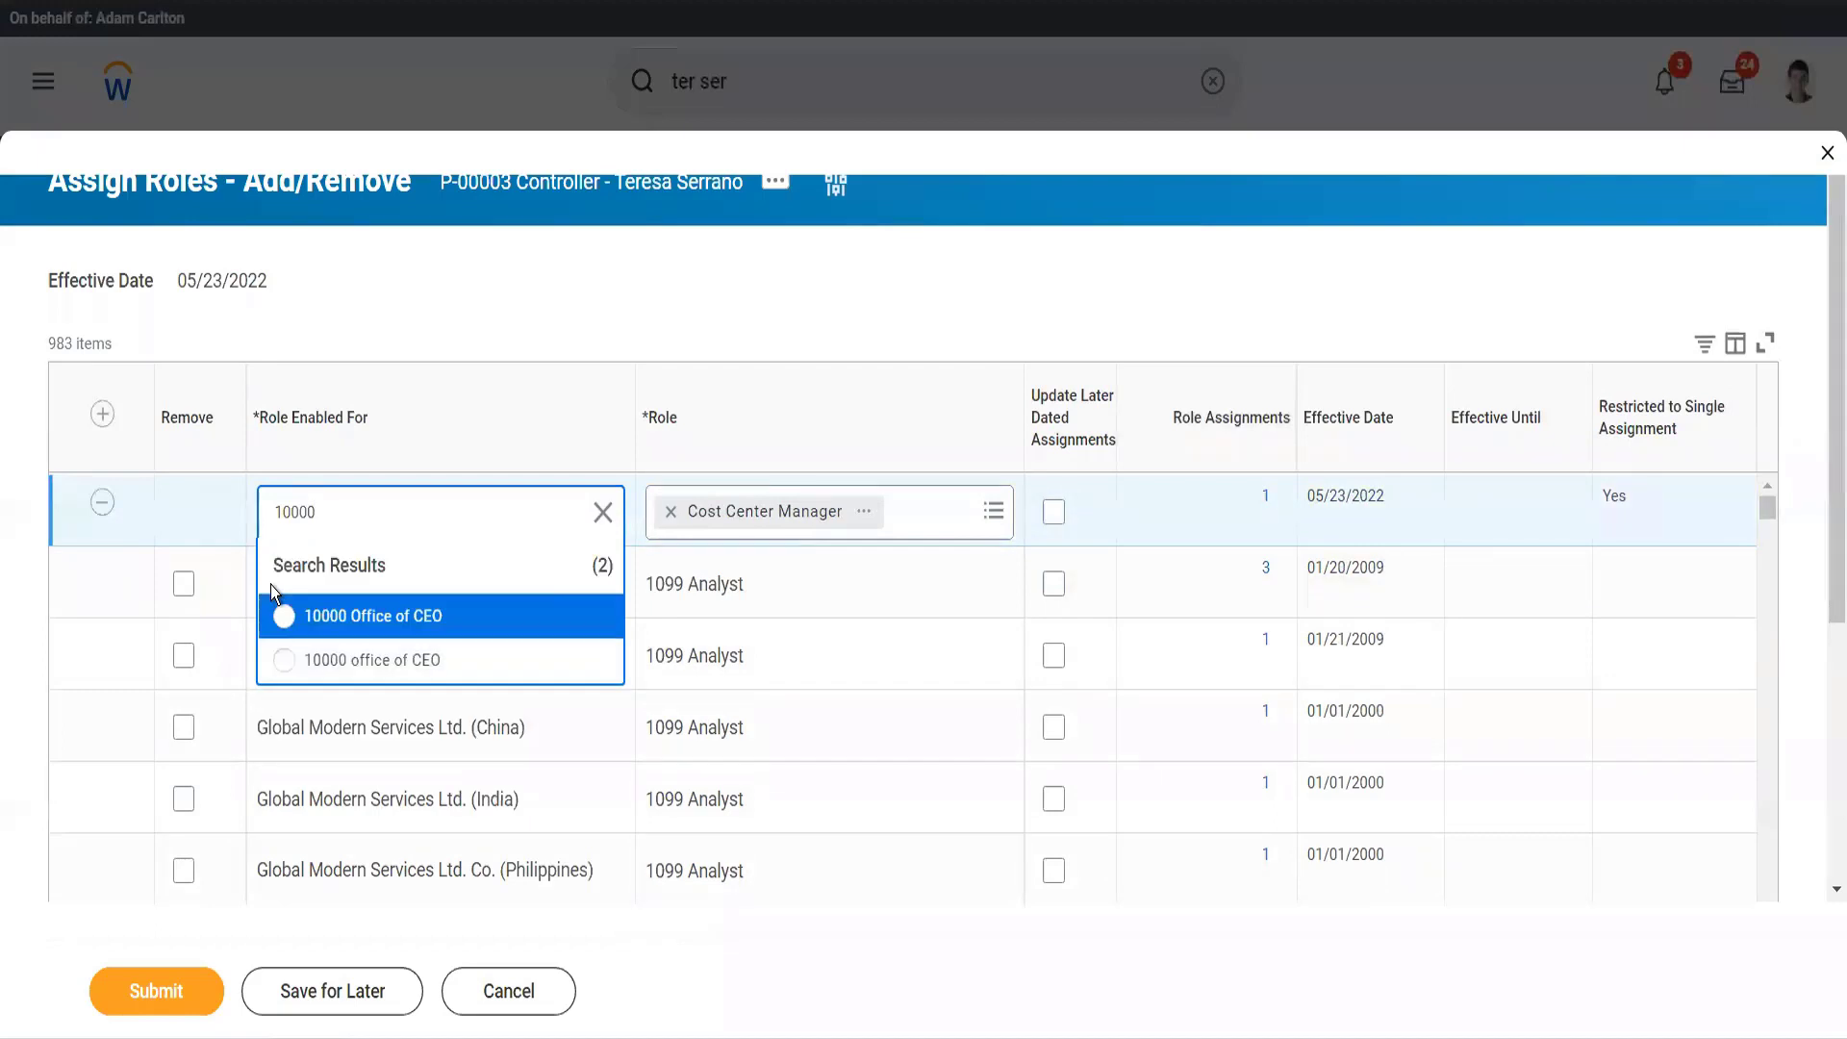
click(321, 664)
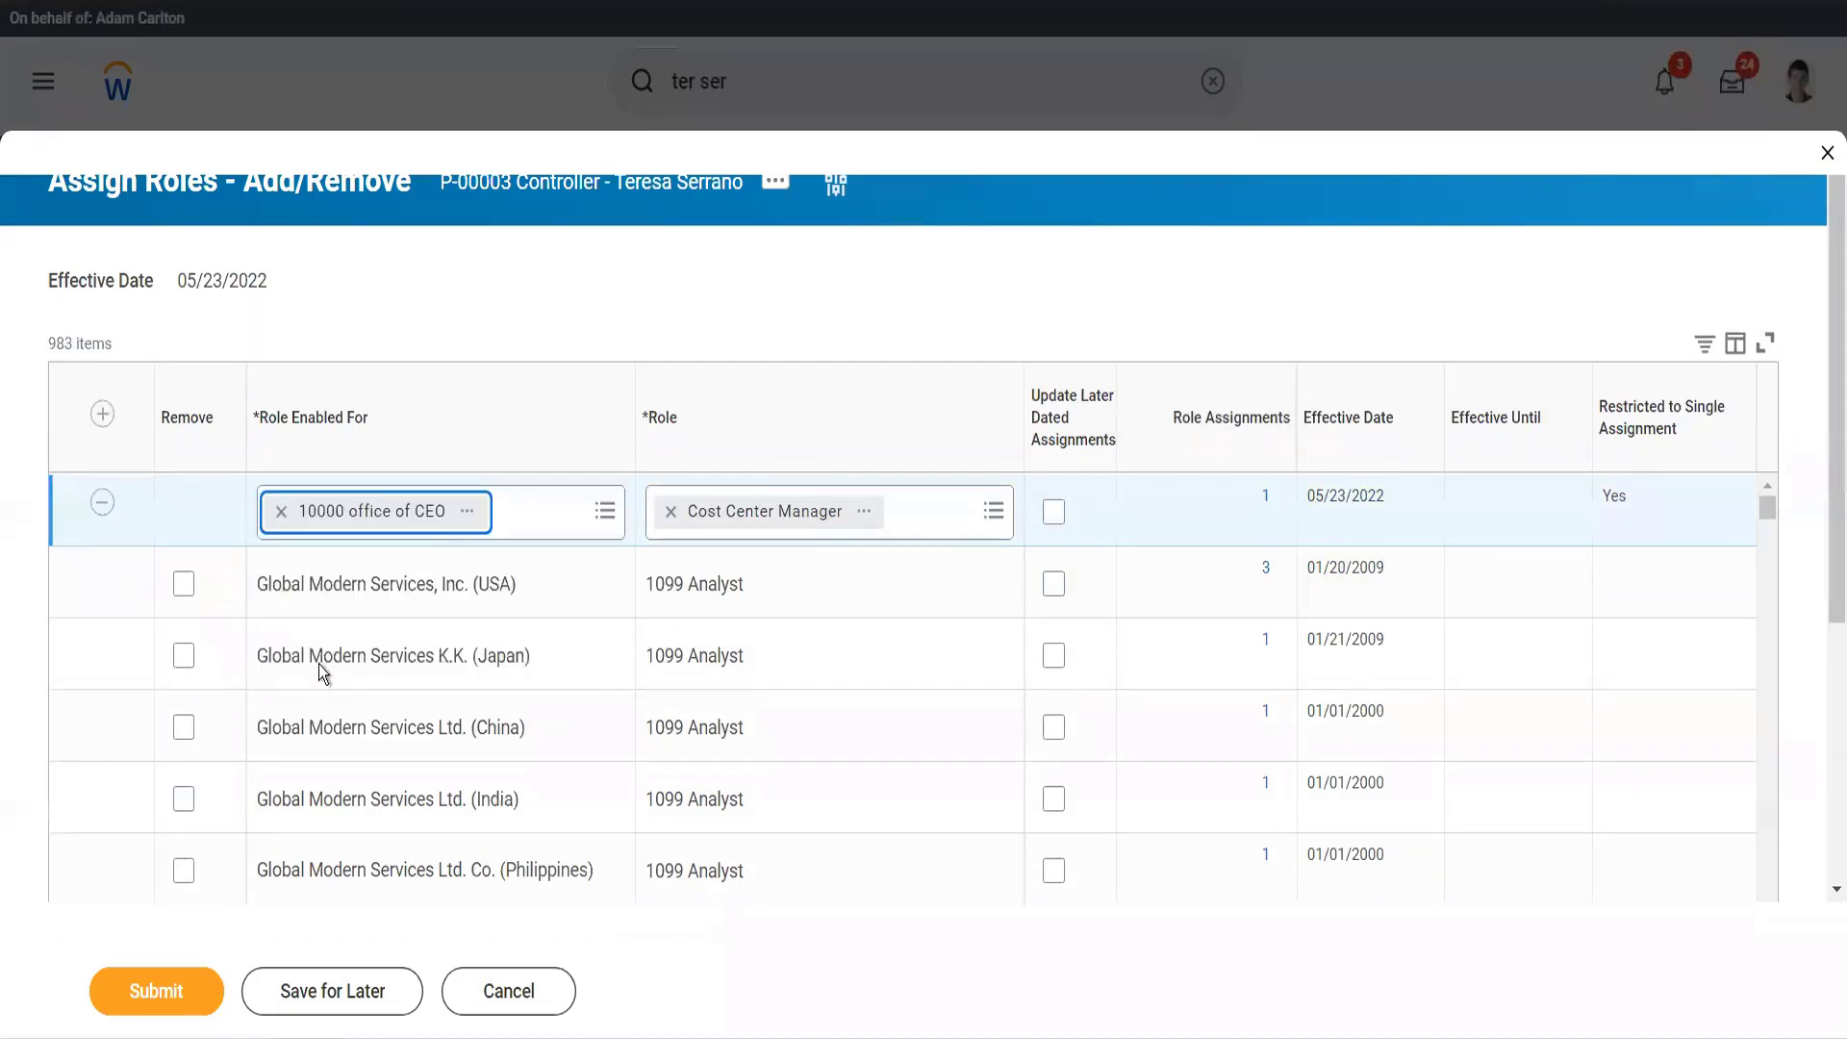
click(163, 981)
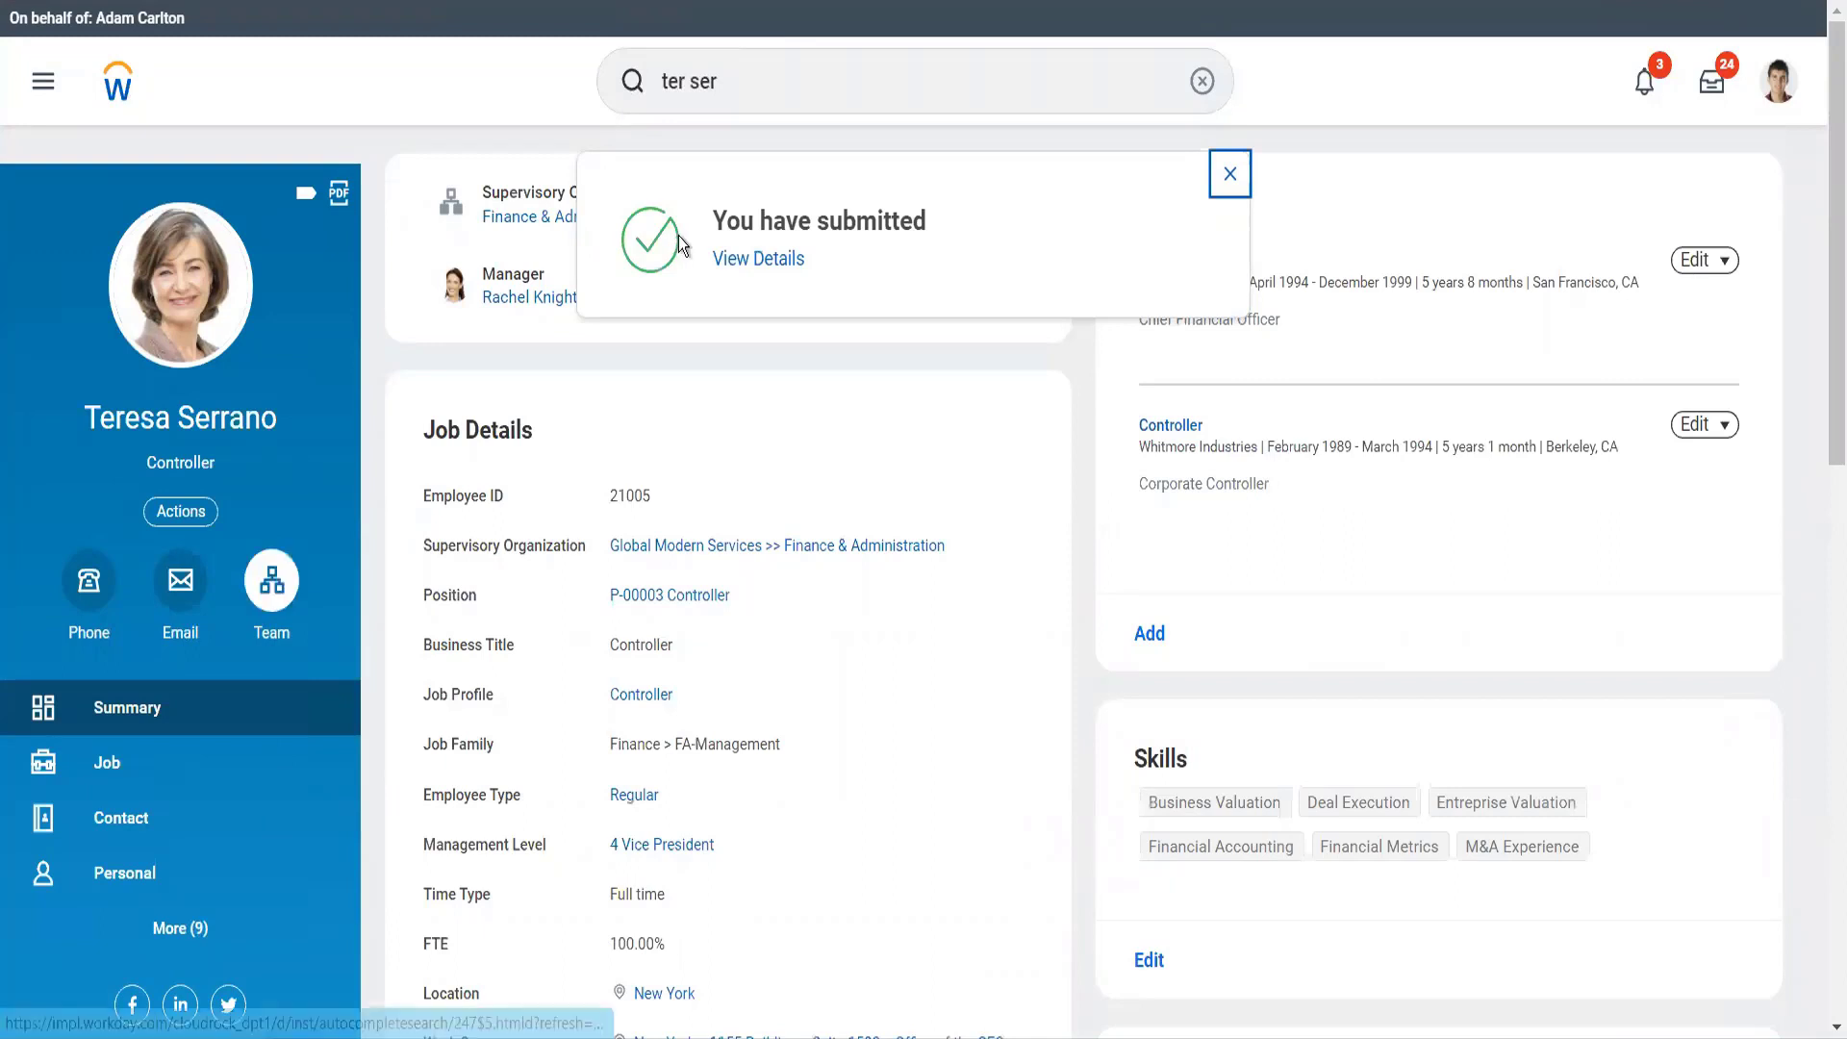
Search for "reass task" and open the Reassign Tasks task
click(731, 84)
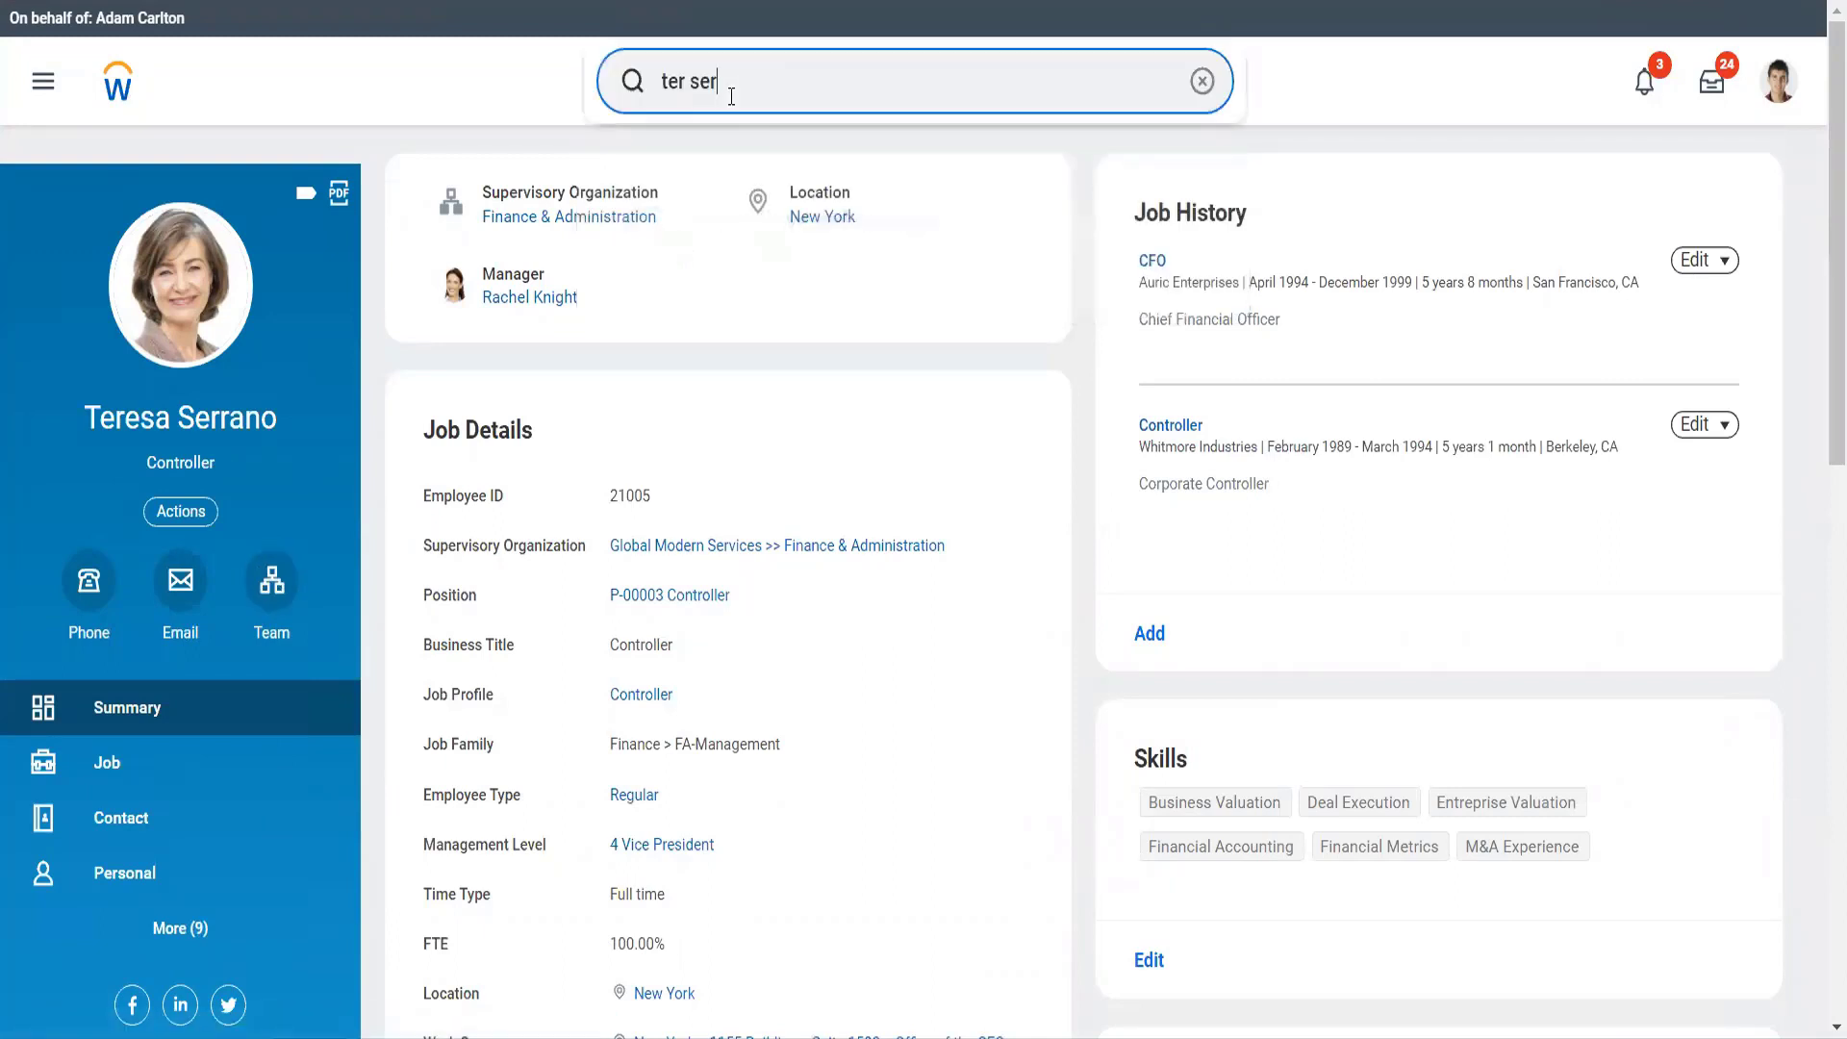
triple_click(703, 82)
text(re)
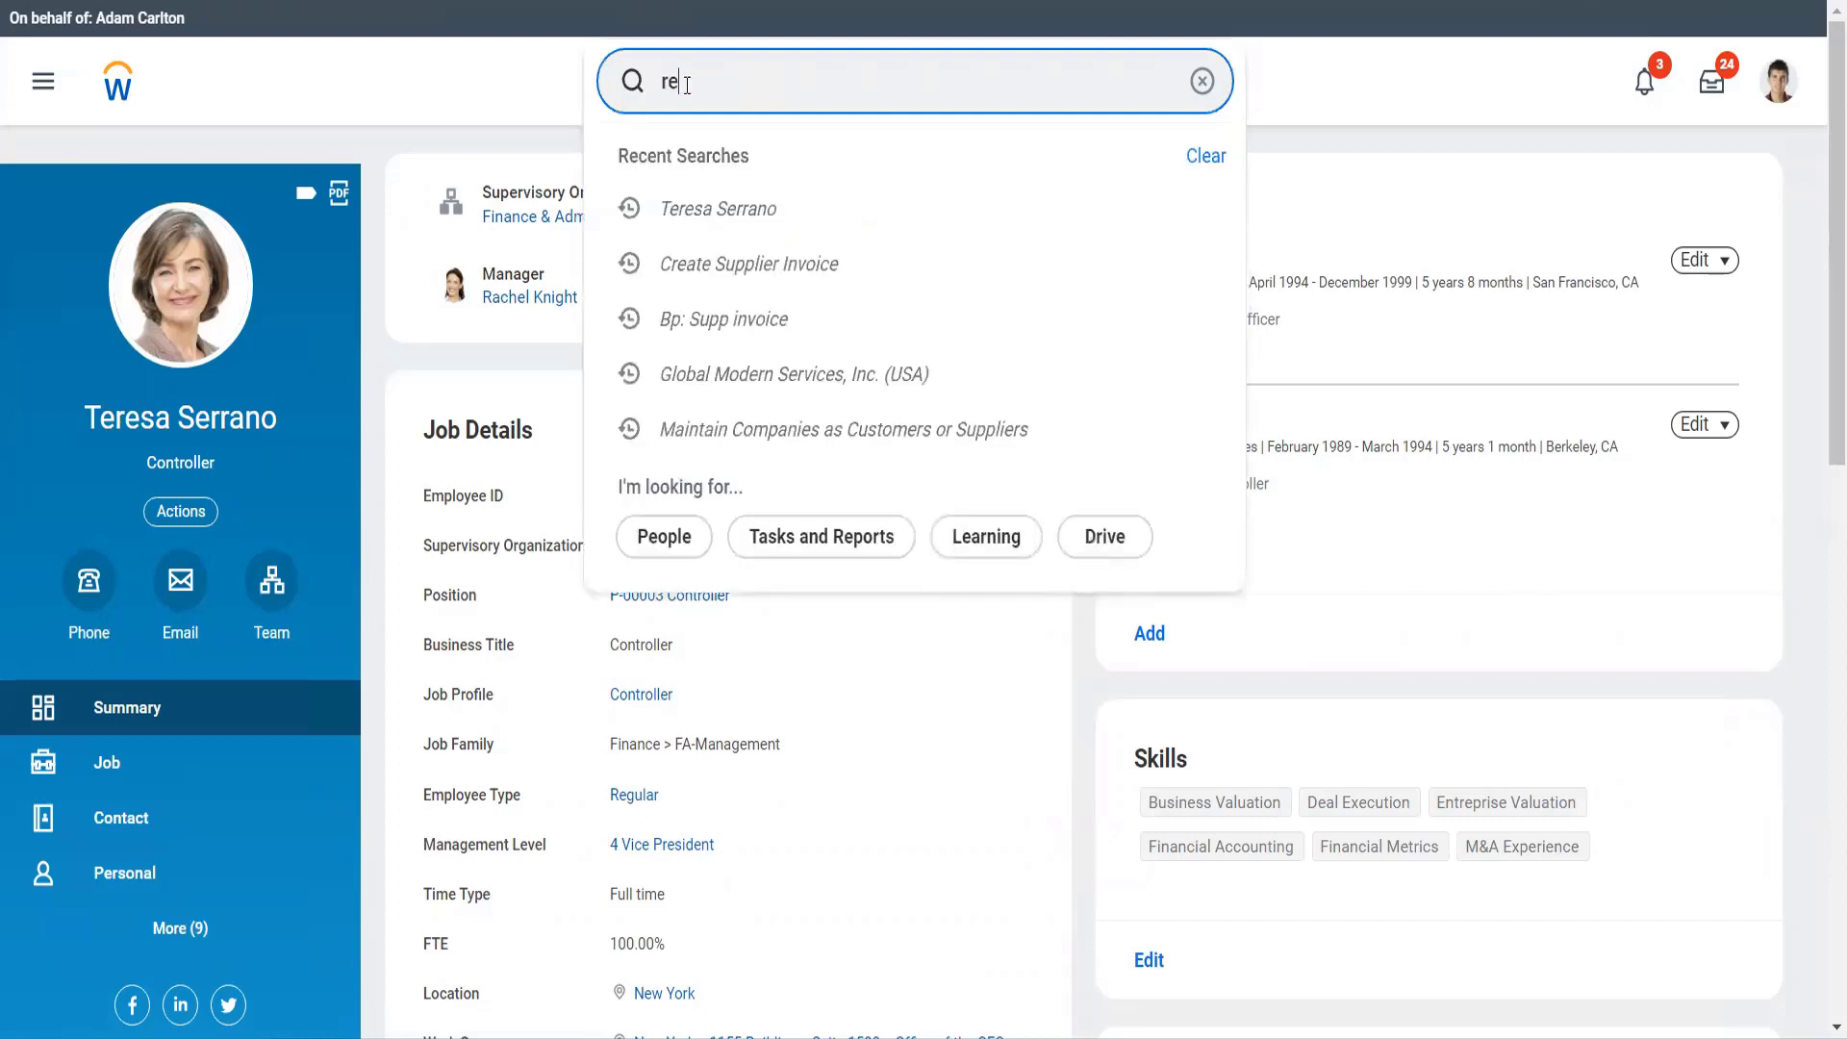
text(ass task)
click(687, 164)
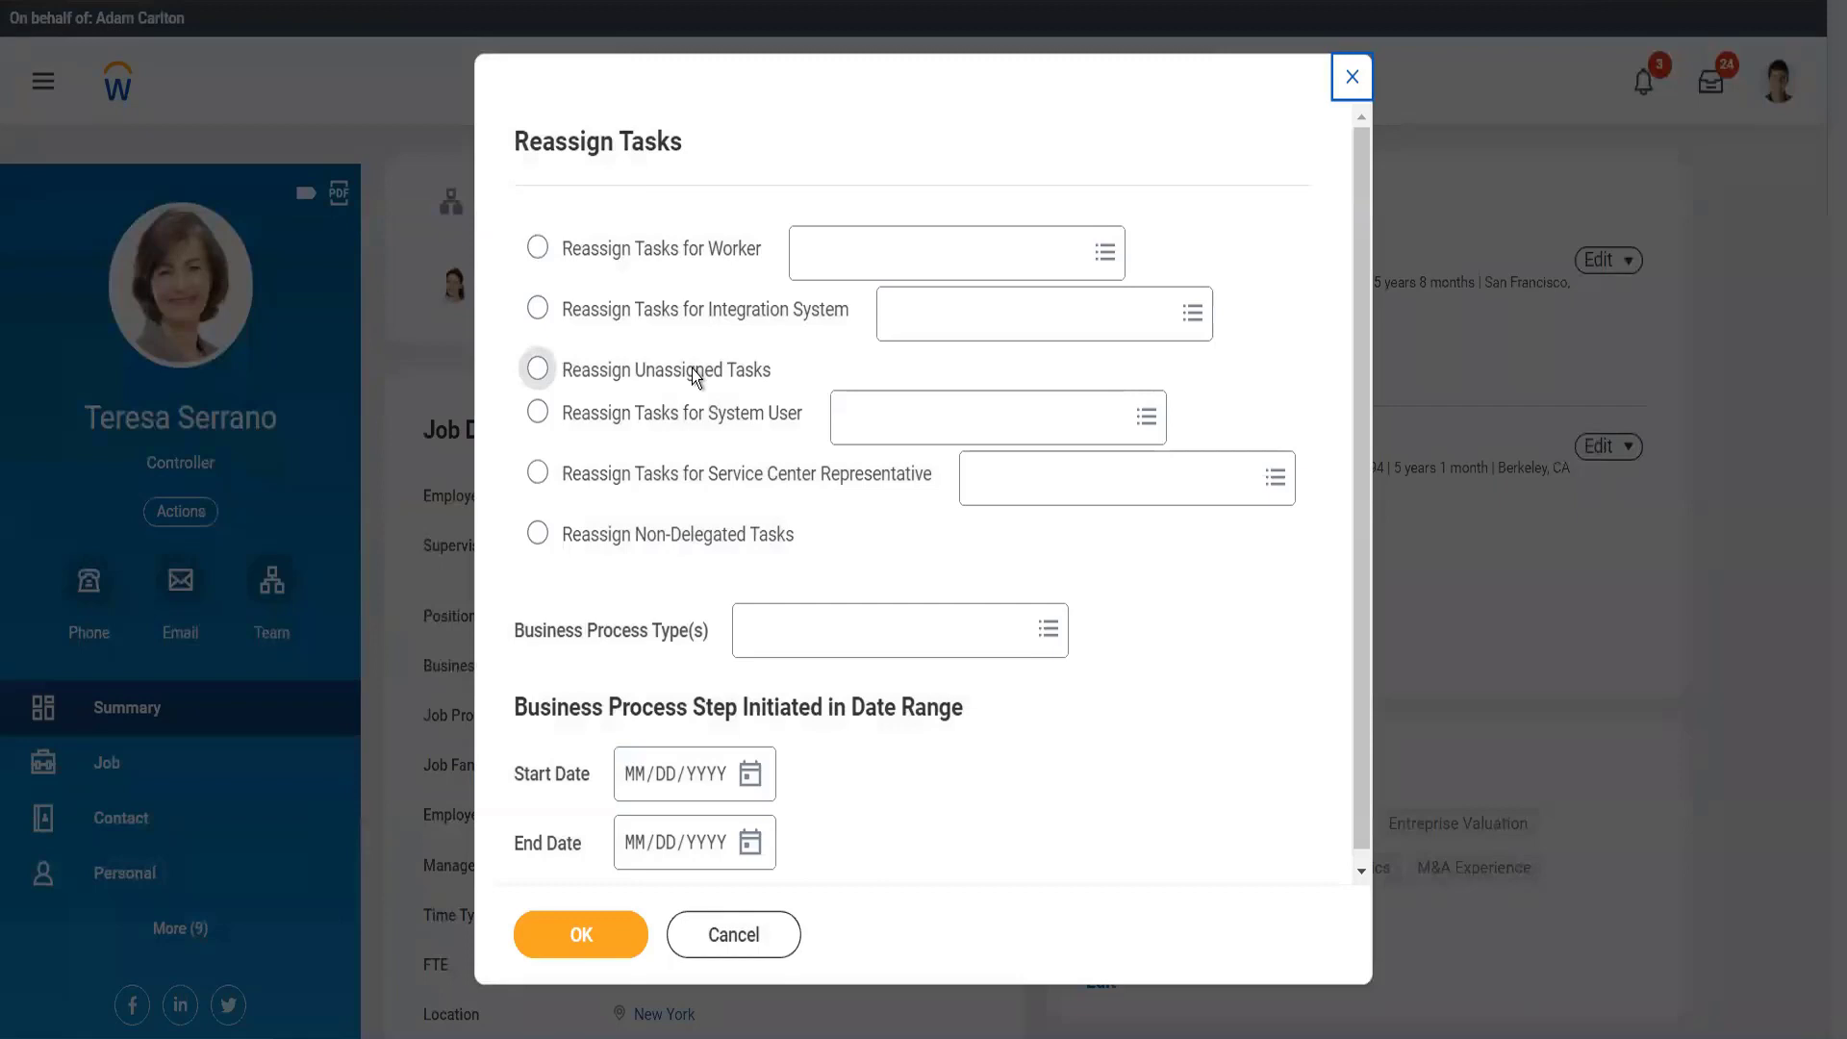
Choose Reassign Unassigned Tasks, try to limit the business process type to Supplier Invoice Event, and load the task list
click(696, 376)
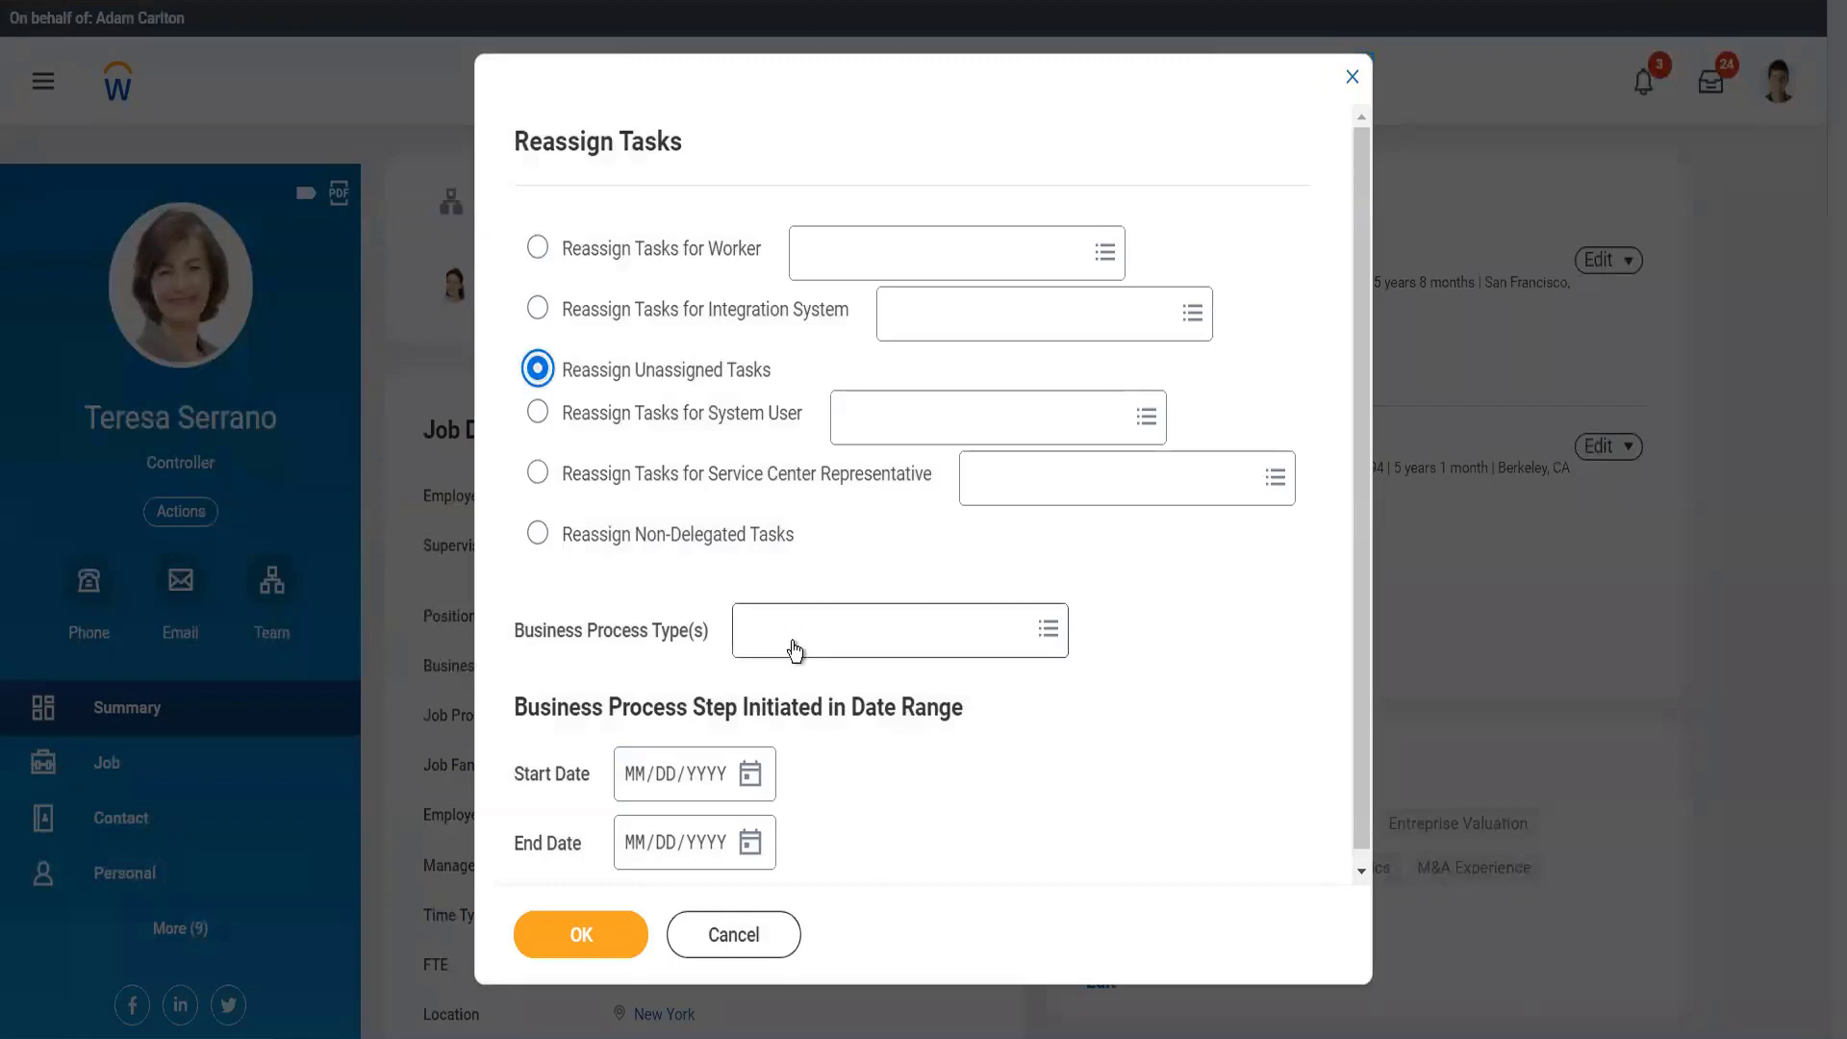
click(794, 651)
text(supp)
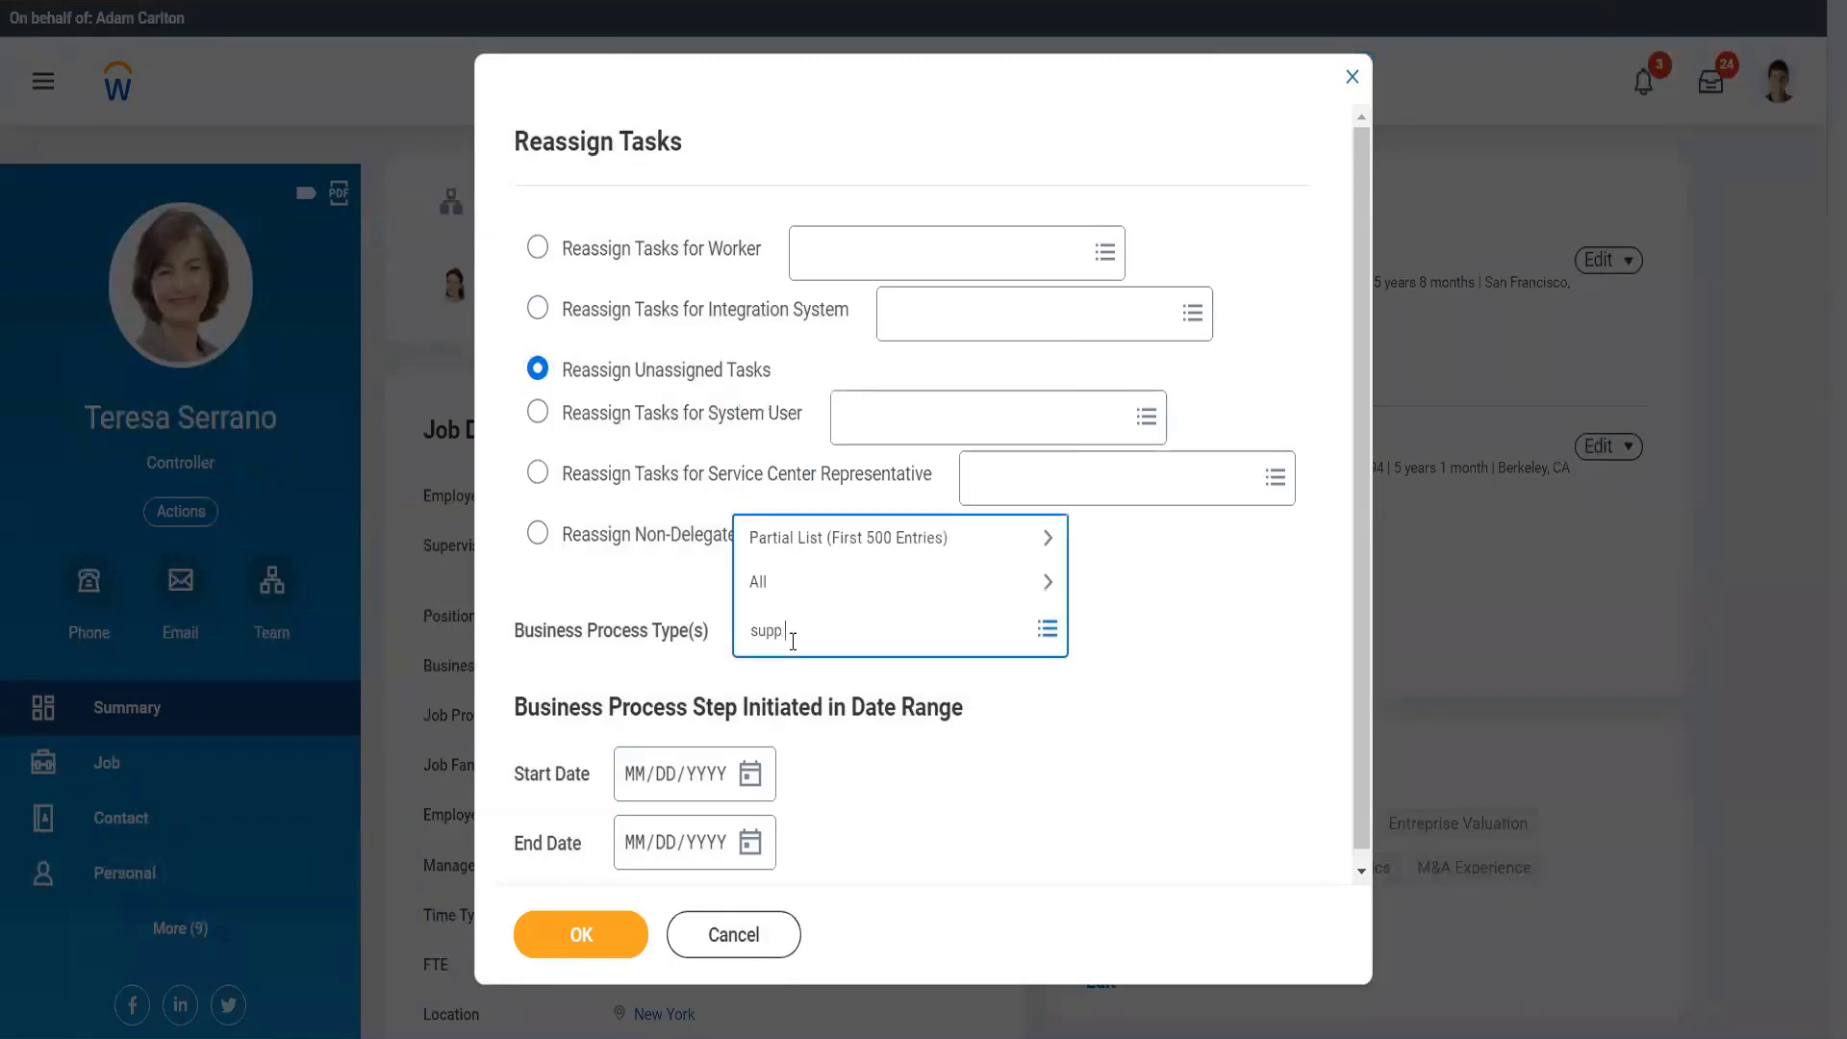
text( inv event)
key(Return)
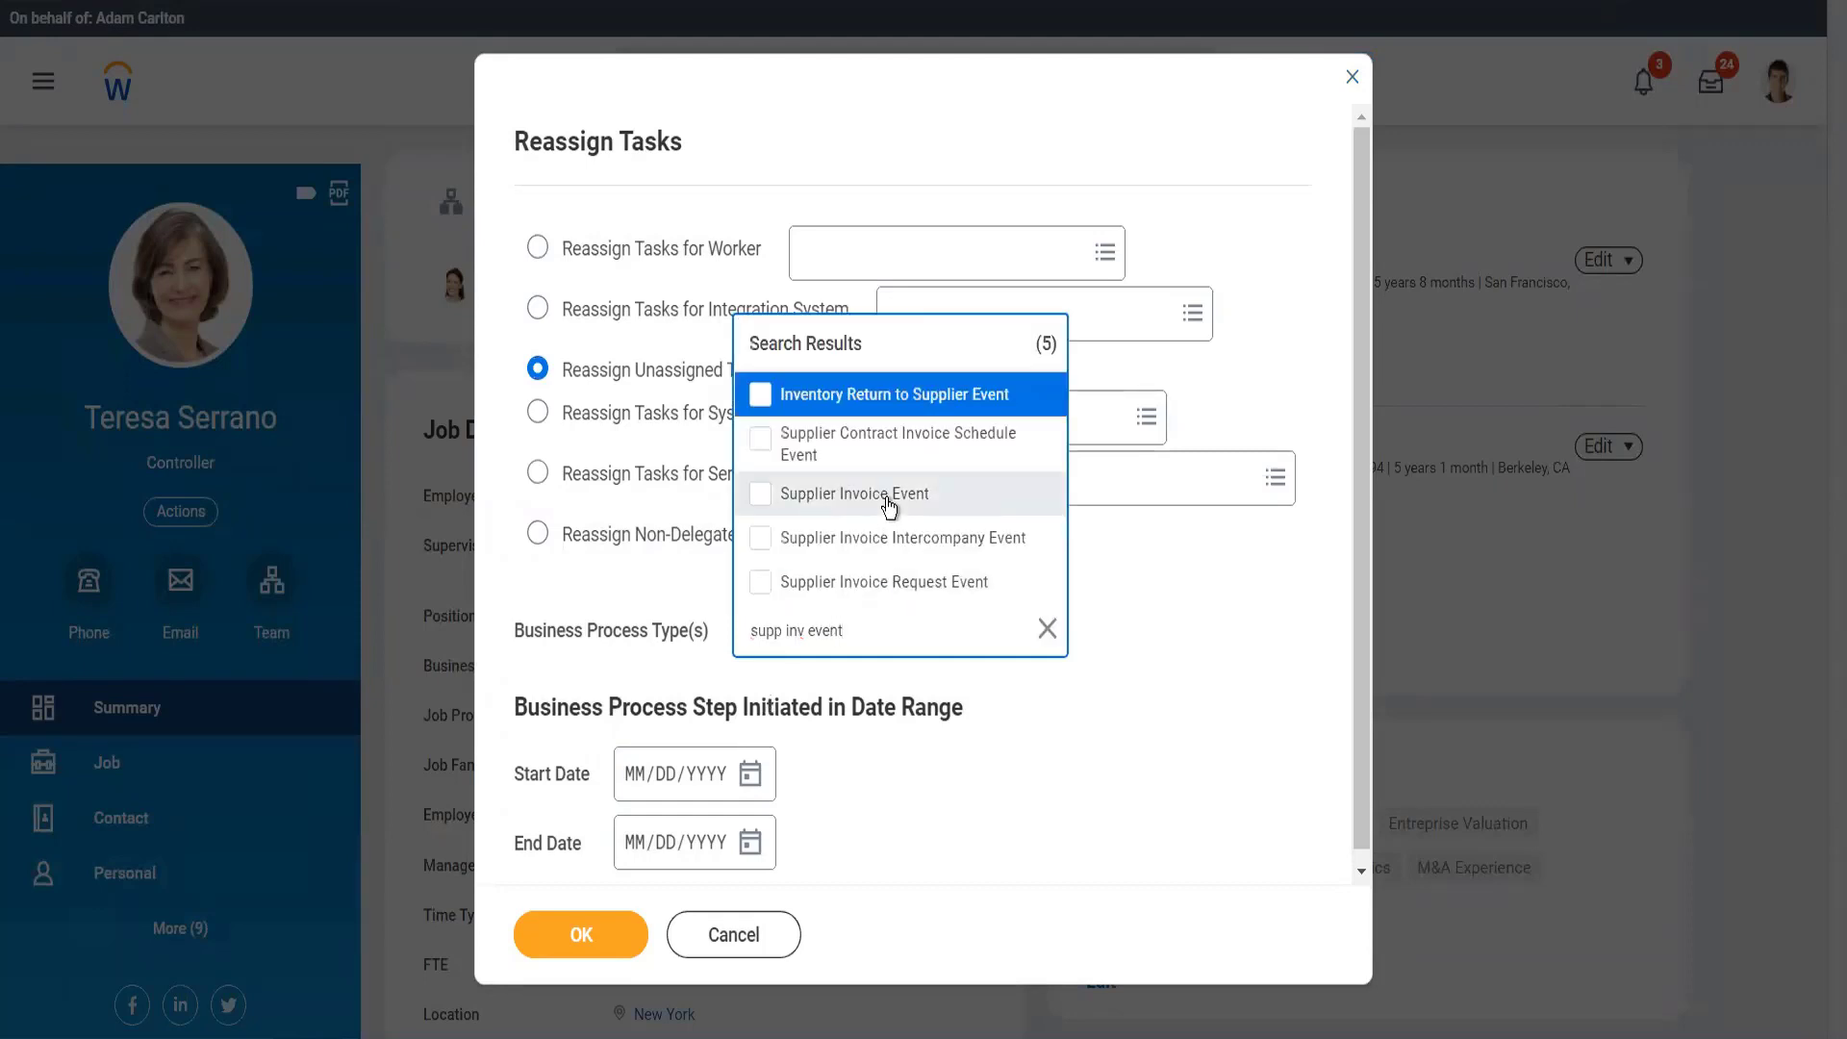
click(889, 498)
click(962, 753)
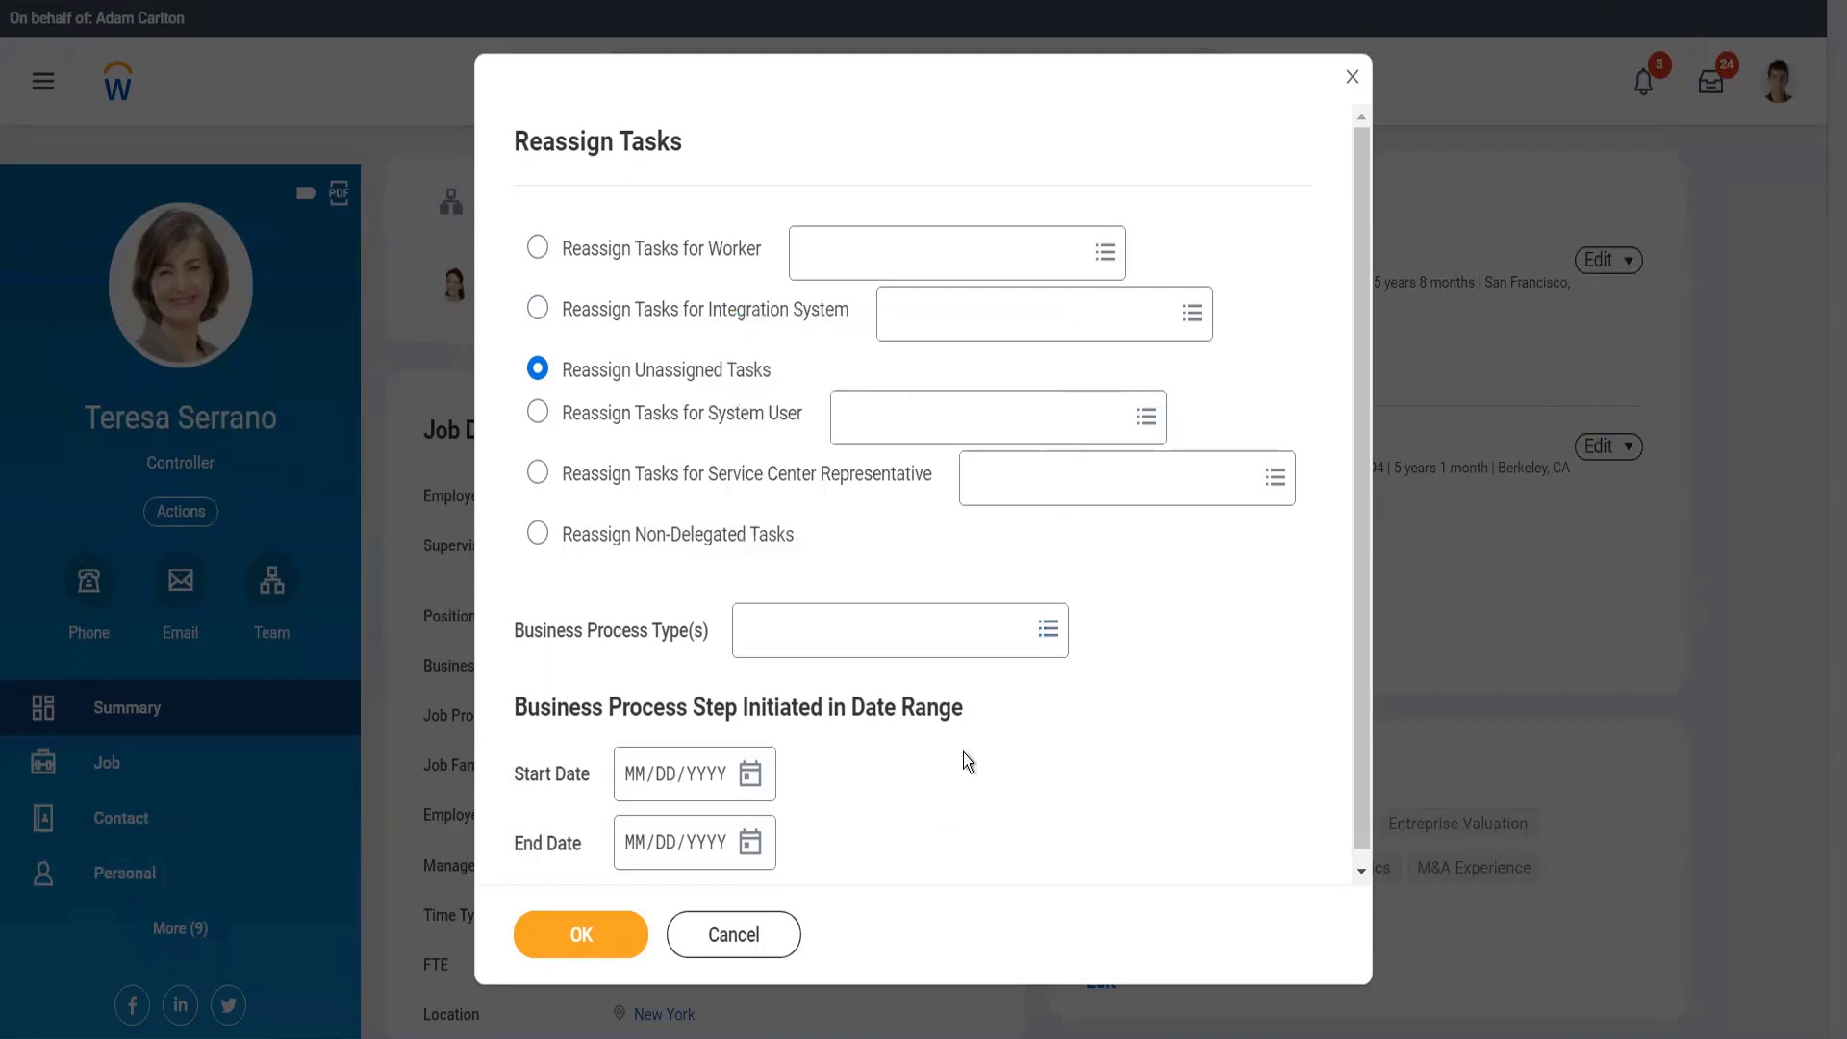
click(573, 935)
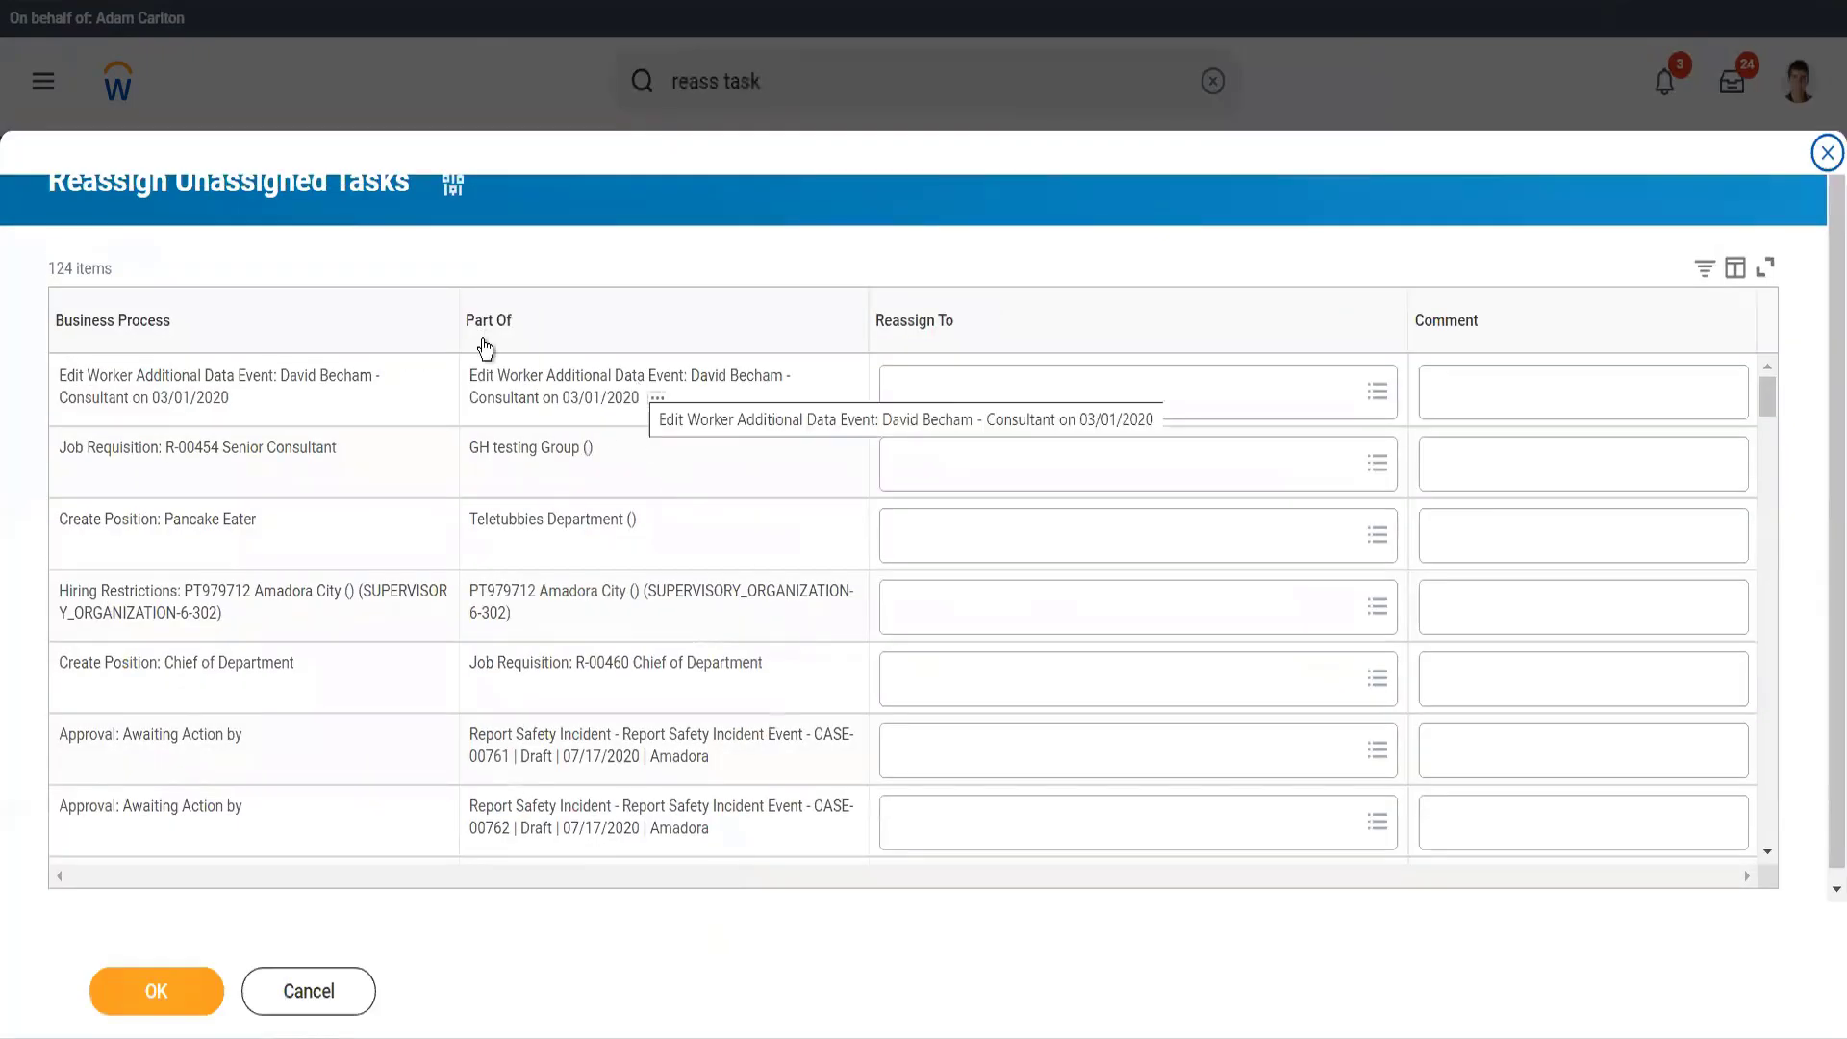
Search the Business Process filter values for "adani" and "supp inv", look through the unassigned tasks, and cancel the reassignment
click(339, 335)
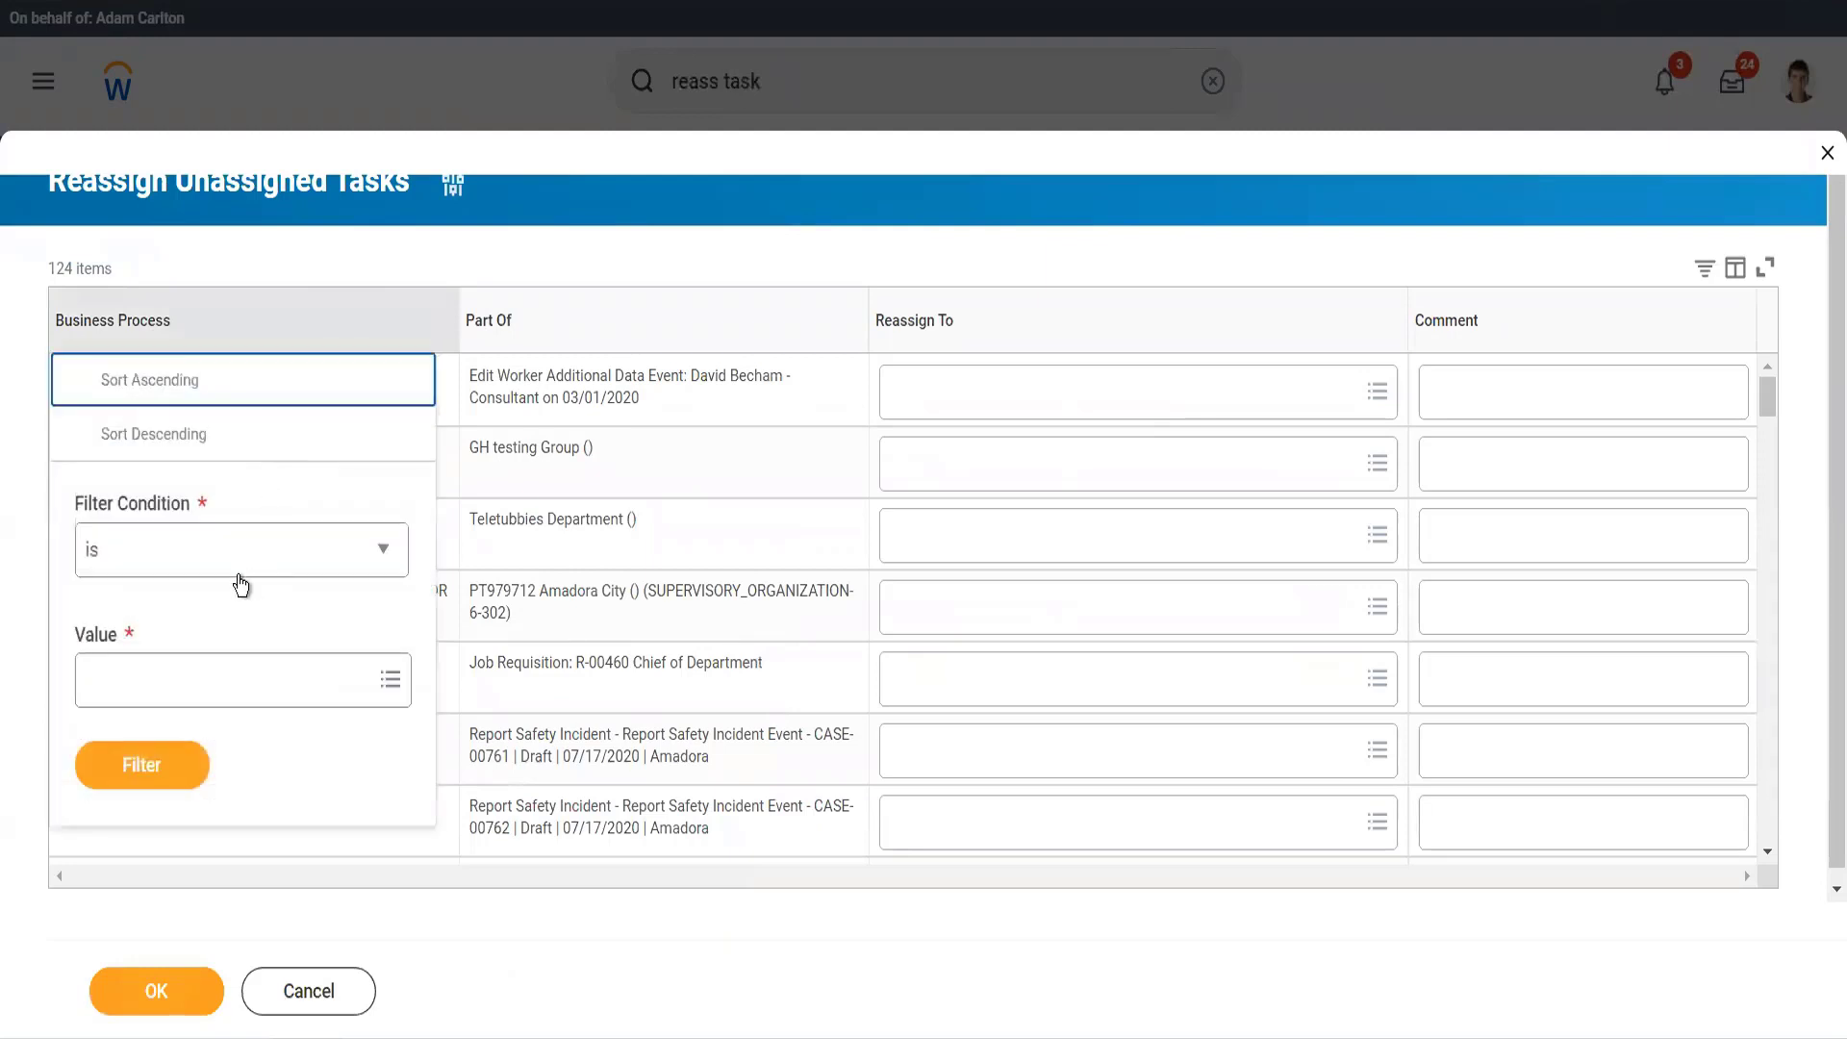
click(227, 657)
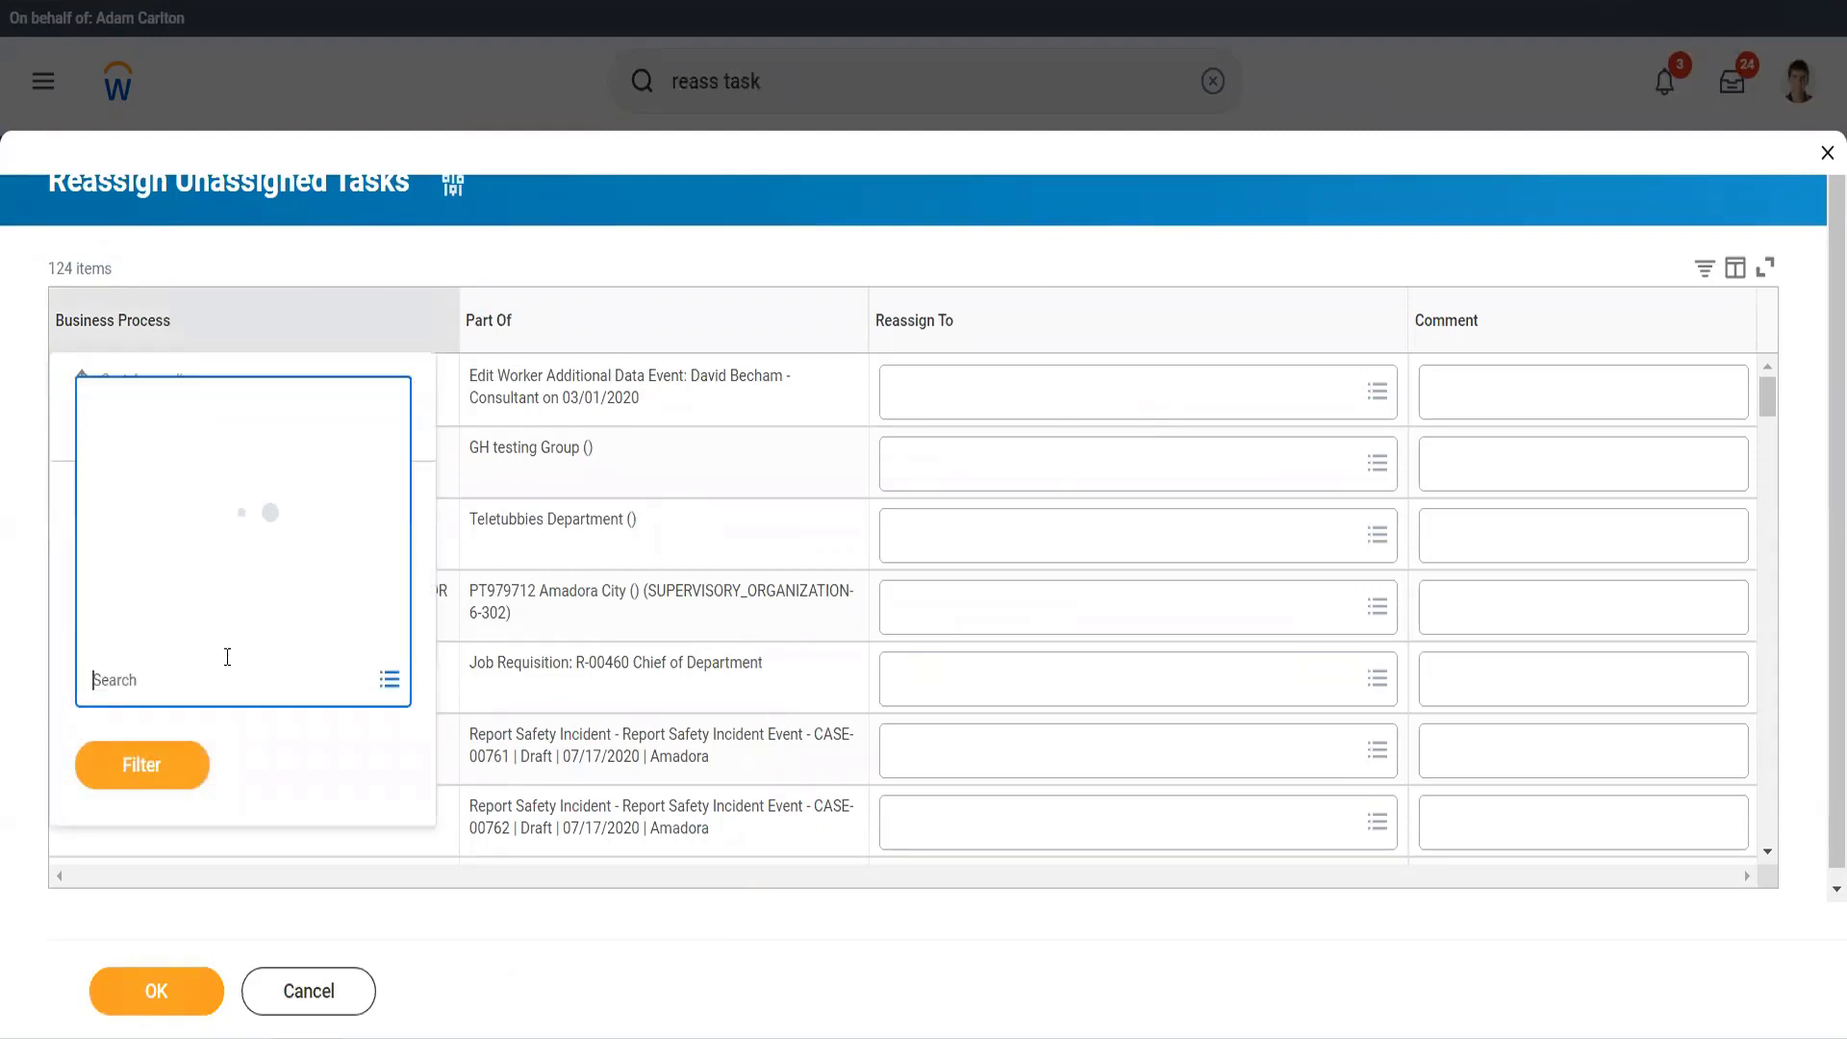
text(adani)
key(Return)
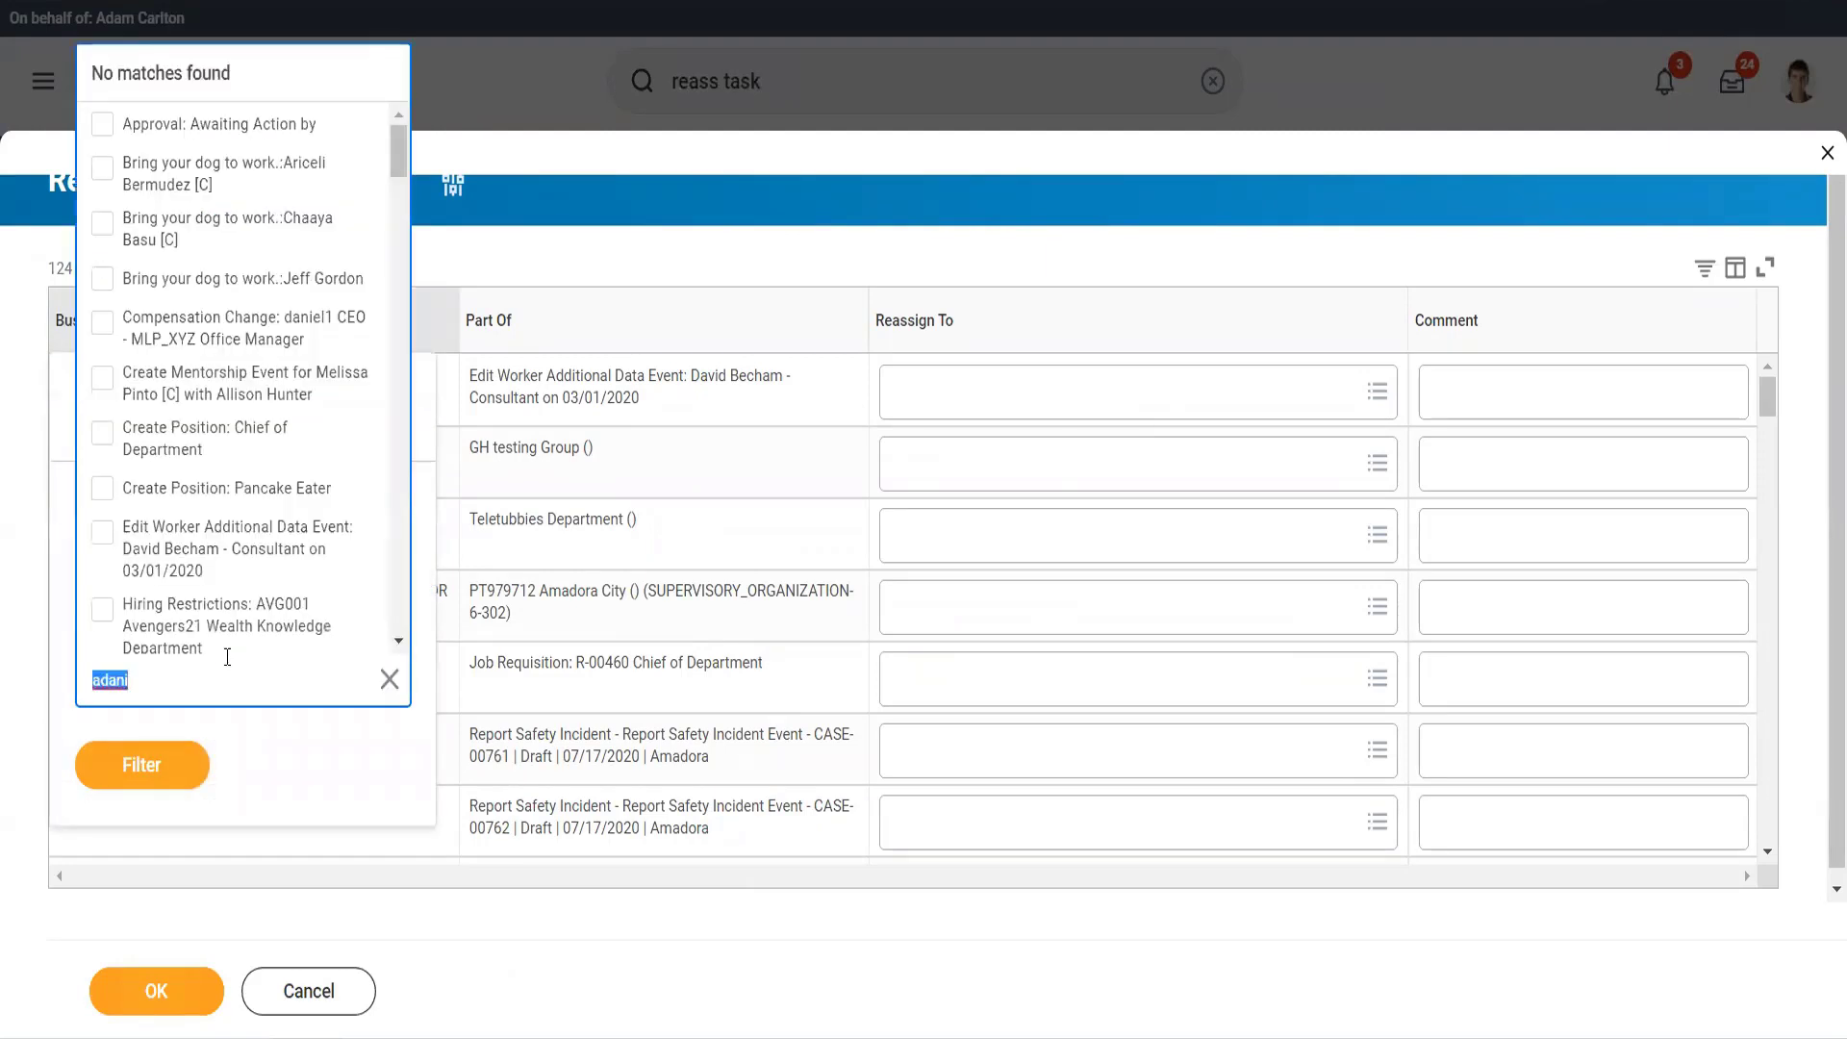
text(supp inv)
key(Return)
click(609, 262)
scroll(637, 570, down, 5)
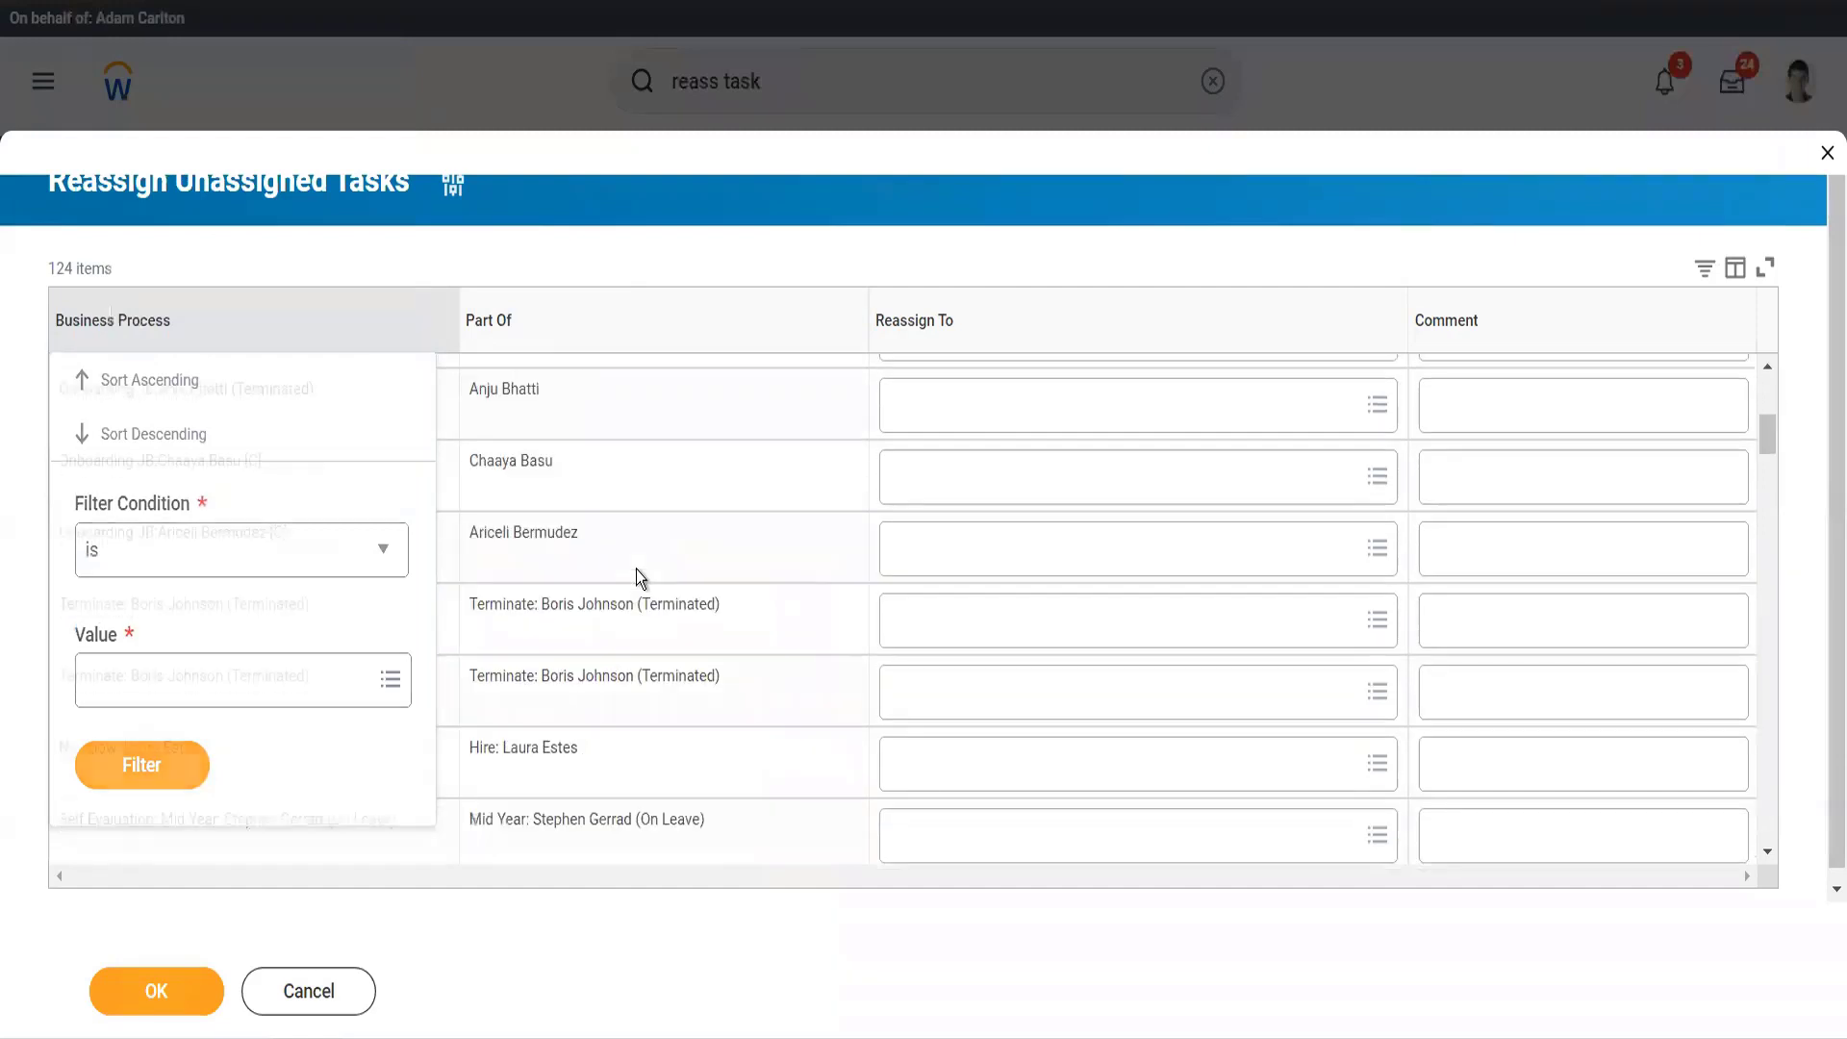
scroll(636, 569, down, 2)
scroll(637, 569, up, 10)
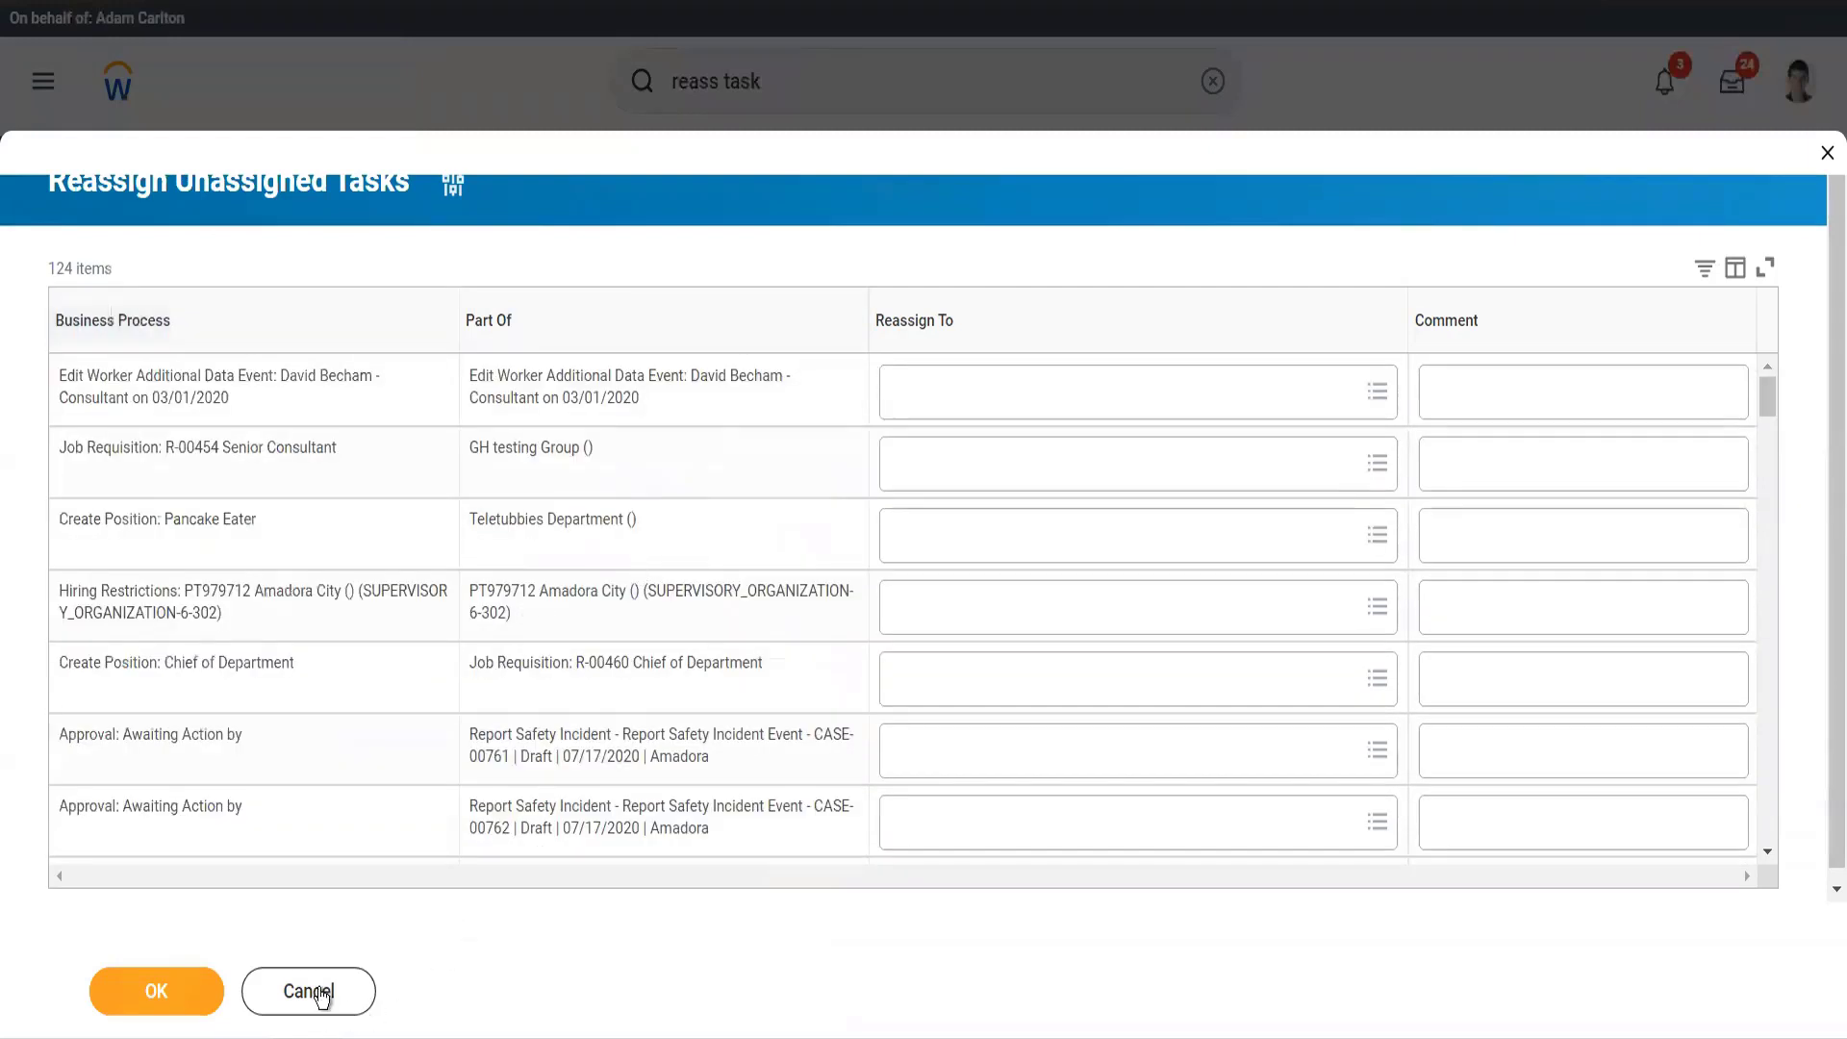
click(323, 998)
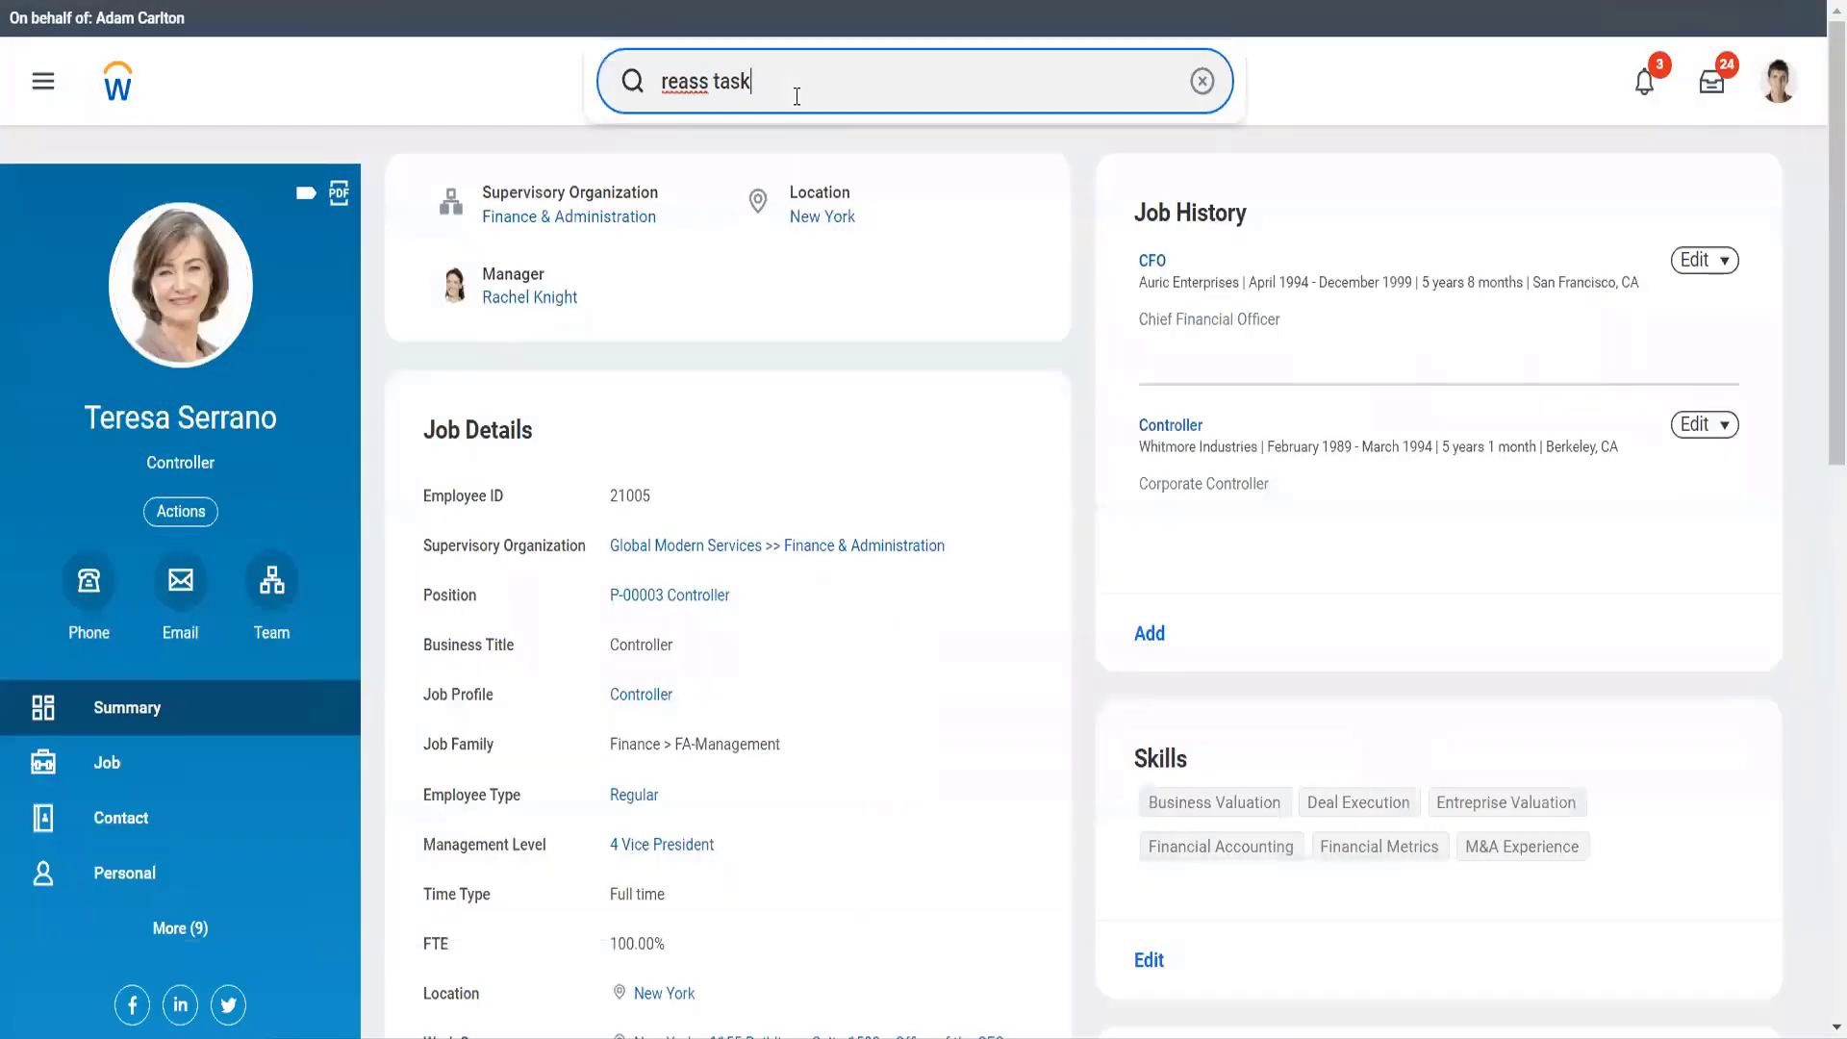
Search for "find supp inv" and open the Find Supplier Invoices report
triple_click(797, 96)
text(find supp inv)
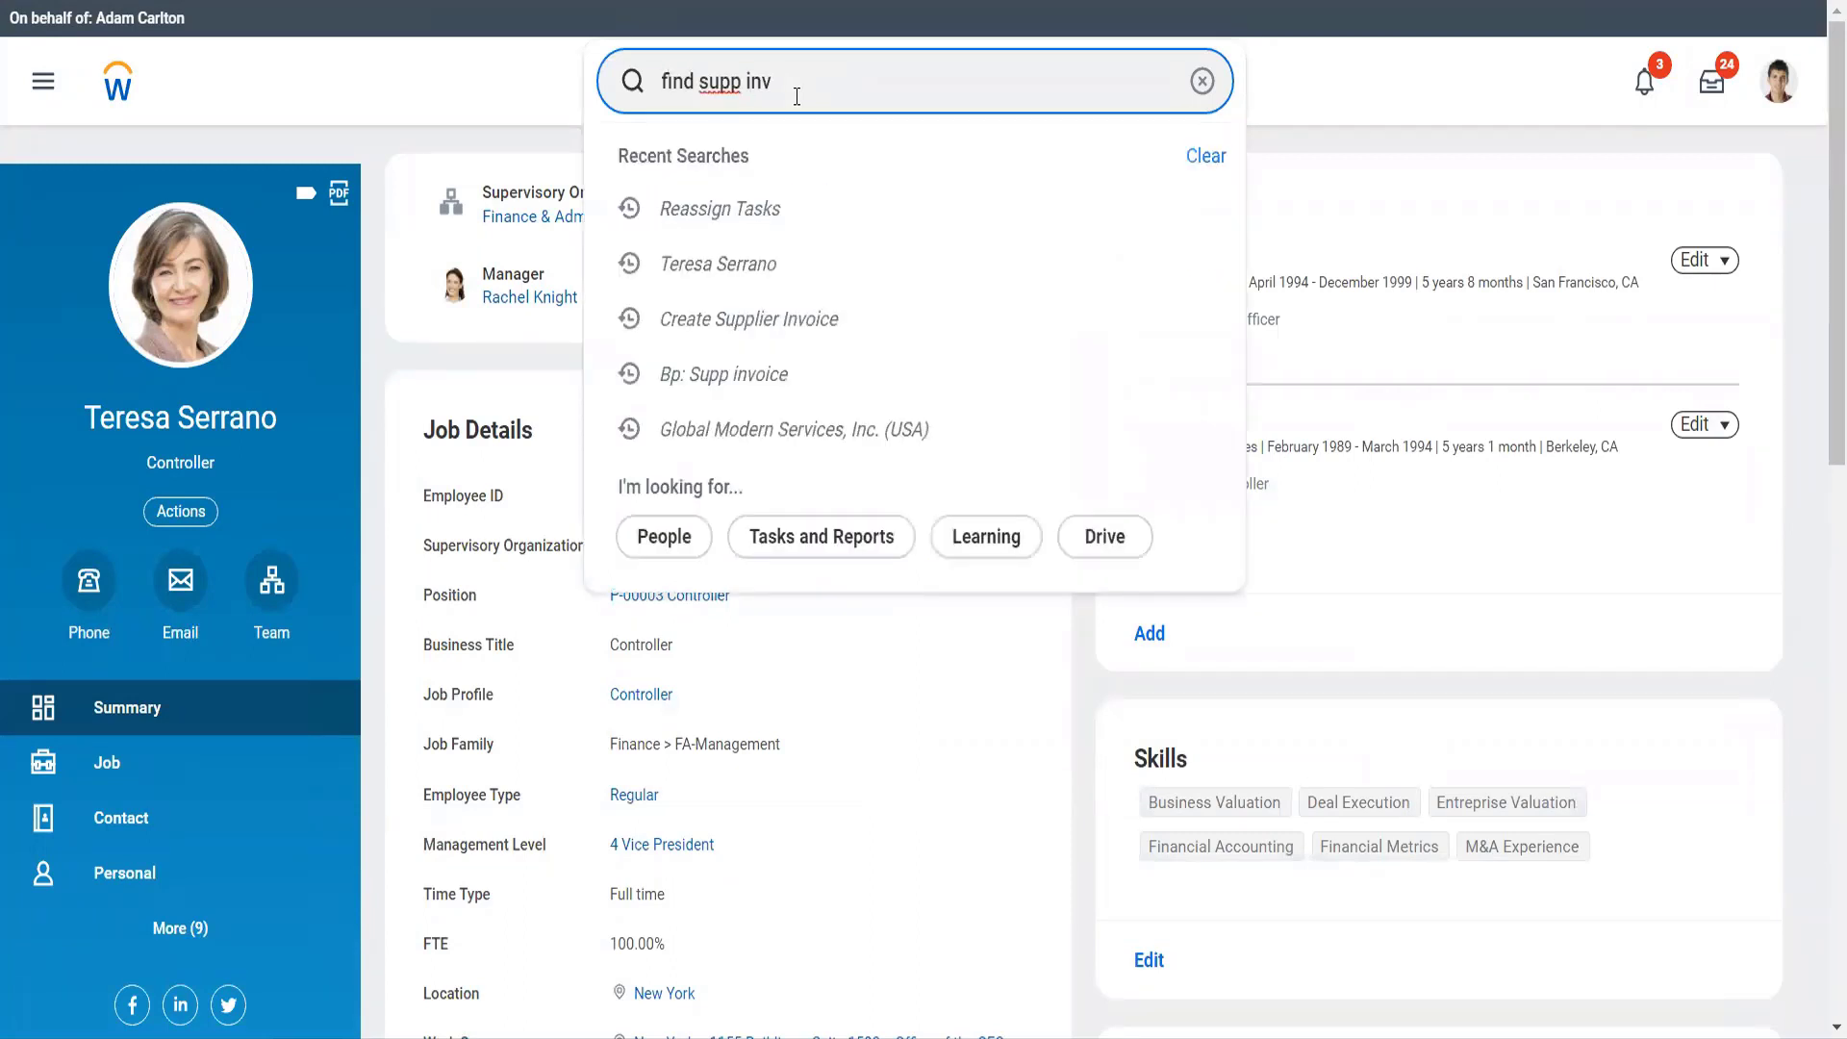
key(Down)
key(Down)
key(Down)
key(Down)
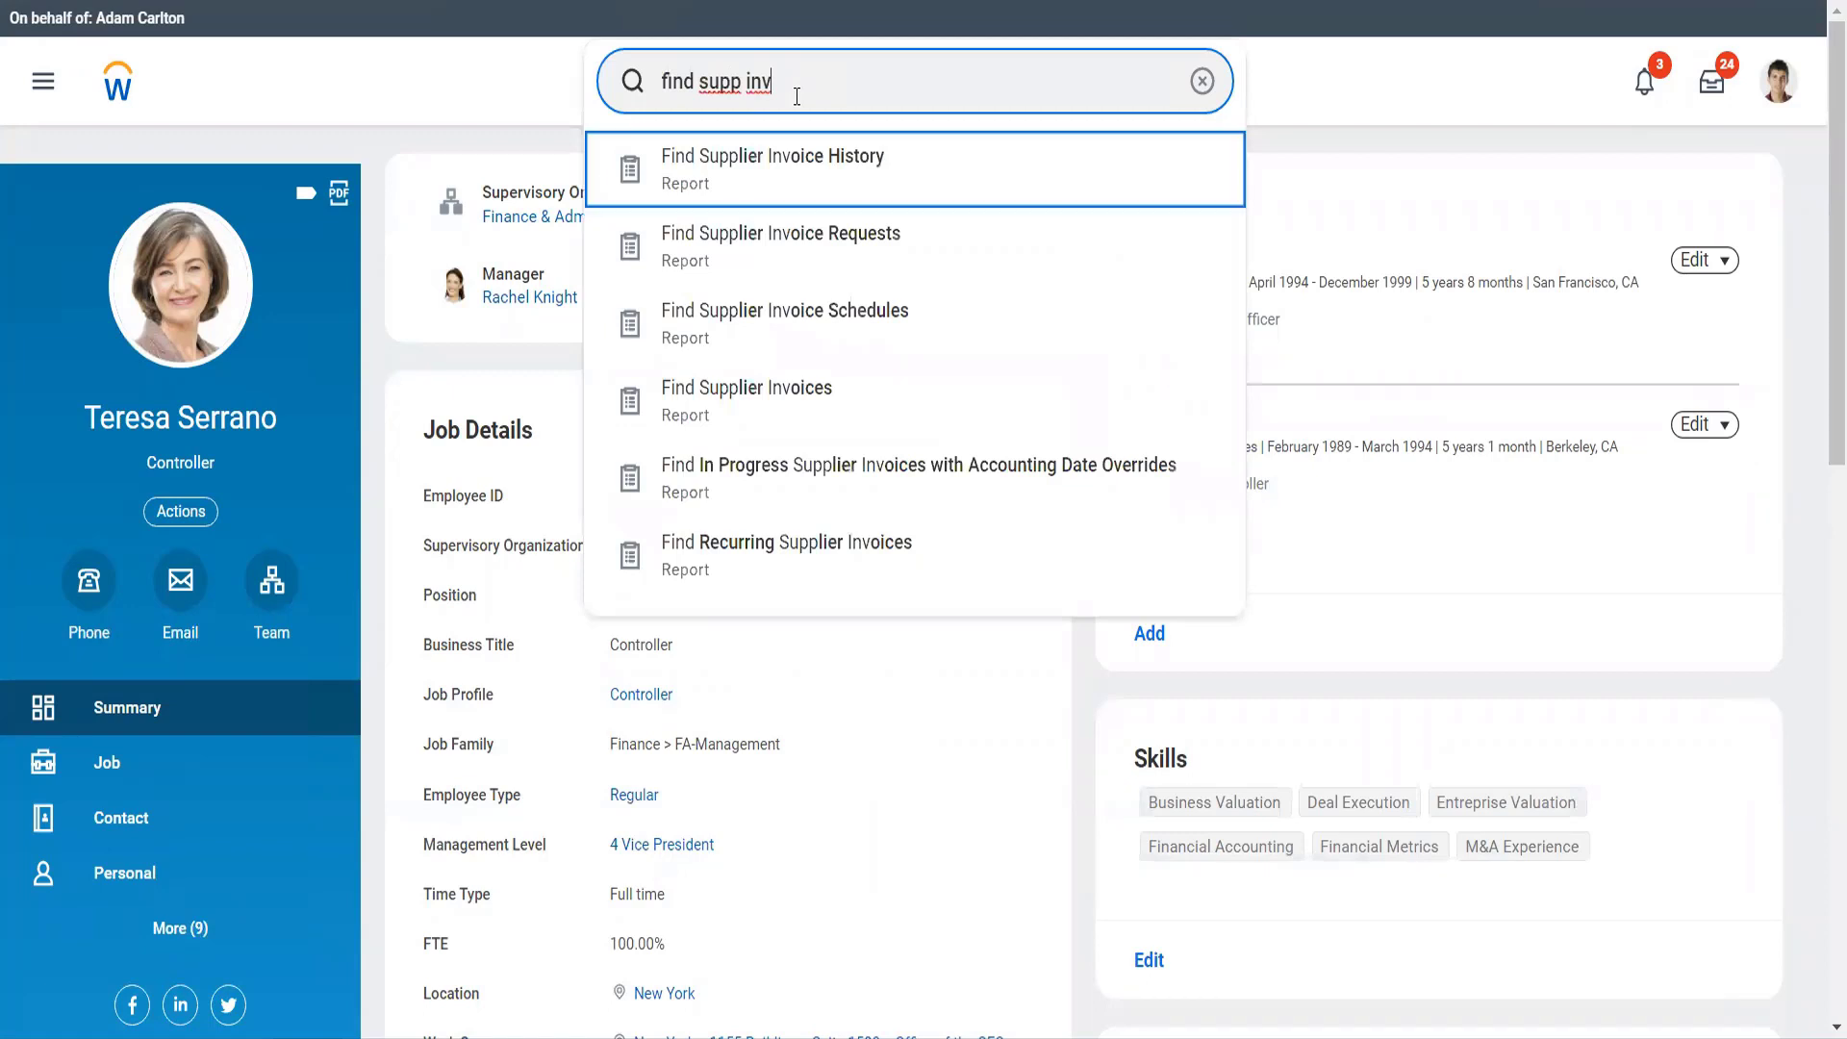
key(Return)
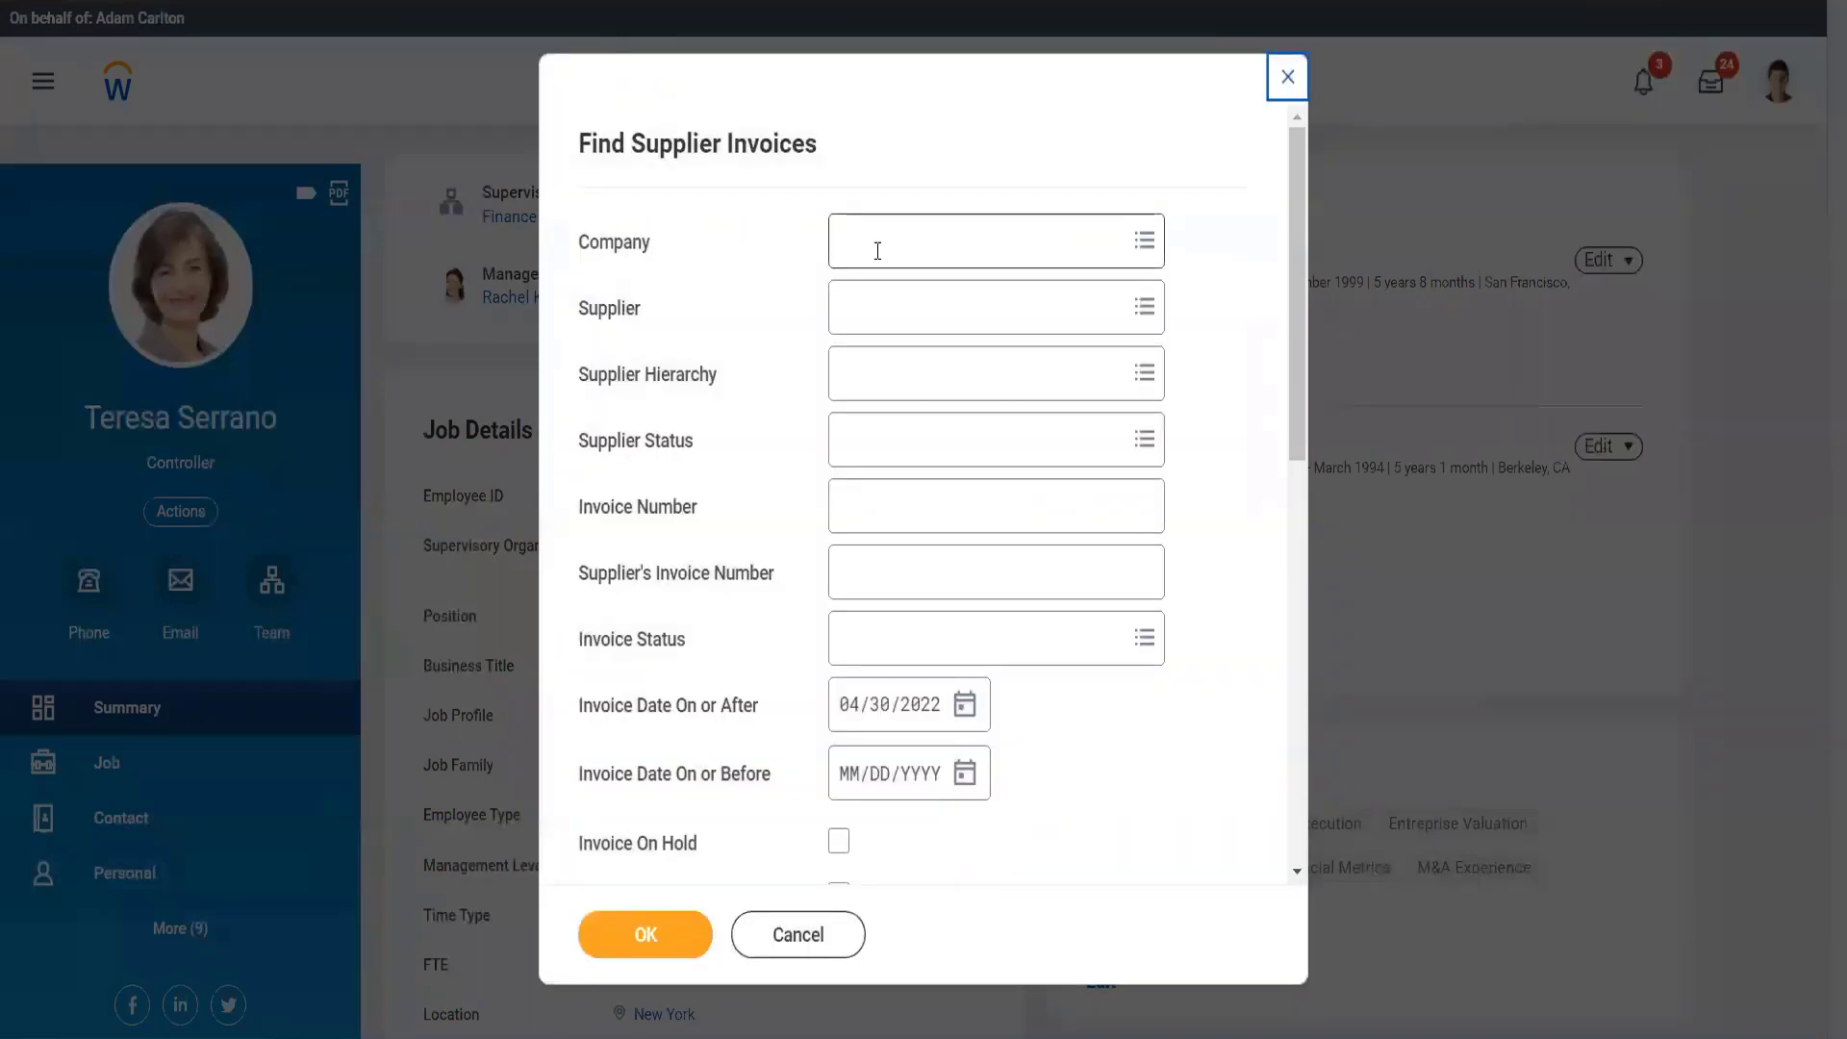
Set the report's Company criterion to Global Modern Services, Inc. (USA)
click(878, 251)
text(gms-usa)
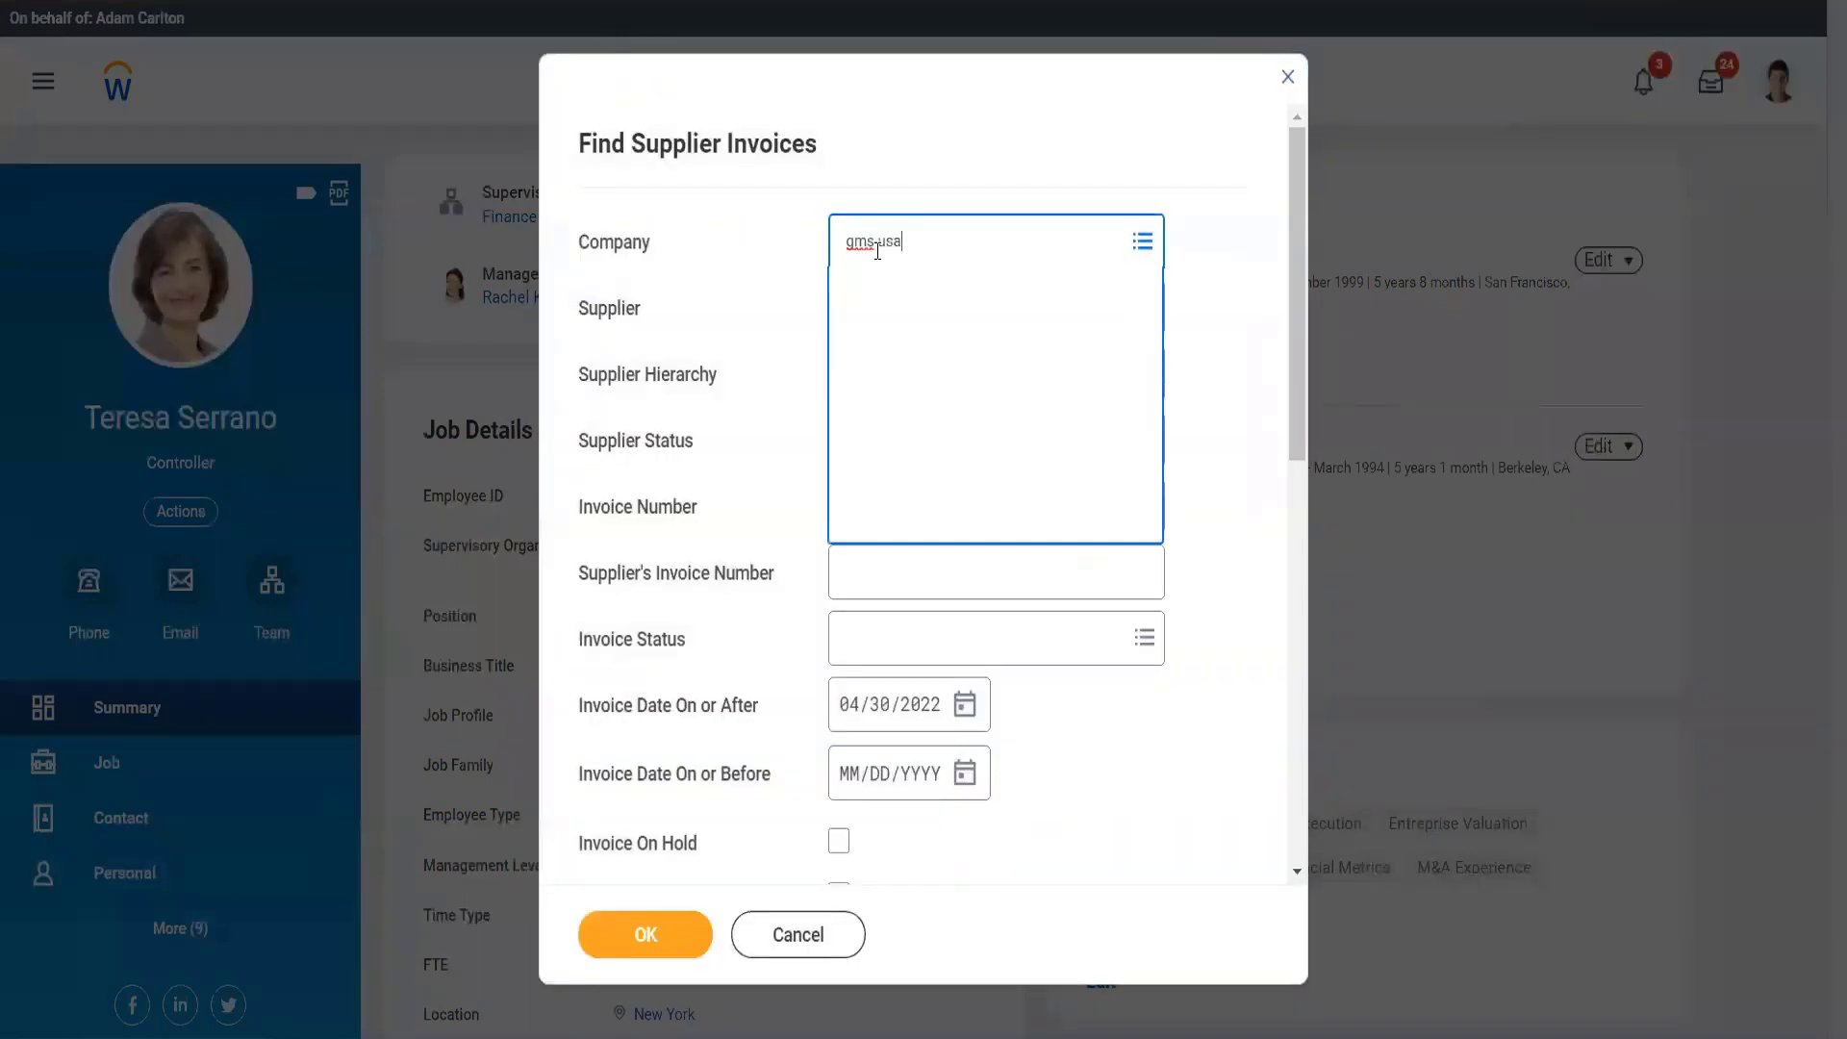
key(Return)
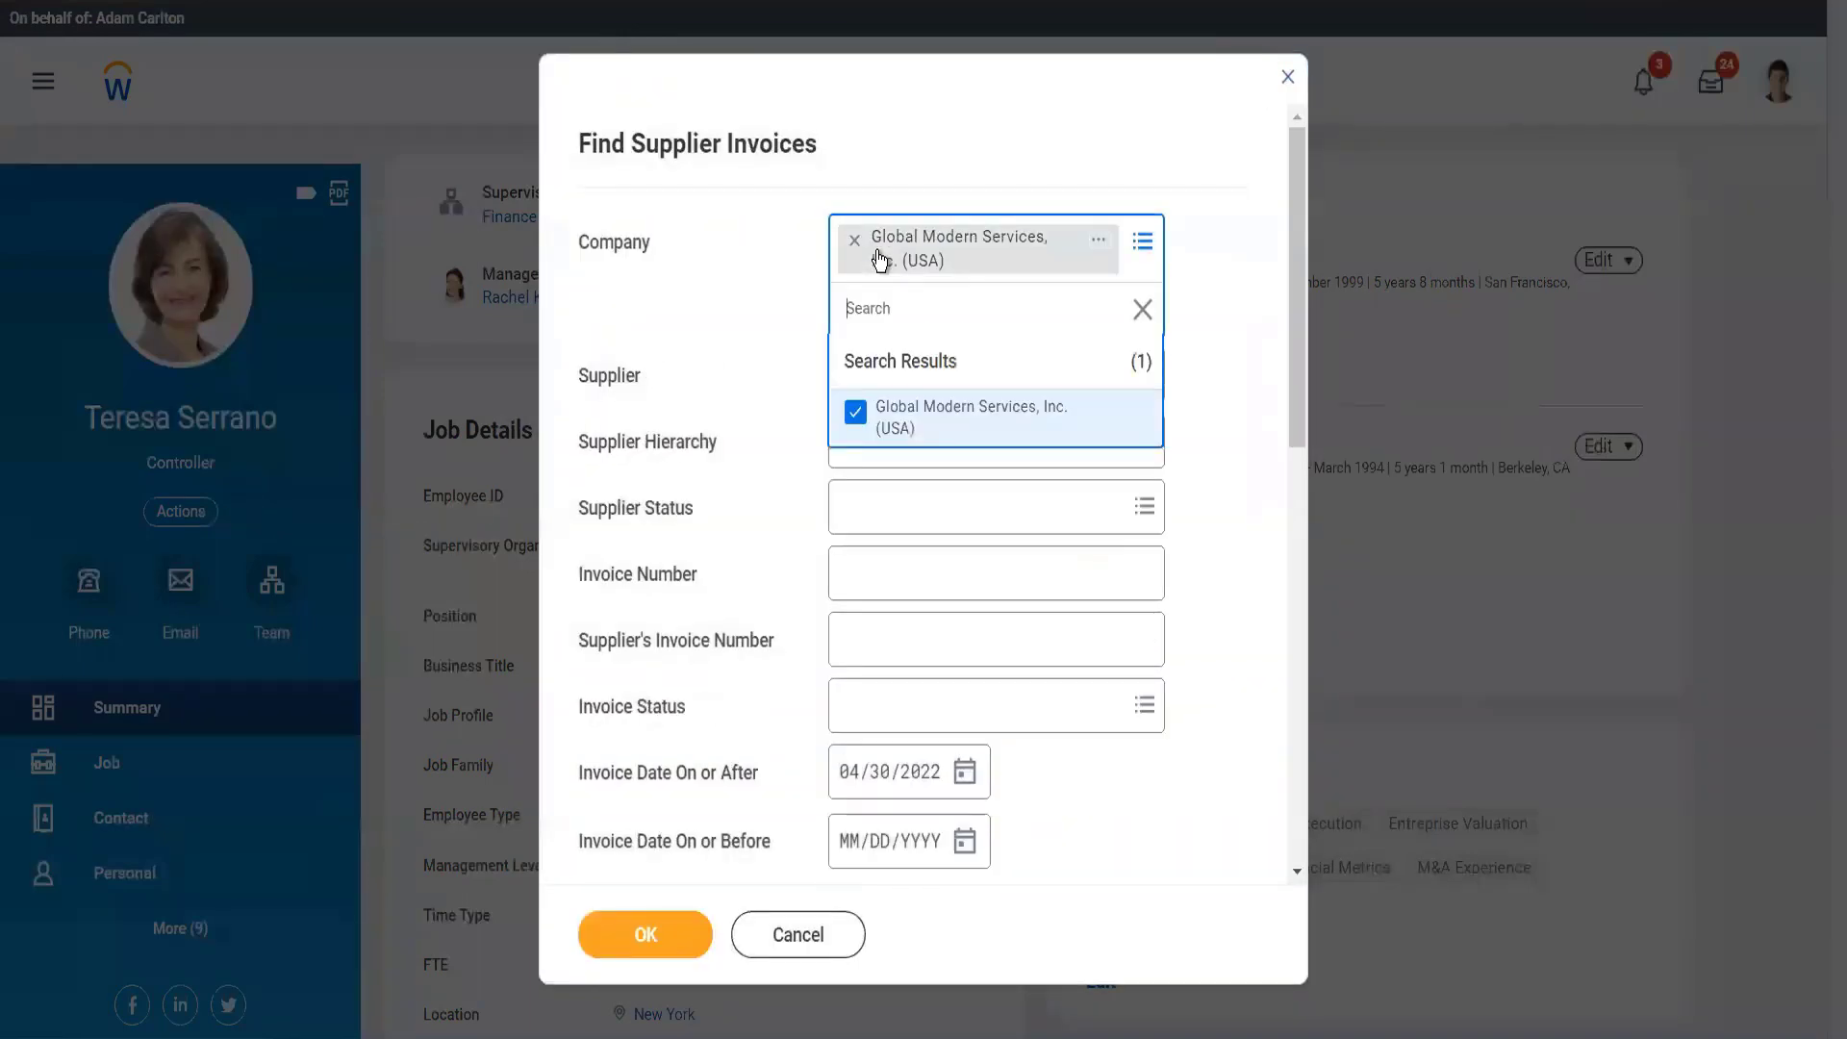
Set the Supplier criterion to Adani ports and run the Find Supplier Invoices report
click(718, 384)
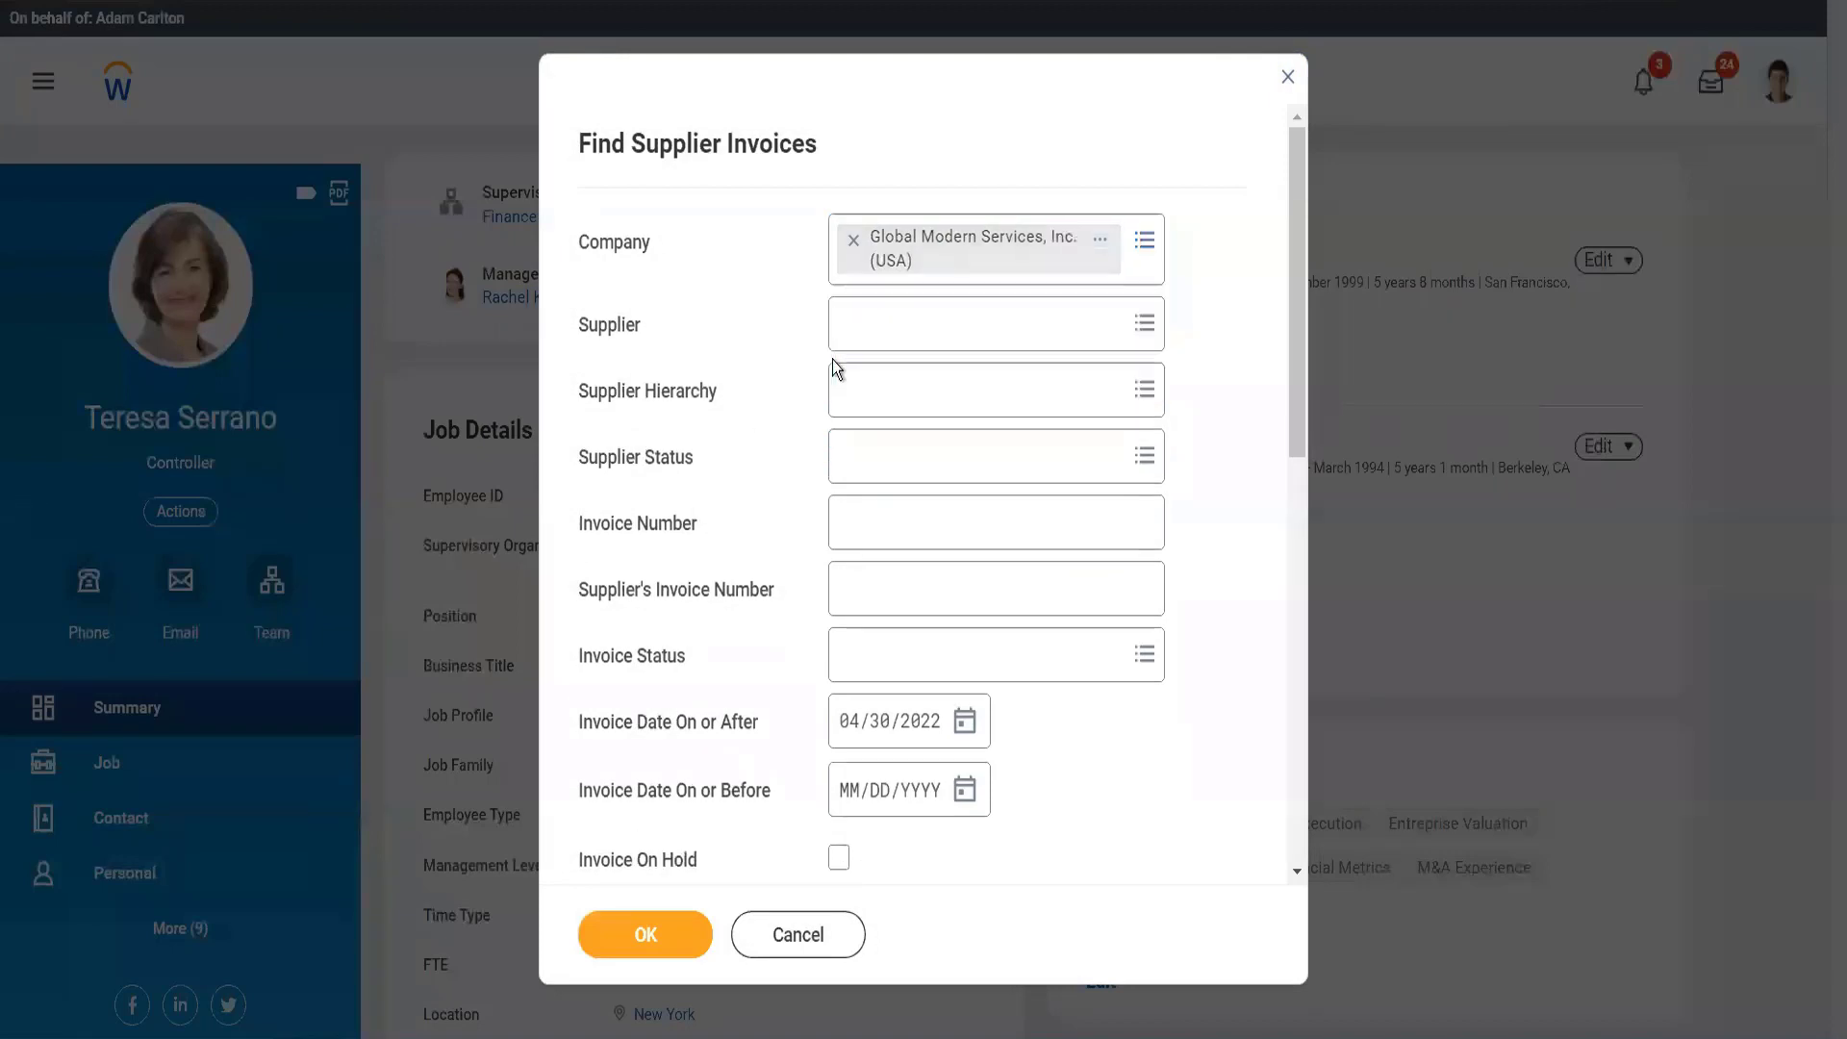
click(868, 325)
text(adani)
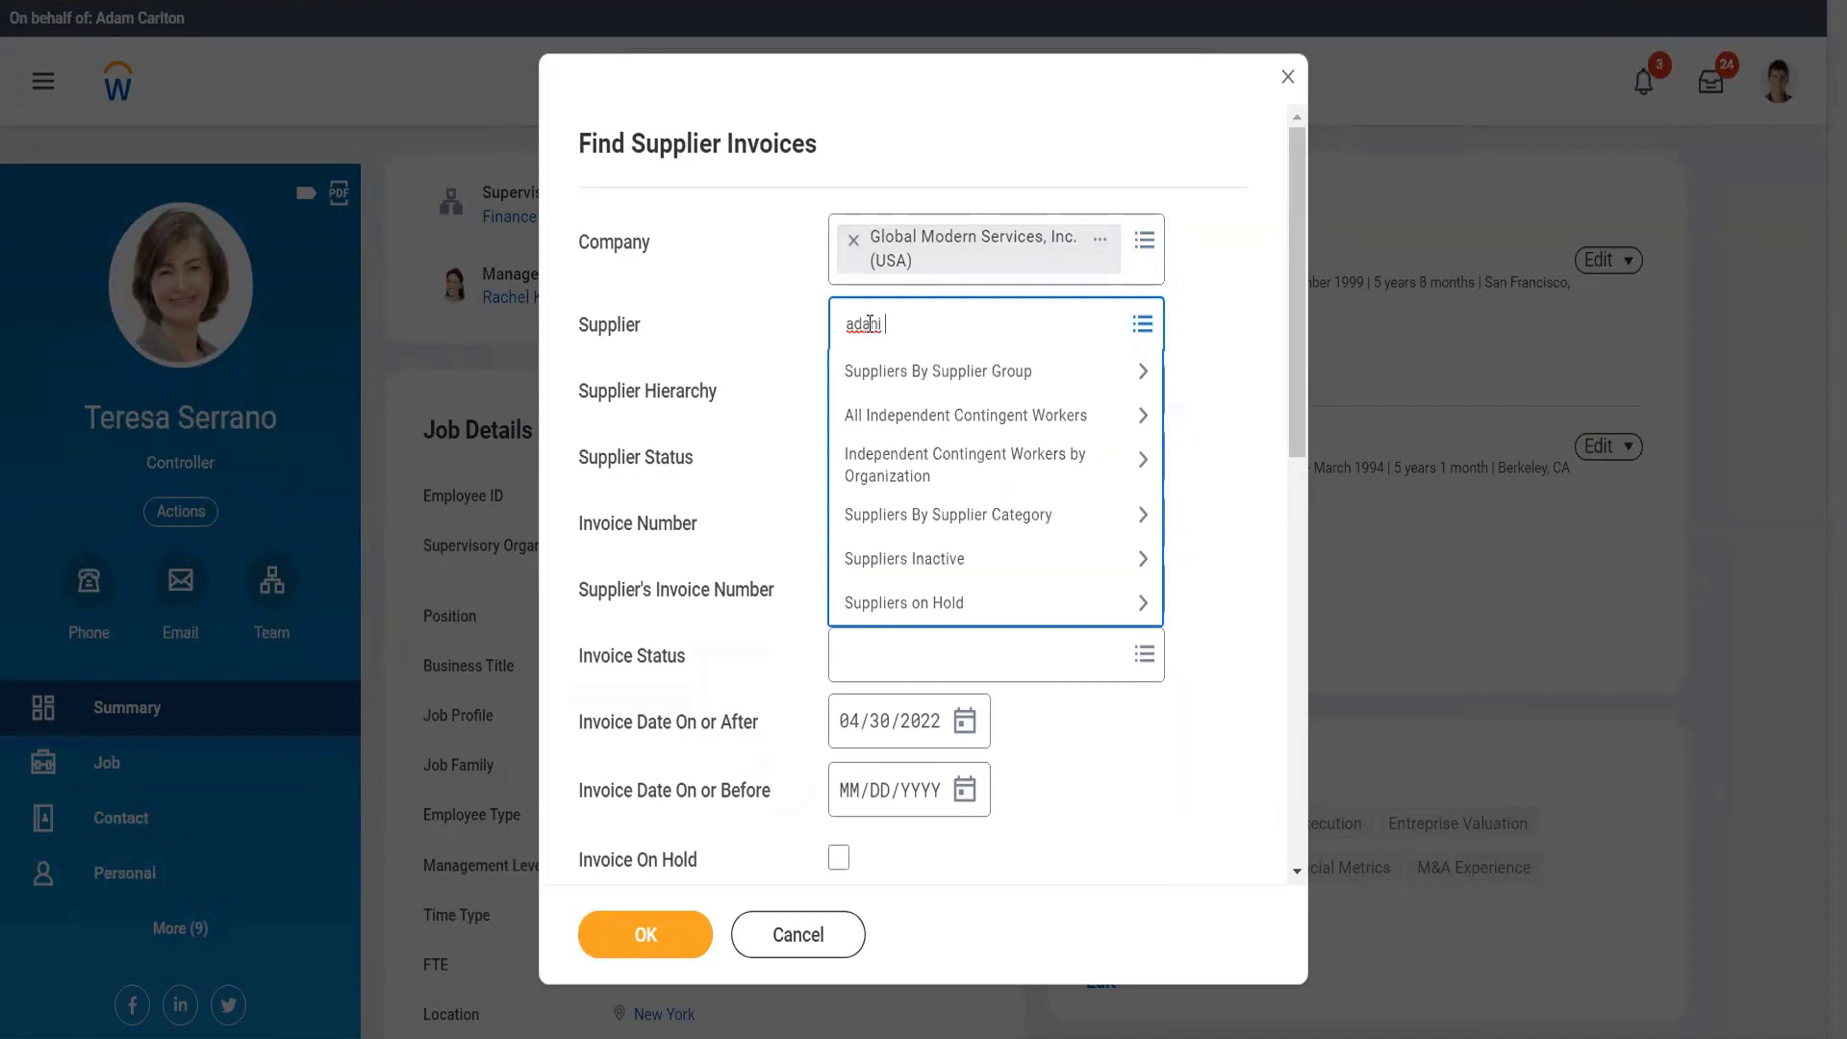
text( port)
key(Return)
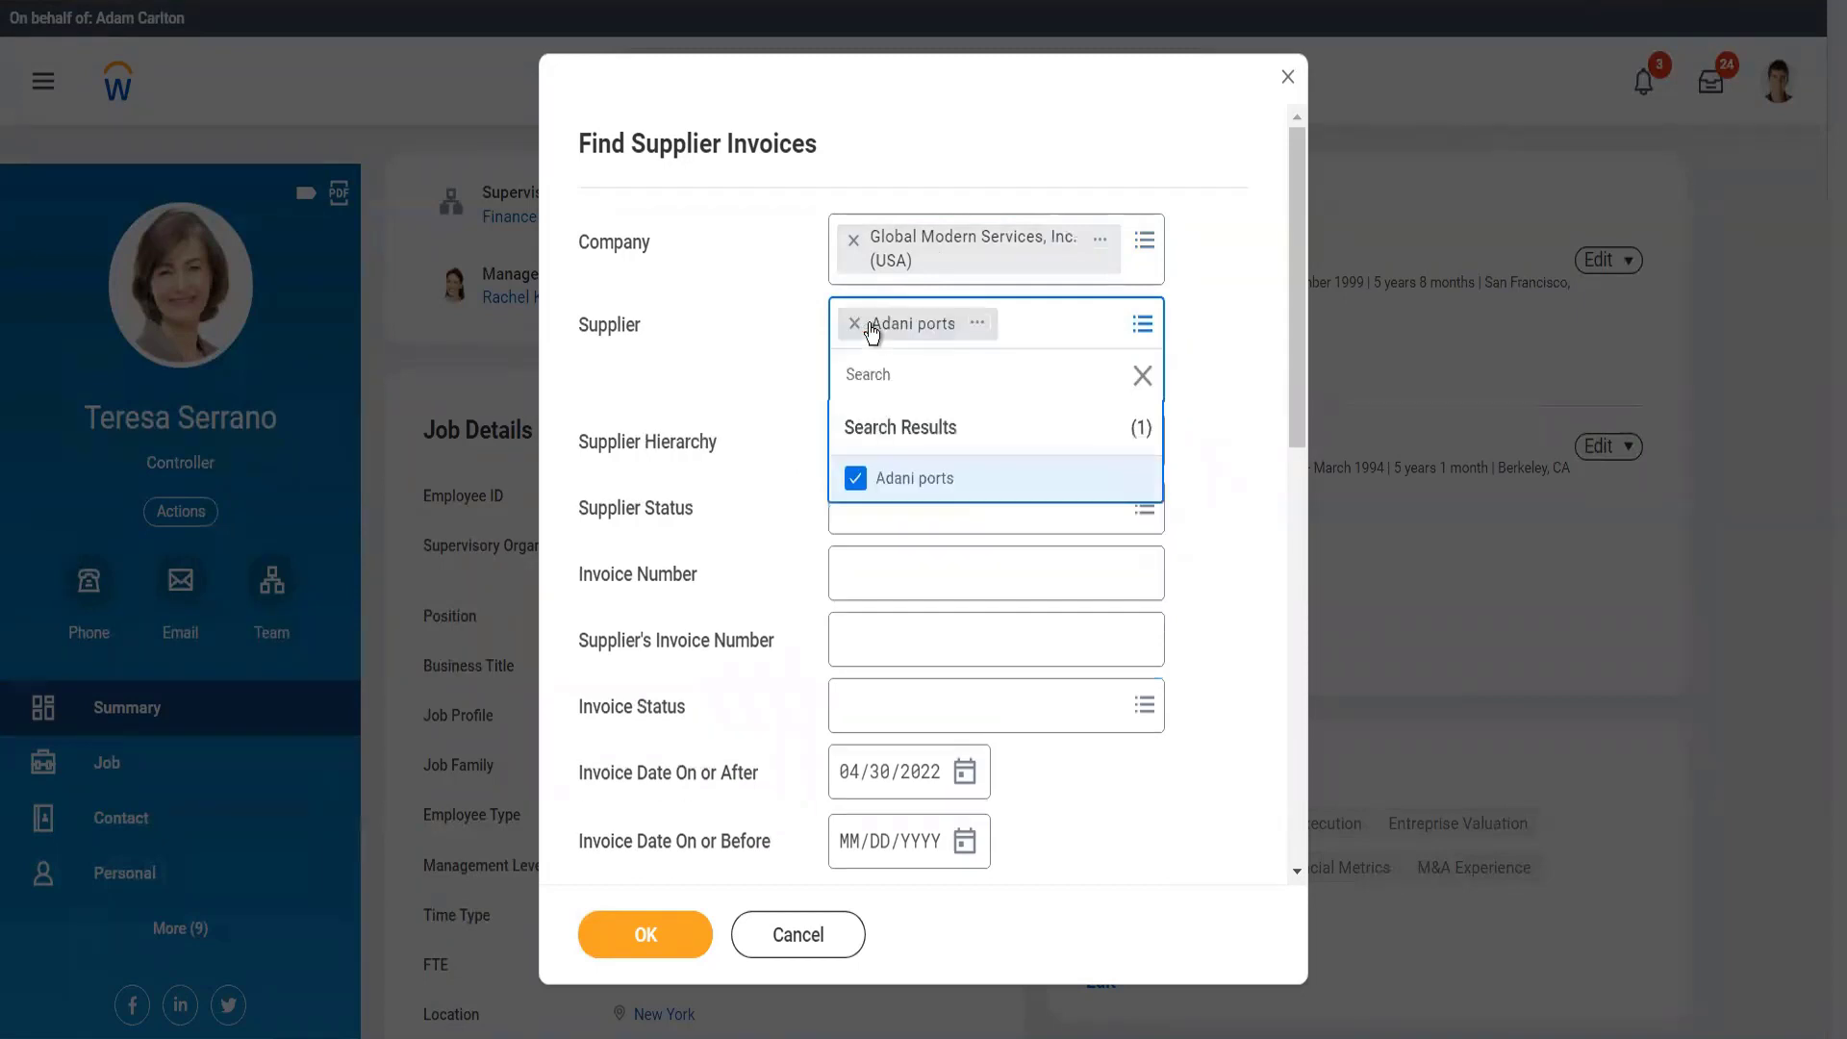
click(814, 411)
click(666, 925)
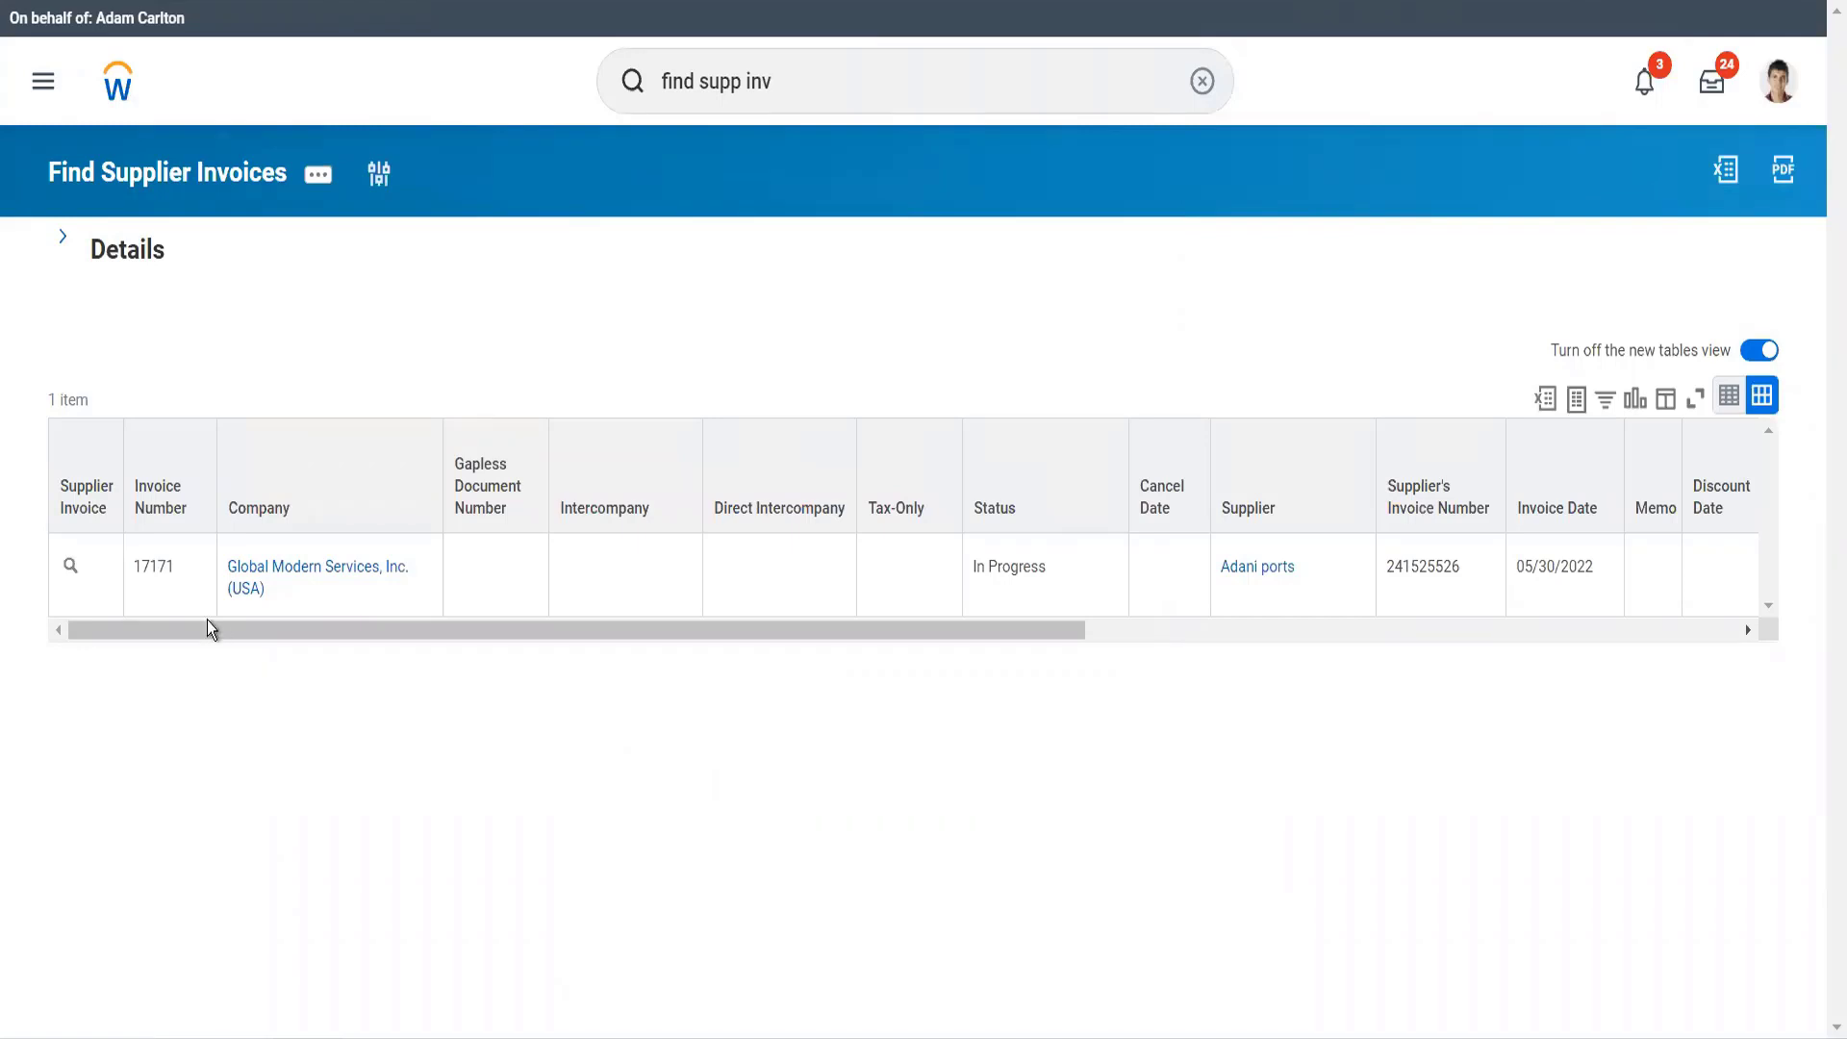
Open the Adani ports supplier invoice from the report and review the approval steps in its process history
mouse_move(70, 568)
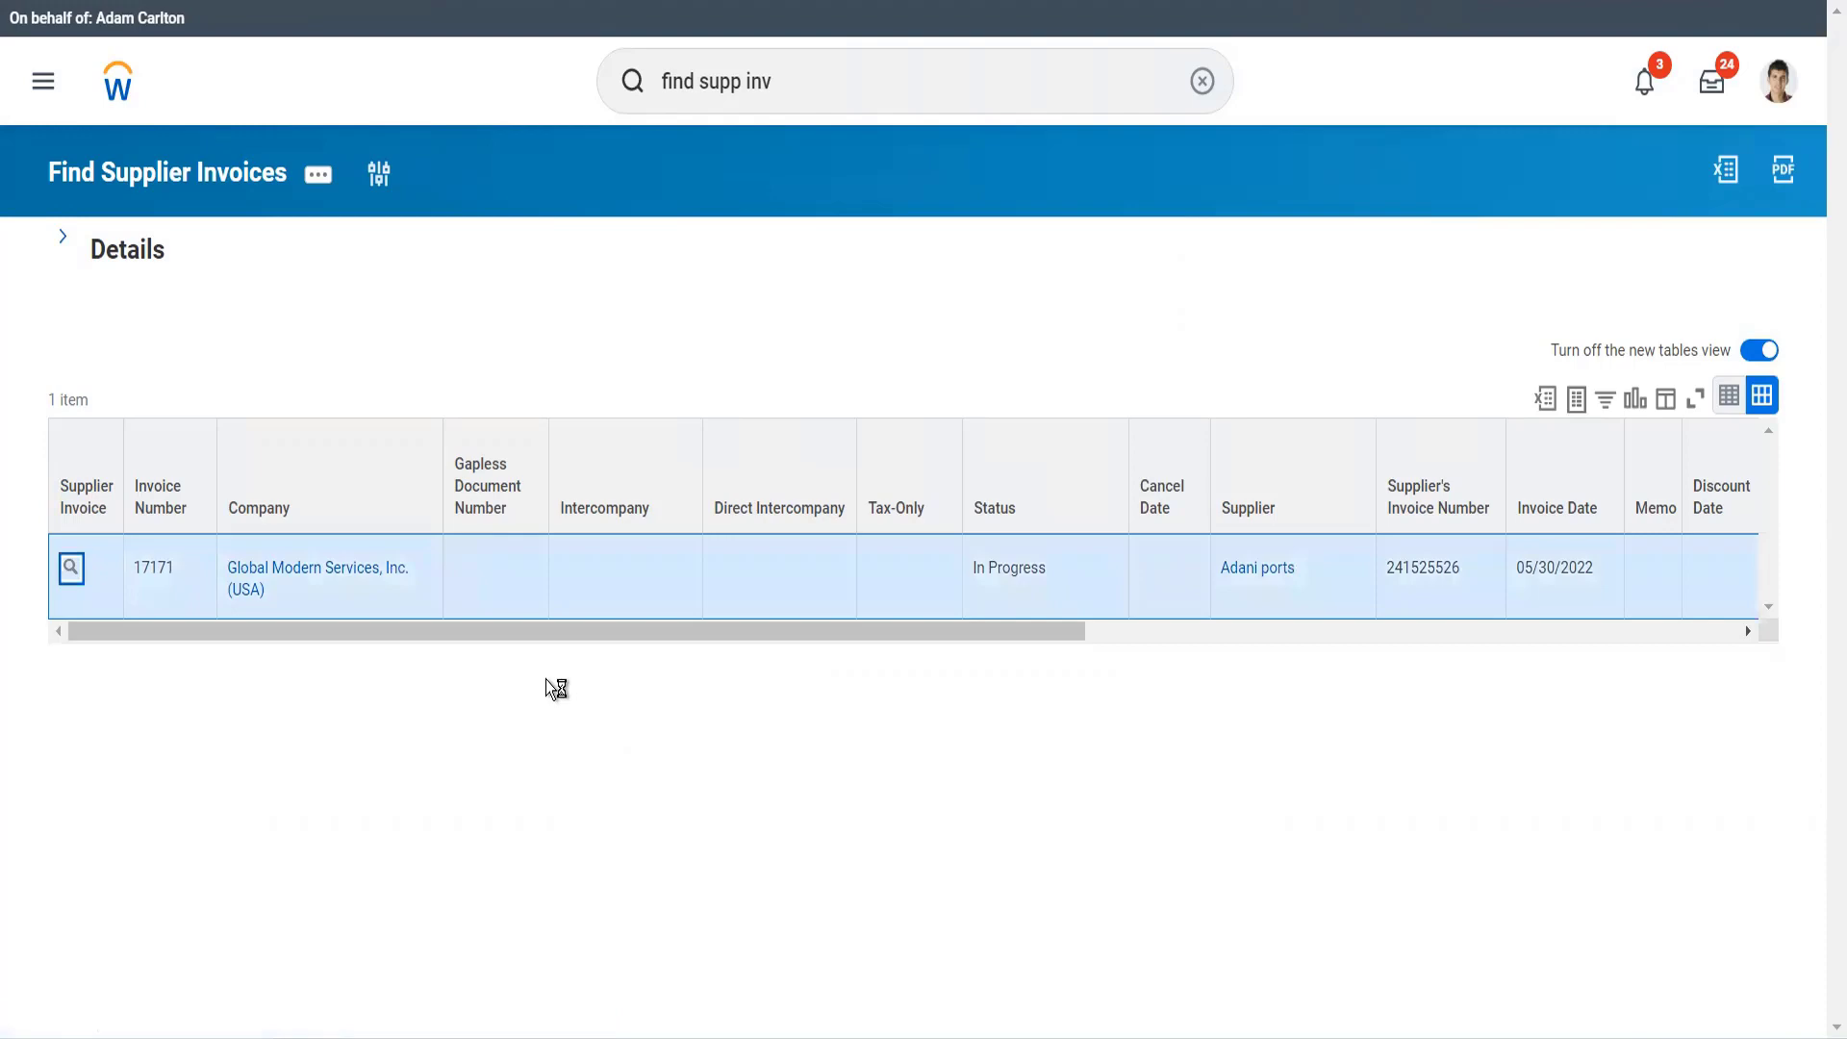
scroll(545, 679, down, 6)
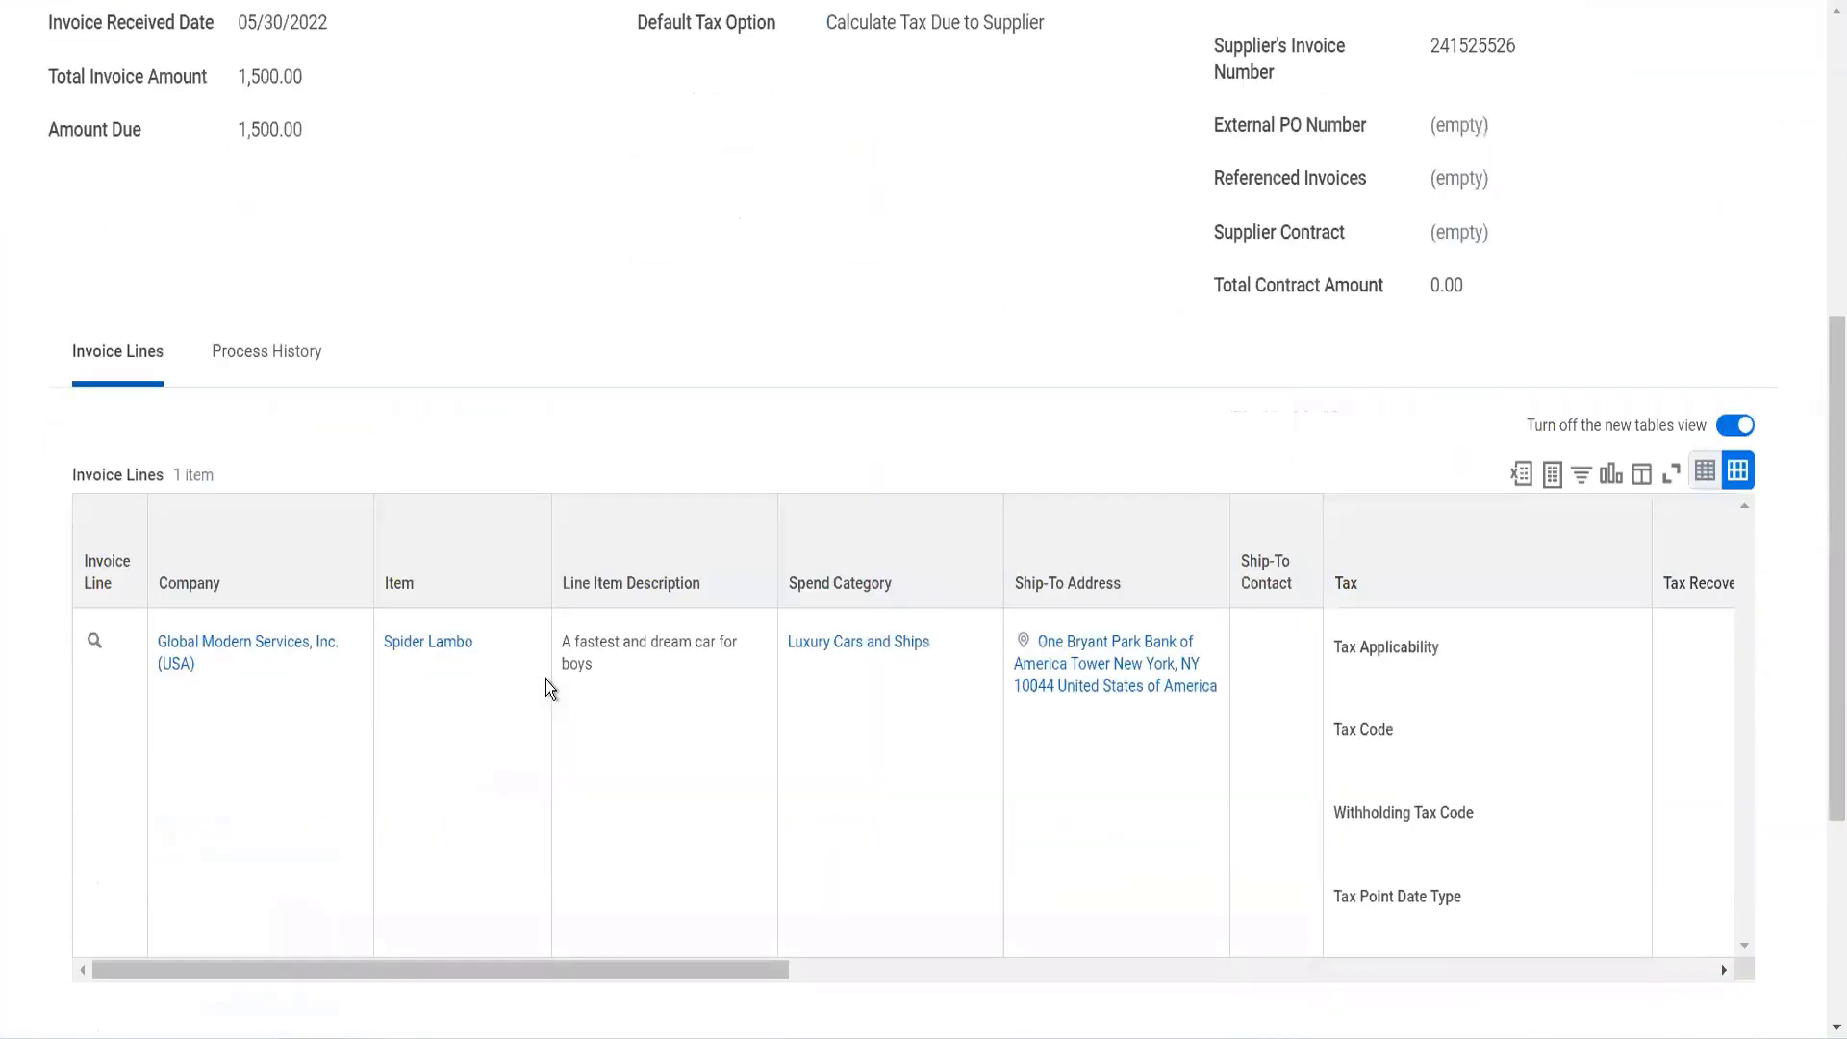
click(302, 370)
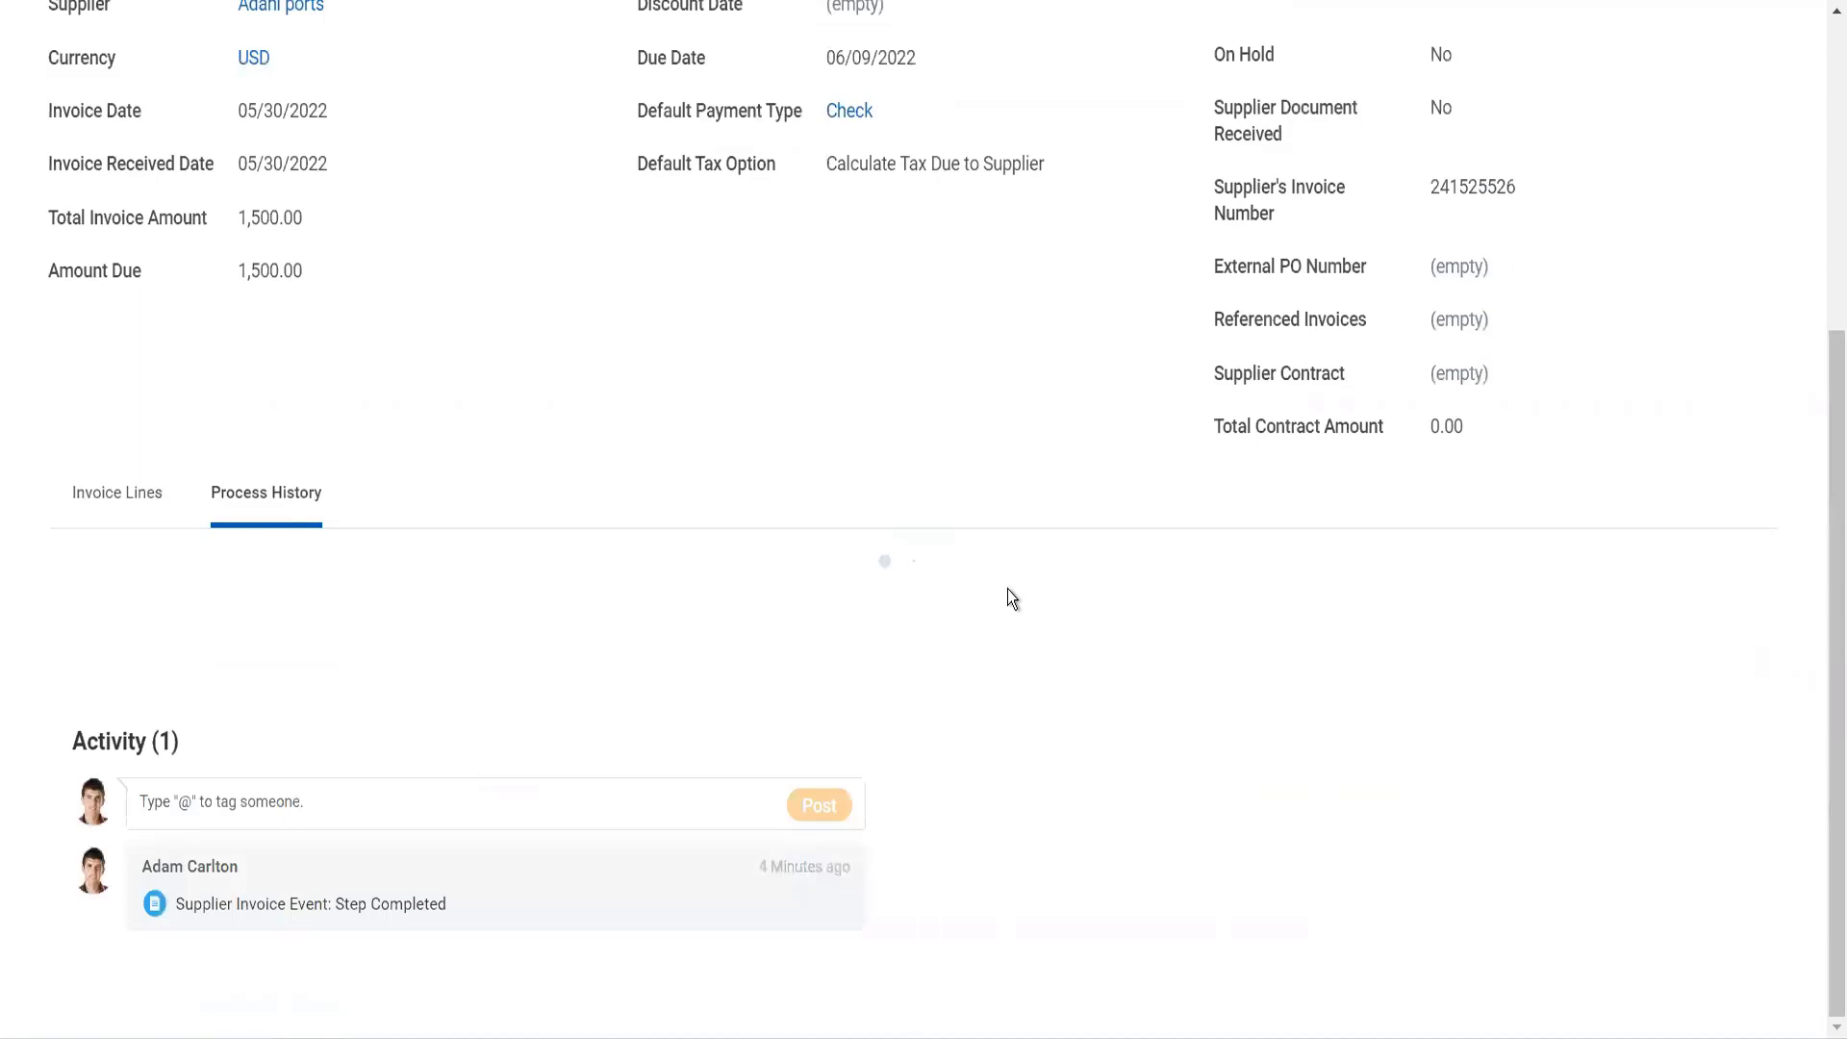
scroll(1007, 597, down, 5)
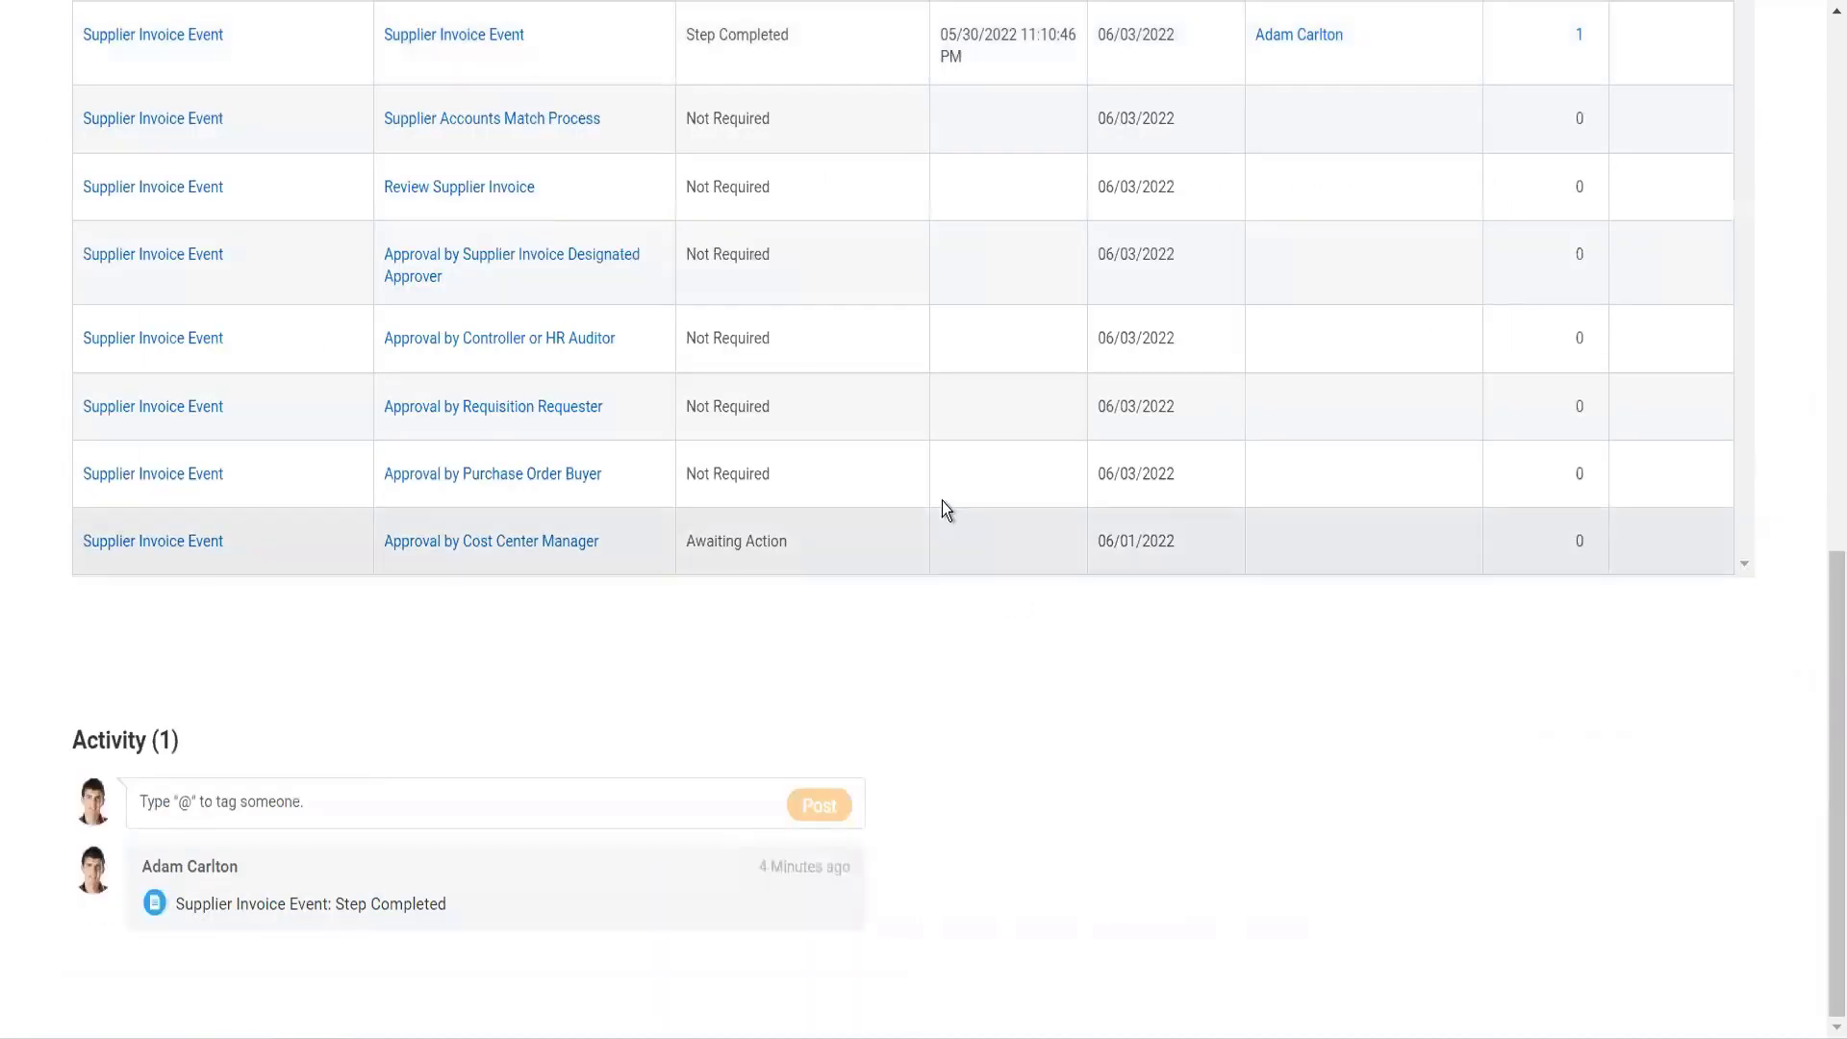
scroll(942, 504, up, 8)
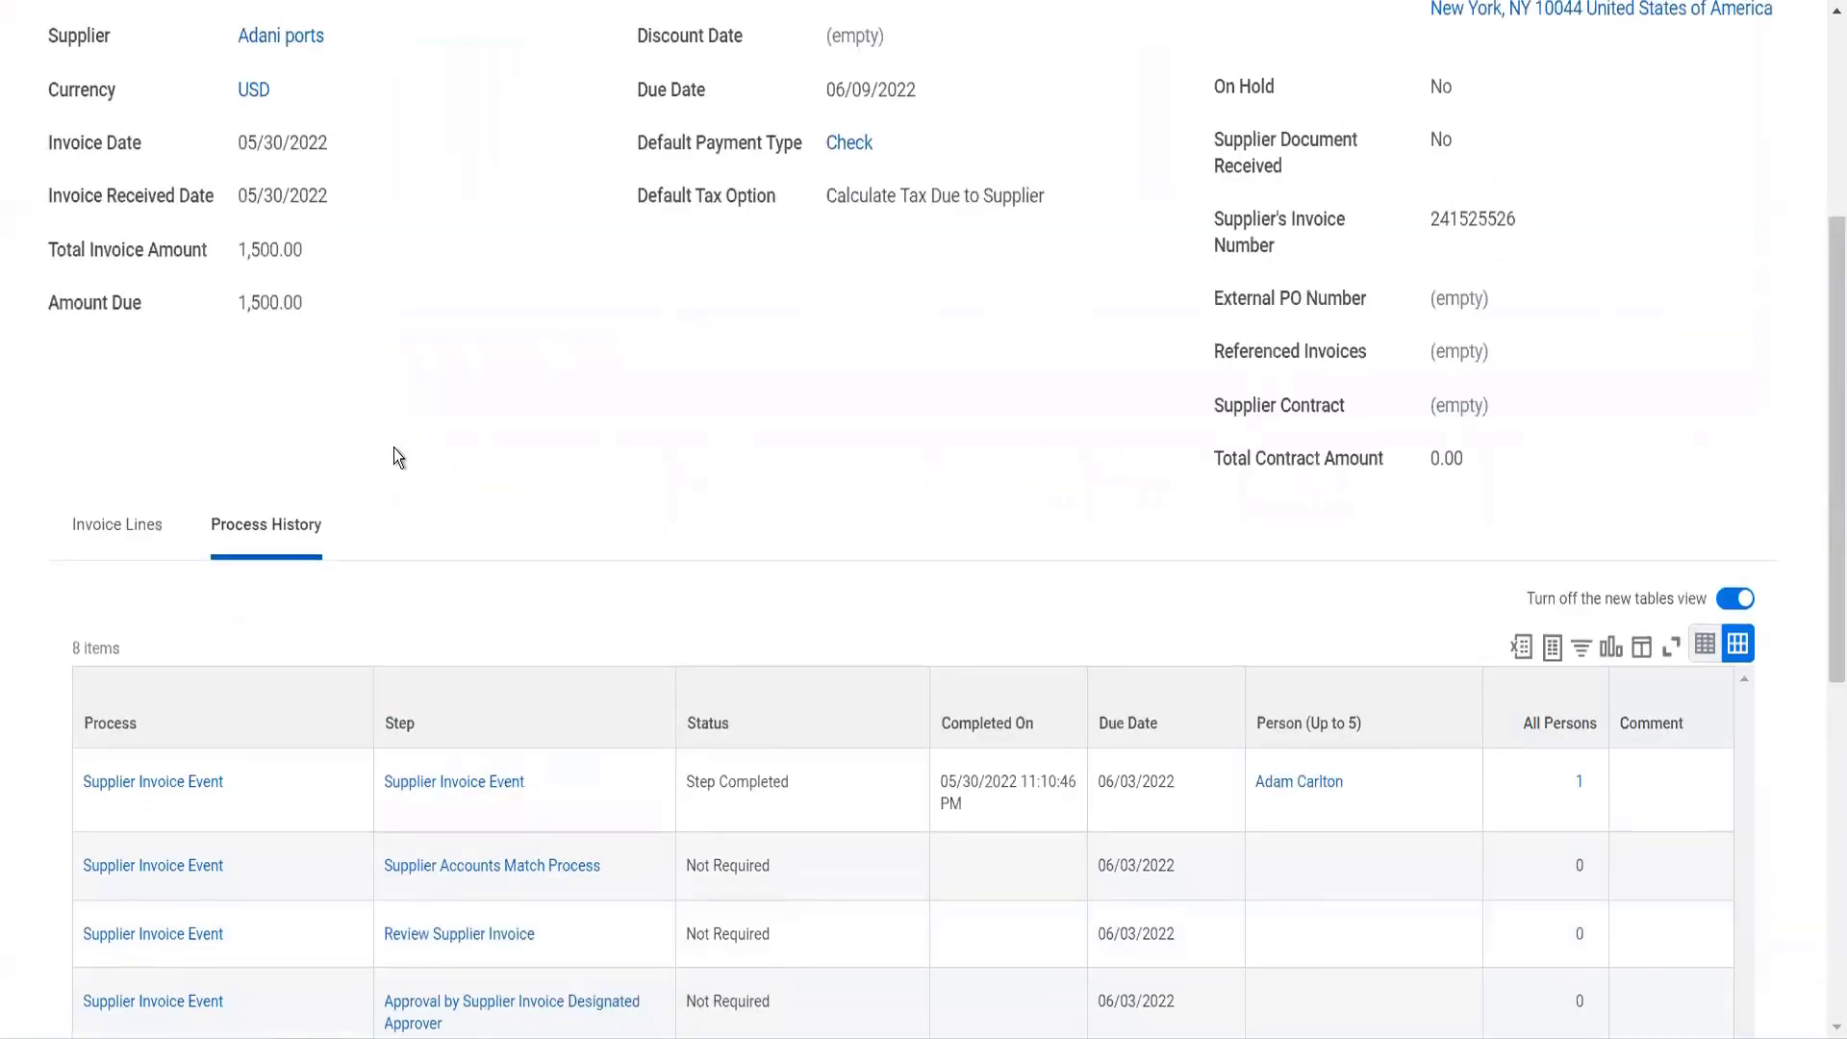
Look up the cost center on the Spider Lambo invoice line and view the role assignments of that cost center
click(117, 526)
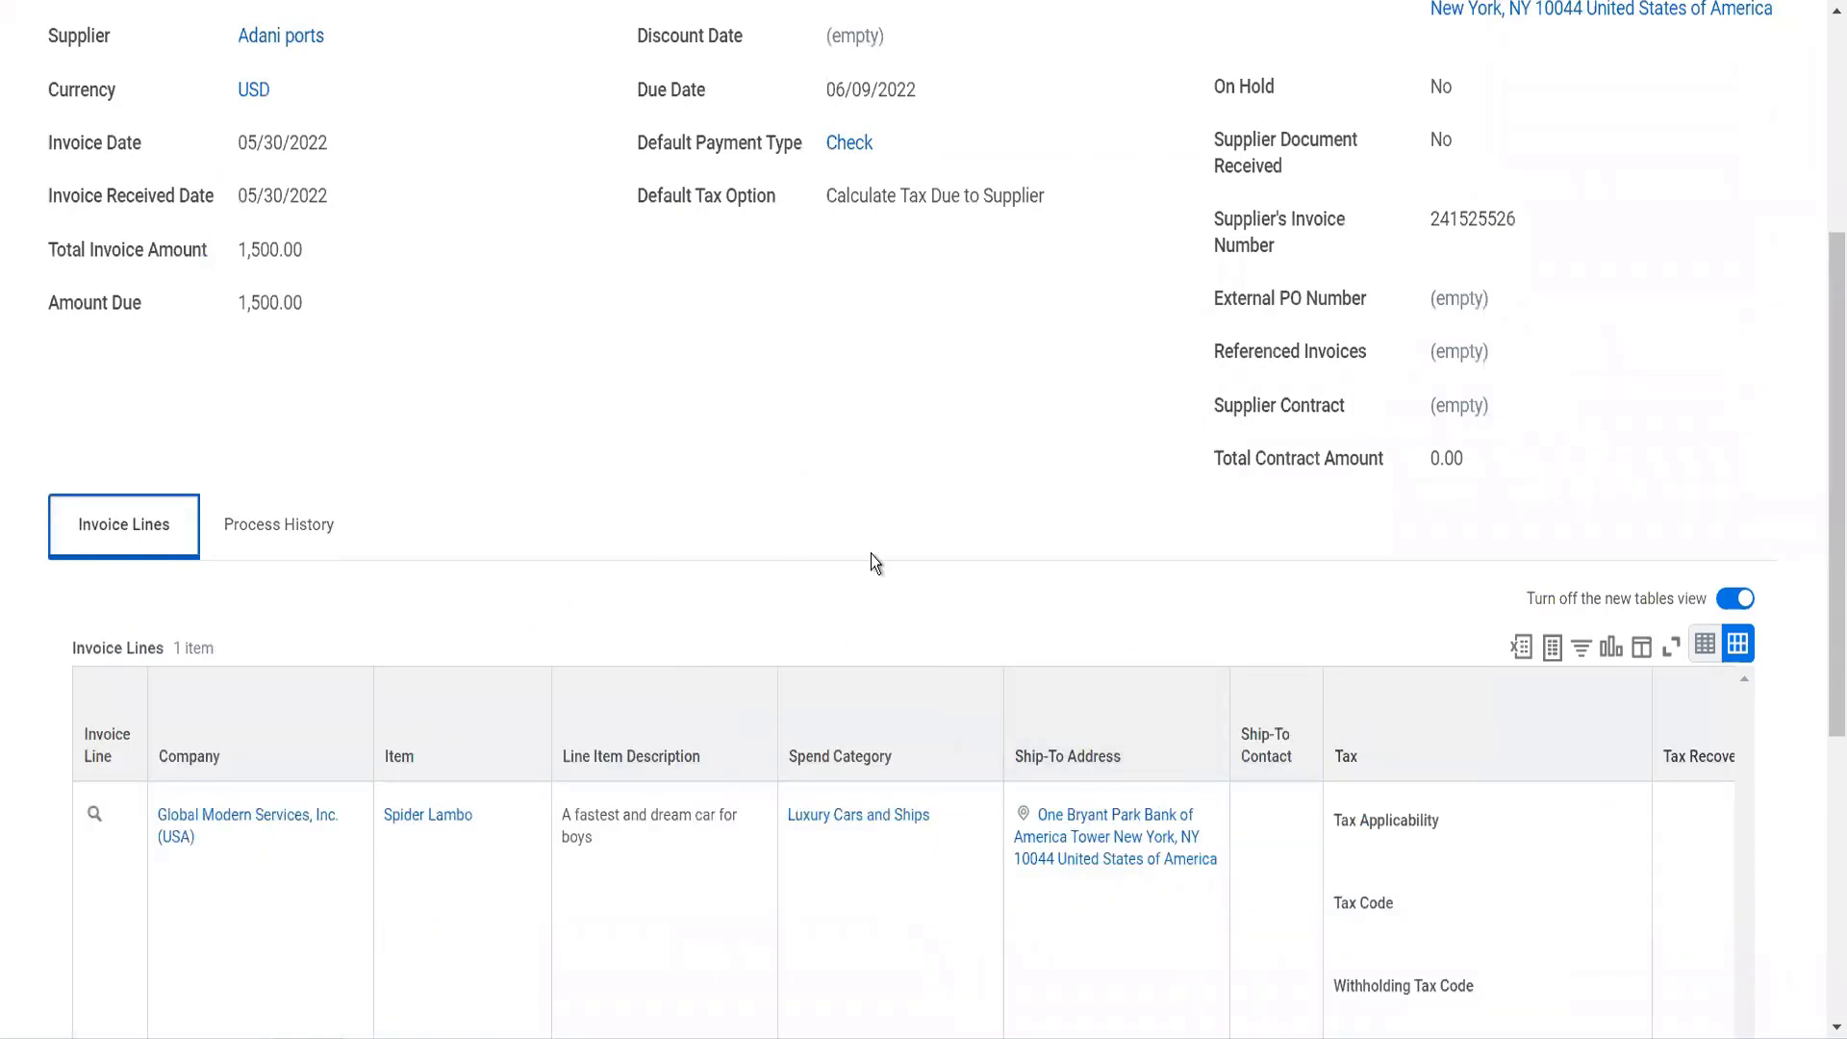
scroll(925, 641, down, 6)
scroll(1041, 470, right, 10)
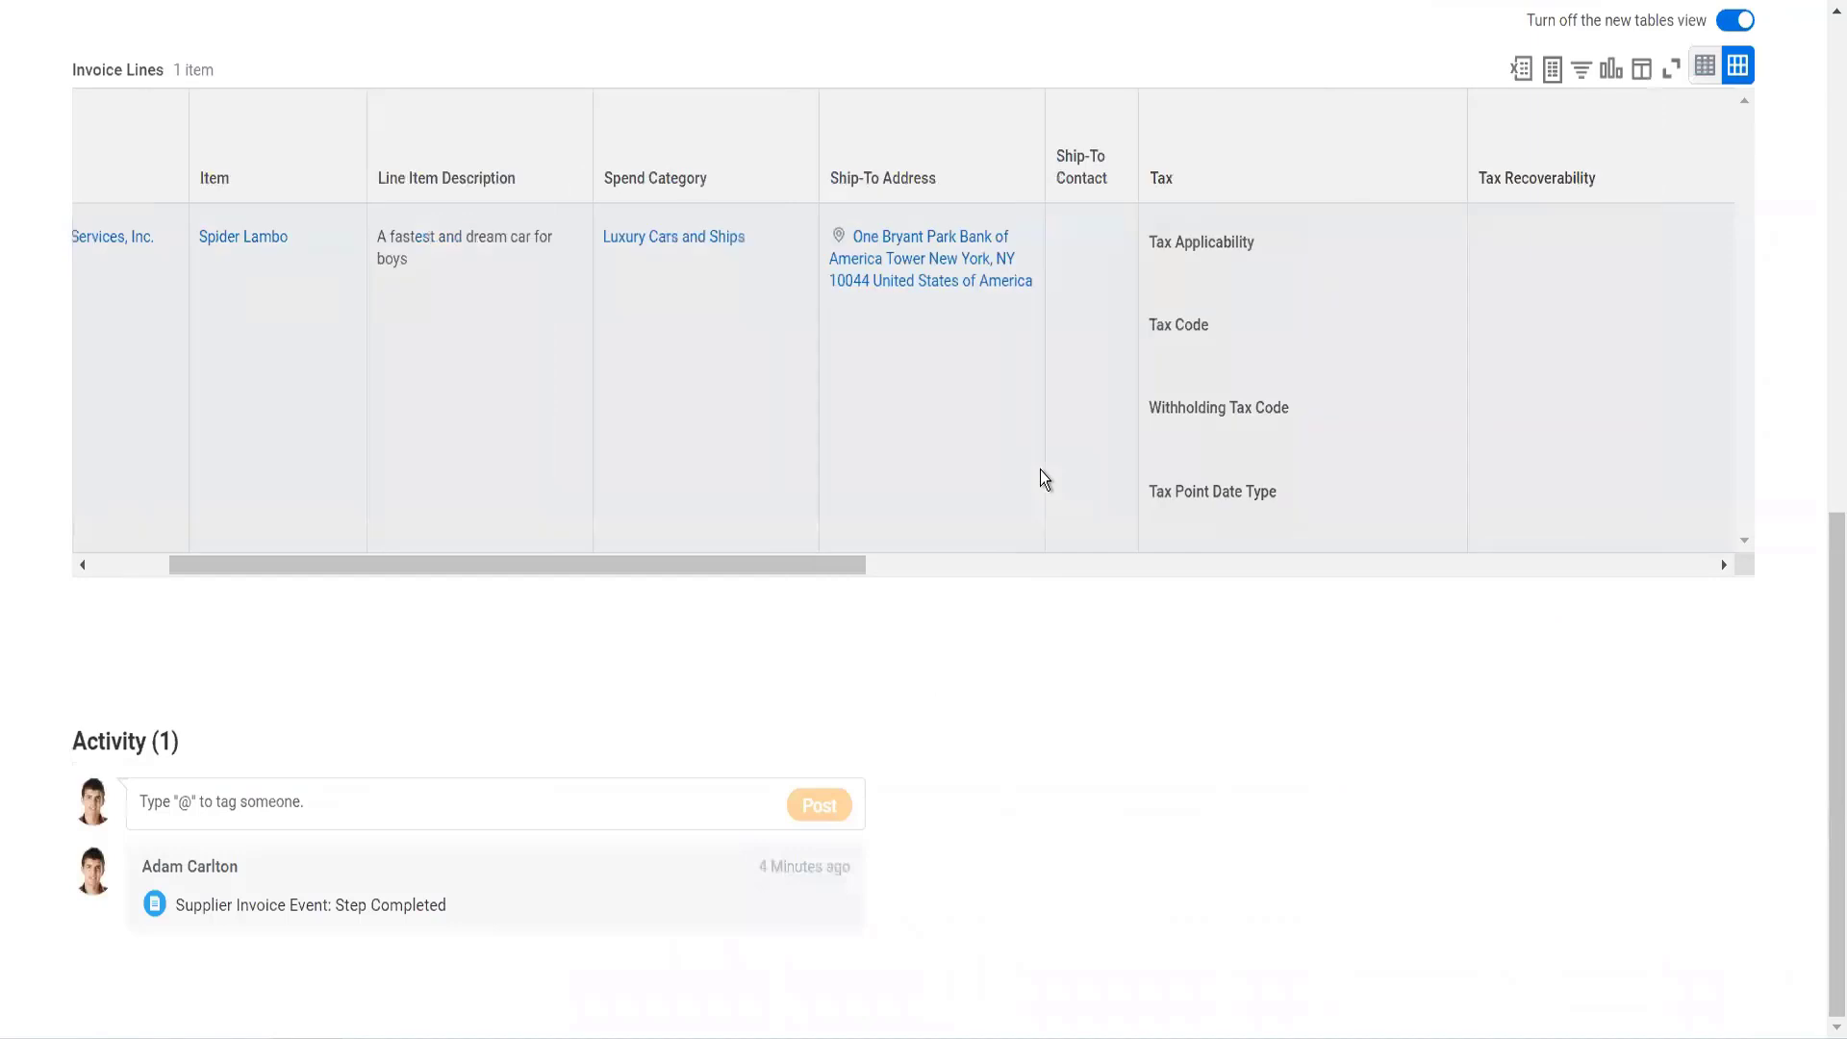
scroll(1041, 469, right, 7)
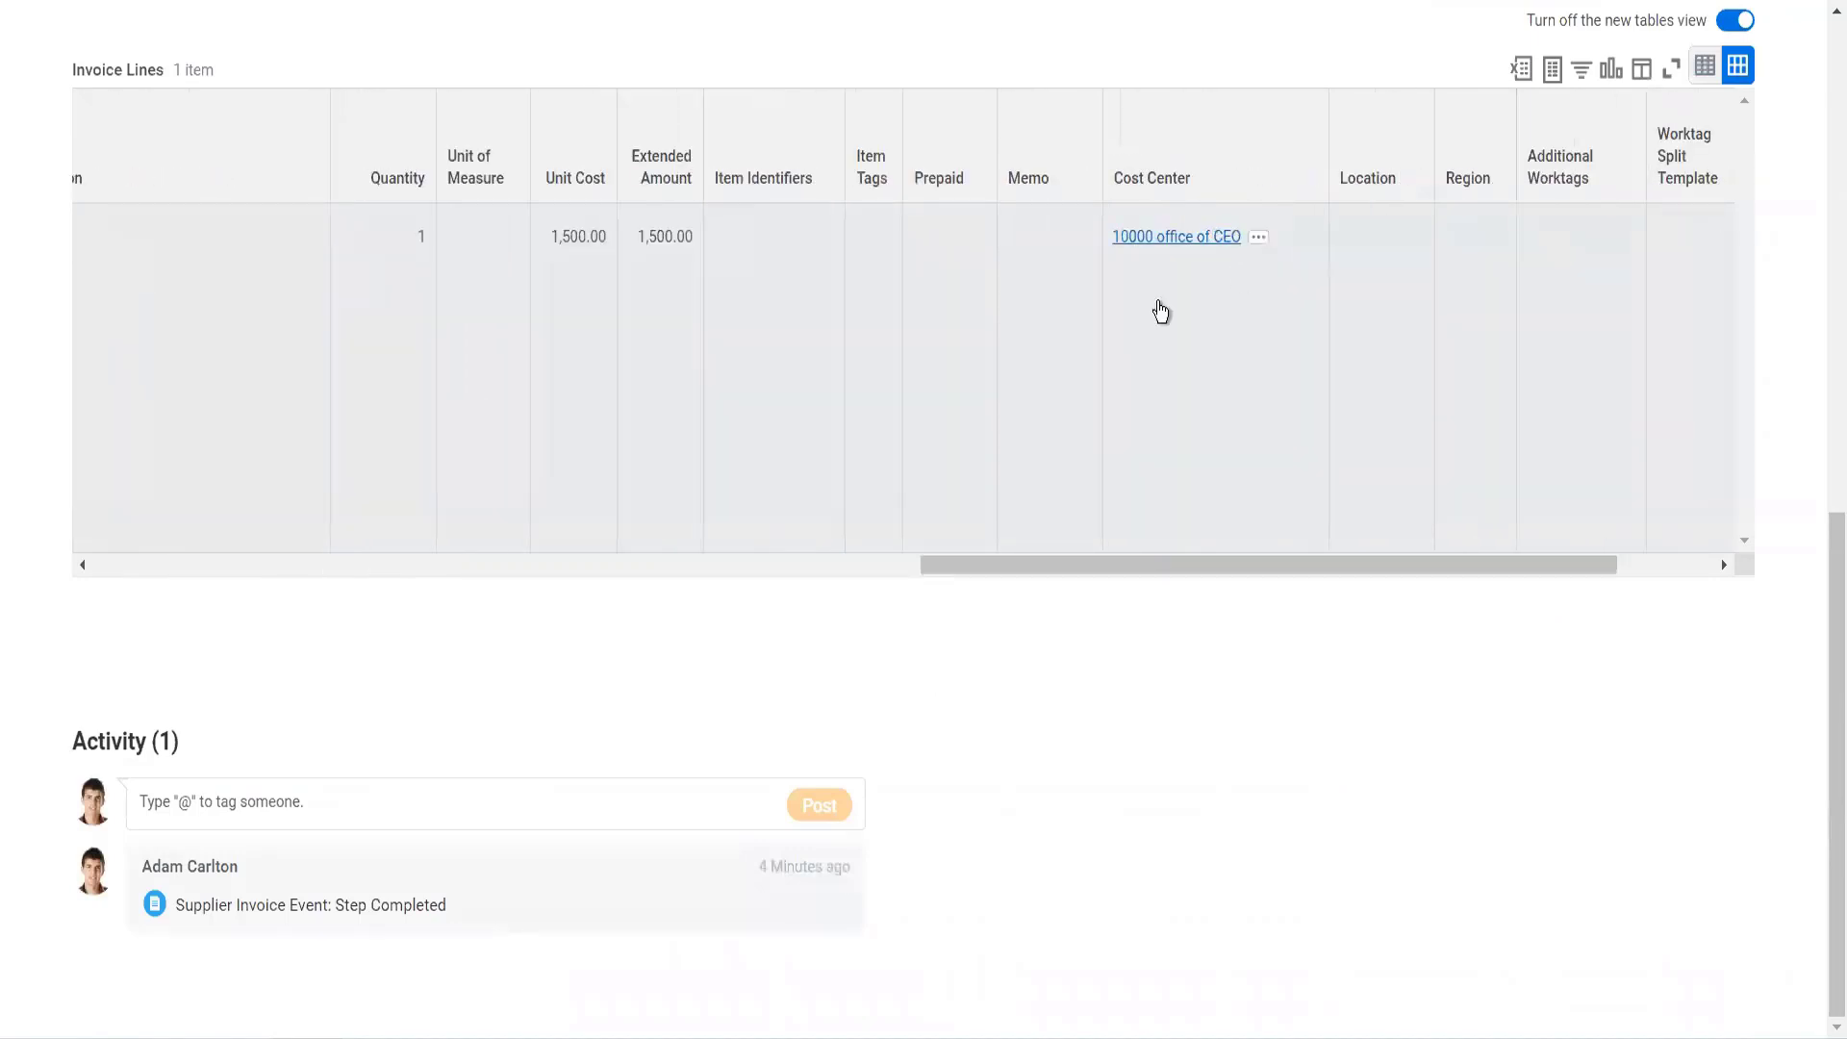
click(1084, 337)
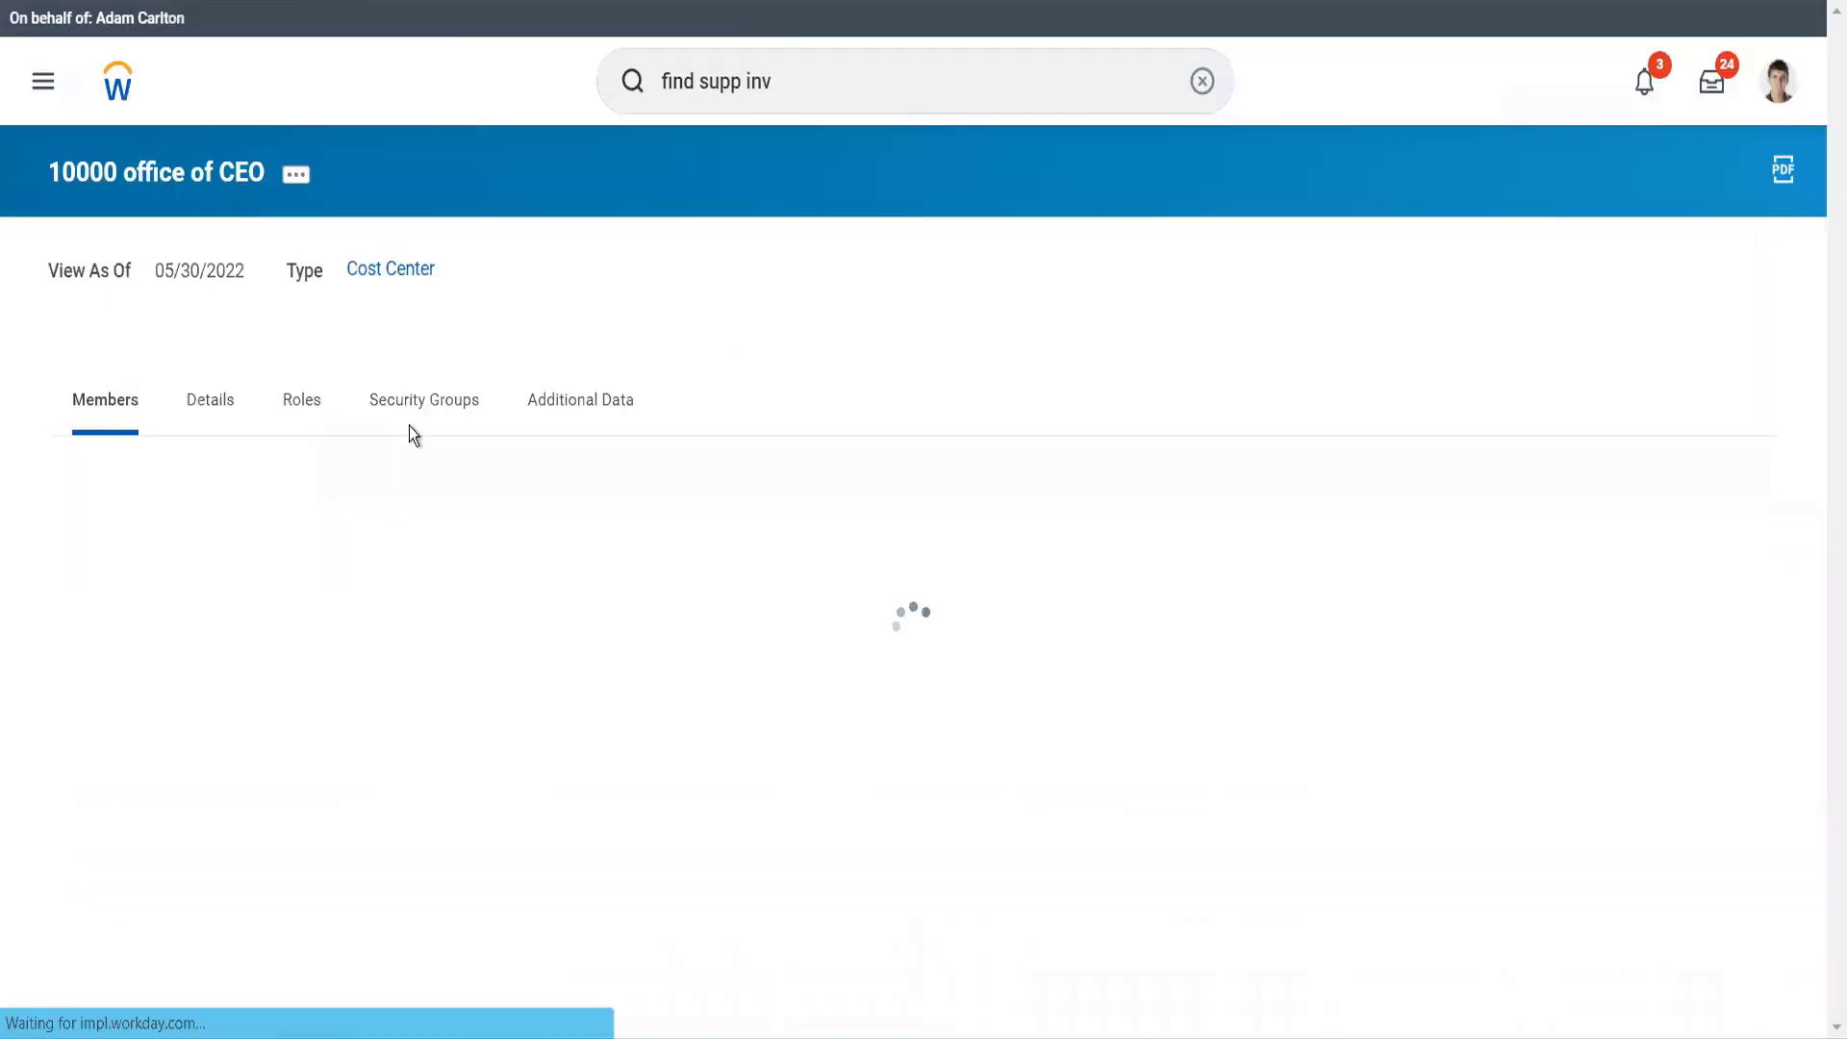
click(320, 402)
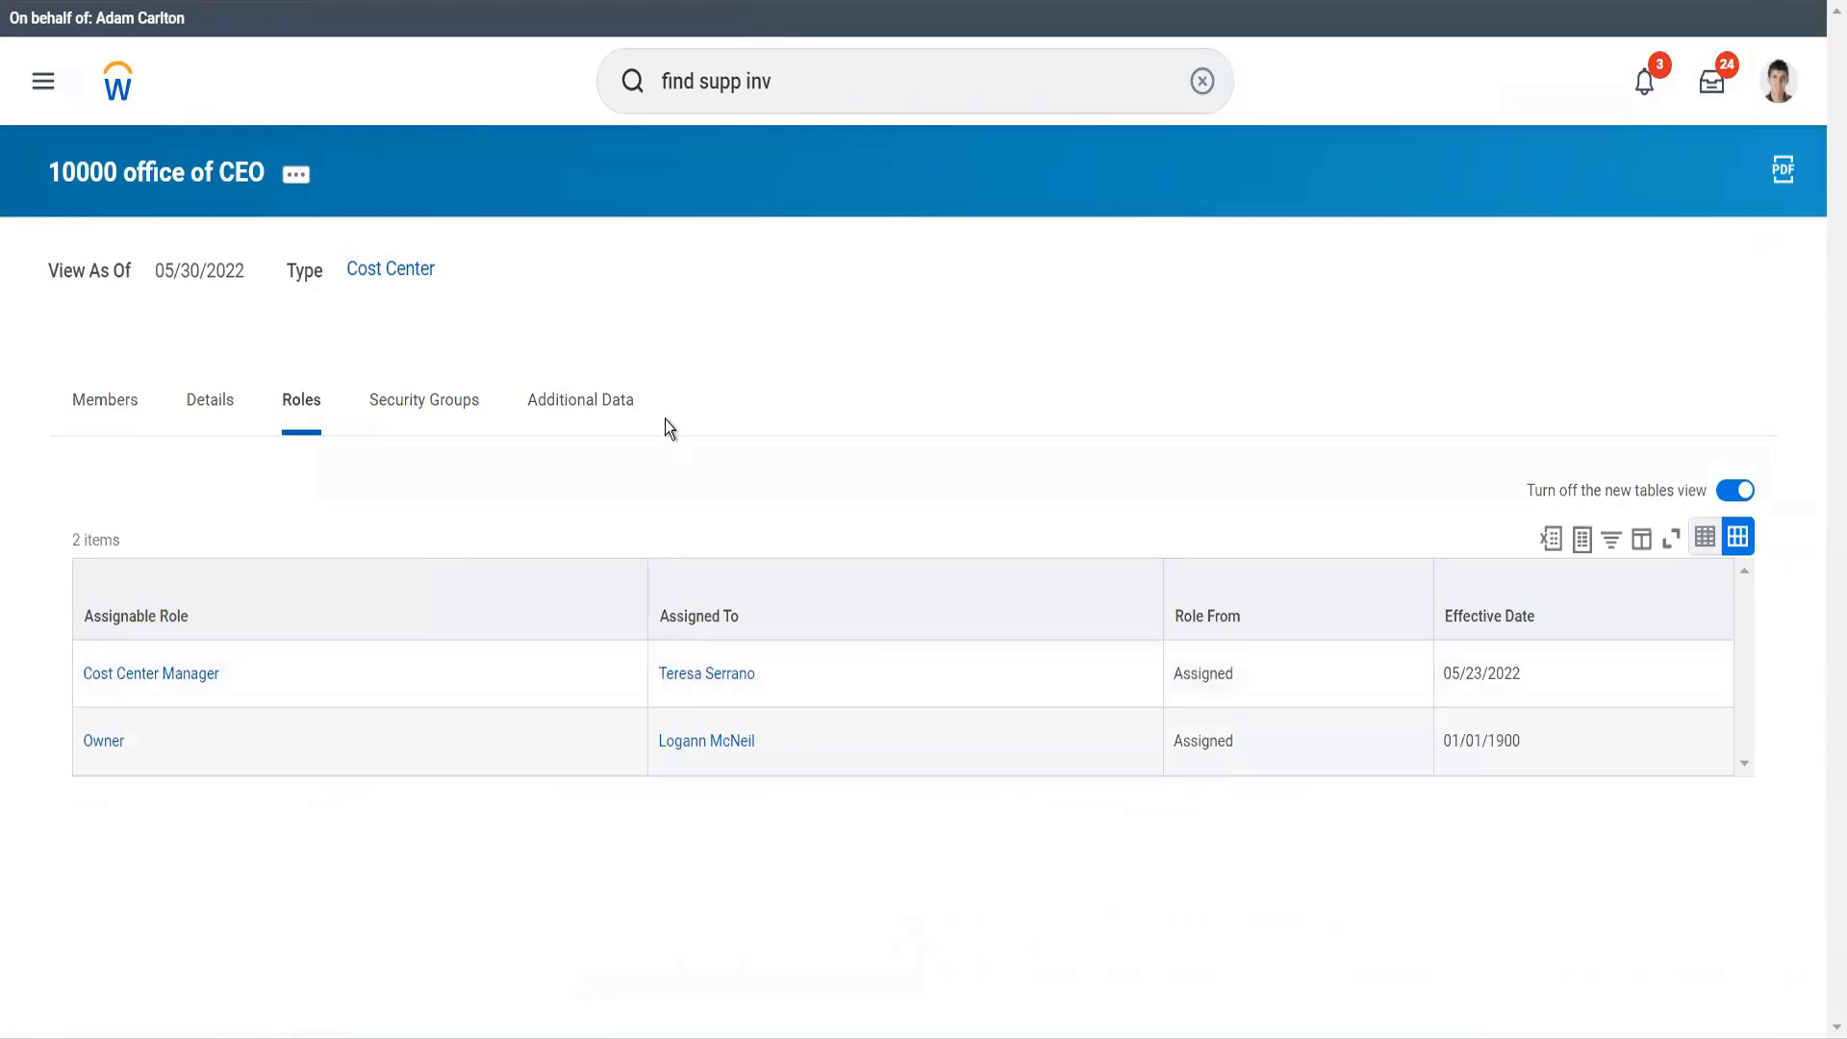
Search for "unass task" and open the Unassigned Tasks report
drag(806, 92, 642, 97)
text(unass task)
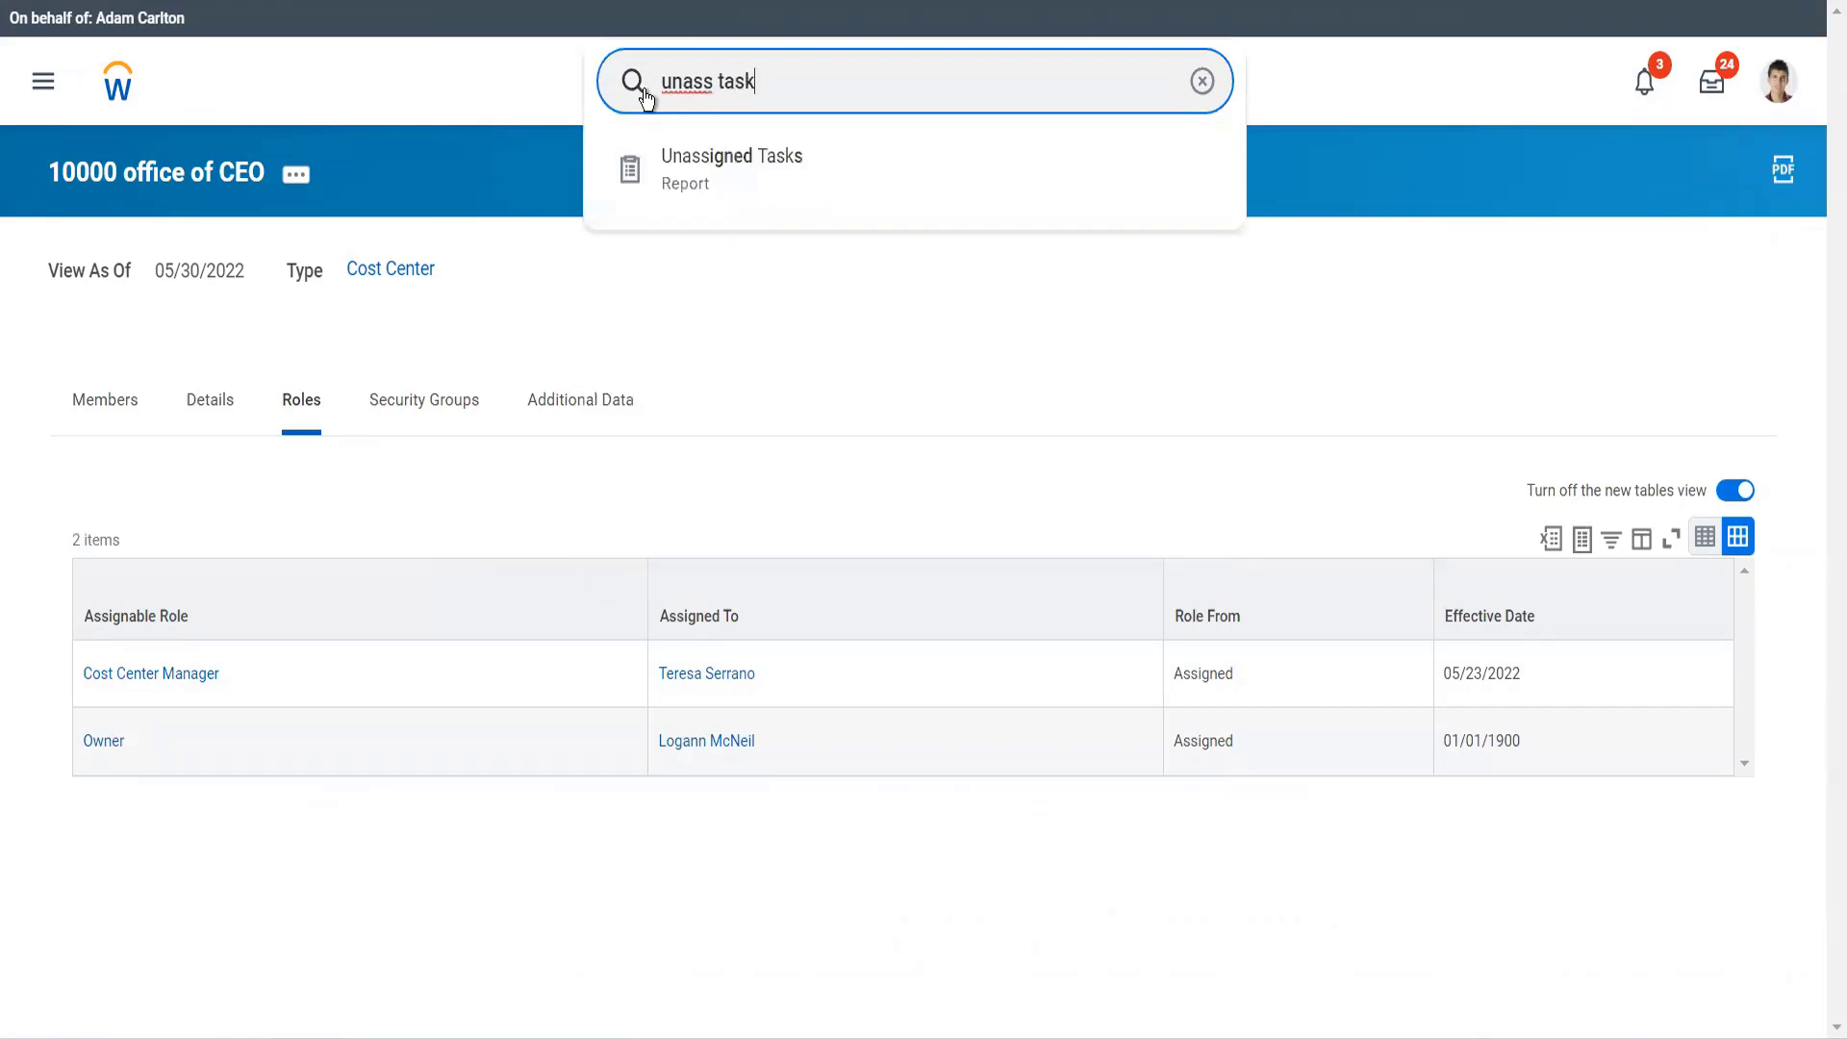
key(Down)
key(Return)
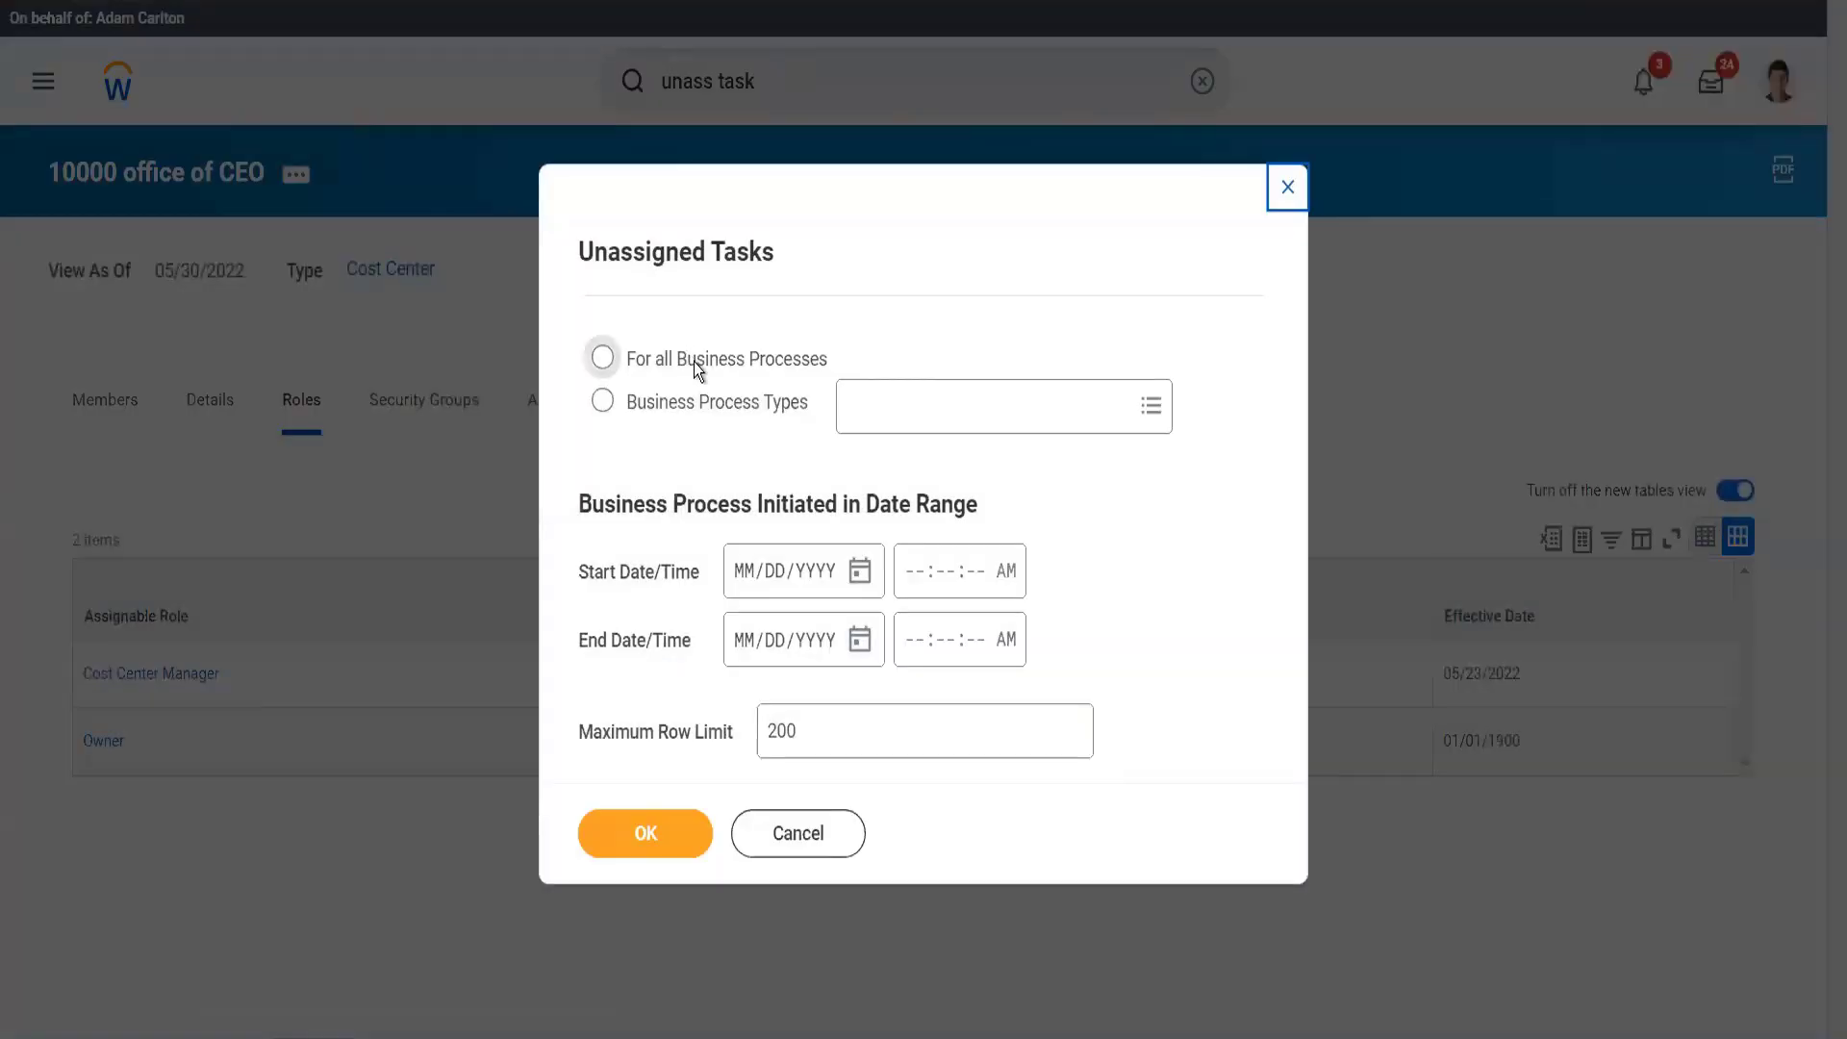
Limit the Unassigned Tasks report to the Supplier Invoice Event business process type and run it
click(615, 404)
click(883, 404)
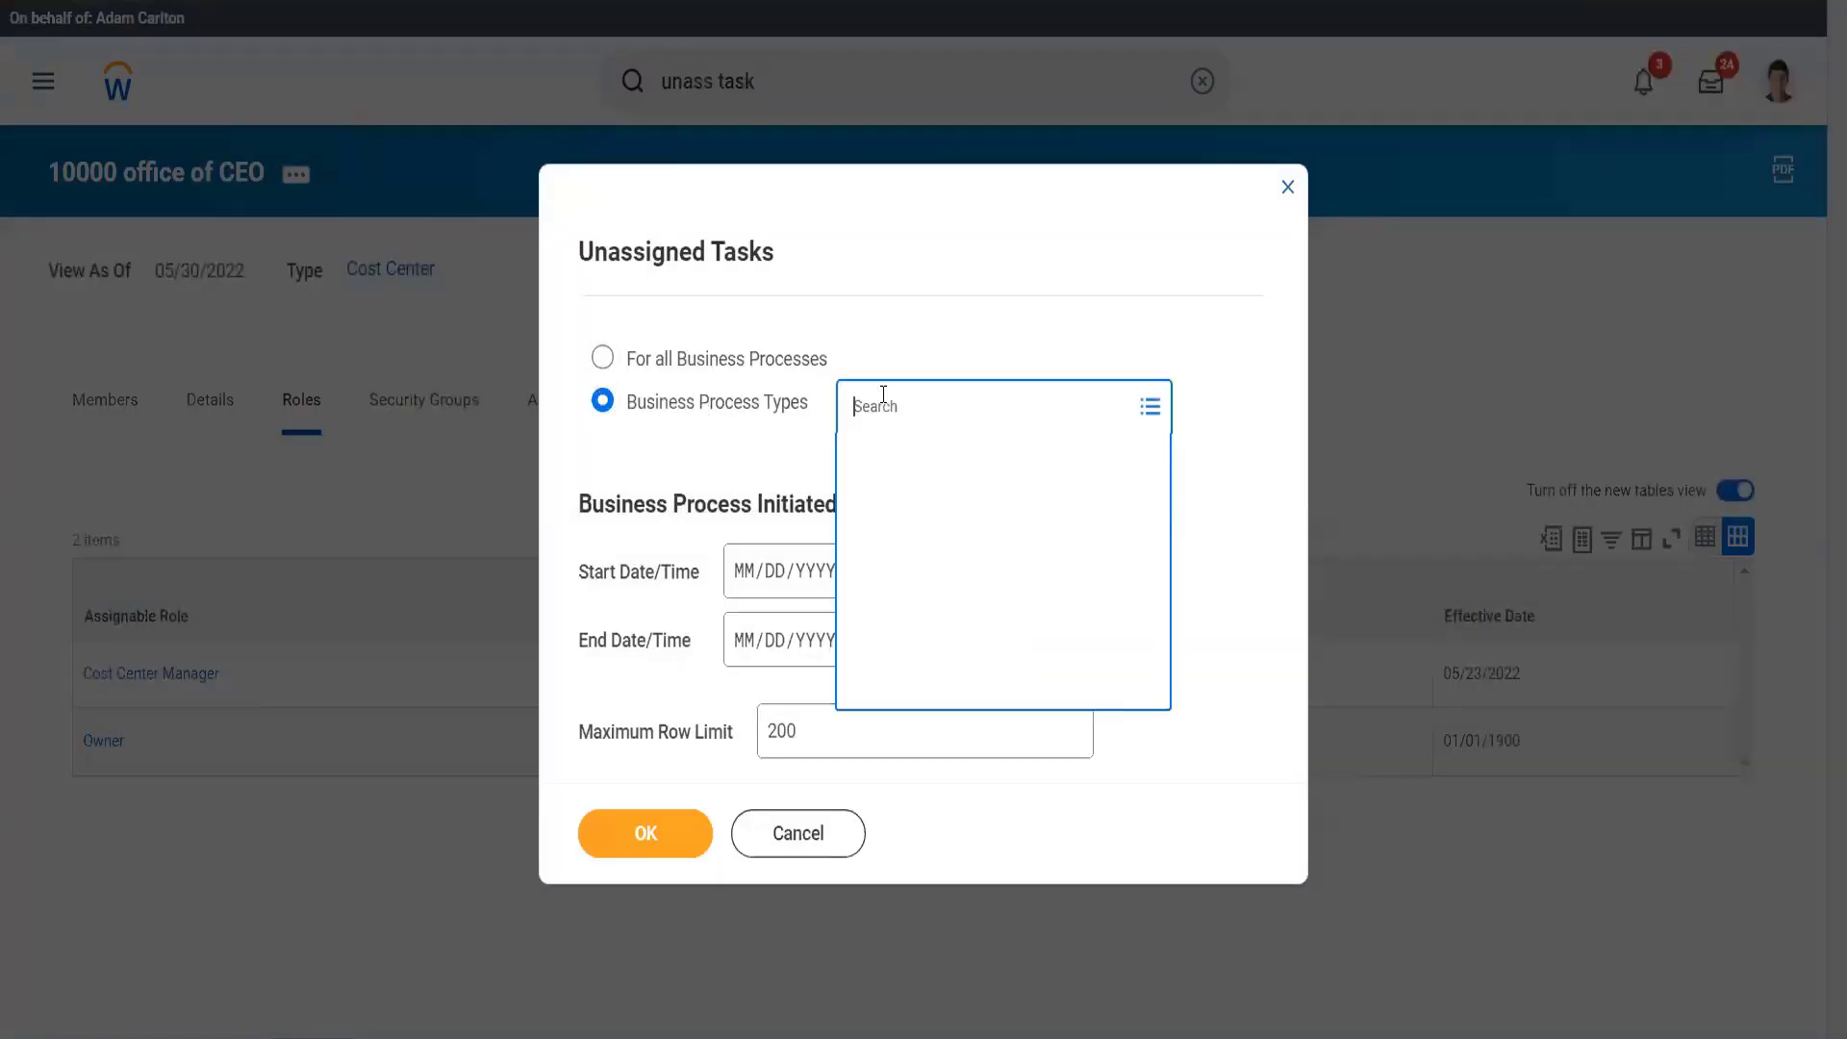
text(supp inv ebe)
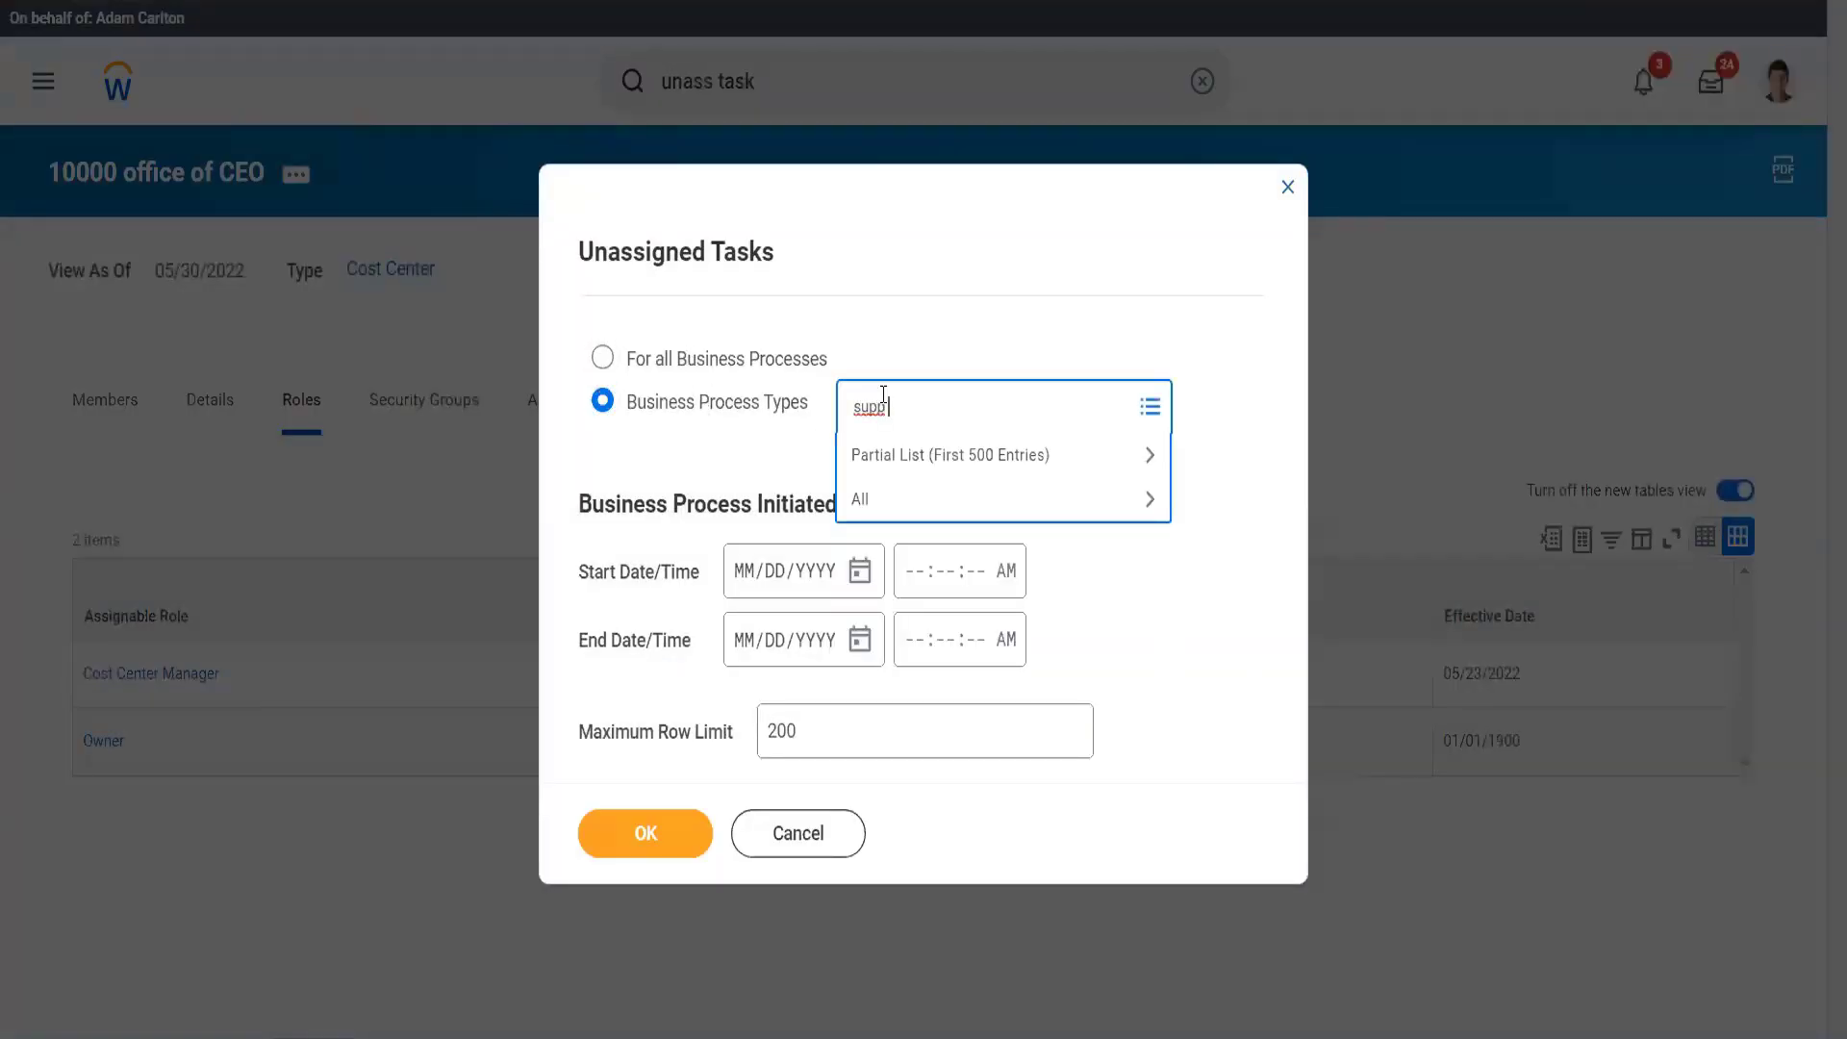
key(BackSpace)
key(BackSpace)
text(vent)
key(Return)
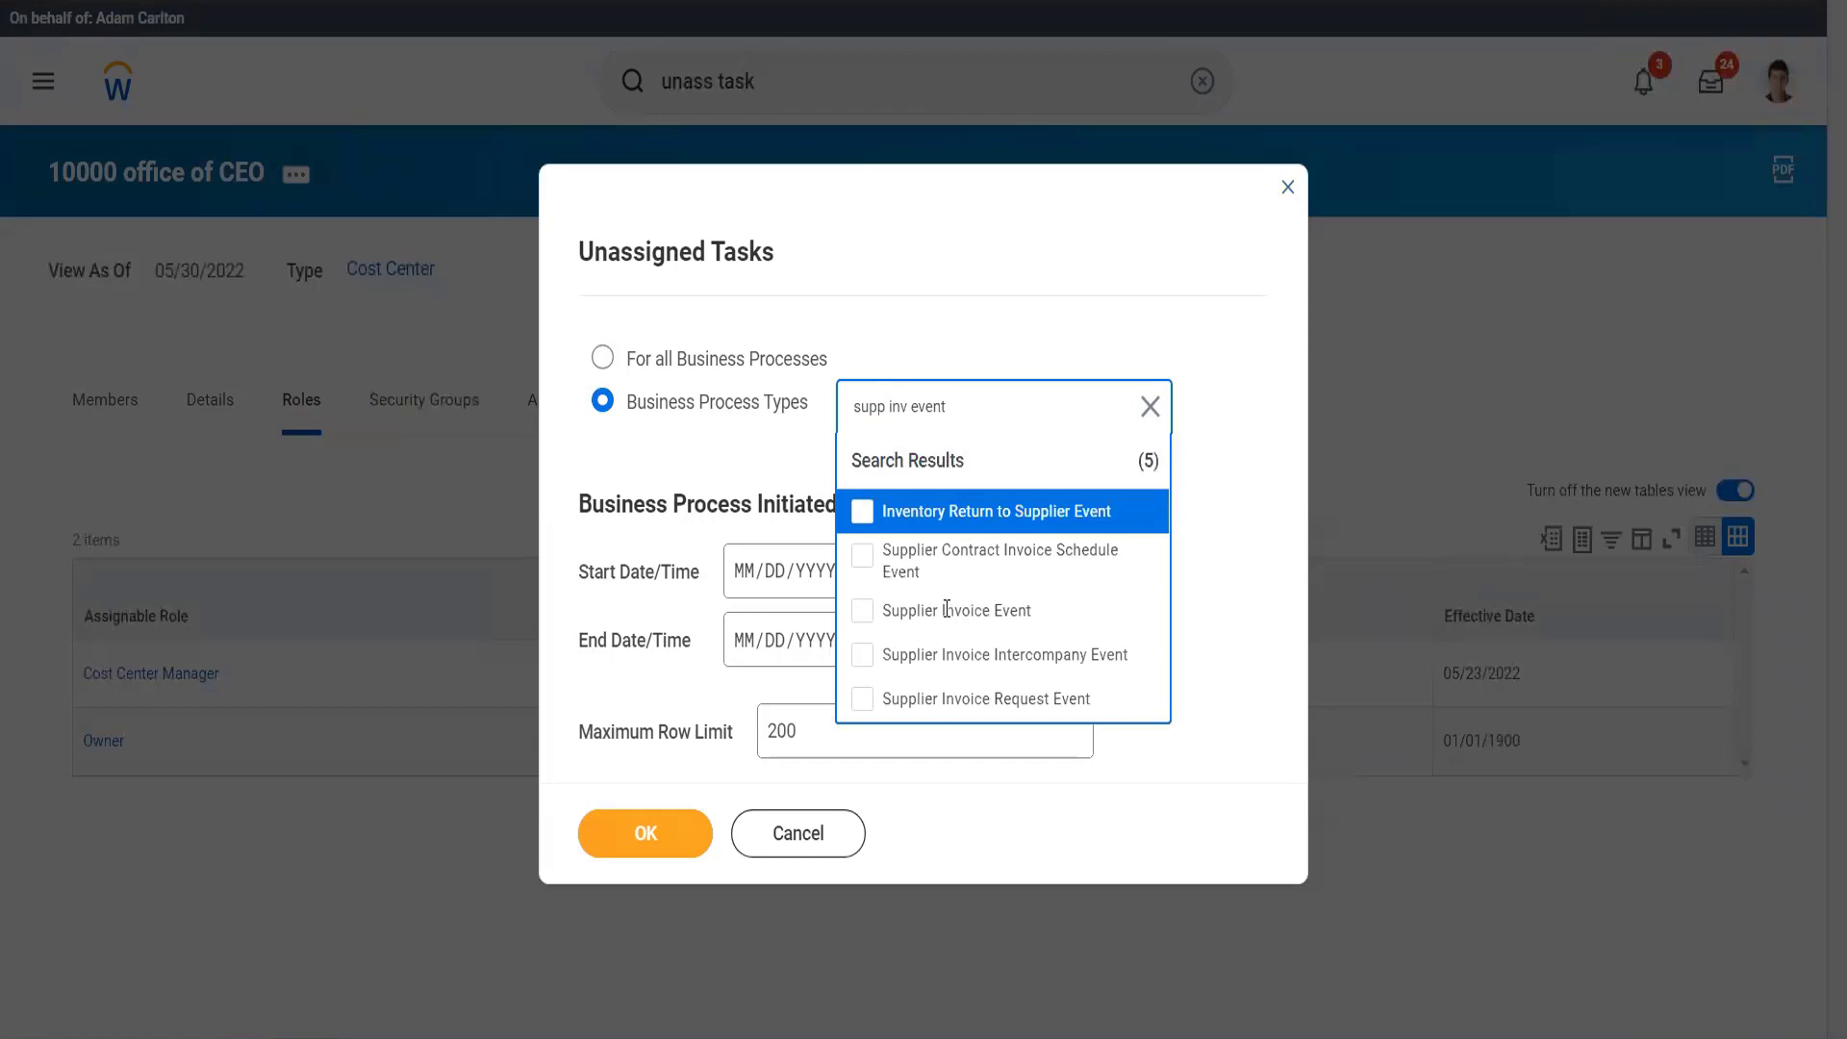
click(948, 614)
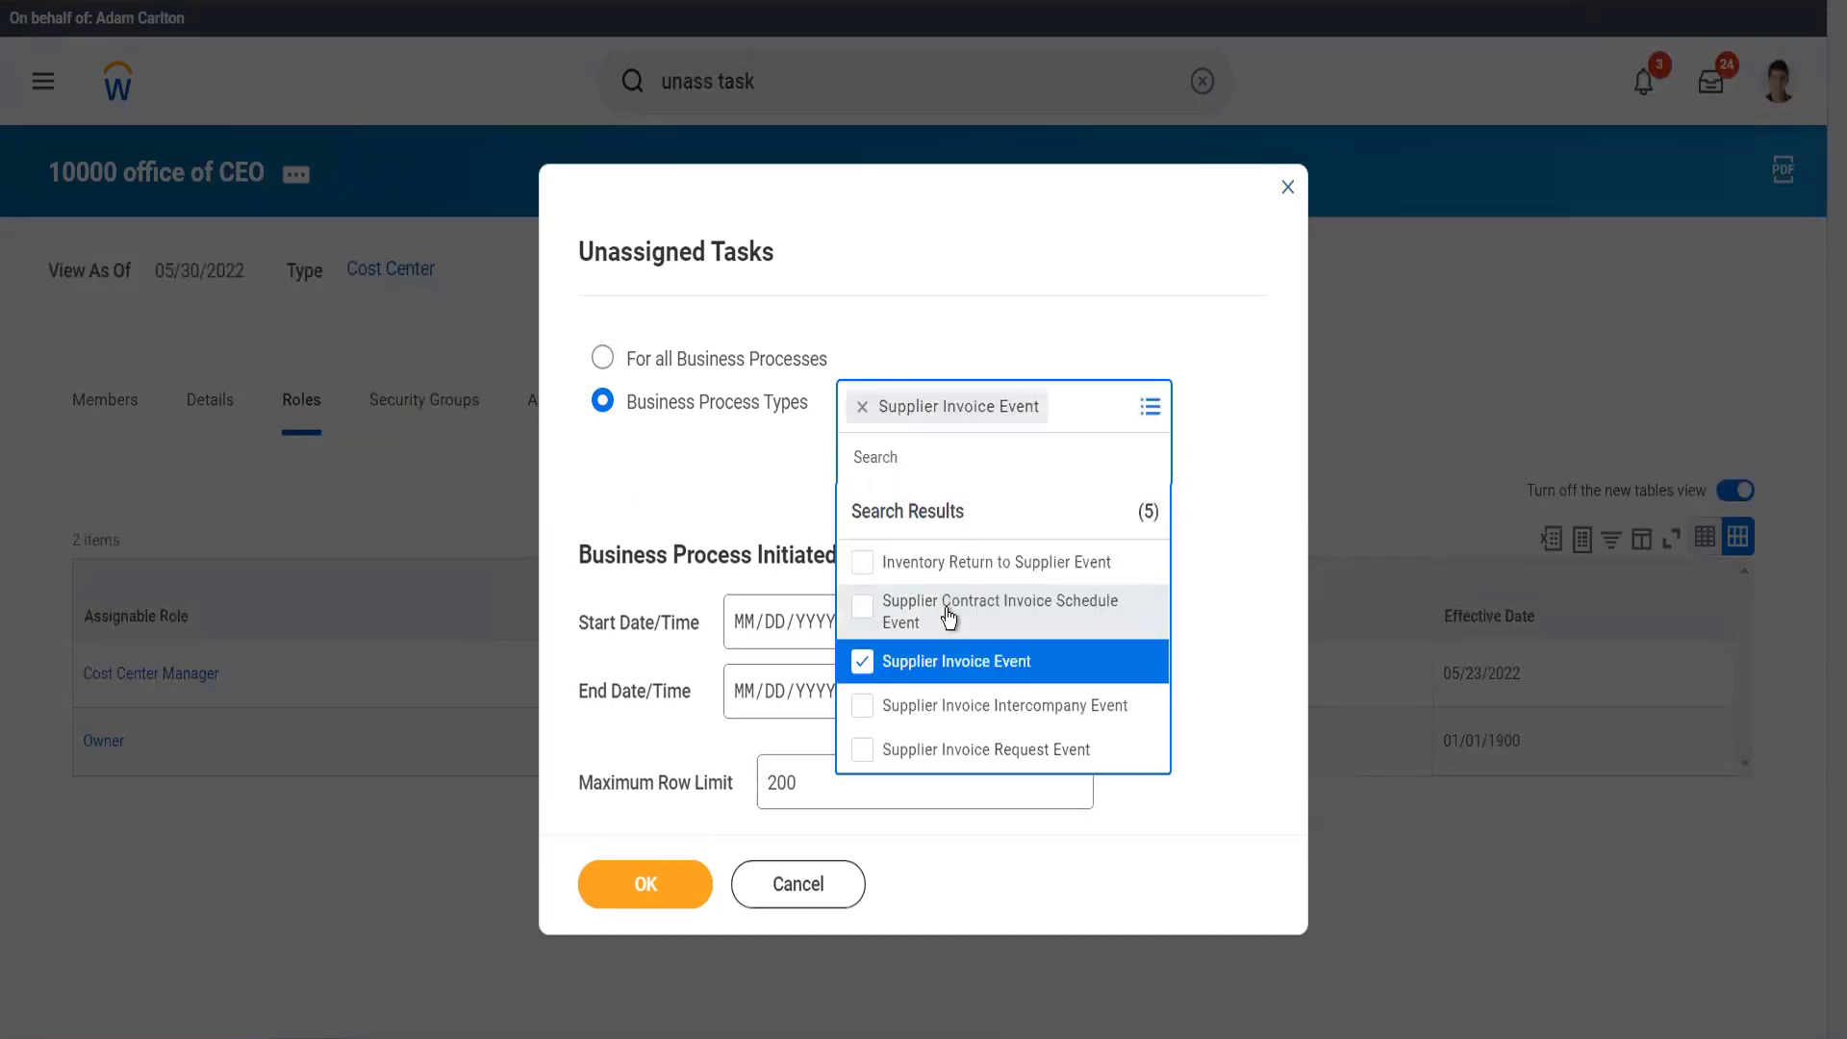
click(932, 327)
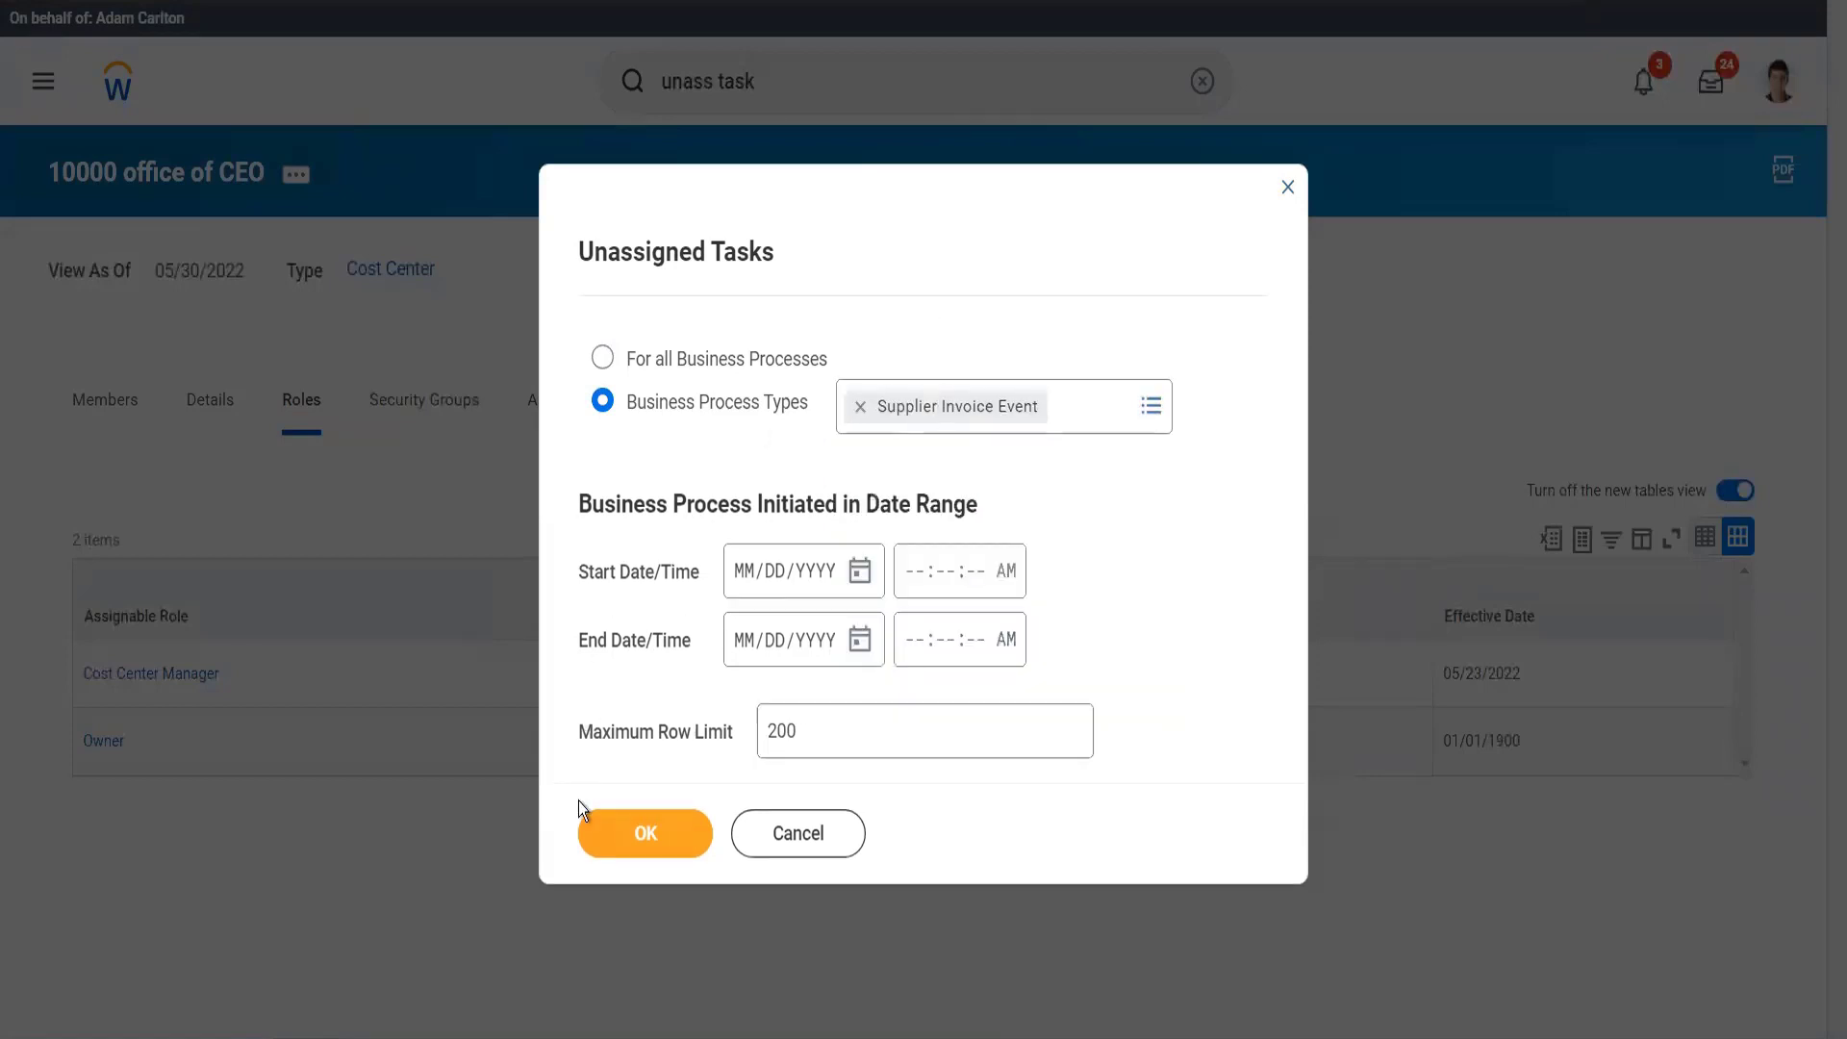
click(642, 825)
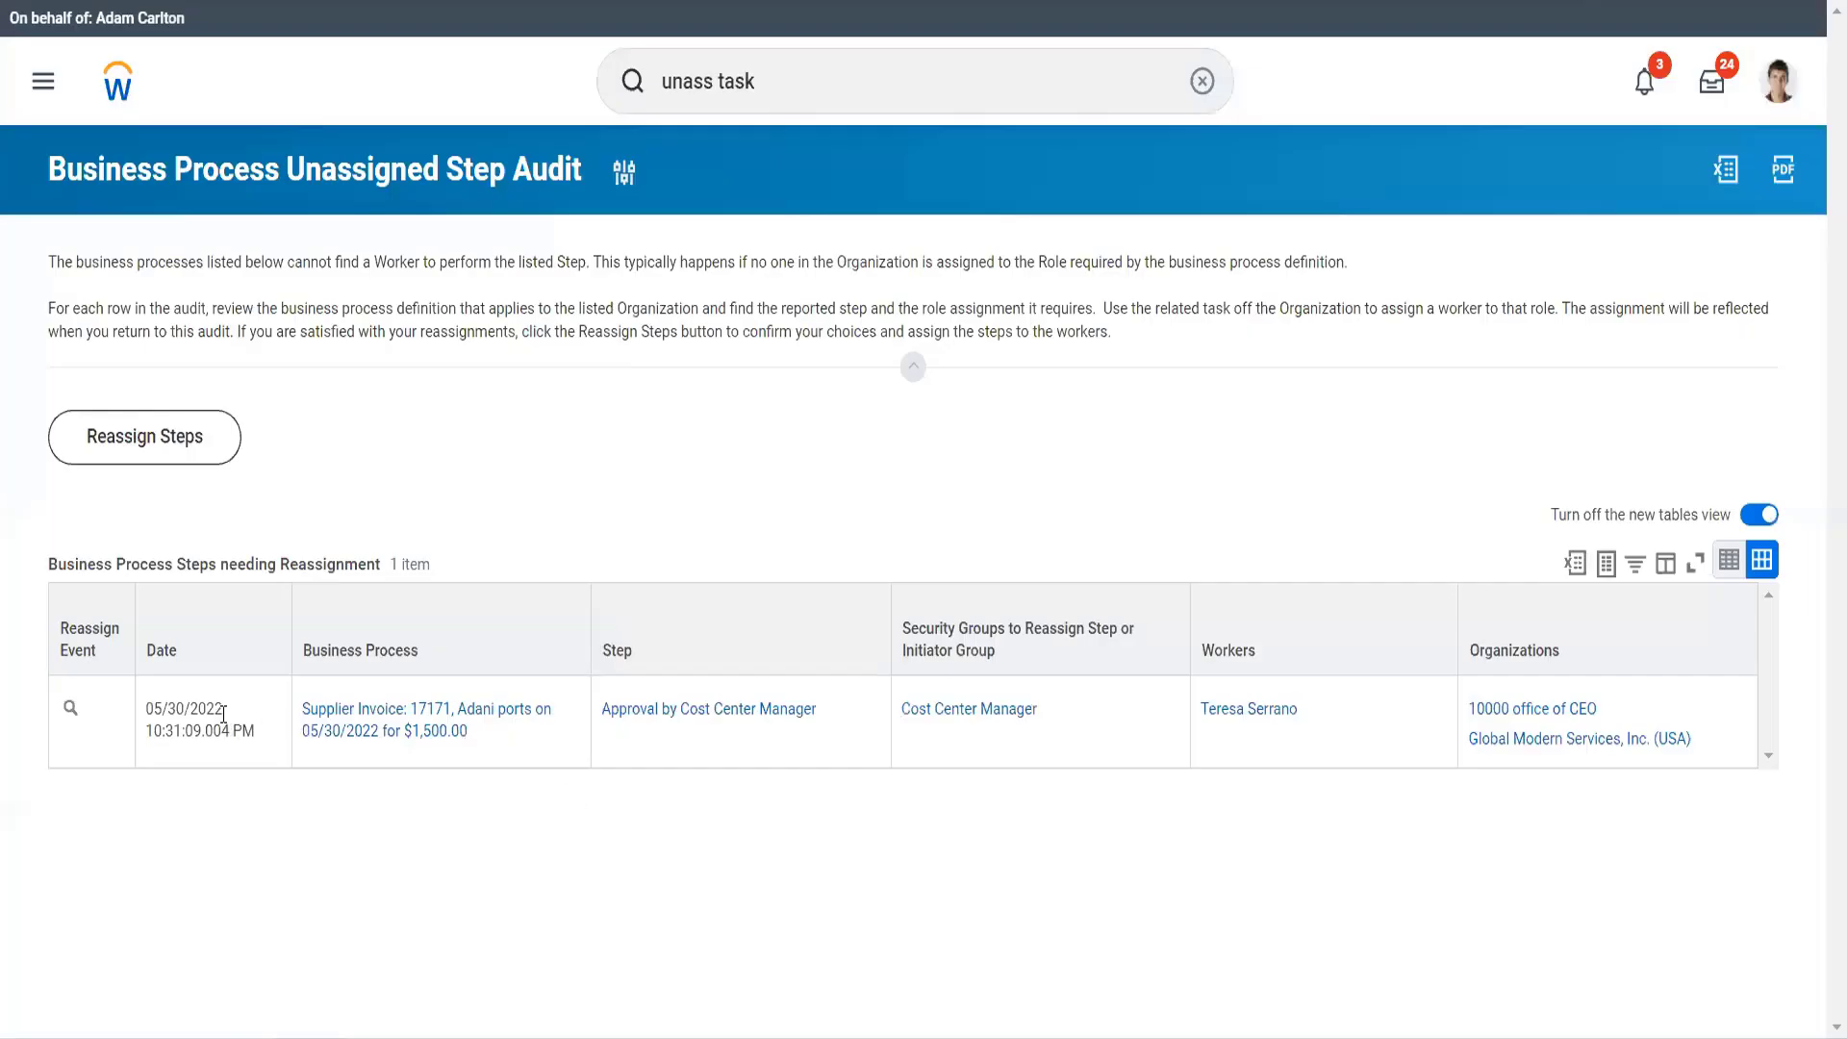
Reassign the Adani ports invoice's unassigned approval task to the cost center manager and submit the reassignment
click(91, 712)
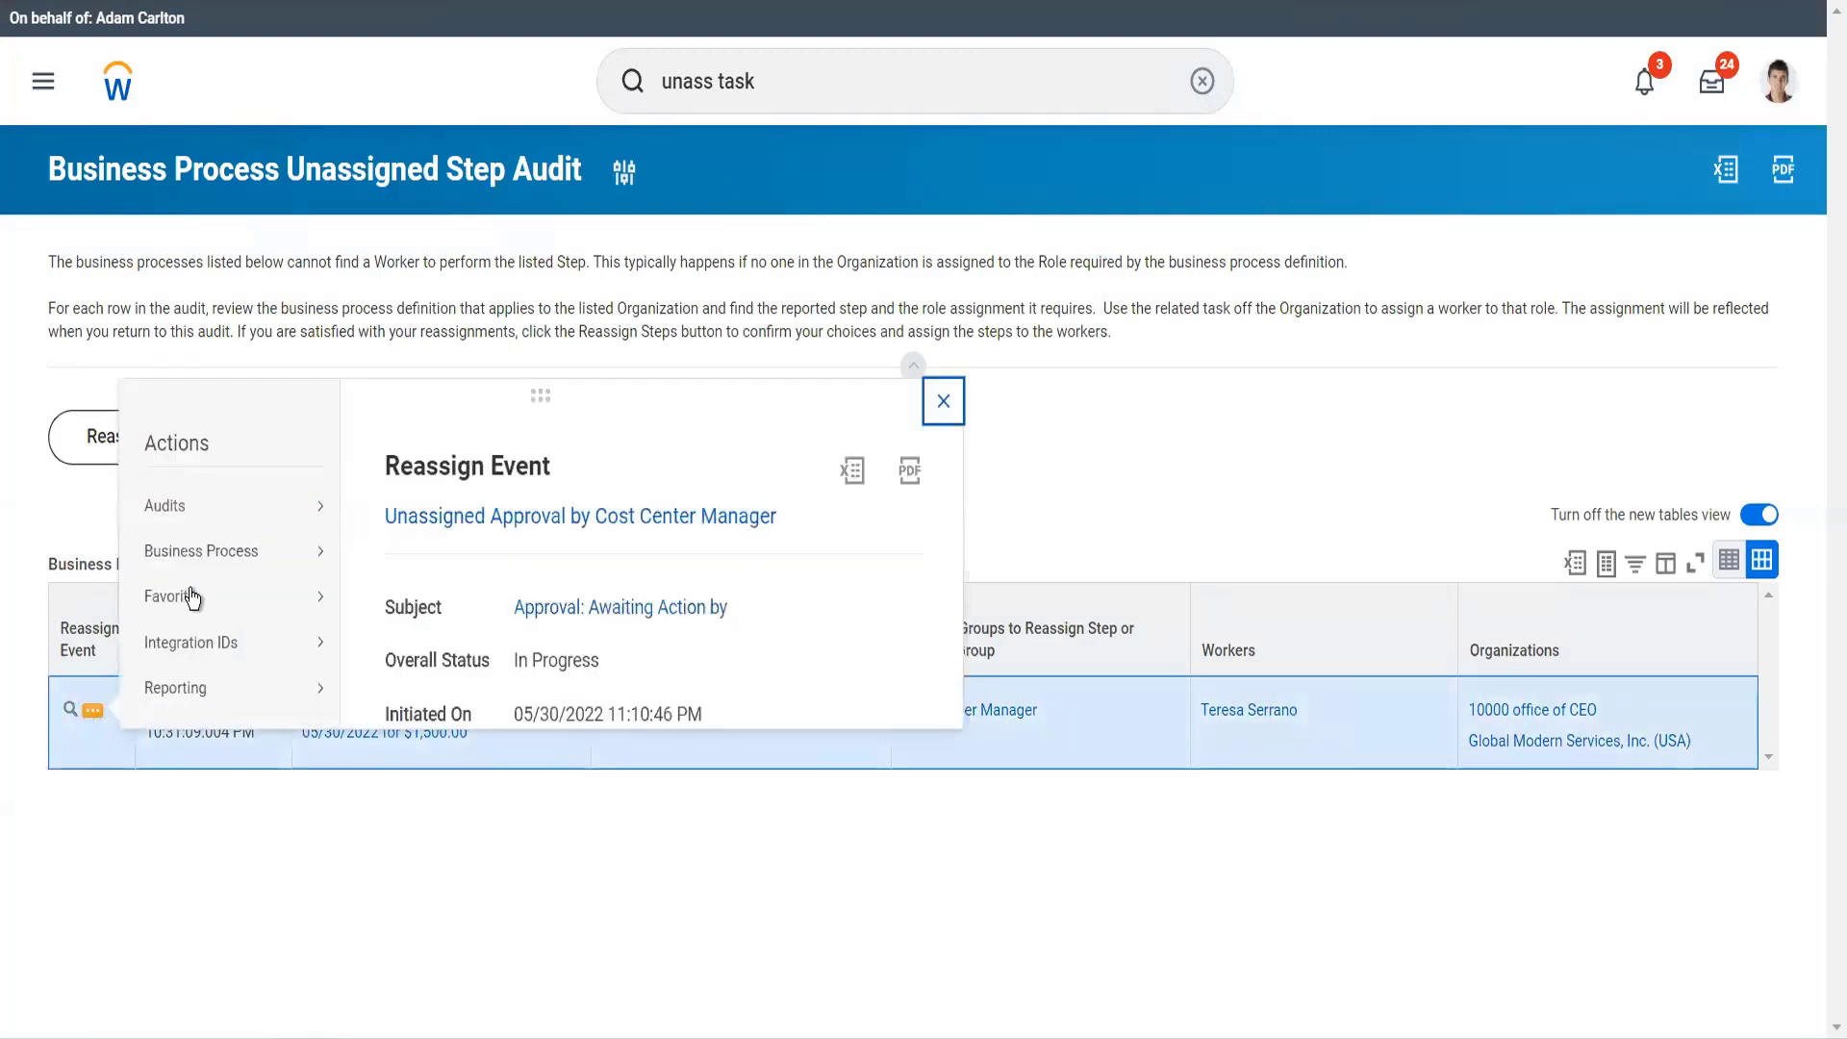
mouse_move(254, 572)
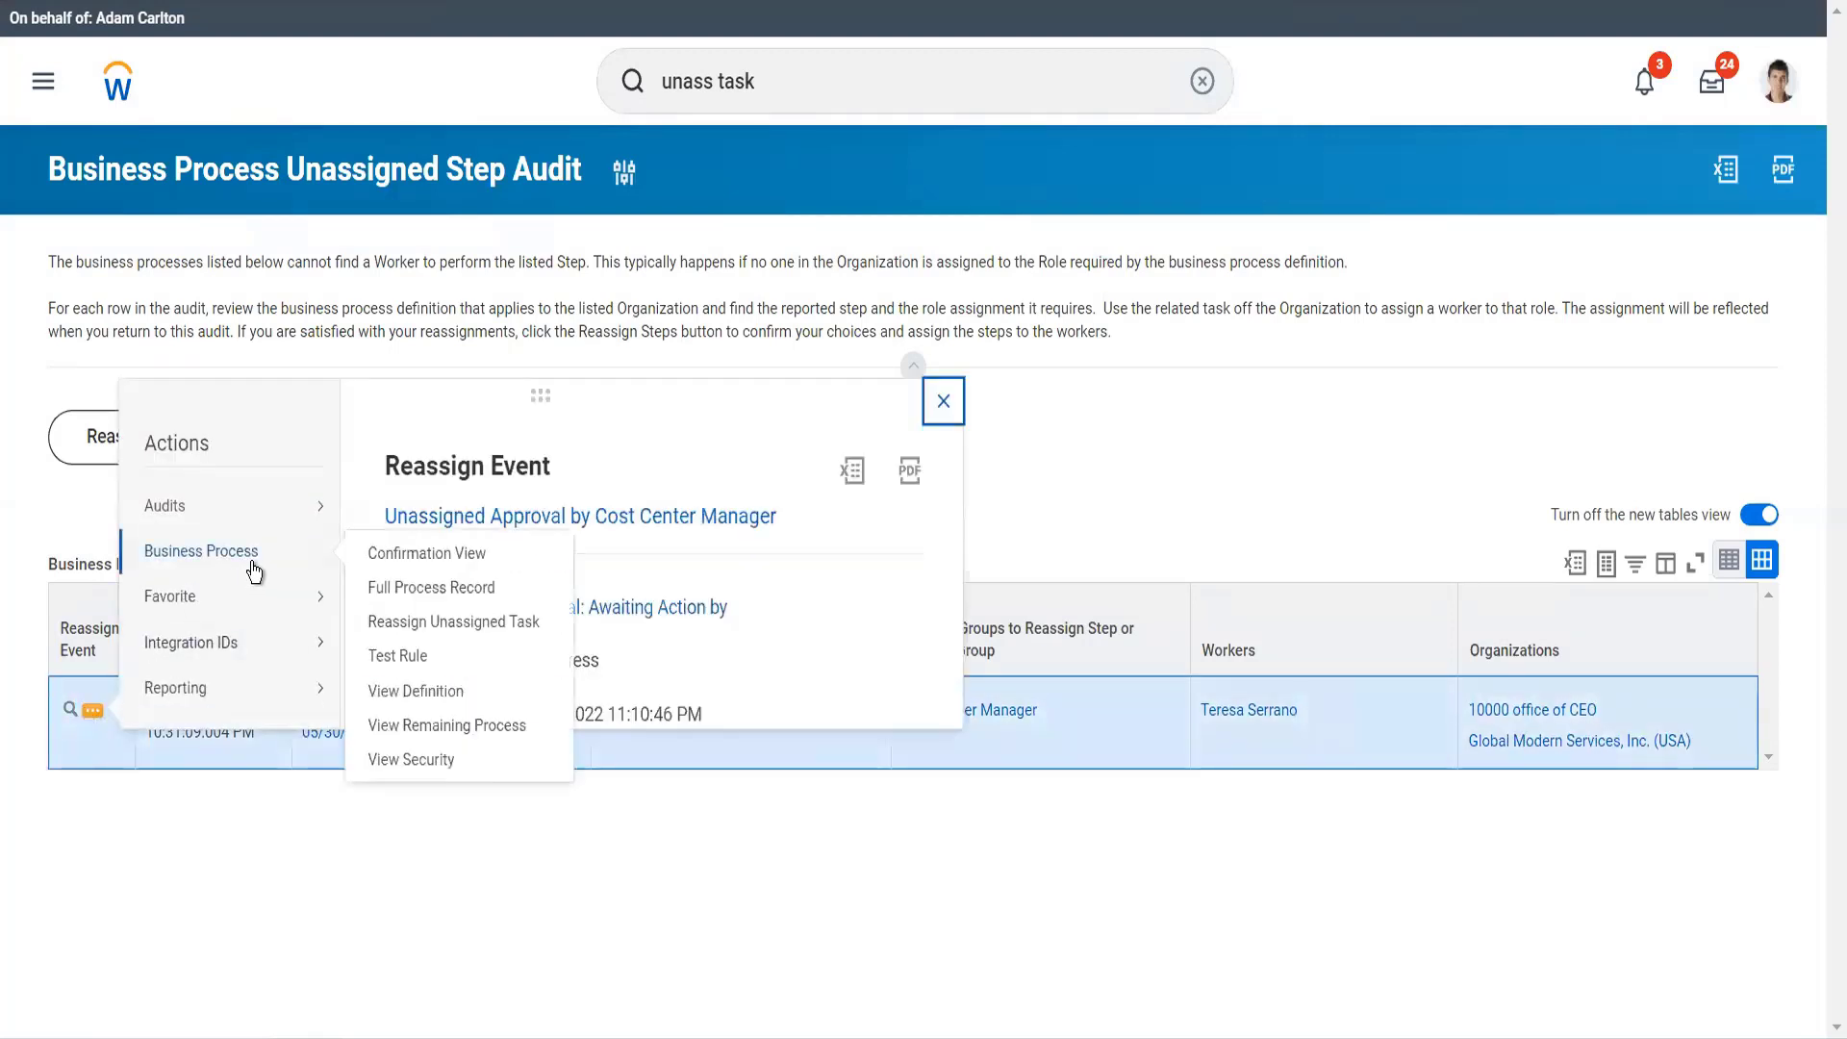
click(389, 621)
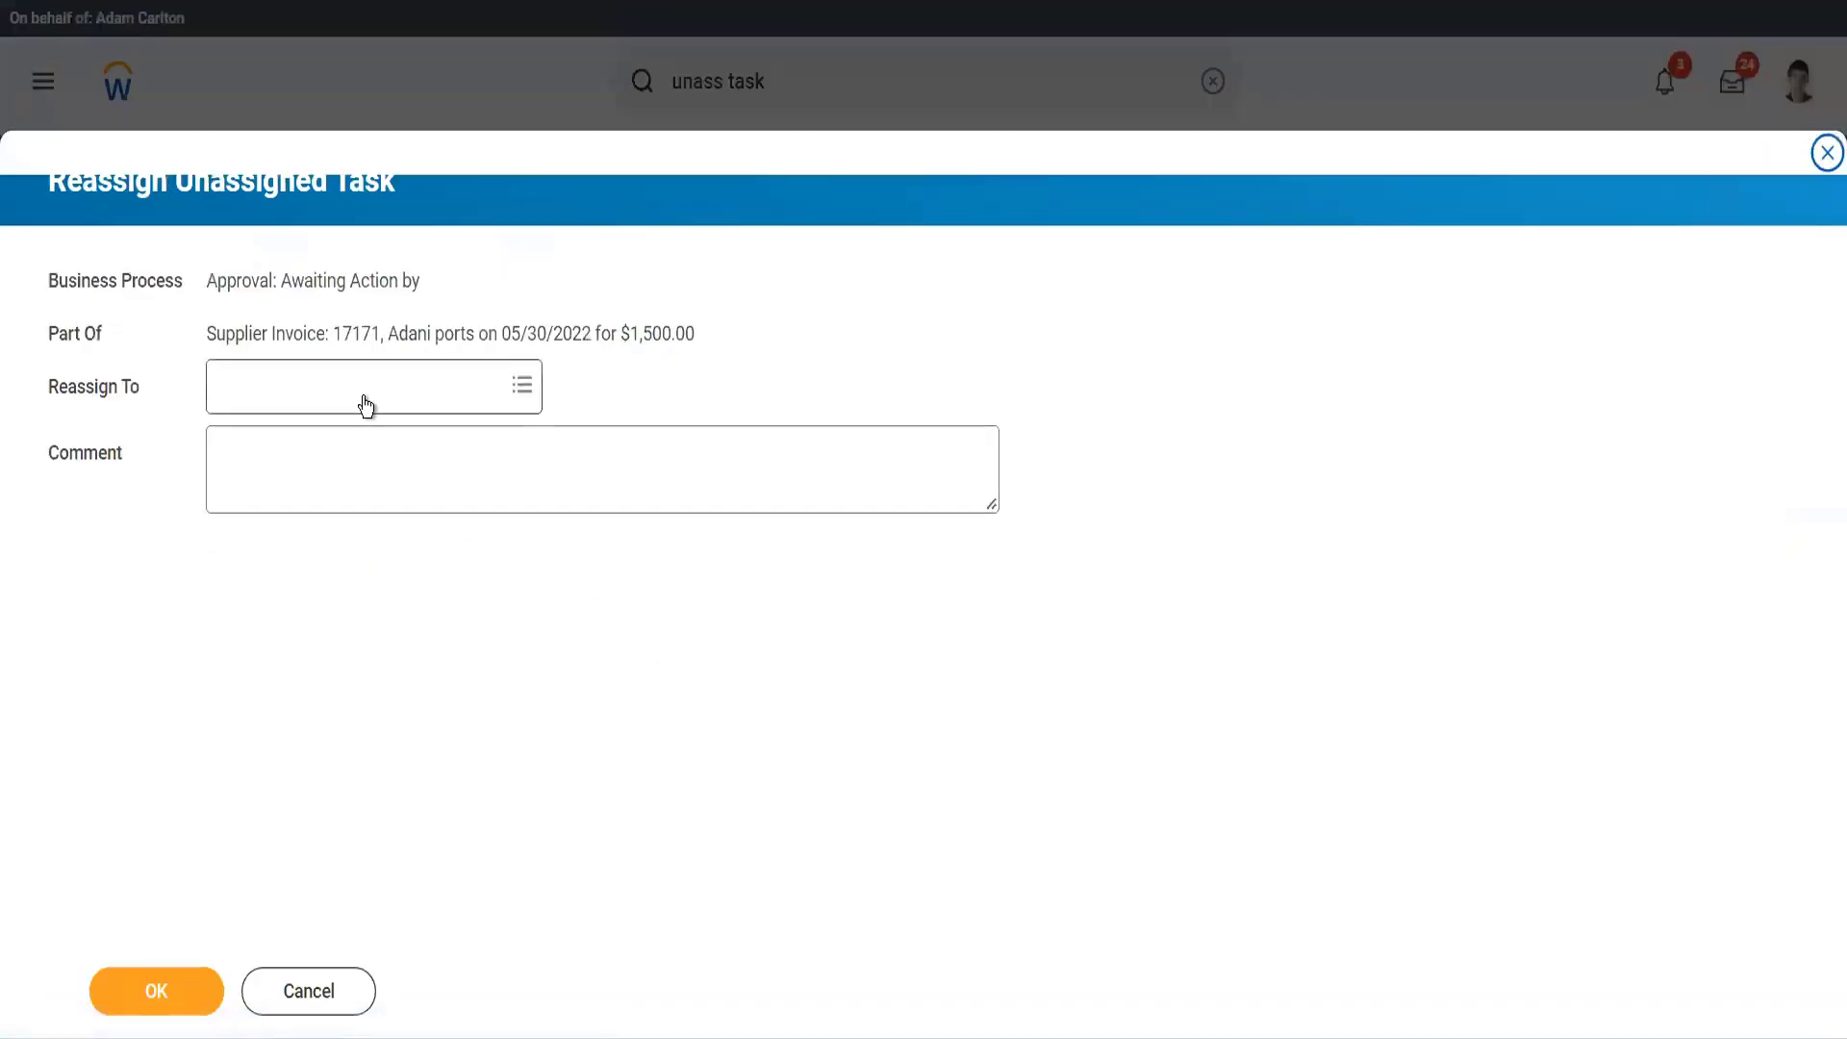
click(365, 403)
text(ter s)
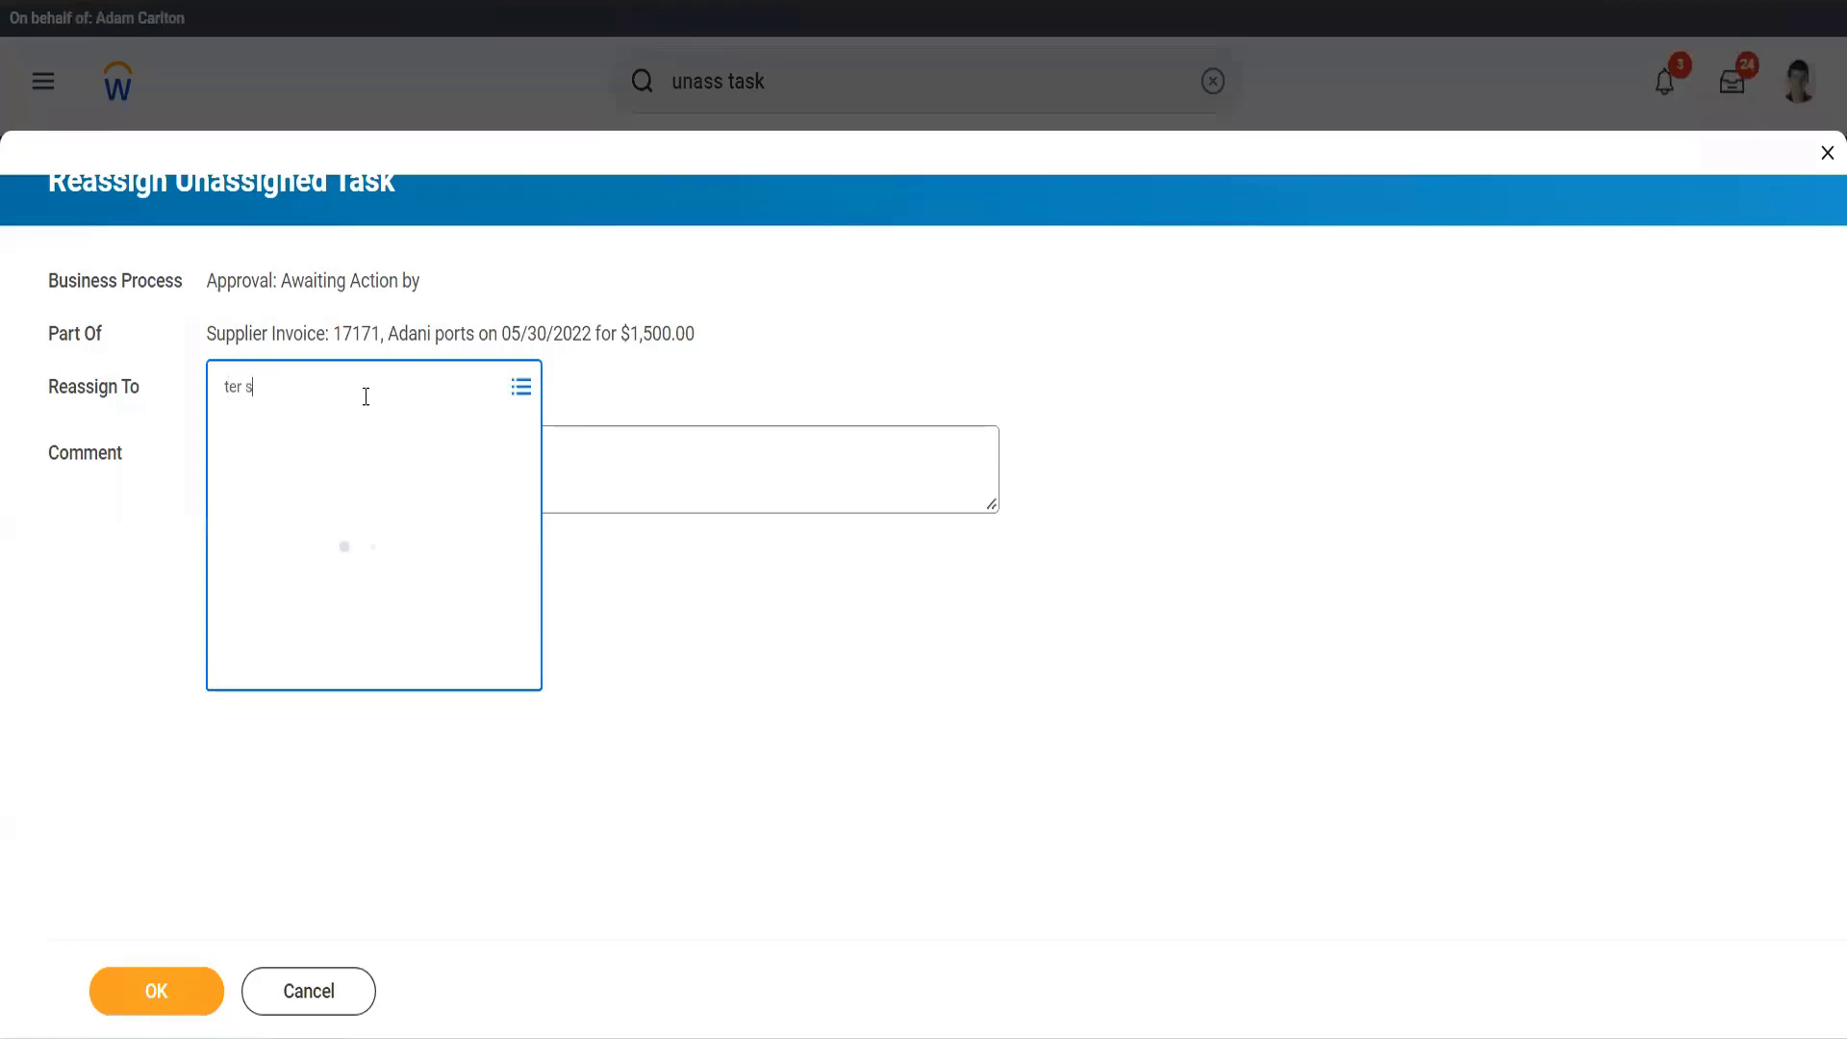
text(er)
key(Return)
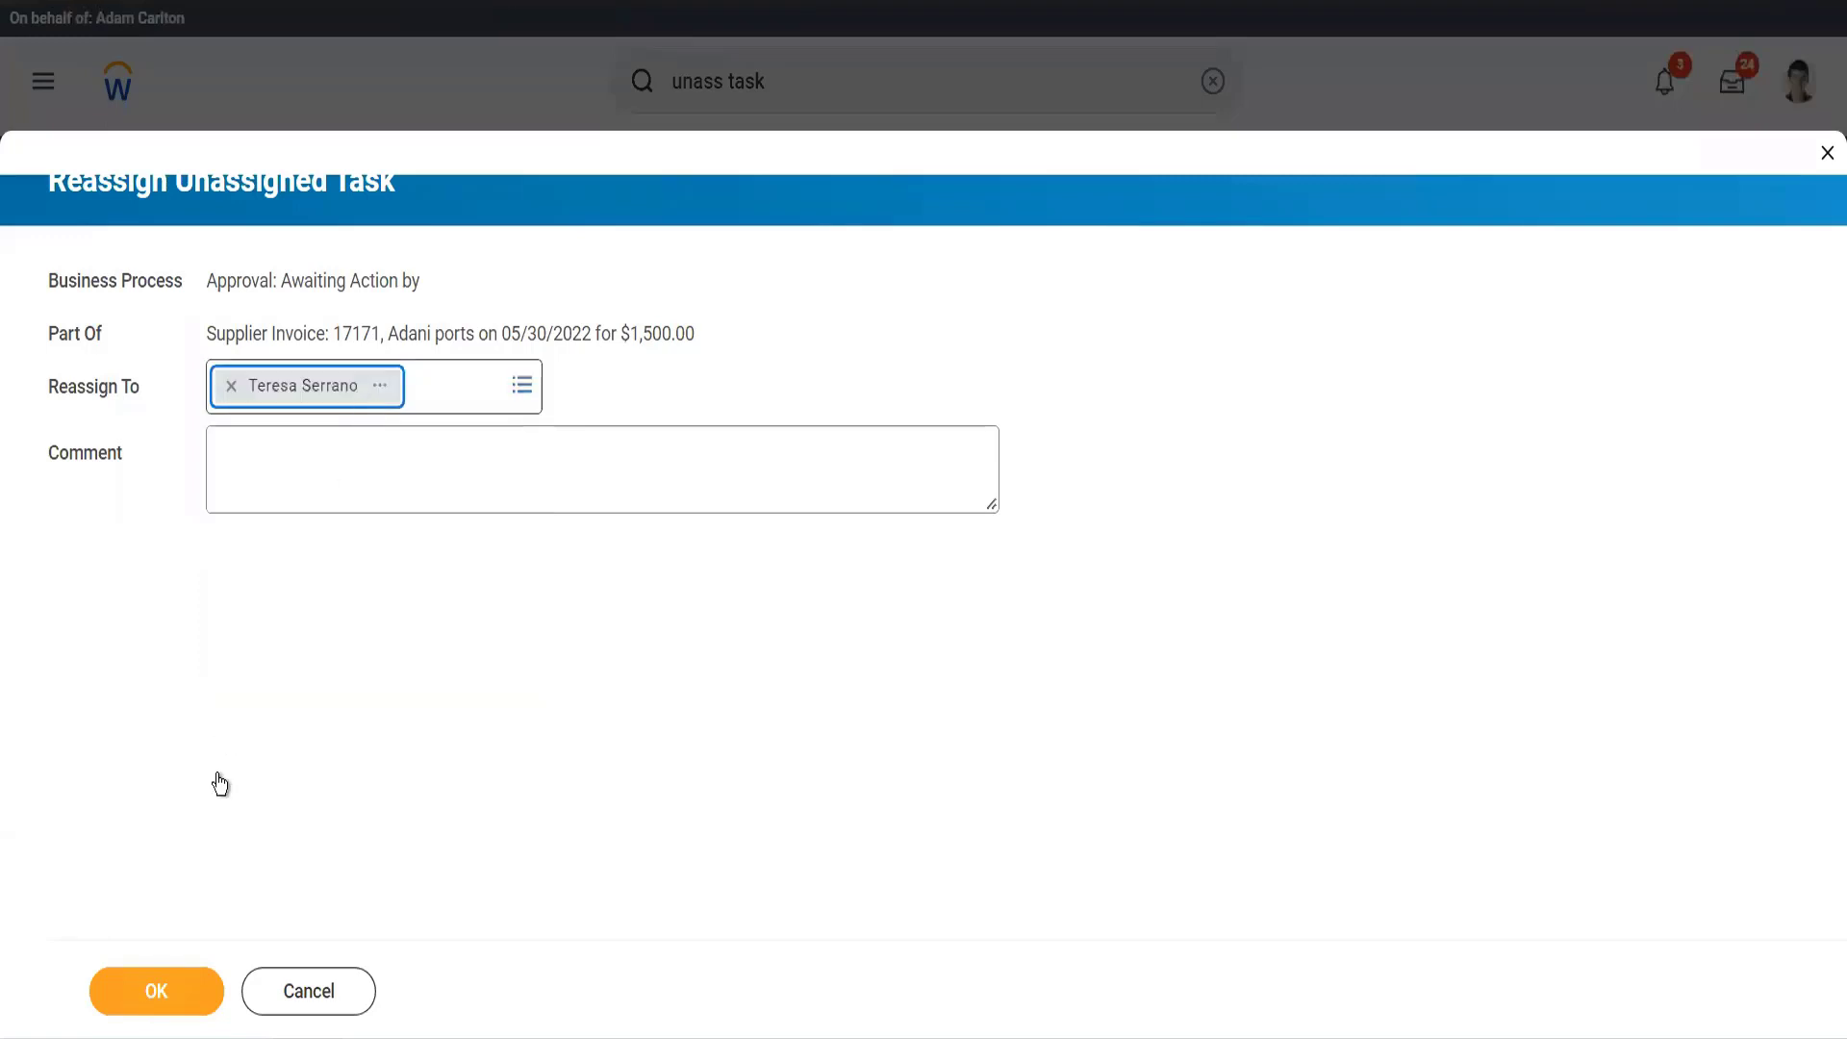
click(198, 1010)
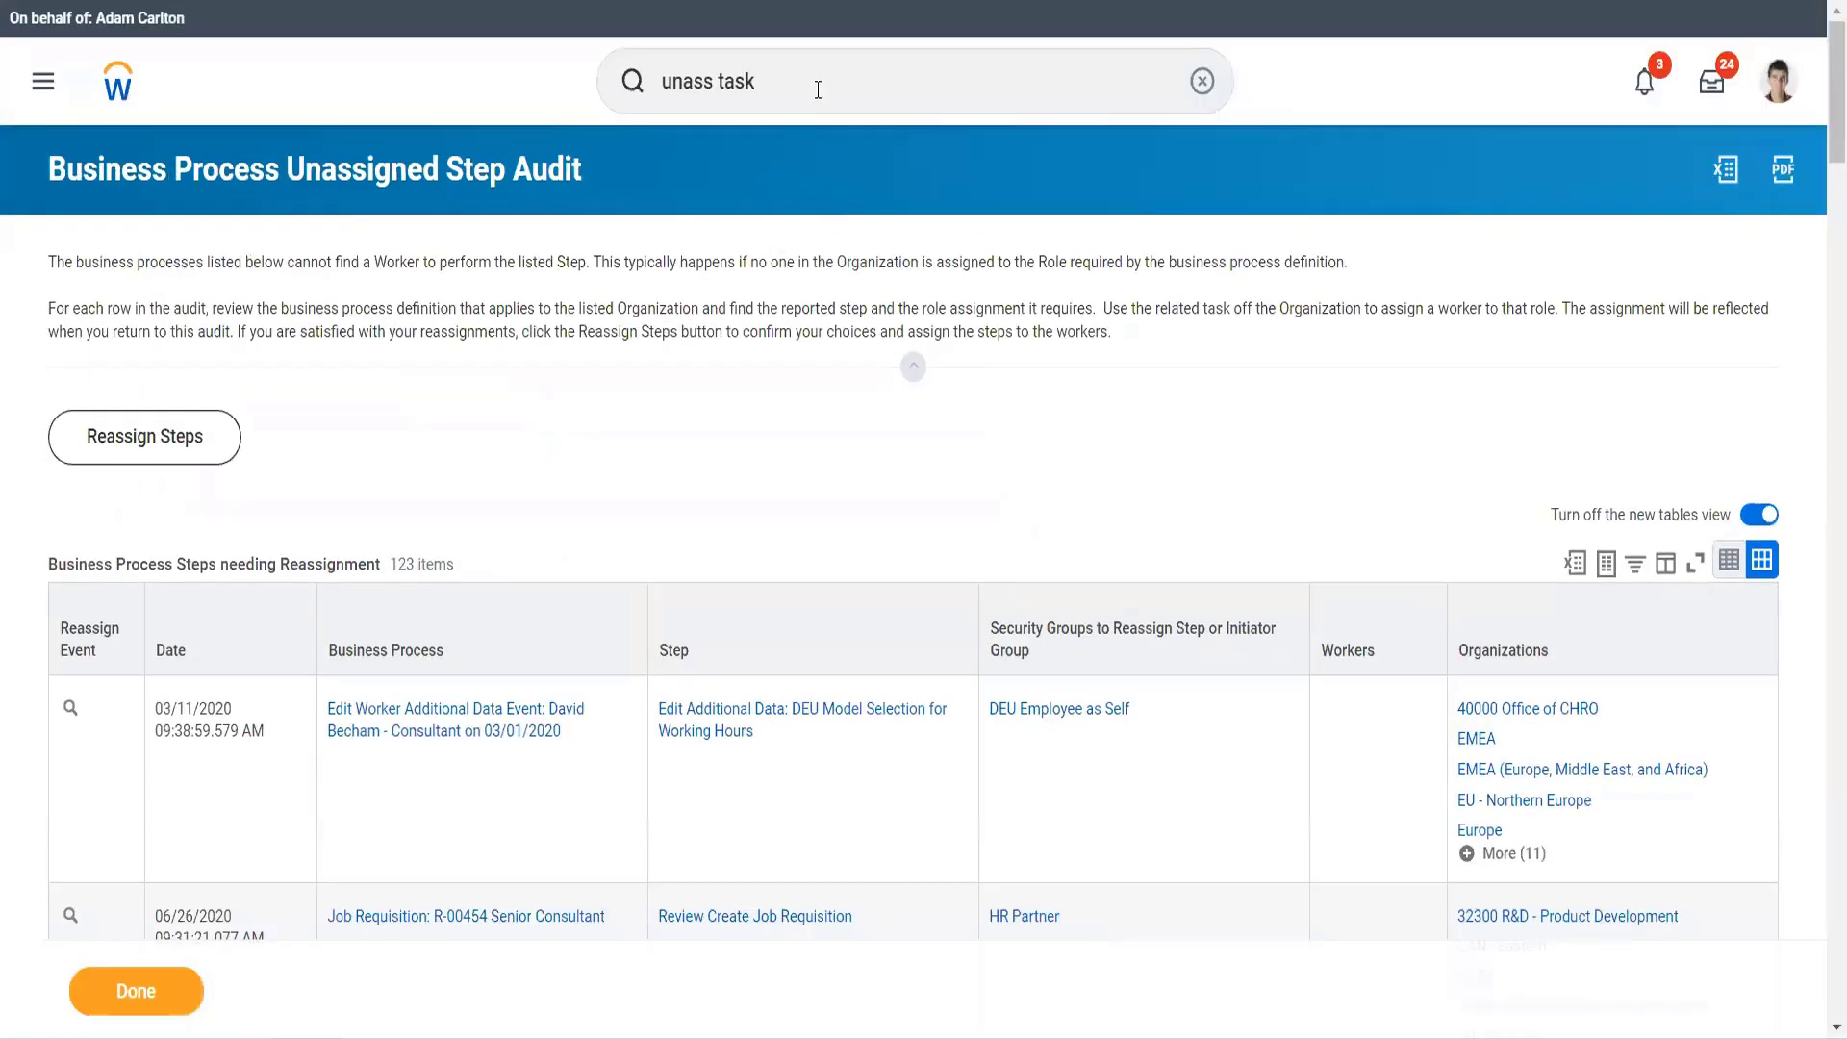
Search for "start prox" and open the Start Proxy task
click(818, 89)
triple_click(818, 90)
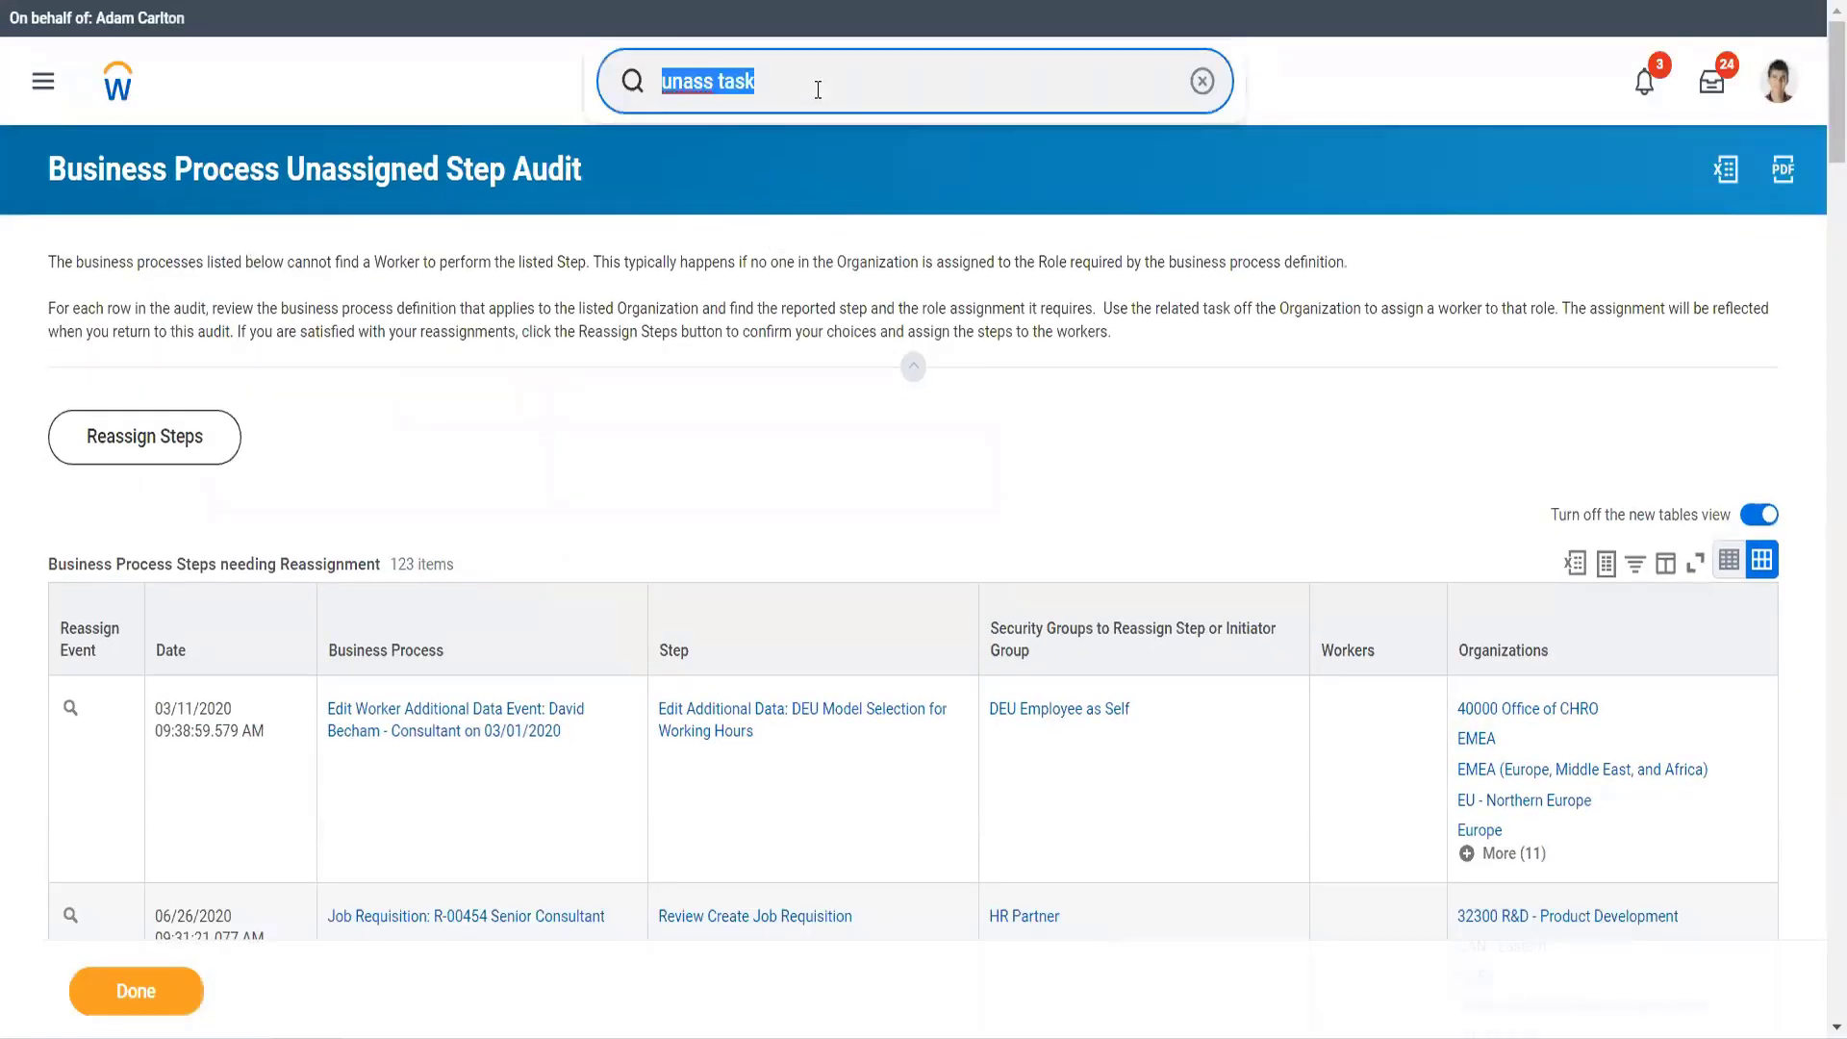
text(start )
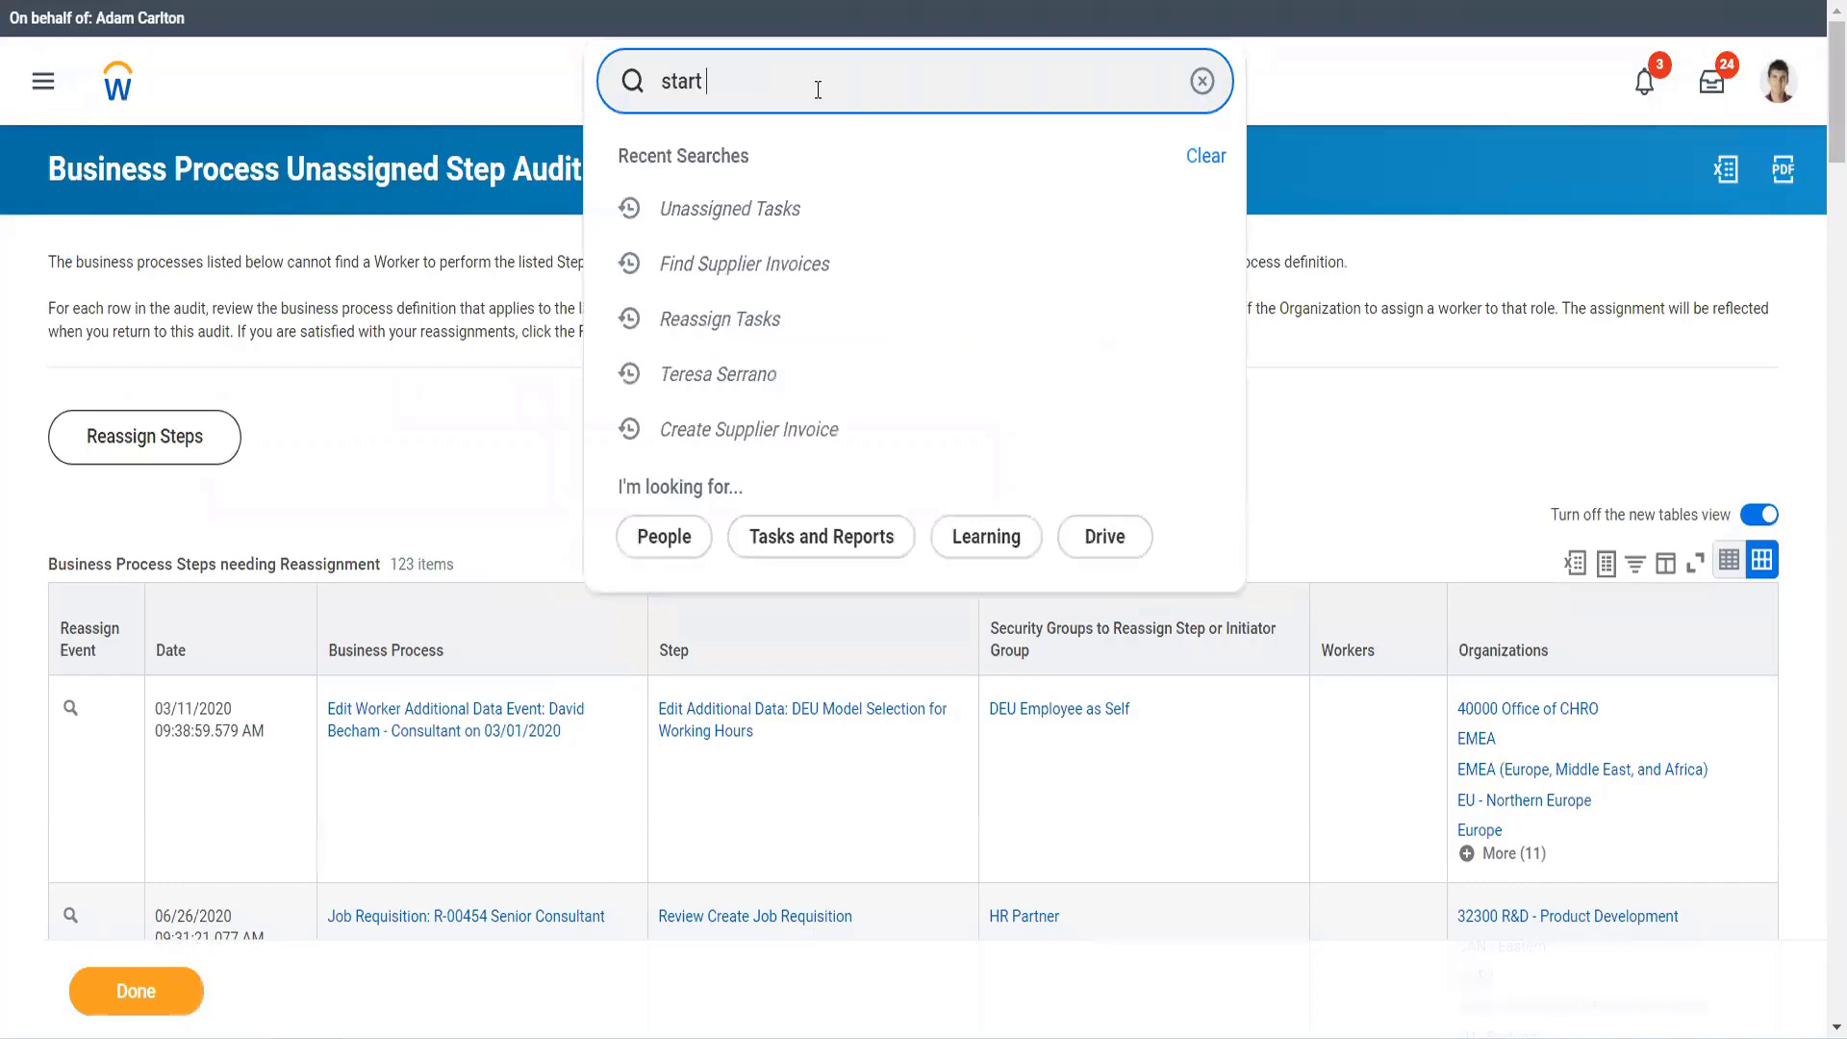
text(prox)
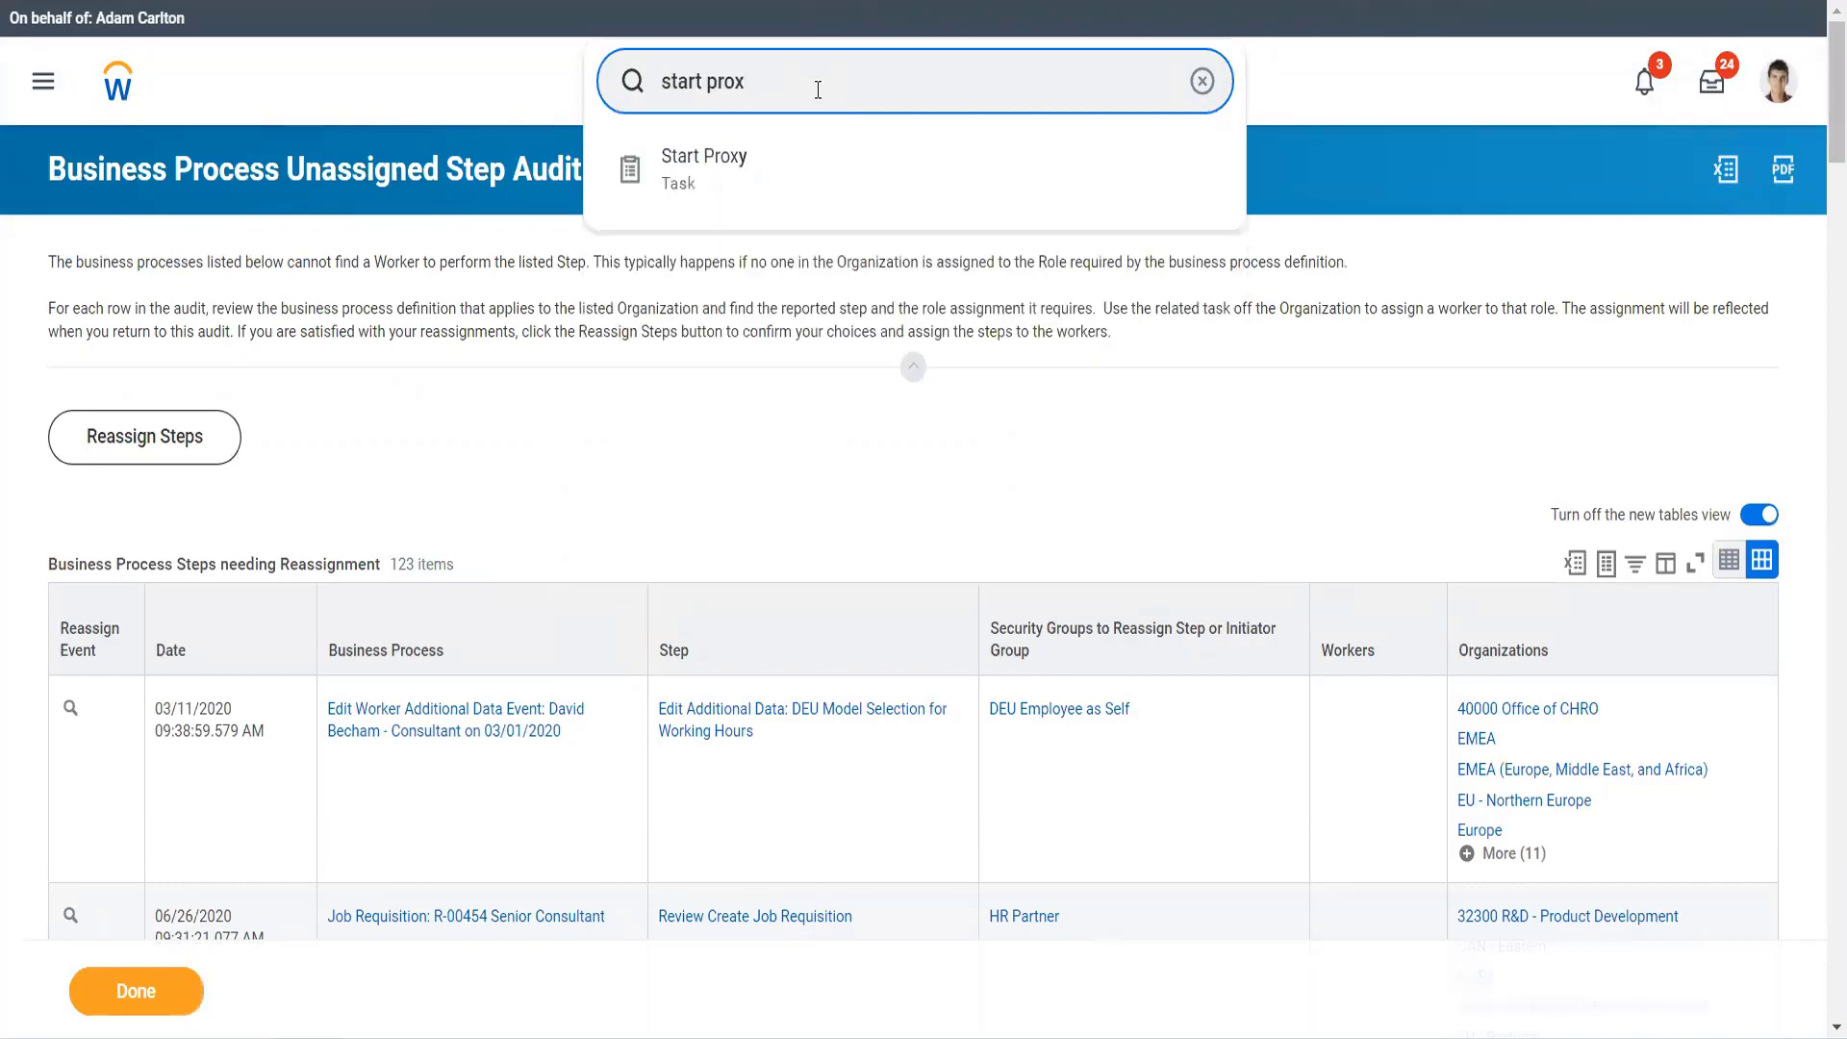
key(Escape)
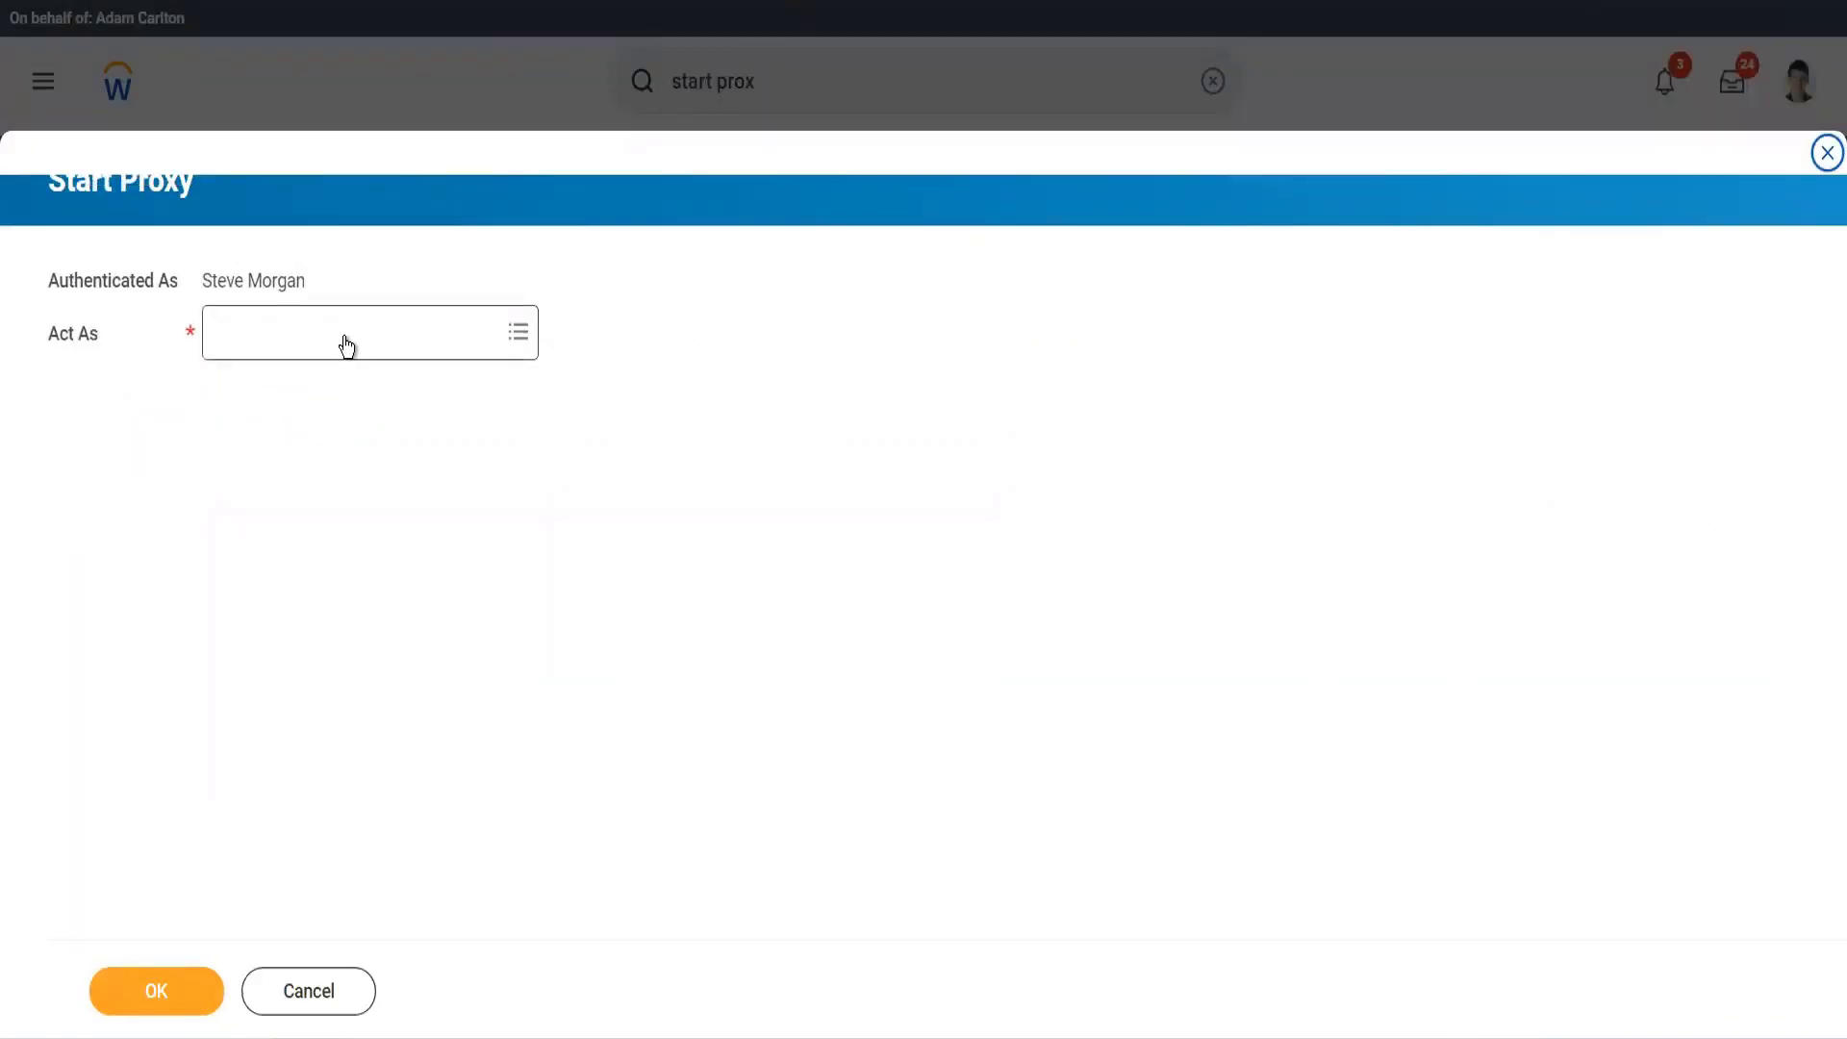
Choose the cost center manager as the person to act as and start the proxy session
click(346, 337)
text(ter ser)
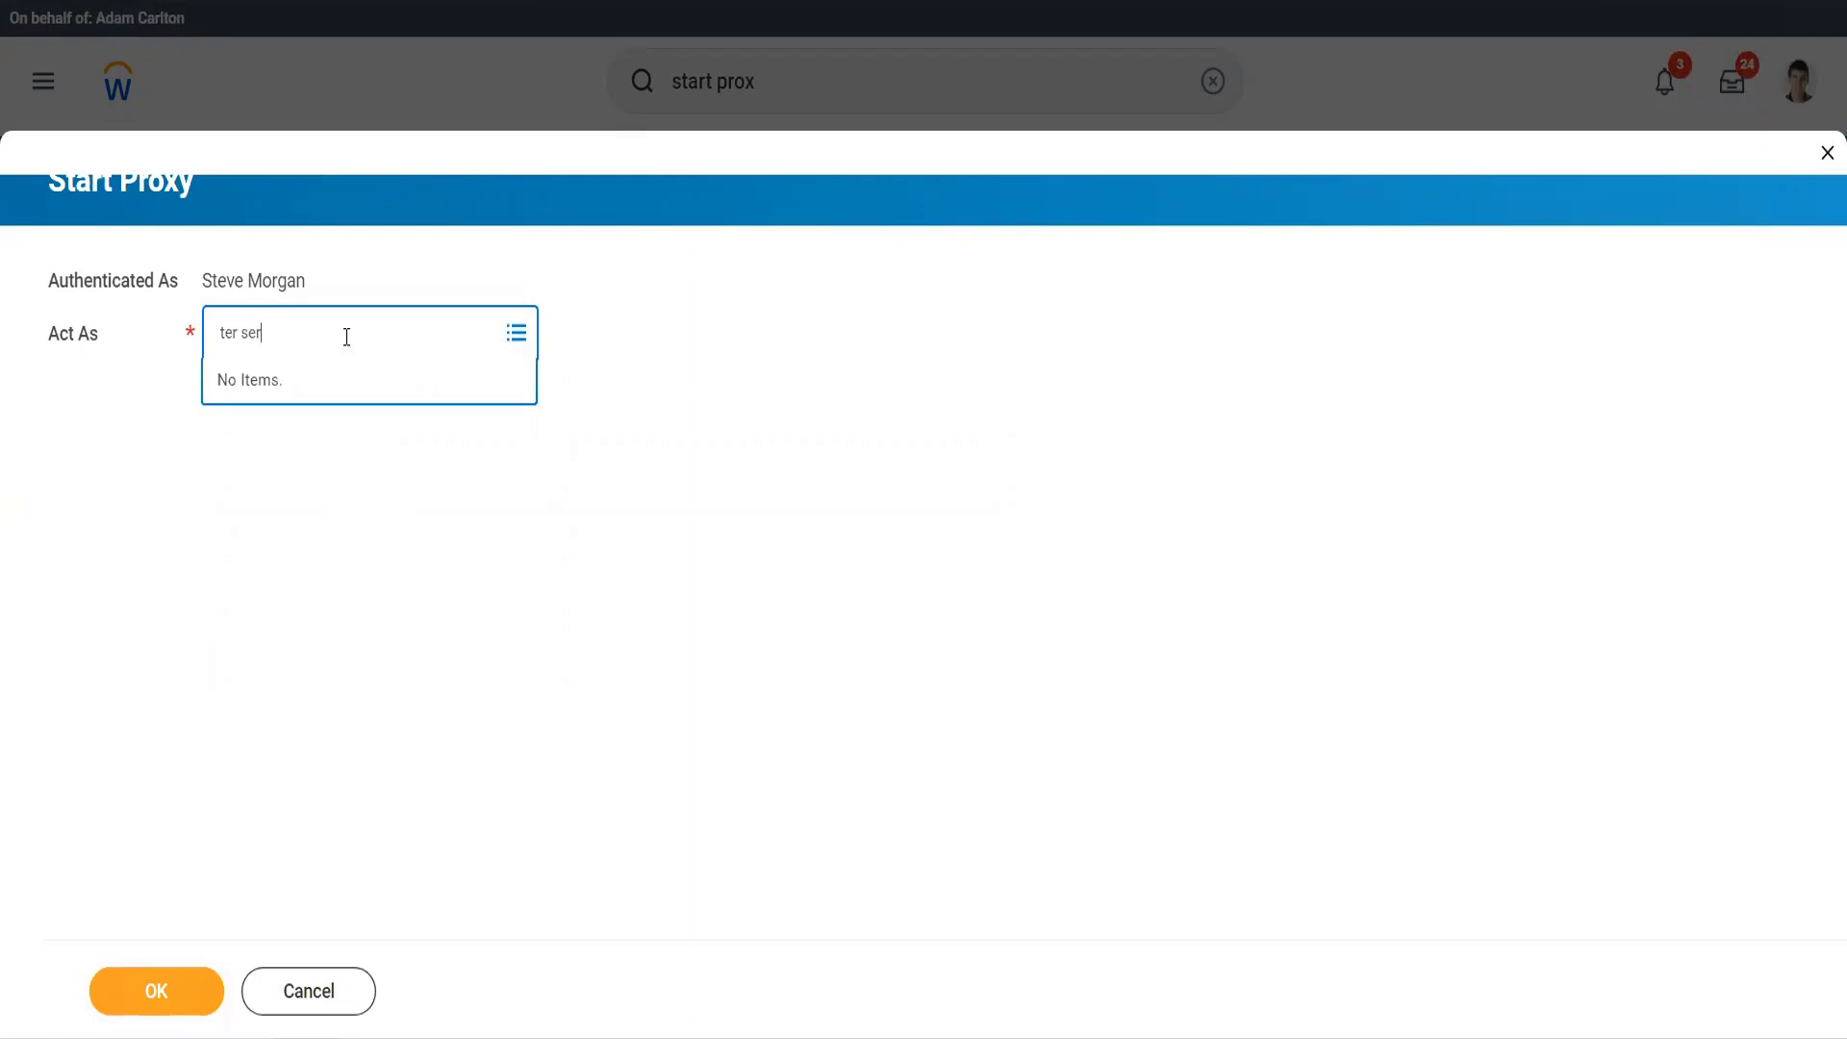
key(Return)
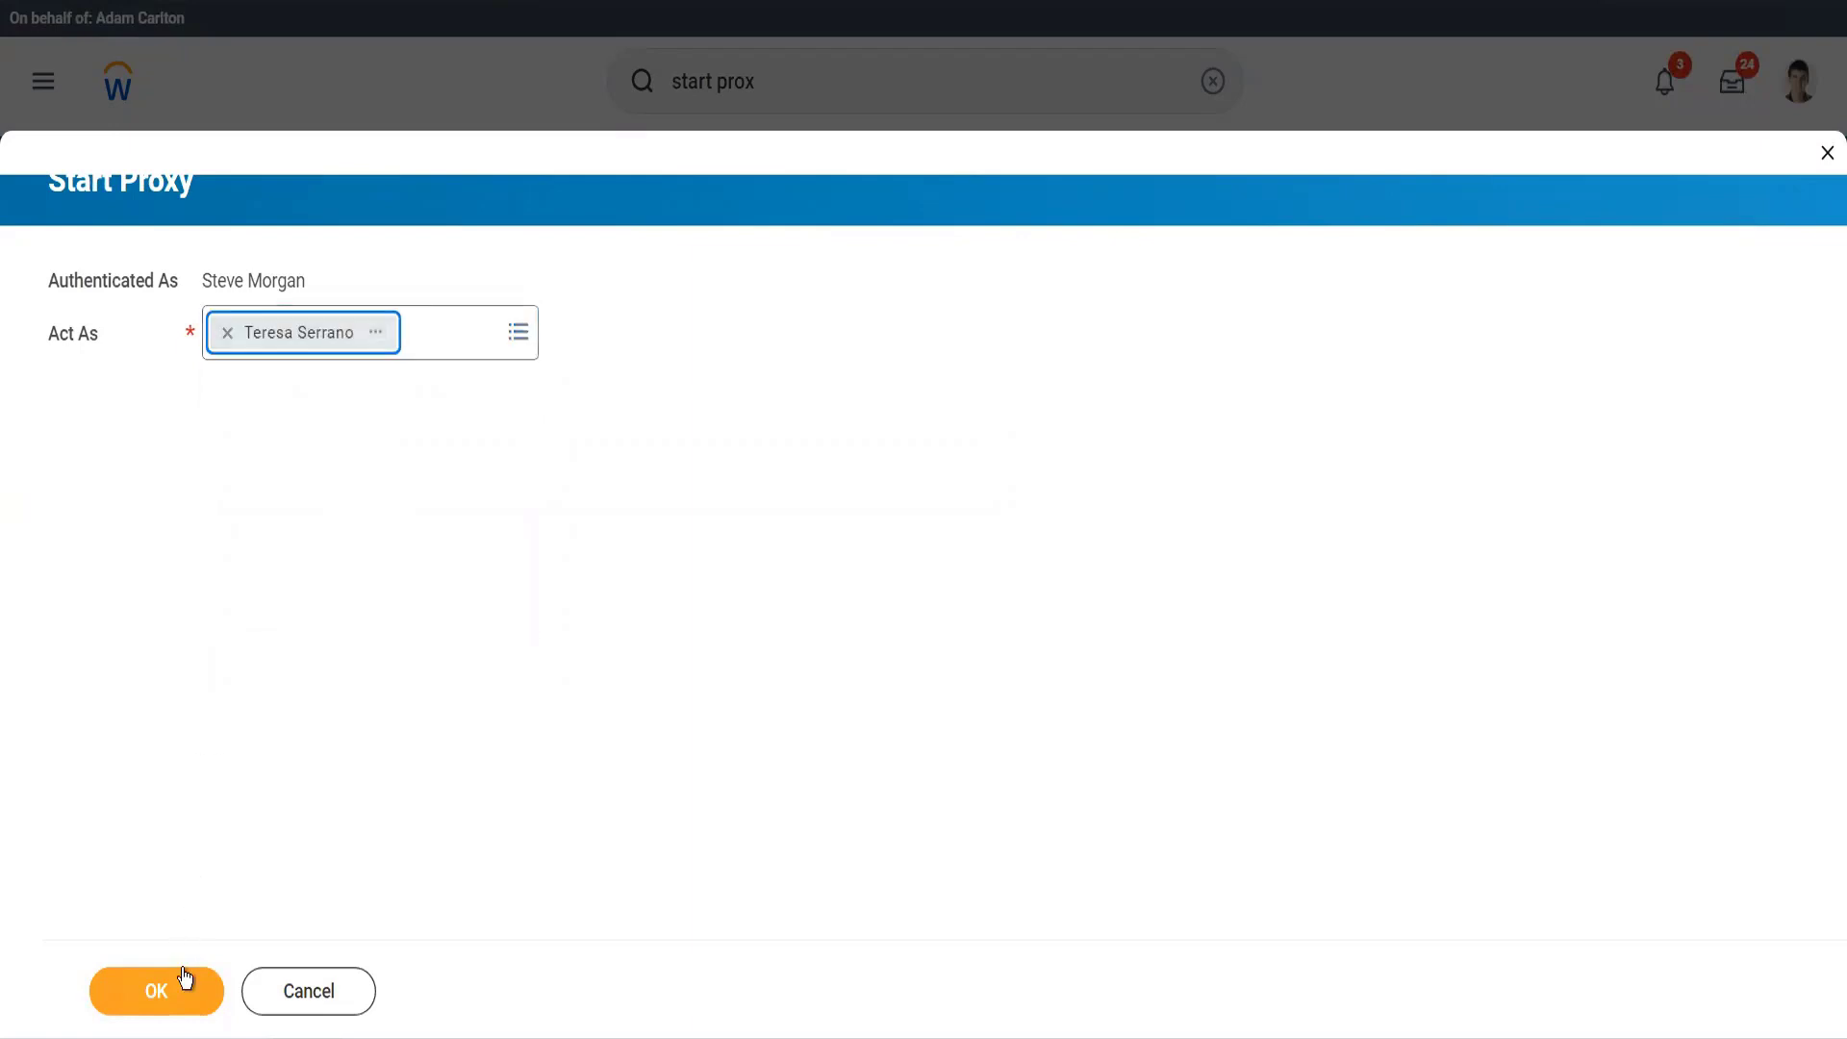
click(185, 977)
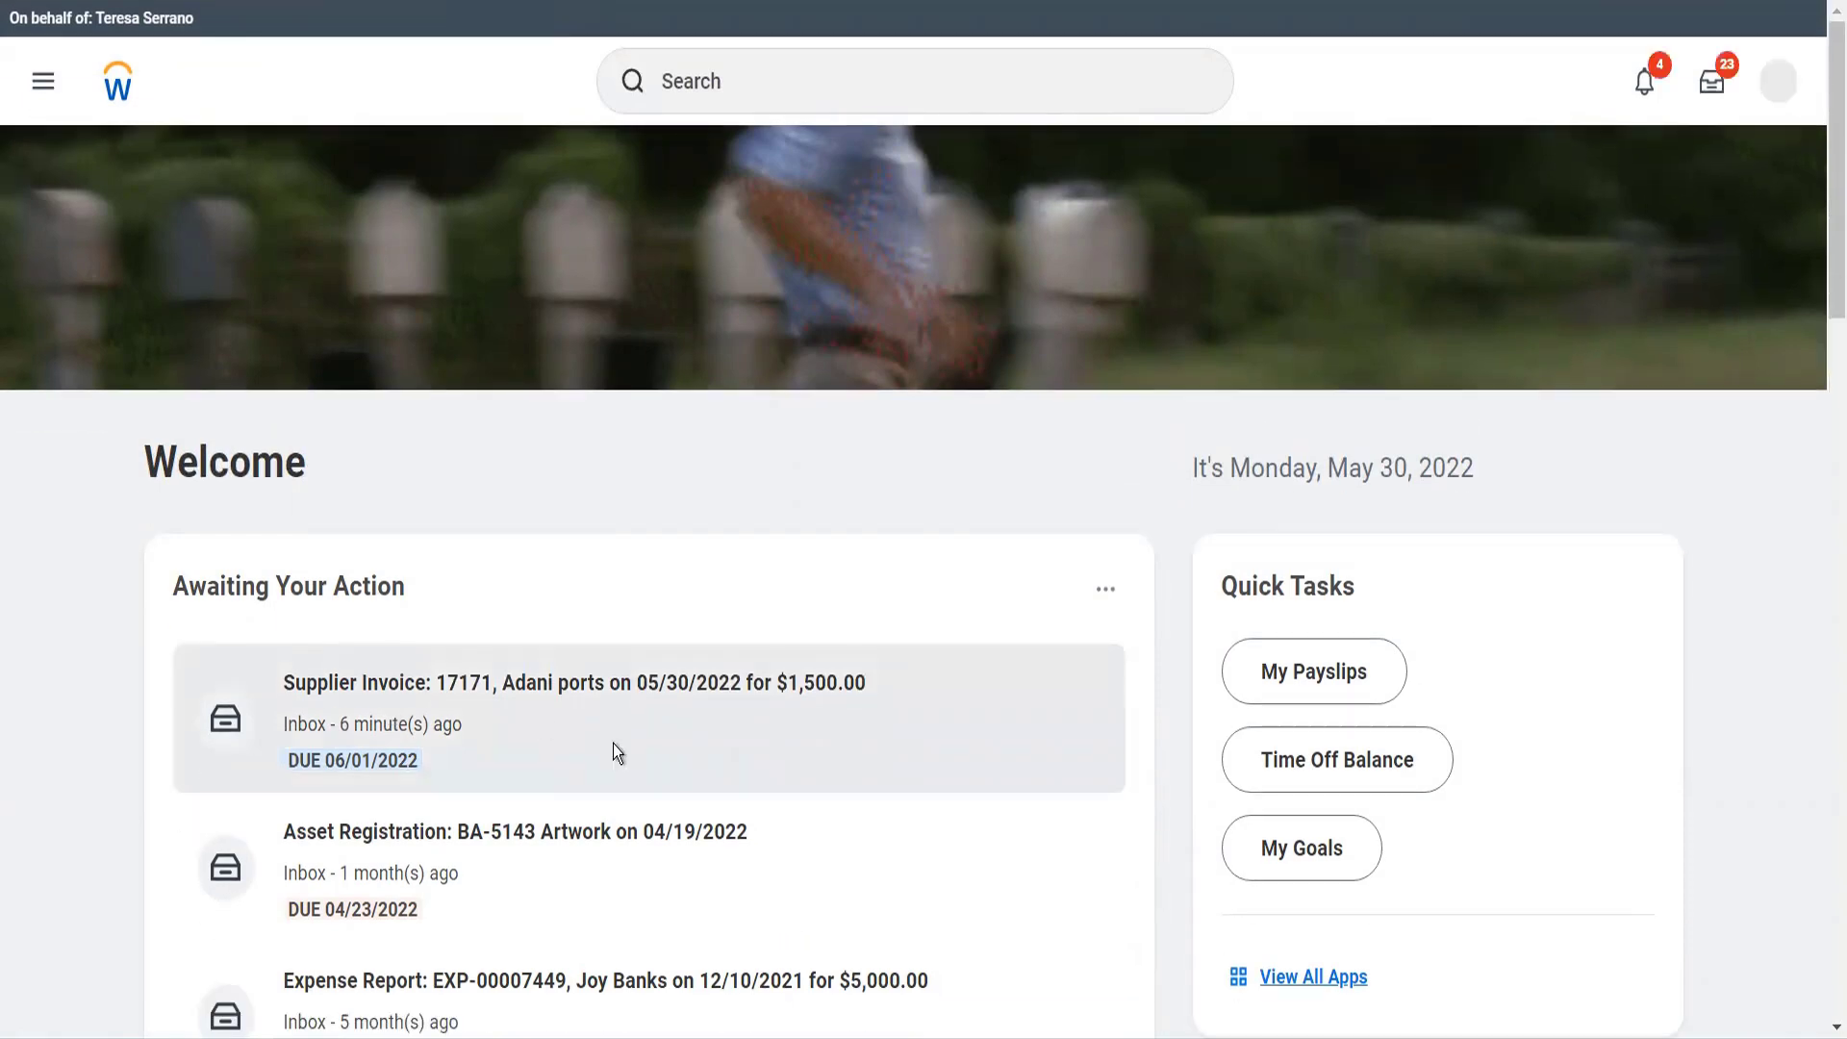
Approve the Adani ports supplier invoice for $1,500.00 awaiting action and expand the completed event's details and process
click(615, 753)
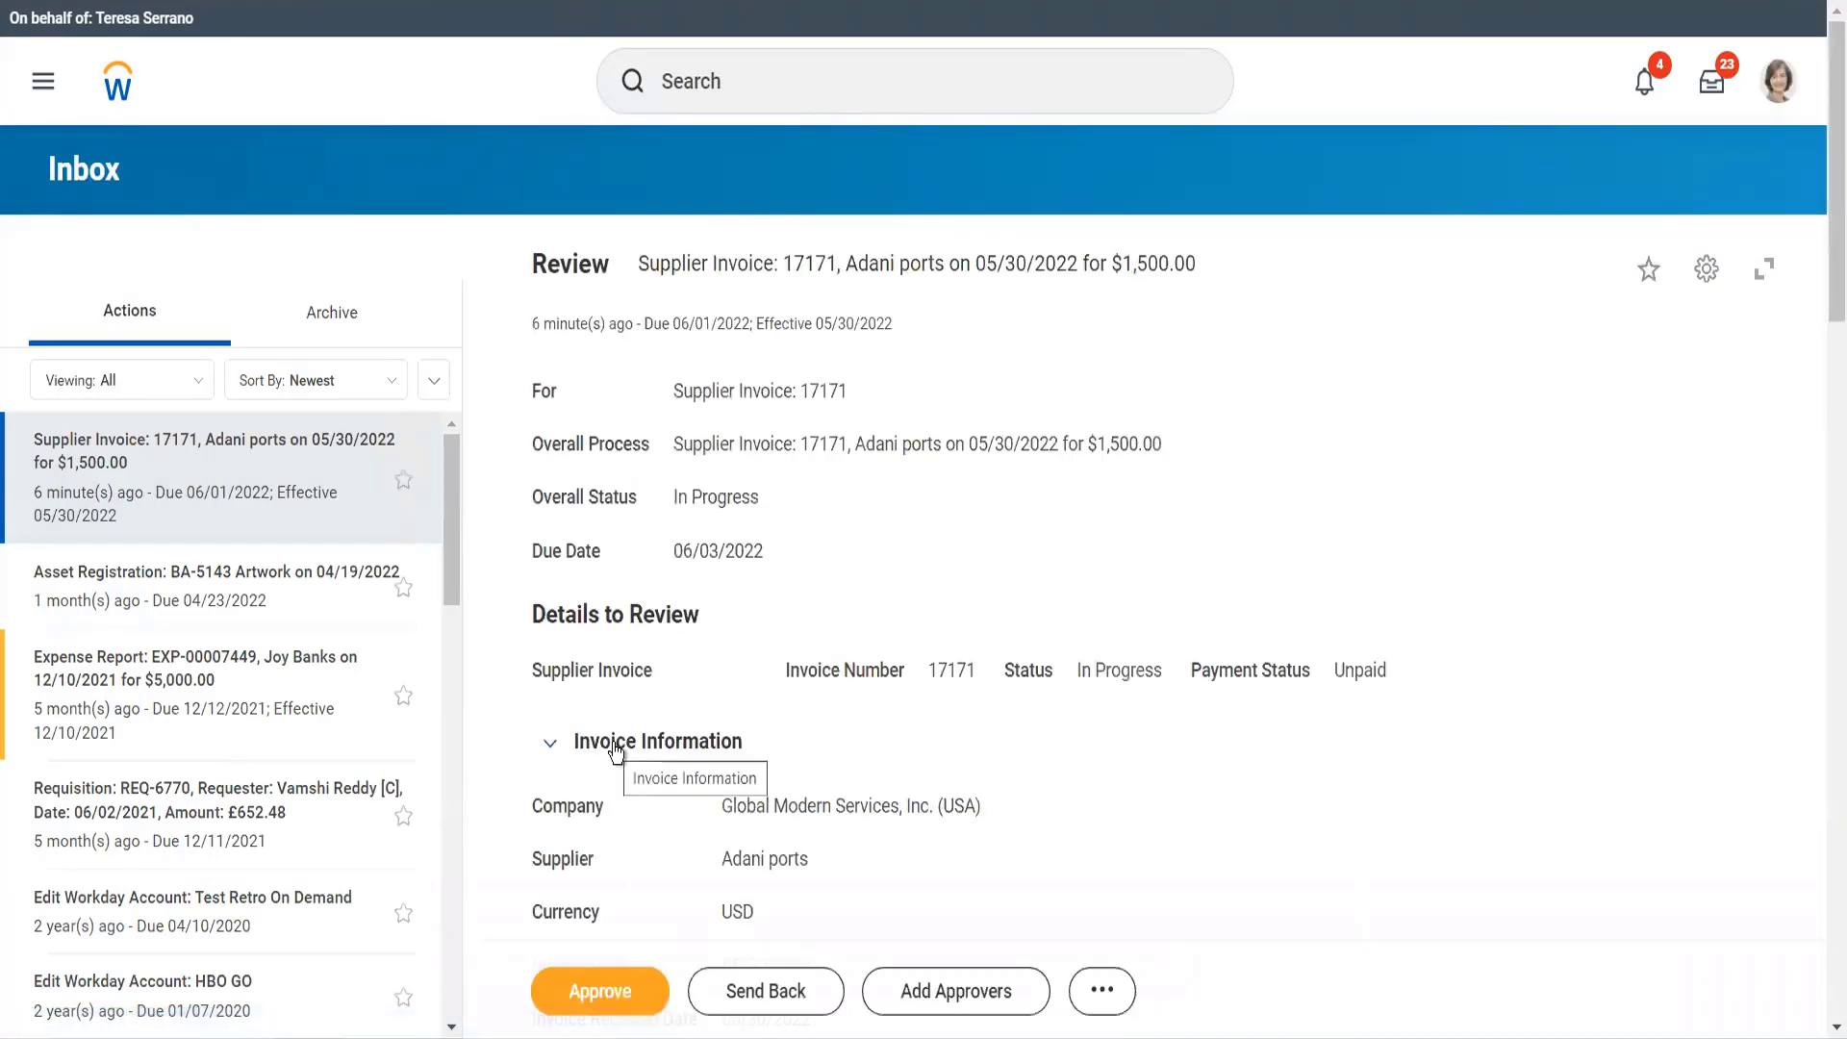
scroll(616, 750, down, 3)
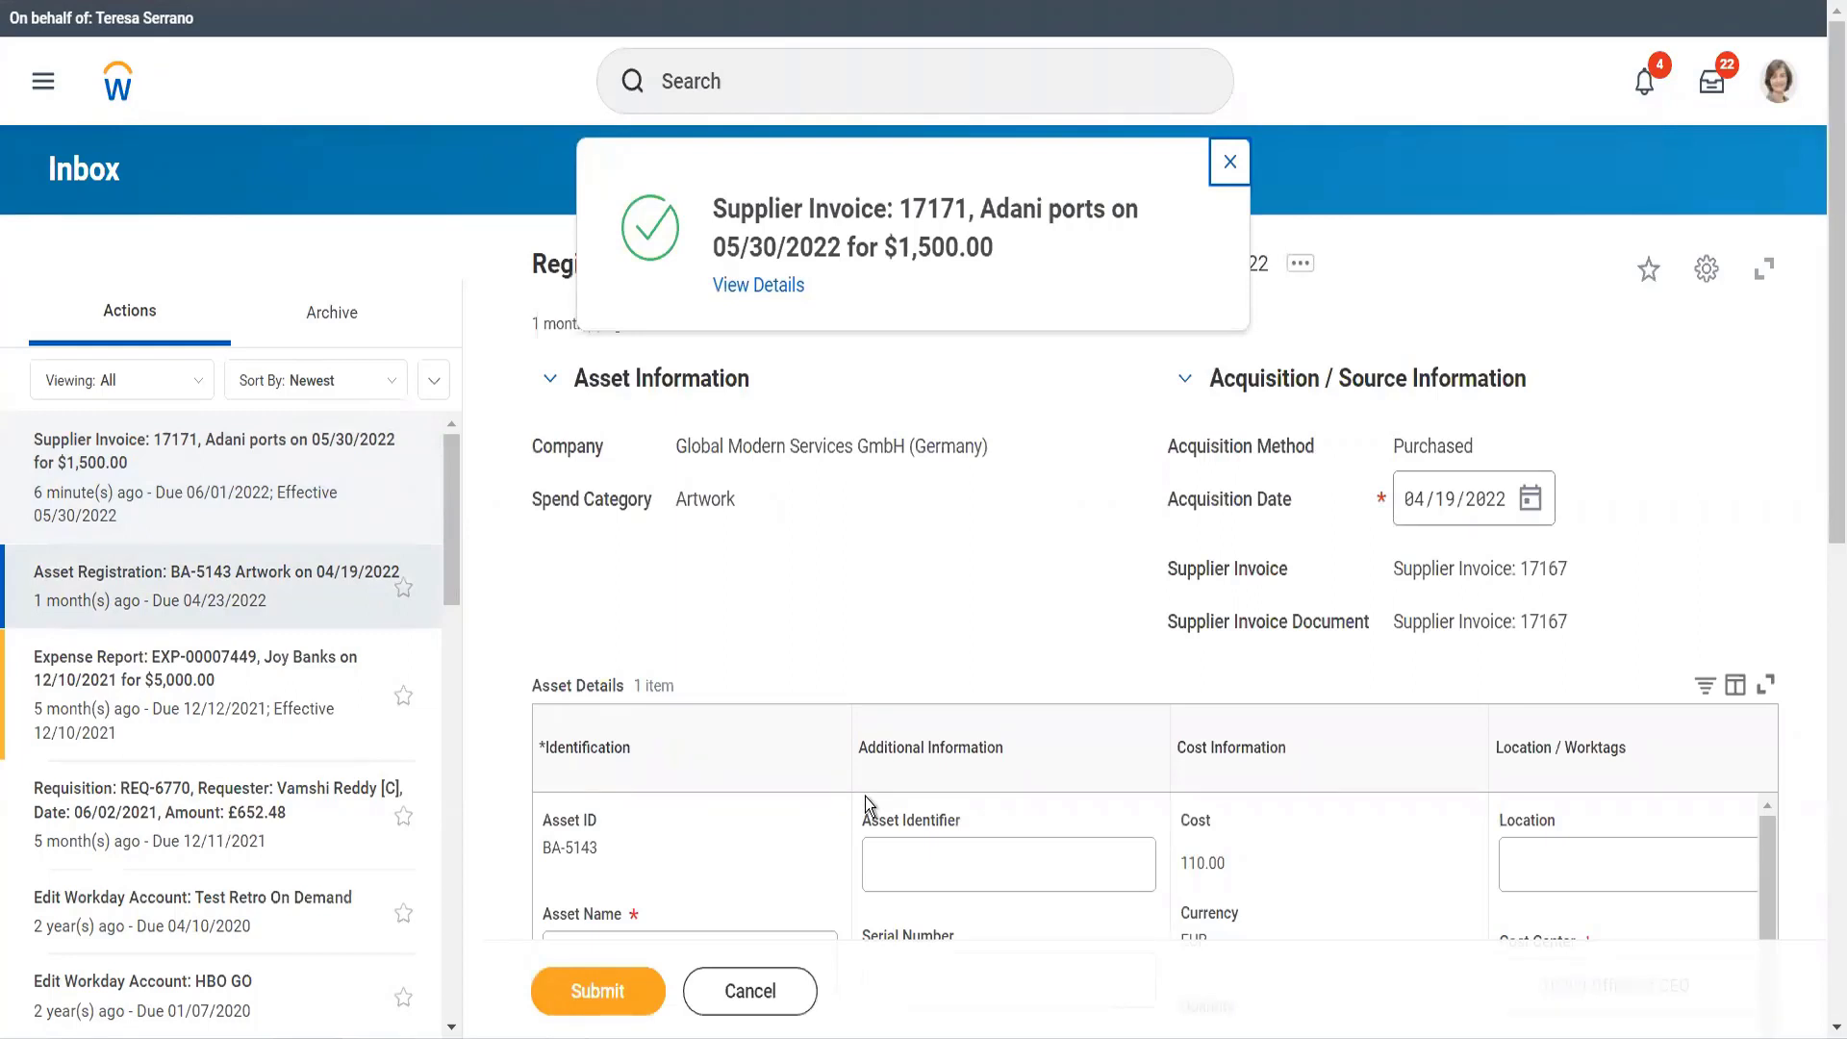
click(781, 284)
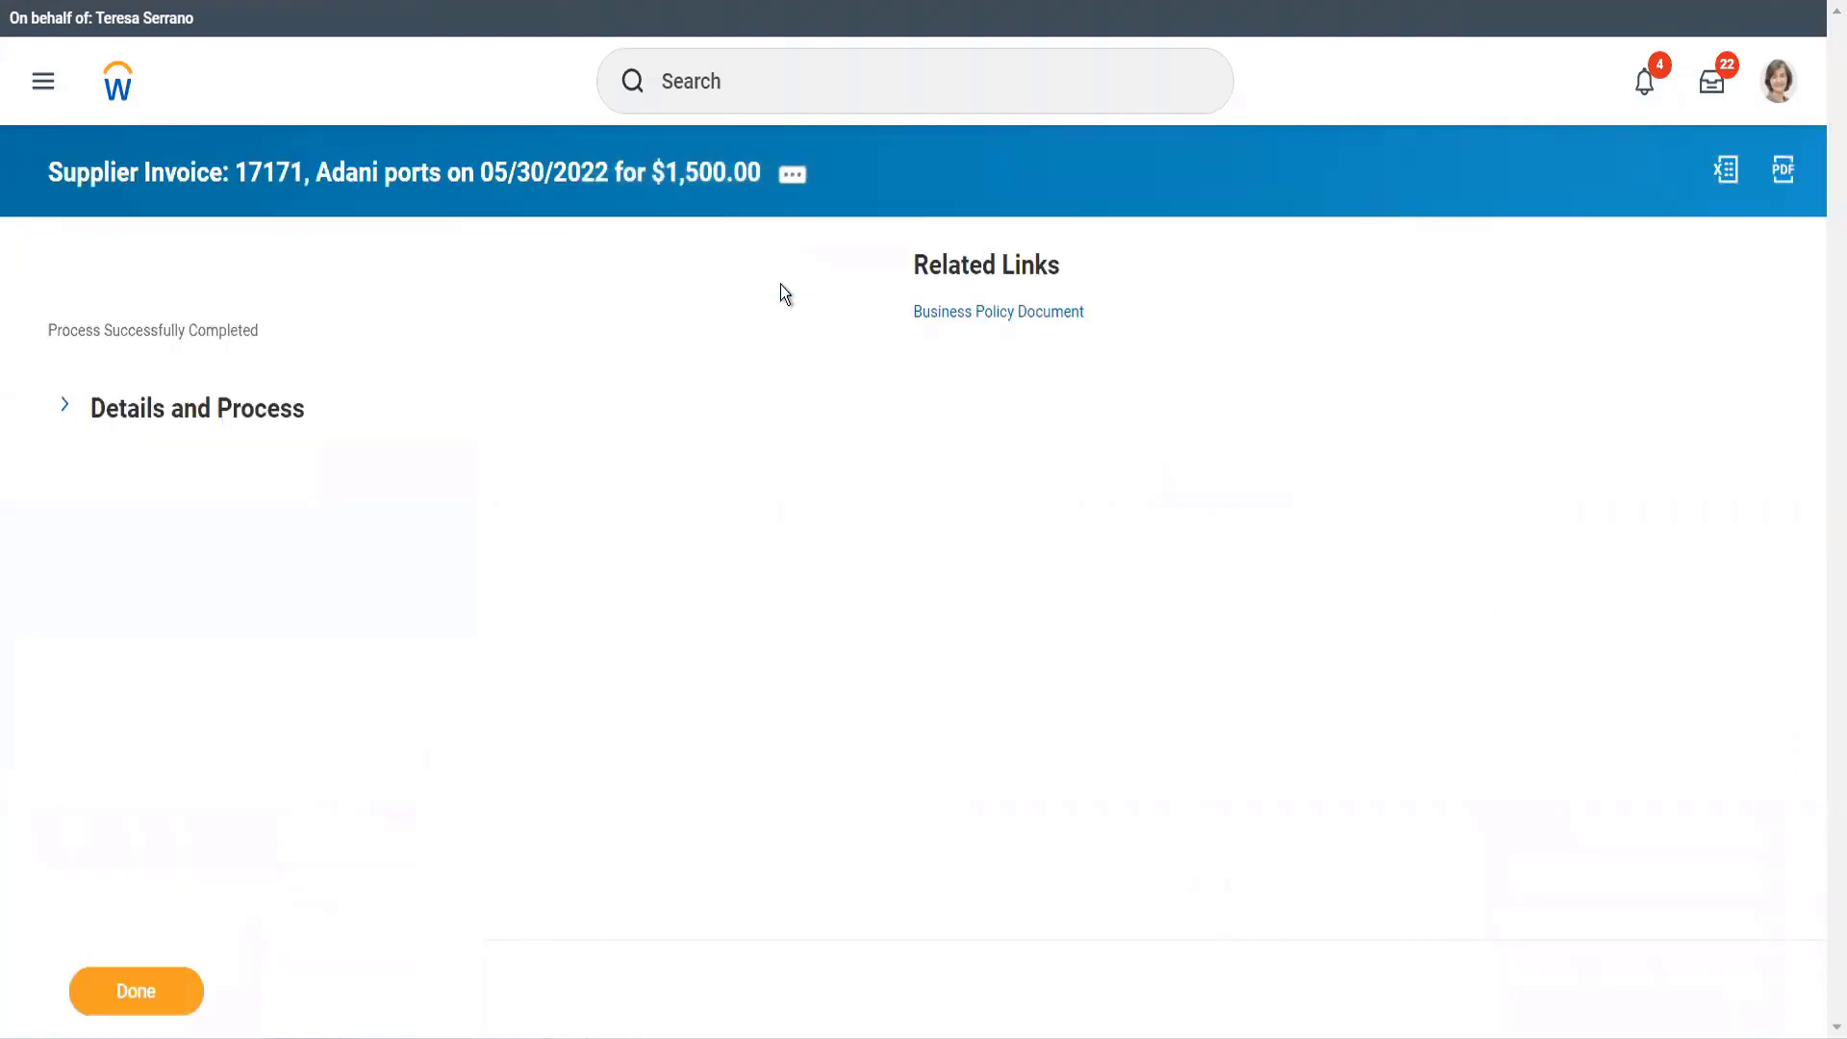
click(299, 413)
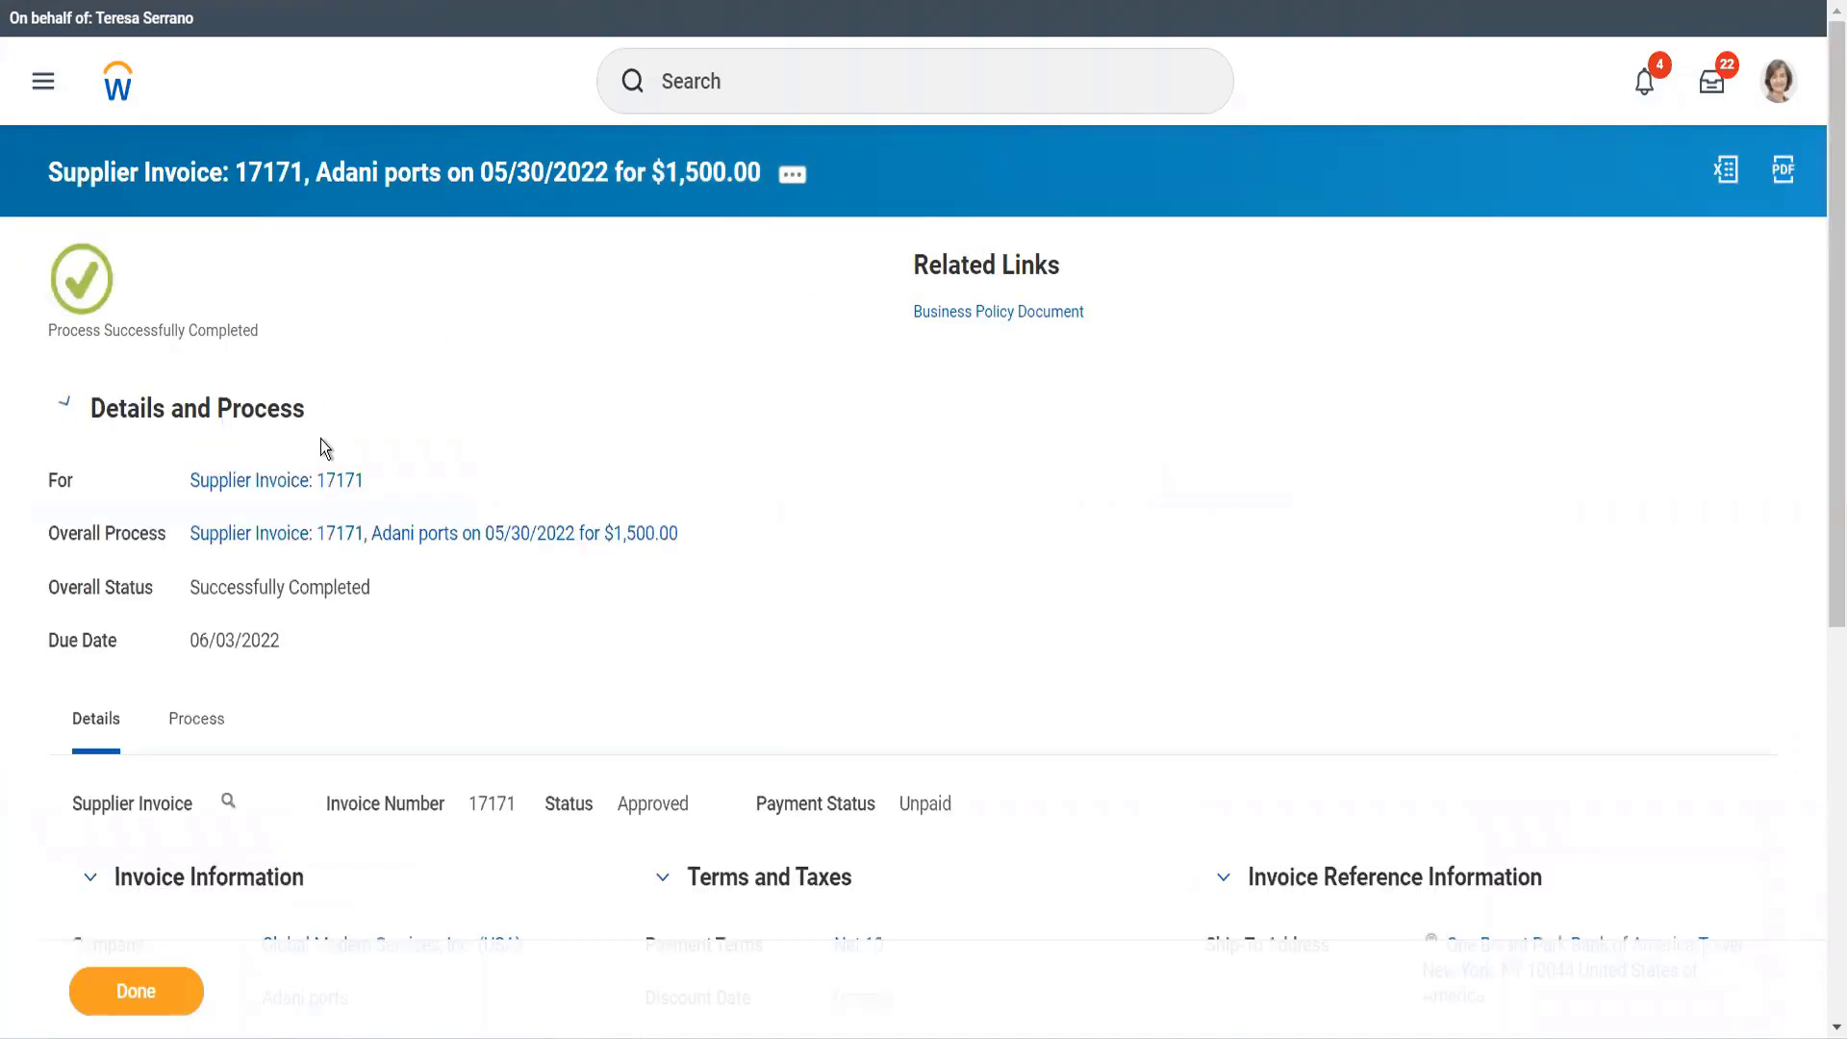
Open the approved Adani ports supplier invoice and review its header information and invoice lines
click(678, 519)
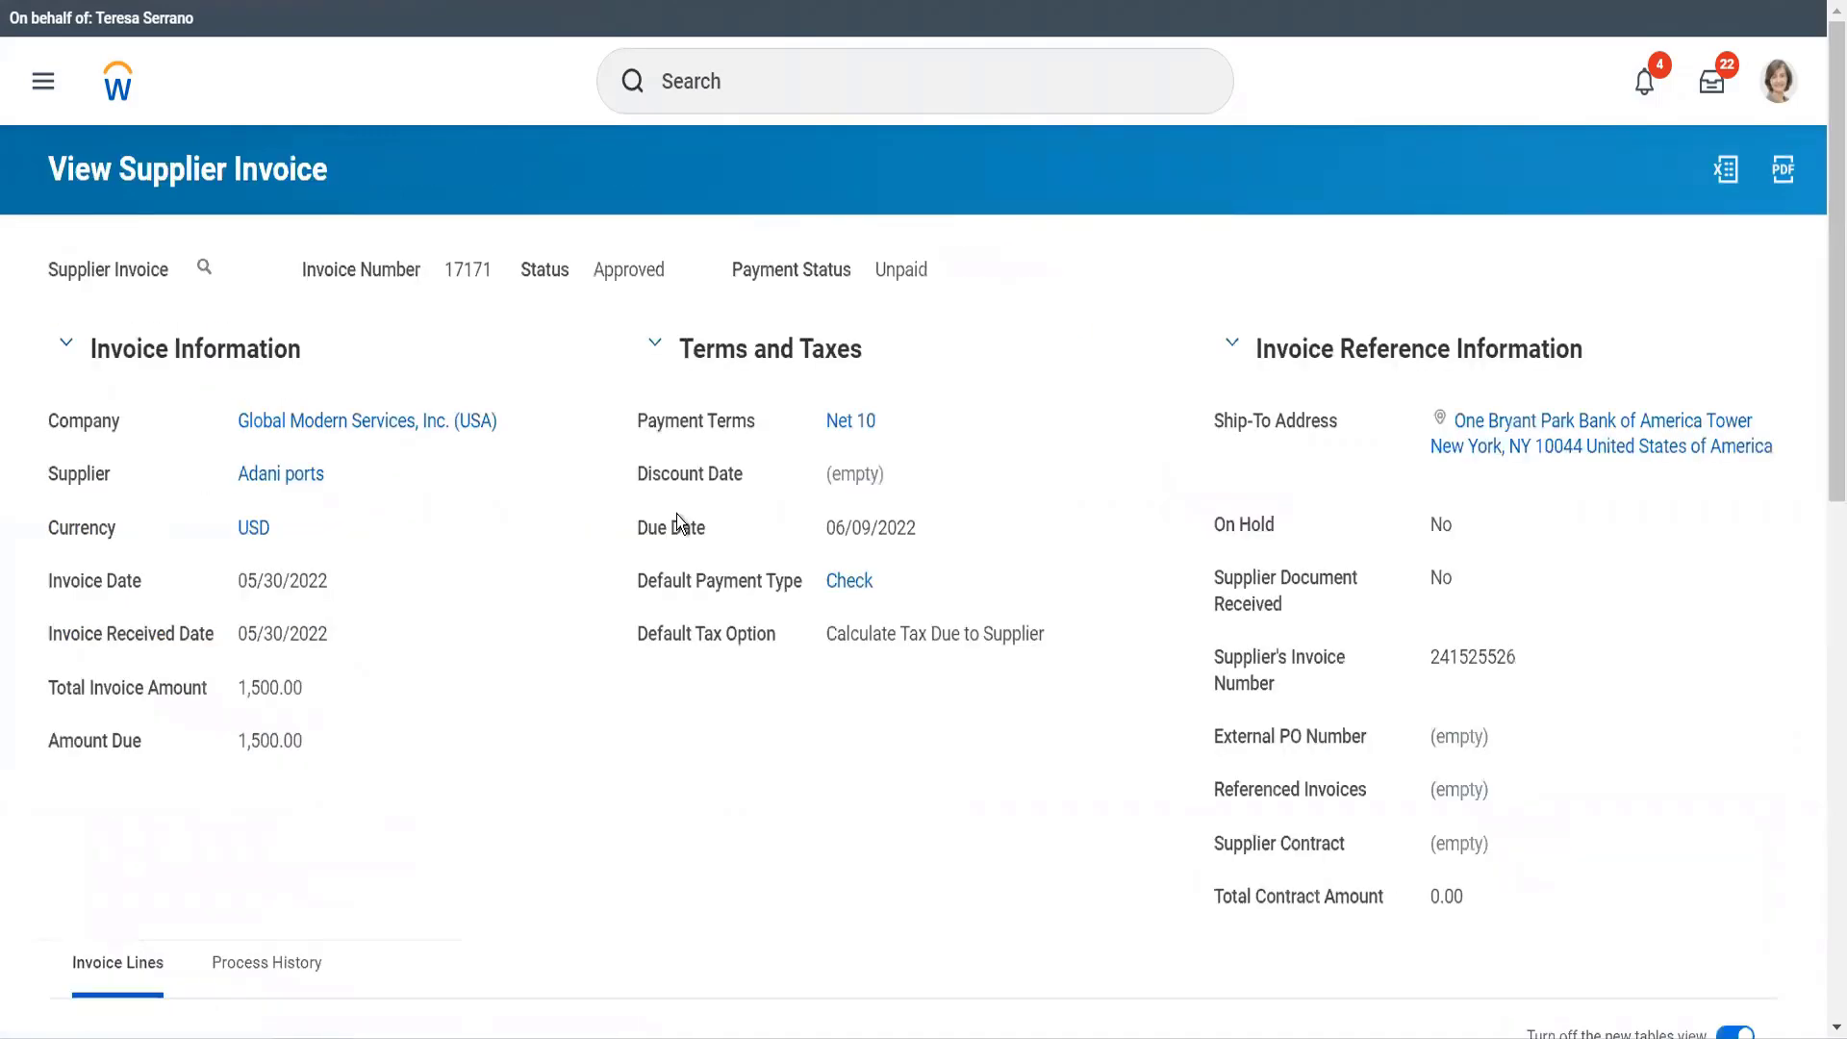
scroll(677, 514, down, 8)
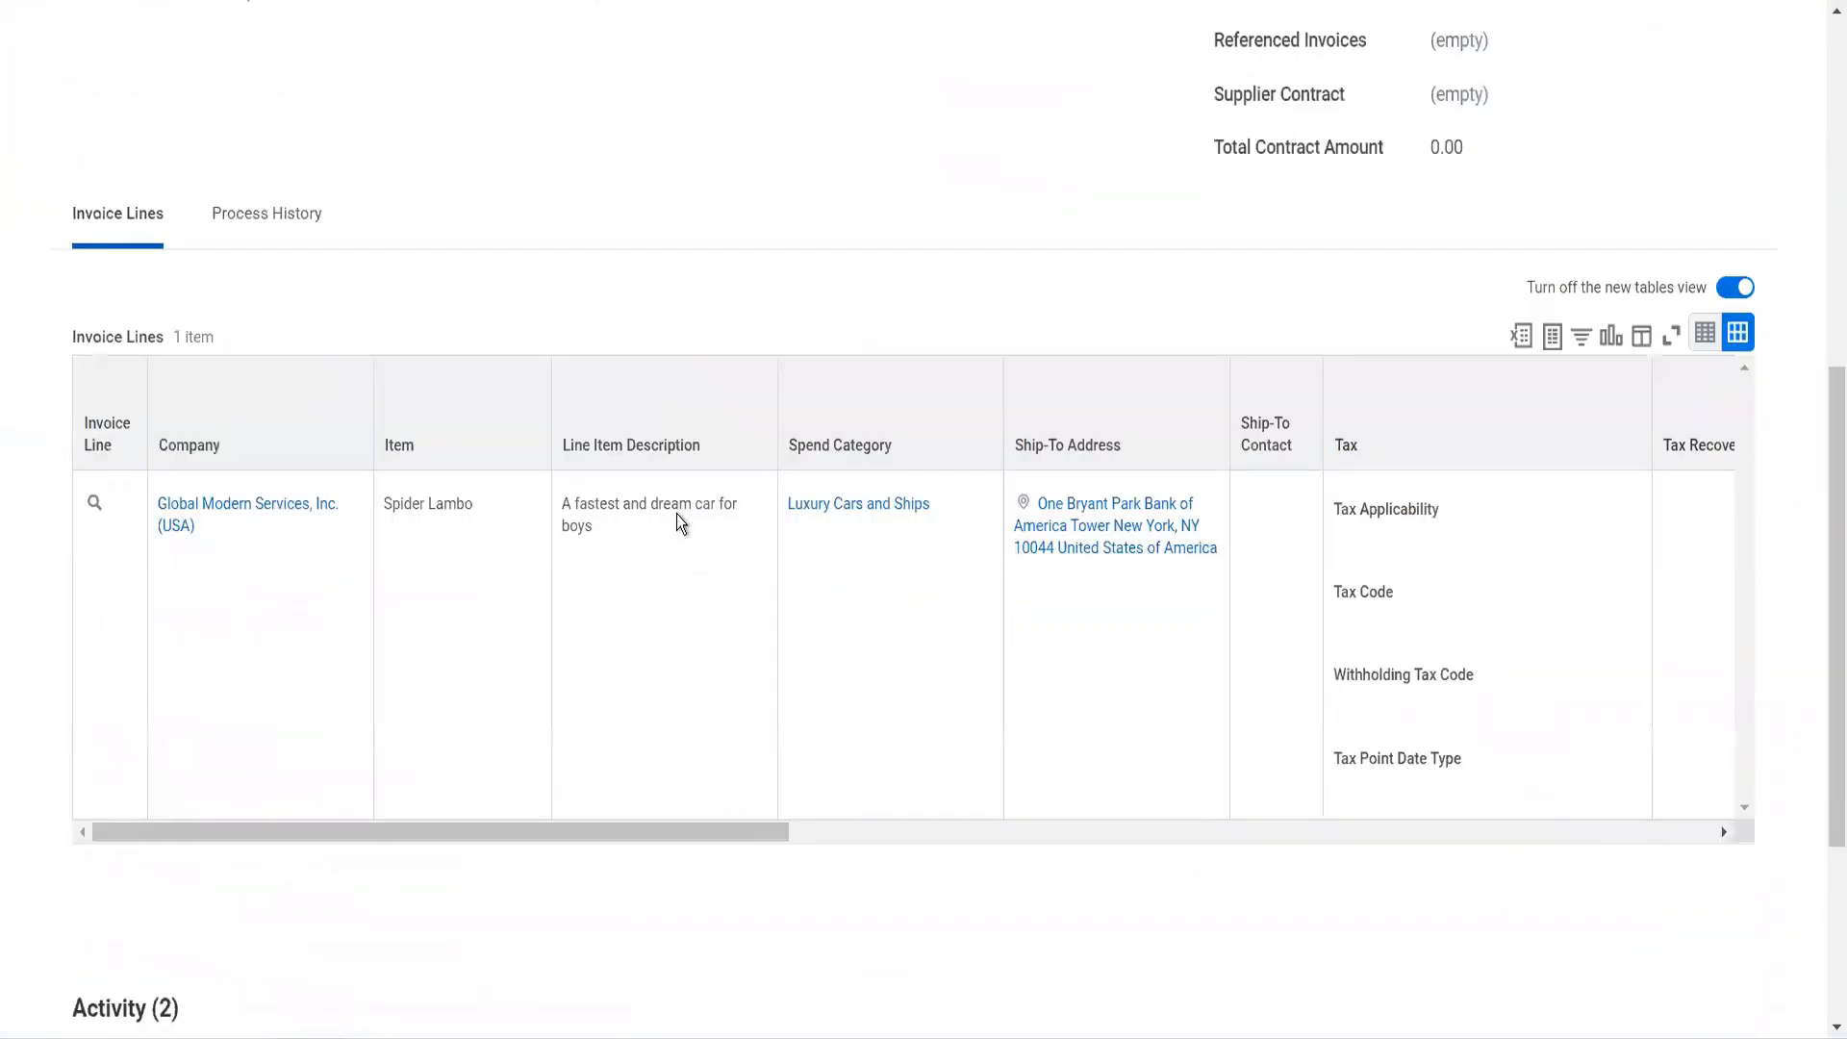
scroll(677, 513, up, 5)
scroll(424, 179, up, 3)
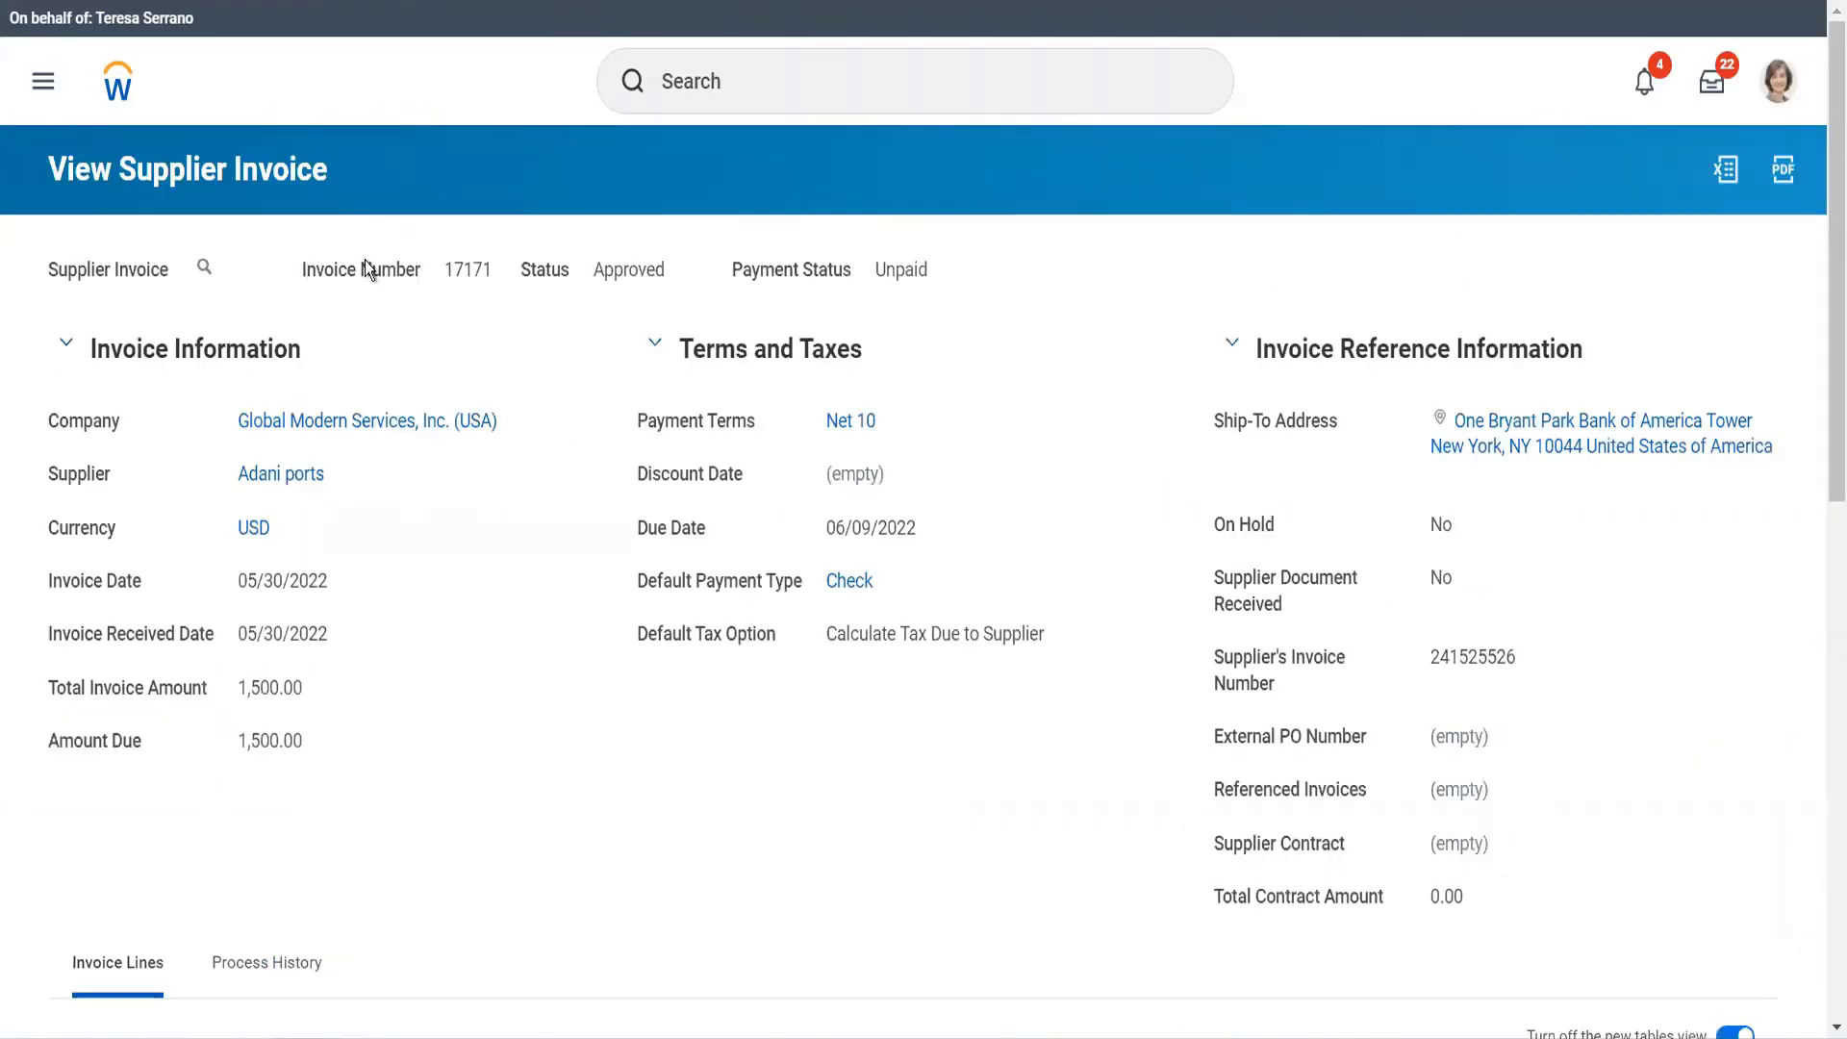
View the accounting for the supplier invoice and examine the ledger accounts in its journal lines
click(226, 269)
mouse_move(355, 377)
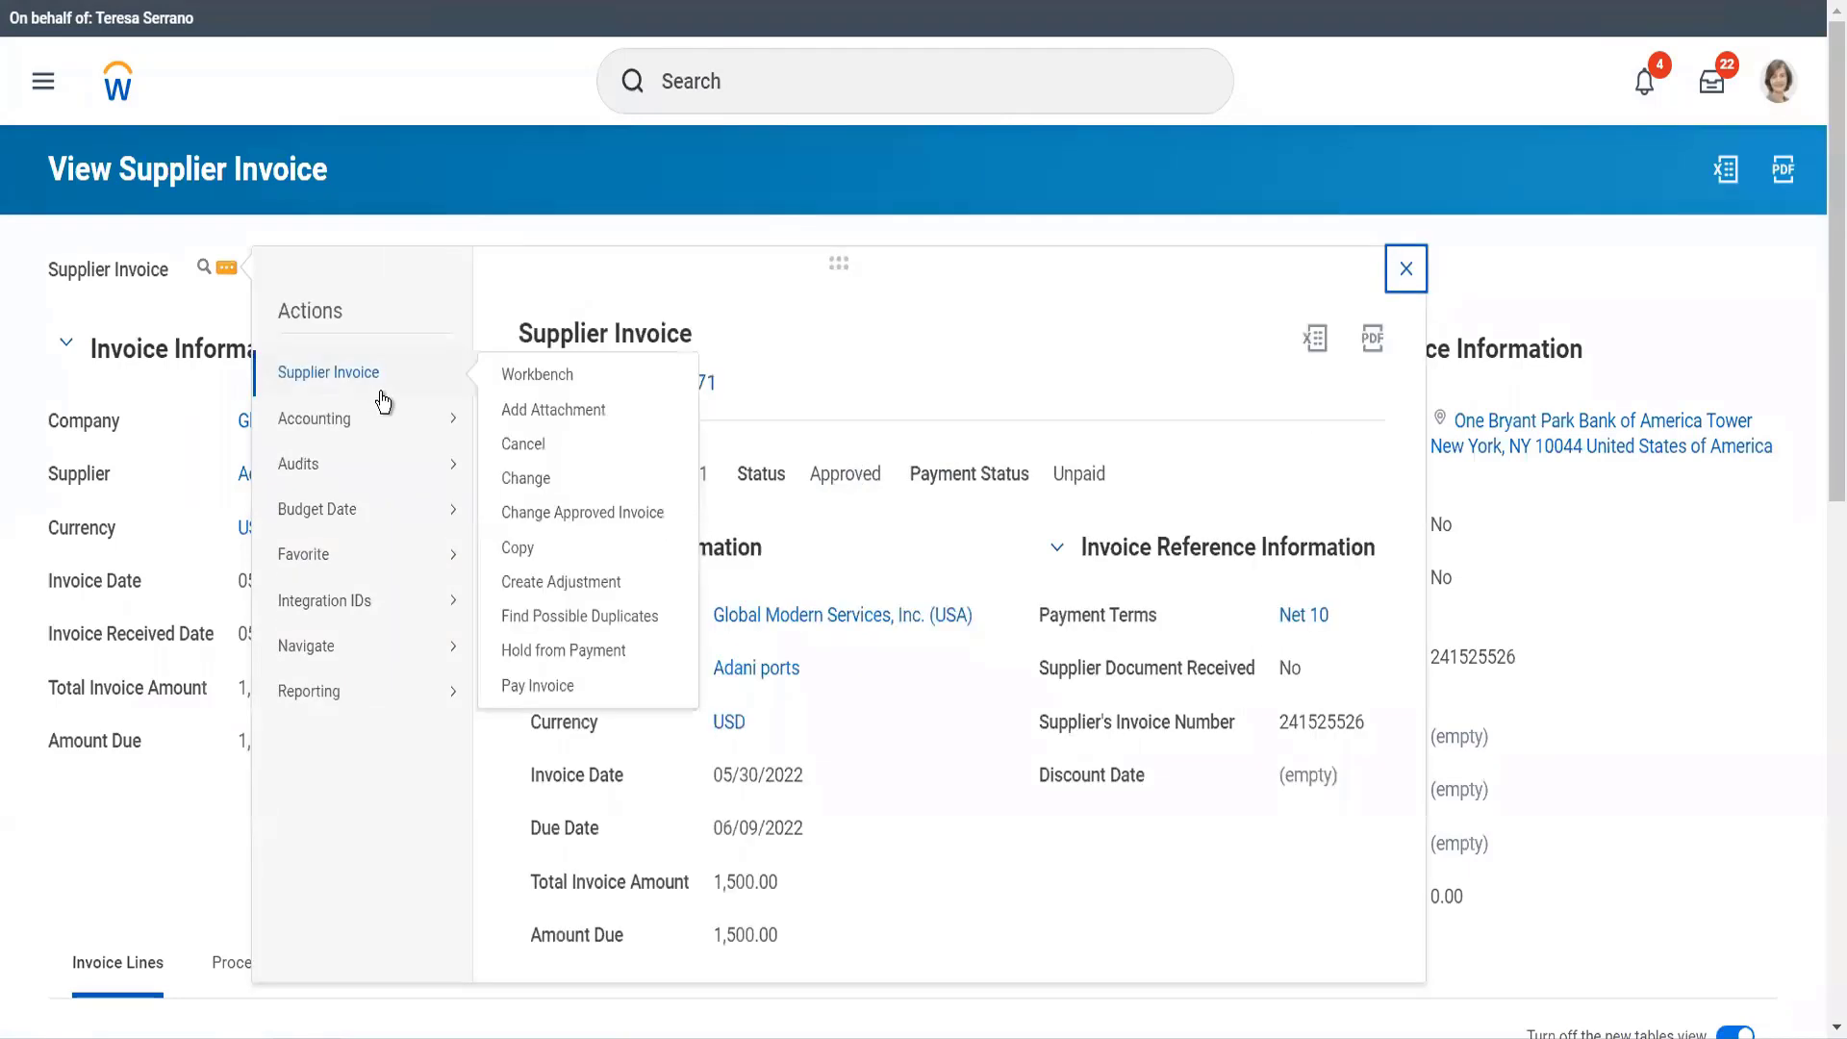
mouse_move(454, 423)
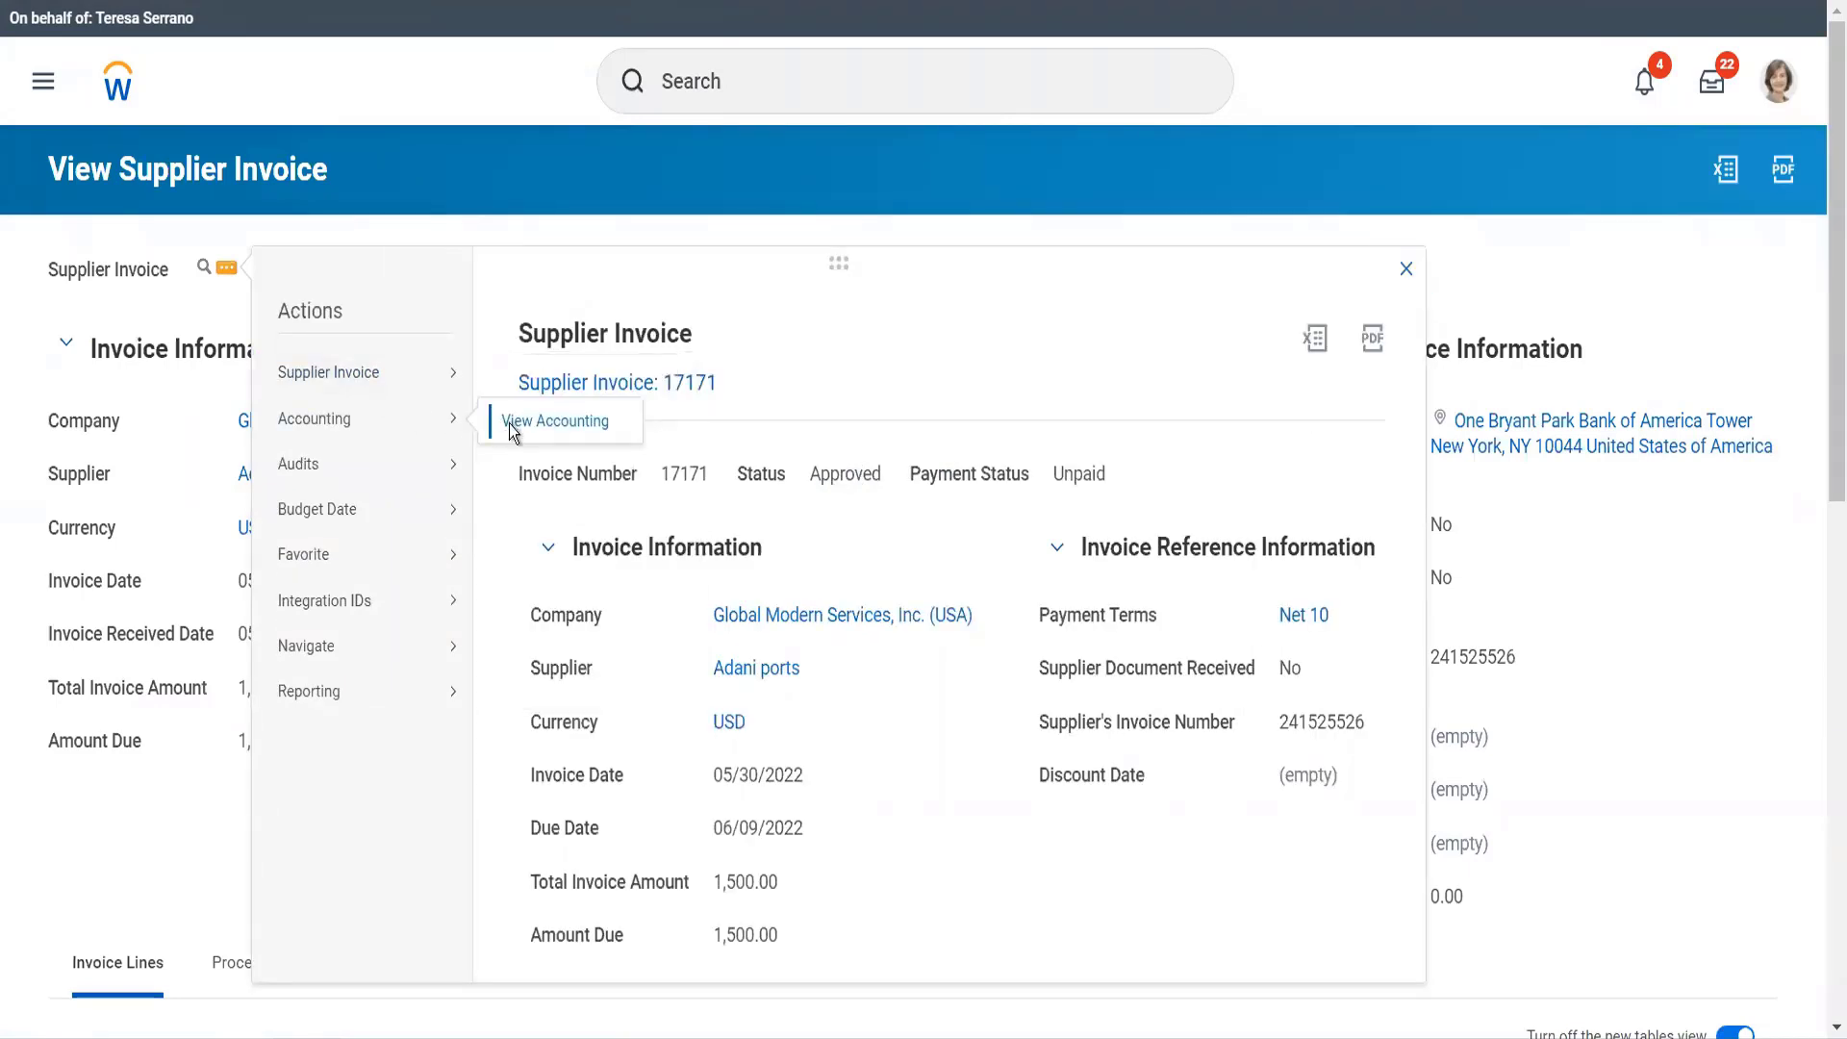
click(512, 428)
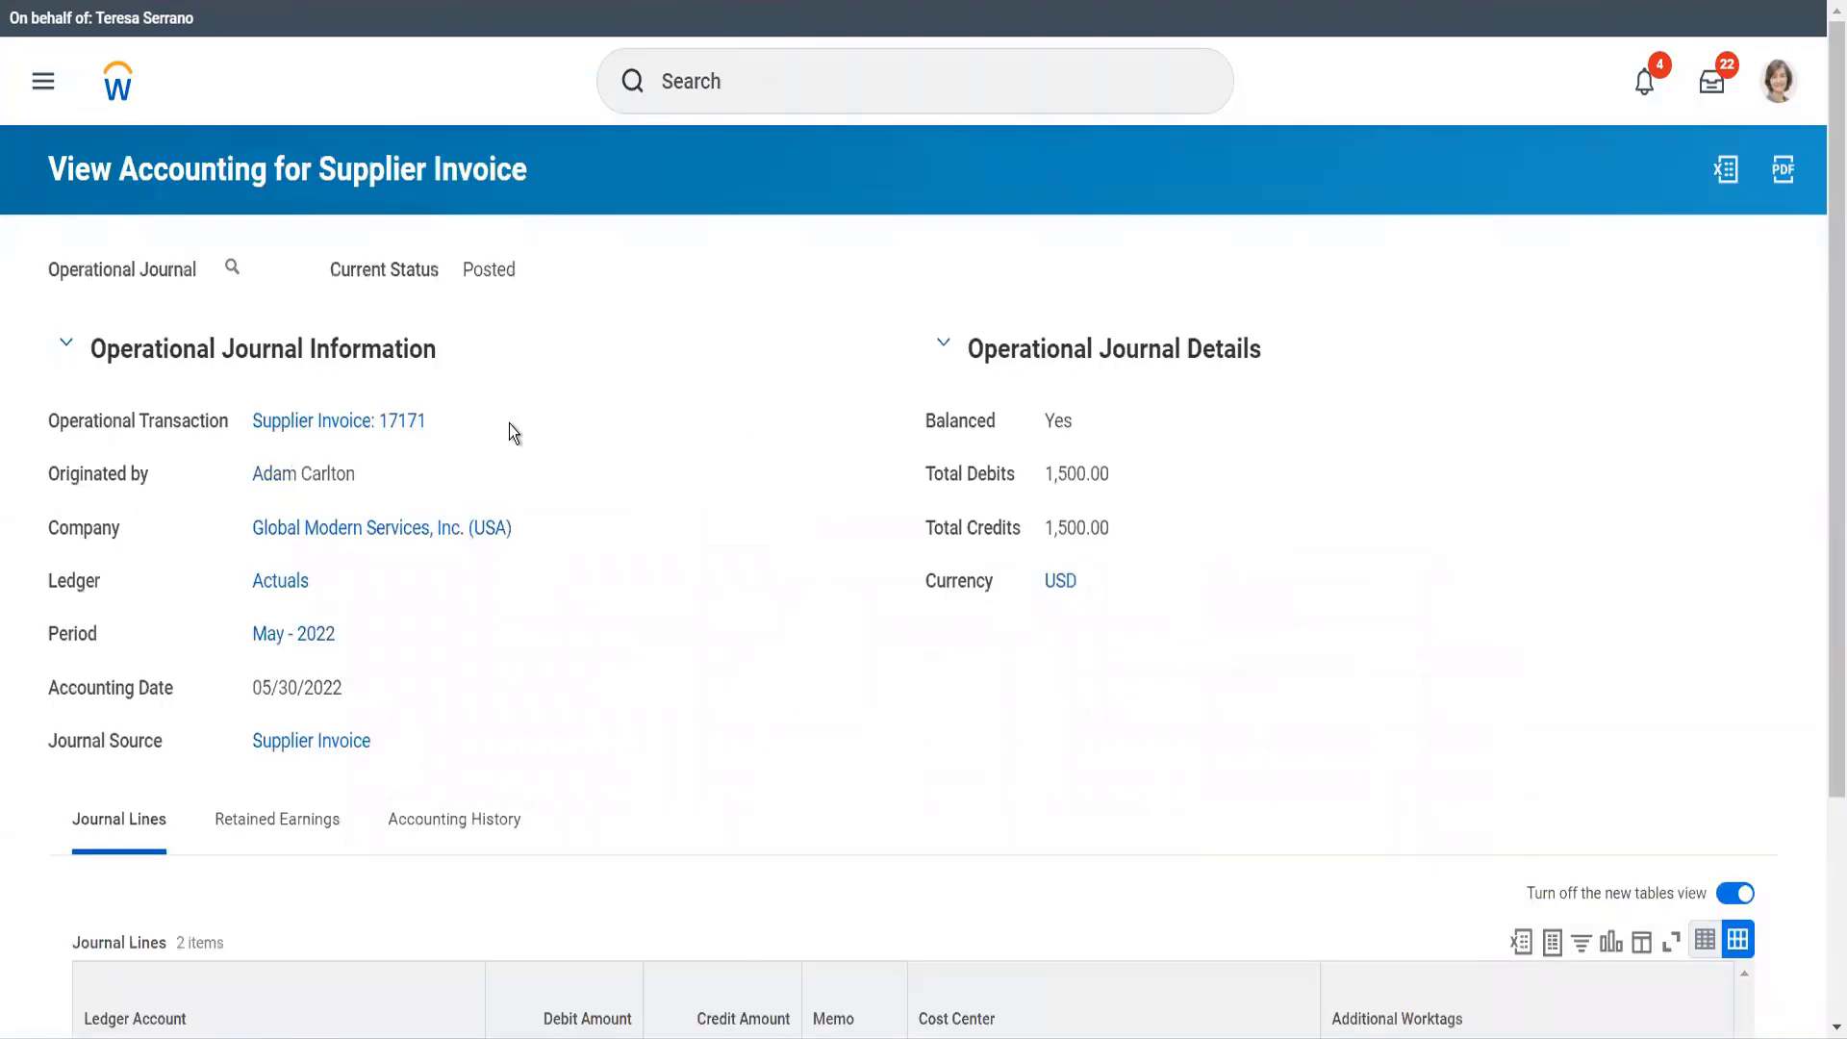
scroll(512, 431, down, 3)
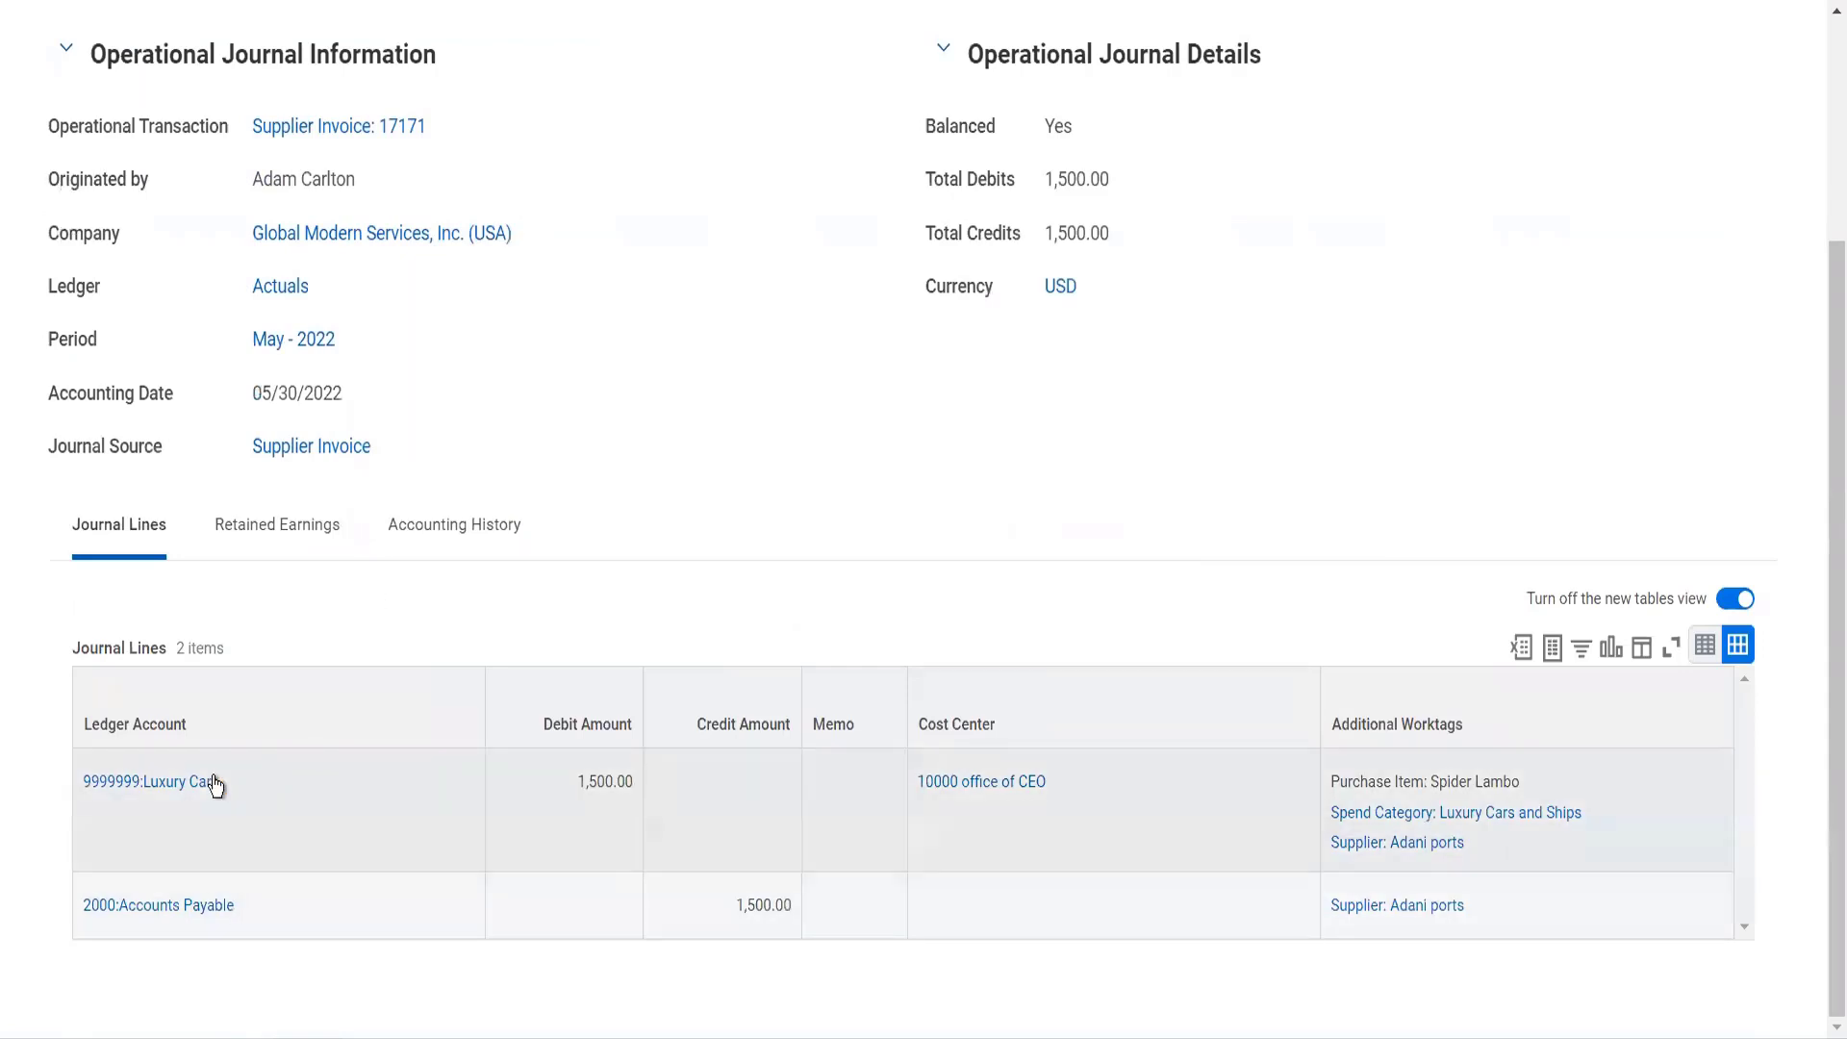
mouse_move(210, 786)
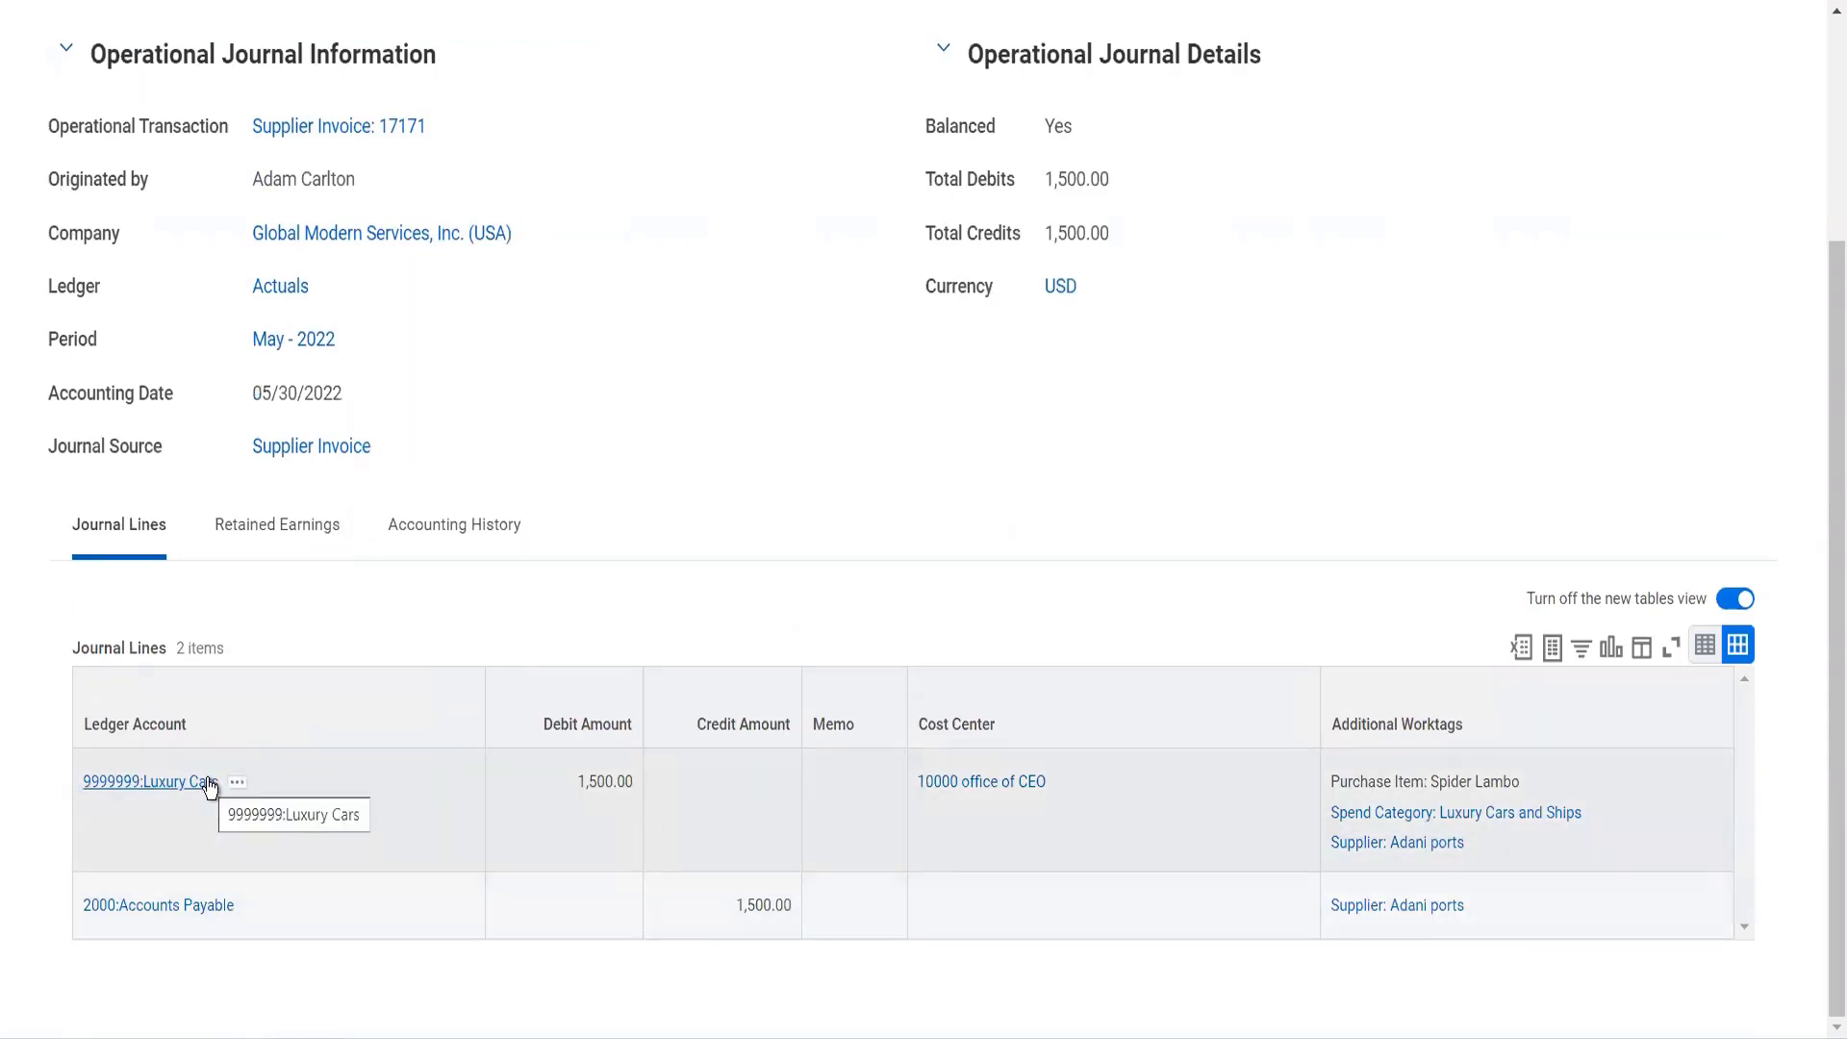
scroll(346, 548, up, 2)
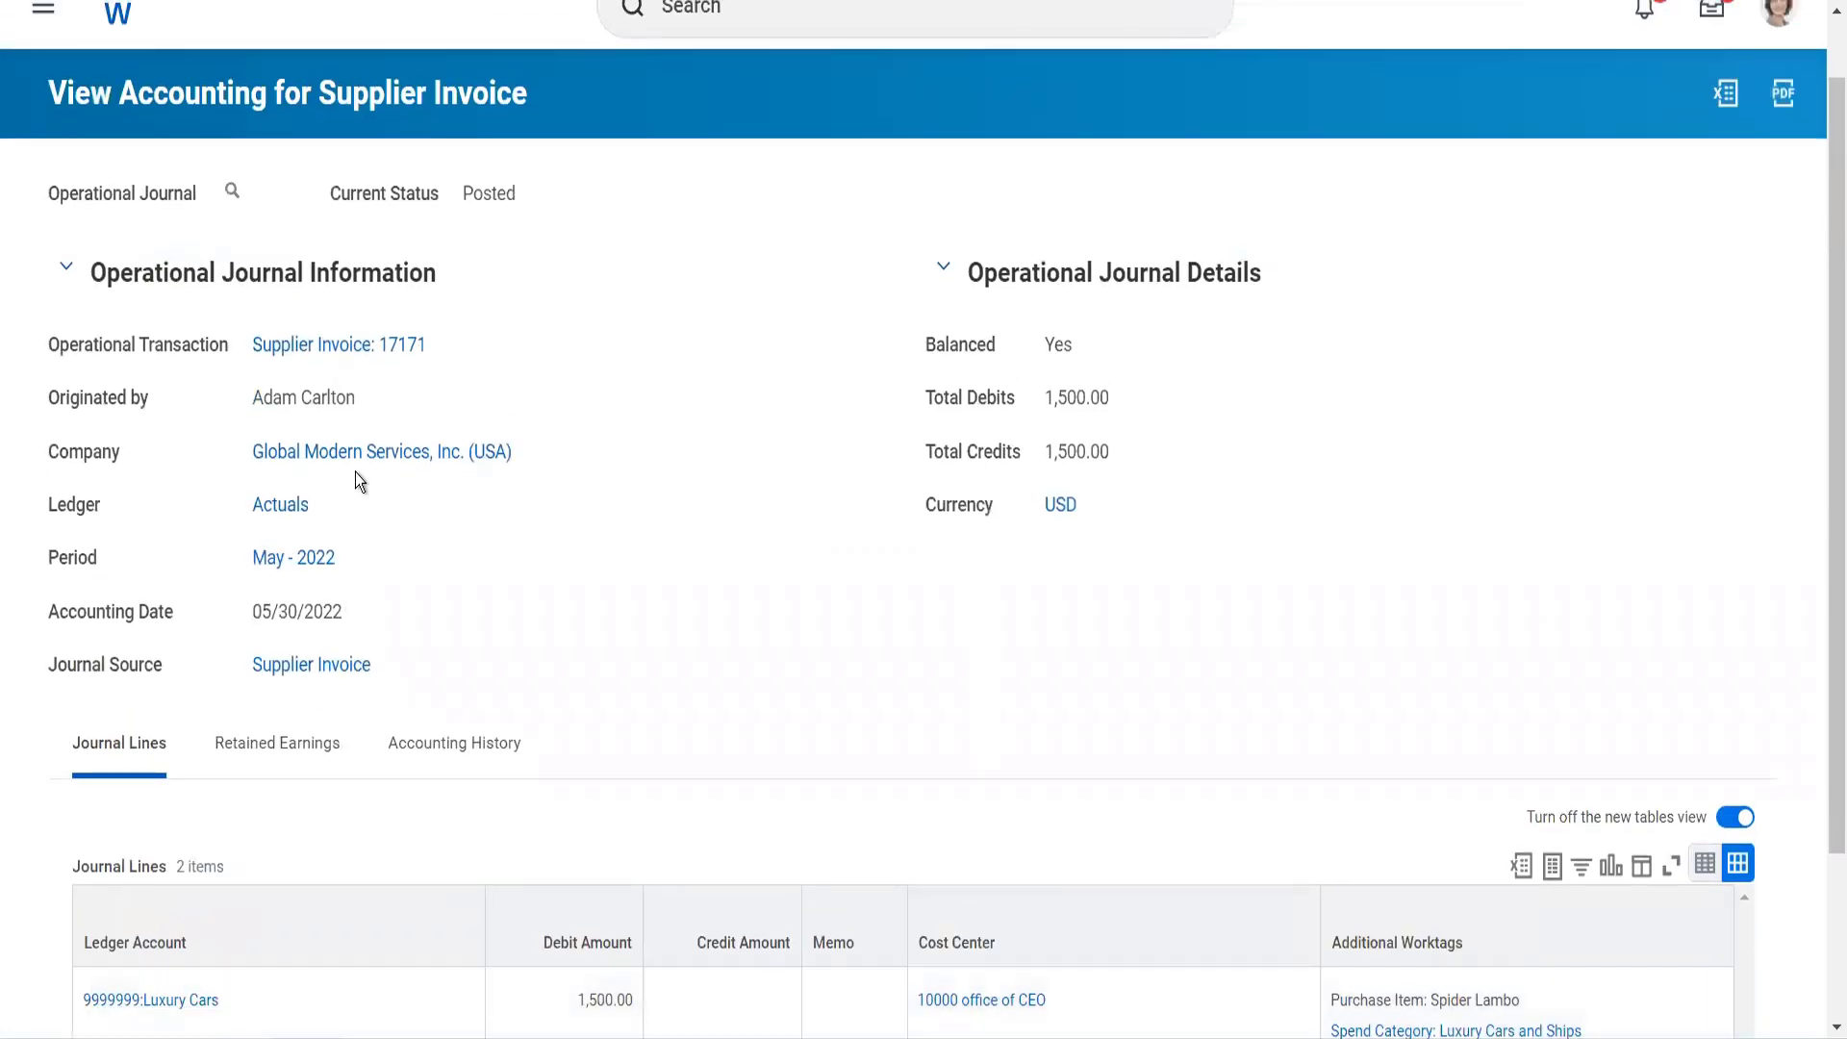
Go back to the supplier invoice, open the Adani ports supplier record and review its recent invoices under Invoices and Payments
click(344, 358)
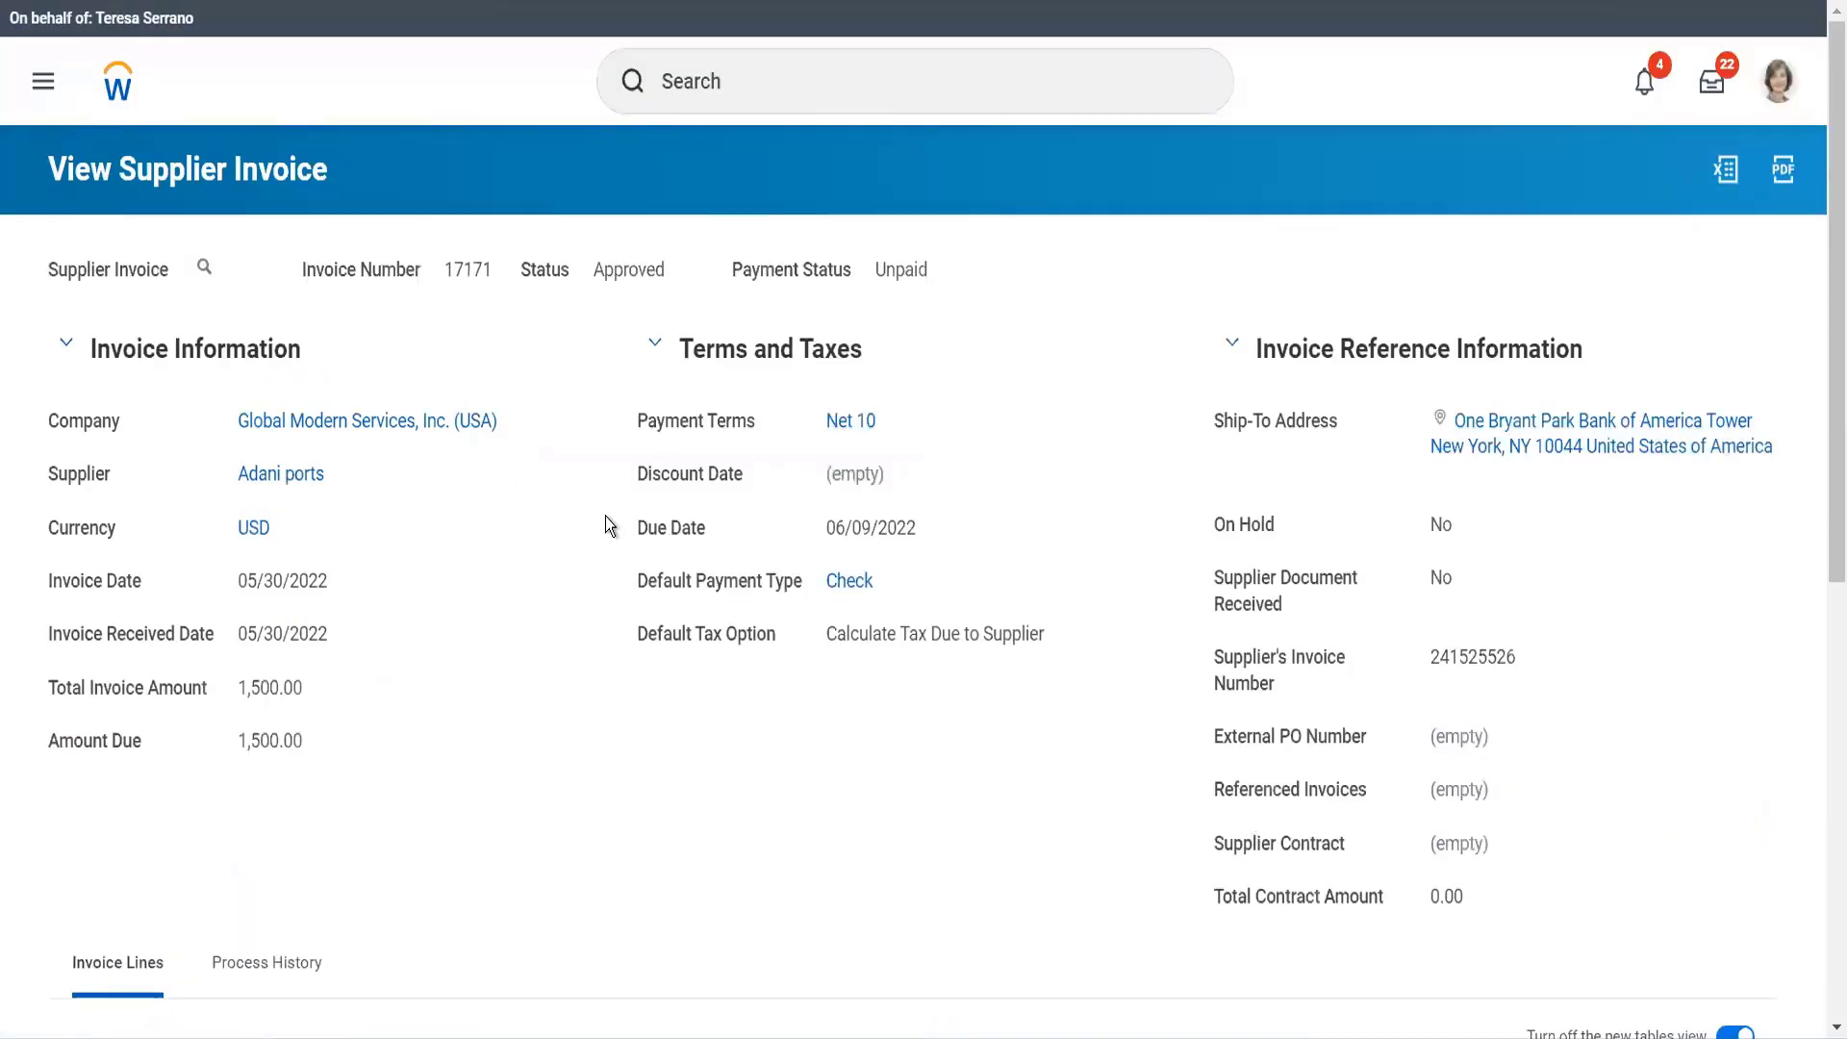
click(301, 479)
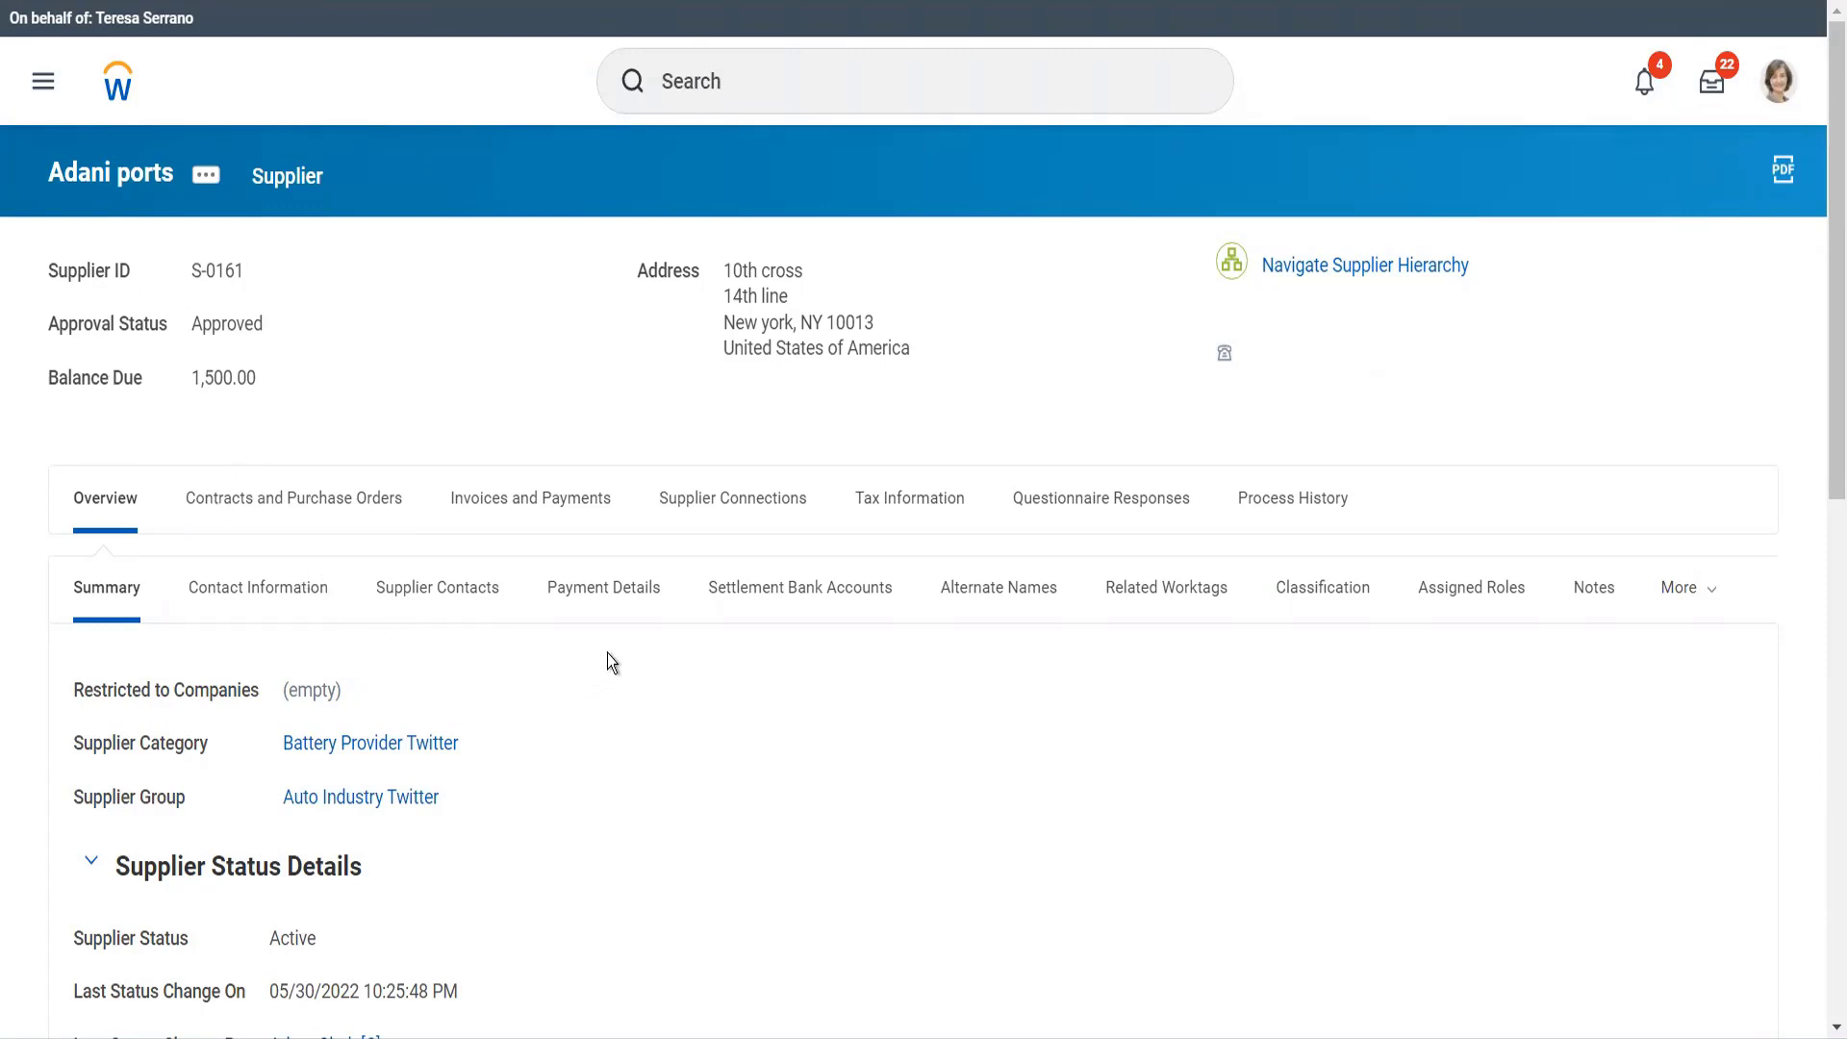
click(550, 514)
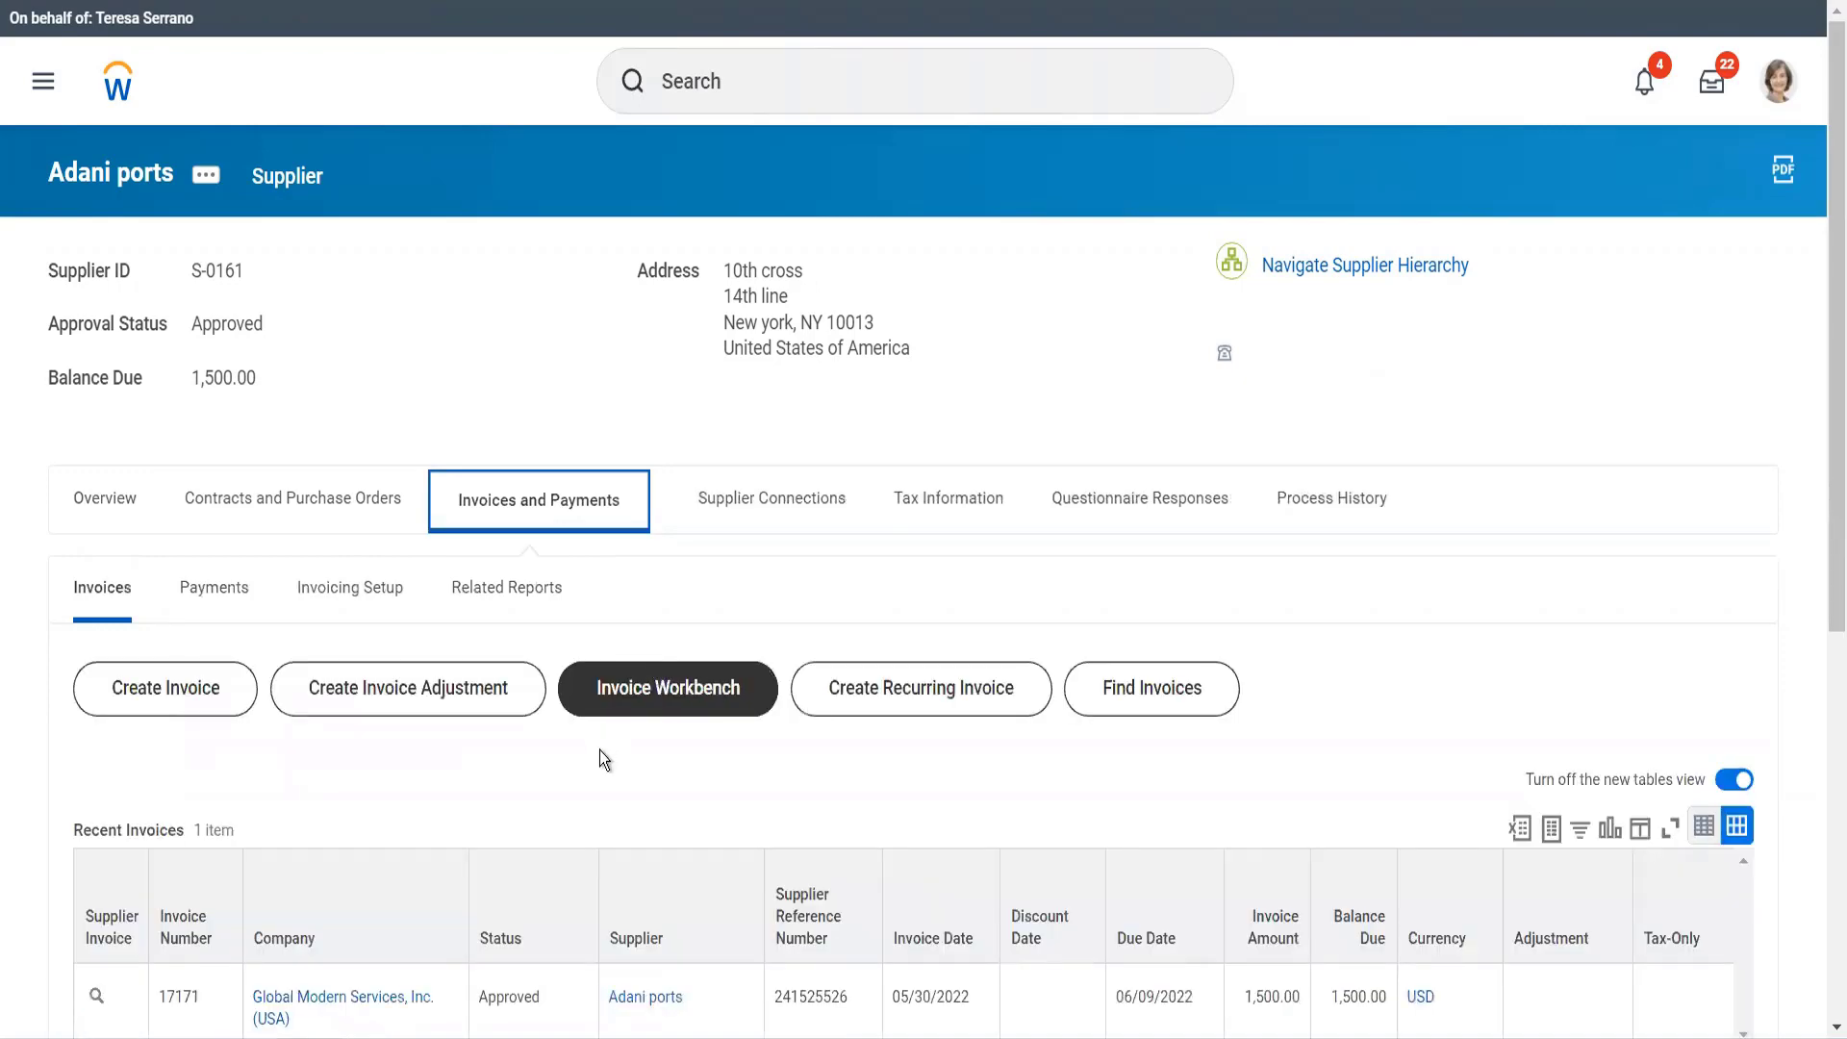
scroll(599, 750, down, 3)
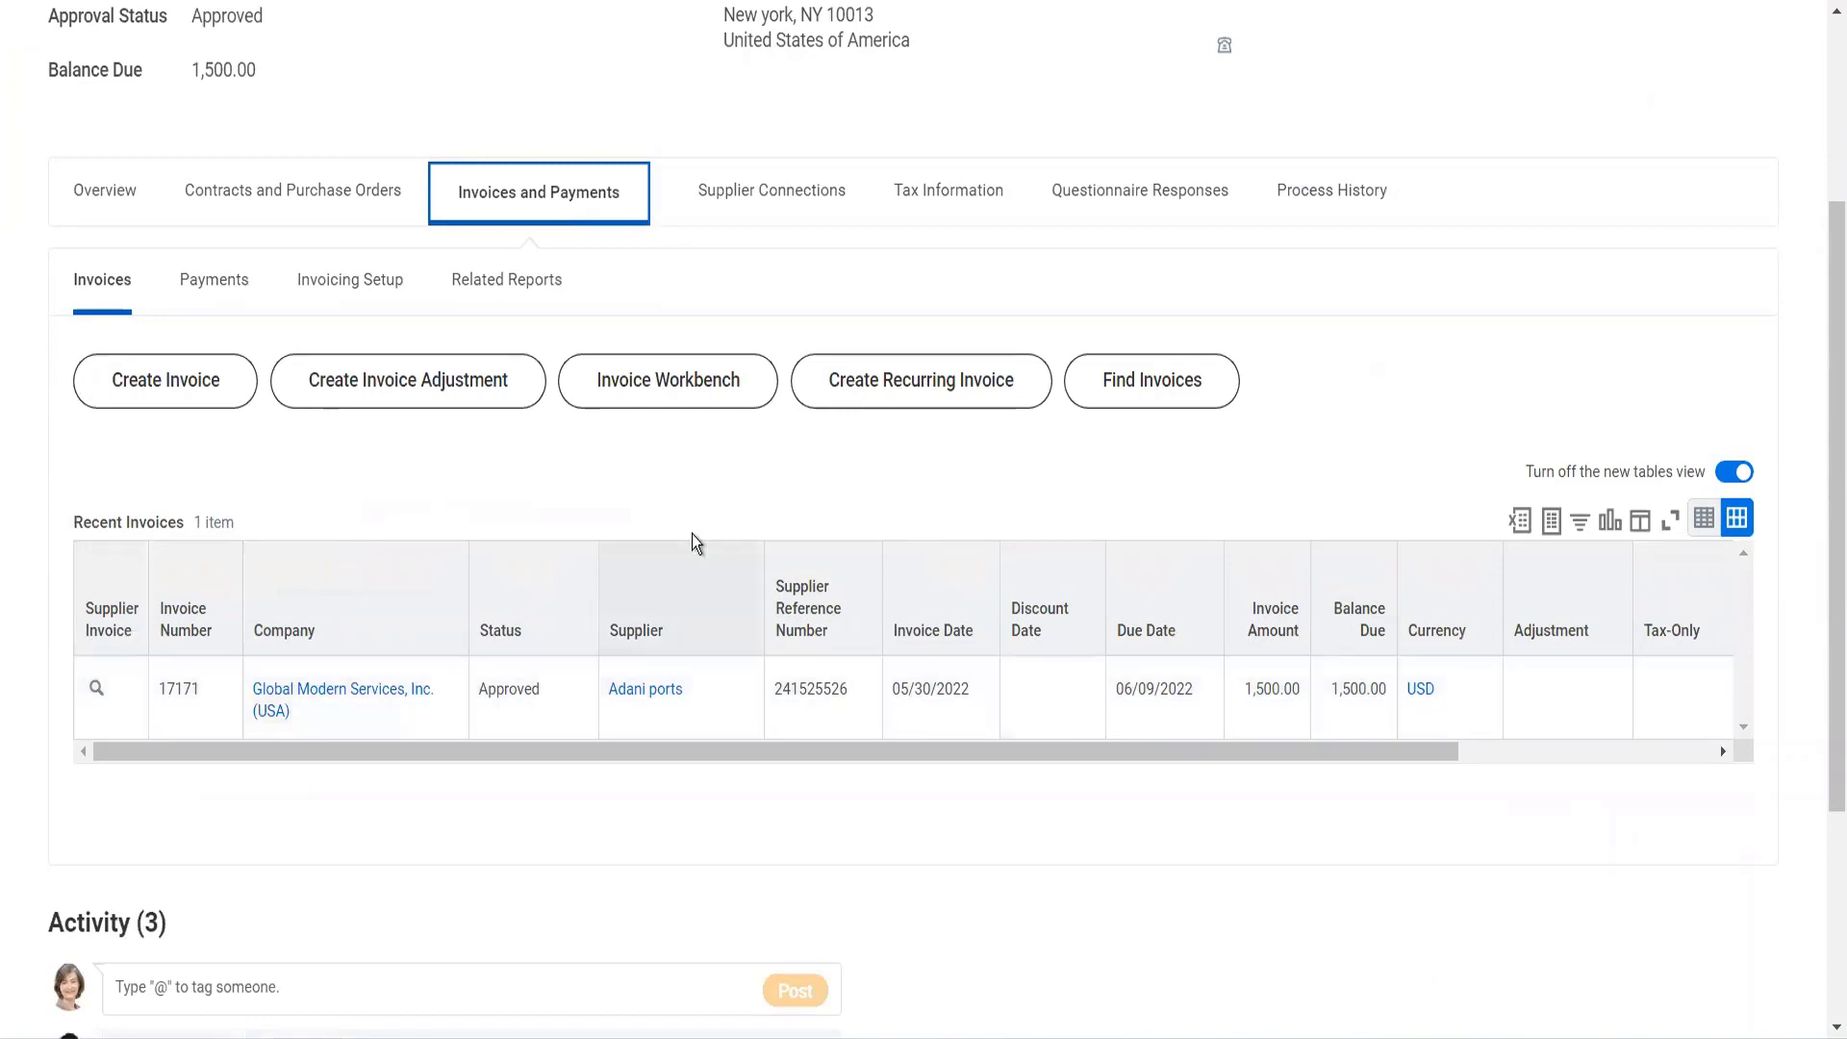
scroll(694, 541, up, 2)
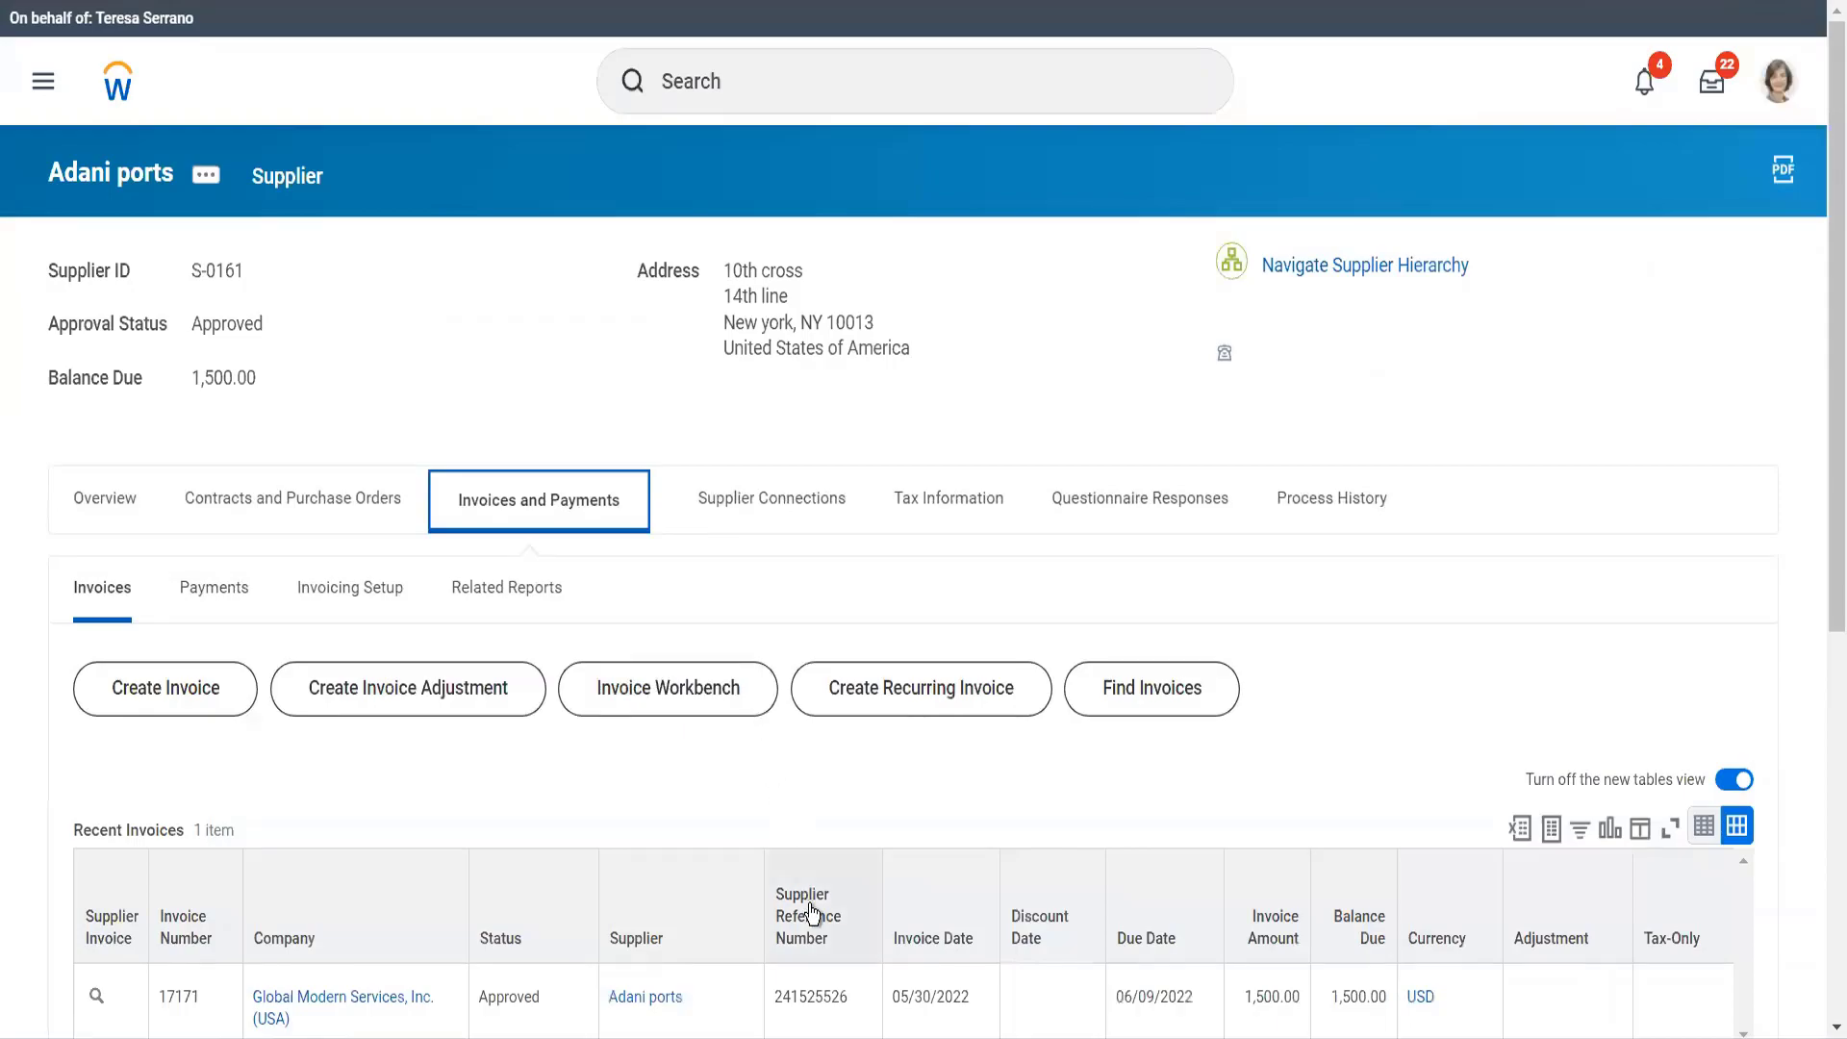
scroll(813, 914, down, 1)
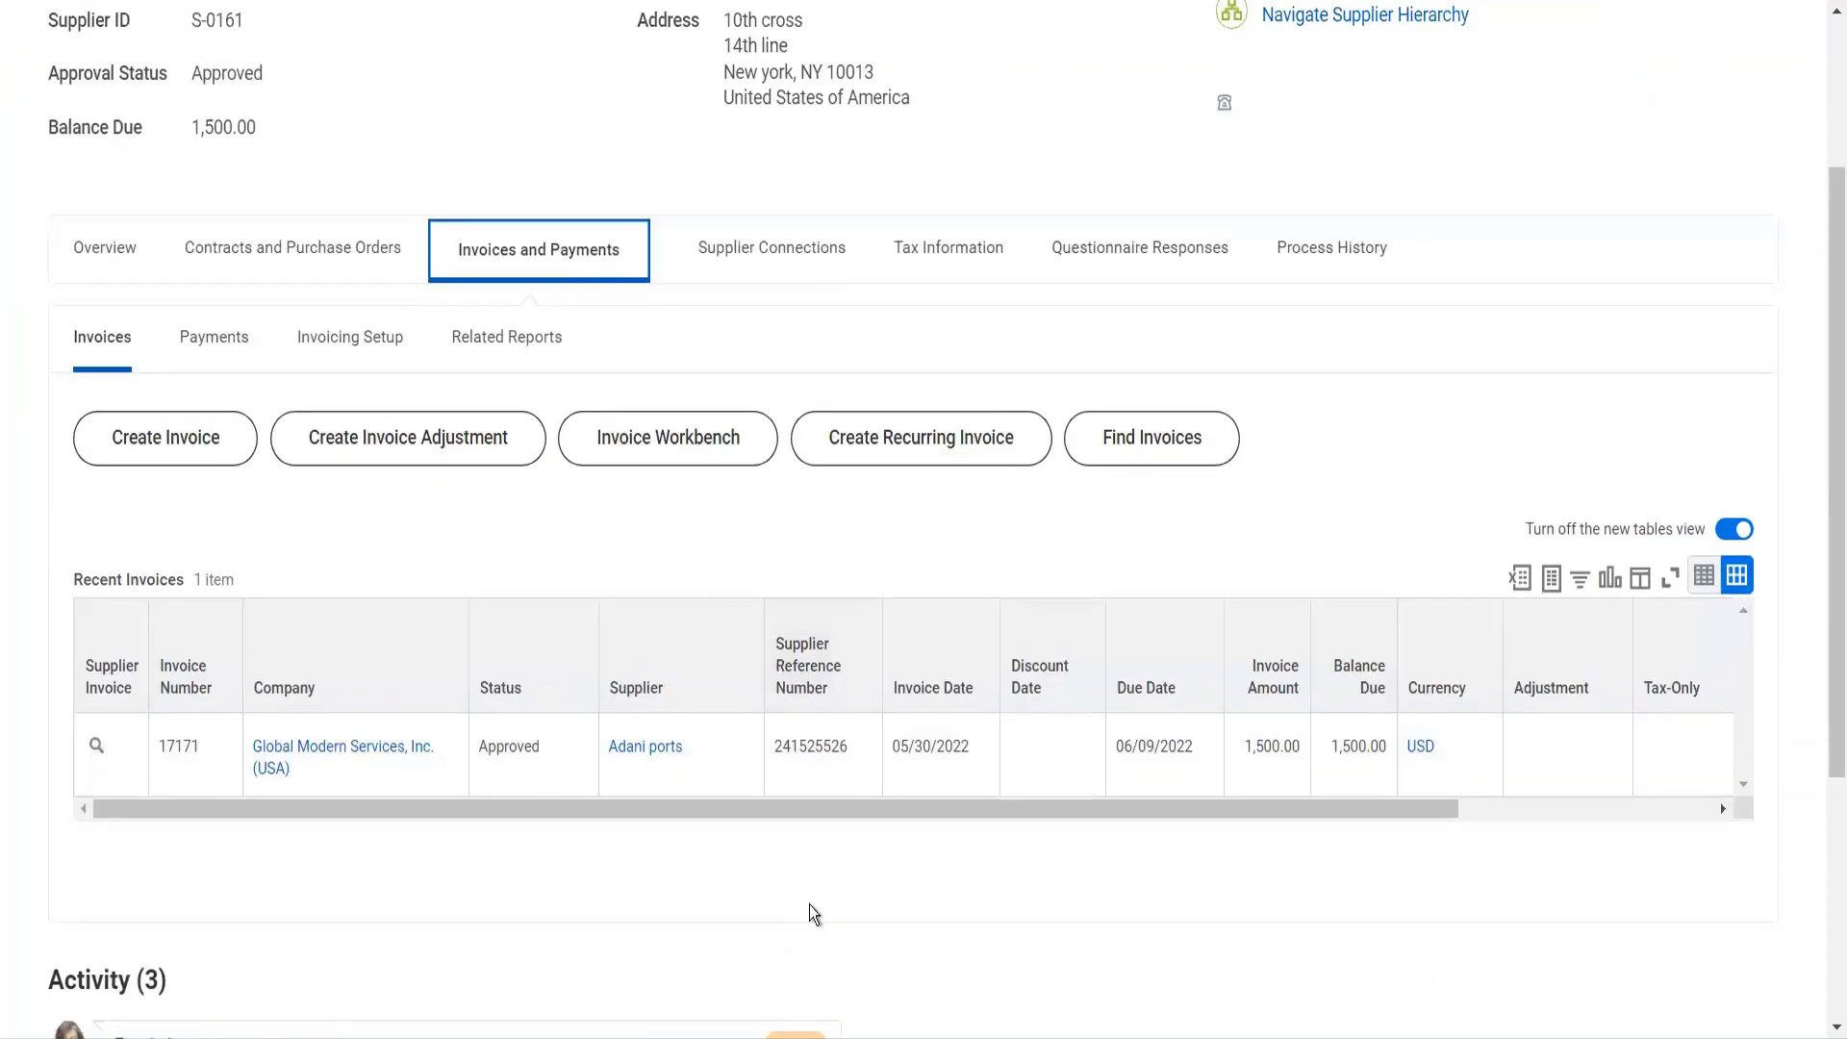
scroll(810, 905, up, 3)
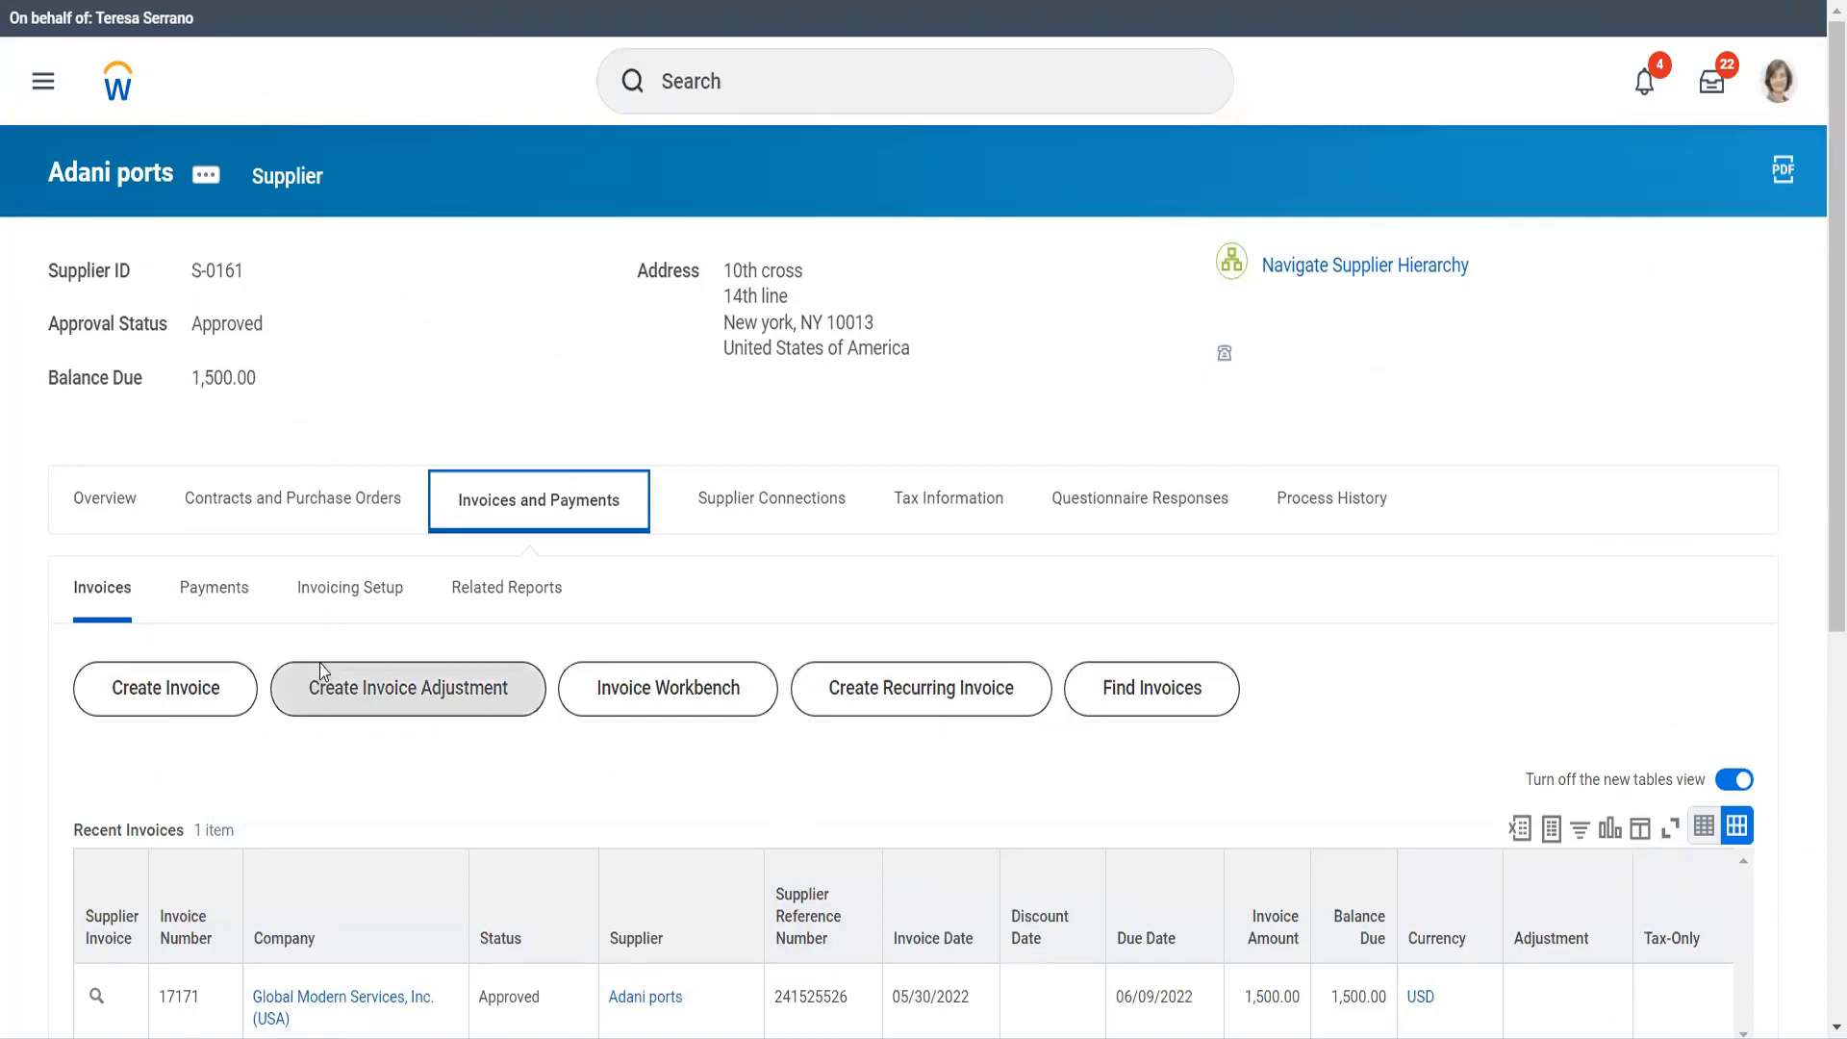
scroll(322, 672, down, 5)
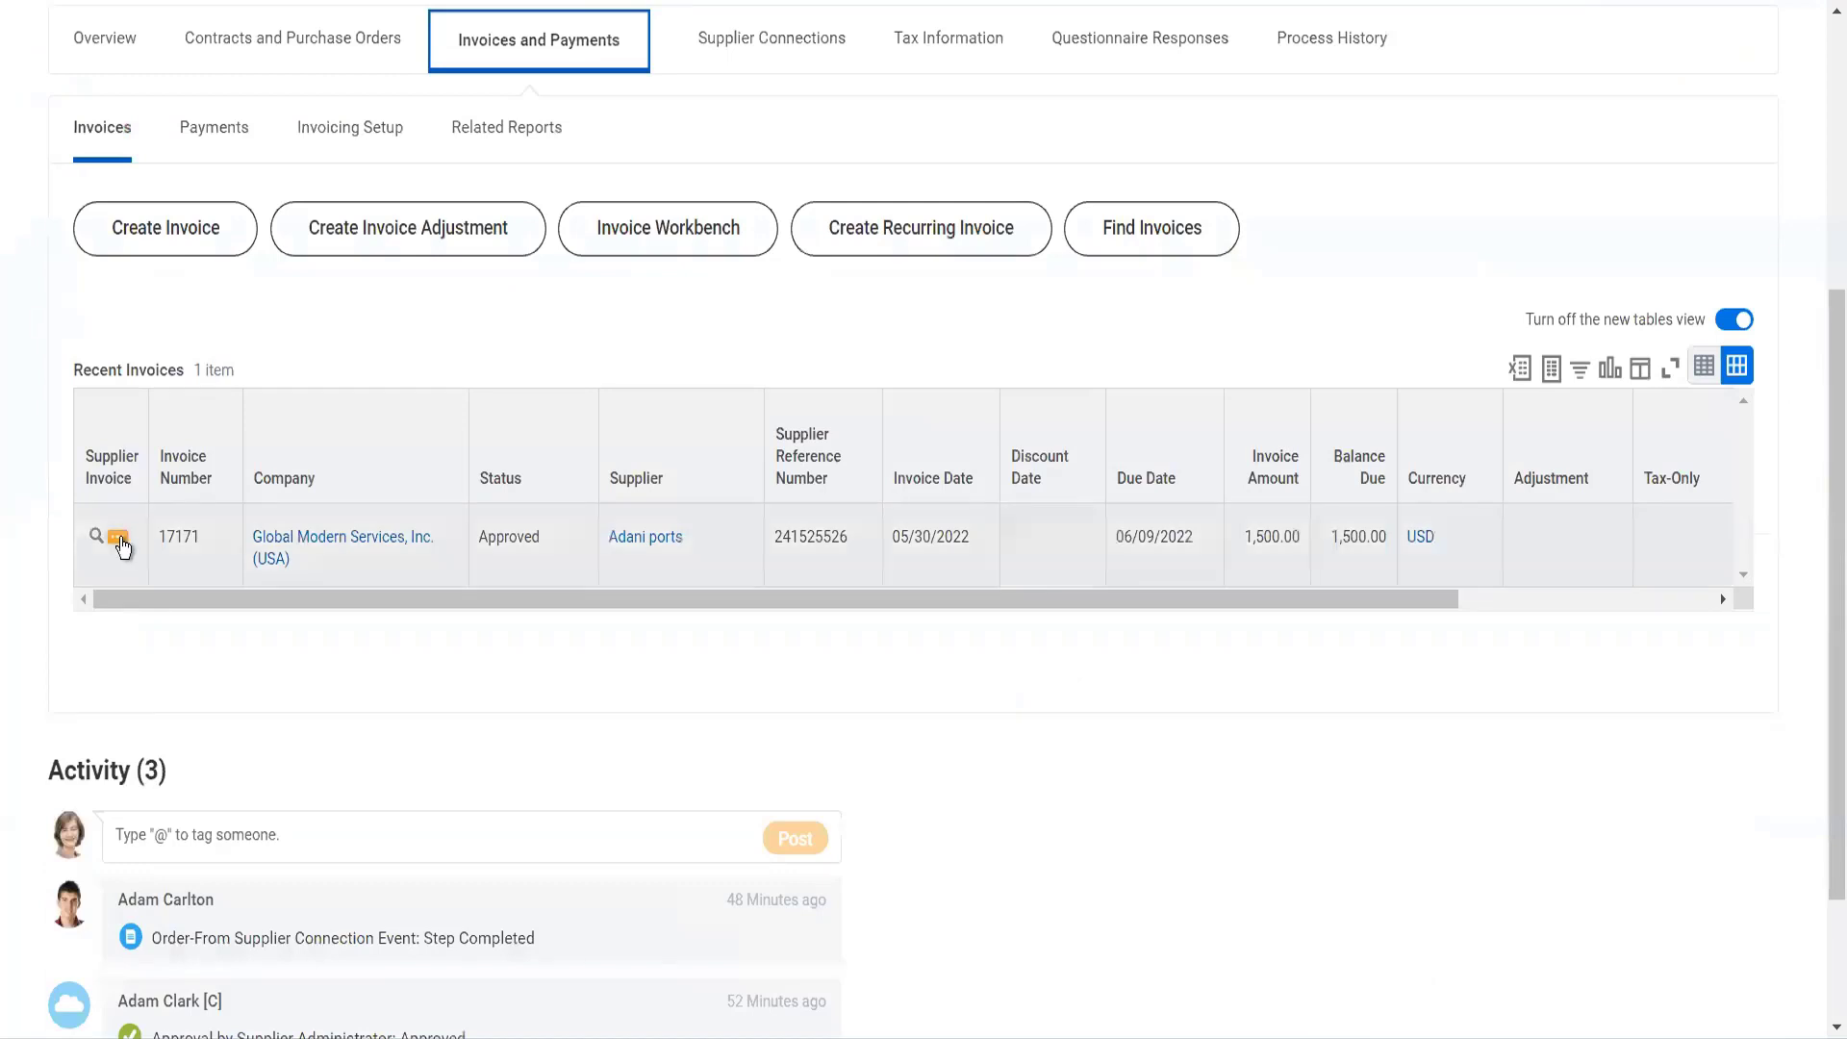
Start Pay Invoice for the approved Adani ports invoice, review the document and confirm the payment
click(119, 540)
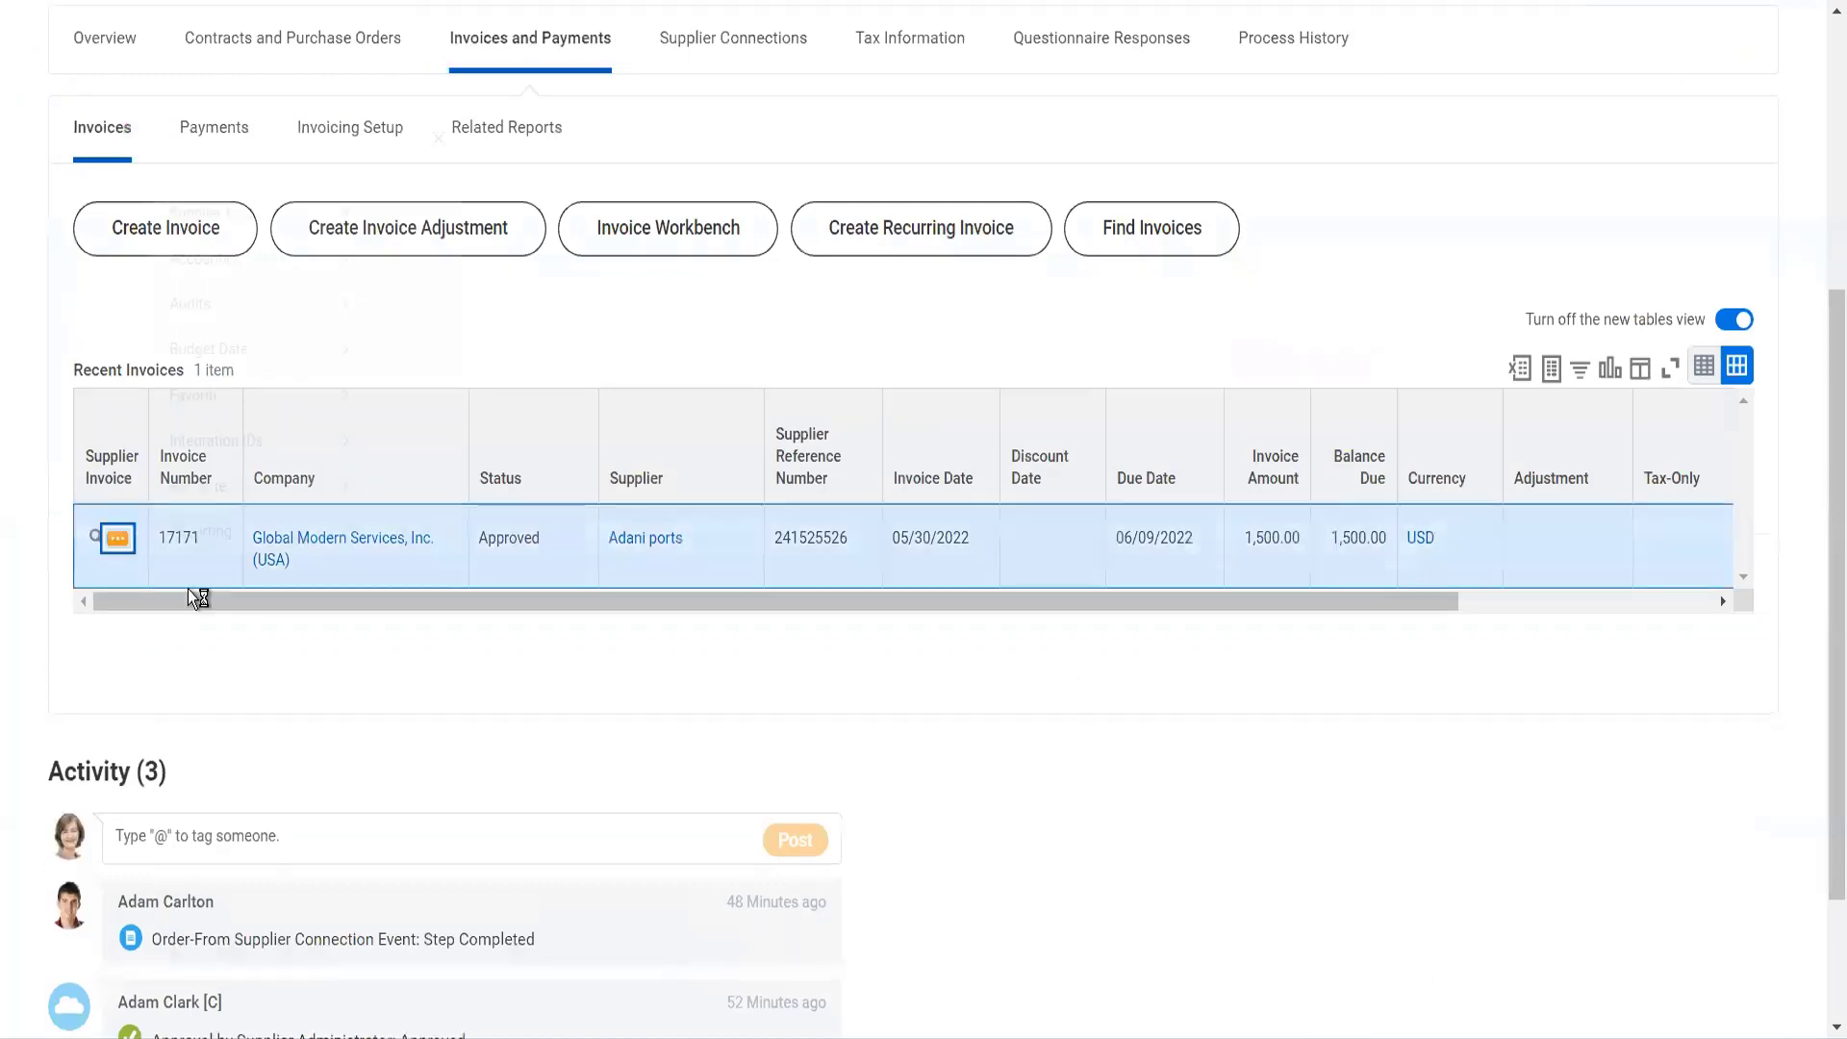
mouse_move(297, 157)
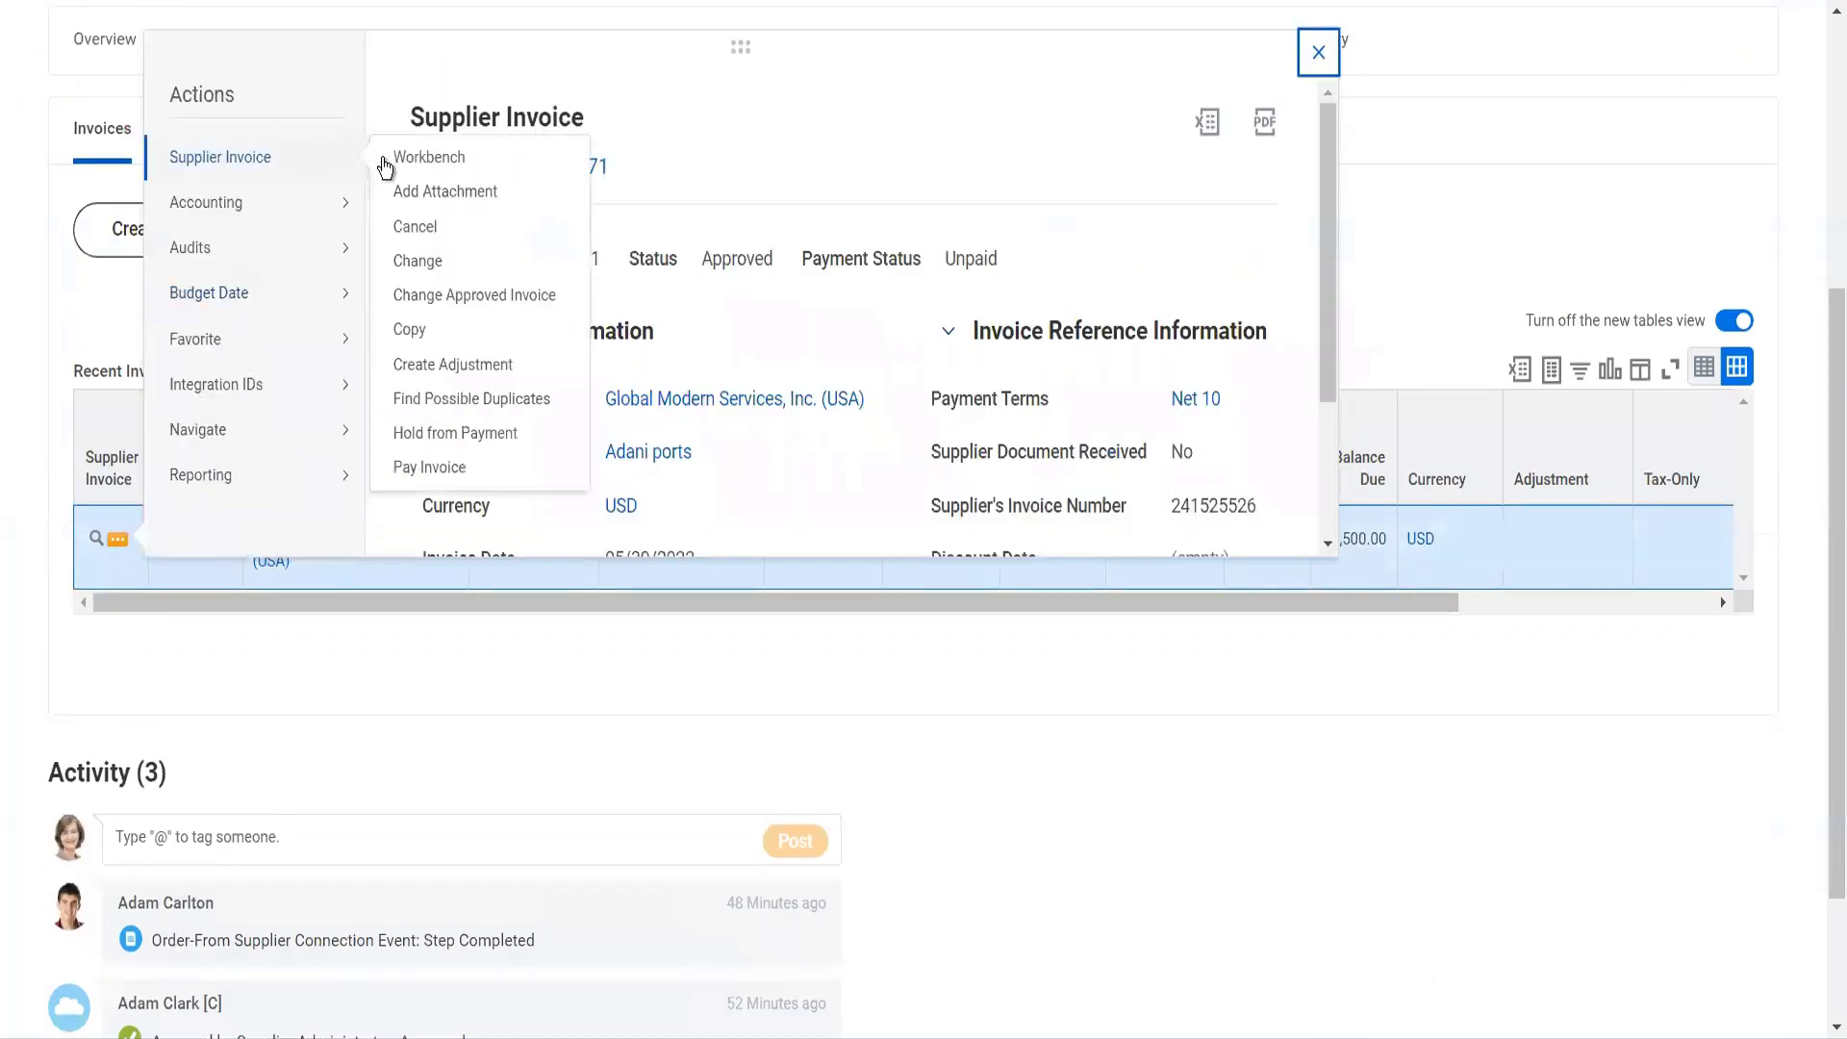
click(427, 466)
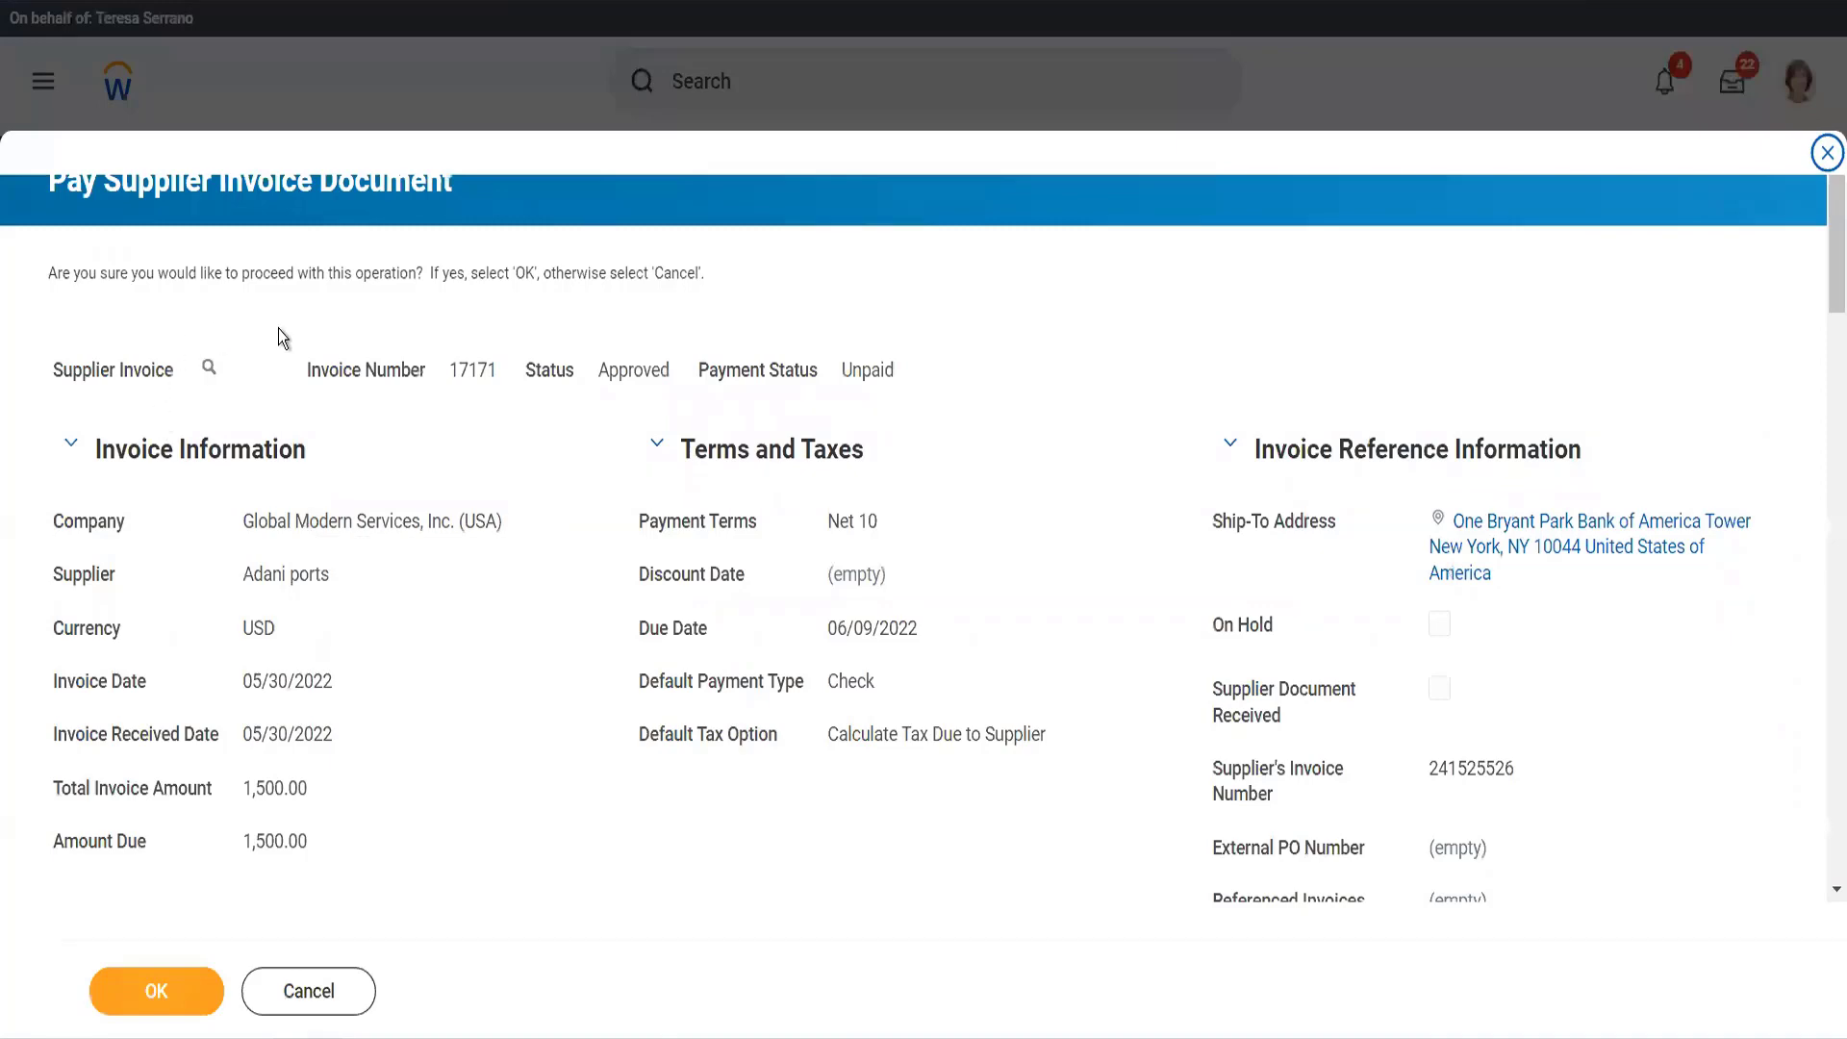
scroll(388, 544, down, 6)
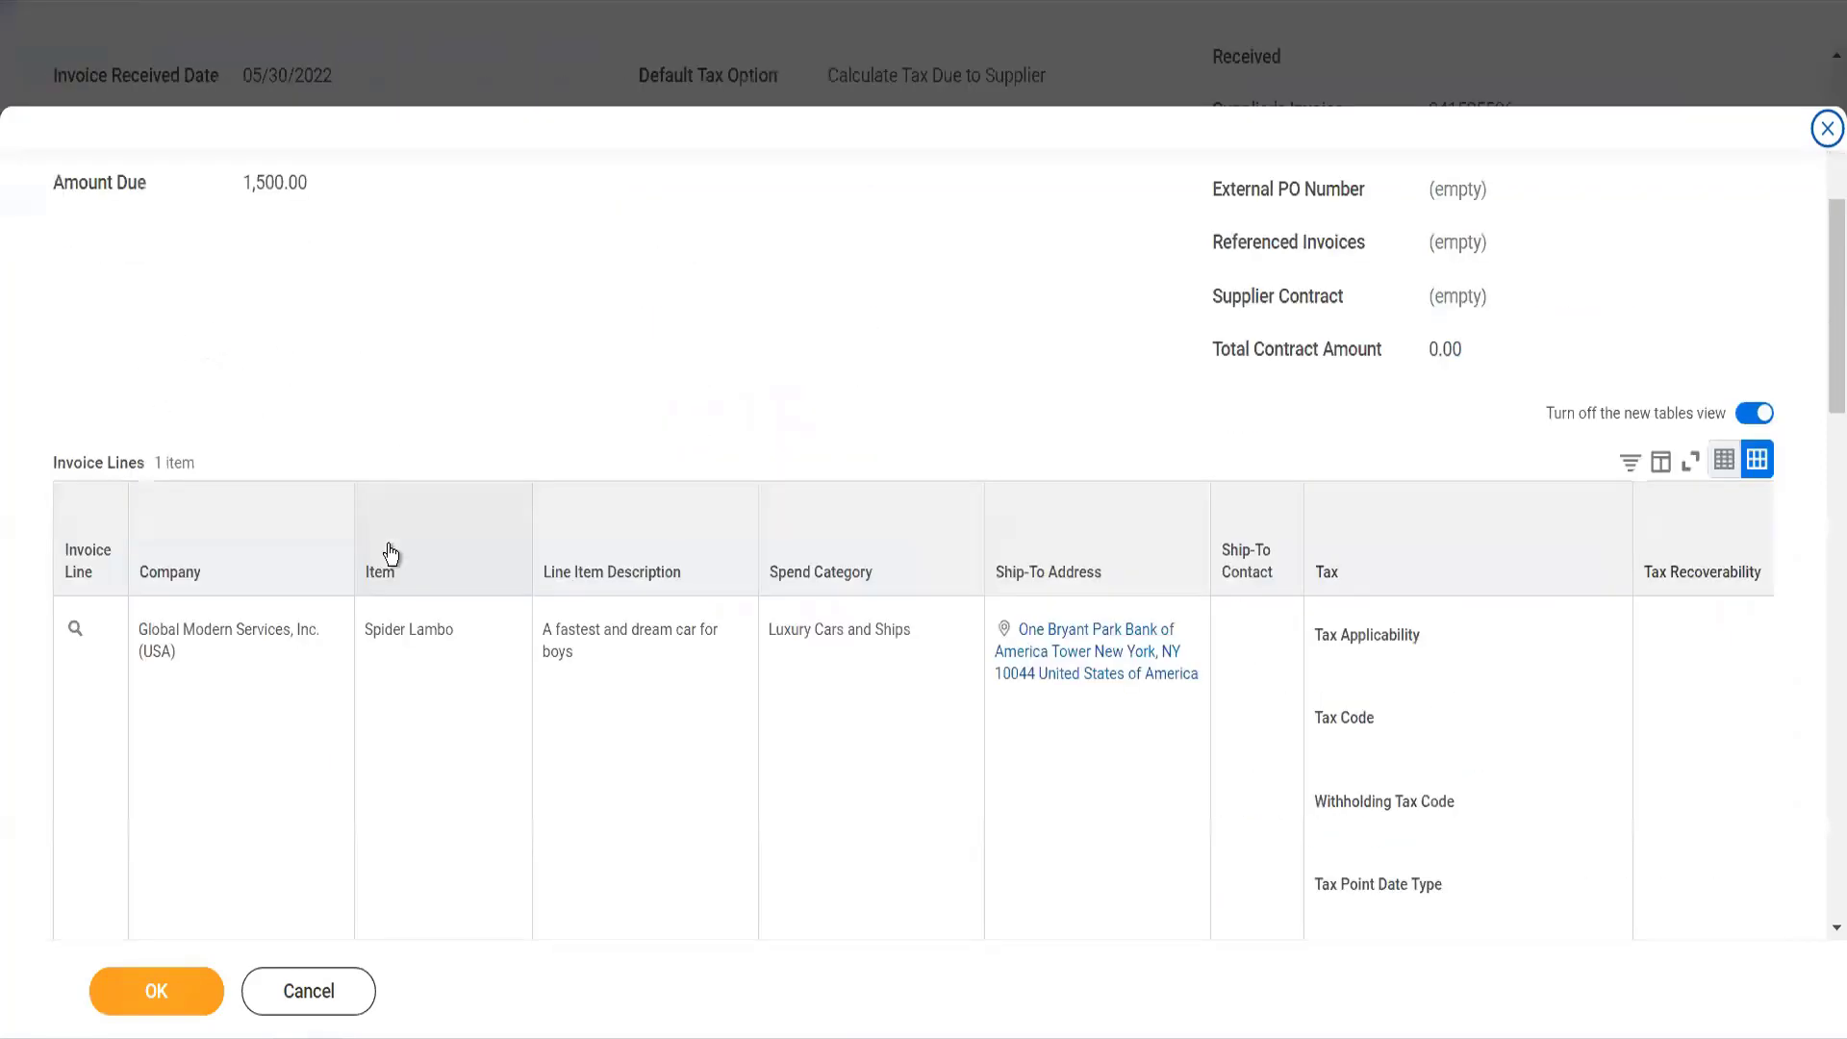
click(170, 979)
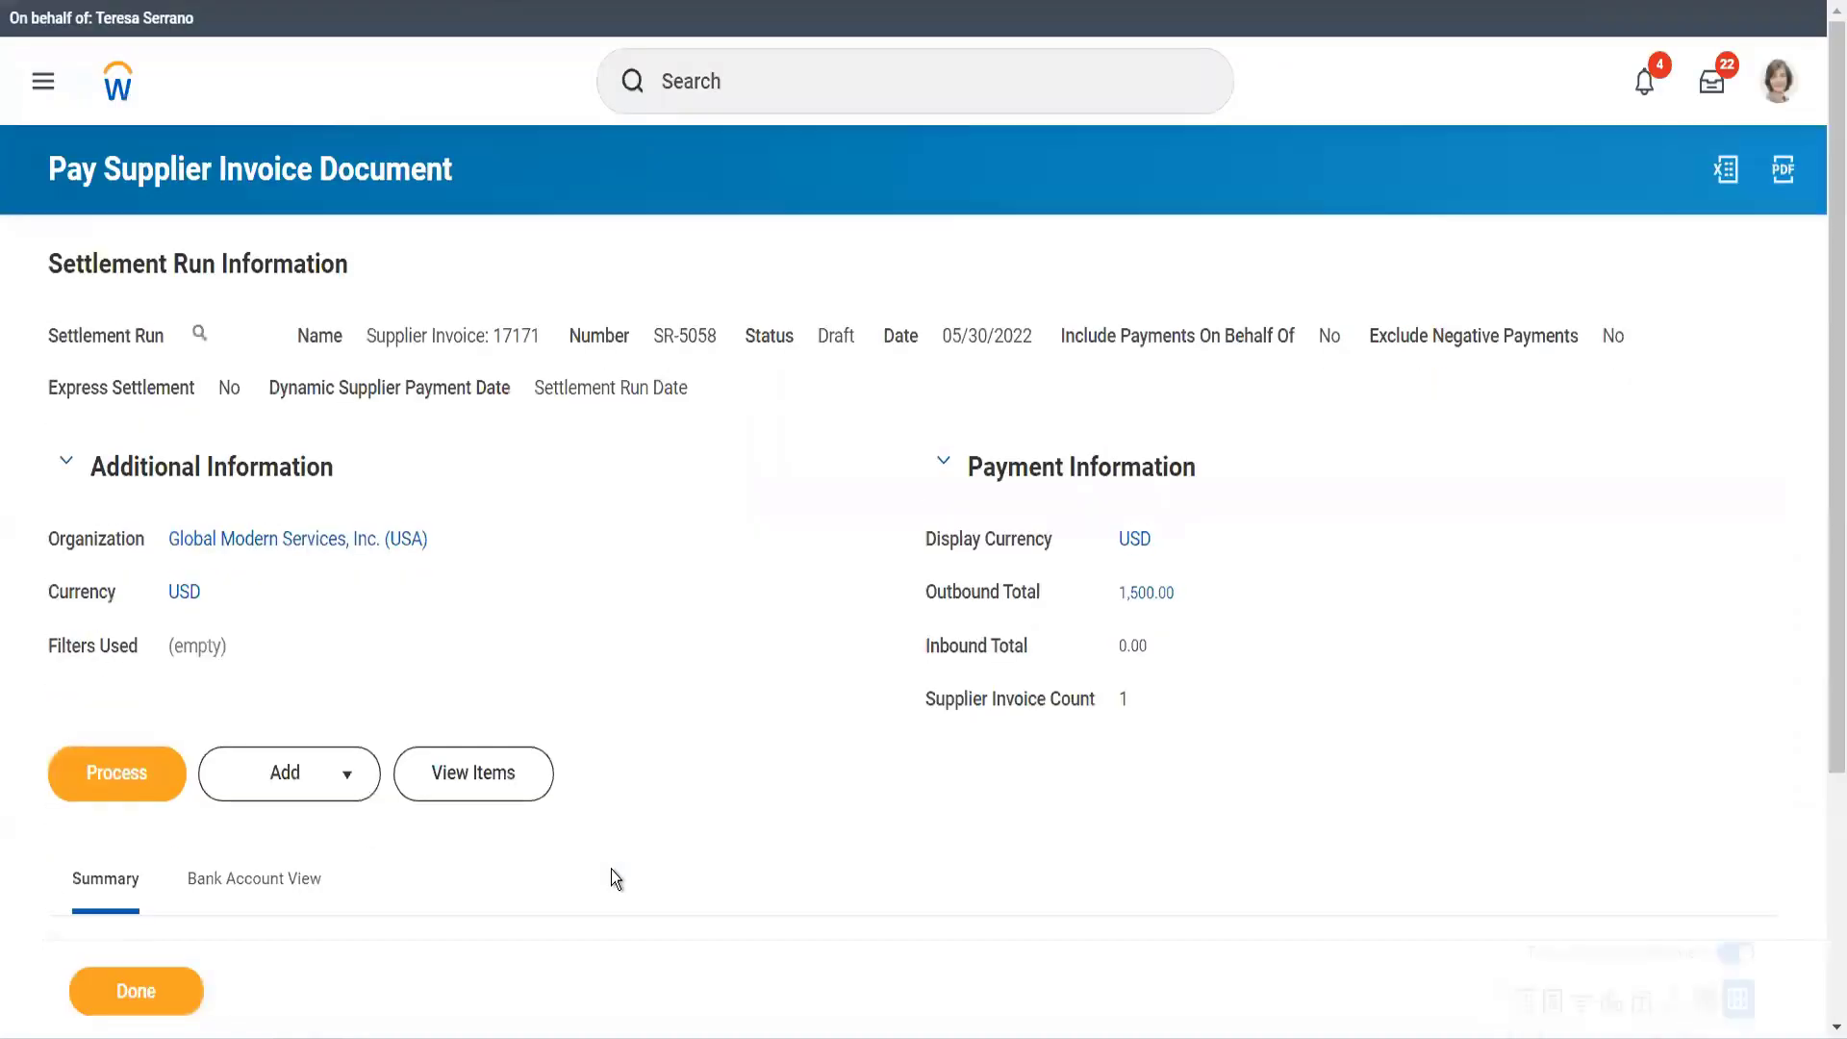
Process the draft settlement run for the supplier invoice and refresh it until the background process finishes
scroll(396, 872, down, 4)
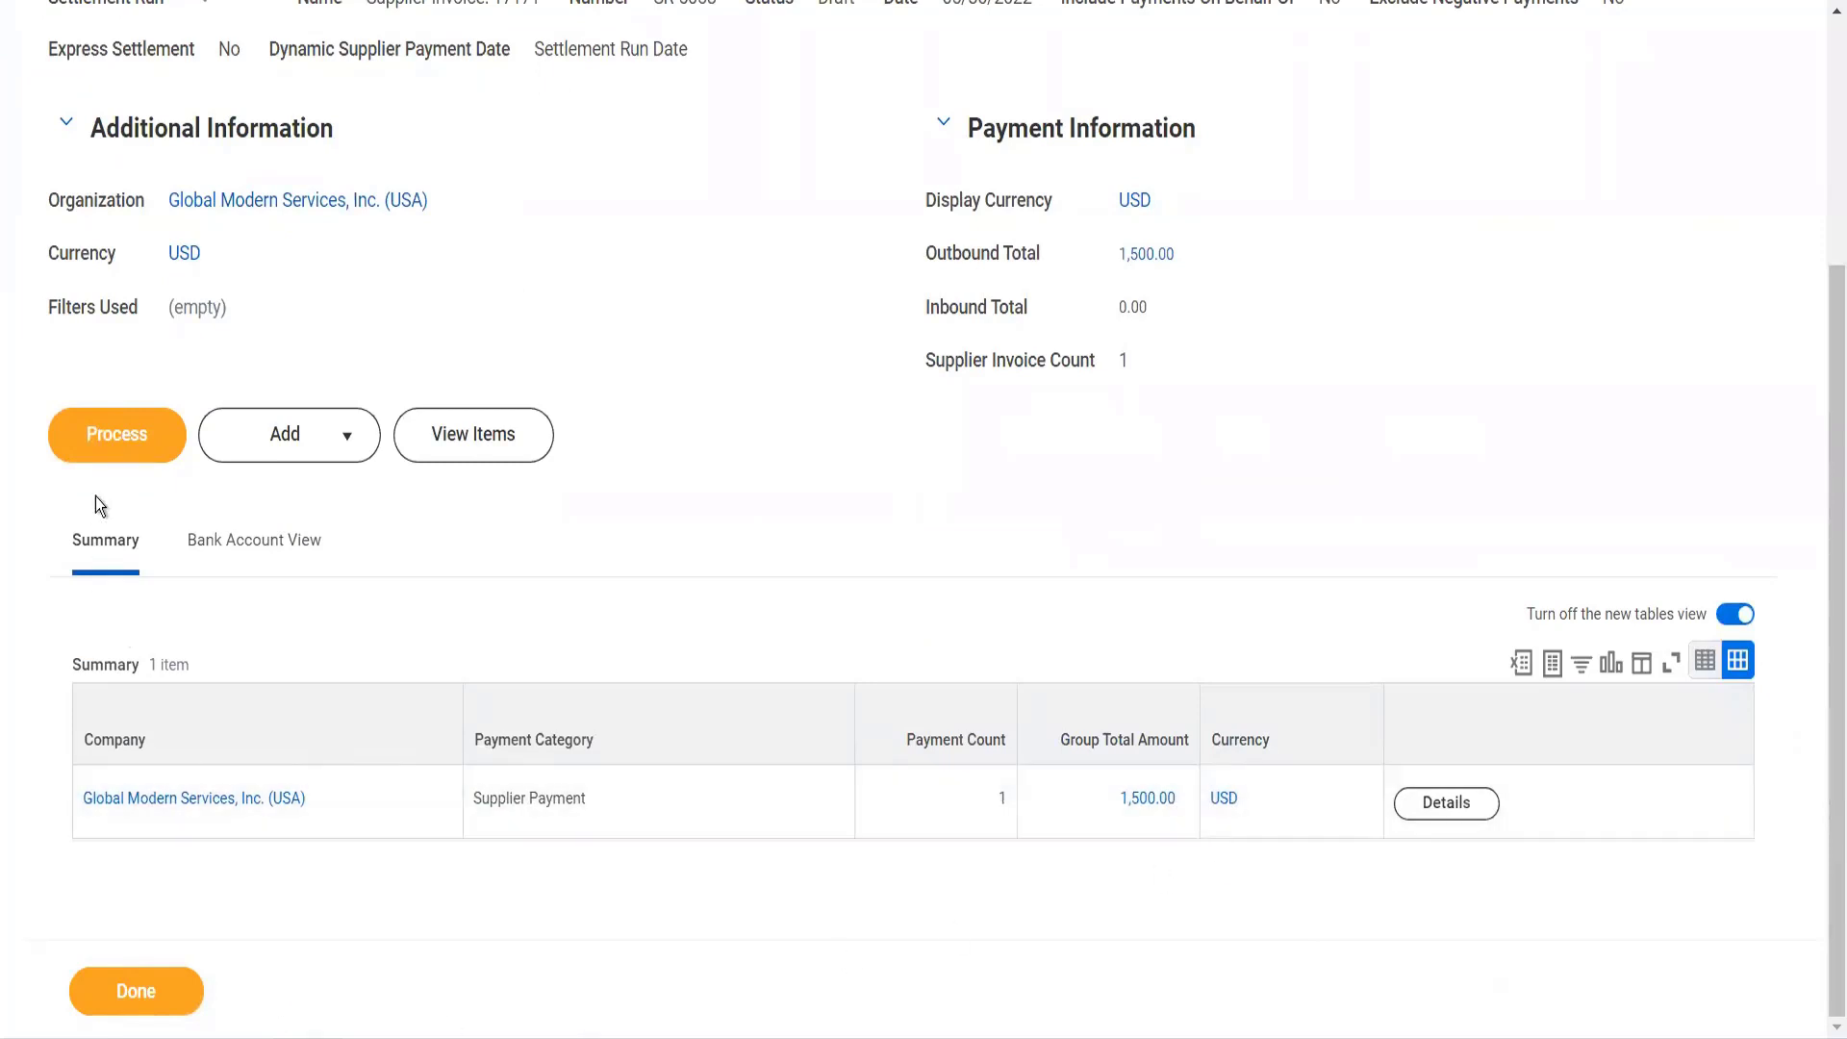
click(108, 452)
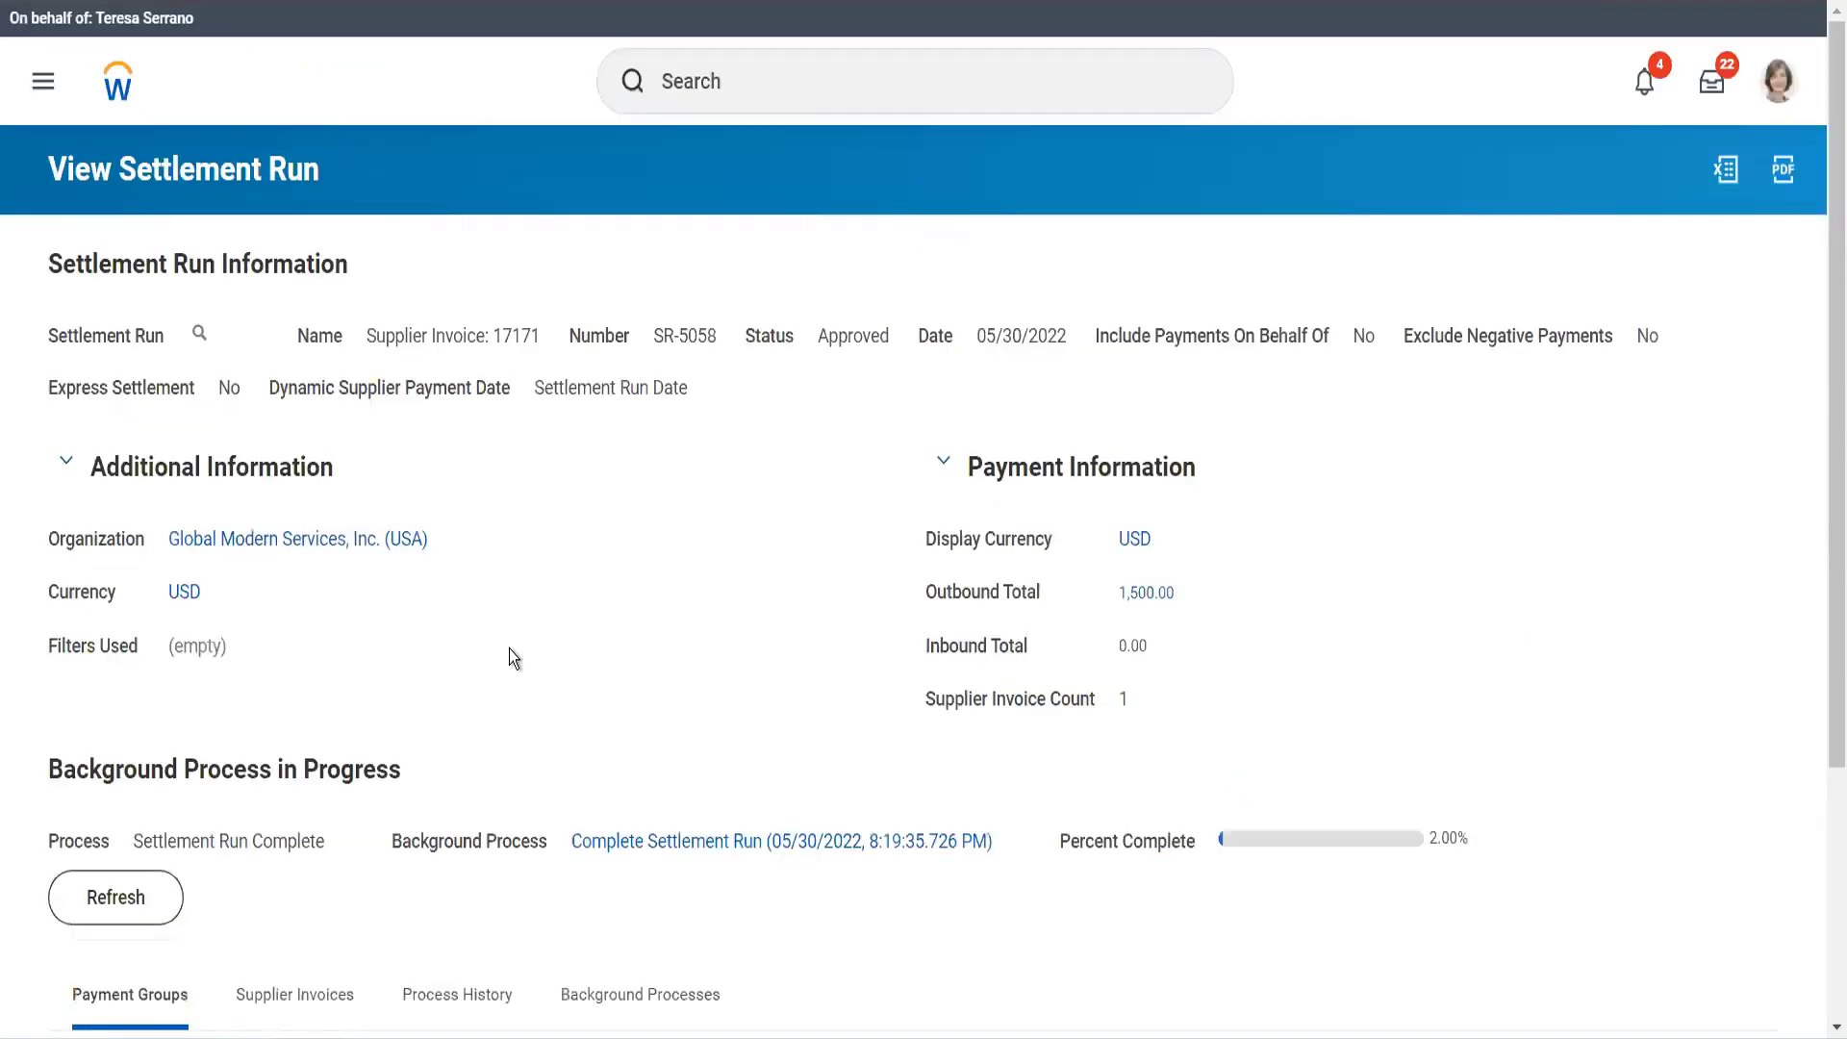
click(118, 923)
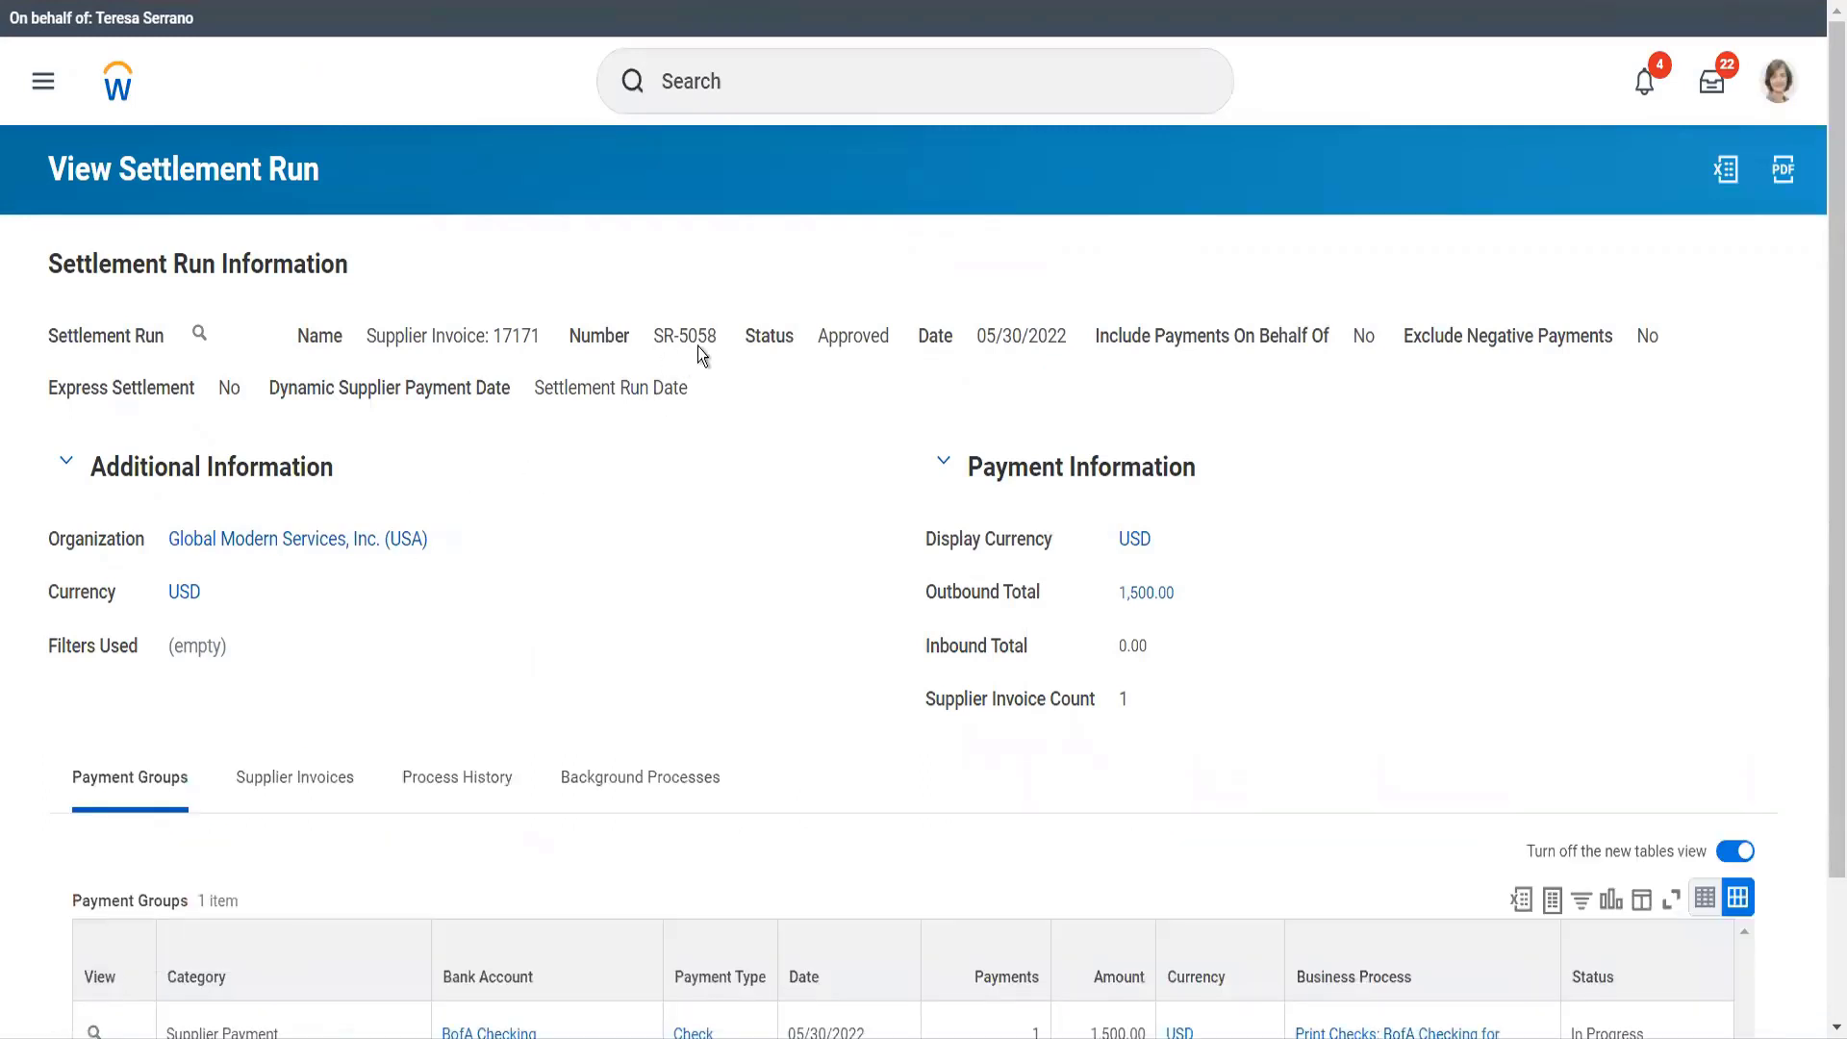
Check the settlement run's number, its payment groups and the supplier invoices it includes
drag(708, 346, 656, 347)
scroll(713, 483, down, 2)
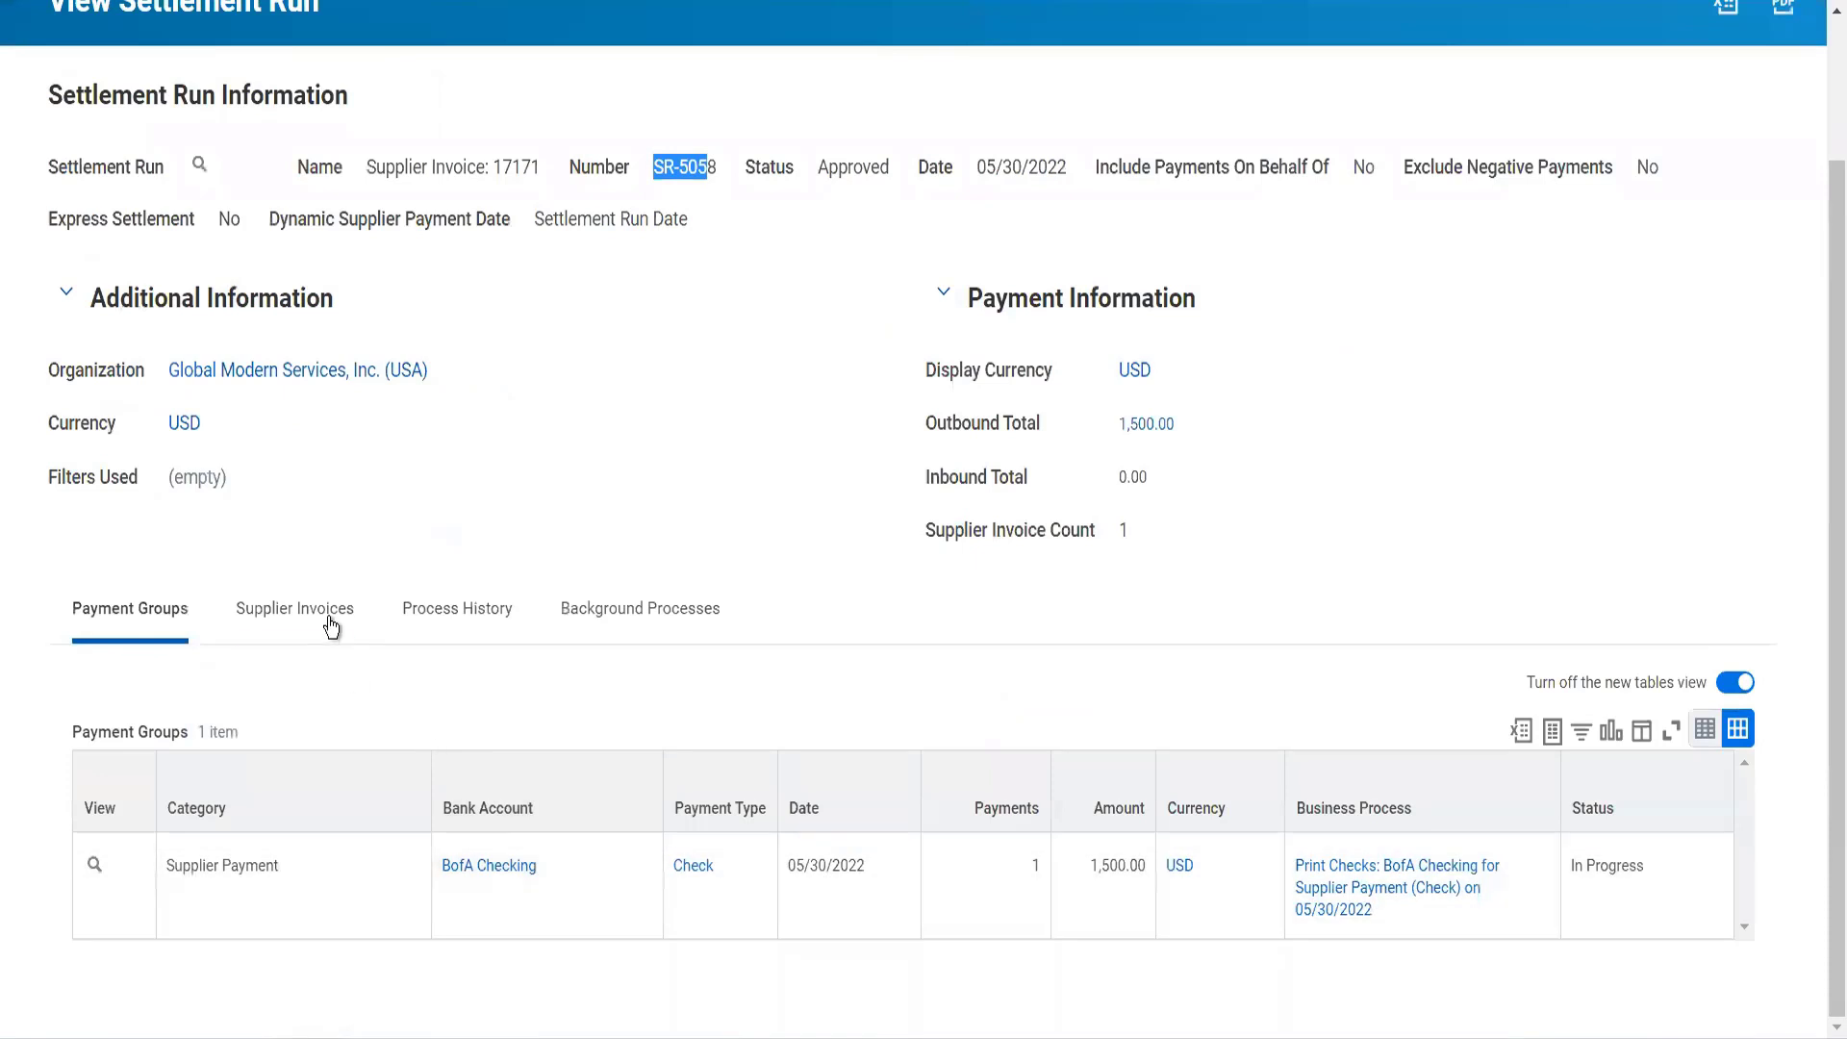
click(330, 626)
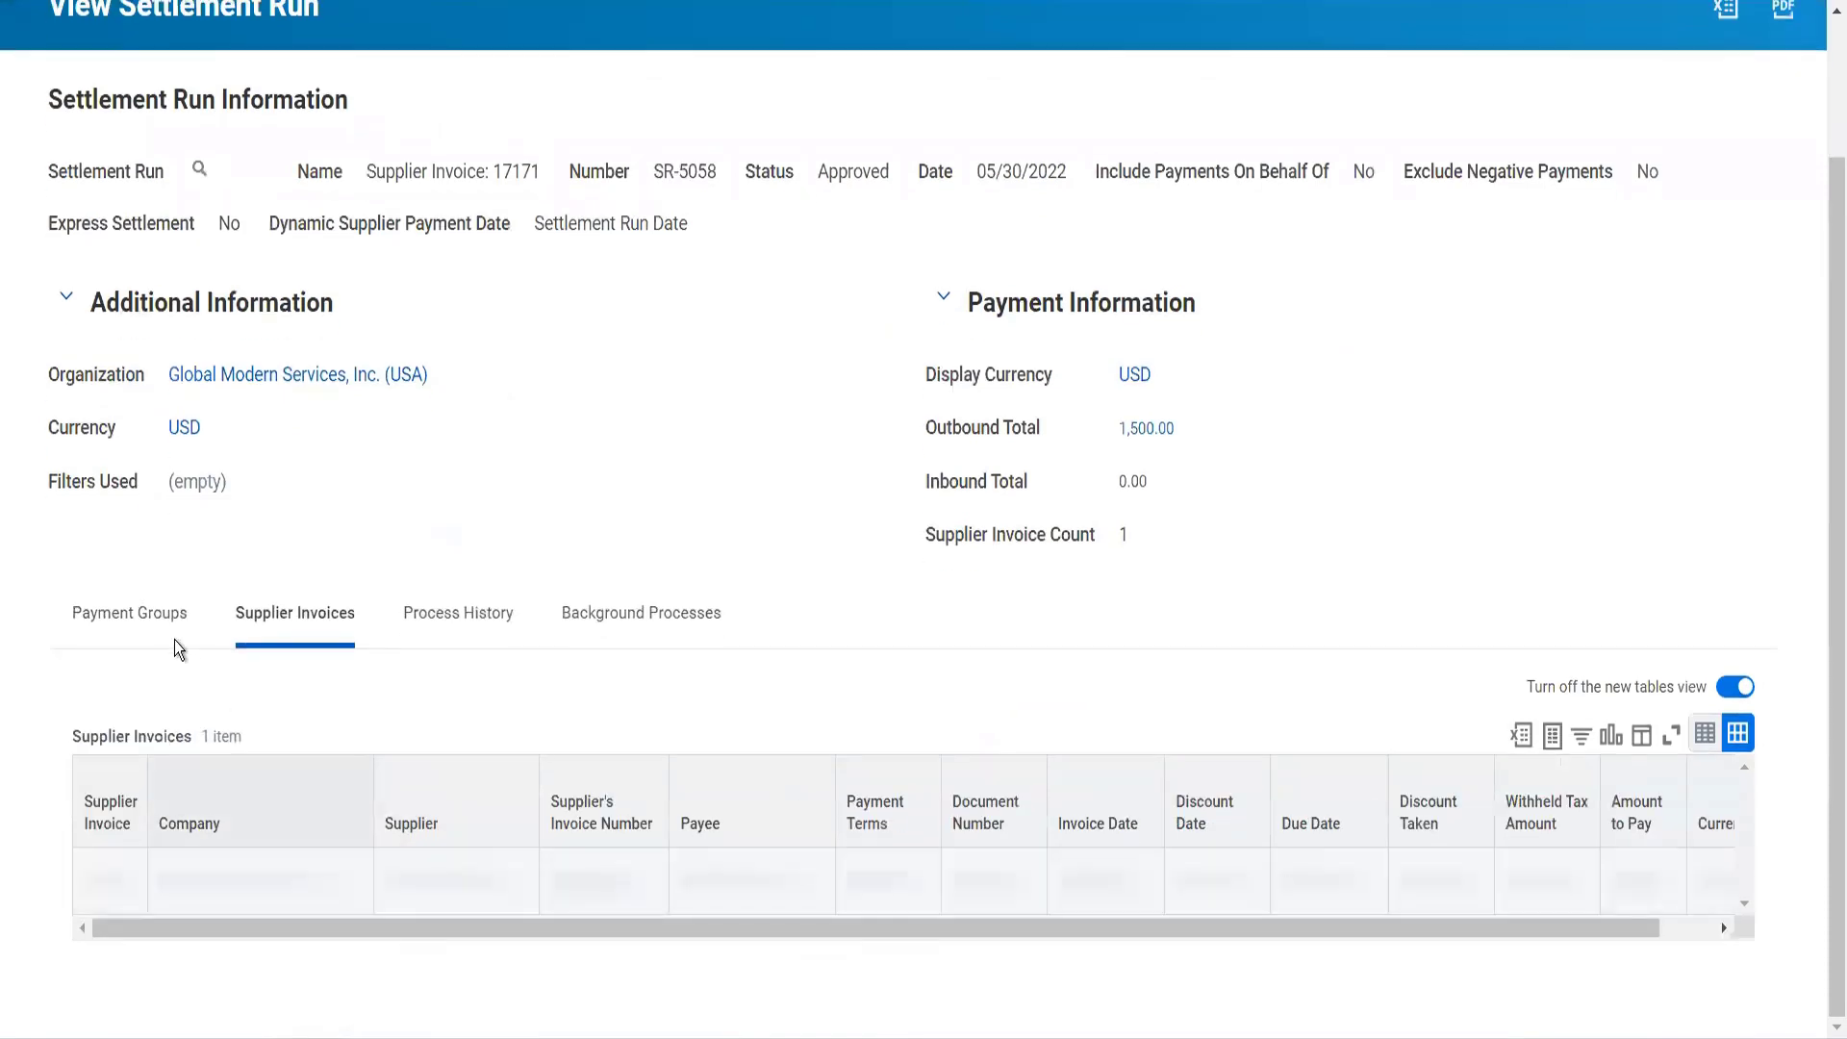
Return to the settlement run's payment groups and start Print Checks for the BofA Checking supplier payment group
click(164, 642)
mouse_move(117, 873)
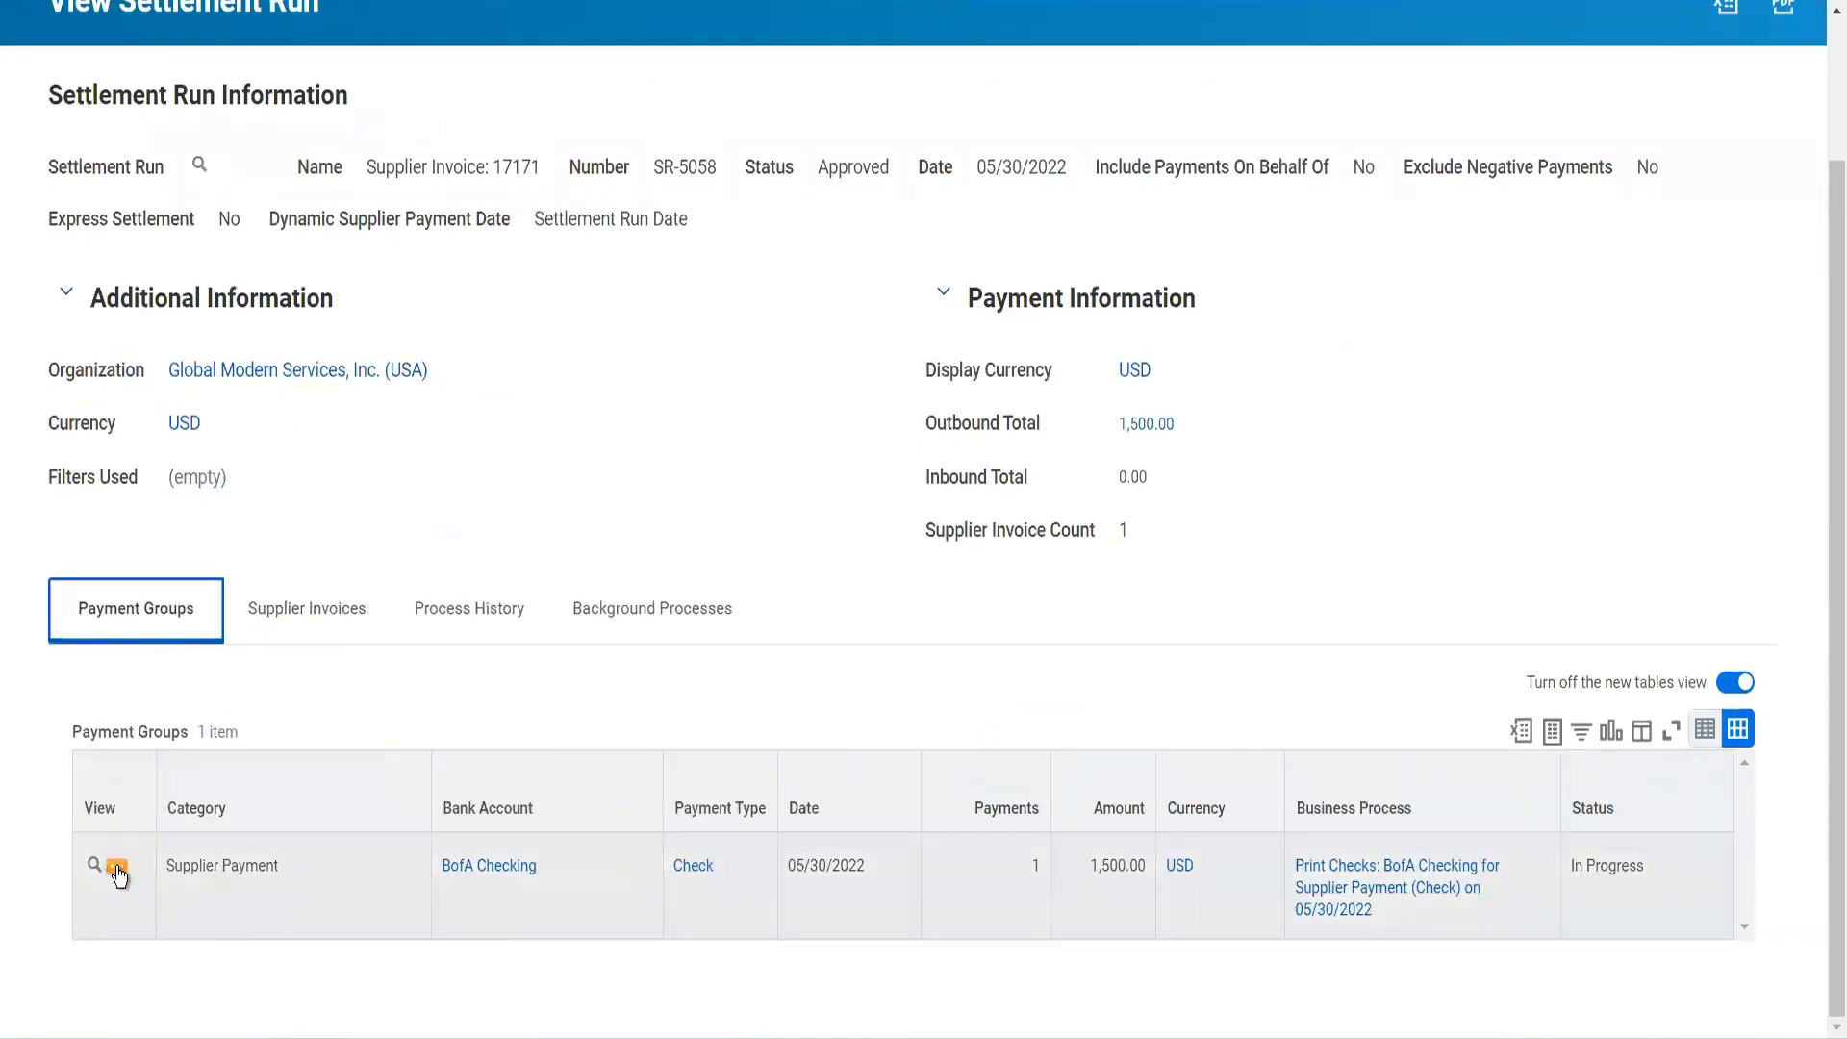
click(218, 867)
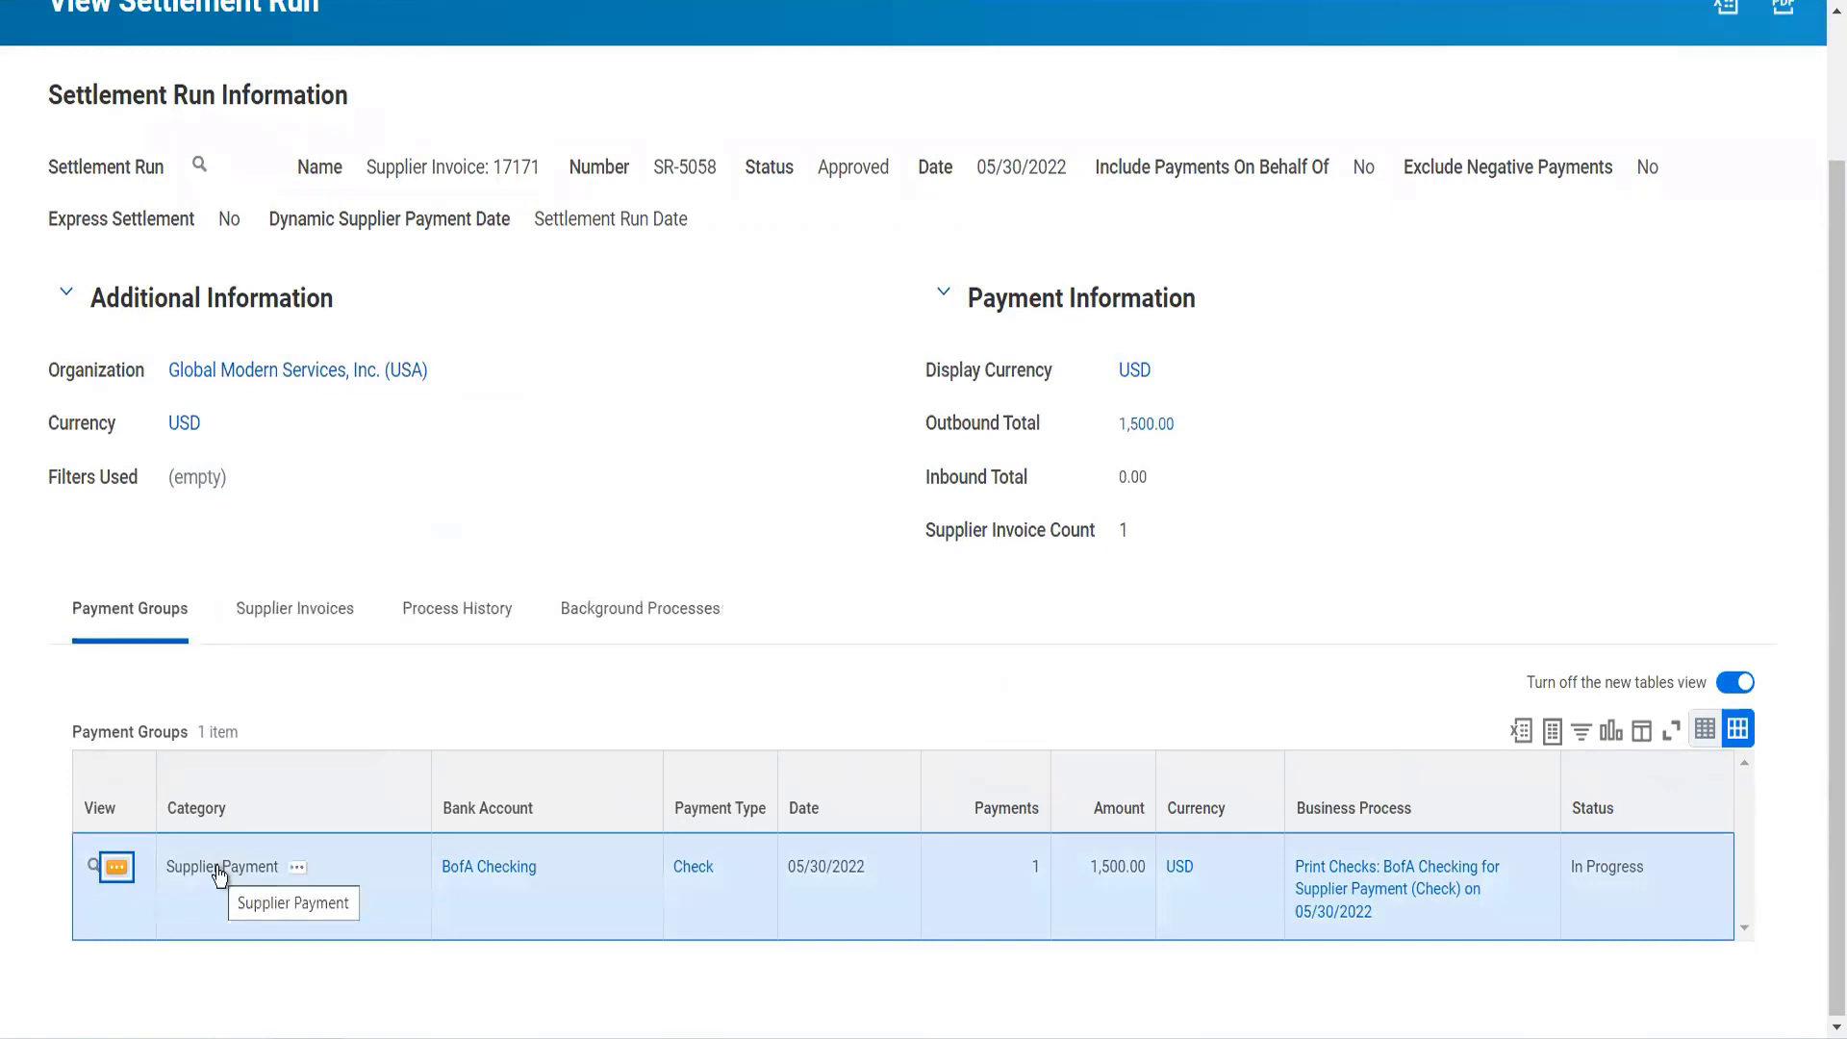
click(297, 867)
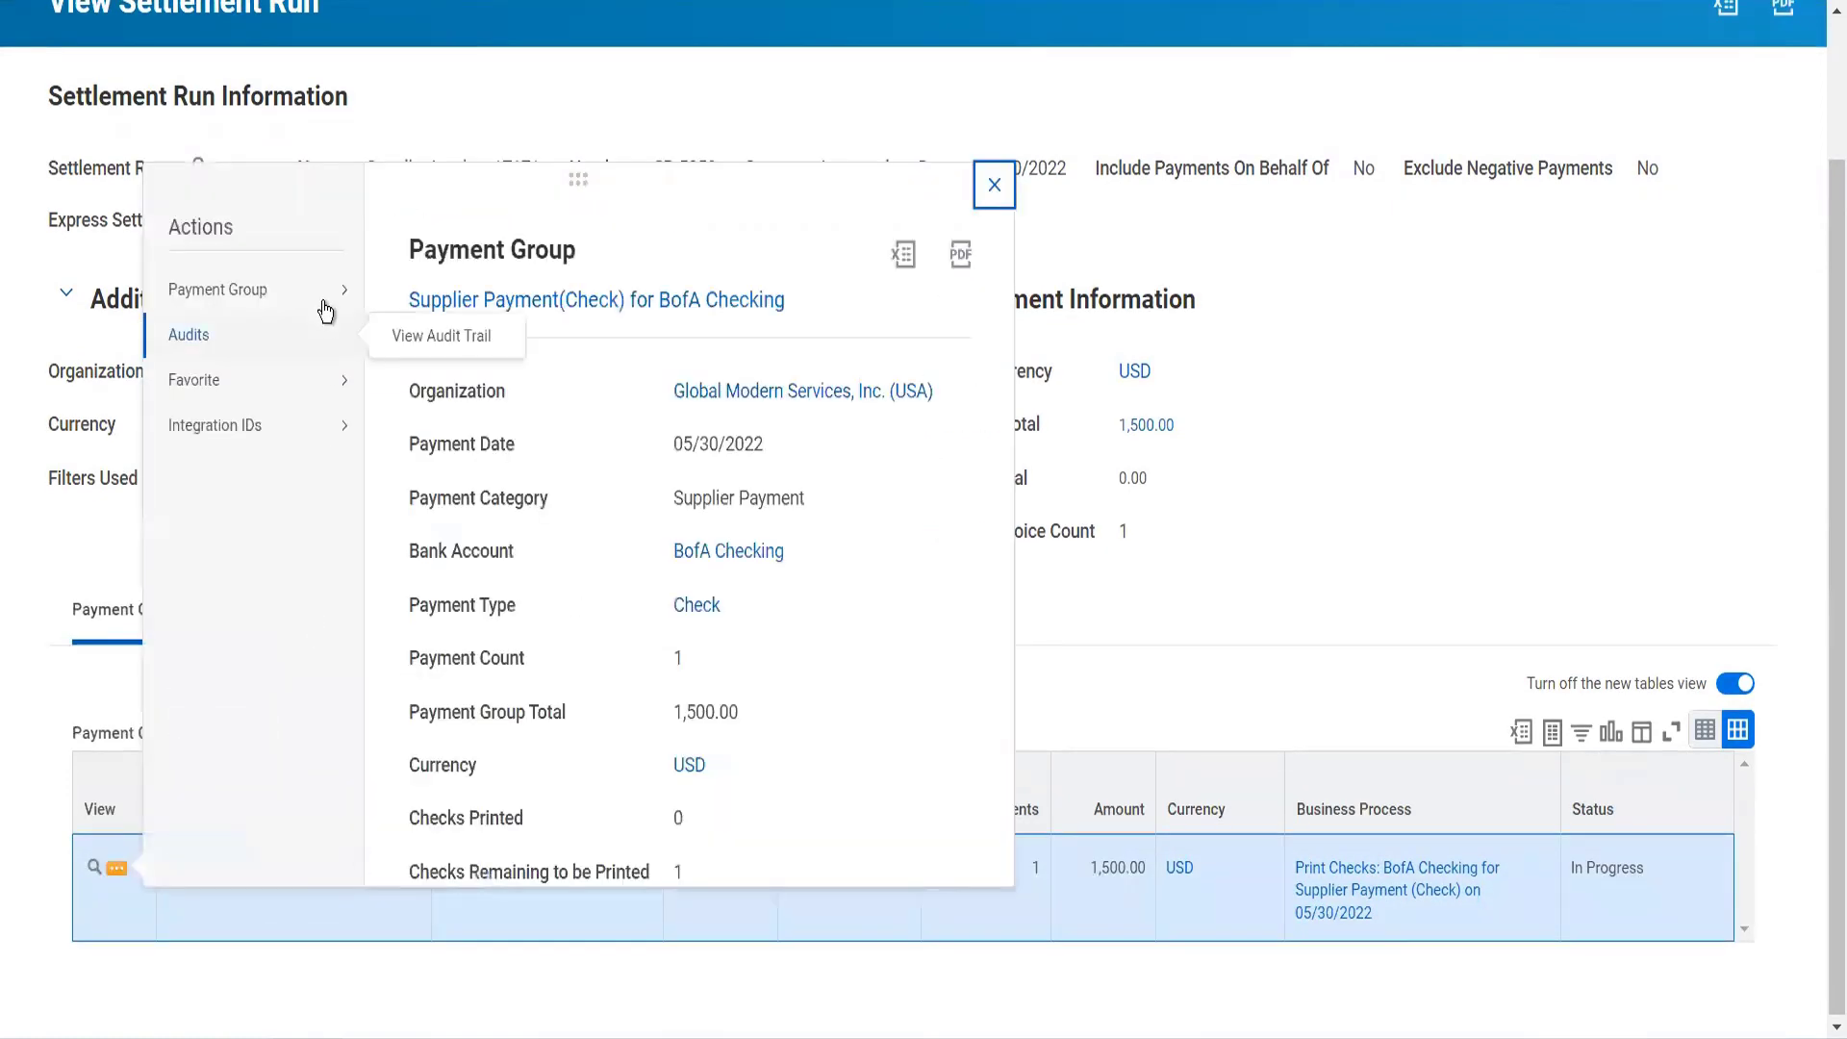
mouse_move(321, 296)
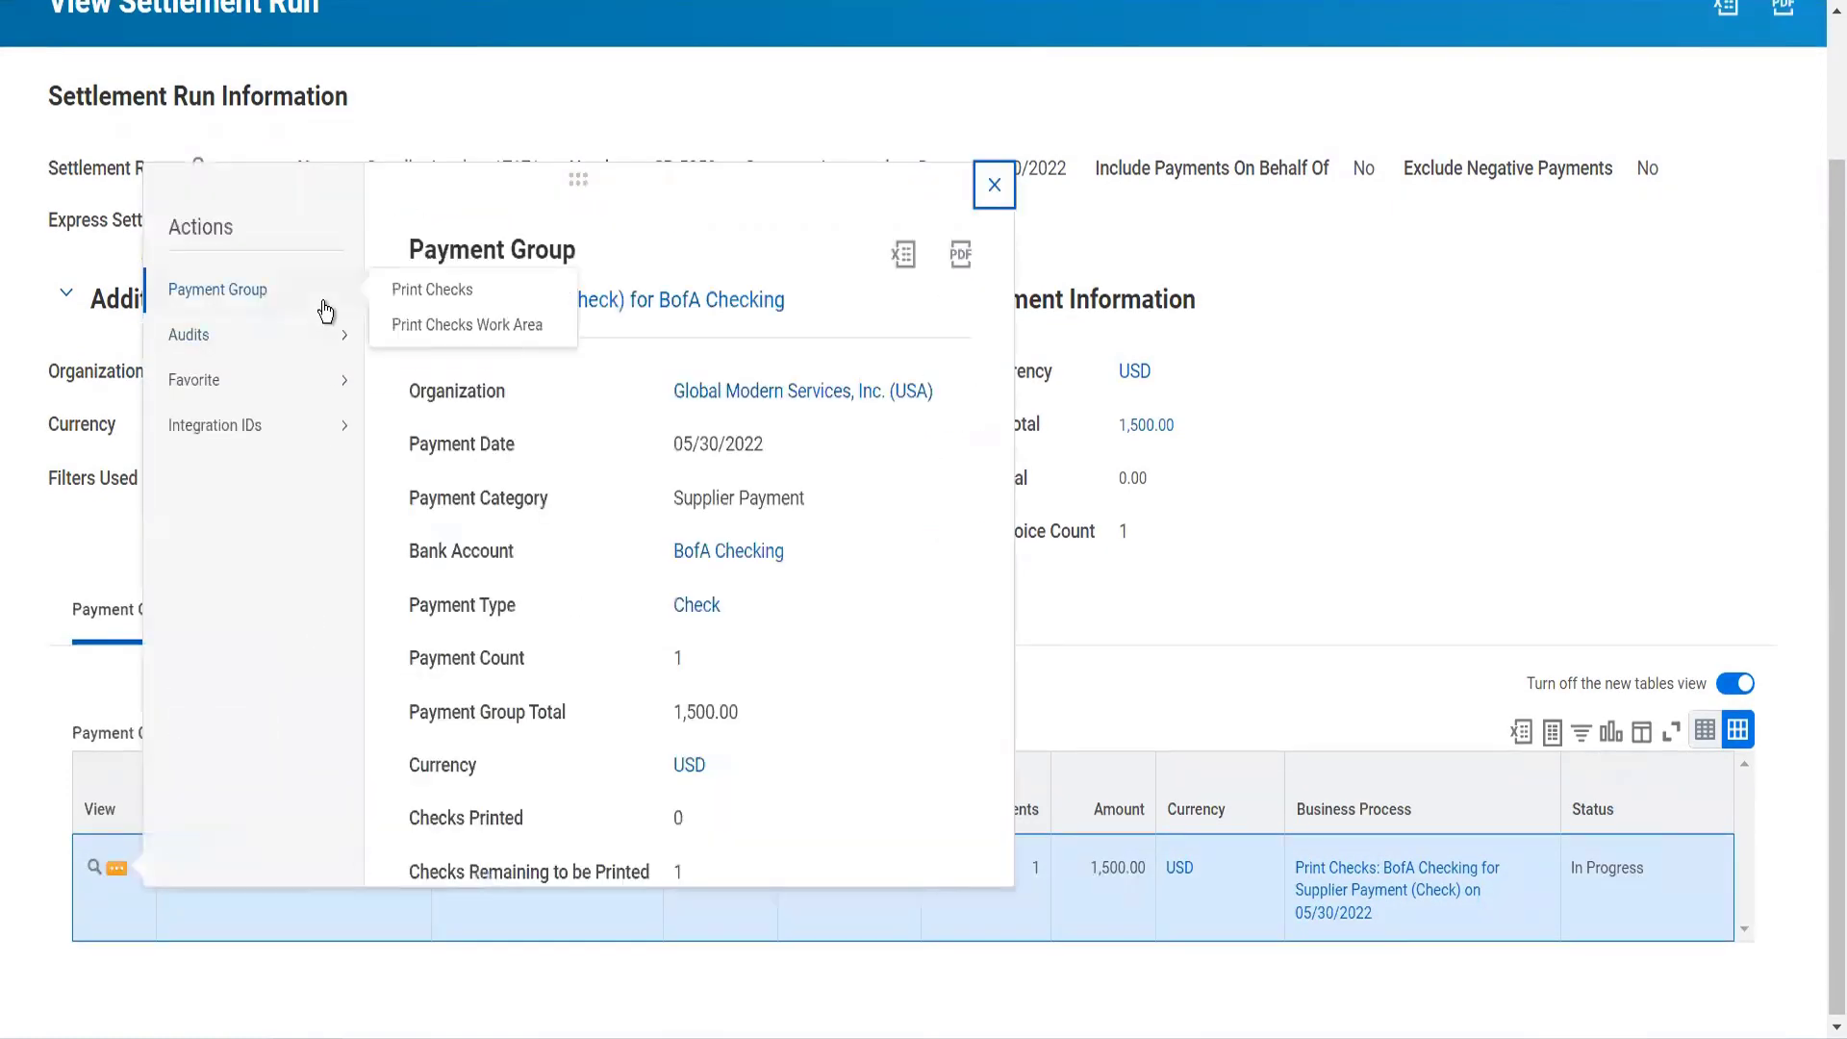
click(419, 300)
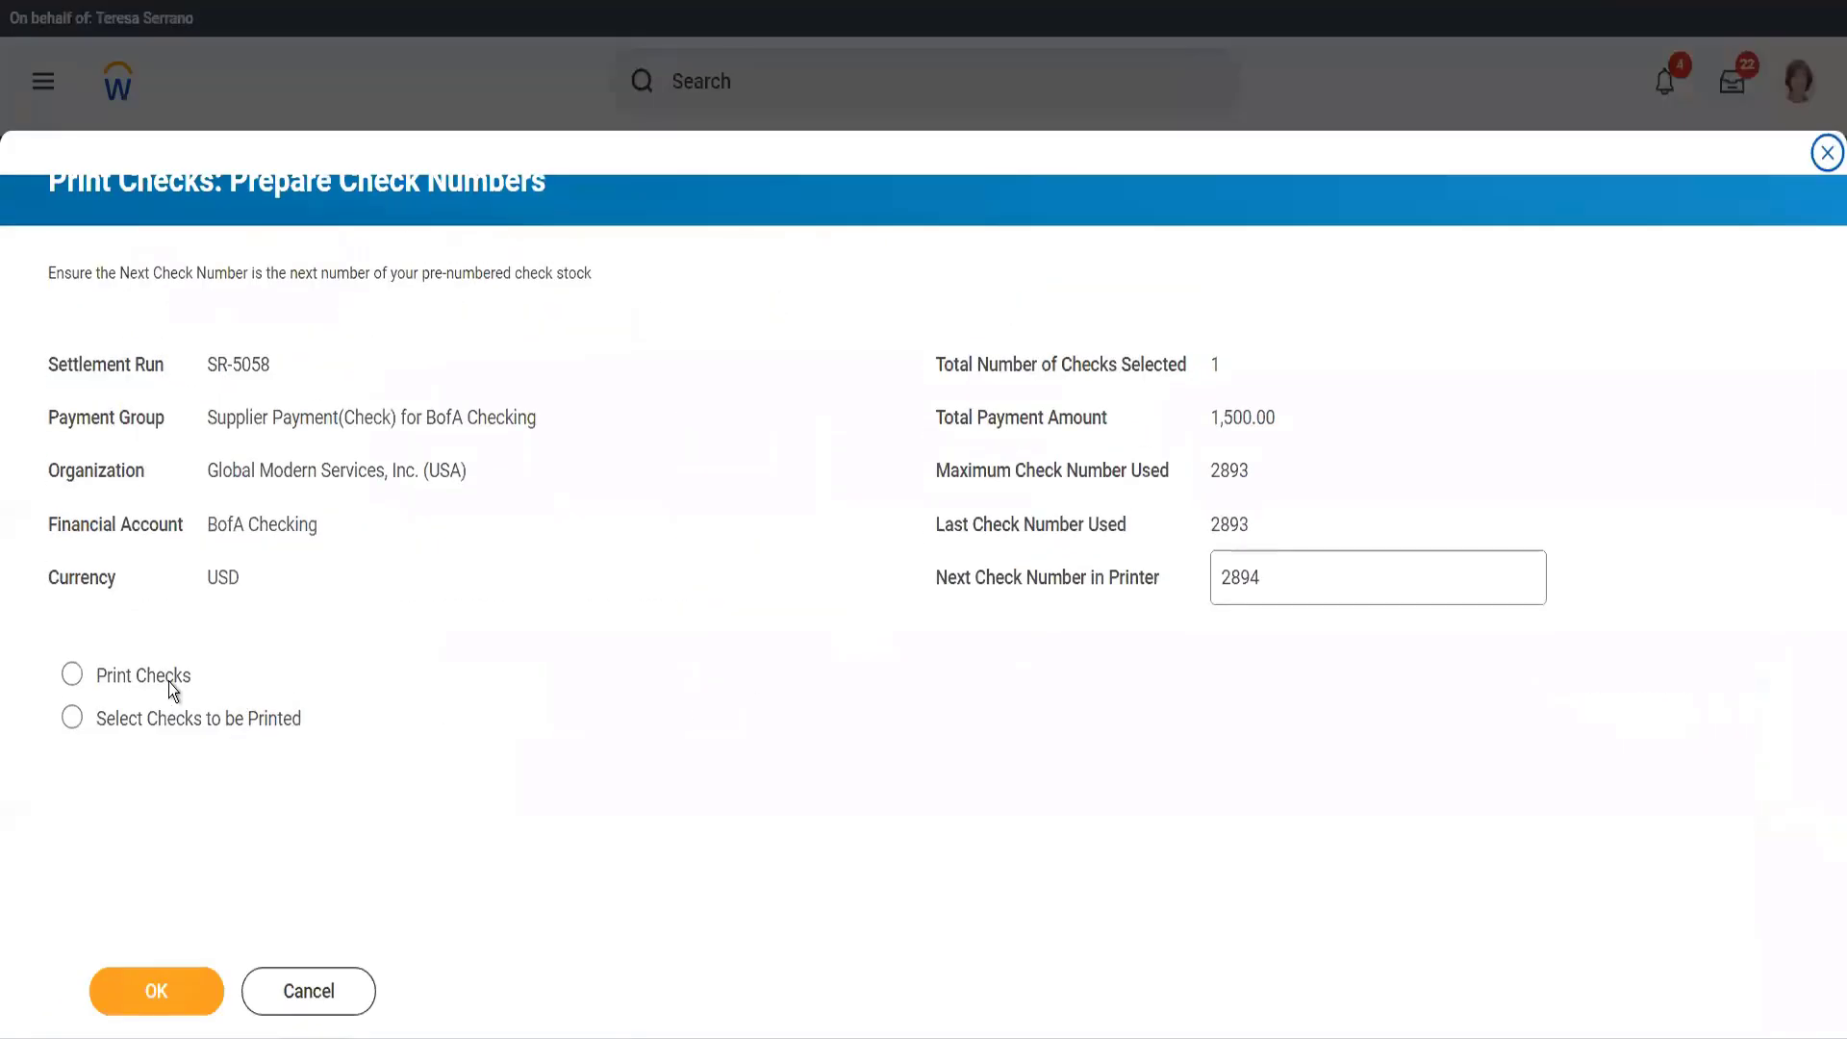
Submit the check run with the Print Checks option and refresh the payment printing run until it finishes processing
click(169, 682)
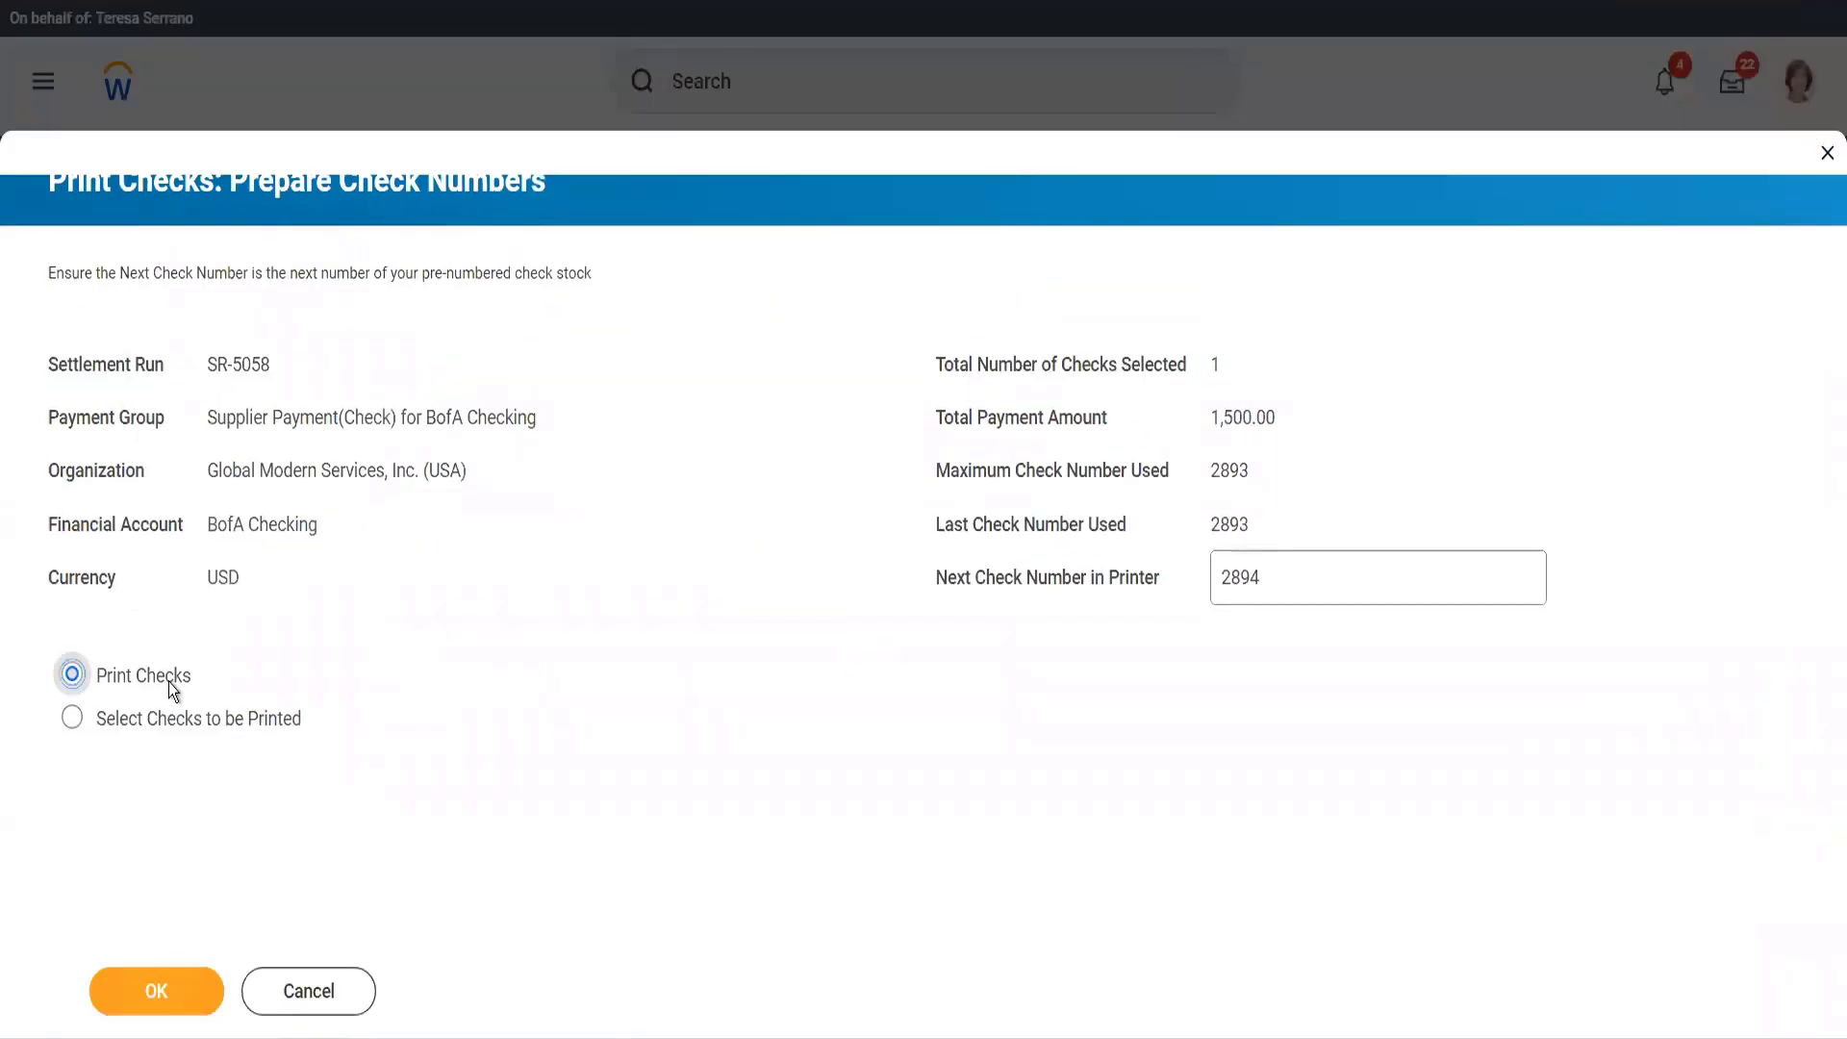
click(161, 990)
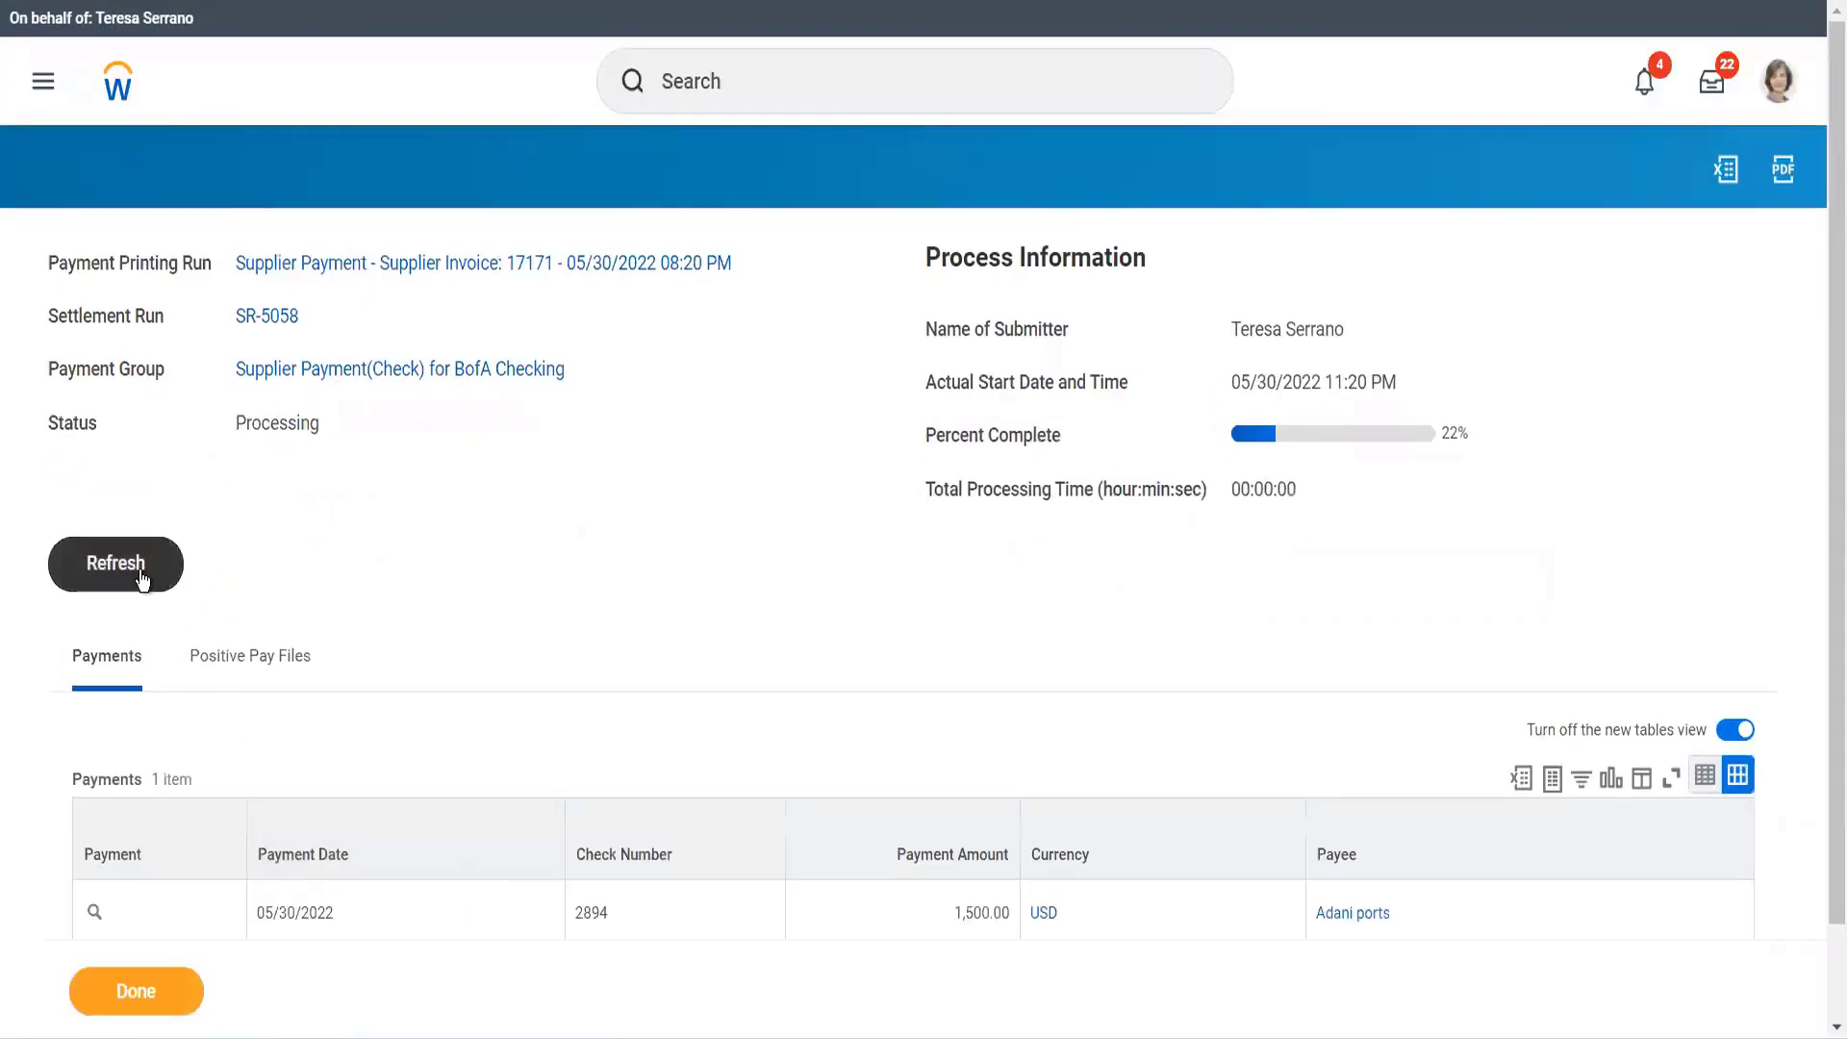
click(143, 577)
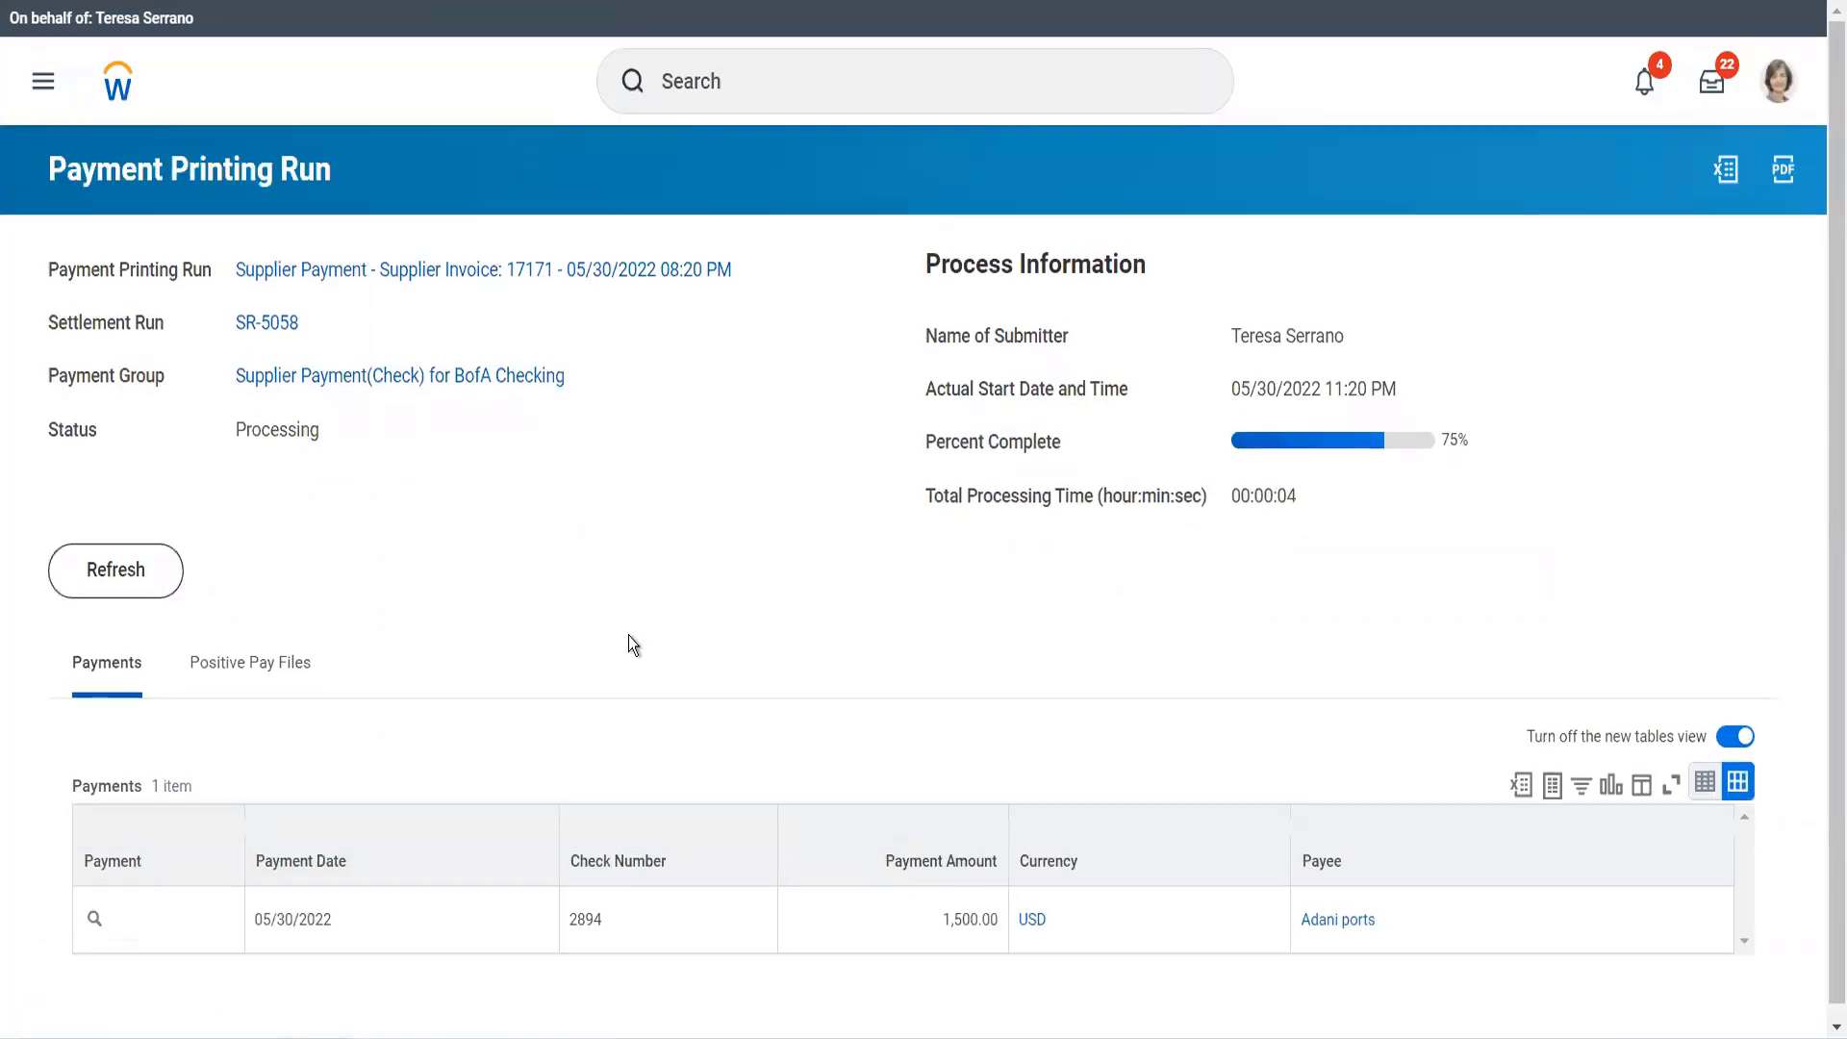
click(133, 567)
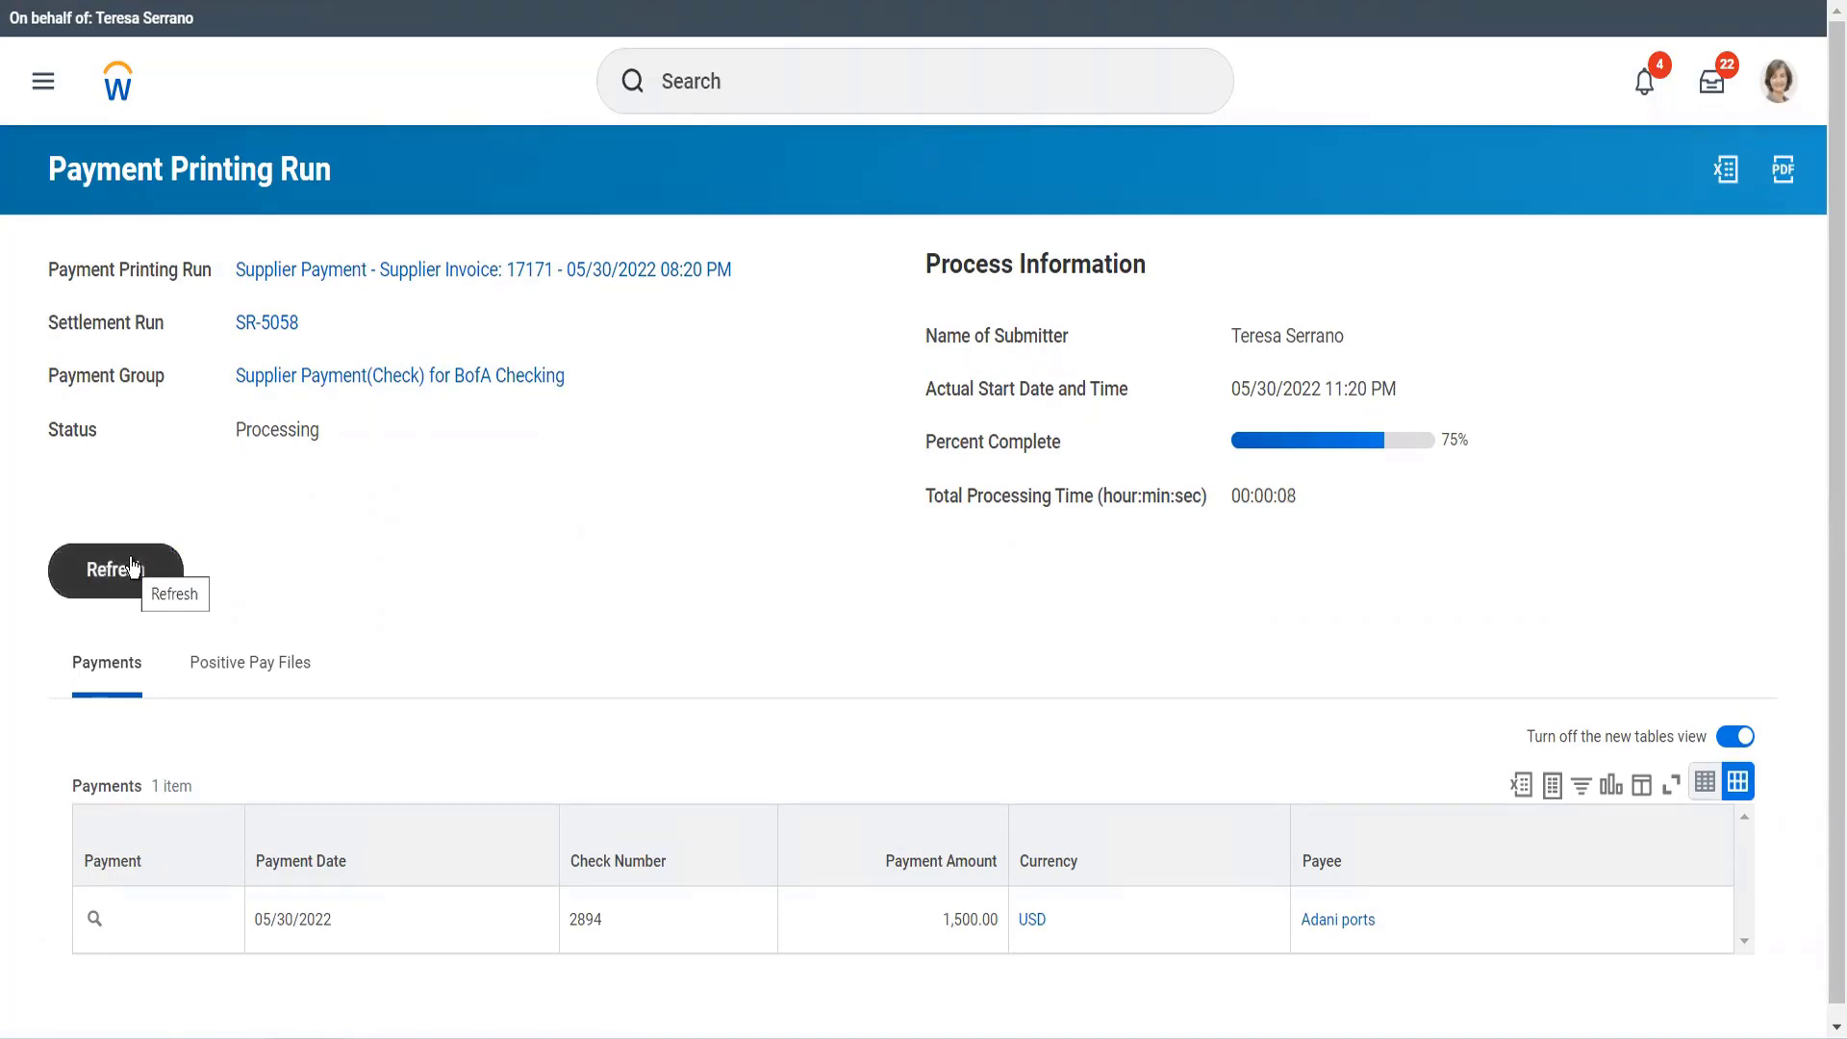
click(133, 567)
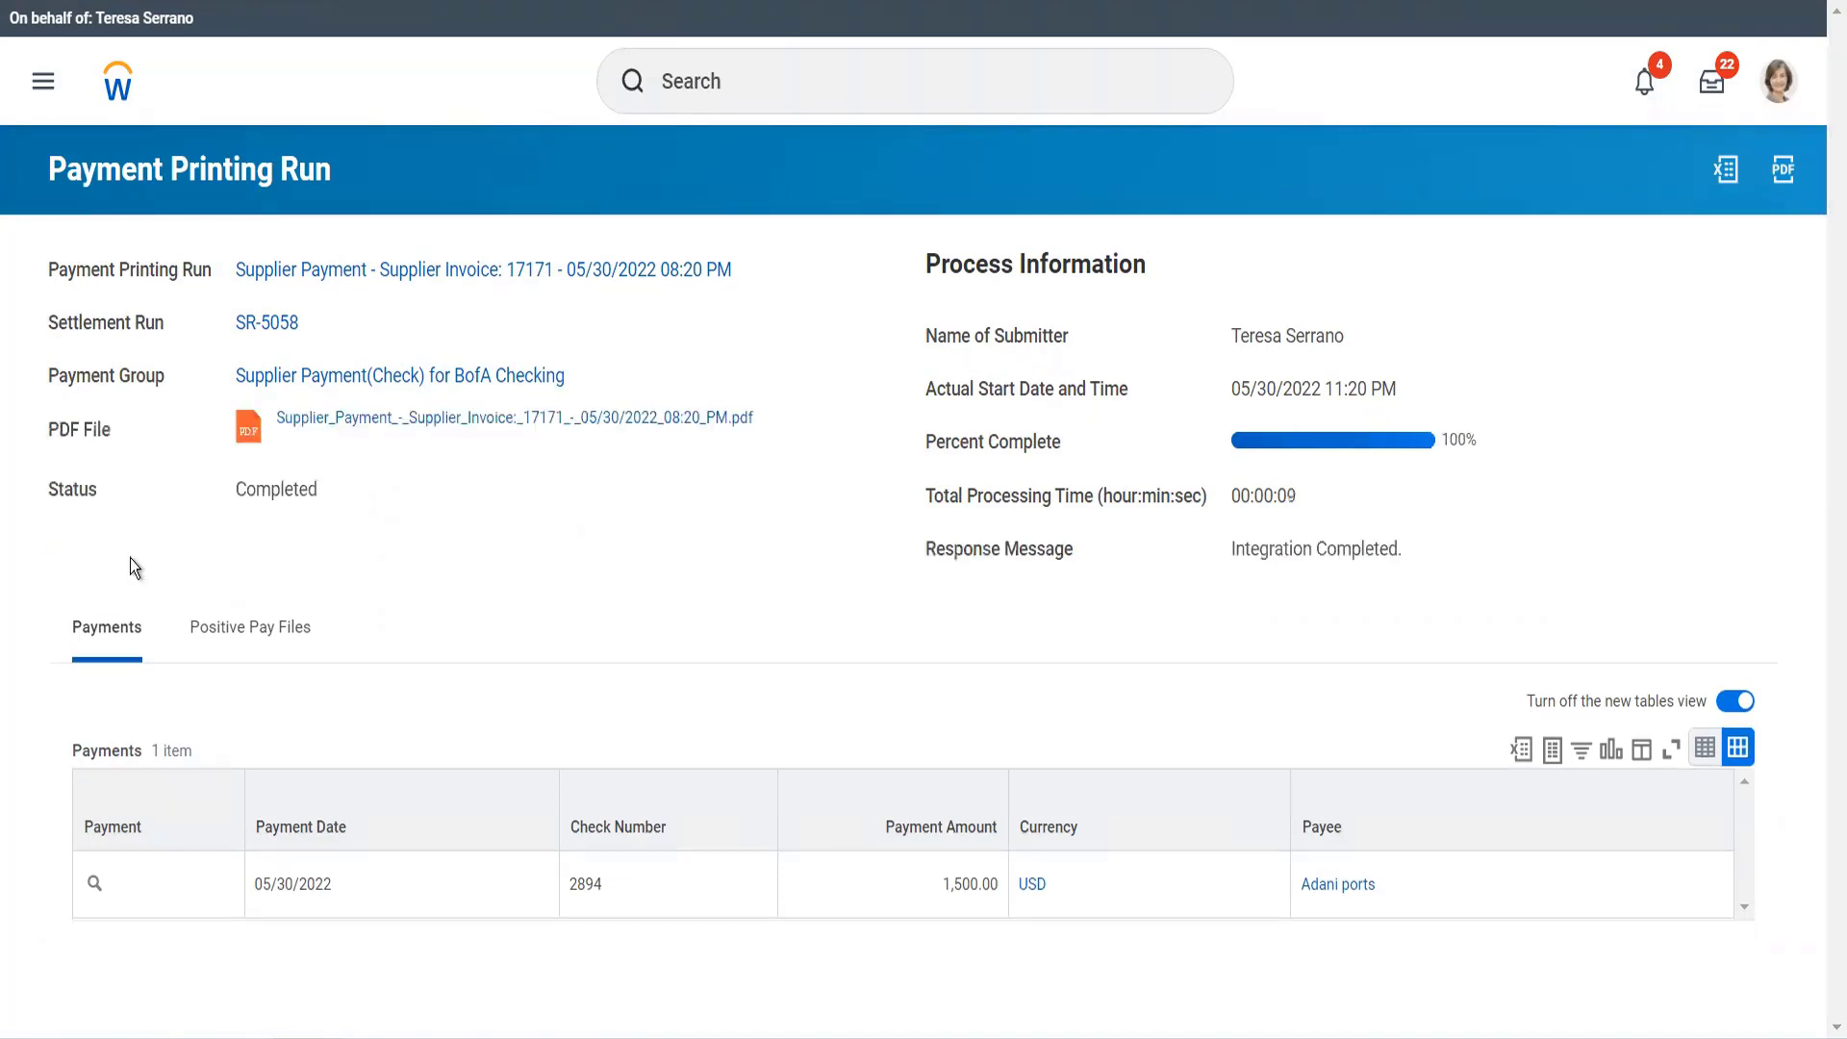
View the generated check PDF, look over the check and its invoice remittance details, and return to the payment printing run
click(321, 416)
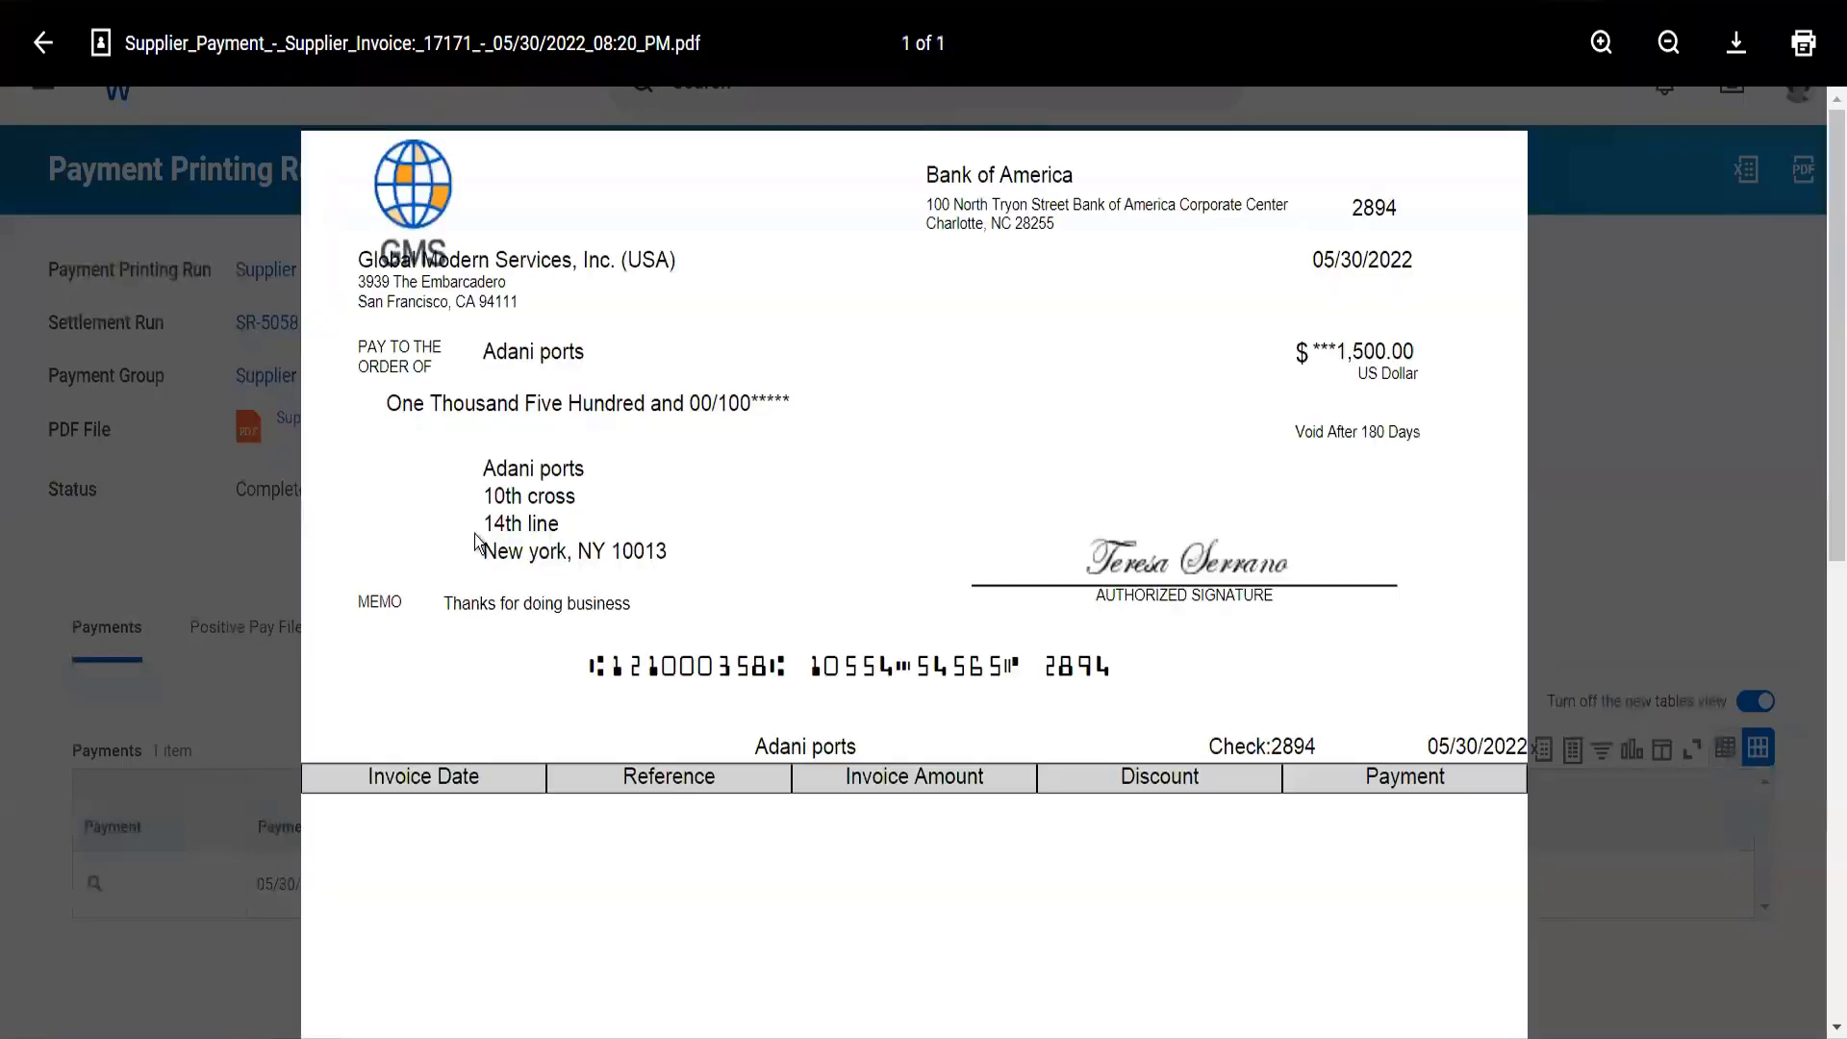
scroll(522, 557, down, 4)
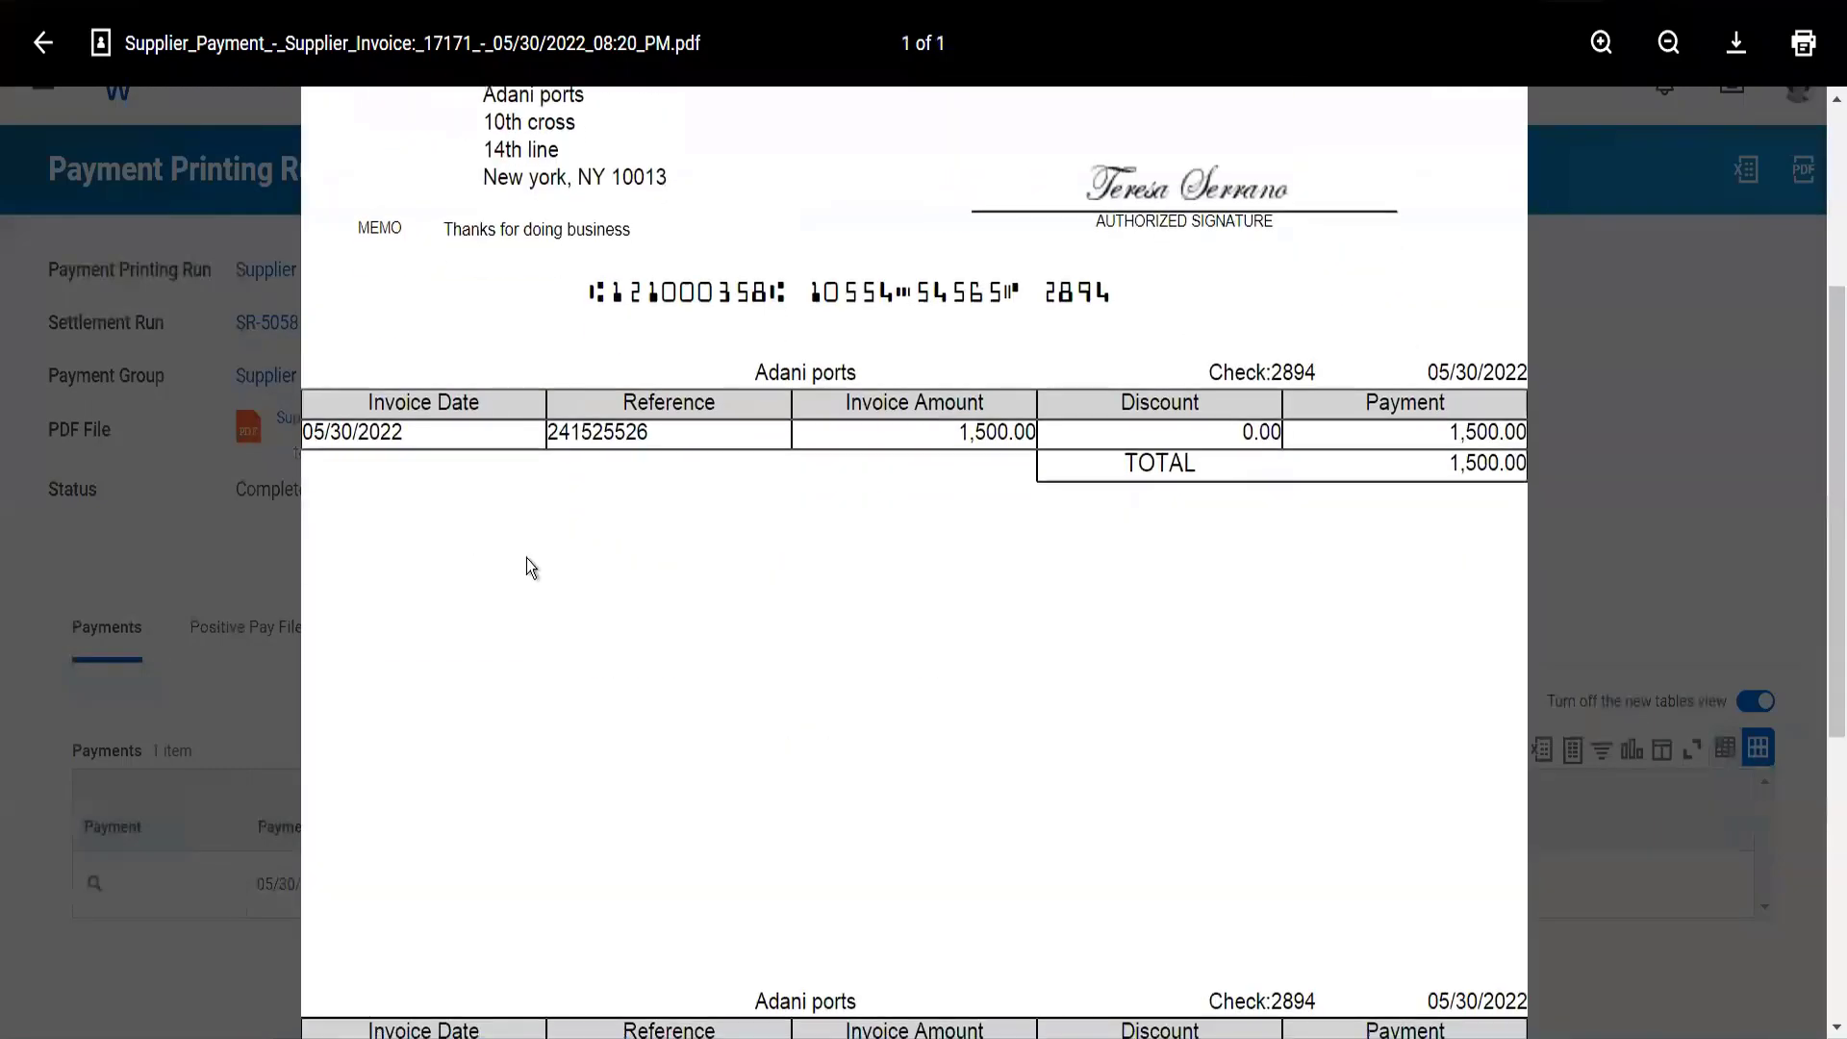
scroll(527, 559, up, 4)
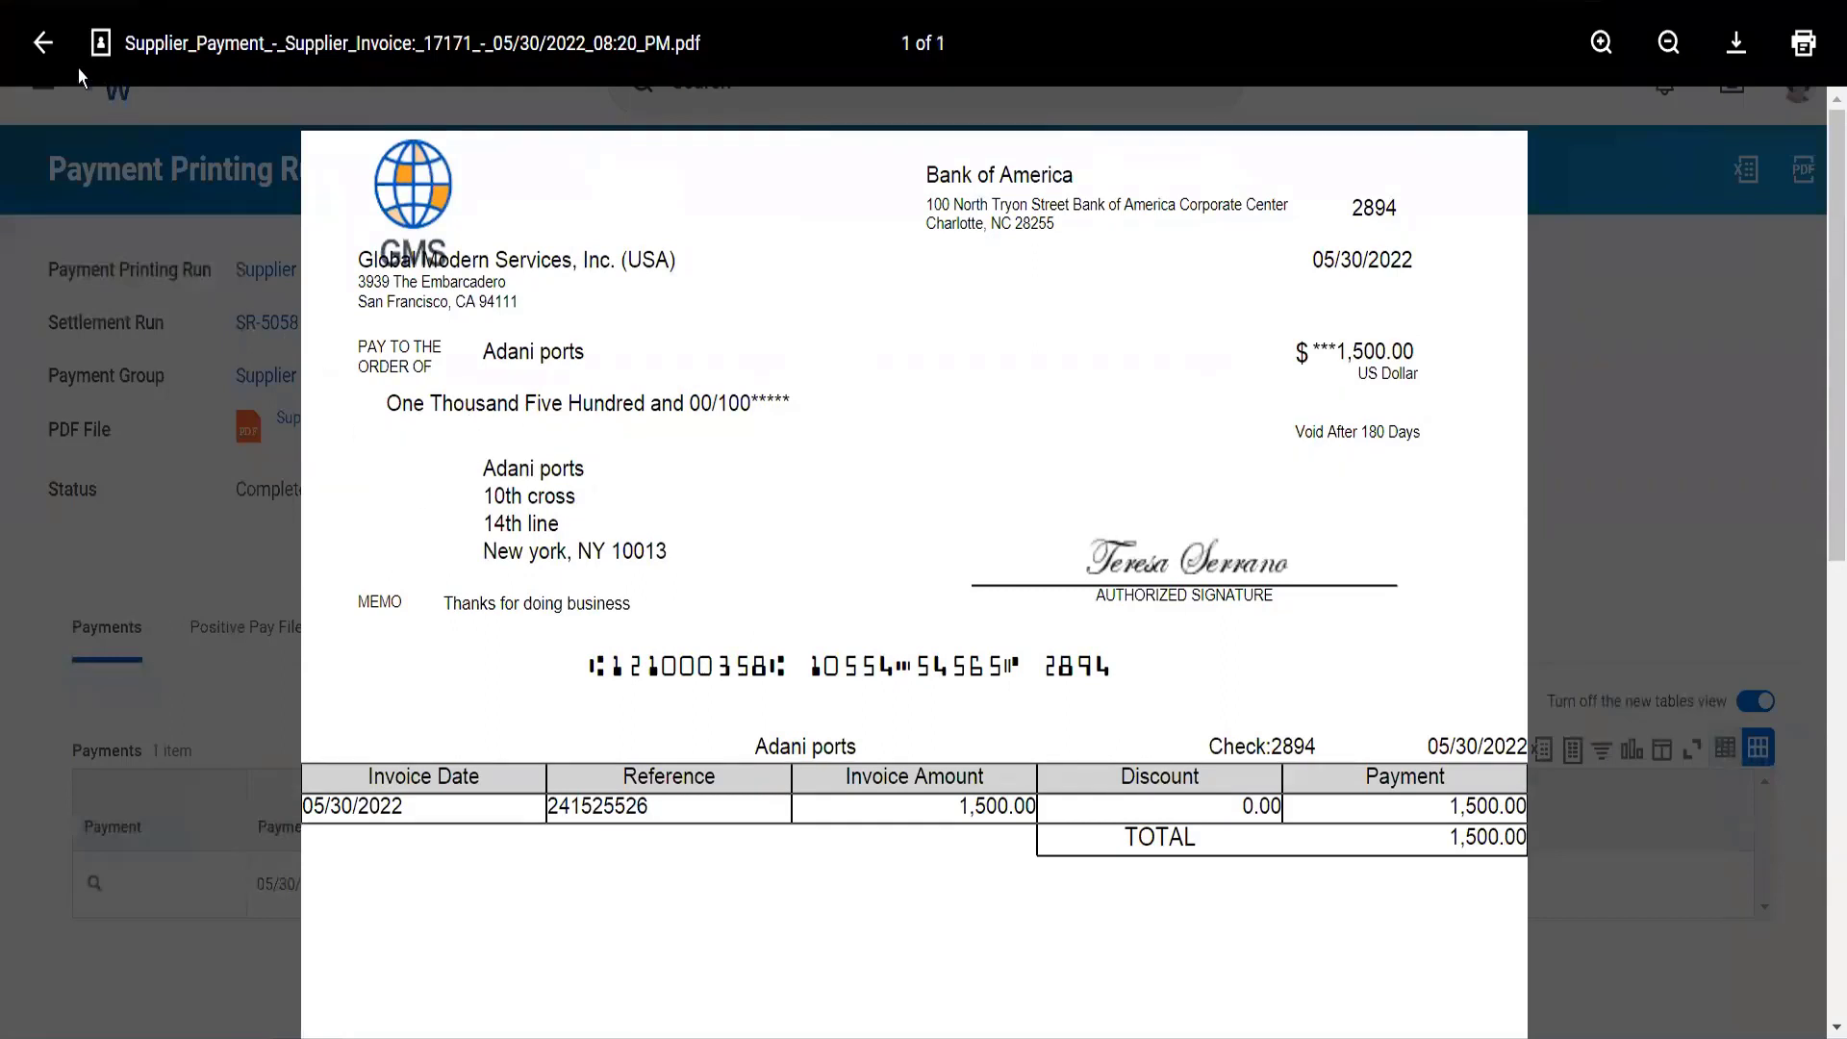
click(43, 43)
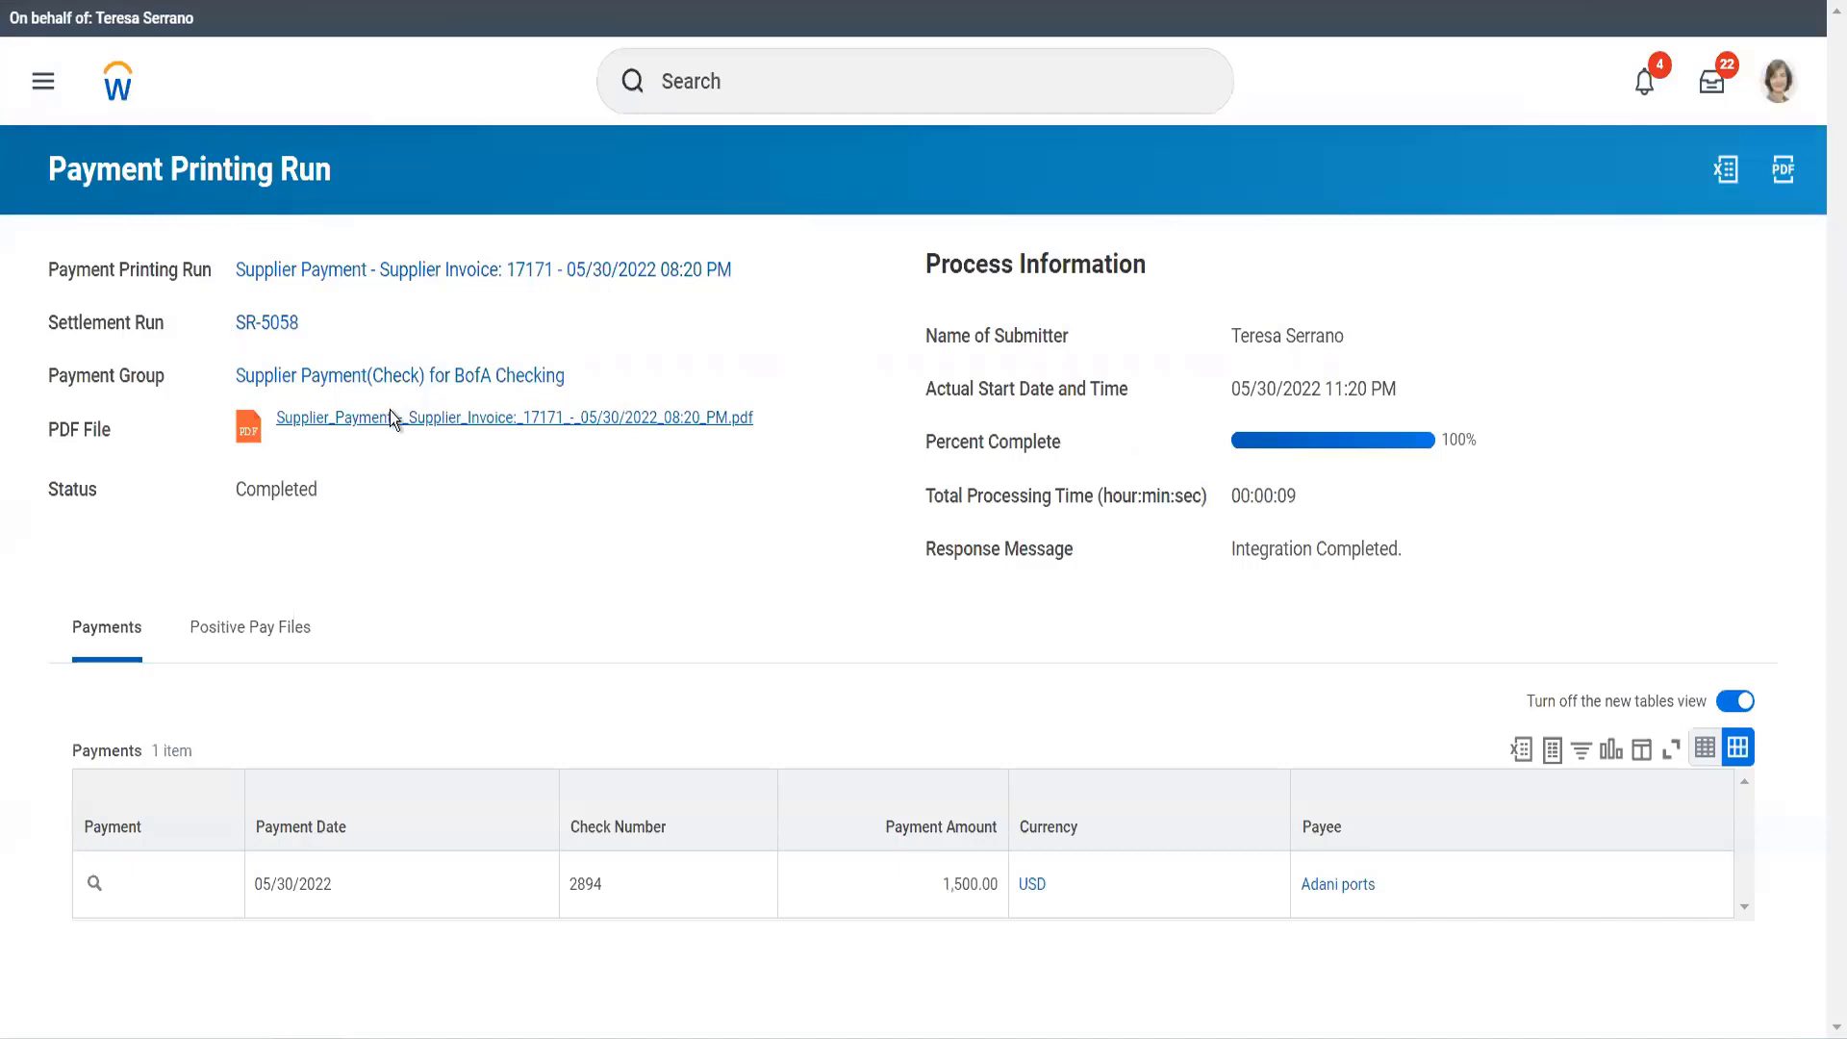
Open the included supplier invoice through the settlement run, check its payment status and open the Adani ports supplier record
click(282, 327)
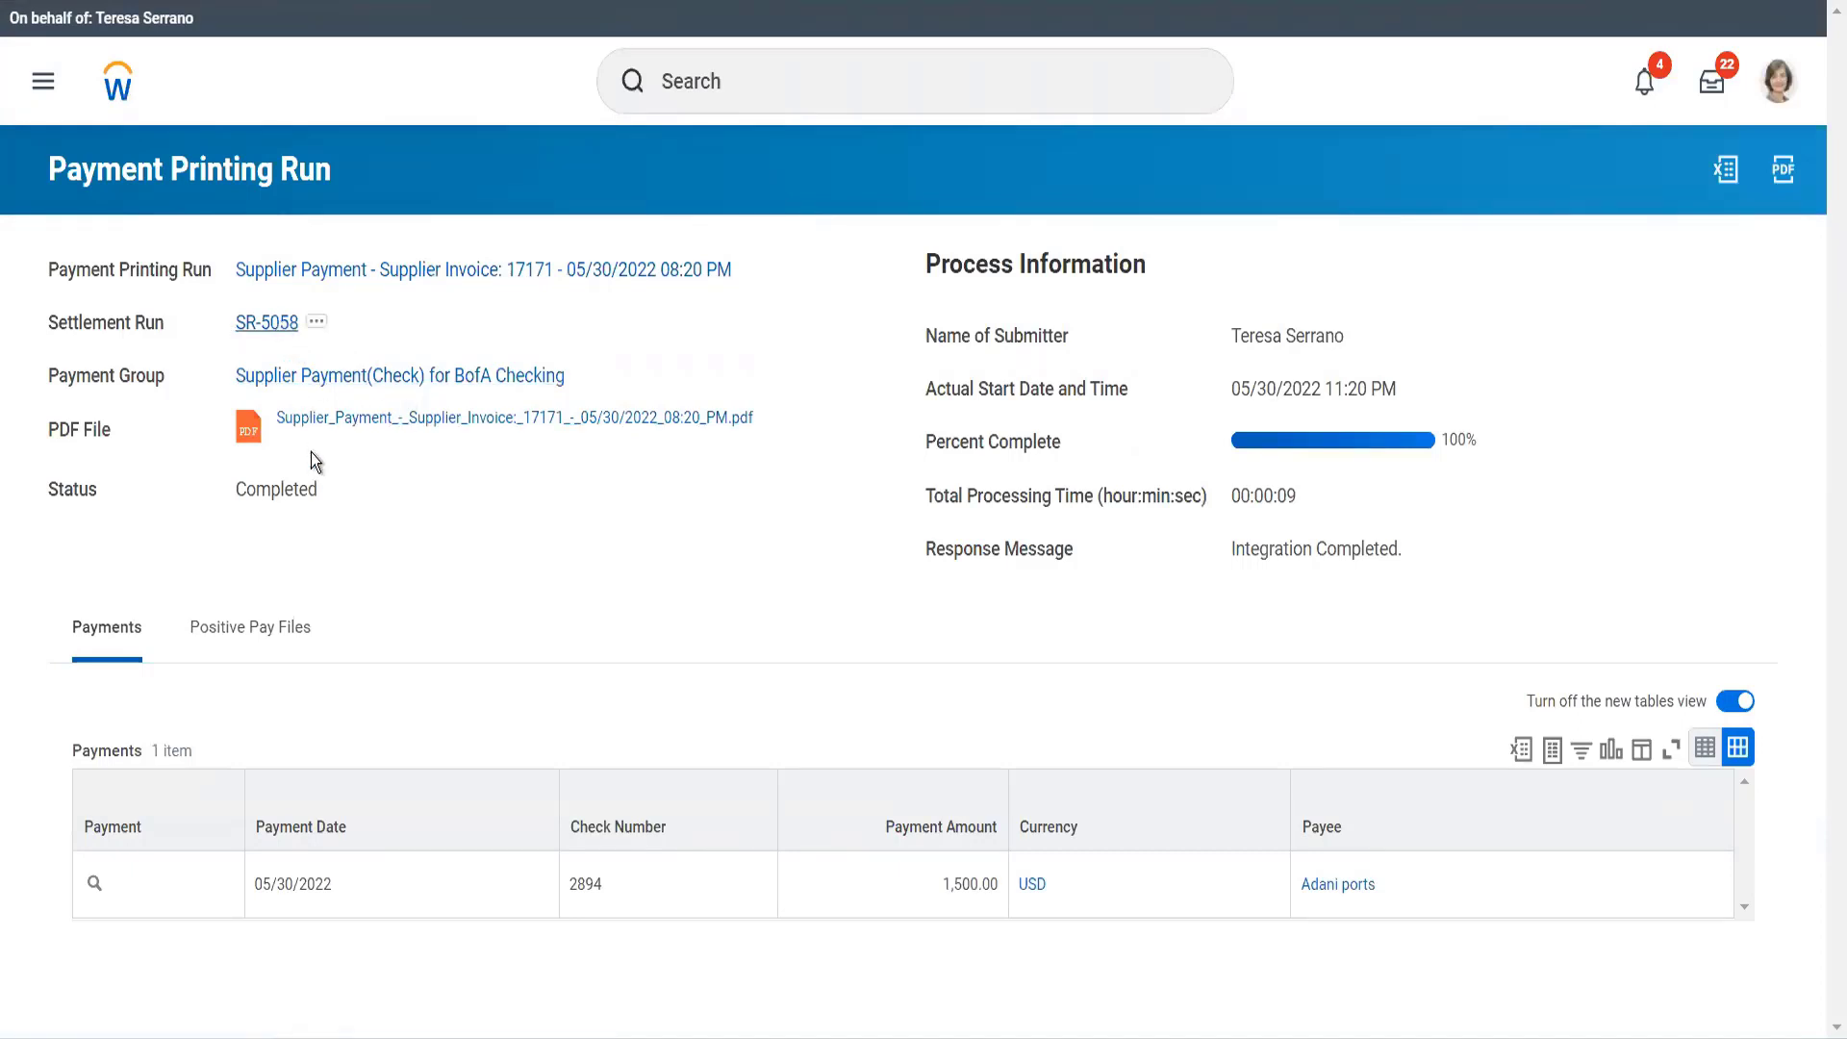
click(290, 789)
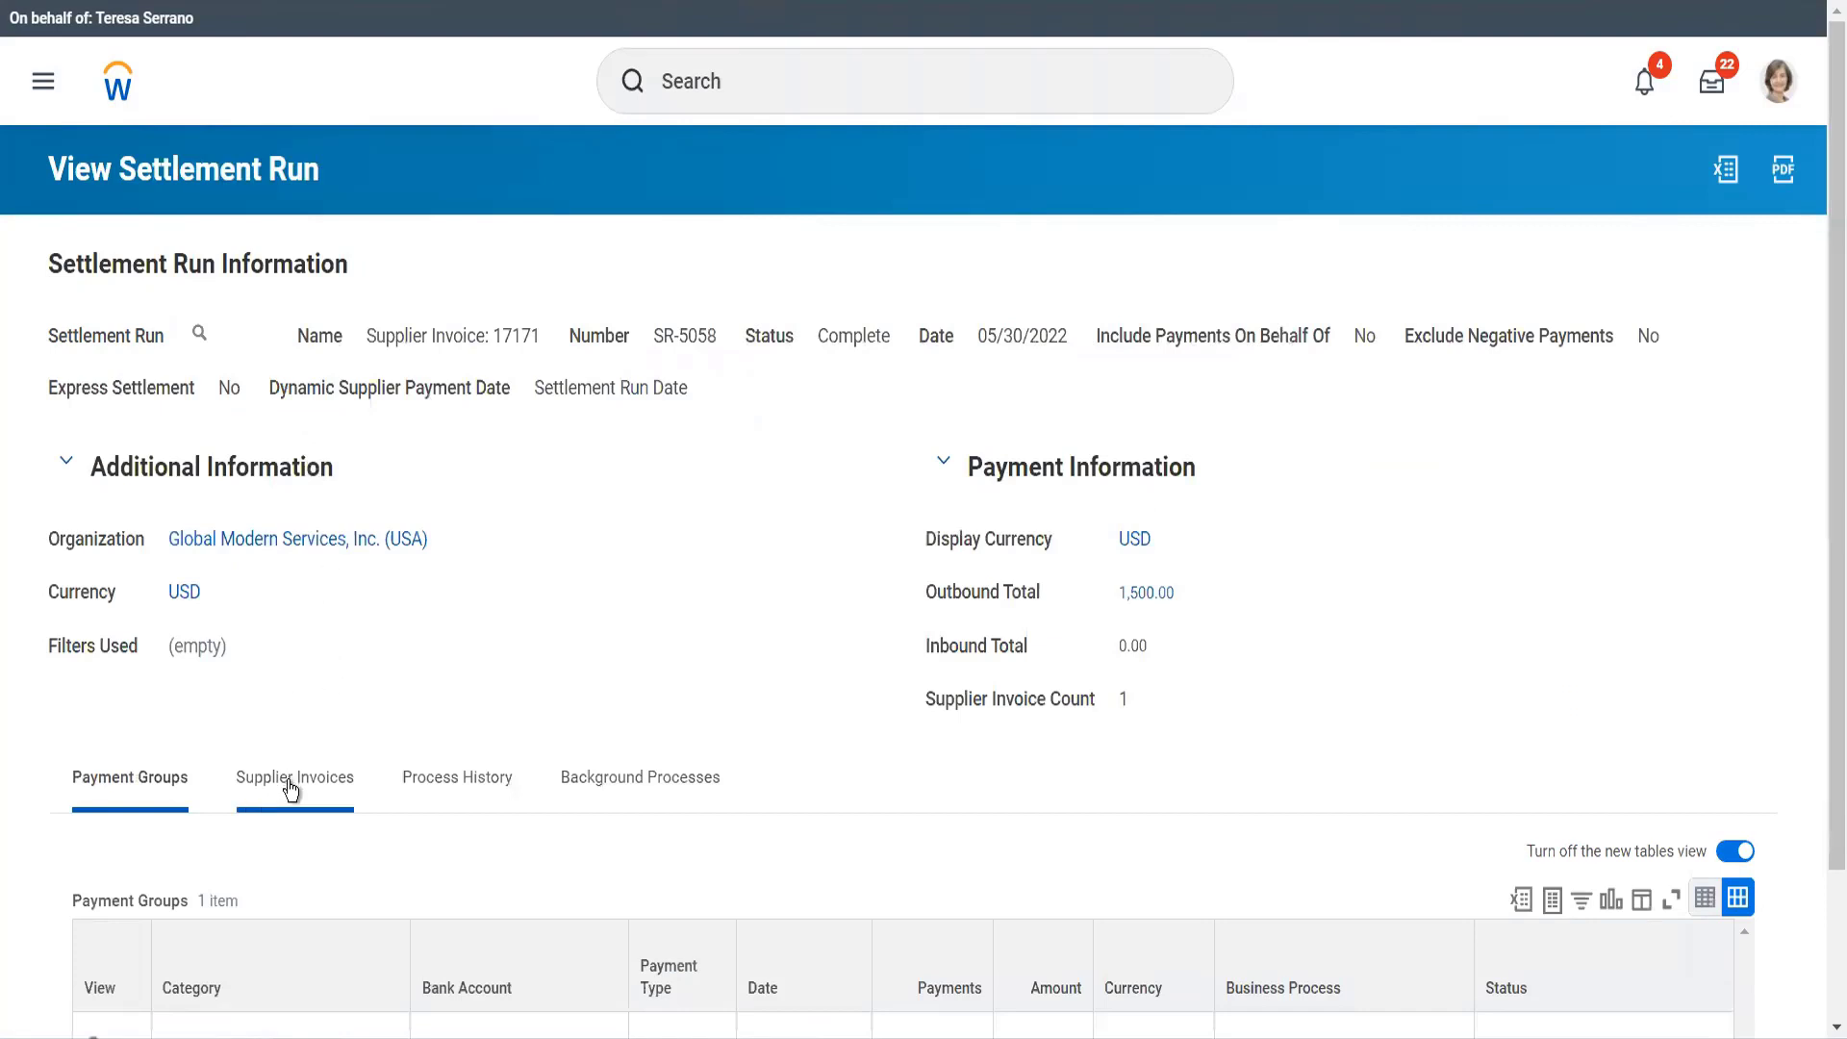
scroll(285, 747, down, 2)
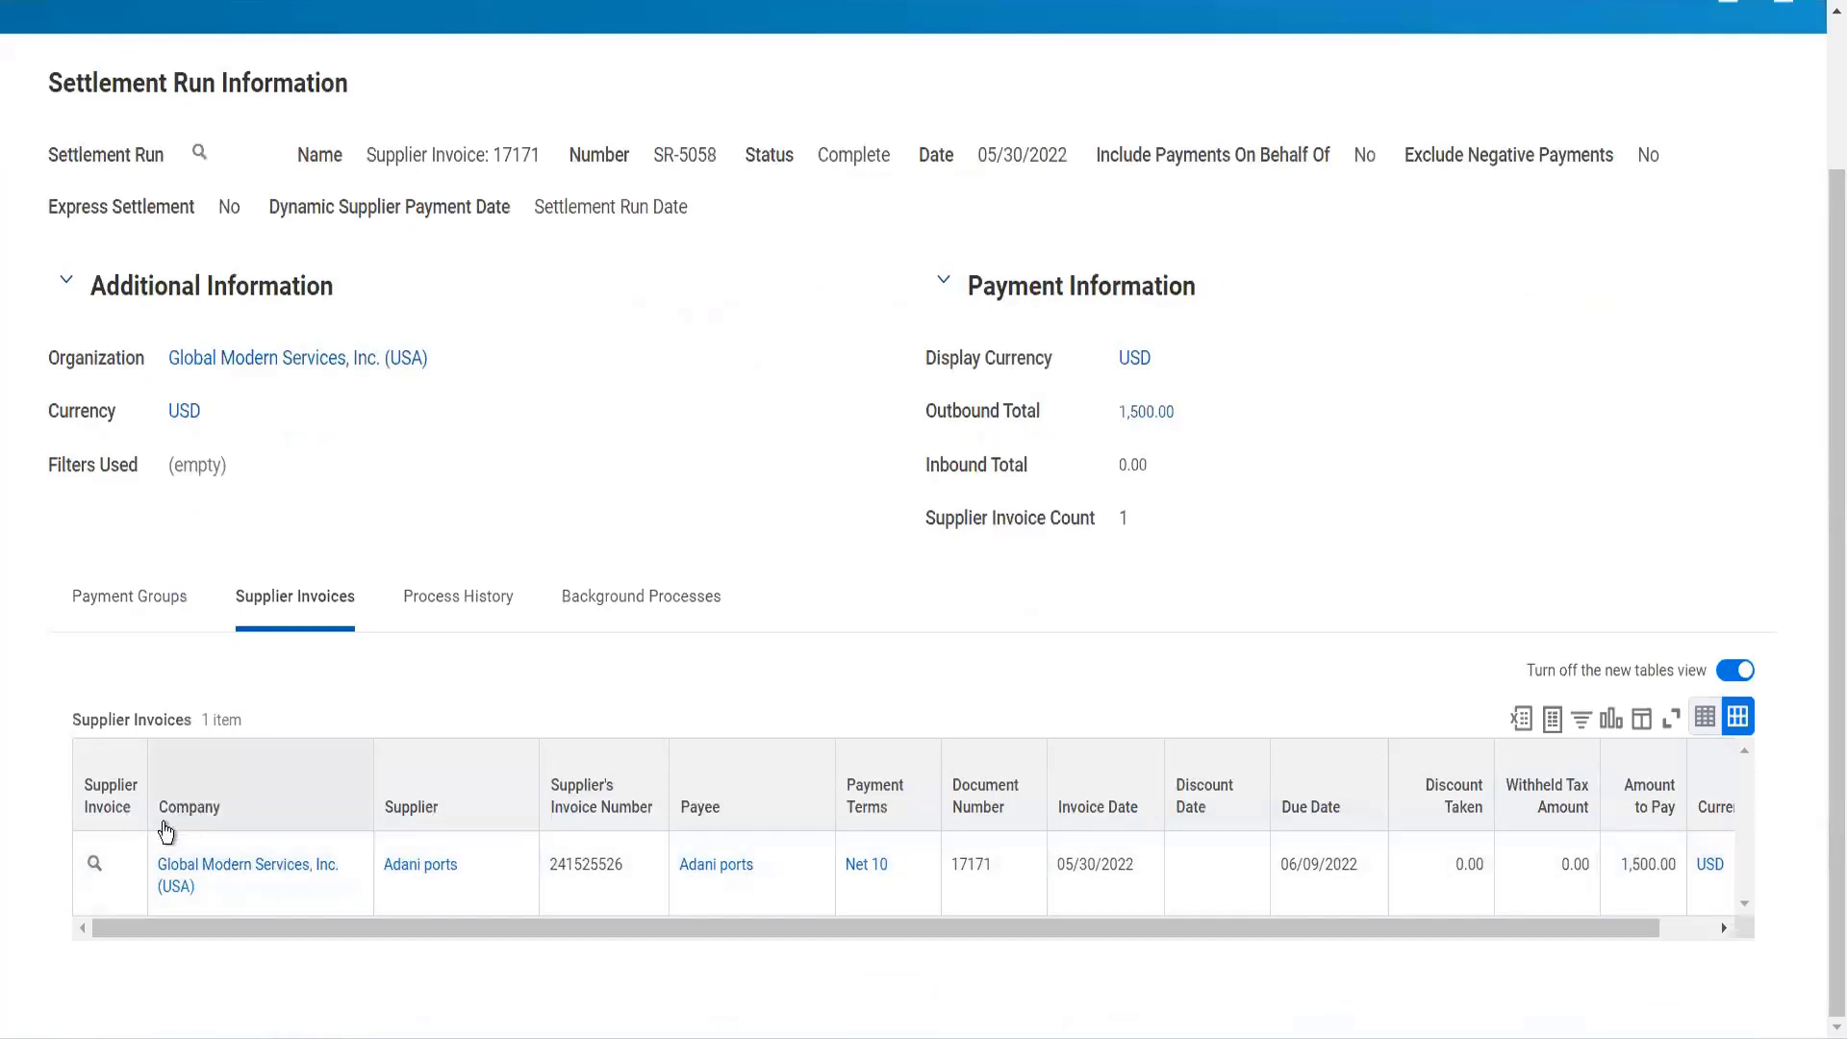
click(95, 865)
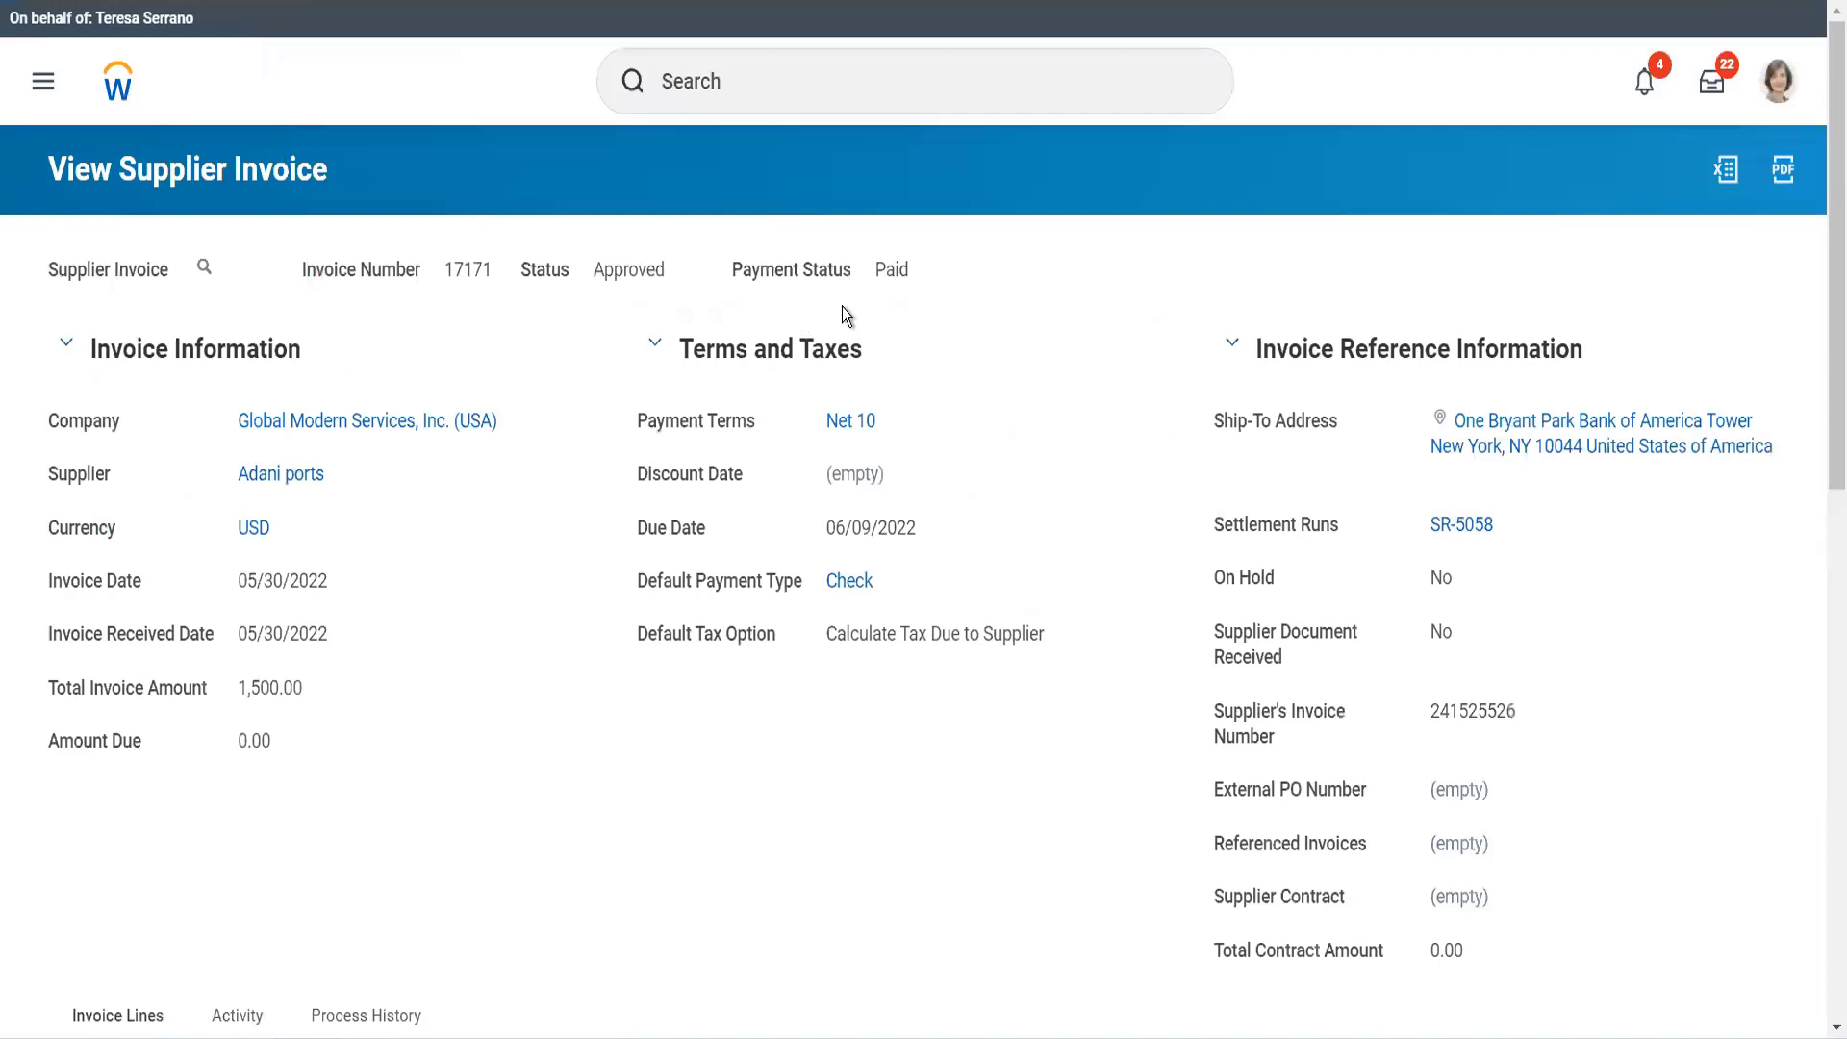
click(267, 481)
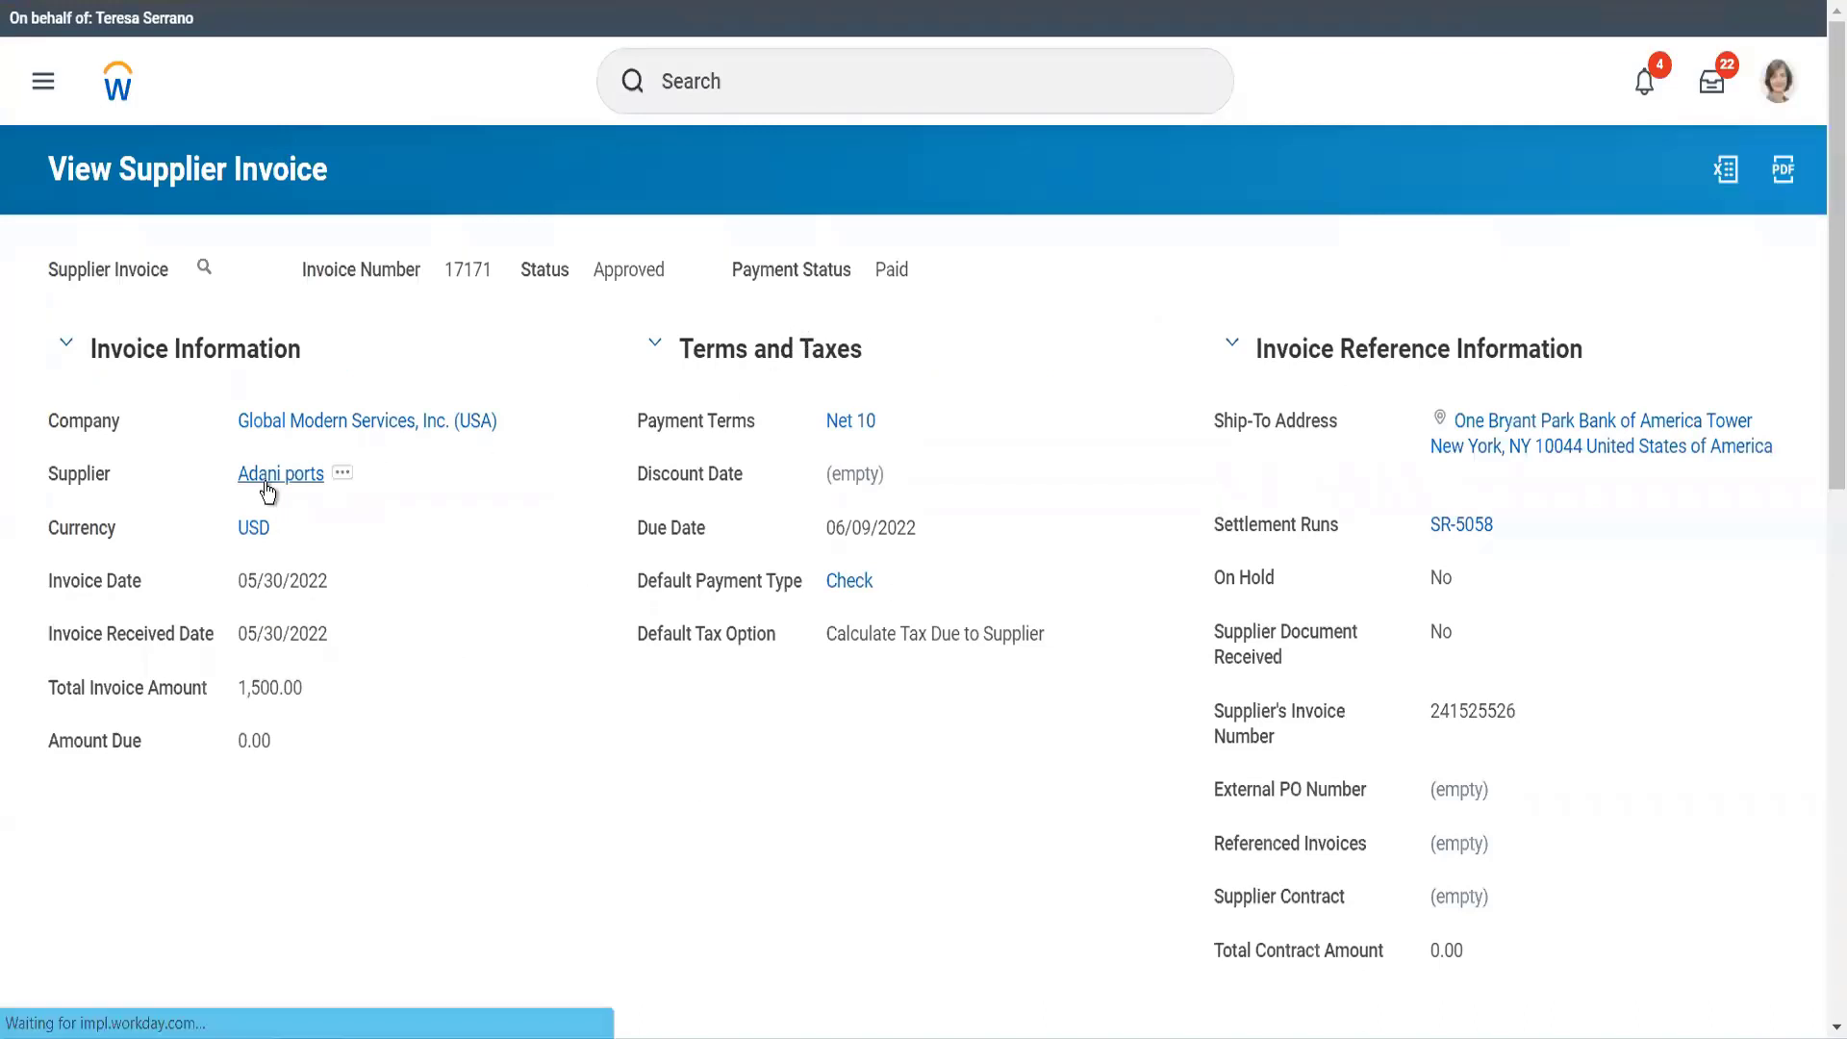